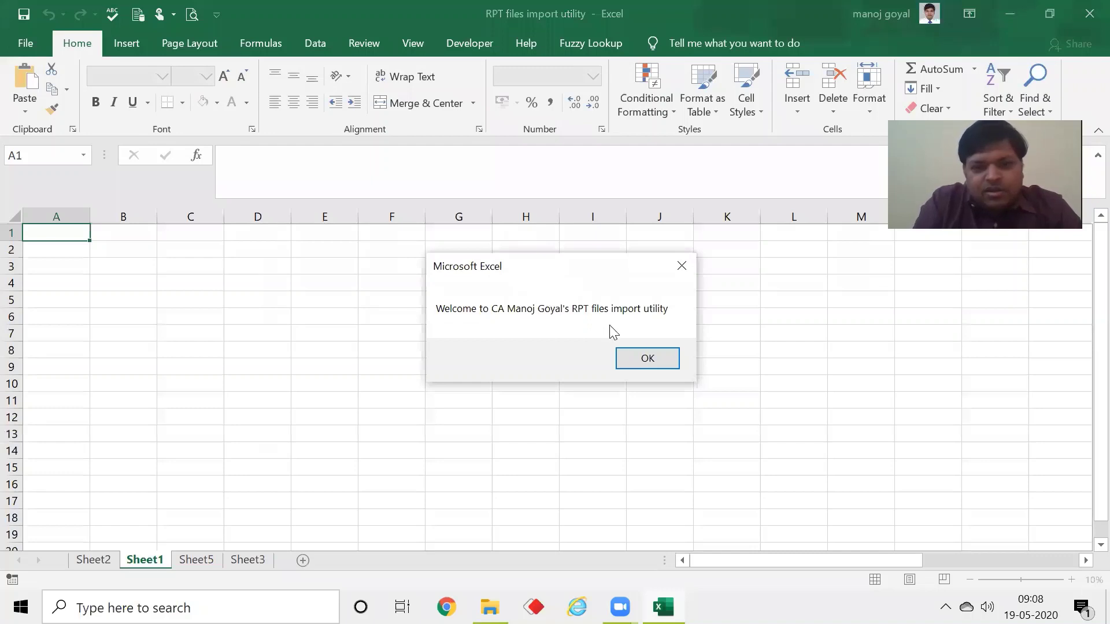
# Dismiss the welcome message and run the RPT_Import macro
pyautogui.click(648, 357)
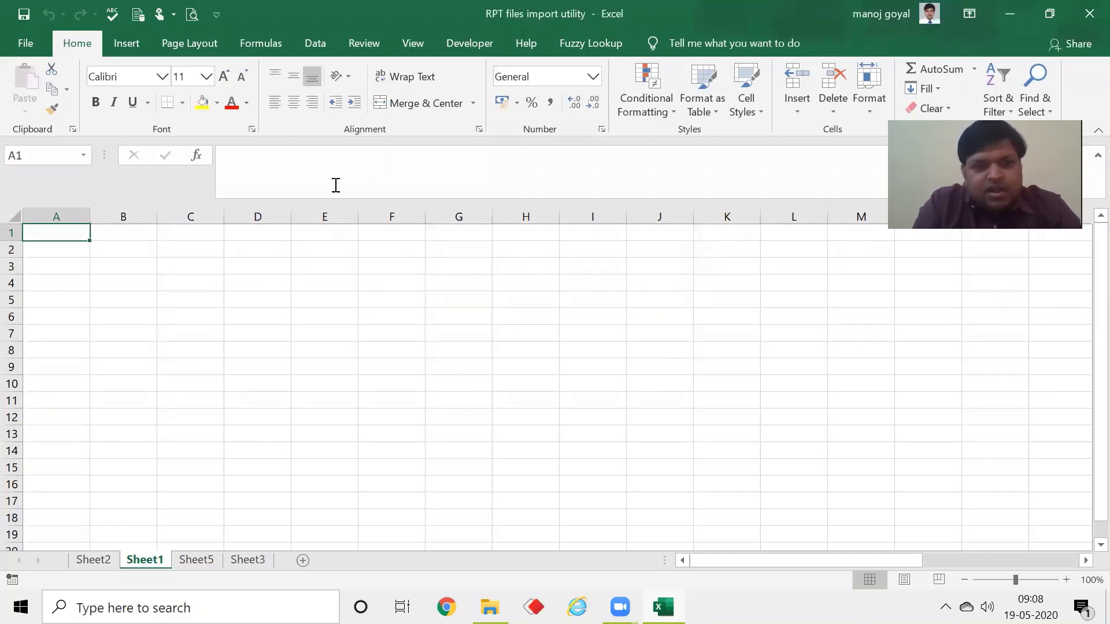
pyautogui.click(460, 43)
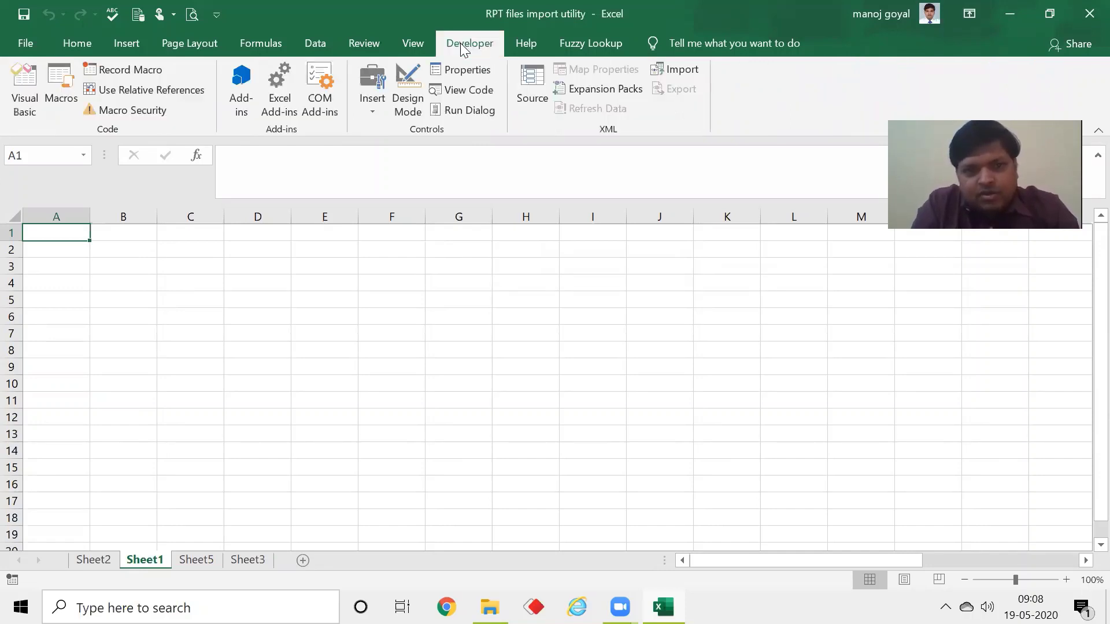
pyautogui.click(60, 81)
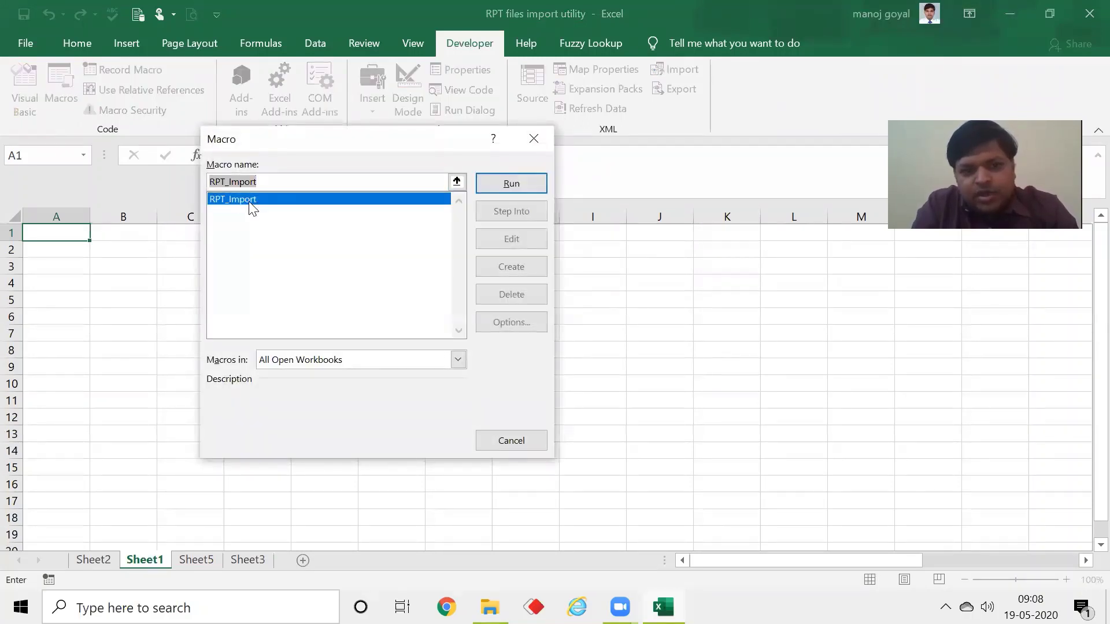
pyautogui.click(517, 186)
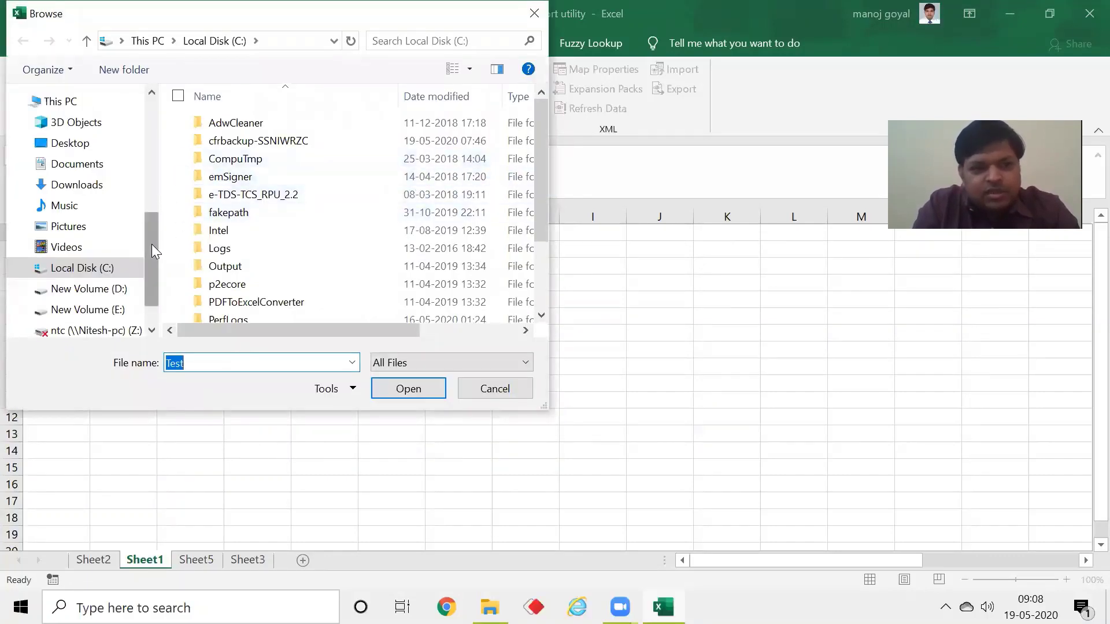
# Import all five RPT files from the "Import of many files on single work sheets" folder, leaving out the RPT files import utility workbook
pyautogui.moveTo(151, 244); pyautogui.dragTo(151, 128)
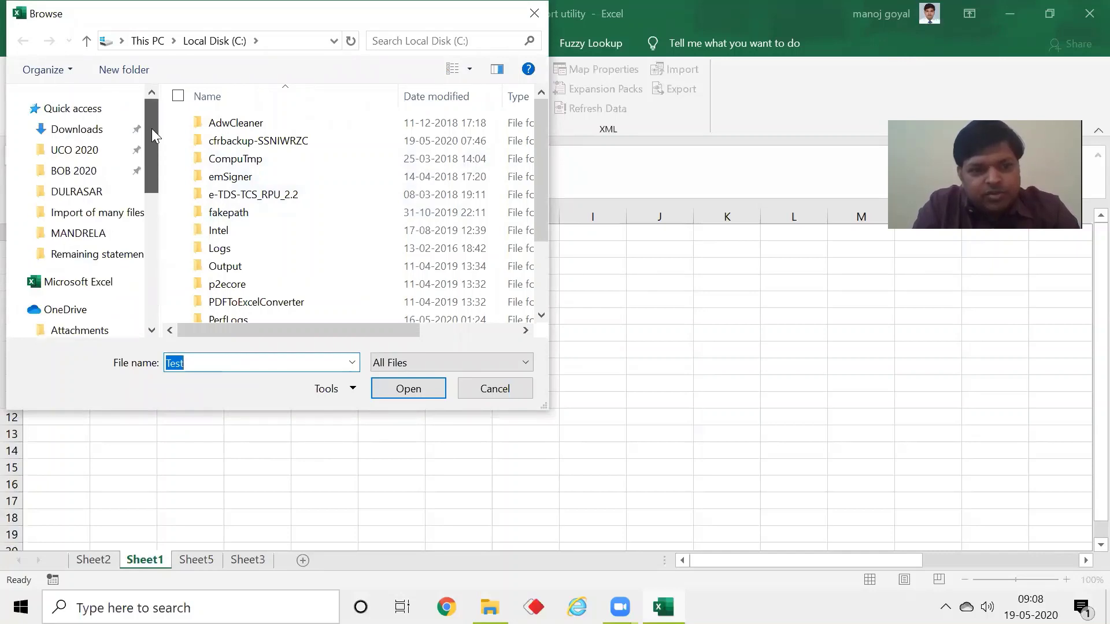
pyautogui.click(131, 223)
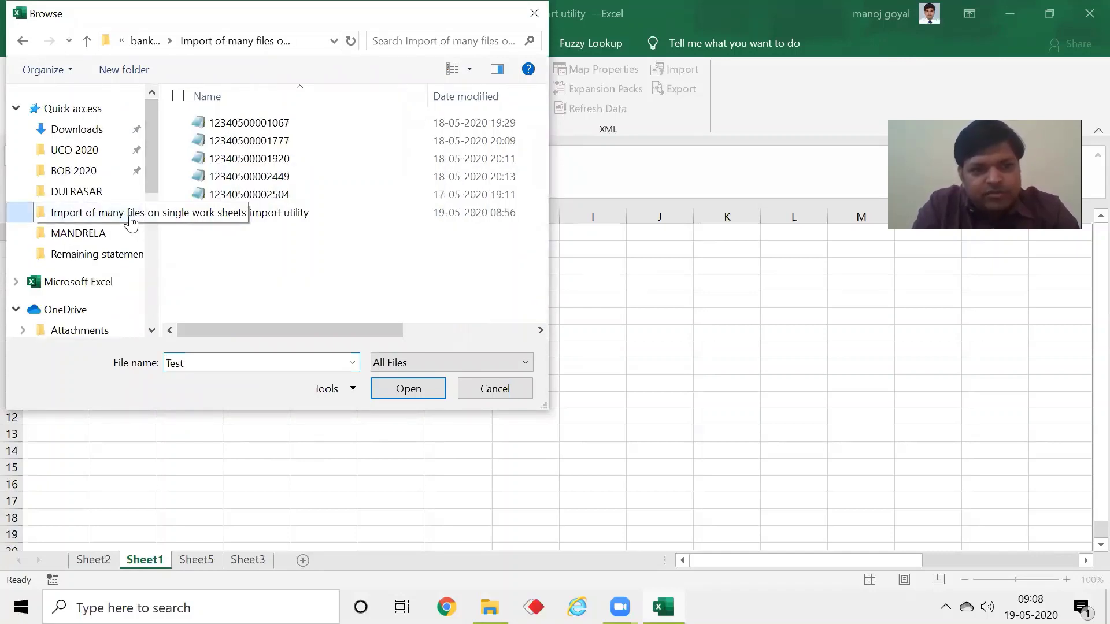
pyautogui.click(16, 109)
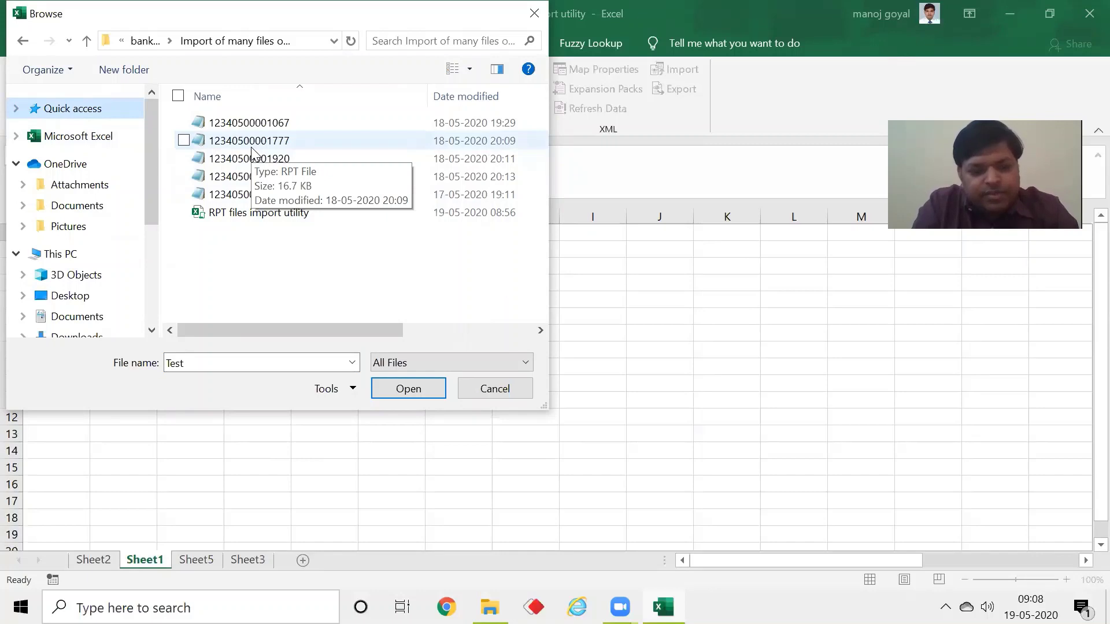
pyautogui.hotkey('ctrl', 'a')
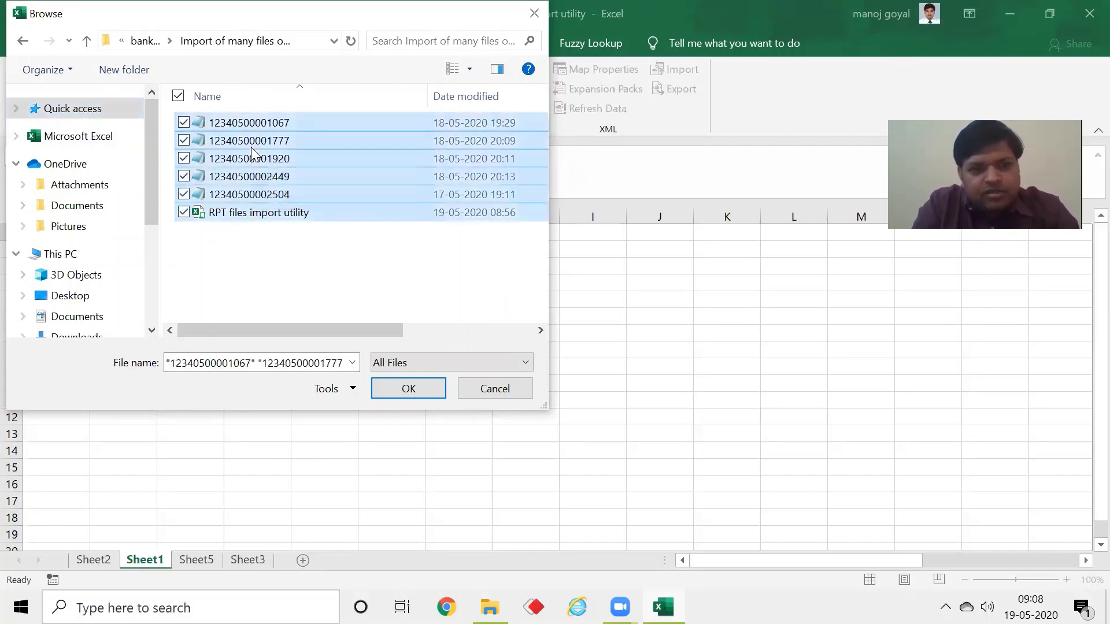
pyautogui.click(184, 213)
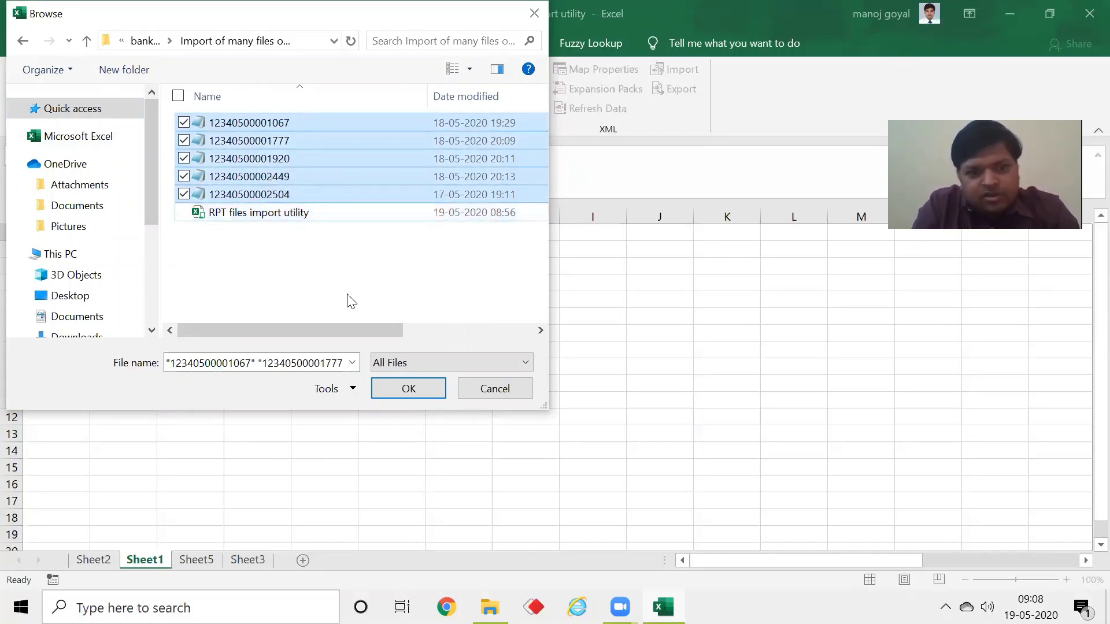
pyautogui.click(409, 389)
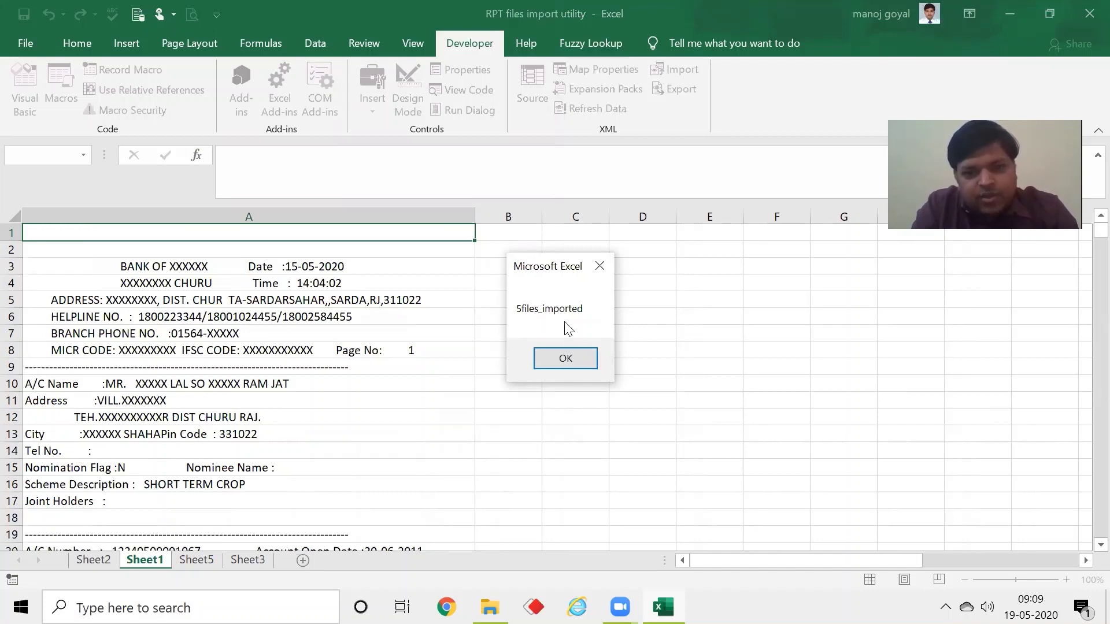
pyautogui.click(579, 362)
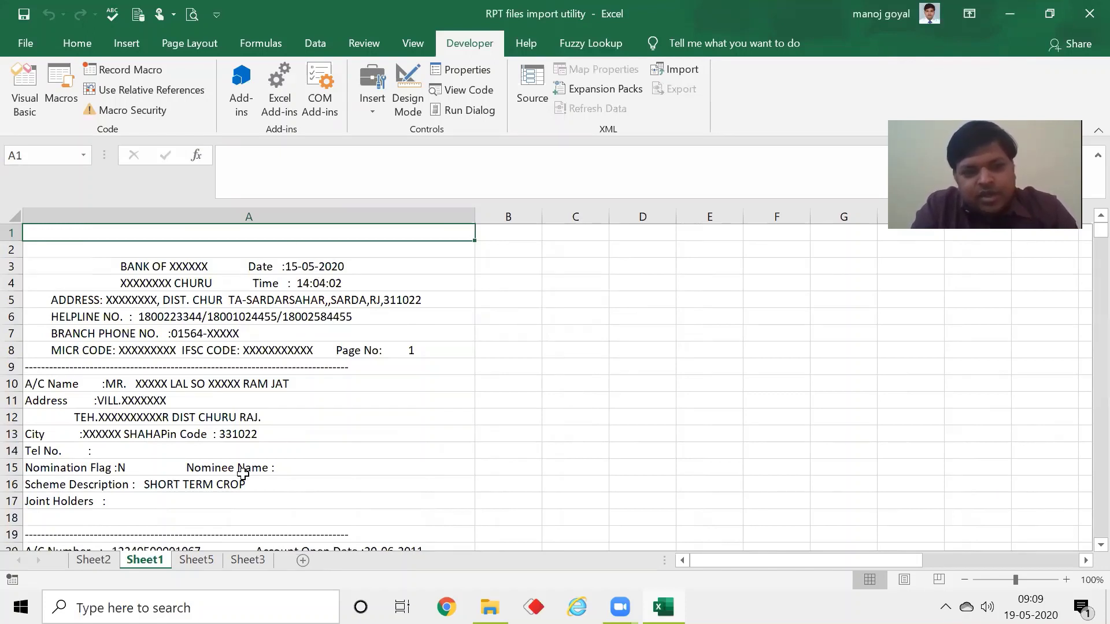
# Examine the first imported statement in column A, from its bank header to the first transaction rows
pyautogui.click(319, 399)
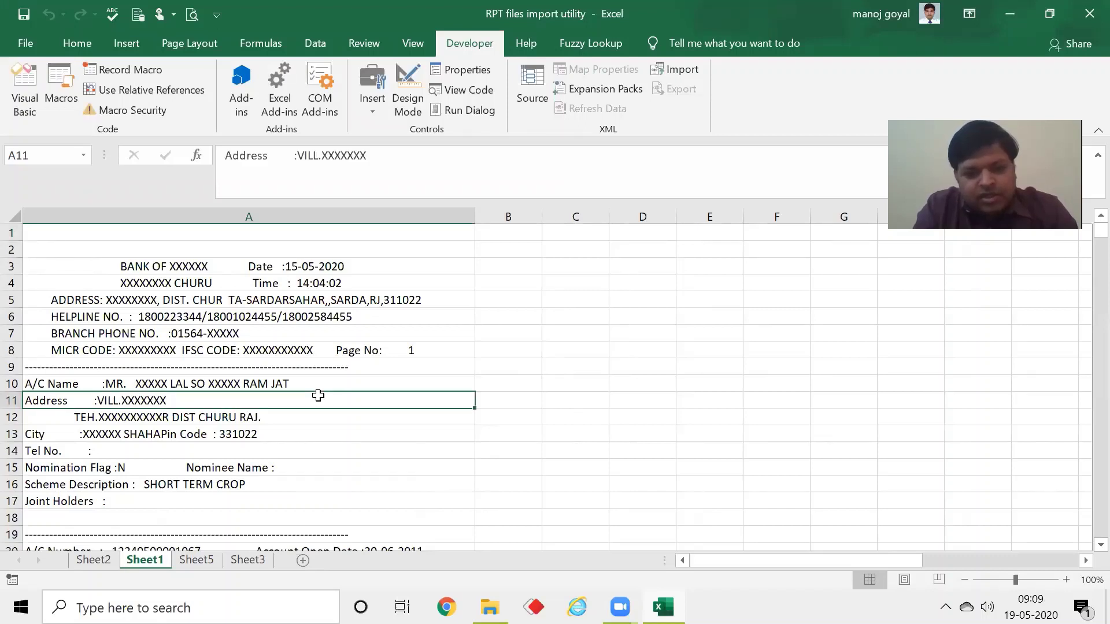
pyautogui.press('Down')
pyautogui.press('Down')
pyautogui.press('Down')
pyautogui.press('Down')
pyautogui.press('Down')
pyautogui.press('Down')
pyautogui.press('Down')
pyautogui.press('Down')
pyautogui.press('Down')
pyautogui.press('Down')
pyautogui.press('Down')
pyautogui.press('Down')
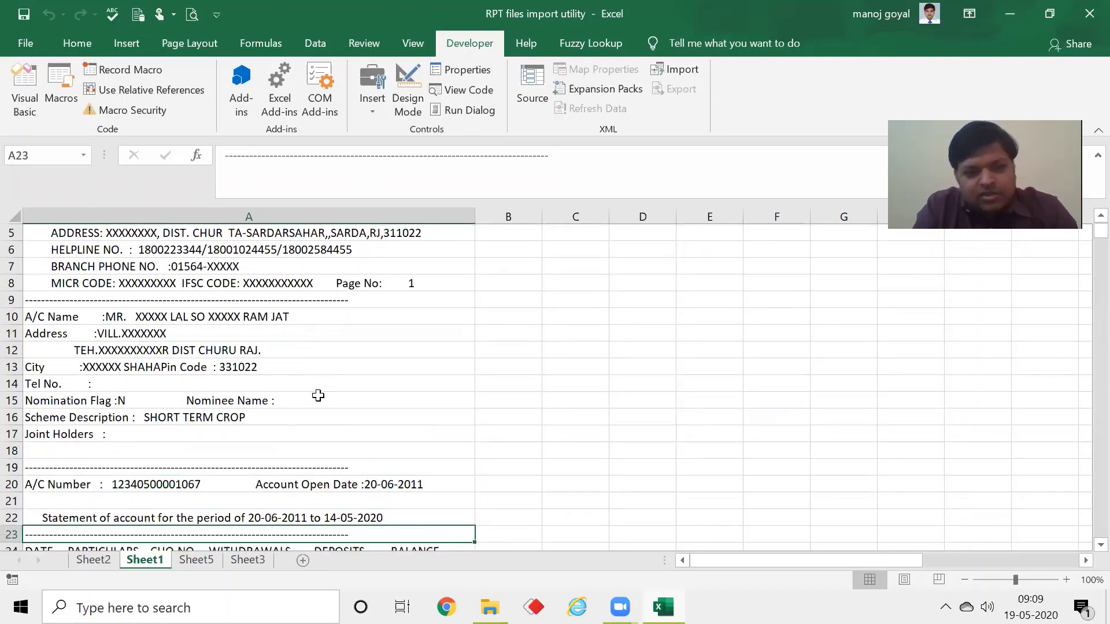
pyautogui.press('Down')
pyautogui.press('Down')
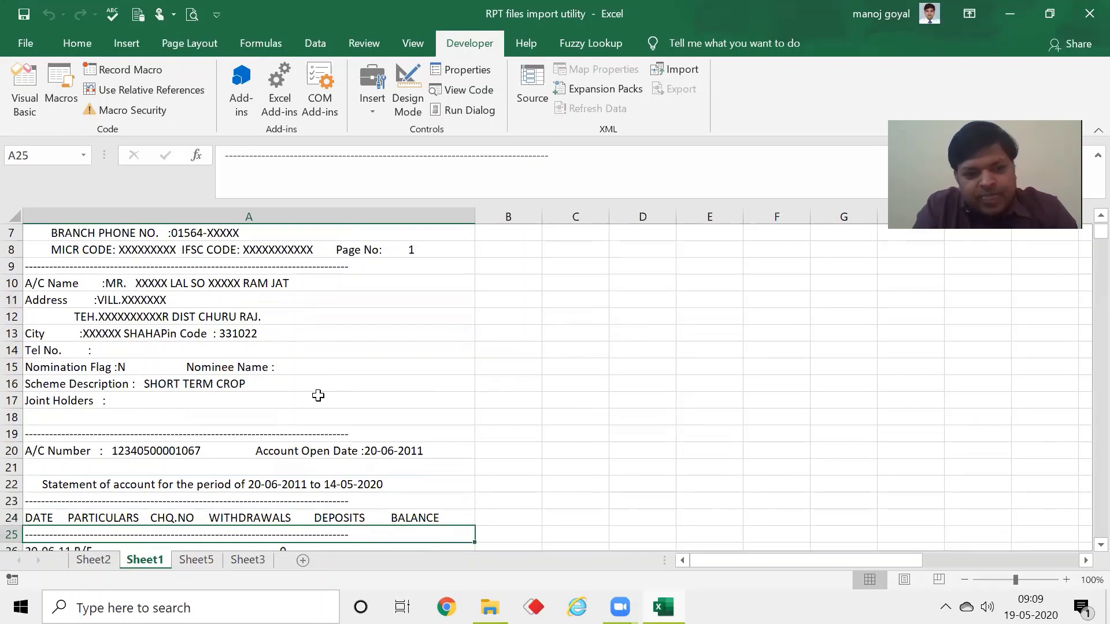
pyautogui.press('Down')
pyautogui.press('Down')
pyautogui.press('Down')
pyautogui.press('Down')
pyautogui.press('Down')
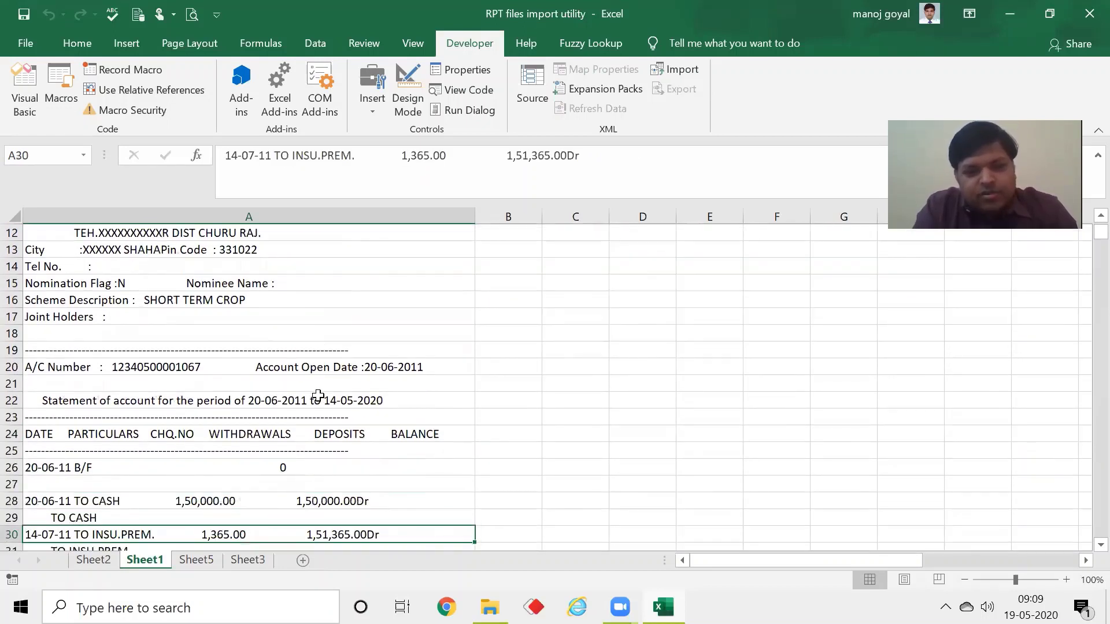
pyautogui.press('Up')
pyautogui.press('Up')
pyautogui.press('Up')
pyautogui.press('Up')
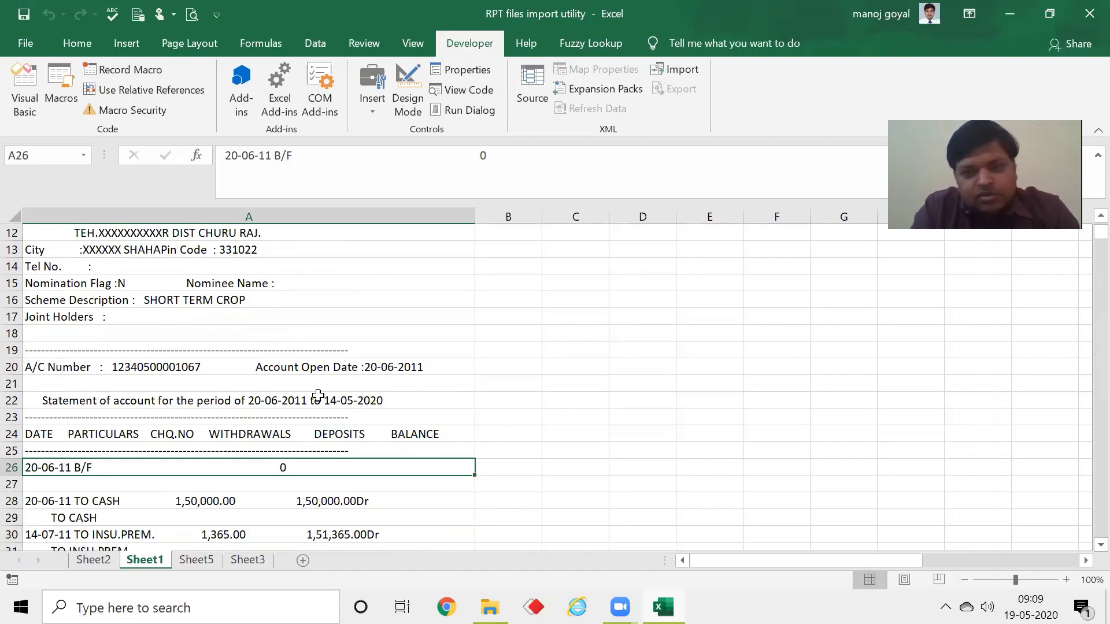
pyautogui.press('Up')
pyautogui.press('Up')
pyautogui.press('Up')
pyautogui.press('Up')
pyautogui.press('Up')
pyautogui.press('Up')
pyautogui.press('Up')
pyautogui.press('Up')
pyautogui.press('Up')
pyautogui.press('Up')
pyautogui.press('Up')
pyautogui.press('Up')
pyautogui.press('Up')
pyautogui.press('Up')
pyautogui.press('Up')
pyautogui.press('Up')
pyautogui.press('Up')
pyautogui.press('Up')
pyautogui.press('Up')
pyautogui.press('Up')
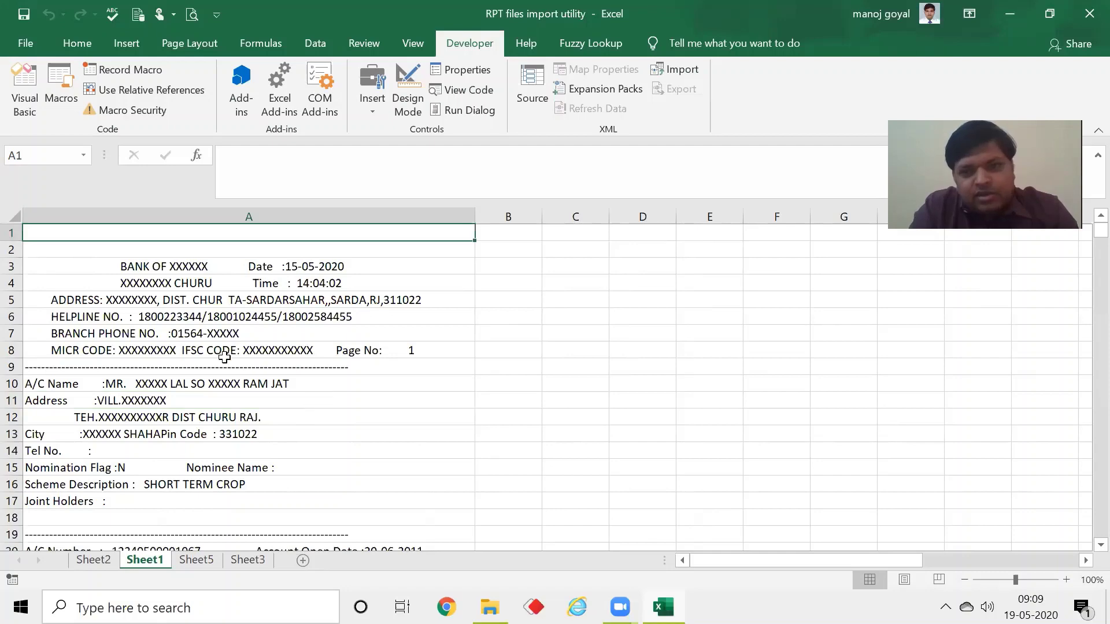
# Insert three blank columns before the imported statement data in column A
pyautogui.click(242, 217)
pyautogui.hotkey('ctrl', 'shift', '+')
pyautogui.hotkey('ctrl', 'shift', '+')
pyautogui.hotkey('ctrl', 'shift', '+')
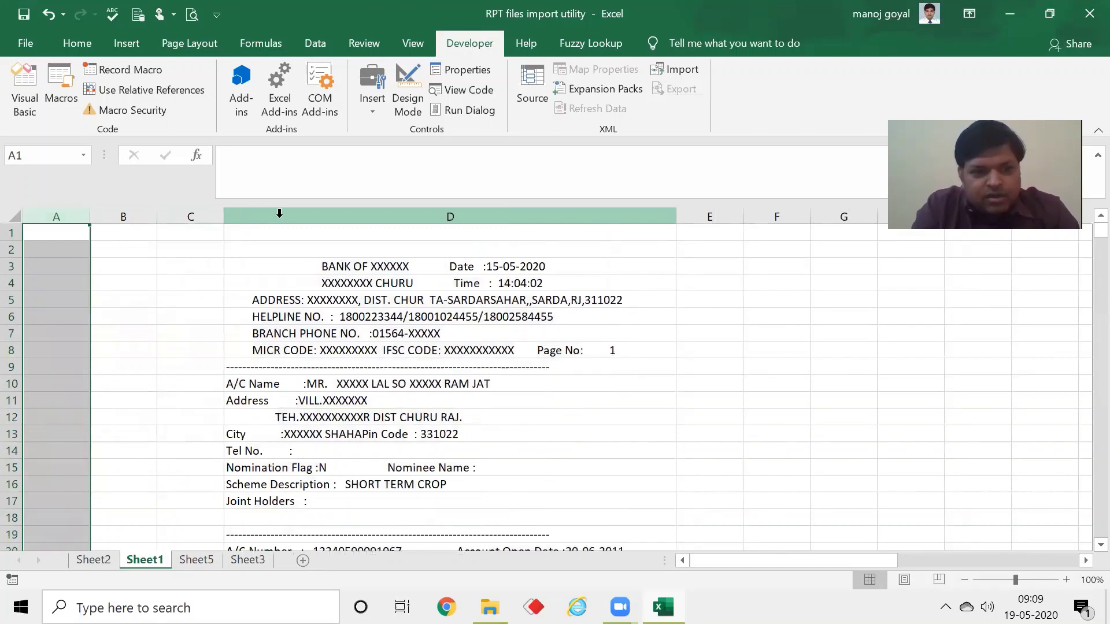
pyautogui.click(74, 254)
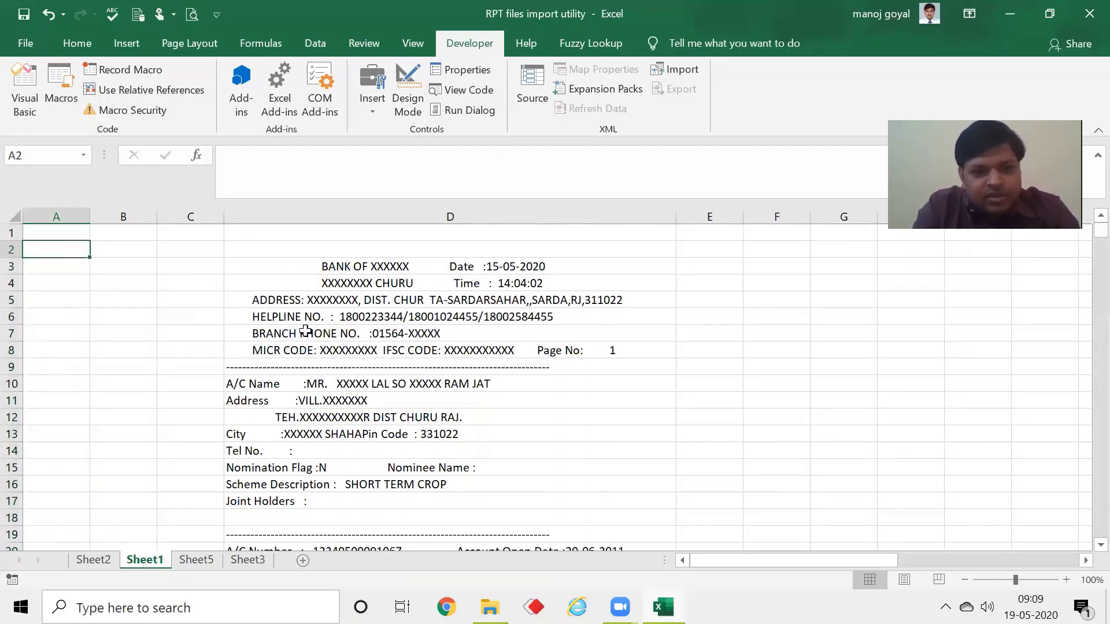
# Shrink the formula bar to one line and review the statement's account name, scheme description and account number rows
pyautogui.click(314, 350)
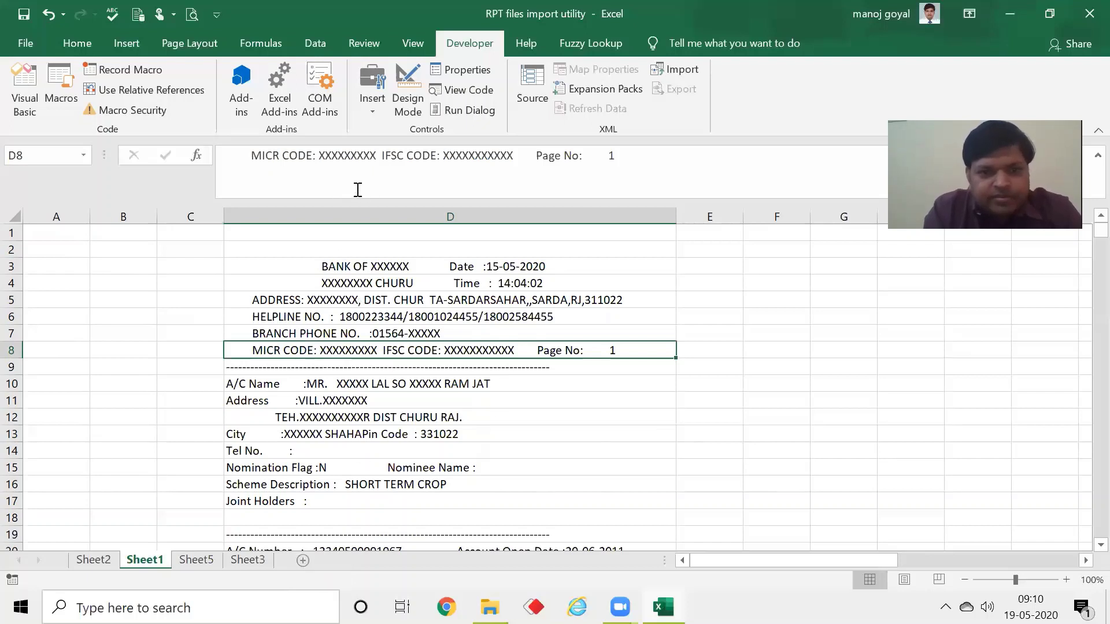
pyautogui.moveTo(369, 202); pyautogui.dragTo(362, 172)
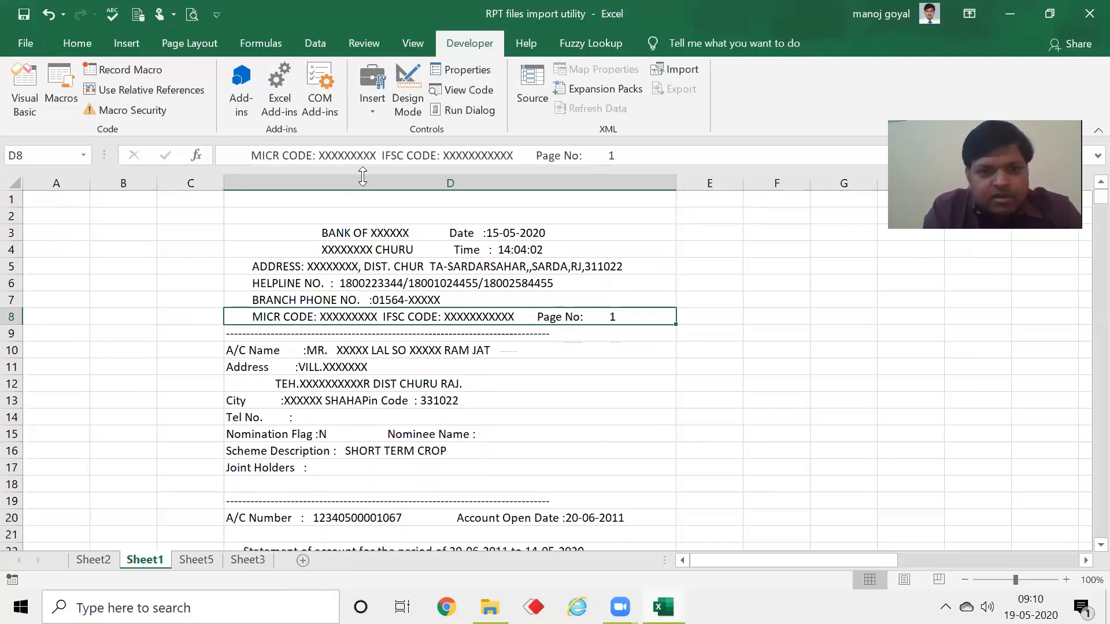
pyautogui.click(38, 195)
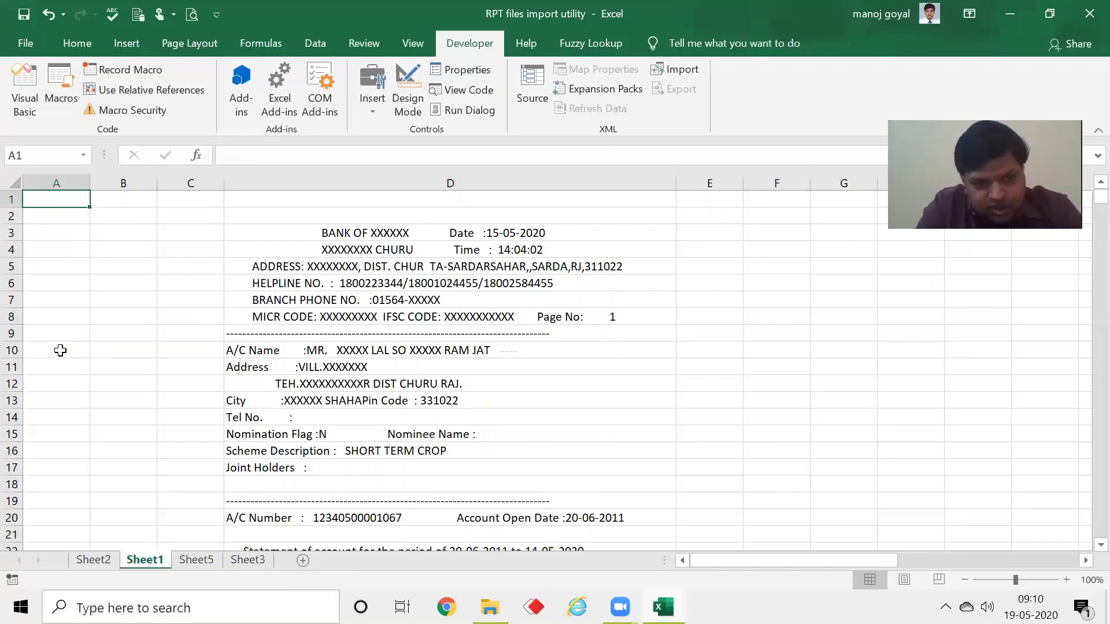
pyautogui.click(318, 352)
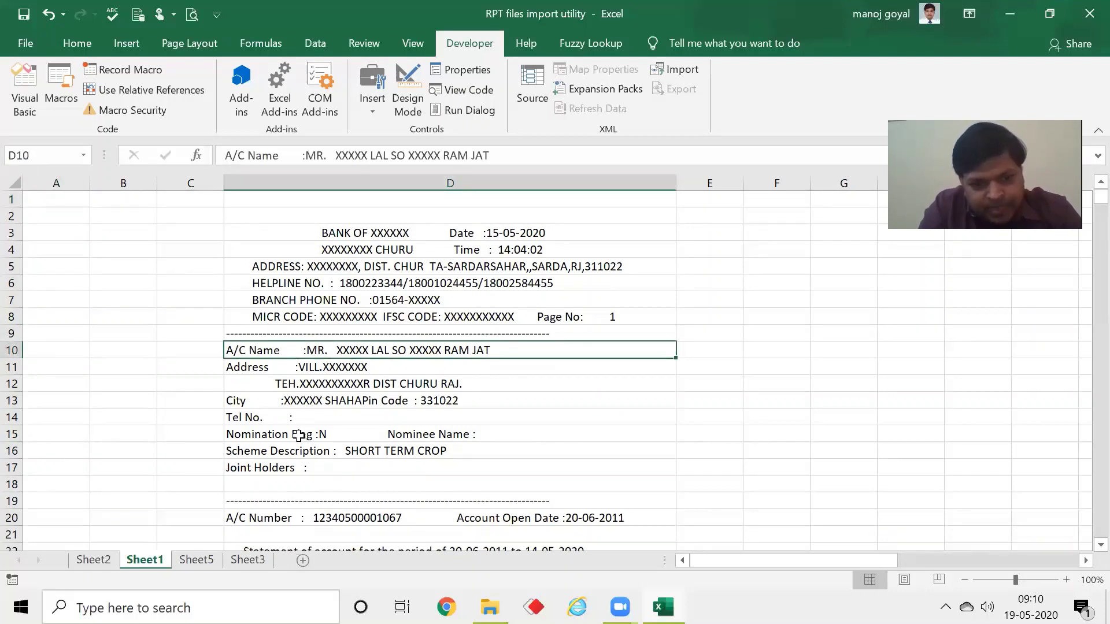
pyautogui.click(264, 452)
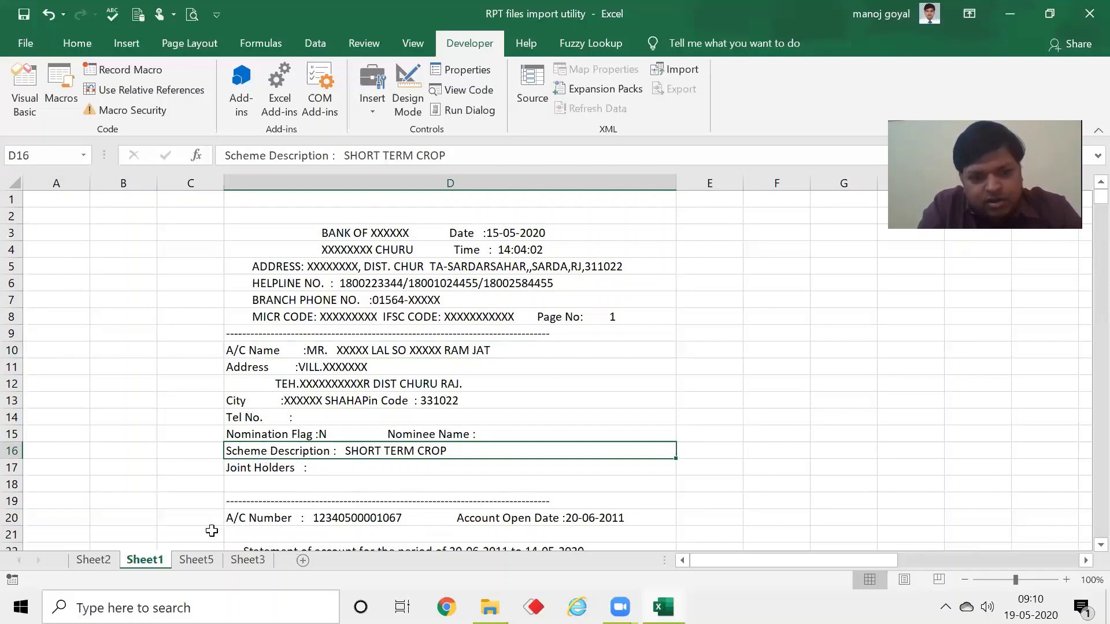
pyautogui.click(340, 519)
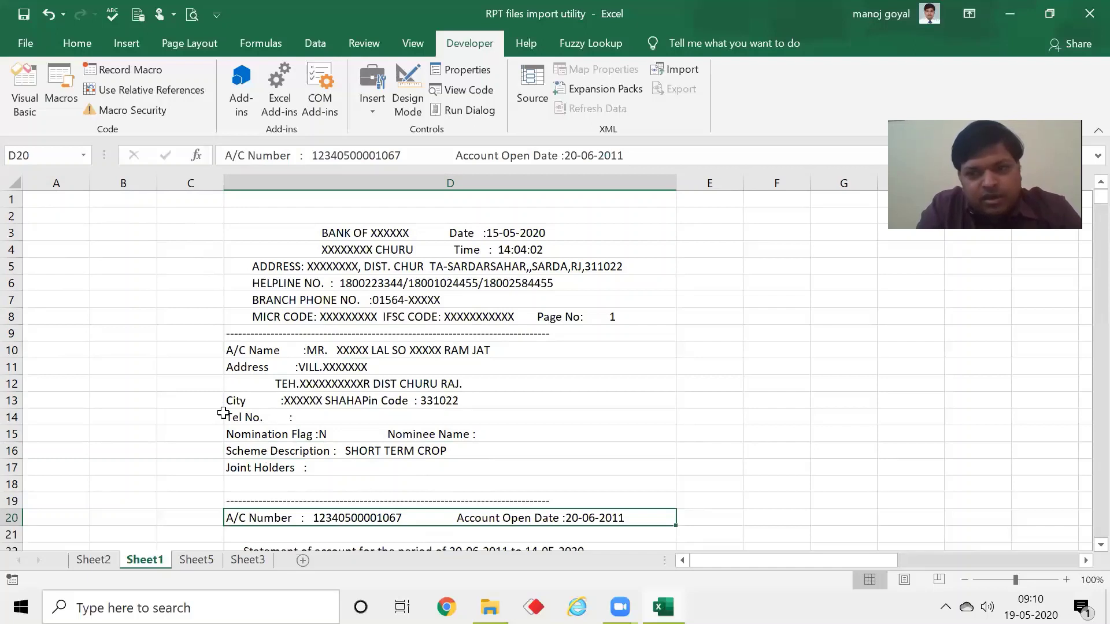
# Copy the "A/C Name :" label with its spacing from D10 into cell A1, leaving out the holder's name
pyautogui.click(261, 350)
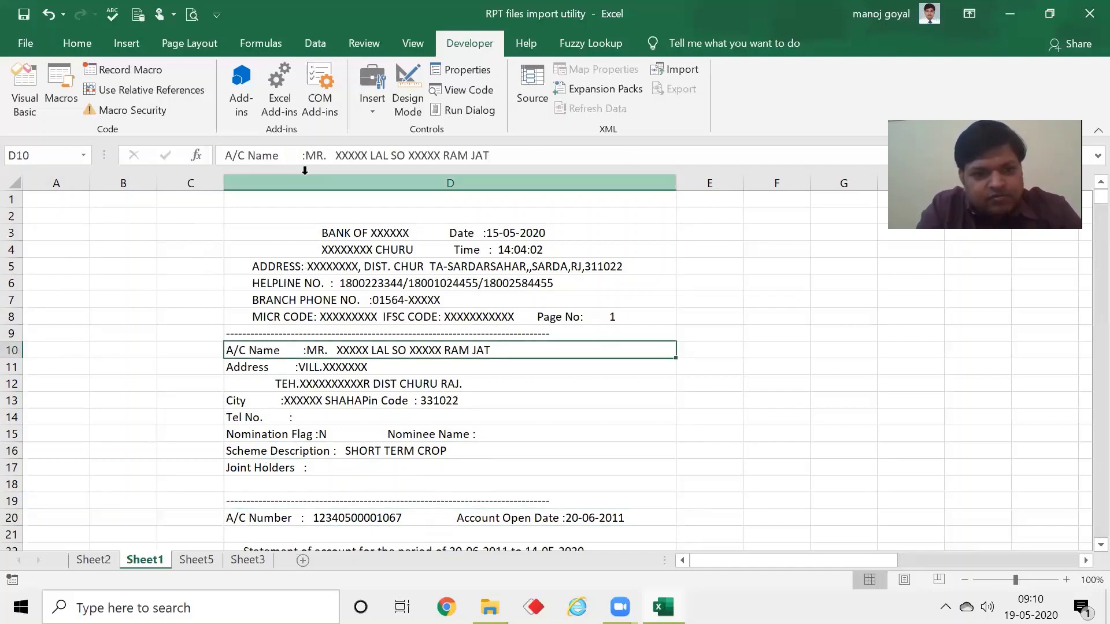
pyautogui.doubleClick(311, 350)
pyautogui.moveTo(311, 350); pyautogui.dragTo(224, 354)
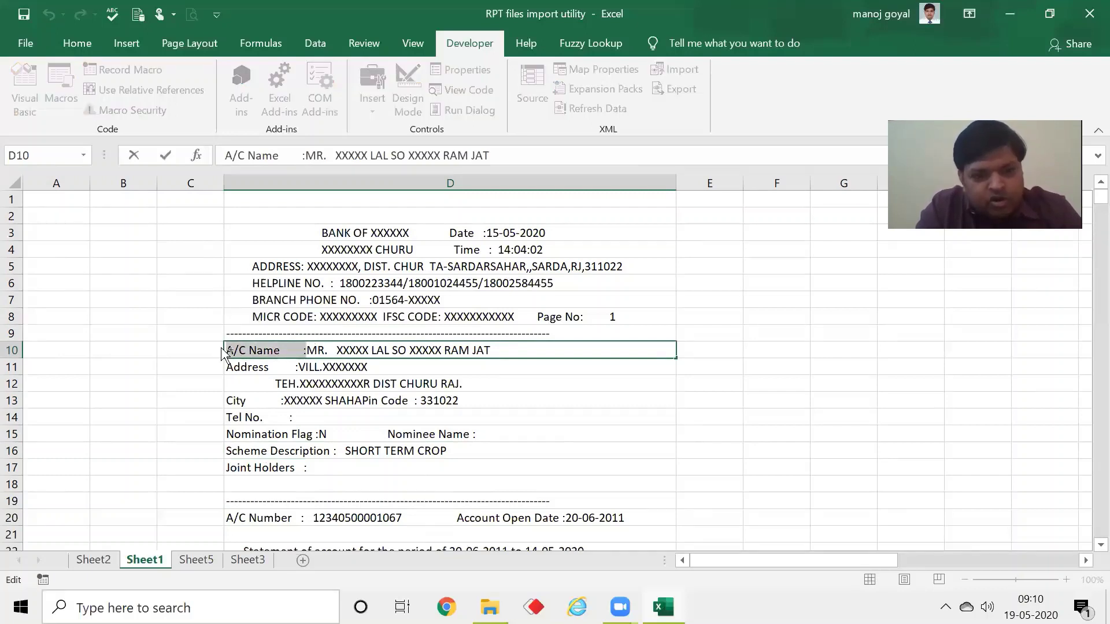
pyautogui.click(56, 202)
pyautogui.write('A/C Name        :')
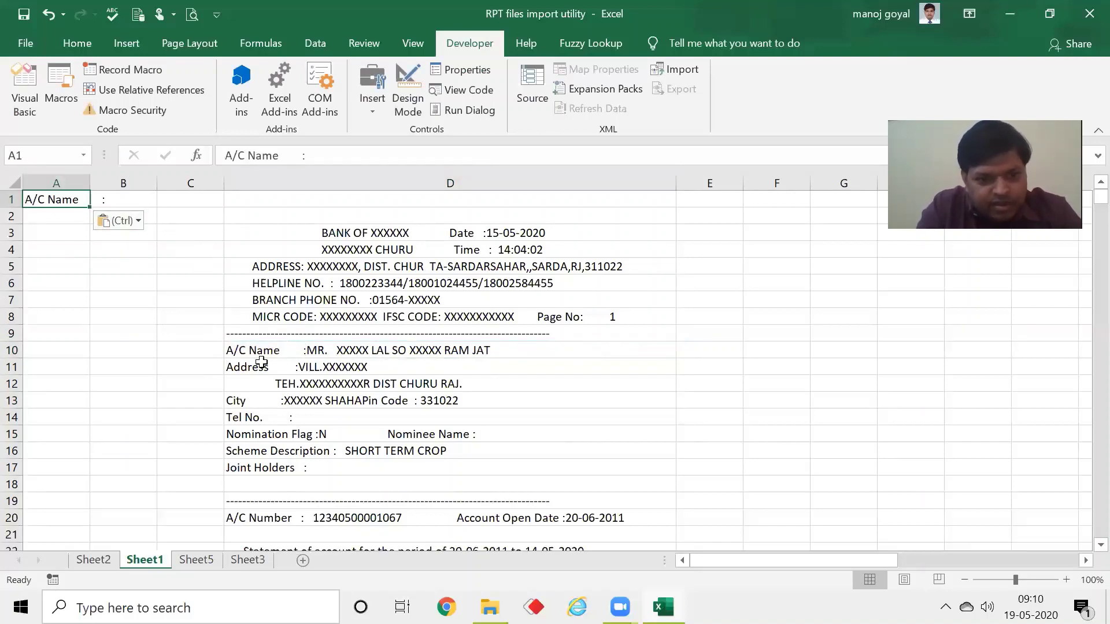
# Copy the "Scheme Description :" label from D16 into cell B1, leaving out the scheme name
pyautogui.click(251, 433)
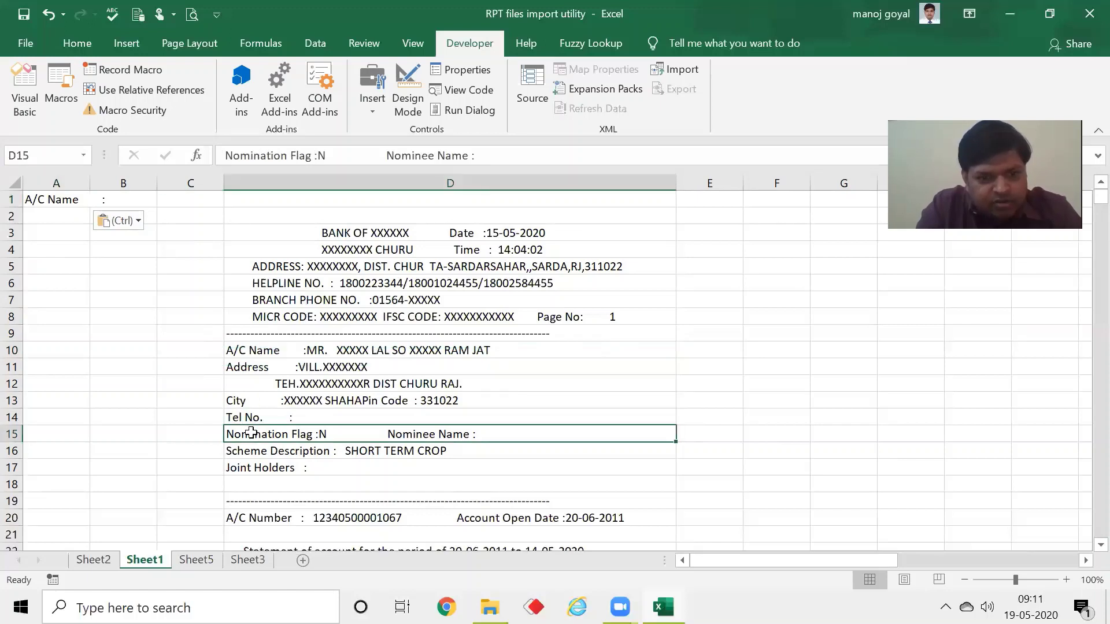
pyautogui.click(272, 455)
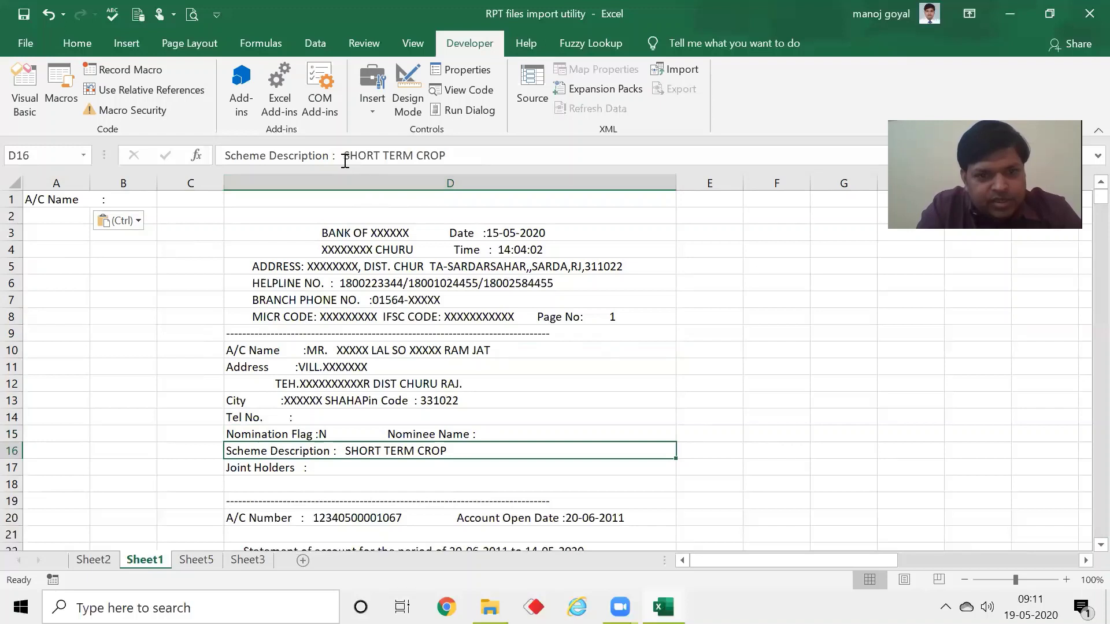
pyautogui.moveTo(344, 156); pyautogui.dragTo(207, 164)
pyautogui.hotkey('ctrl', 'c')
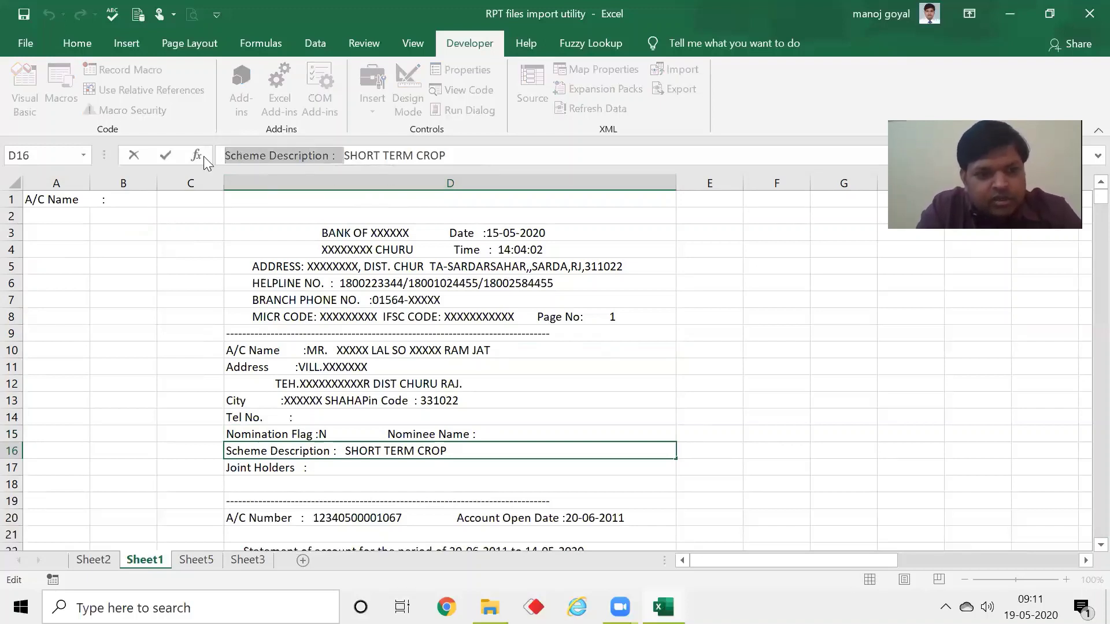
pyautogui.doubleClick(129, 197)
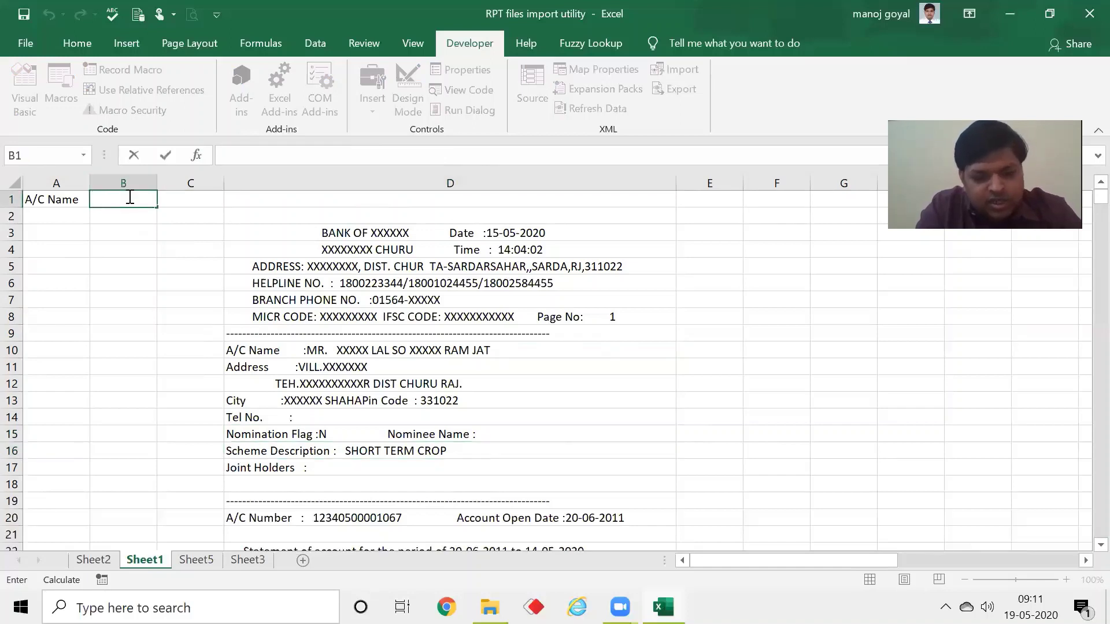
pyautogui.hotkey('ctrl', 'v')
pyautogui.click(187, 280)
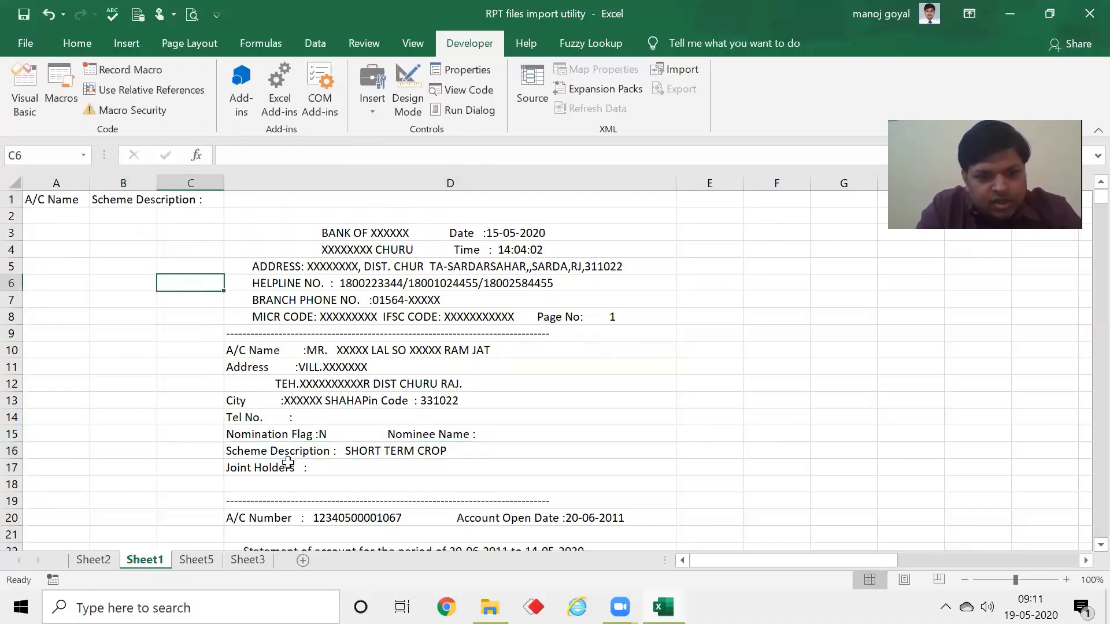
# Copy the "A/C Number :" label with its spacing from D20 into cell C1, leaving out the account number
pyautogui.click(269, 518)
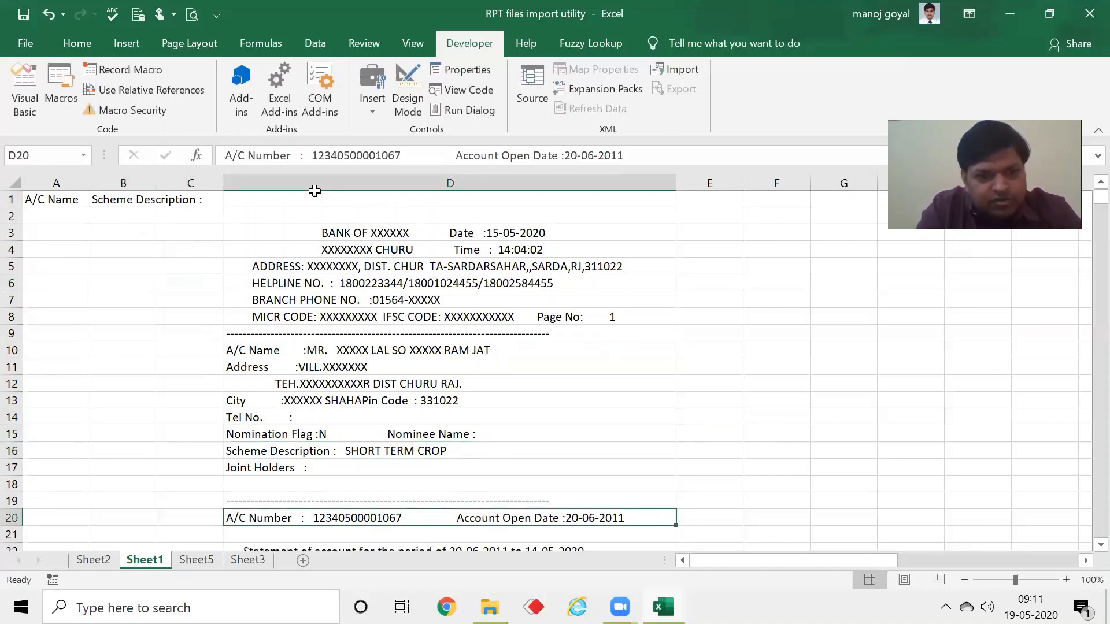
pyautogui.moveTo(312, 155); pyautogui.dragTo(215, 164)
pyautogui.hotkey('ctrl', 'c')
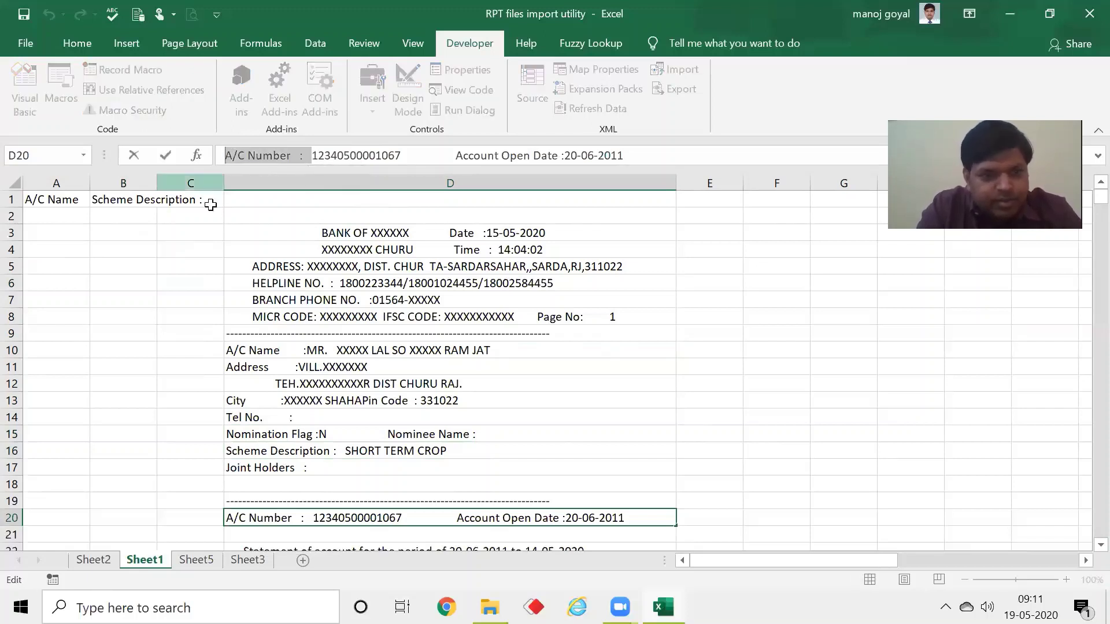
pyautogui.click(199, 204)
pyautogui.hotkey('ctrl', 'v')
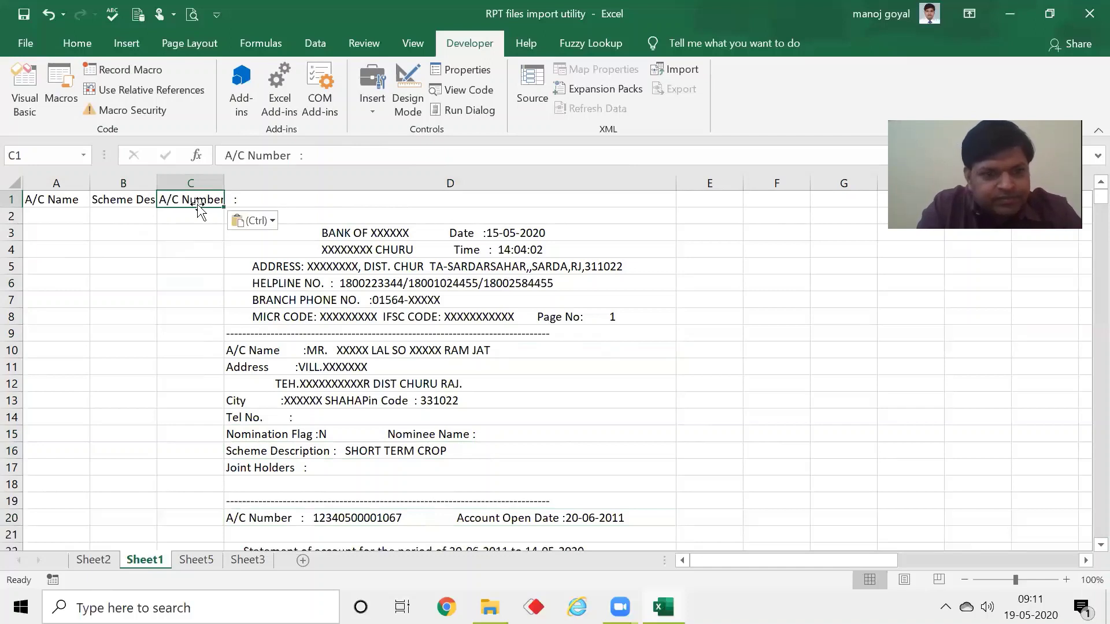
# Enter =LEN(A1) in A2 to count the characters of the account name label
pyautogui.click(48, 216)
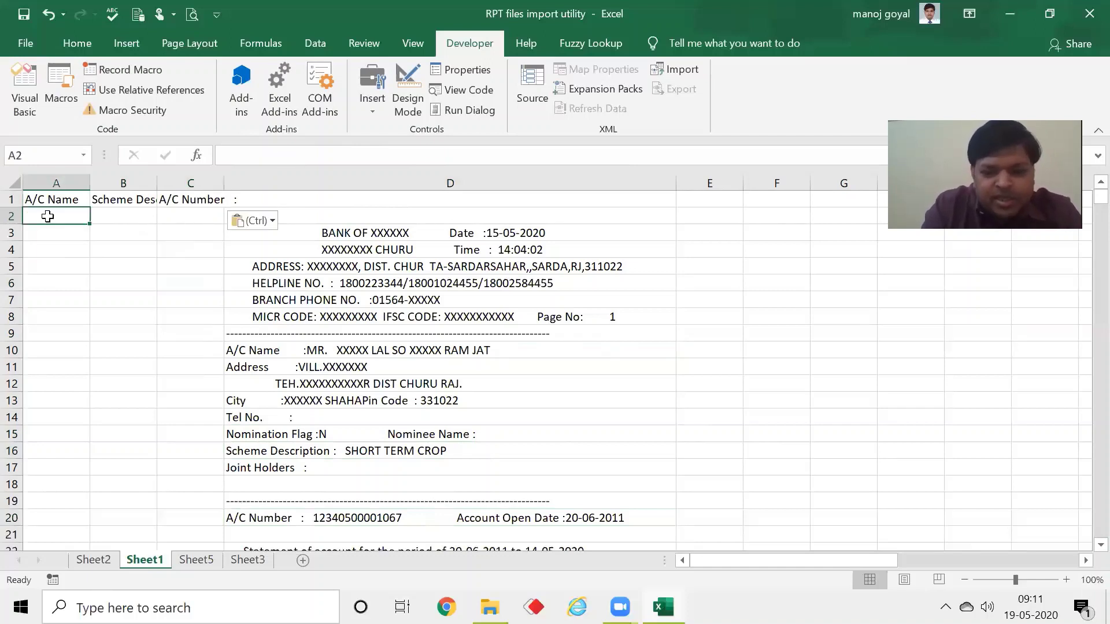
pyautogui.write('=')
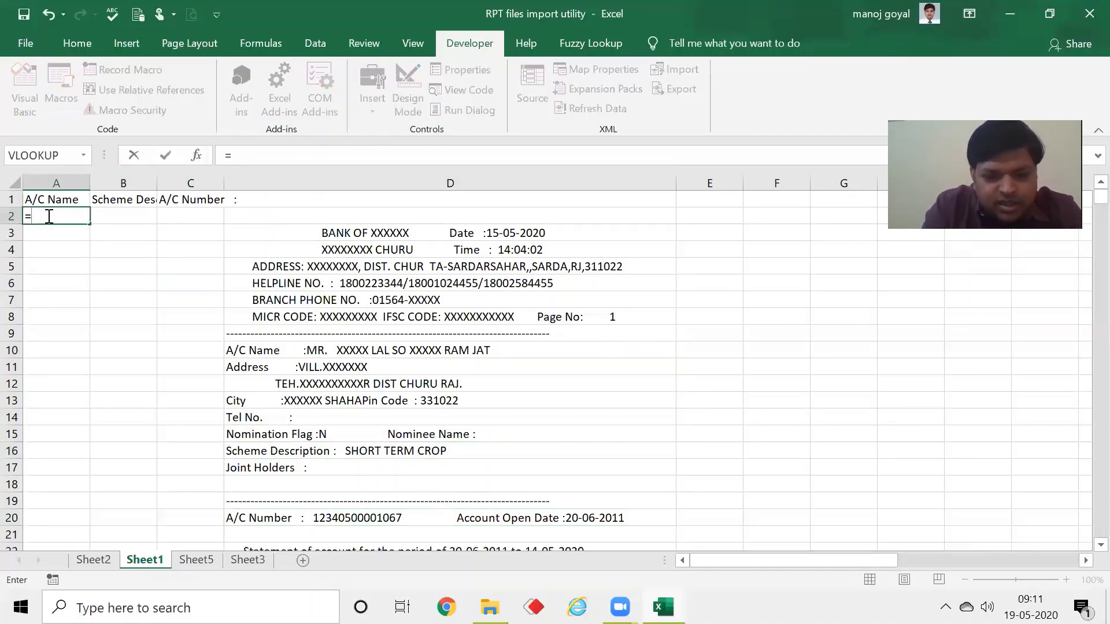
pyautogui.write('len')
pyautogui.press('Tab')
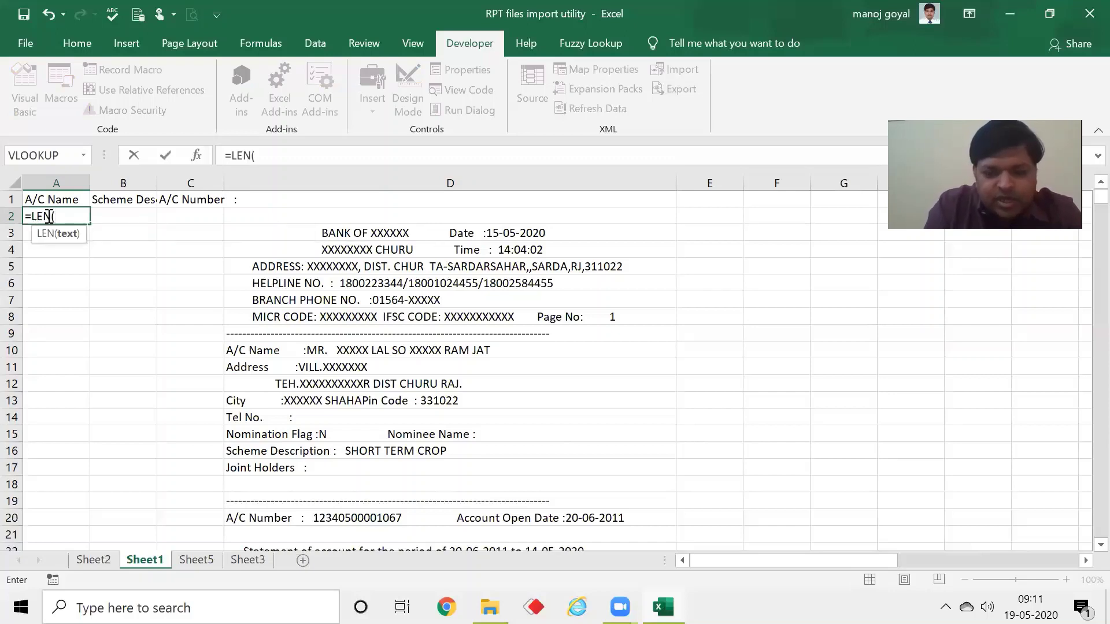
pyautogui.press('Up')
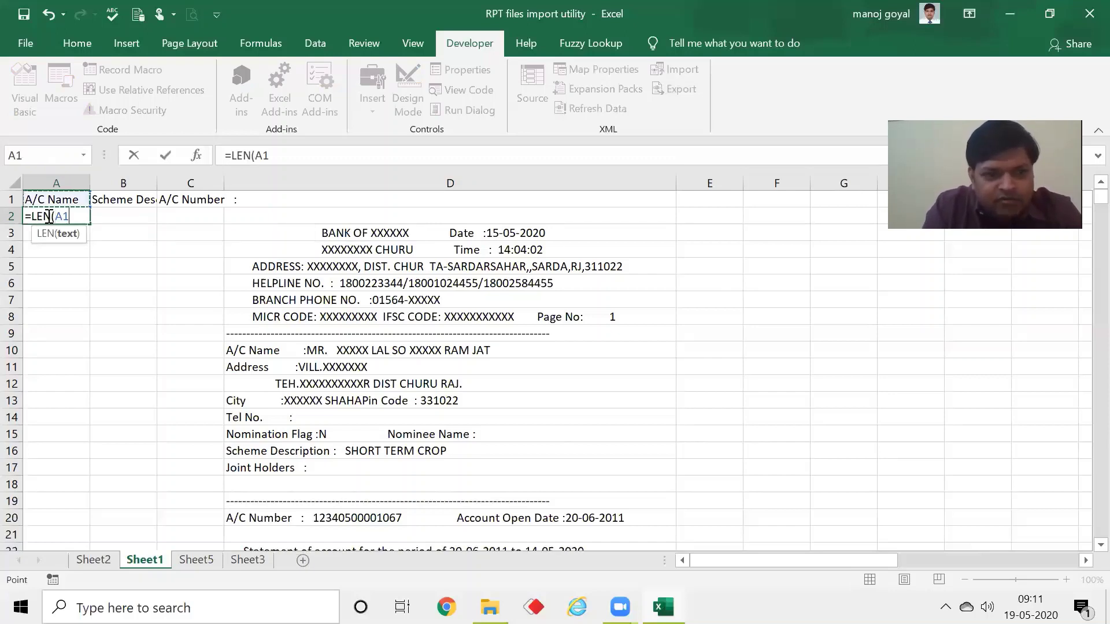
pyautogui.write(')')
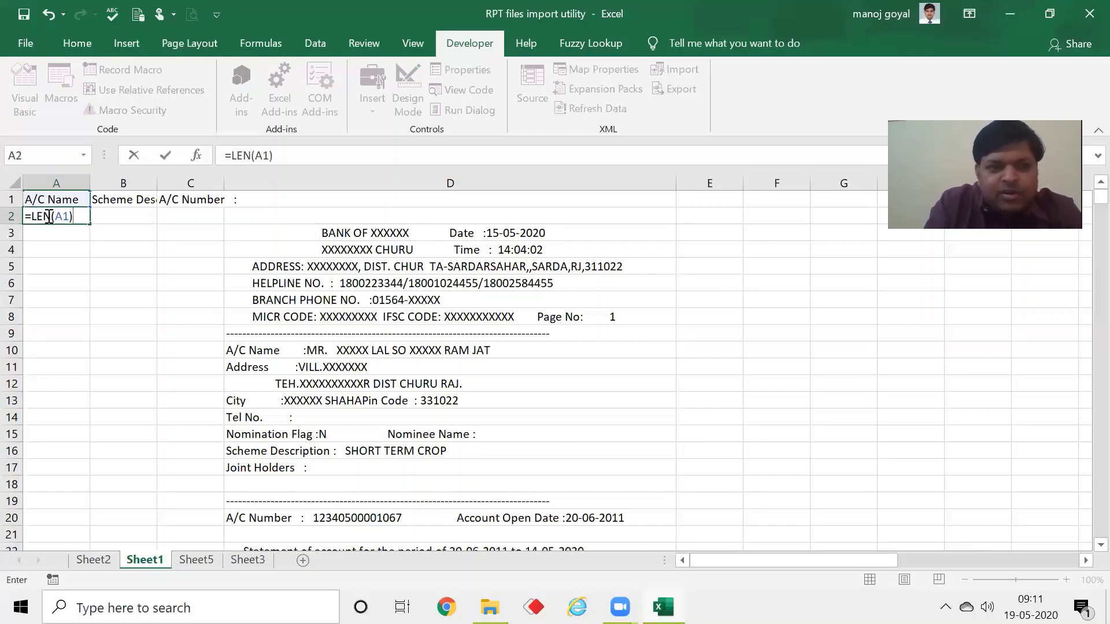
pyautogui.press('Return')
# Fill the label length formula from A2 across to C2
pyautogui.click(48, 217)
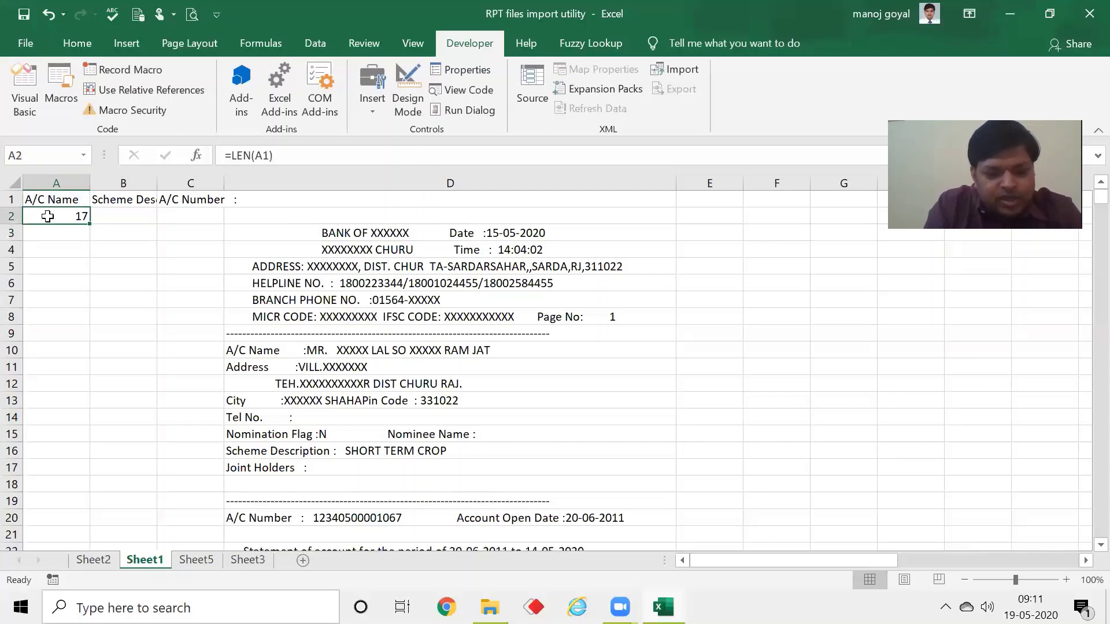
pyautogui.hotkey('shift', 'Right')
pyautogui.hotkey('shift', 'Right')
pyautogui.hotkey('ctrl', 'r')
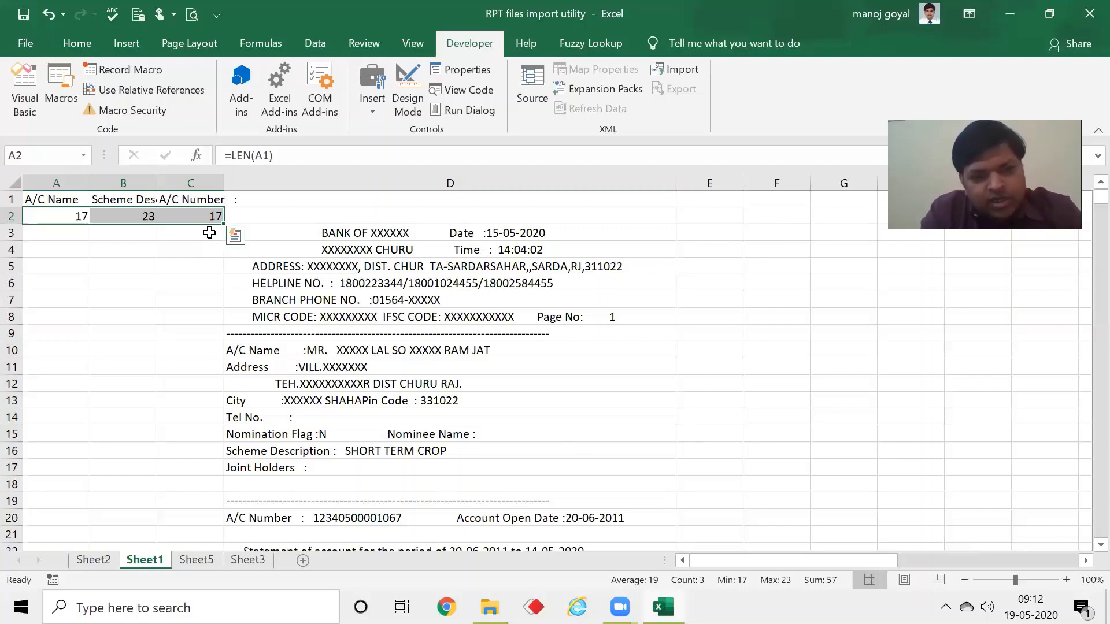
# Start an IF formula in A3 whose test takes the first 17 characters of the account name row, LEFT(D10,17)
pyautogui.click(51, 233)
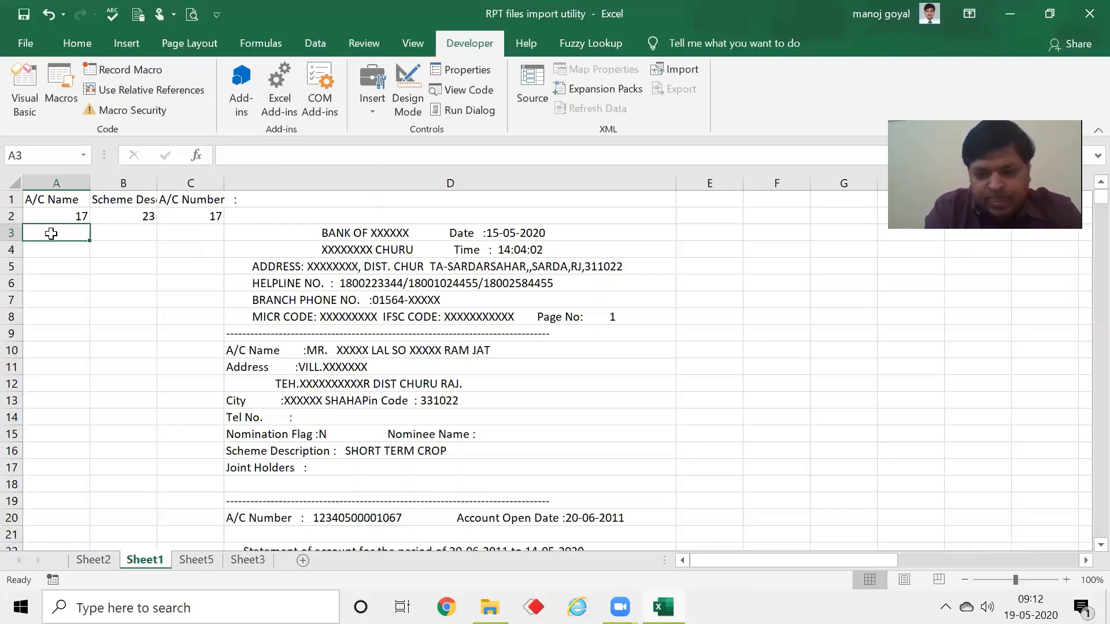
pyautogui.write('=')
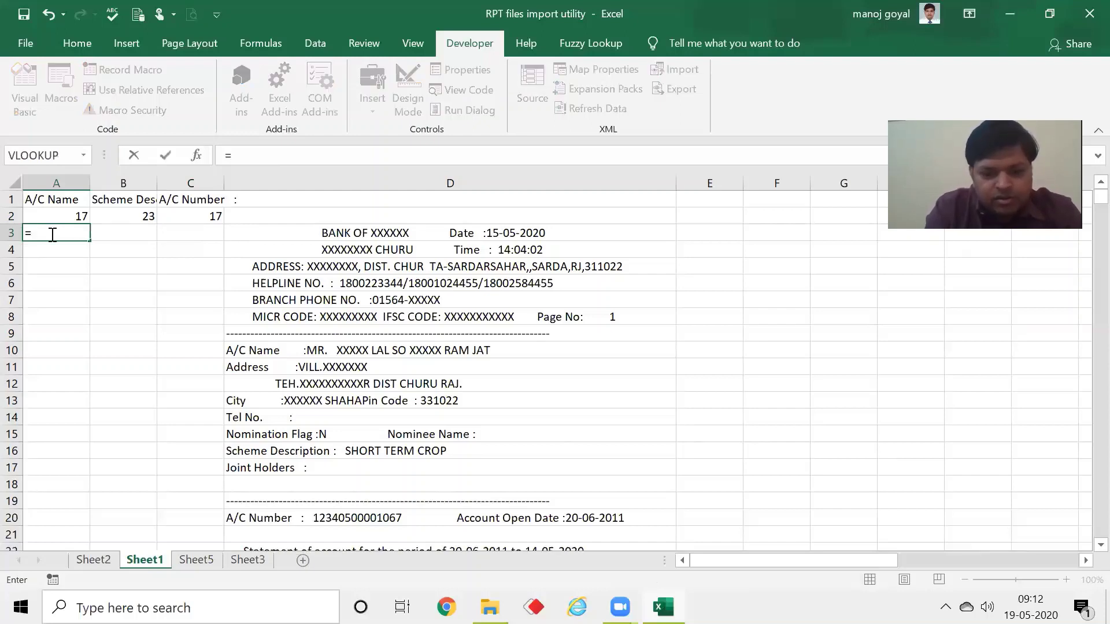
pyautogui.write('if')
pyautogui.press('Tab')
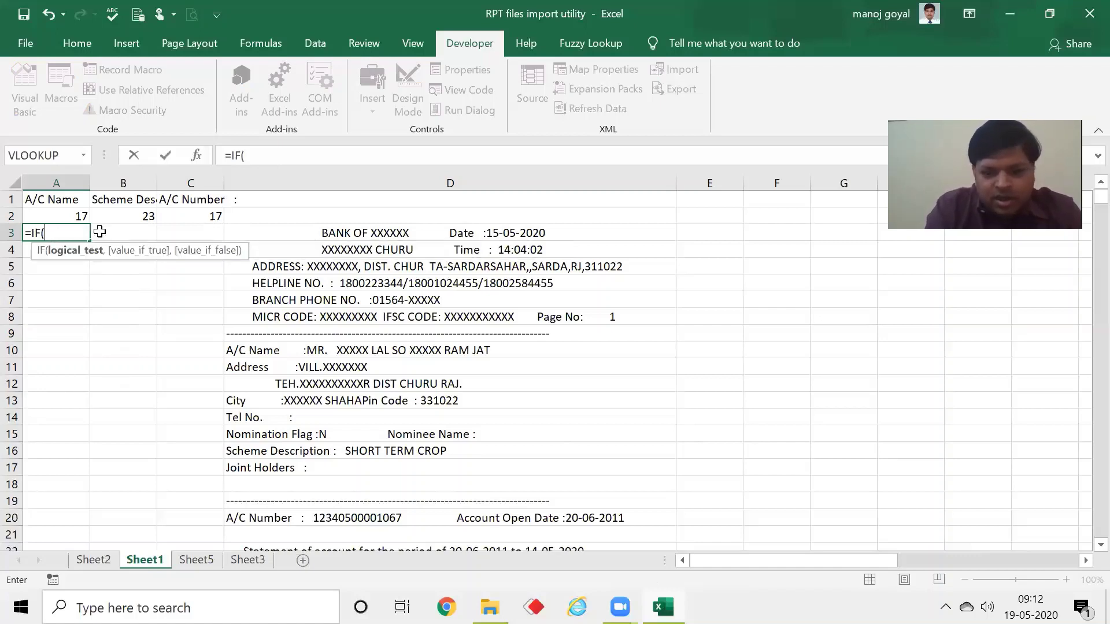
pyautogui.write('left')
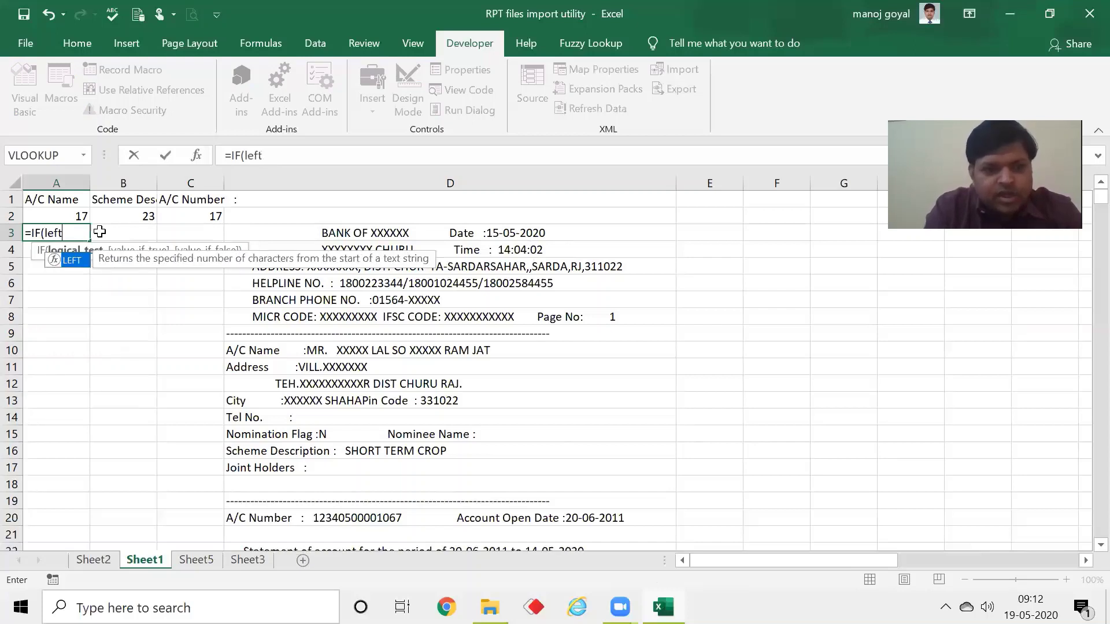
pyautogui.press('Tab')
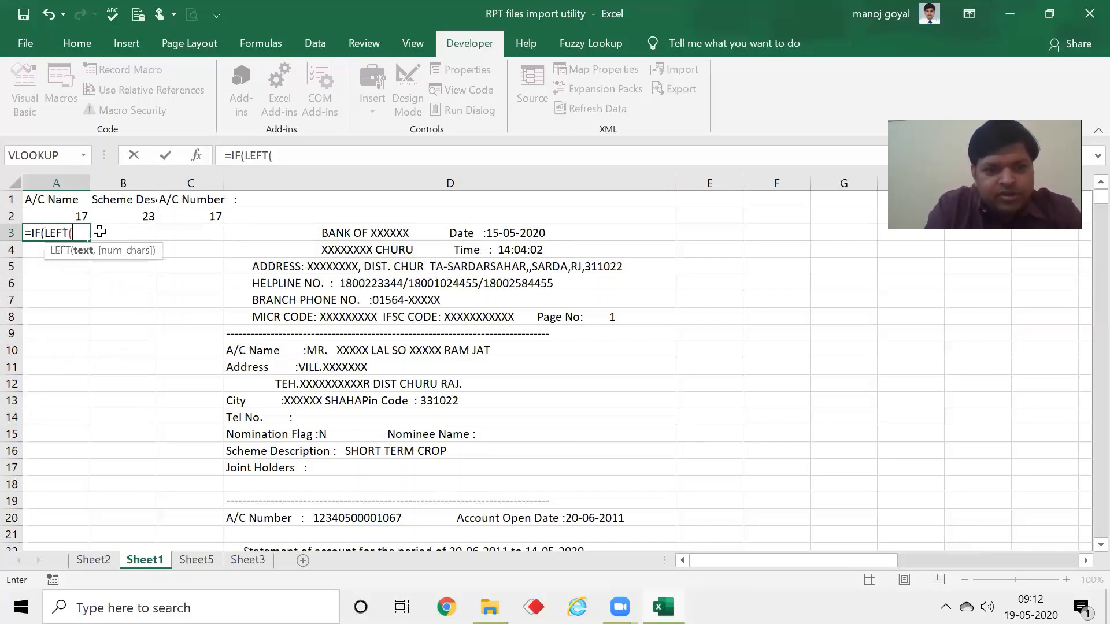
pyautogui.click(245, 349)
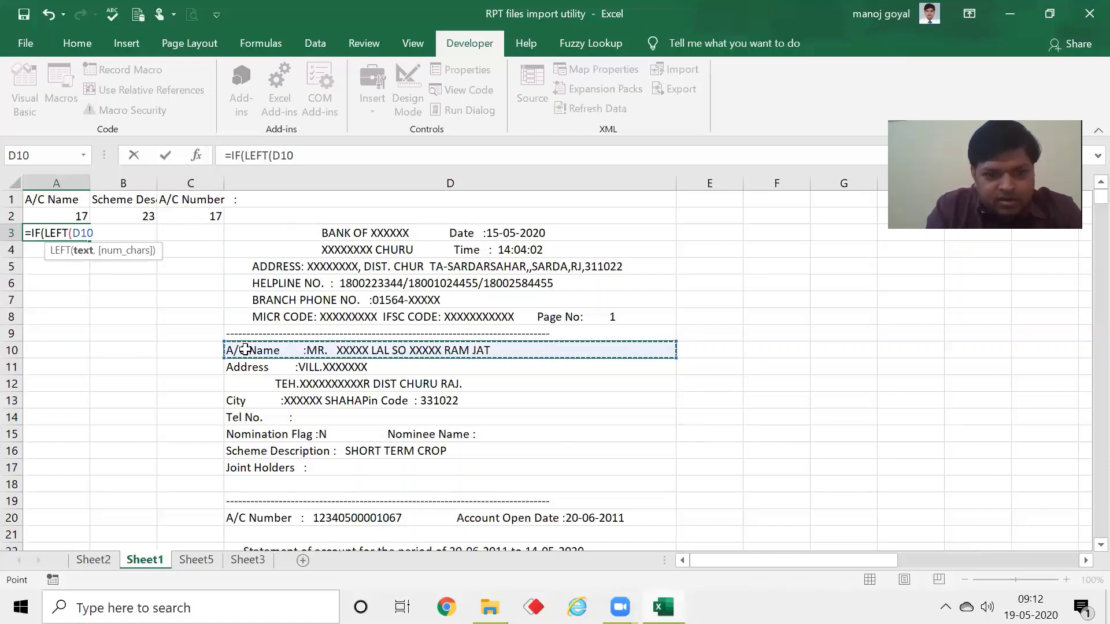
pyautogui.write(',')
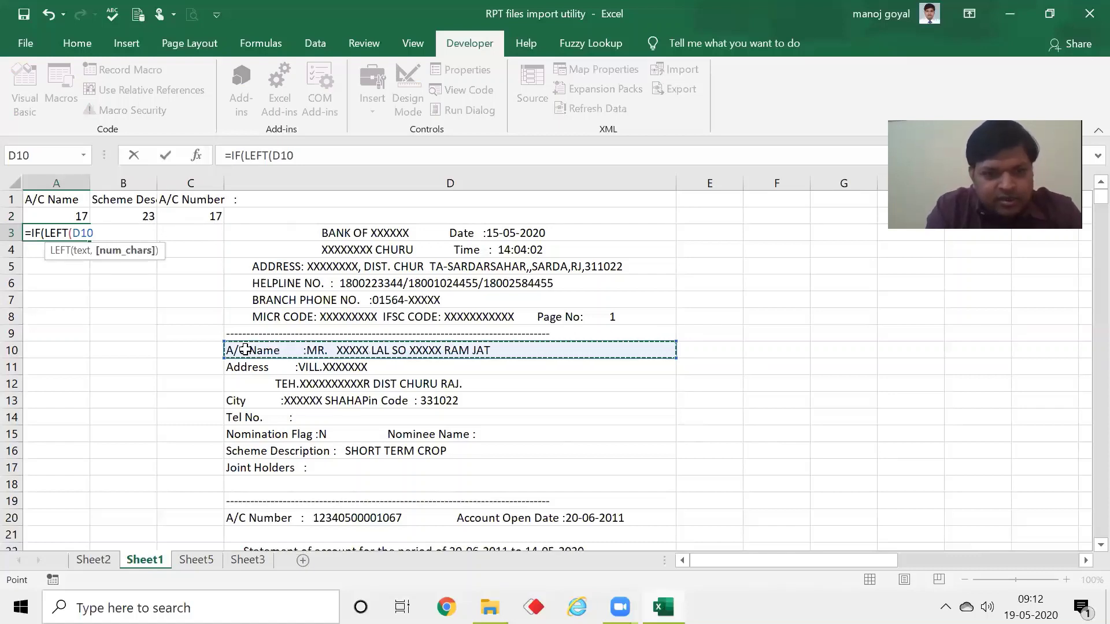
pyautogui.write('17')
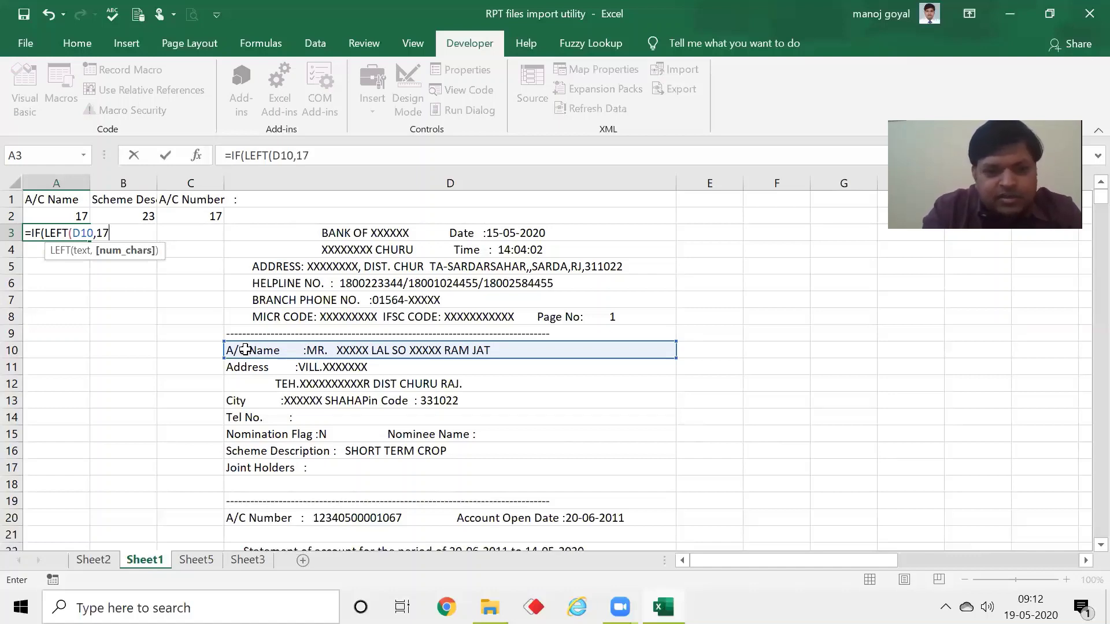
pyautogui.write(')')
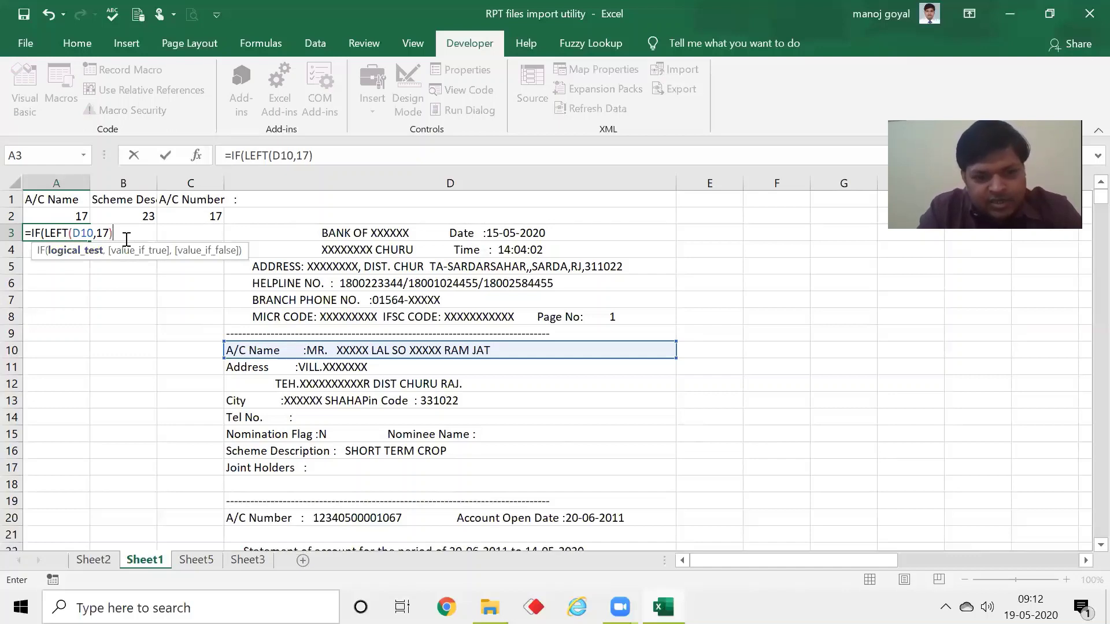
# Complete the IF test by comparing the extracted characters with the label in the absolute reference $A$1
pyautogui.write('=')
pyautogui.click(51, 199)
pyautogui.press('F4')
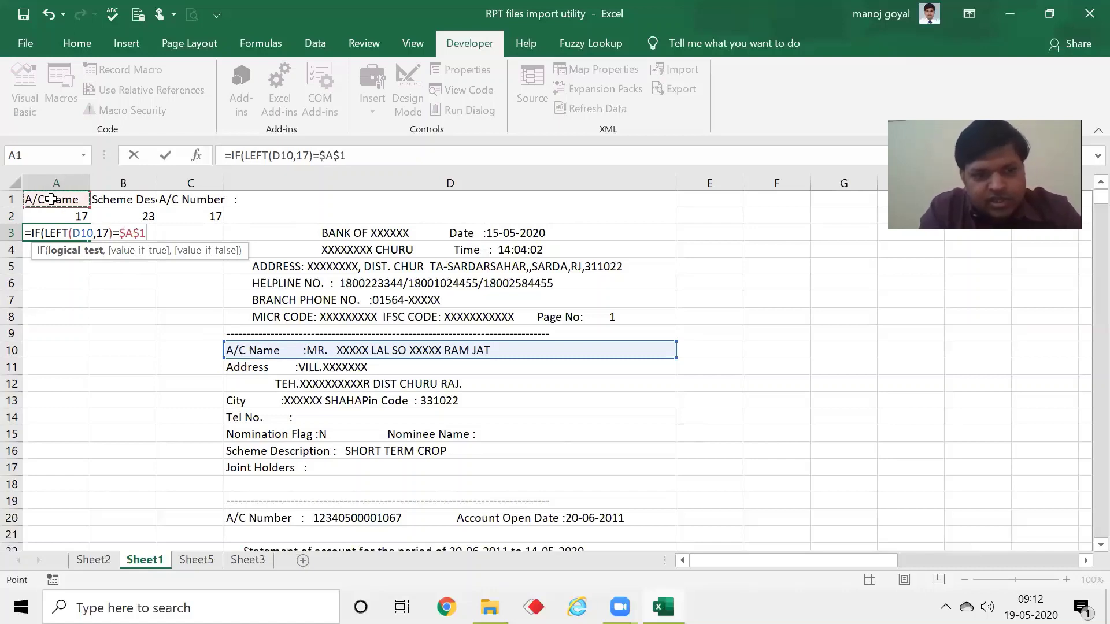
pyautogui.write(',')
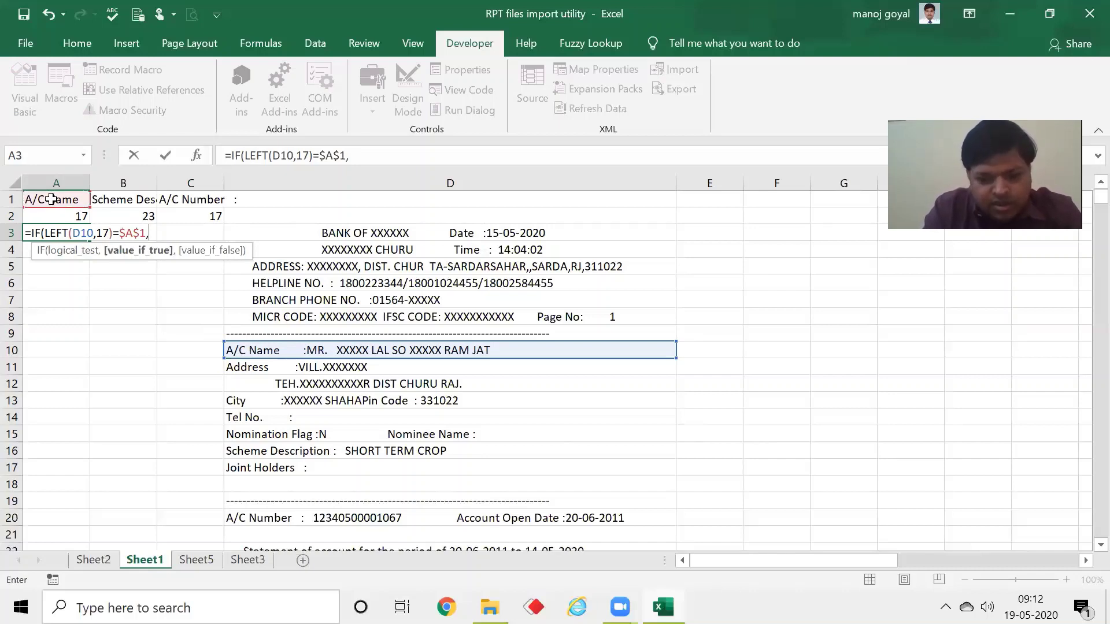
# Begin the IF formula's value-if-true part with a MID function nested inside TRIM
pyautogui.write('mid(')
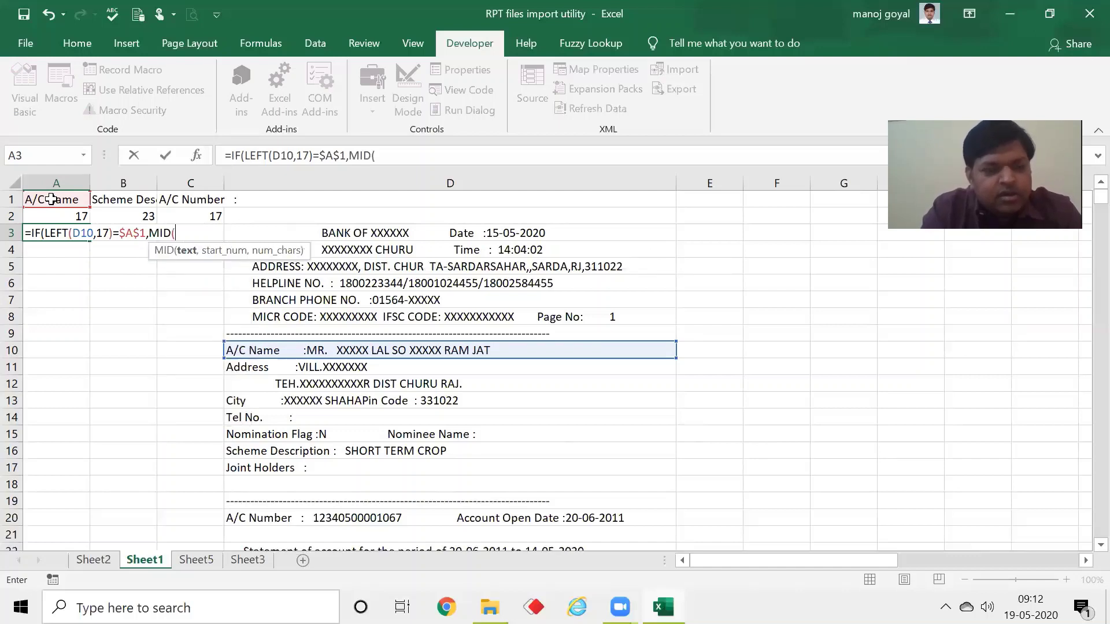
pyautogui.press('Down')
pyautogui.press('Up')
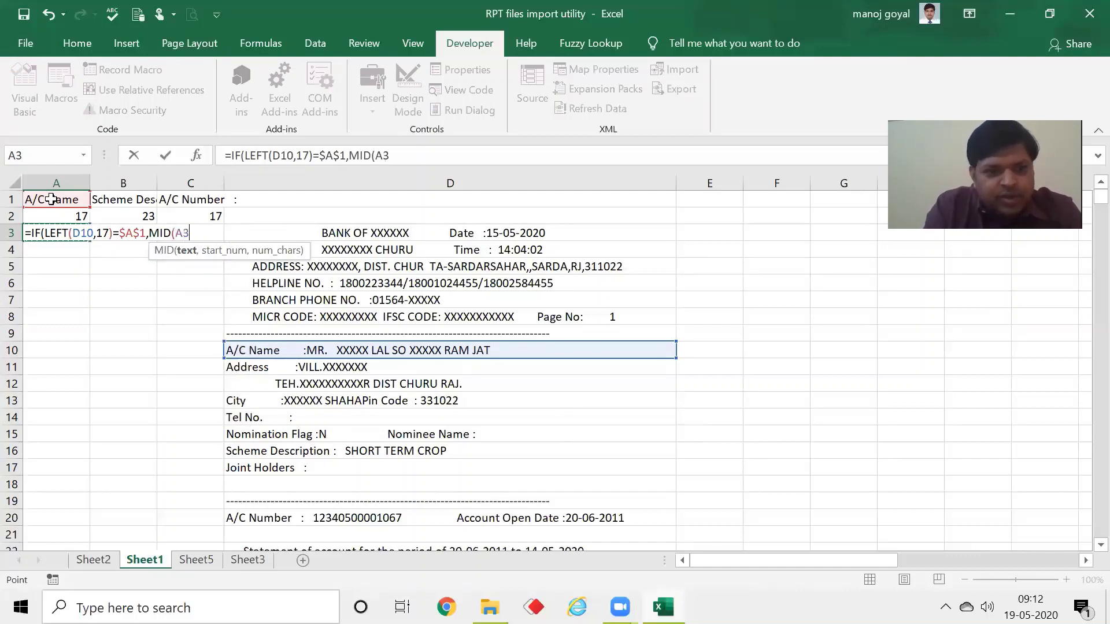
pyautogui.click(151, 231)
pyautogui.write('tri')
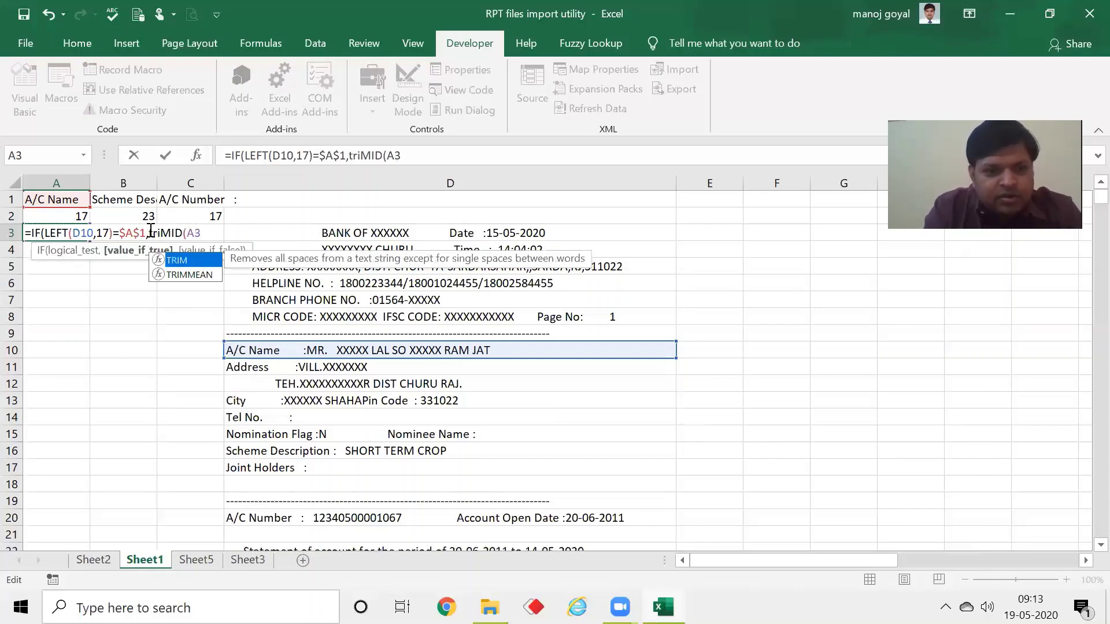
pyautogui.press('Tab')
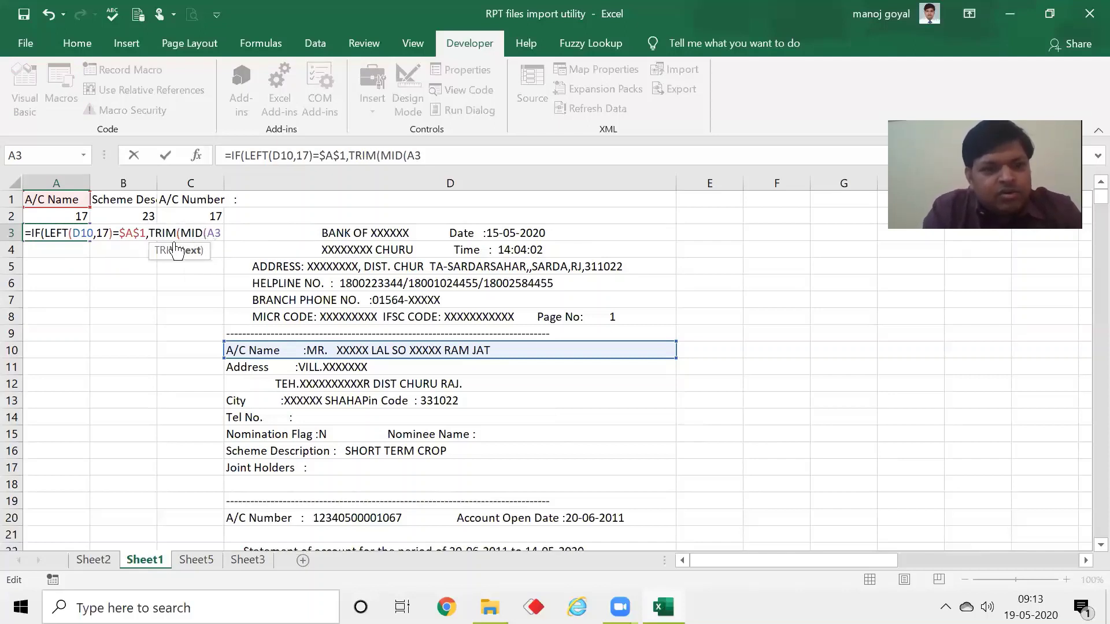
# Set the MID arguments to cell D10, start position 18 and 100 characters, completing TRIM(MID(D10,18,100))
pyautogui.click(222, 233)
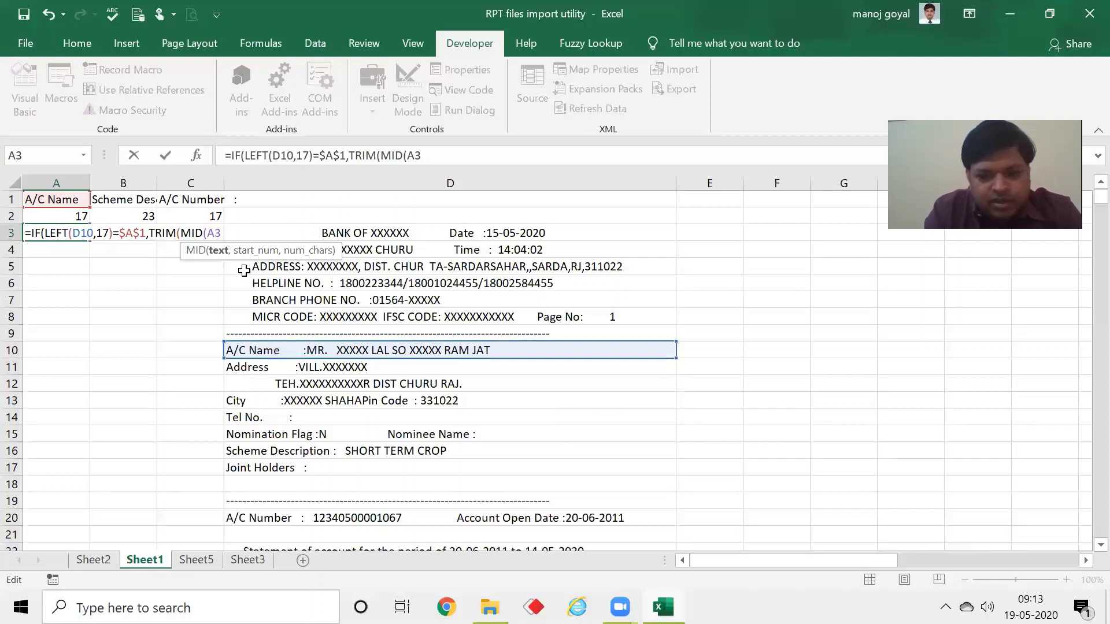
pyautogui.press('BackSpace')
pyautogui.press('BackSpace')
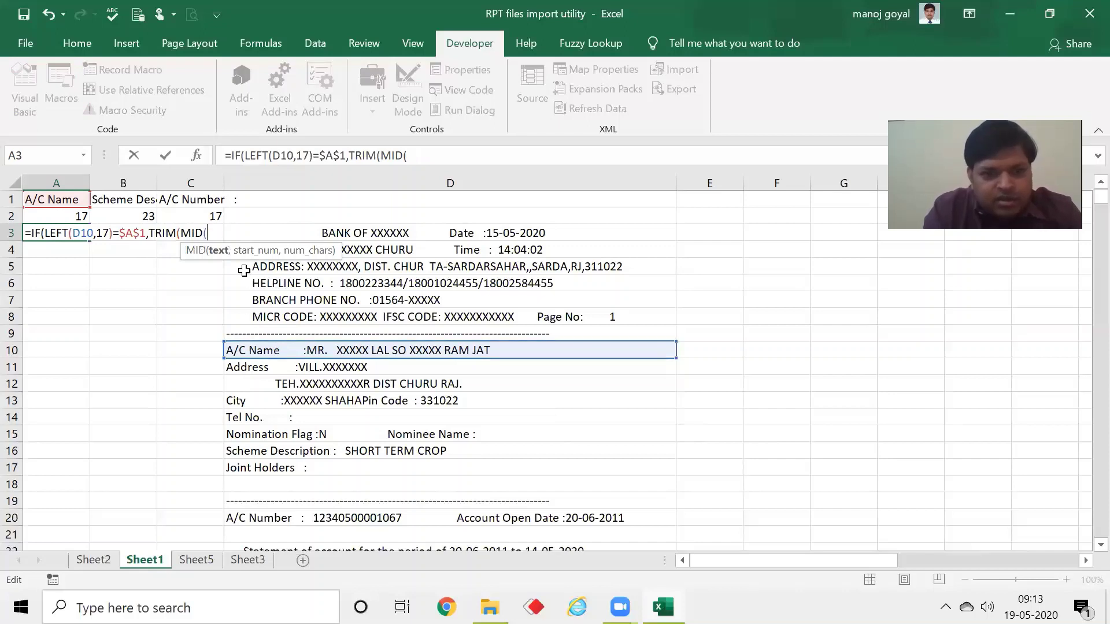
pyautogui.click(293, 350)
pyautogui.write(',')
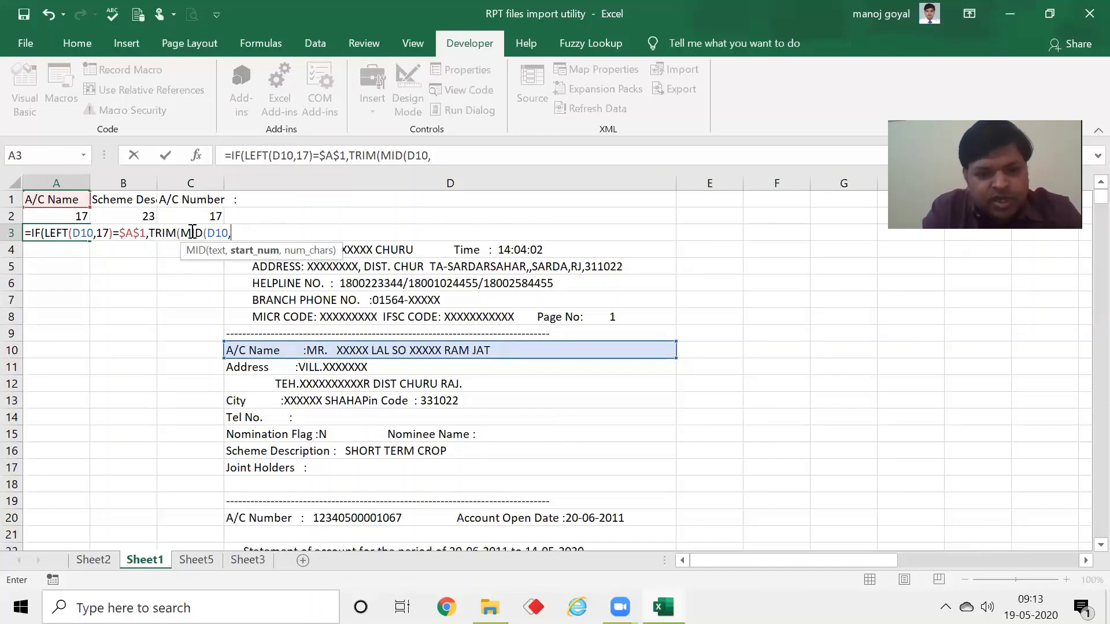
pyautogui.write('18')
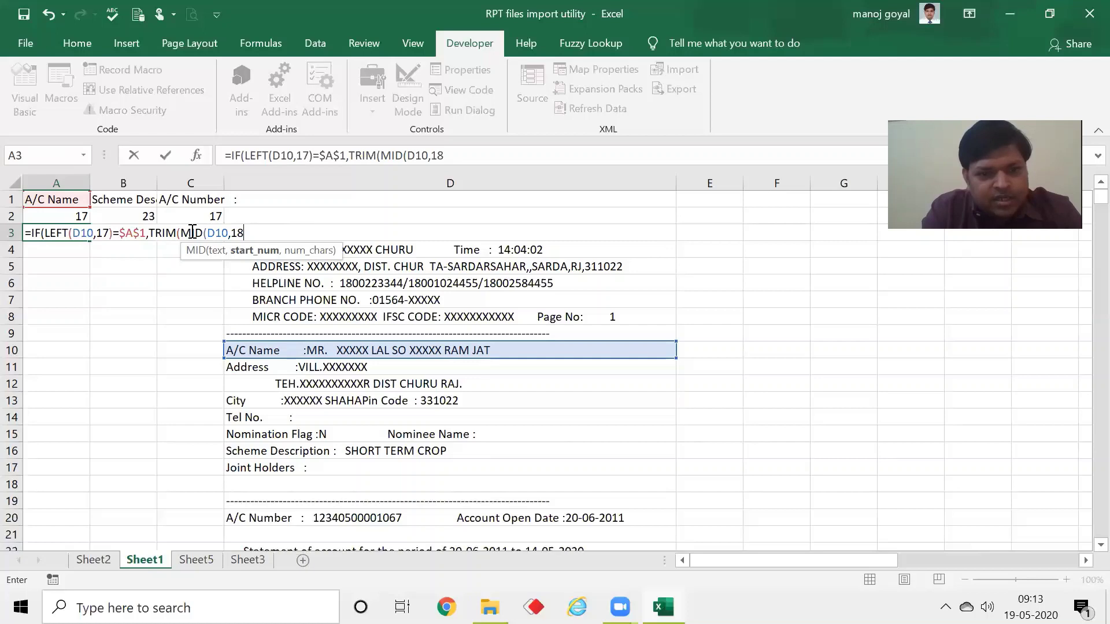
pyautogui.write(',')
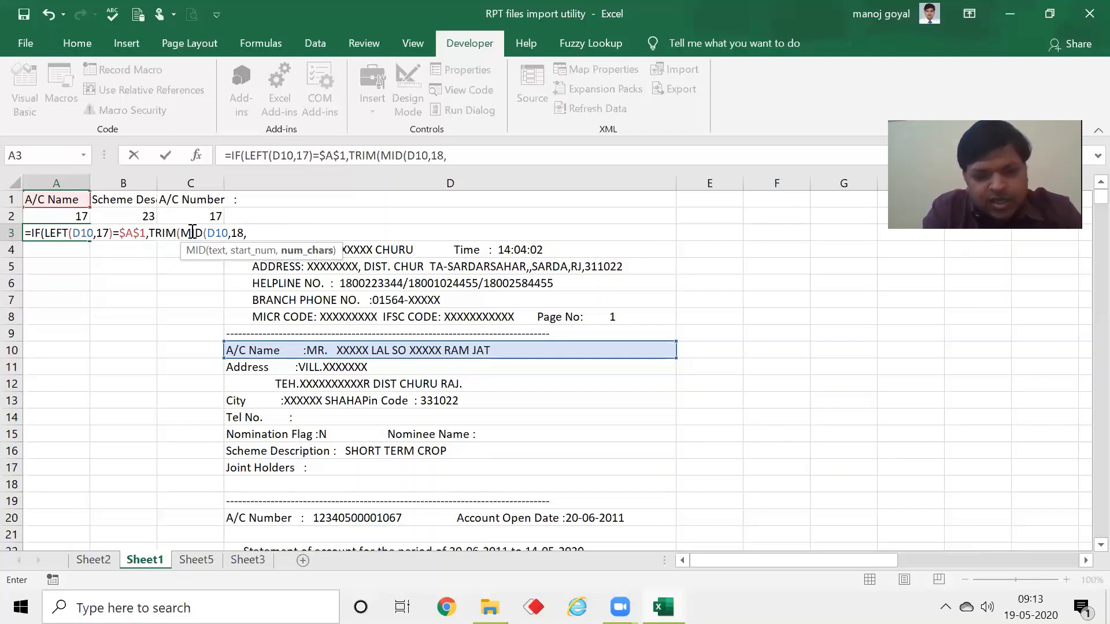
pyautogui.write('100')
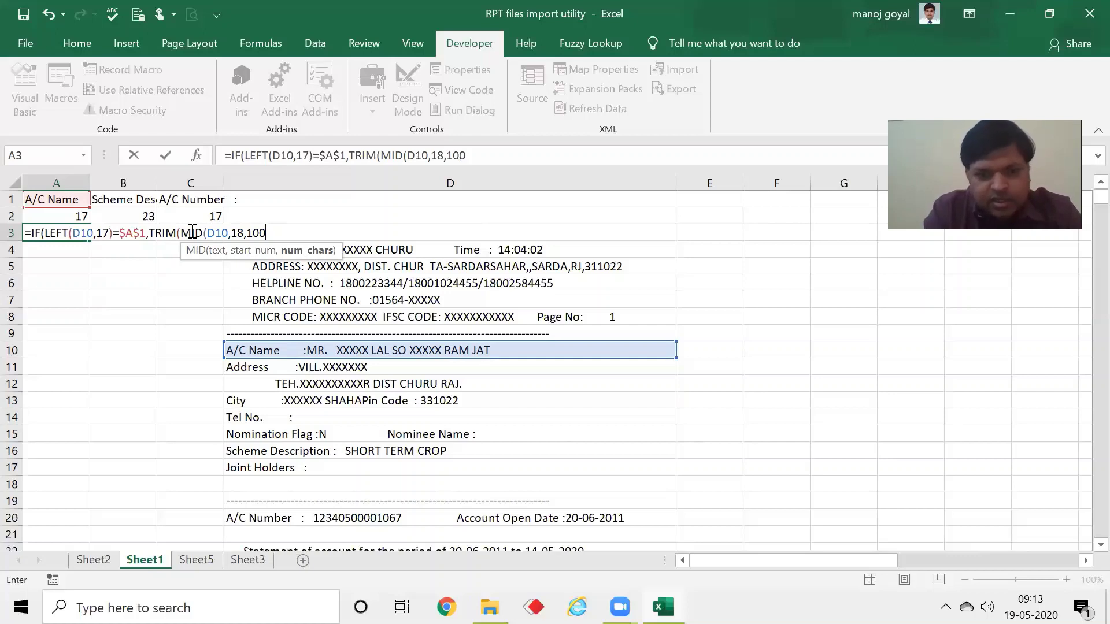
pyautogui.write(')')
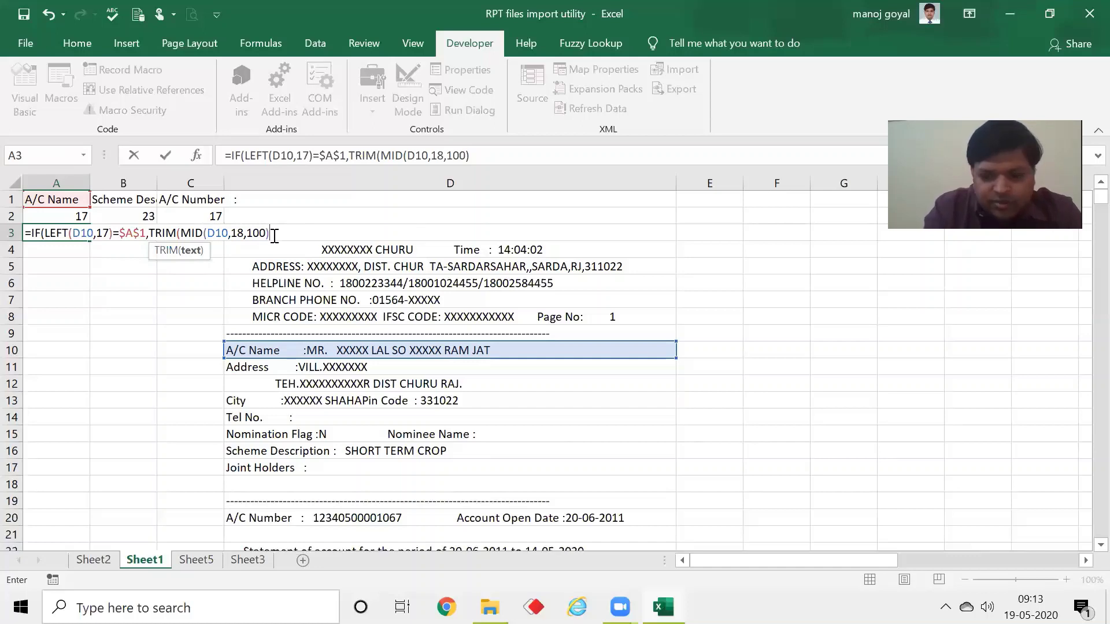
pyautogui.write(')')
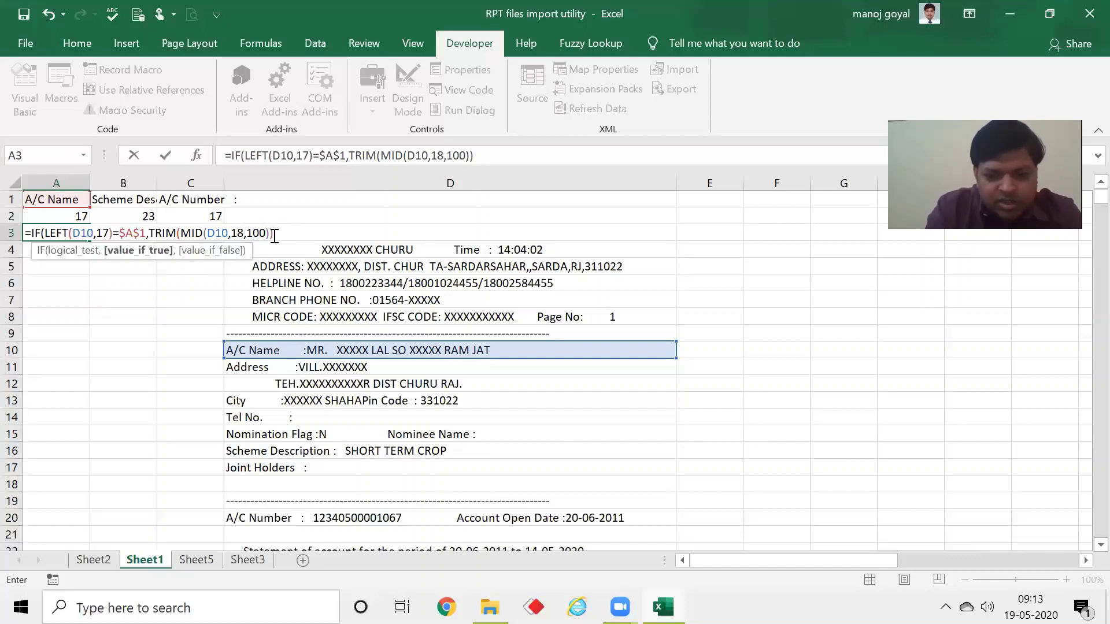
# Finish the A3 formula with A2, the cell above, as the IF value-if-false argument and enter it
pyautogui.write(',')
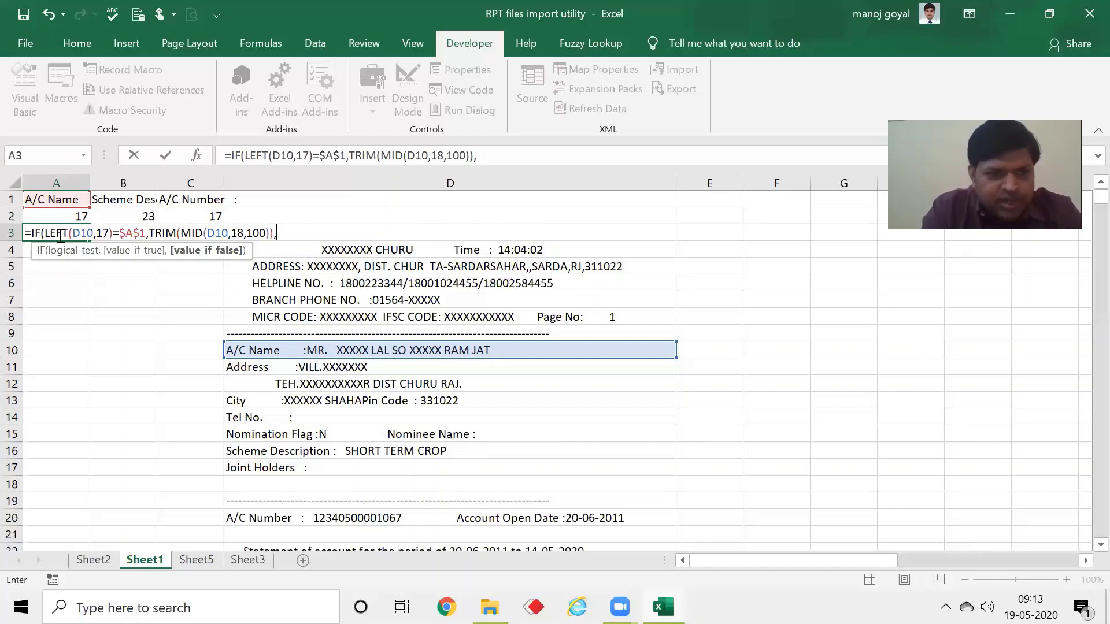
pyautogui.click(57, 216)
pyautogui.write(')')
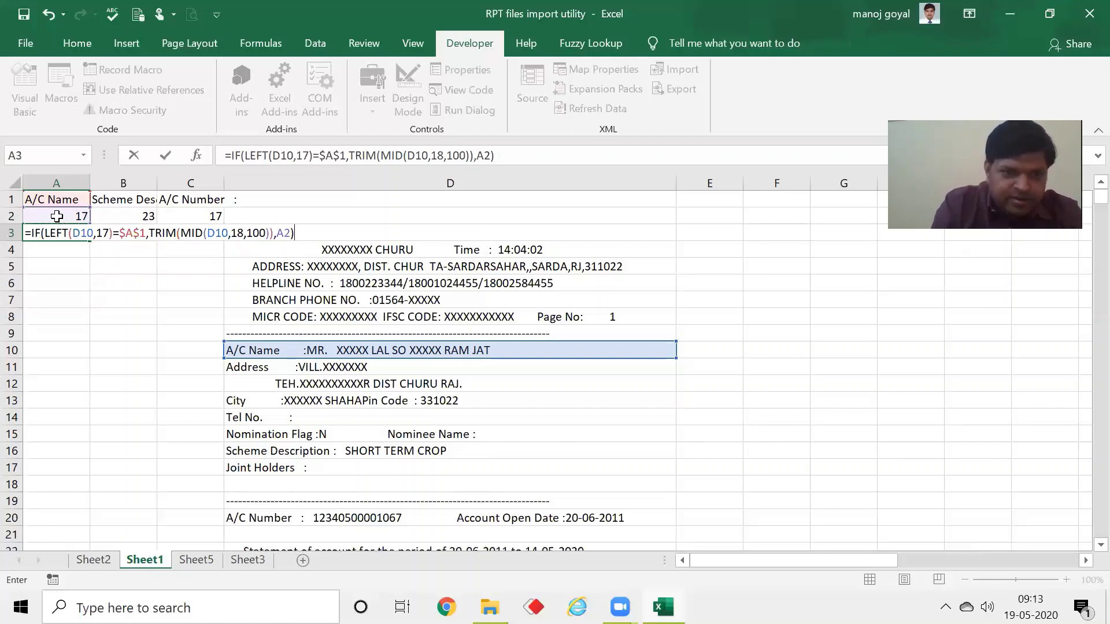
pyautogui.press('Return')
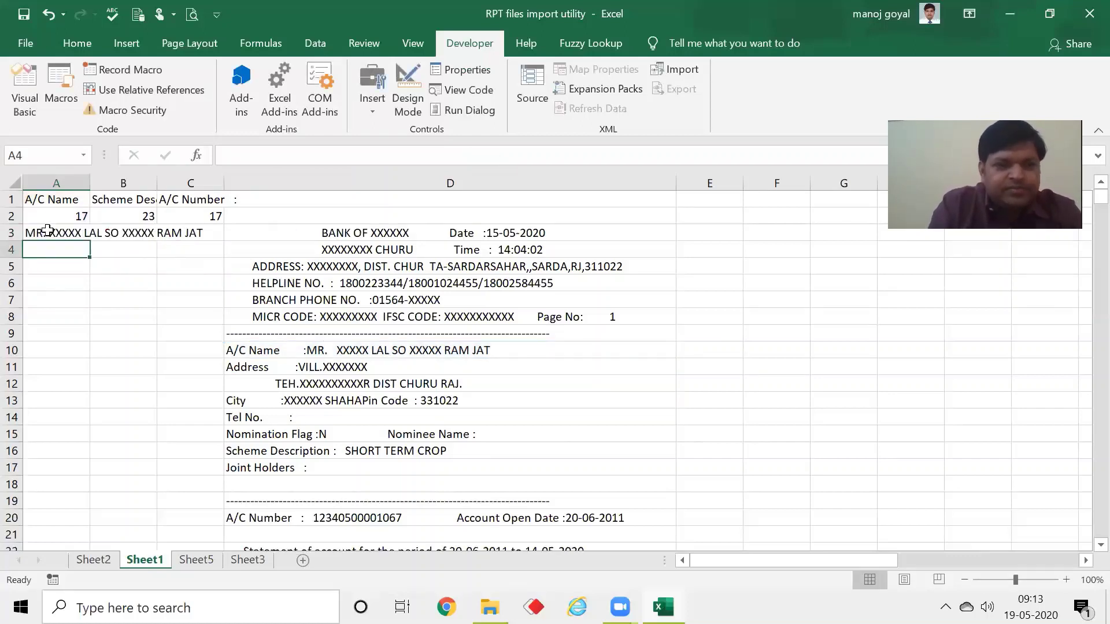
pyautogui.click(48, 232)
# Start an IF formula in B3 whose test takes the first 23 characters of the scheme description row, LEFT(D16,23)
pyautogui.click(126, 232)
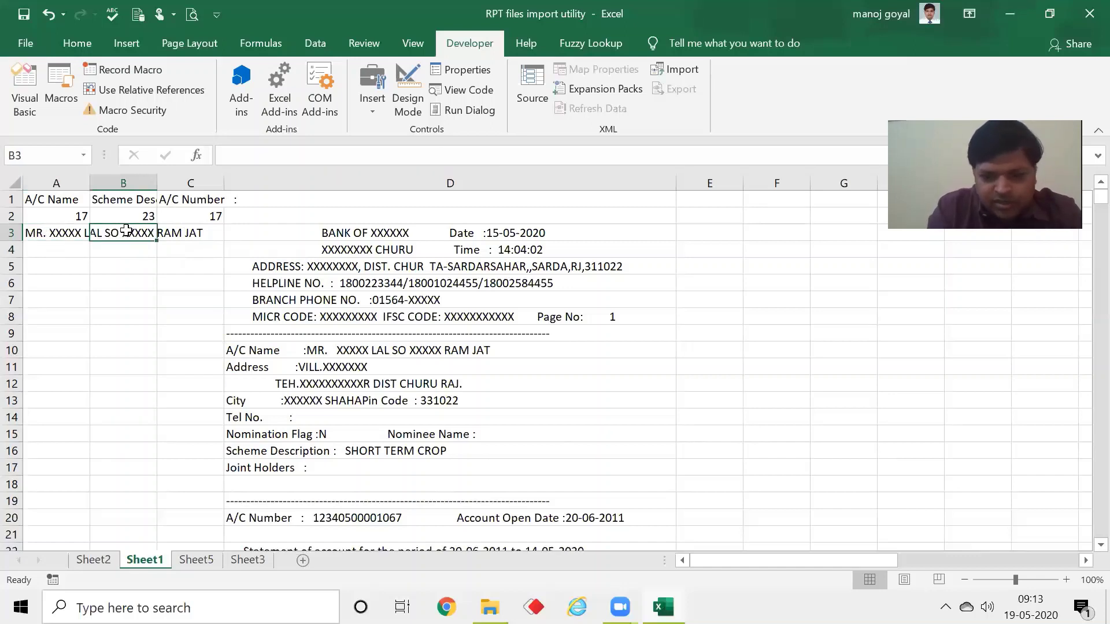
pyautogui.write('=IF(')
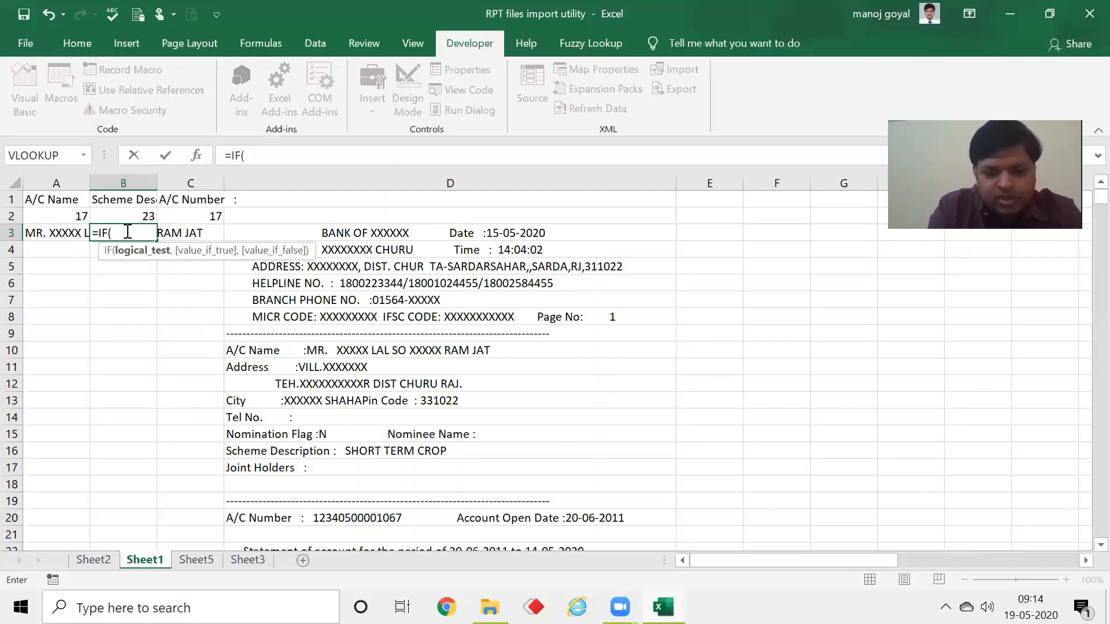
pyautogui.write('LEFT(')
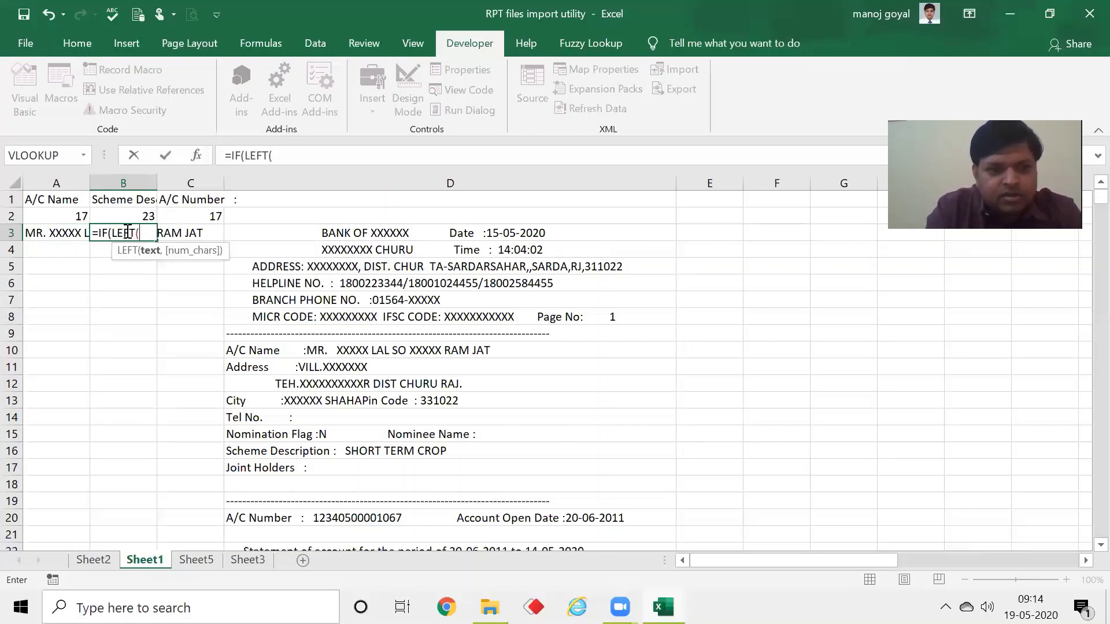
pyautogui.click(247, 454)
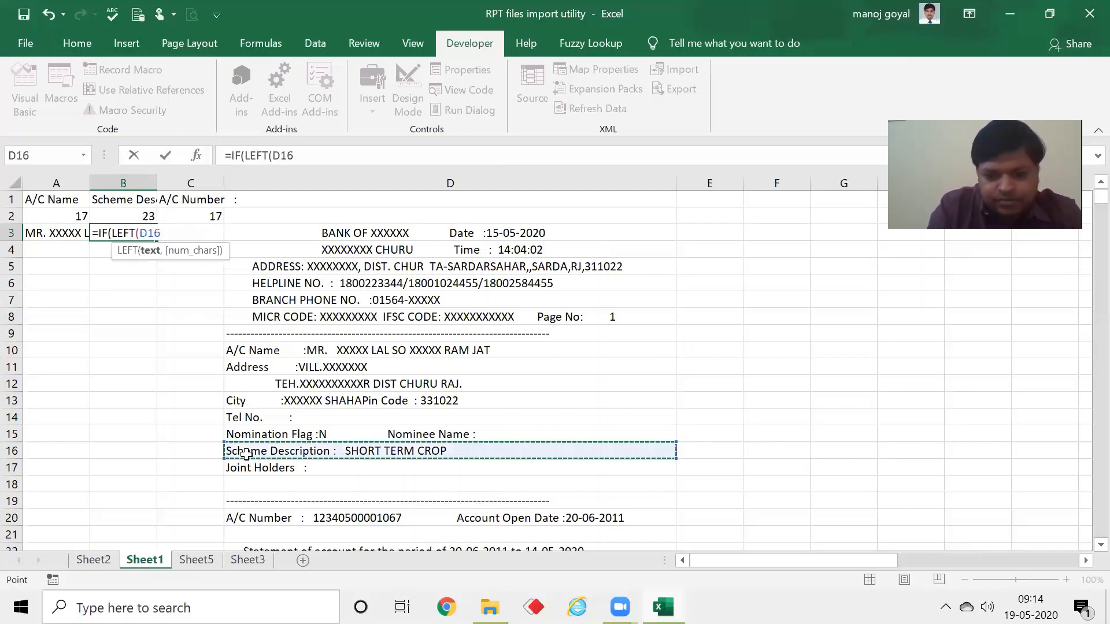
pyautogui.write(',')
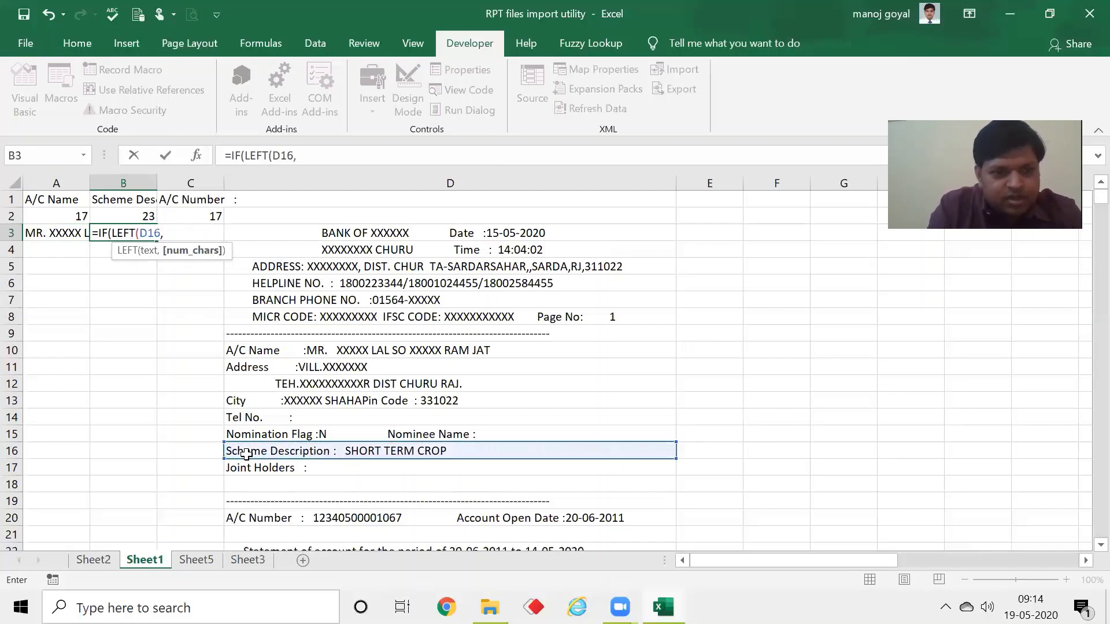
pyautogui.write('23')
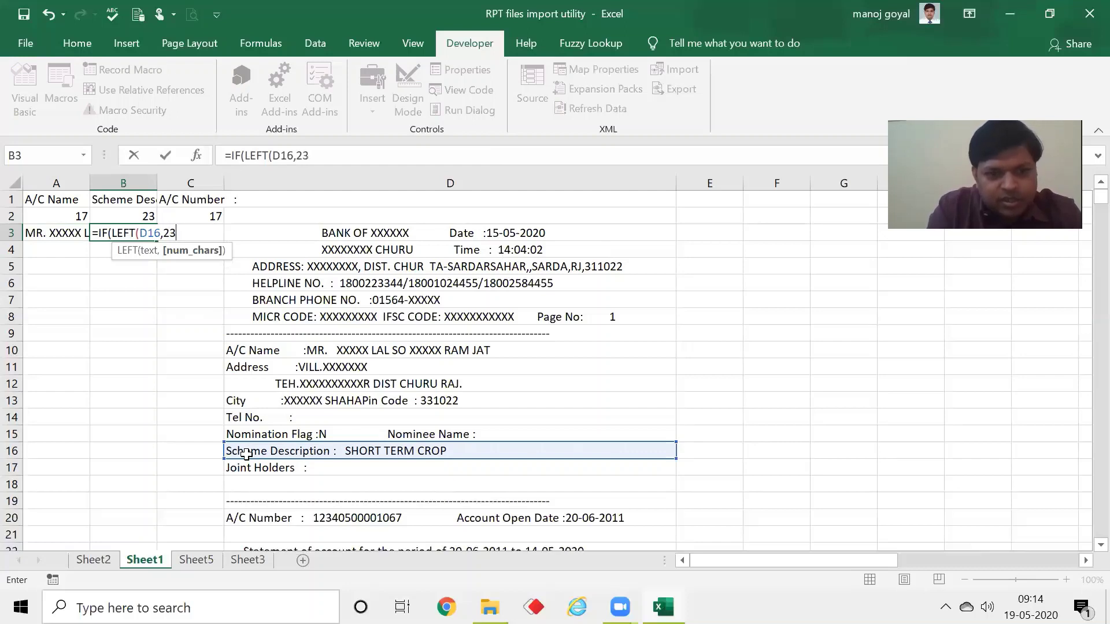
pyautogui.write(',')
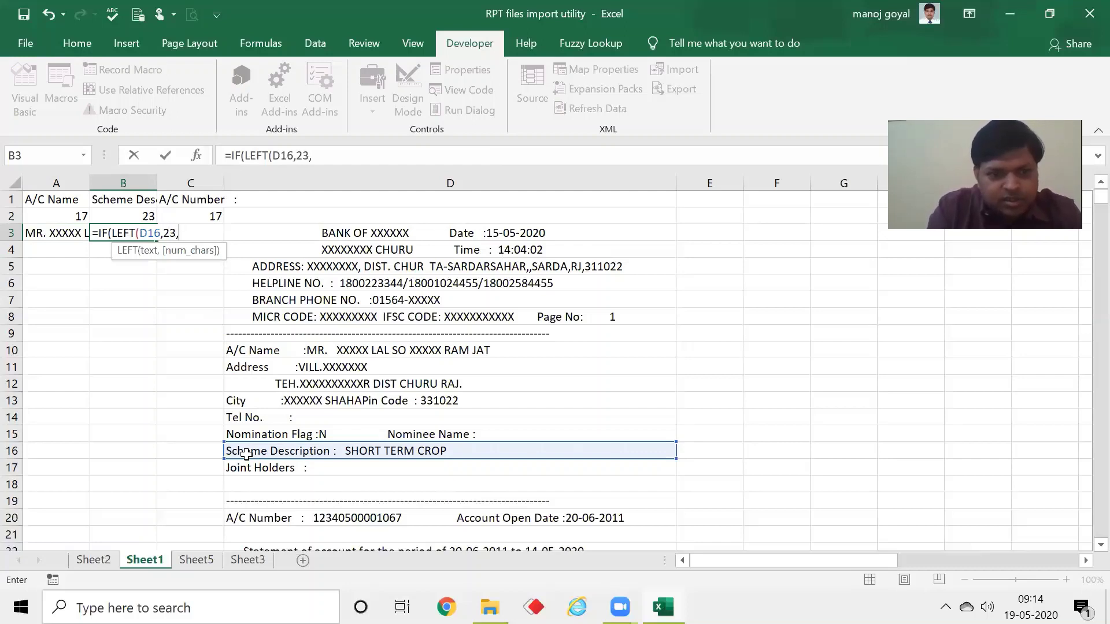
pyautogui.press('BackSpace')
pyautogui.write(')')
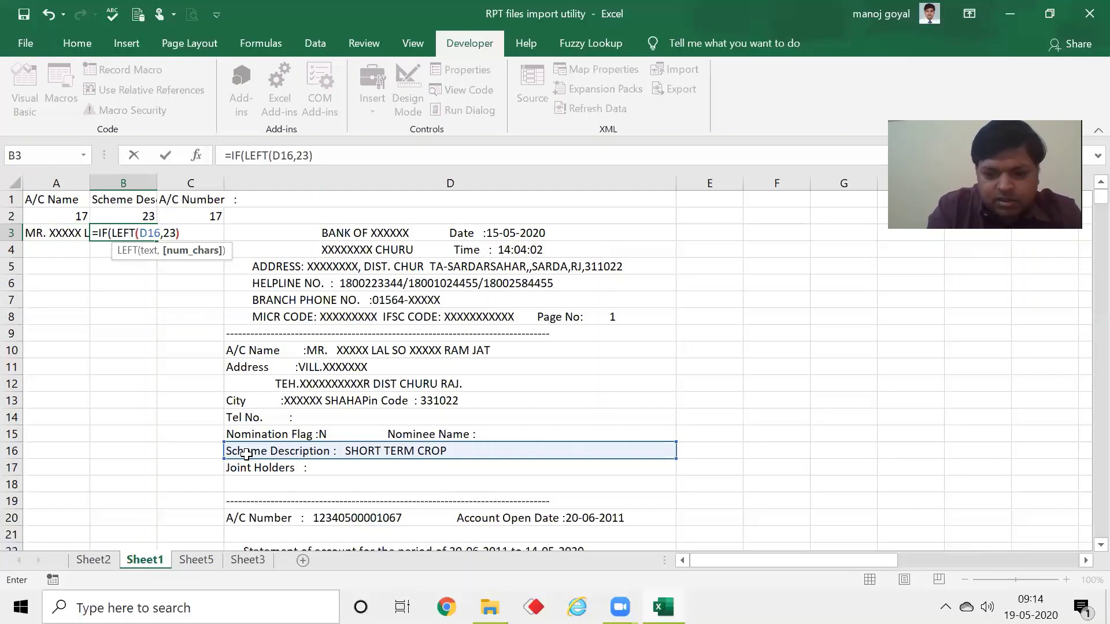
# Complete the B3 IF test by comparing the extracted characters with the scheme description label in the absolute reference $B$1
pyautogui.write('=')
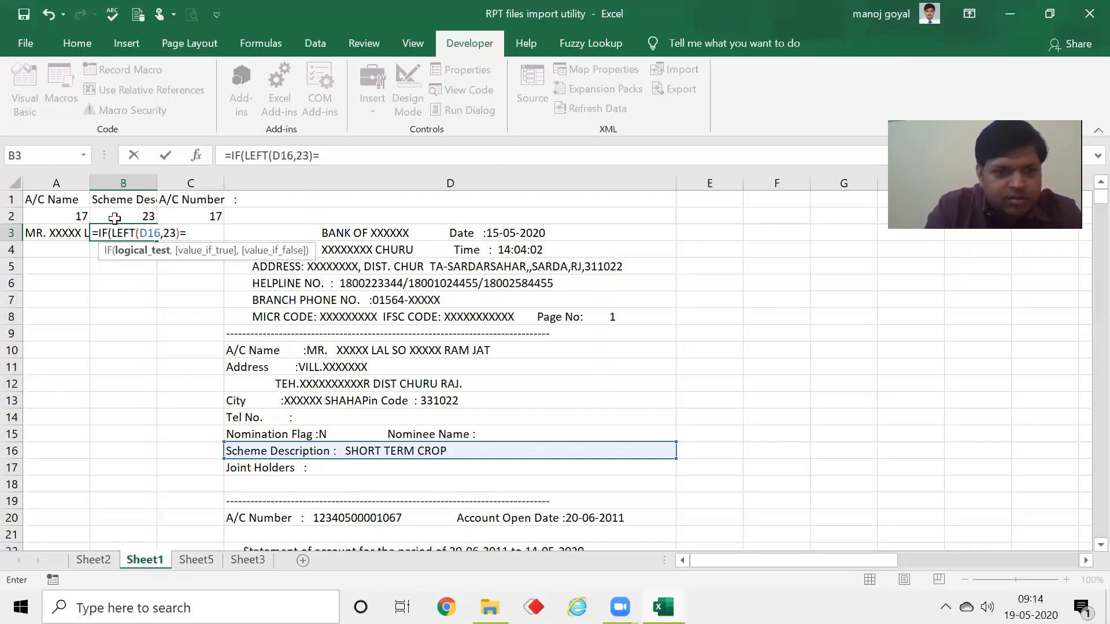
pyautogui.click(115, 201)
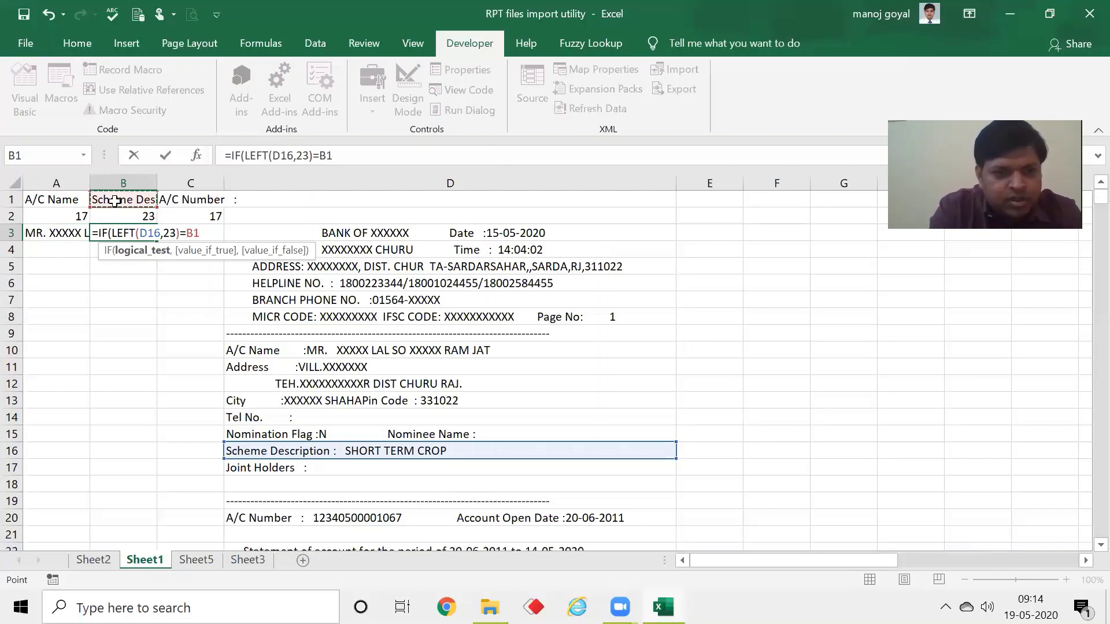
pyautogui.press('Right')
pyautogui.press('Right')
pyautogui.click(115, 200)
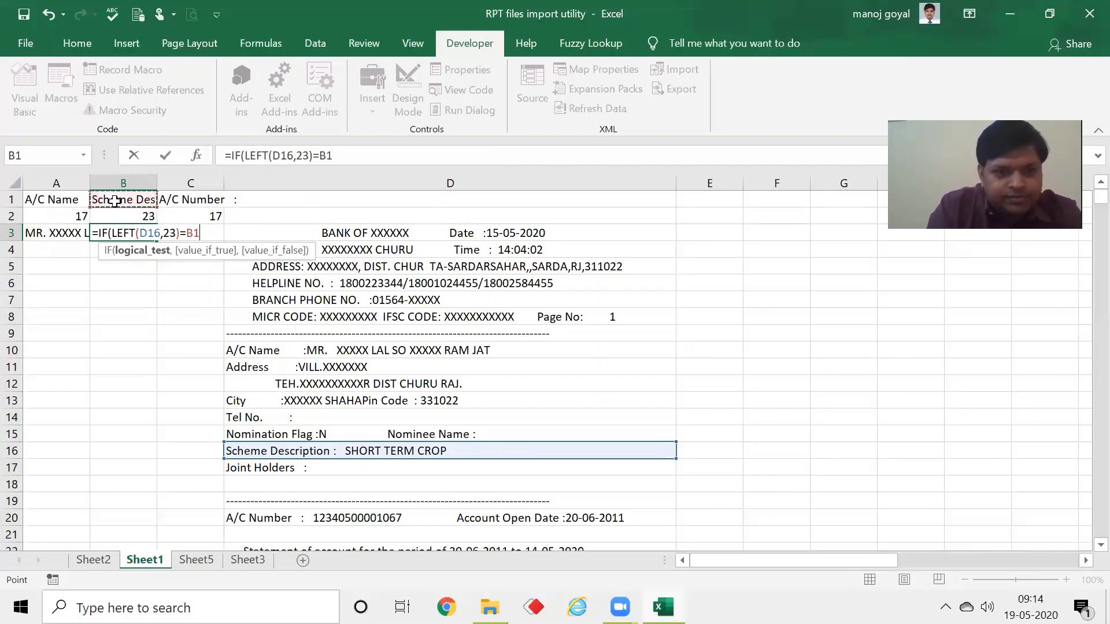
pyautogui.press('F4')
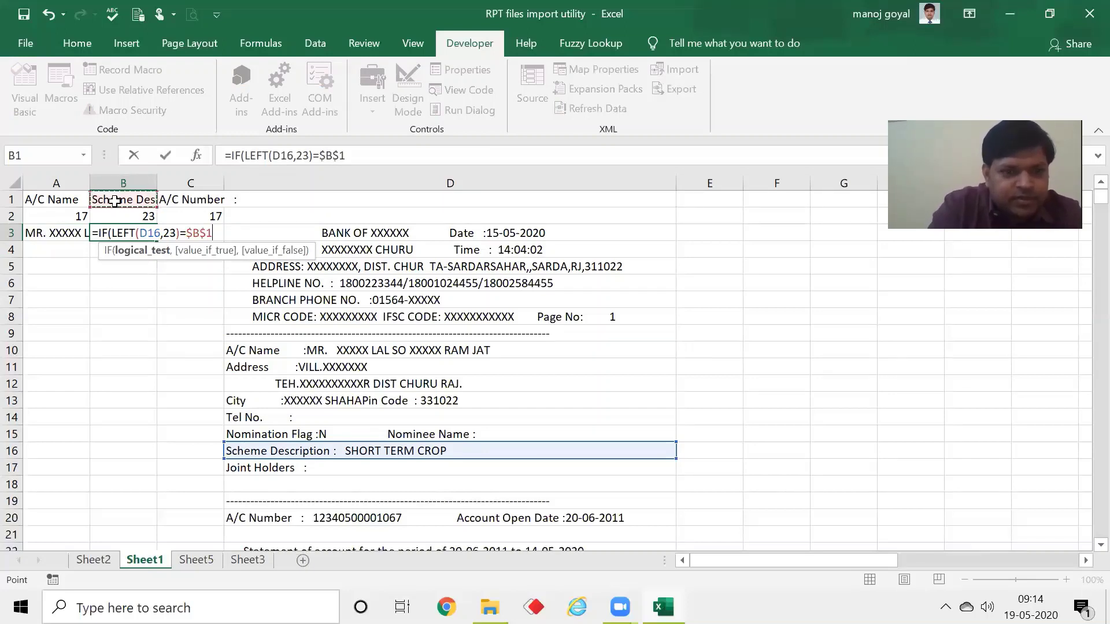
pyautogui.write(',')
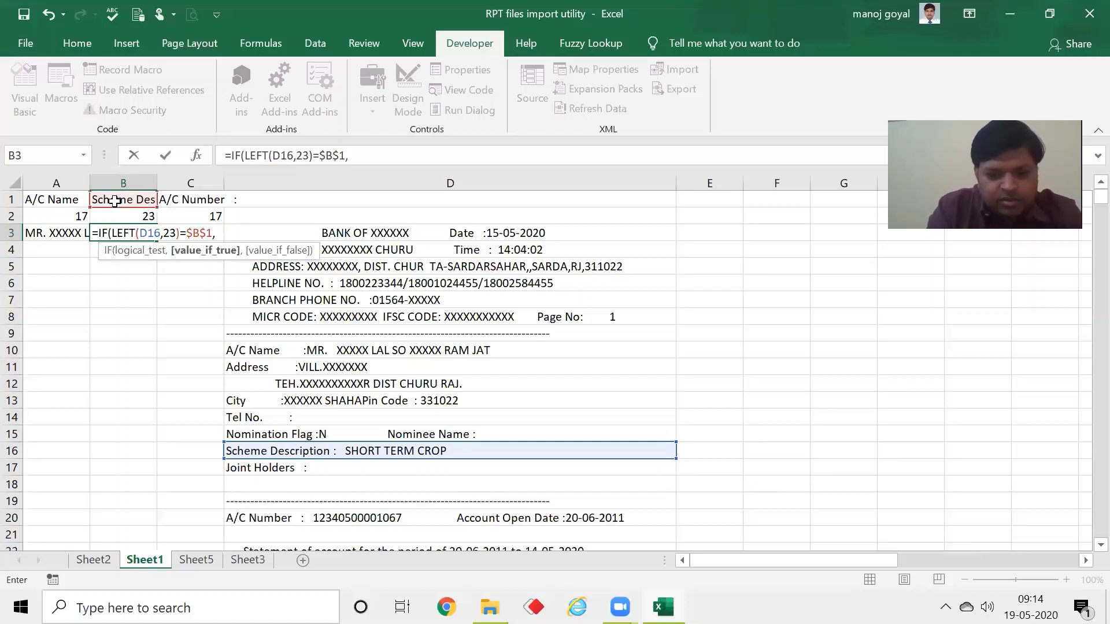
# Begin the value-if-true part of the B3 formula with a MID function nested inside TRIM
pyautogui.write('trim')
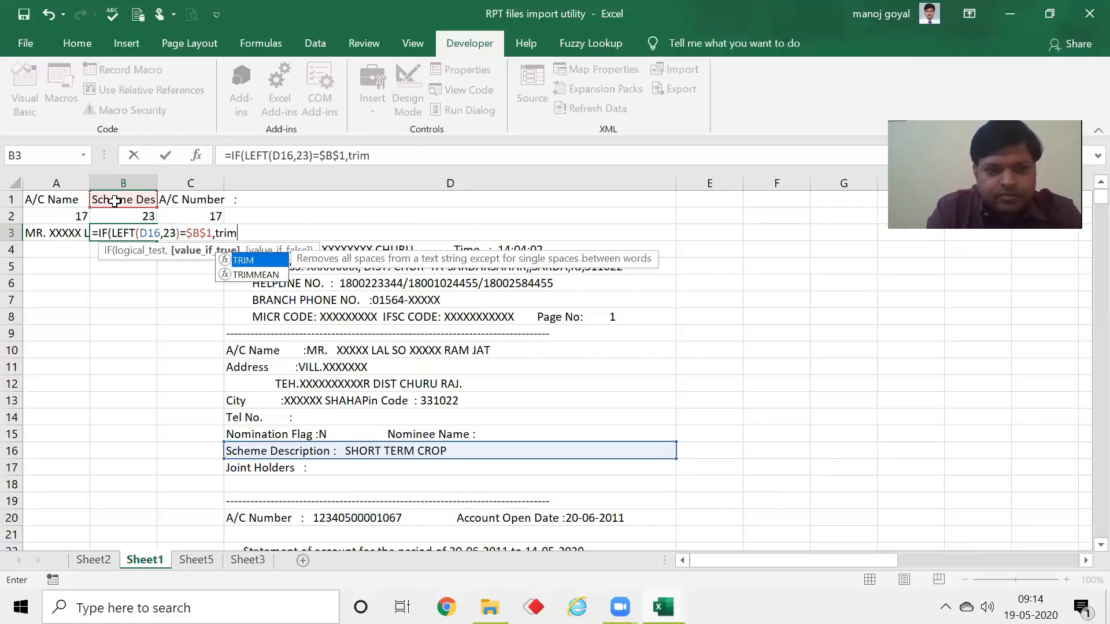
pyautogui.press('Tab')
pyautogui.write('mif')
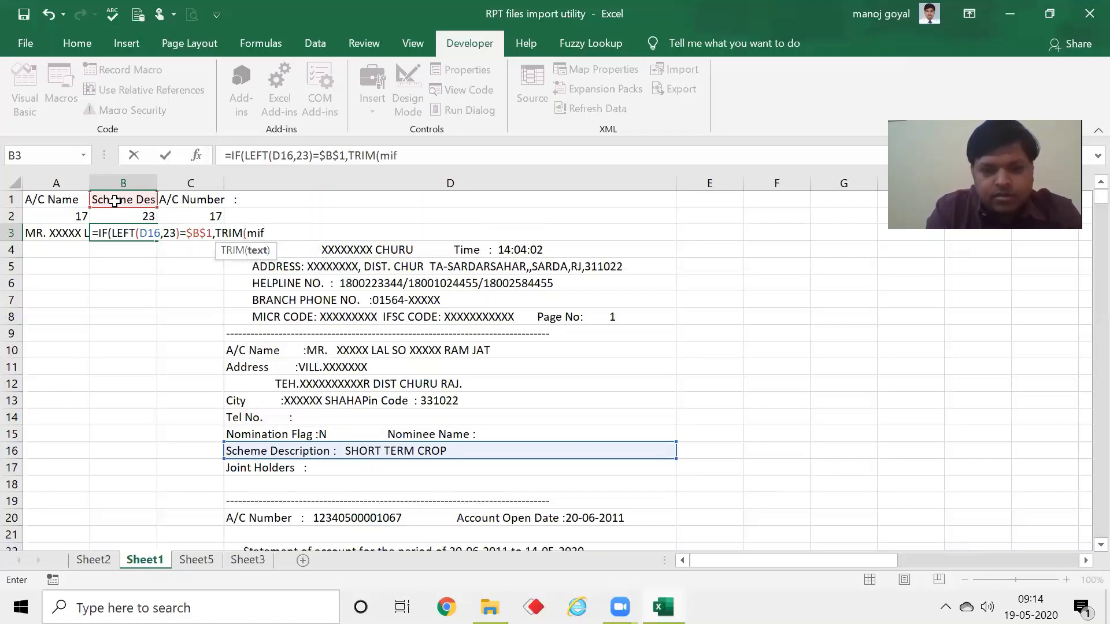
pyautogui.press('BackSpace')
pyautogui.write('d')
pyautogui.press('Tab')
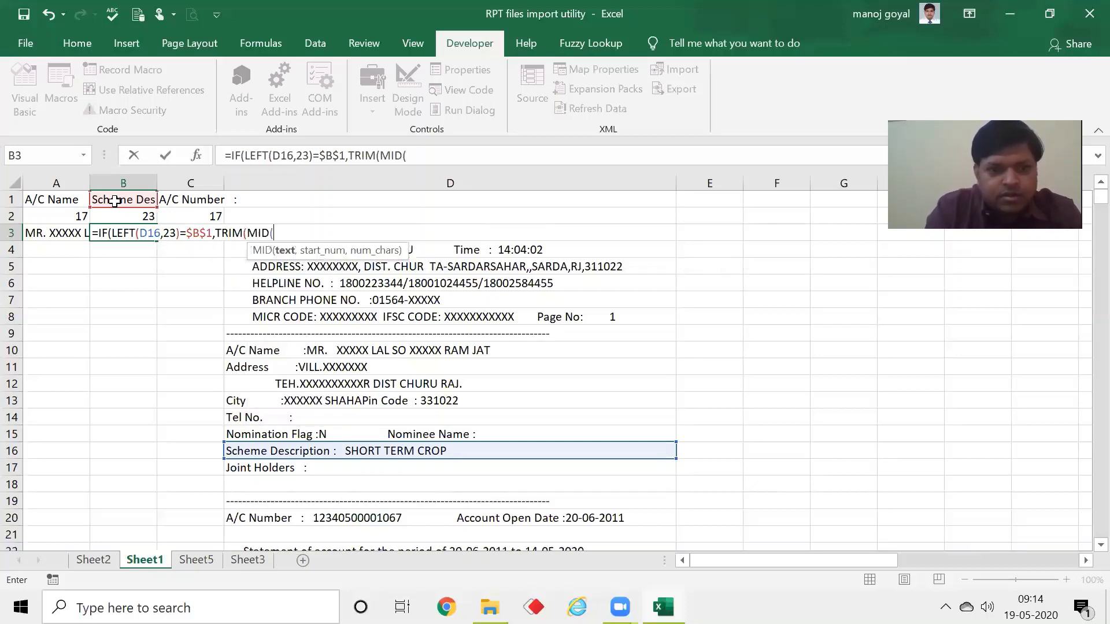
# Set the MID arguments to cell D16, start position 24 and 100 characters, completing TRIM(MID(D16,24,100))
pyautogui.click(254, 450)
pyautogui.write(',')
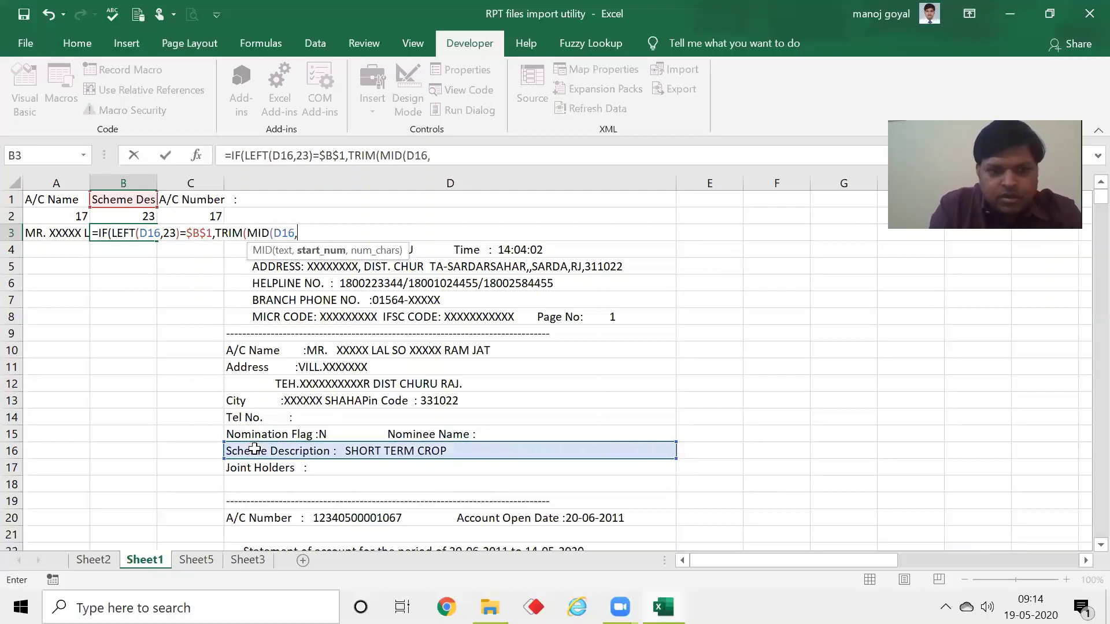
pyautogui.write('24,100')
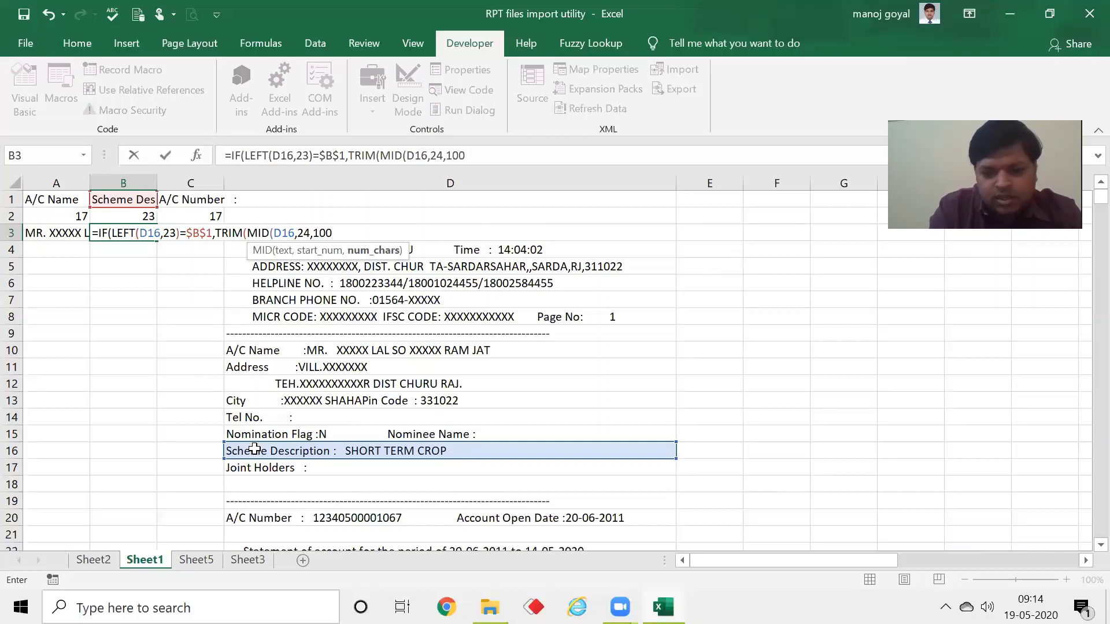
pyautogui.write(')')
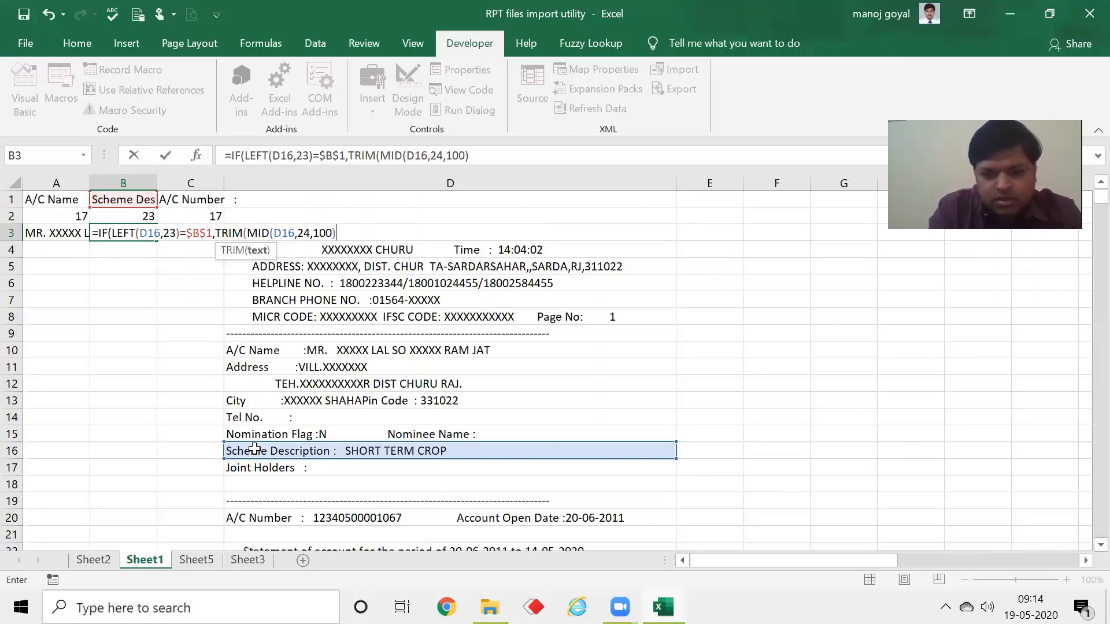
pyautogui.write(')')
# Finish the B3 formula with B2 as the value-if-false argument and enter it
pyautogui.write(',')
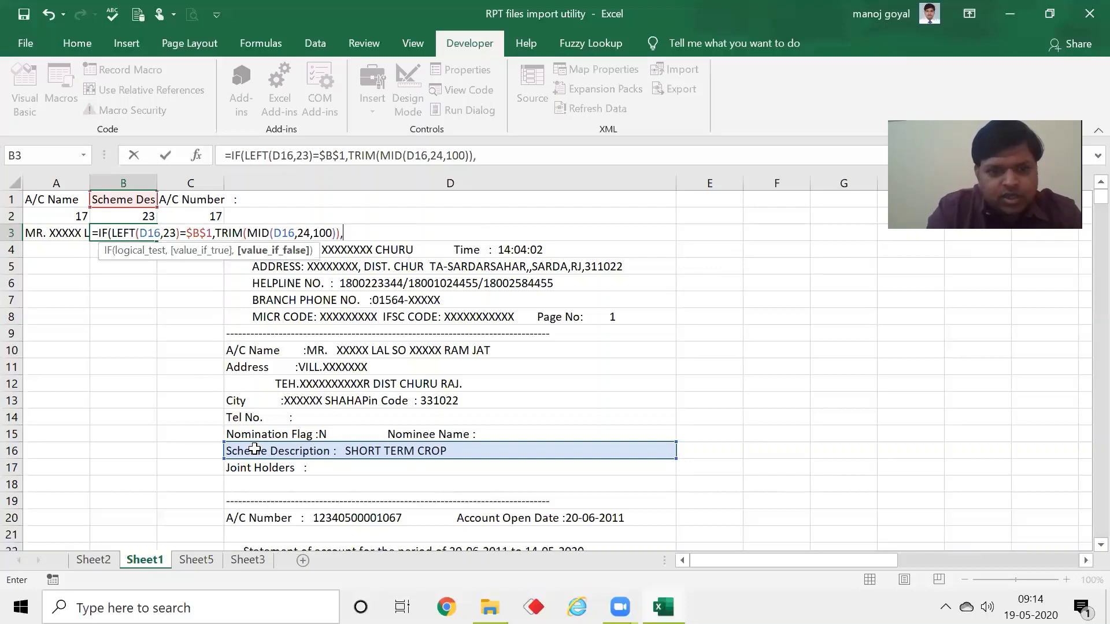
pyautogui.click(134, 217)
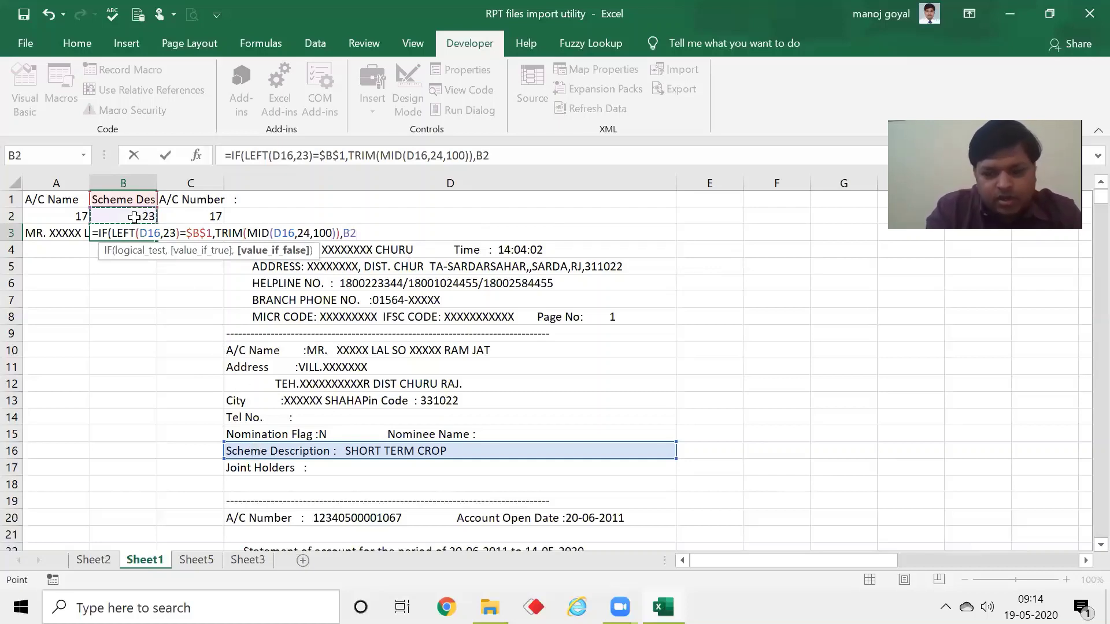
pyautogui.write(')')
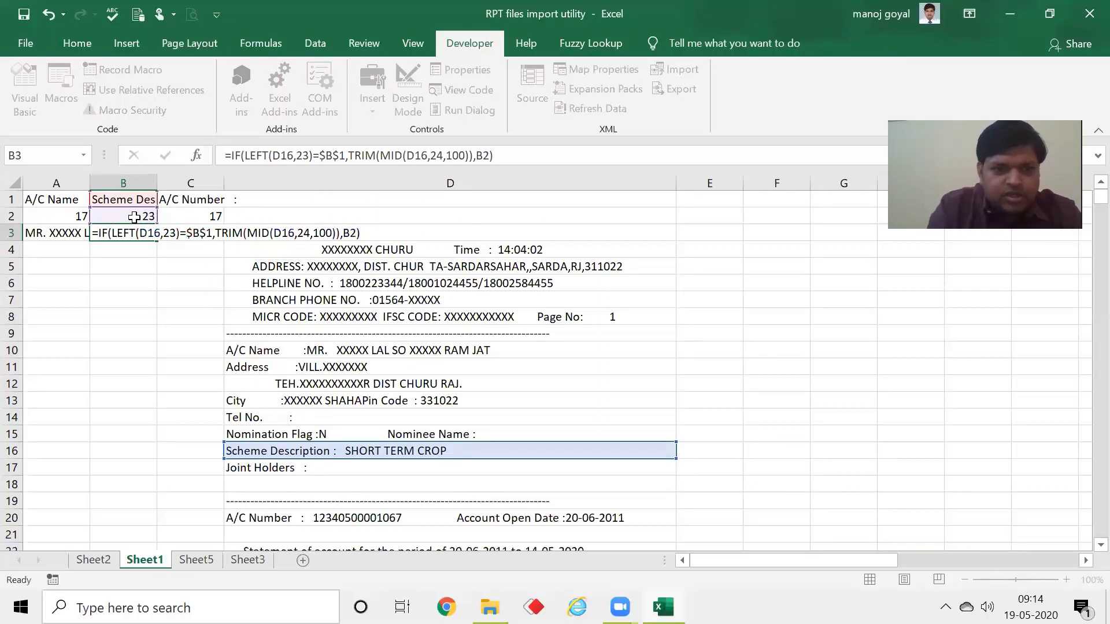
pyautogui.press('Return')
# Start an IF formula in C3 whose test takes the first 17 characters of the account number row in D20 with LEFT
pyautogui.press('Up')
pyautogui.press('Right')
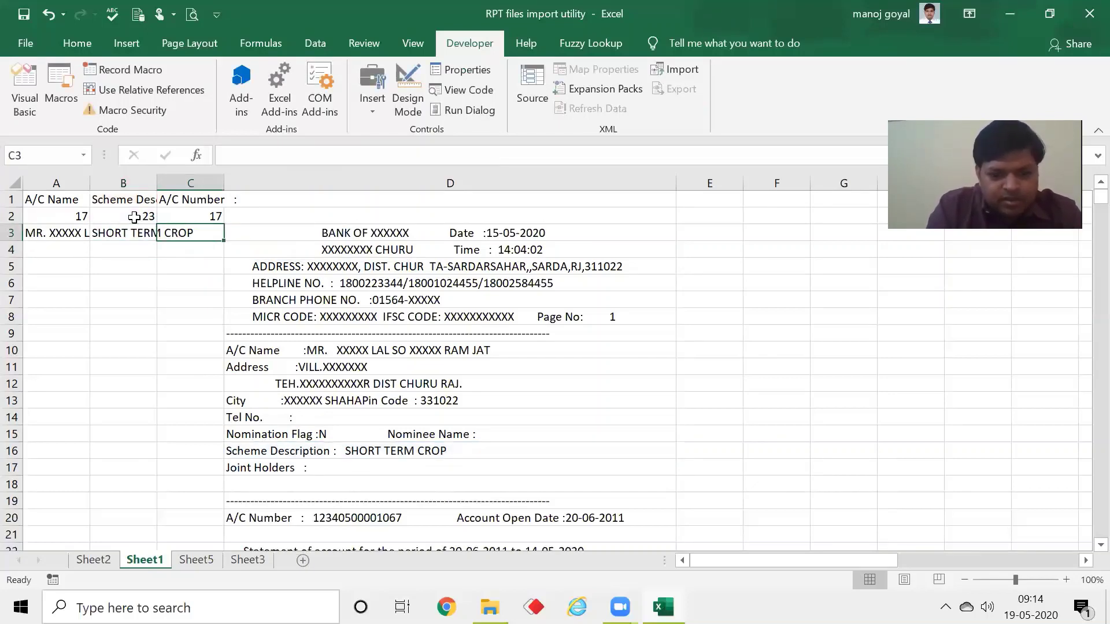
pyautogui.write('=')
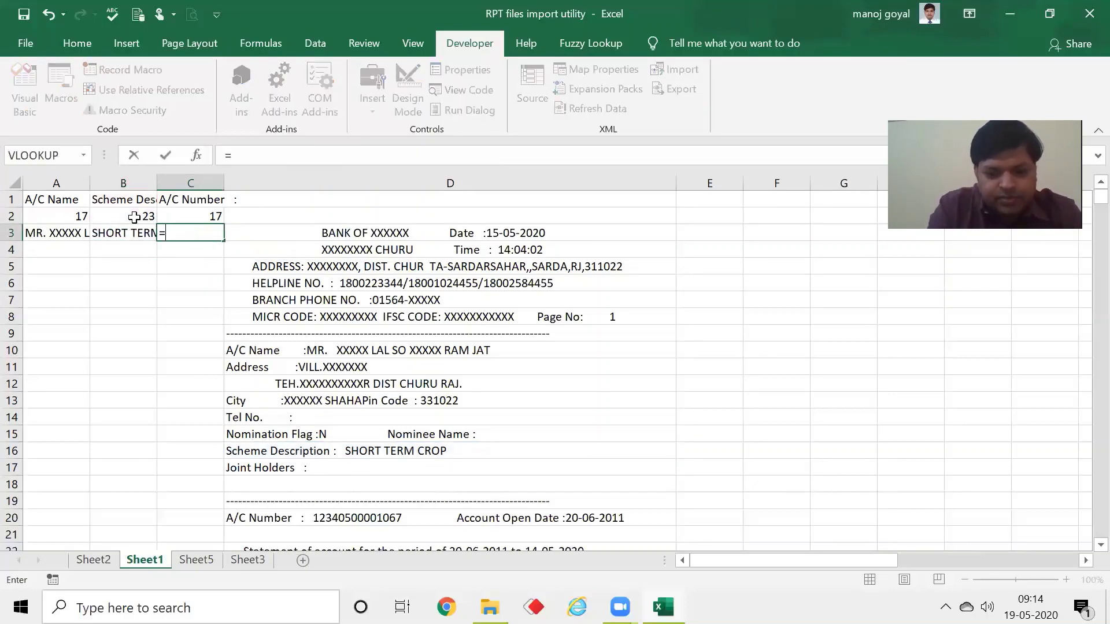
pyautogui.write('if')
pyautogui.press('Tab')
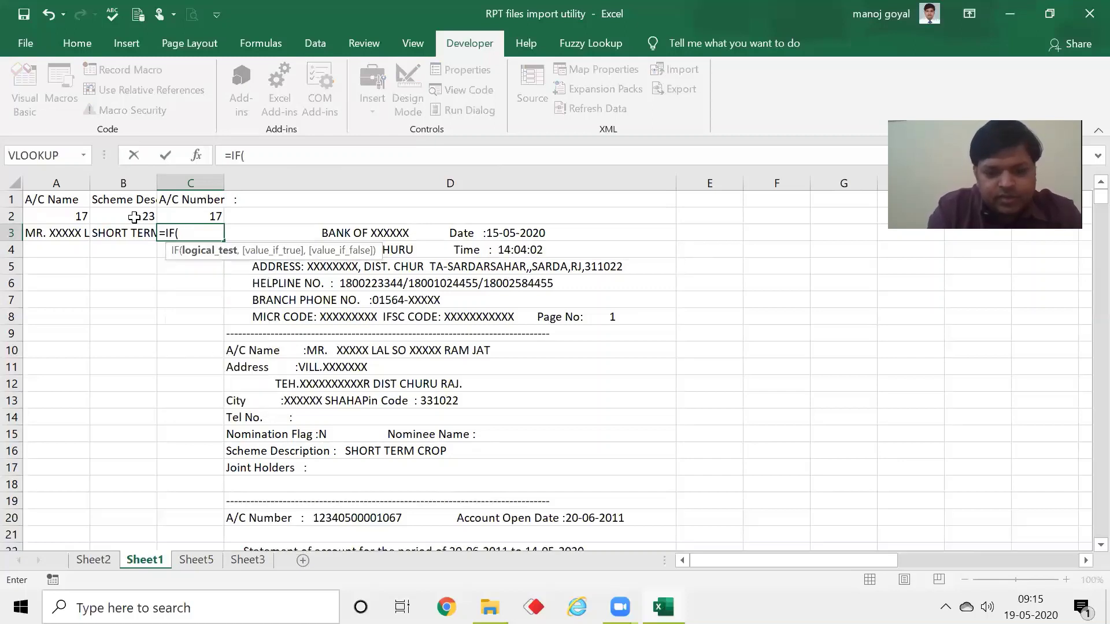
pyautogui.write('le')
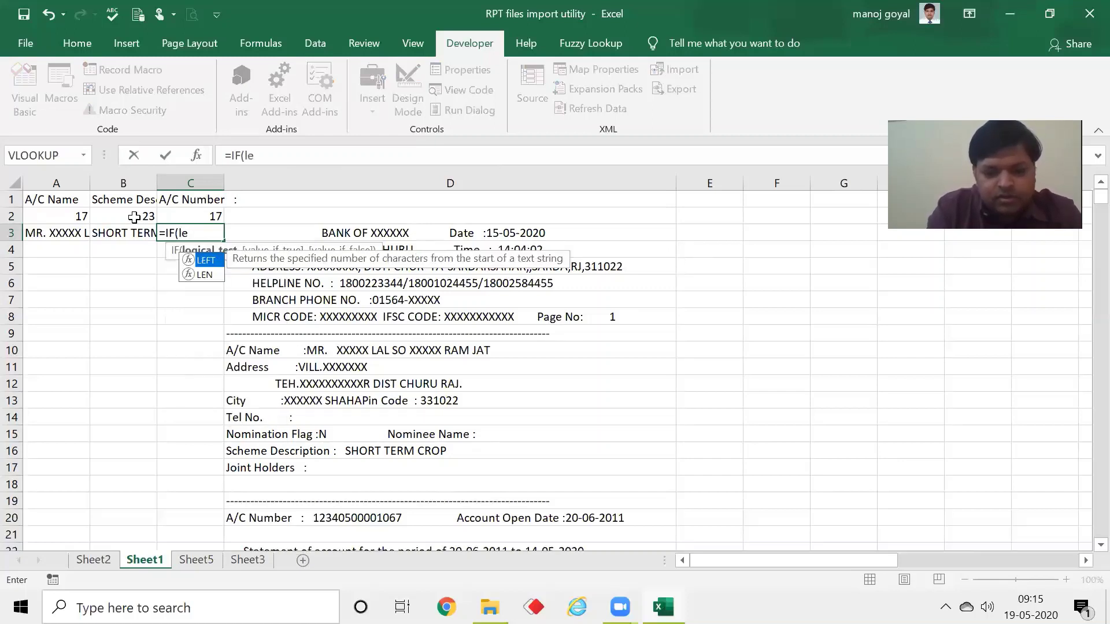
pyautogui.write('f')
pyautogui.press('Tab')
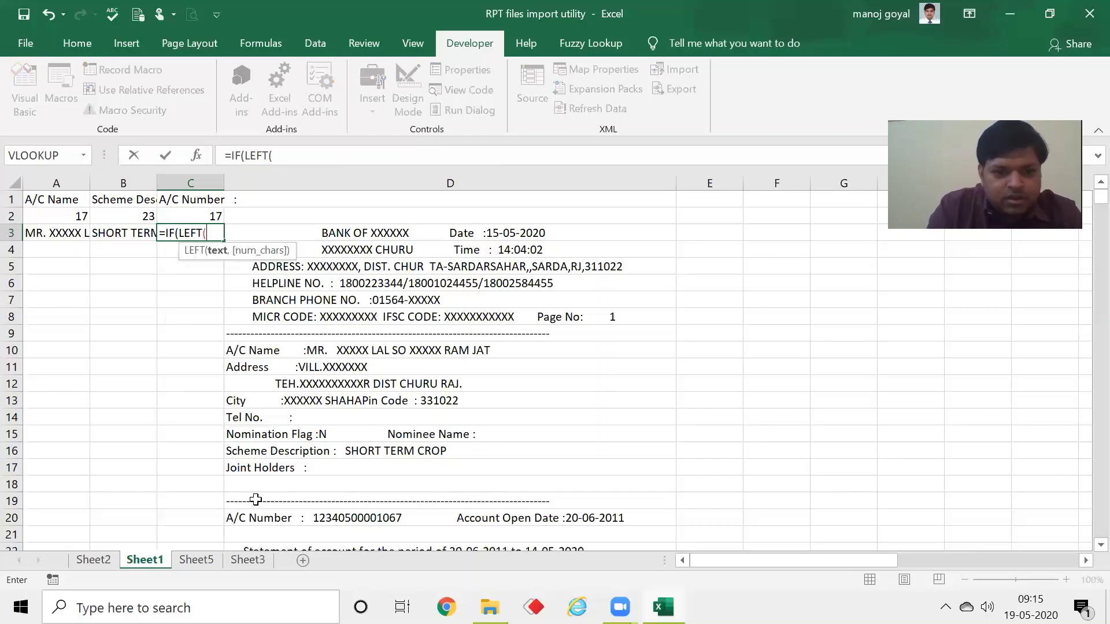
pyautogui.click(261, 518)
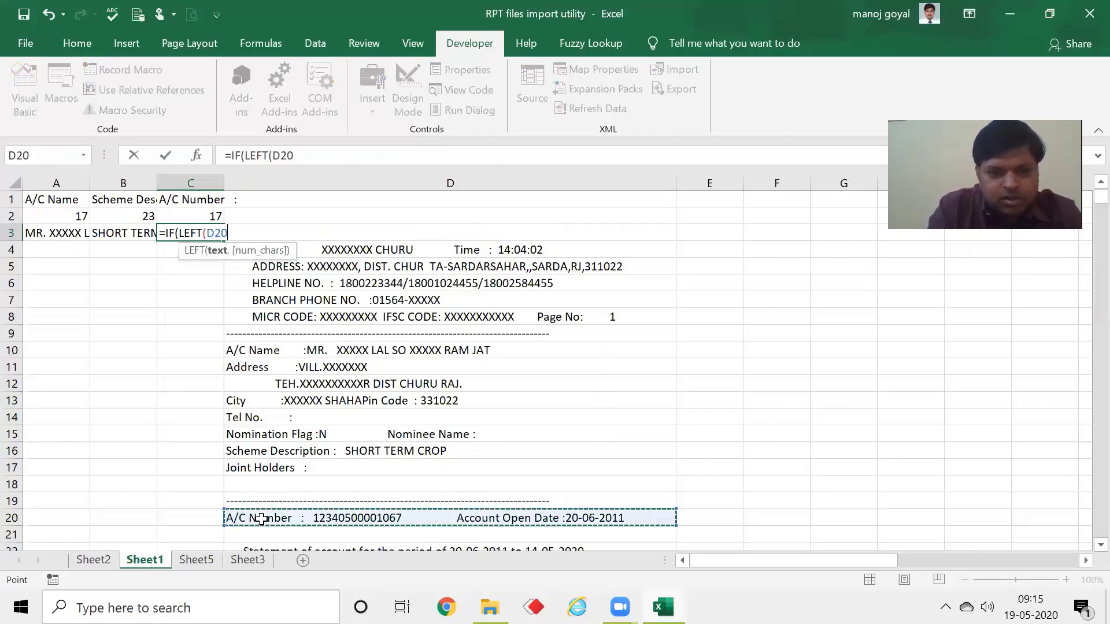
pyautogui.write(',17')
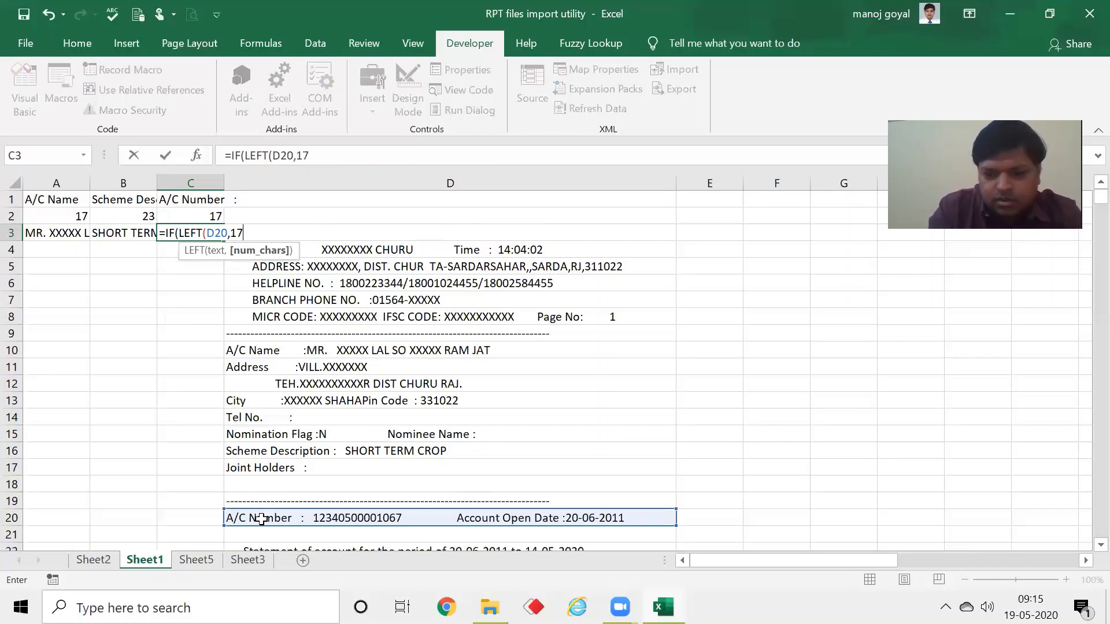
# Complete the C3 IF test by comparing the extracted characters with the account number label in the absolute reference $C$1
pyautogui.write(')=')
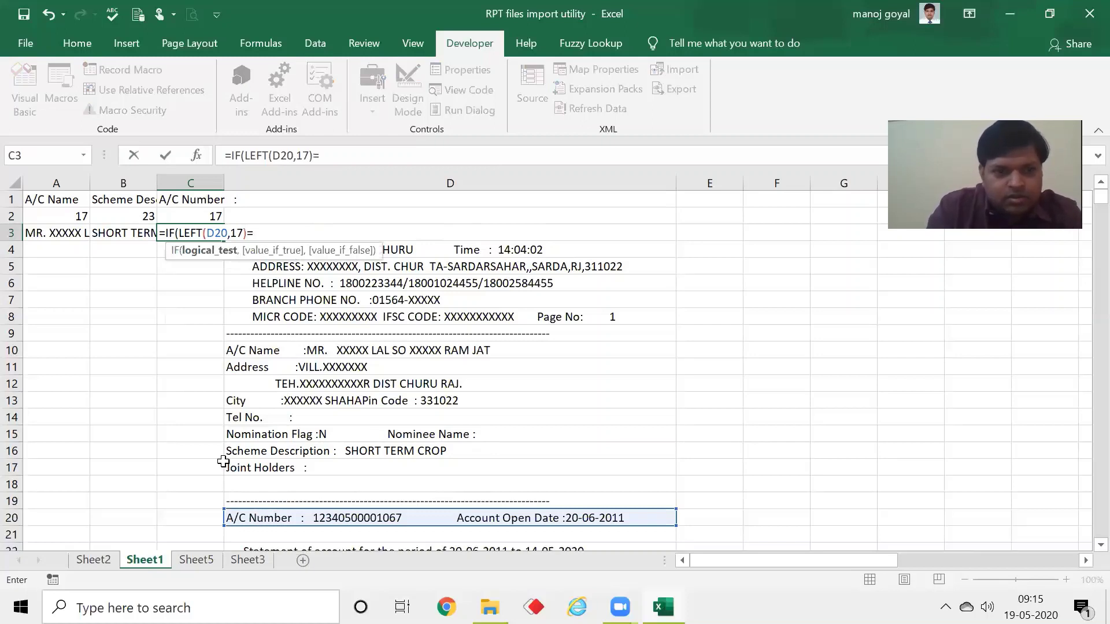
pyautogui.click(193, 200)
pyautogui.press('F4')
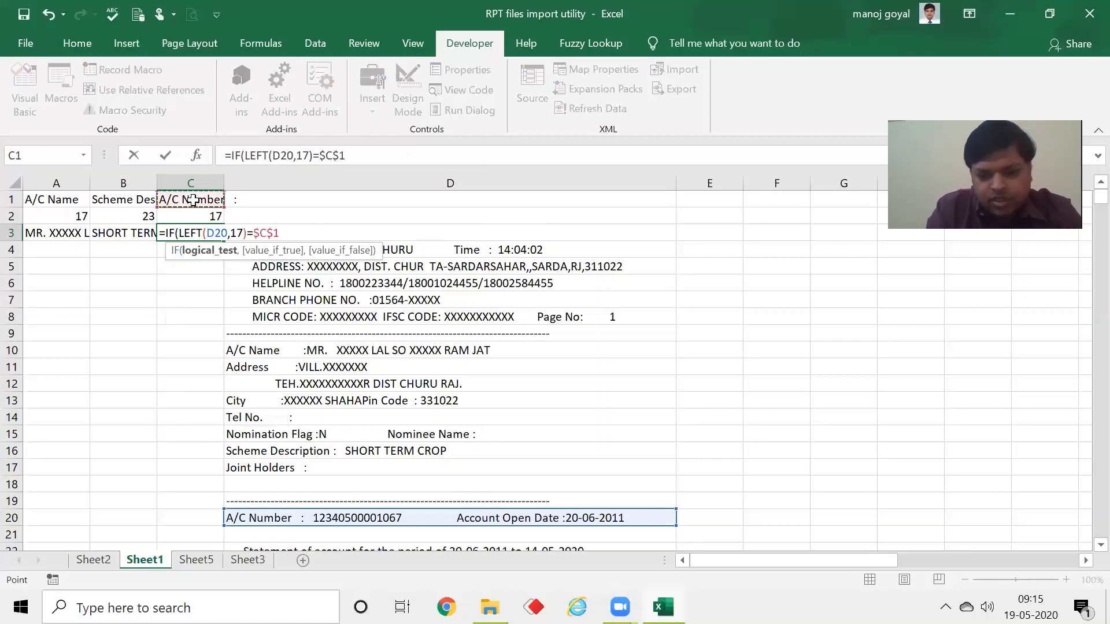
pyautogui.write(',')
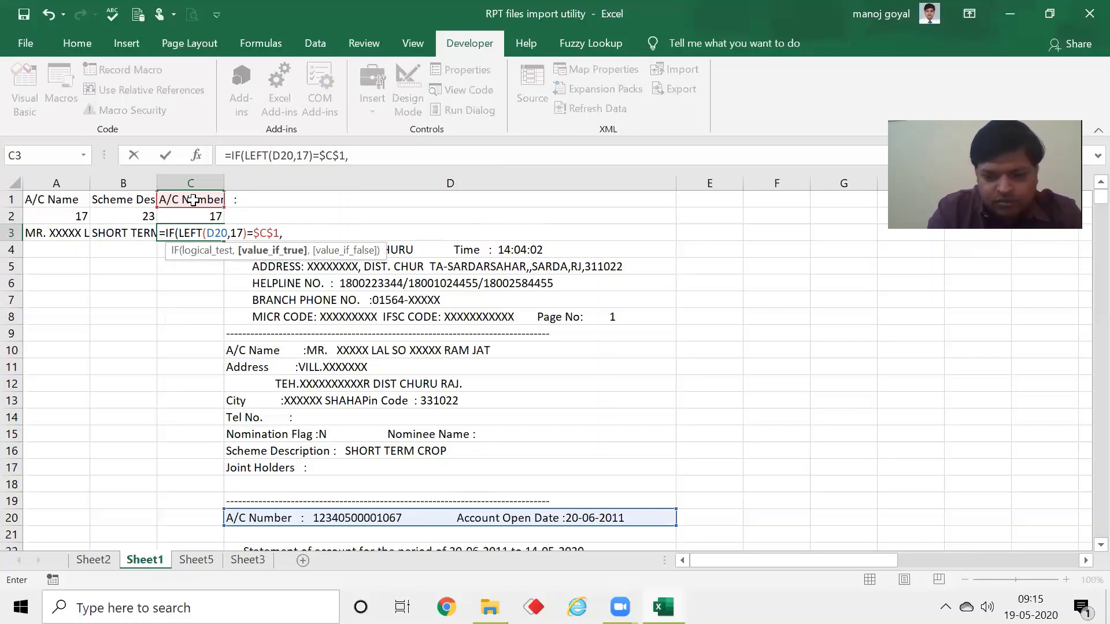
# Set the value-if-true argument of the C3 formula to a TRIM of MID on D20, start position 18 and 14 characters
pyautogui.write('trim')
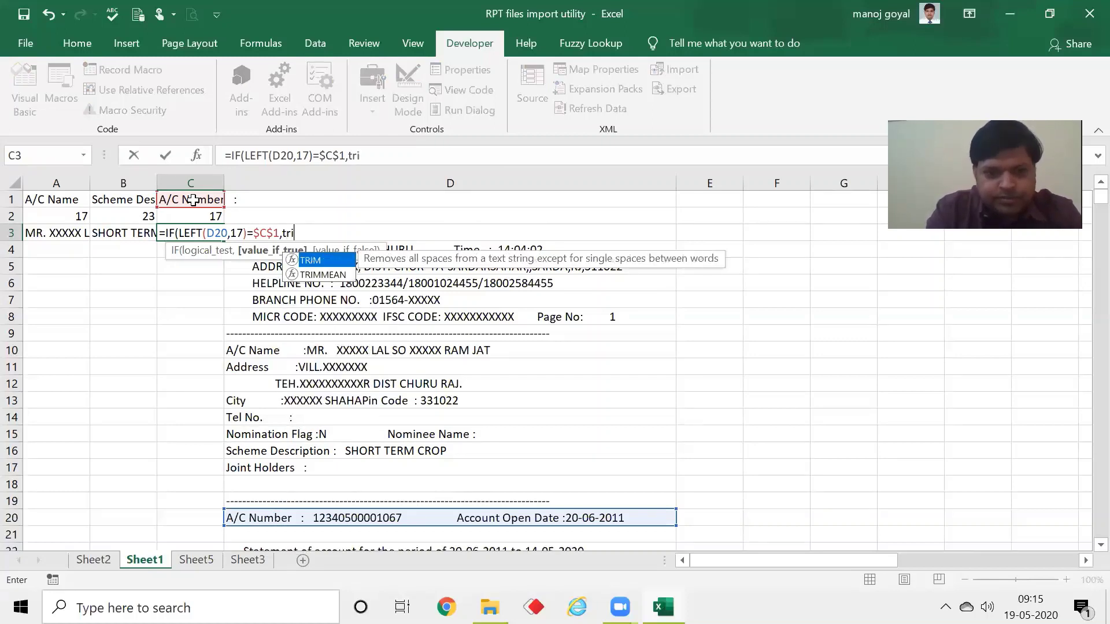
pyautogui.press('Tab')
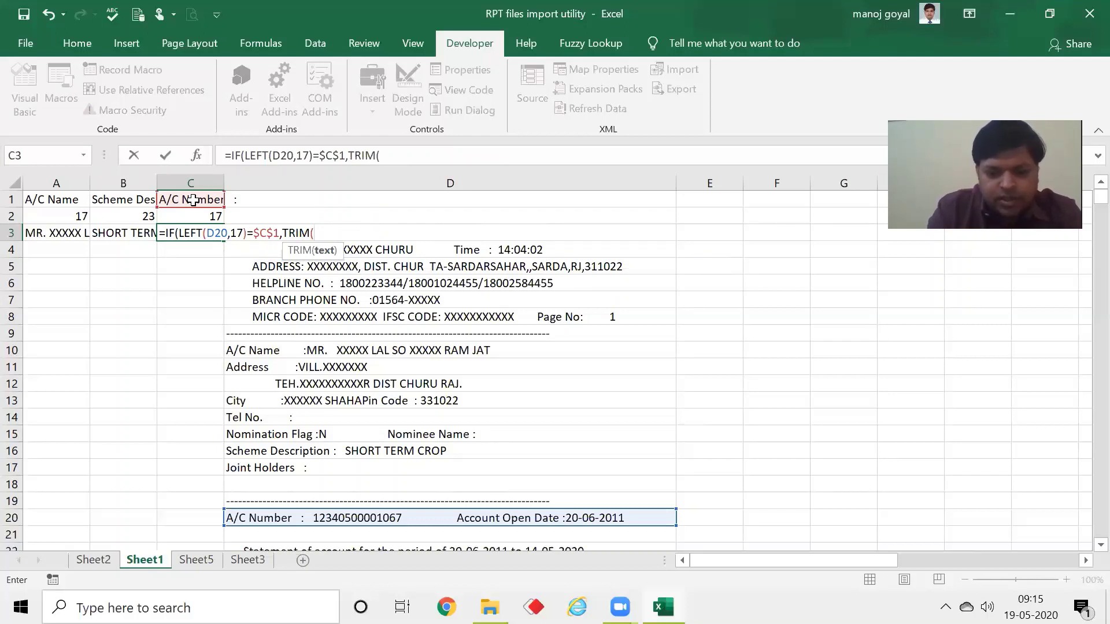
pyautogui.write('mid')
pyautogui.press('Tab')
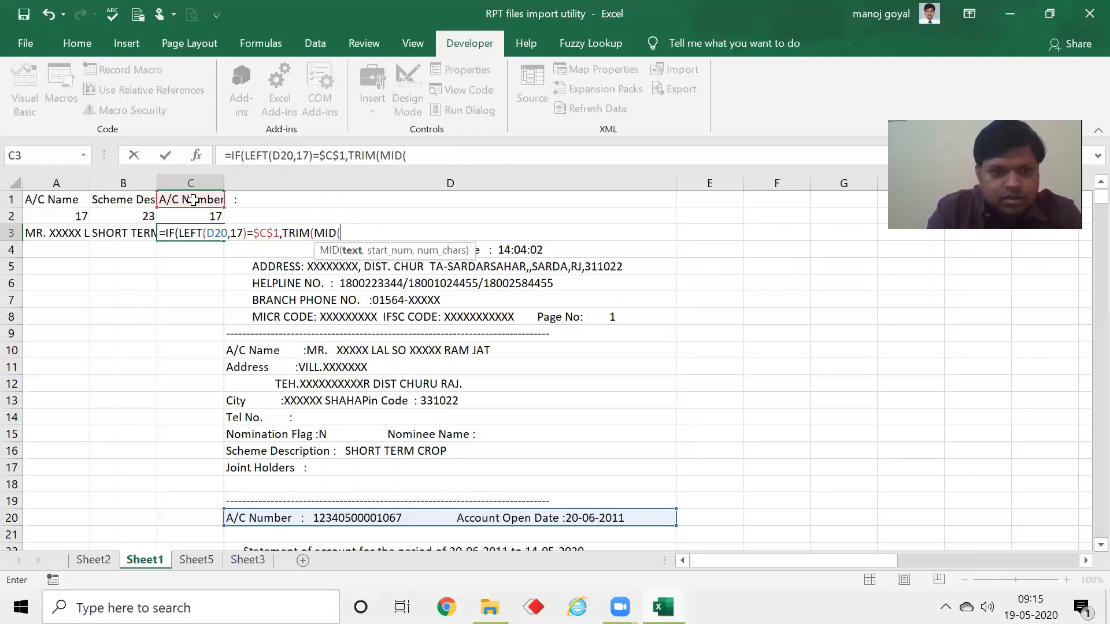
pyautogui.click(252, 515)
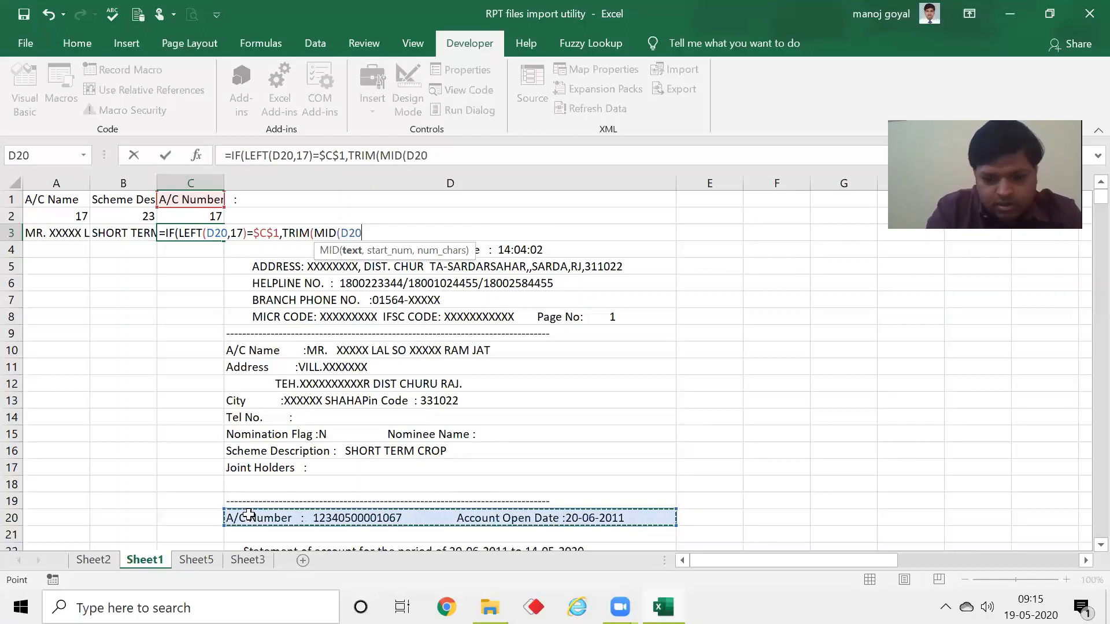
pyautogui.write(',1')
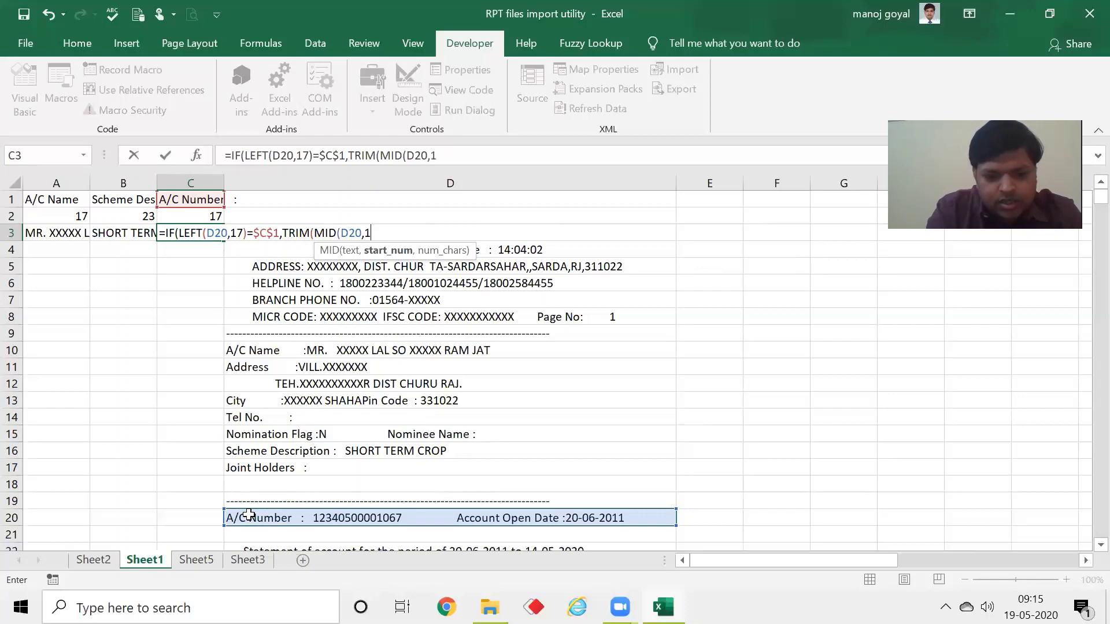
pyautogui.write('8,')
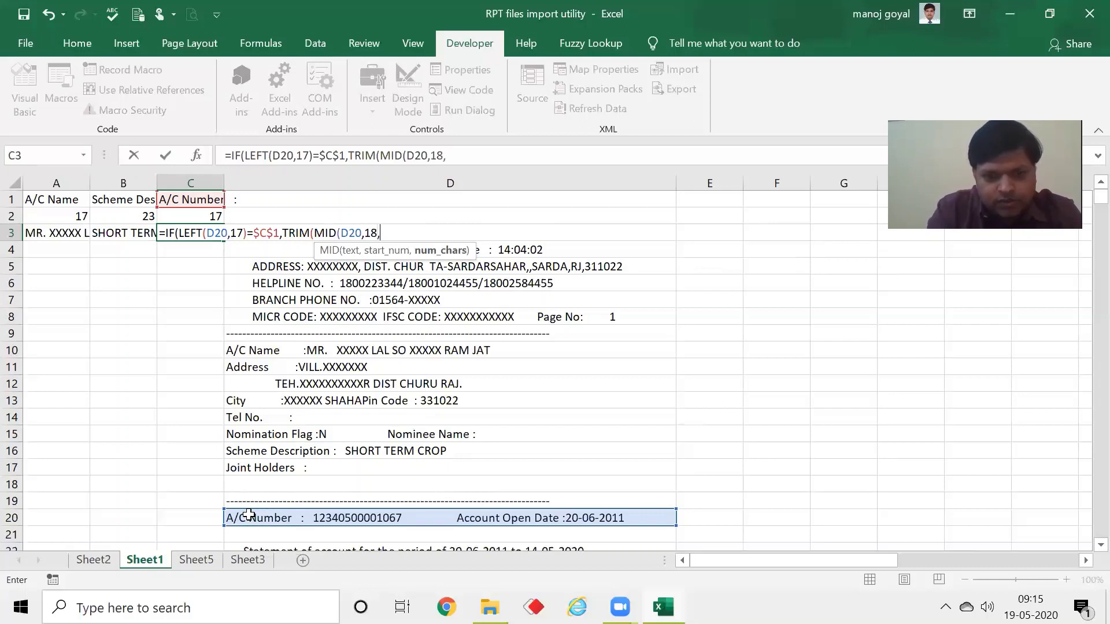
pyautogui.write('14')
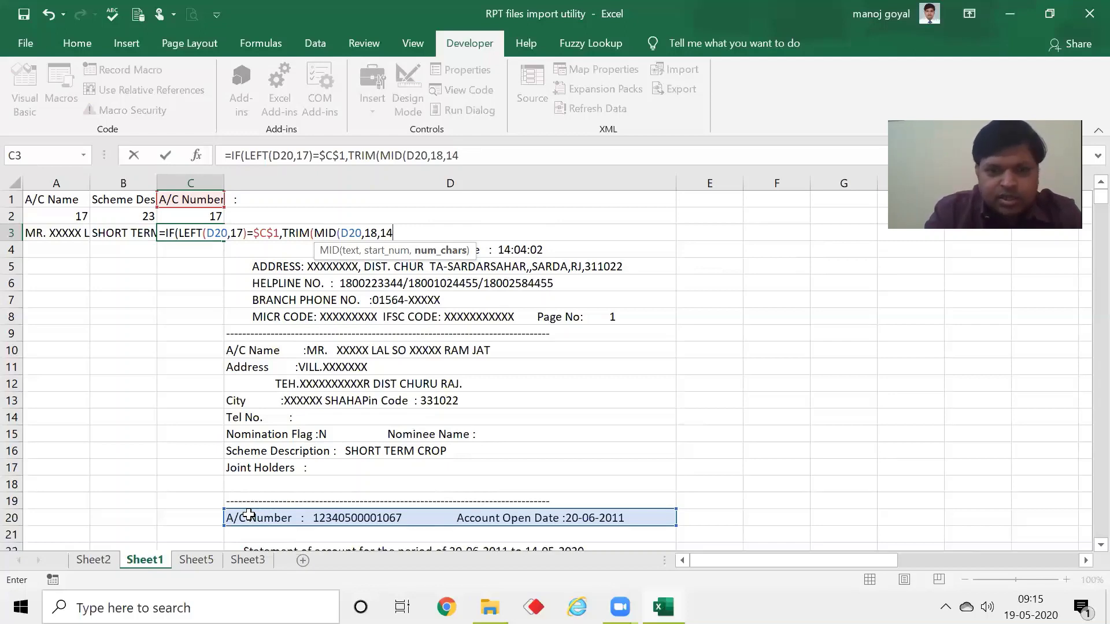
# Finish the C3 formula with C2 as the value-if-false argument, enter it, and check the formula in A3
pyautogui.write(')),')
pyautogui.click(191, 216)
pyautogui.write(')')
pyautogui.press('Return')
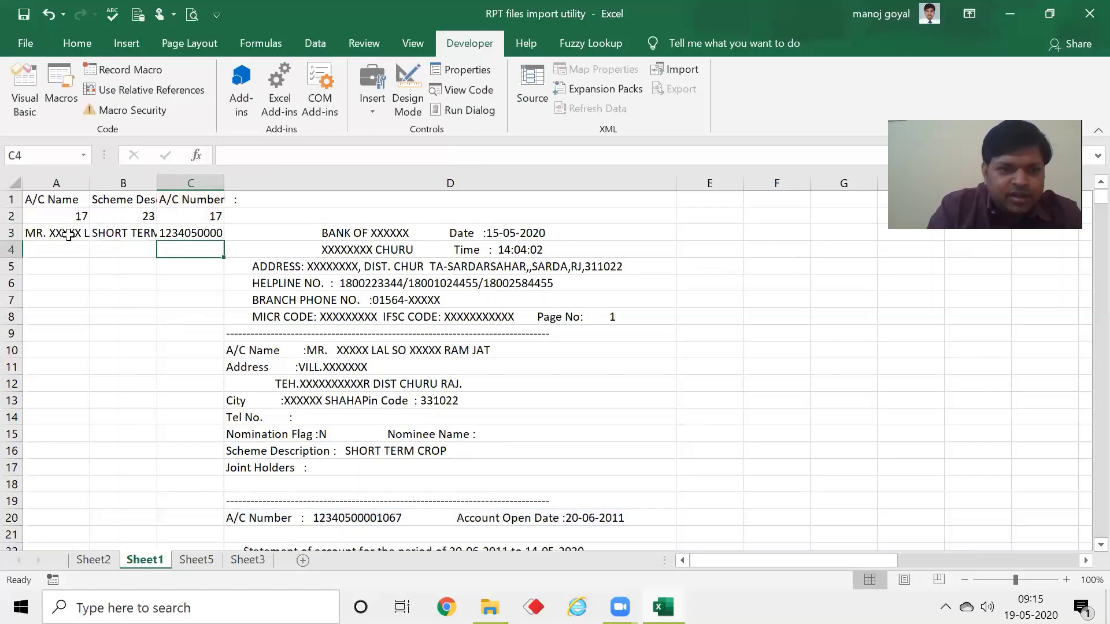
pyautogui.click(68, 235)
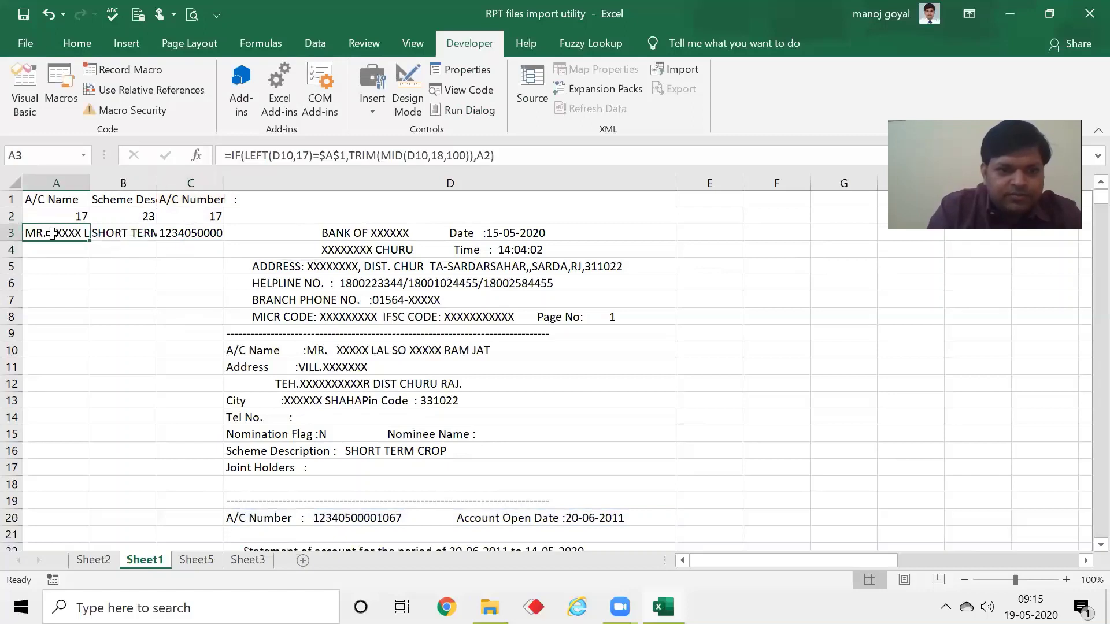
# Fill the formulas in A3:C3 down to row 2035, the last row of imported data in column D
pyautogui.click(215, 311)
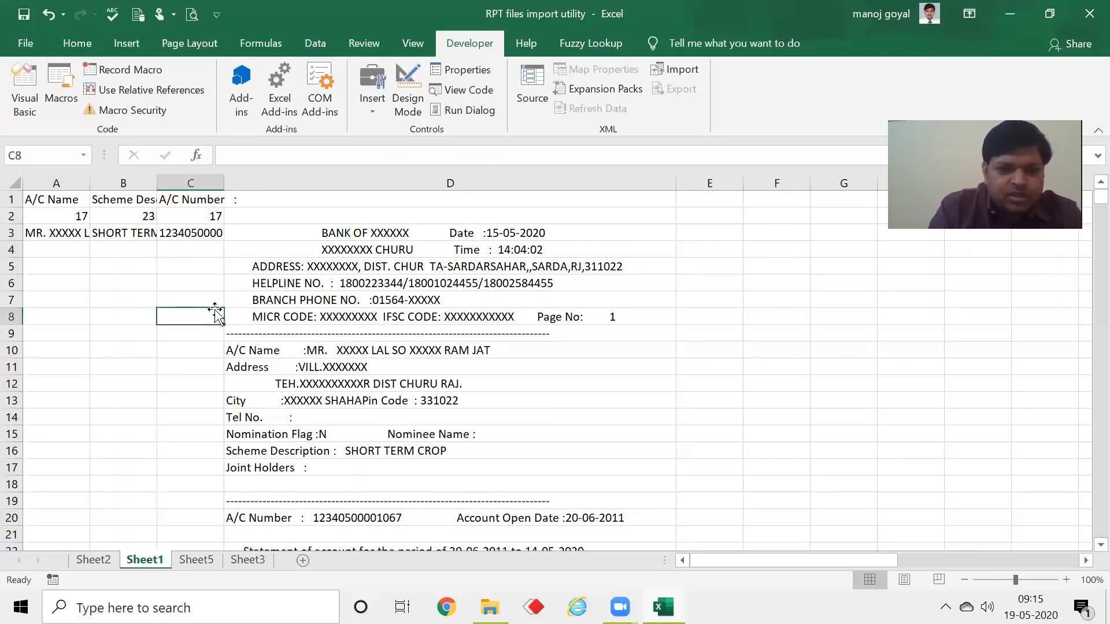
pyautogui.press('Left')
pyautogui.press('Left')
pyautogui.press('Right')
pyautogui.press('Right')
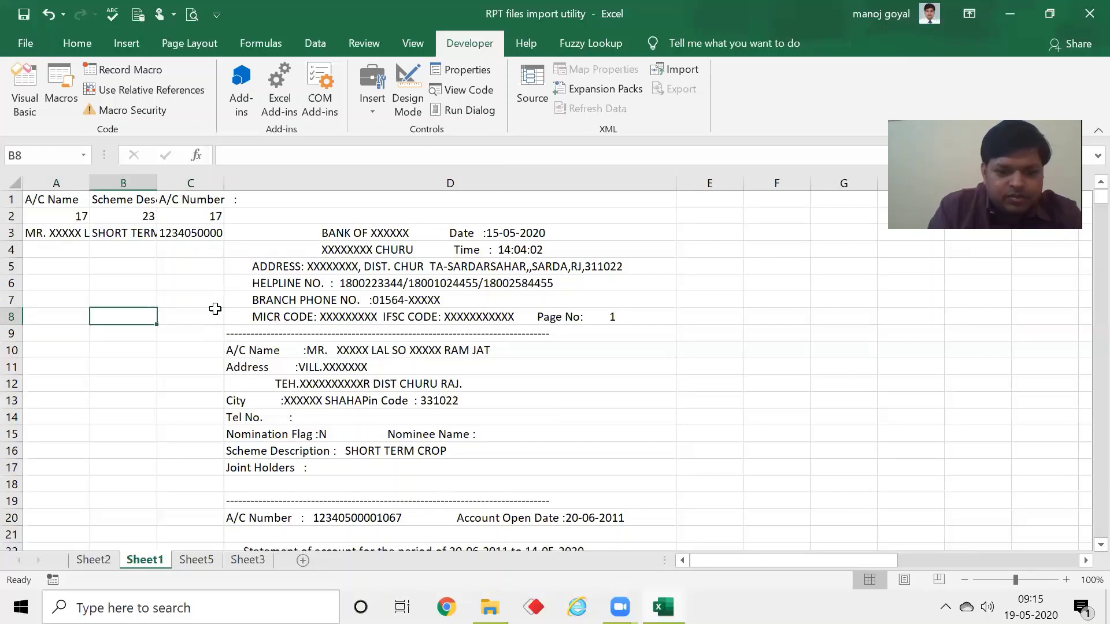
pyautogui.hotkey('ctrl', 'Down')
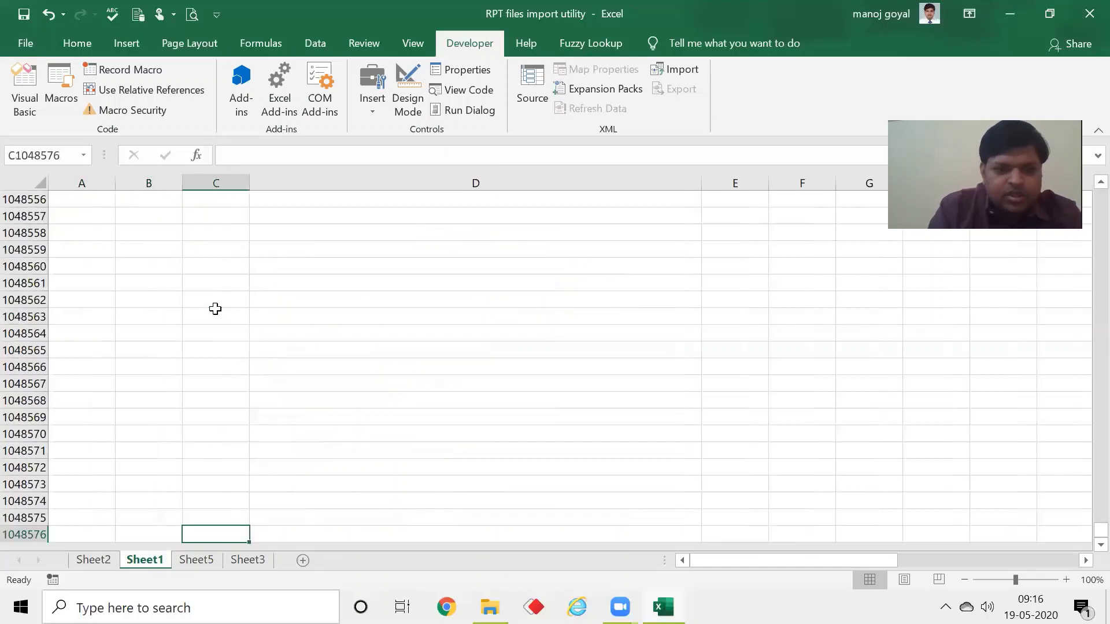
pyautogui.press('Right')
pyautogui.hotkey('ctrl', 'Up')
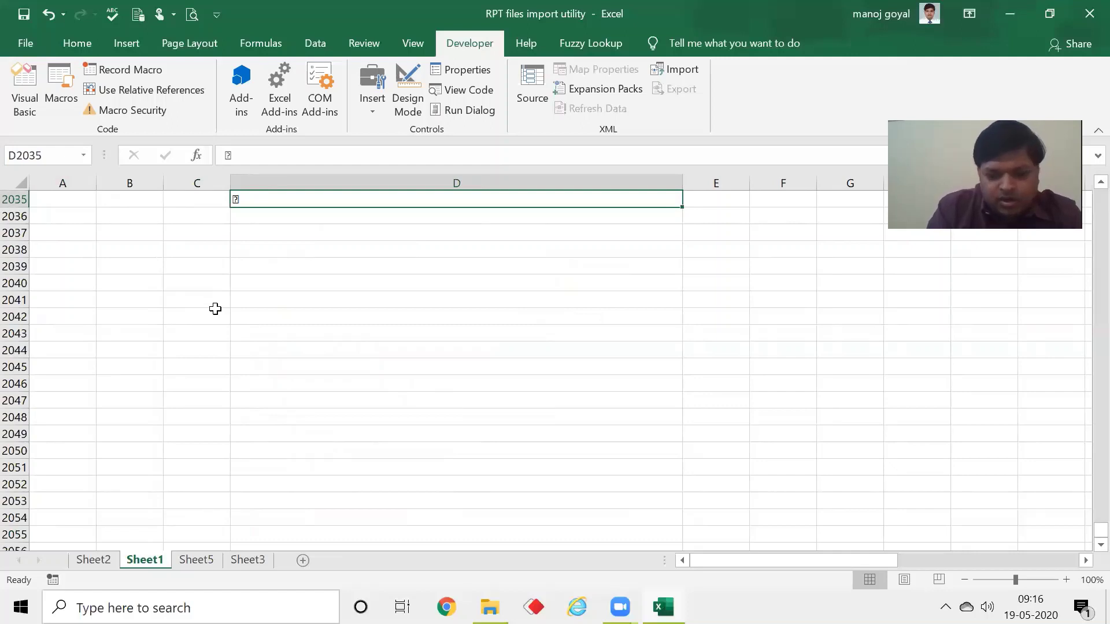
pyautogui.press('Left')
pyautogui.press('Left')
pyautogui.press('Left')
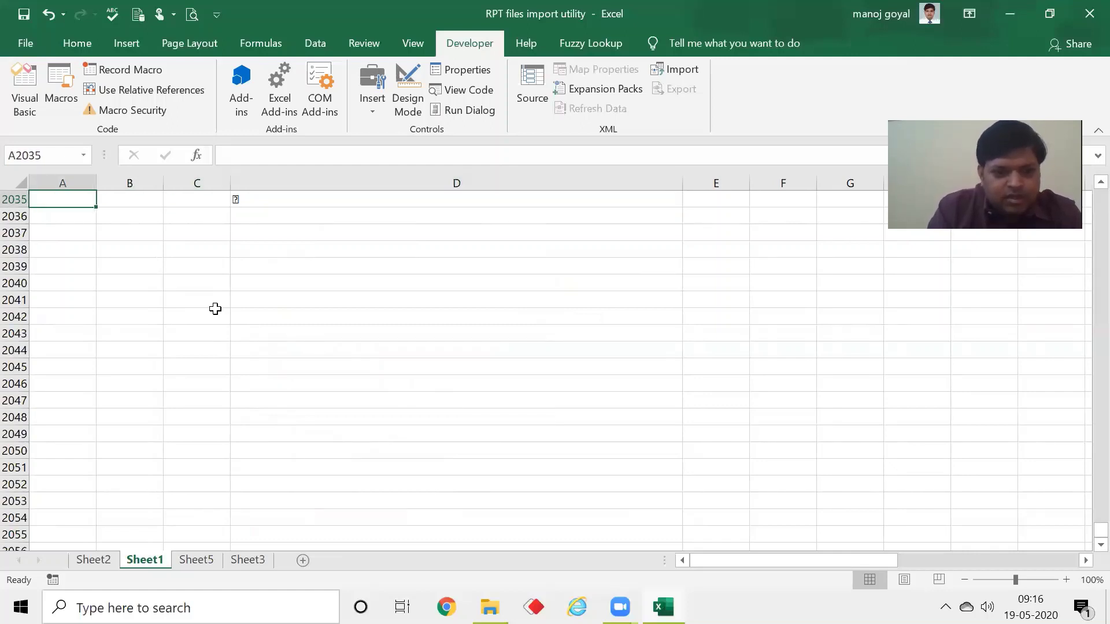
pyautogui.hotkey('shift', 'Right')
pyautogui.hotkey('shift', 'Right')
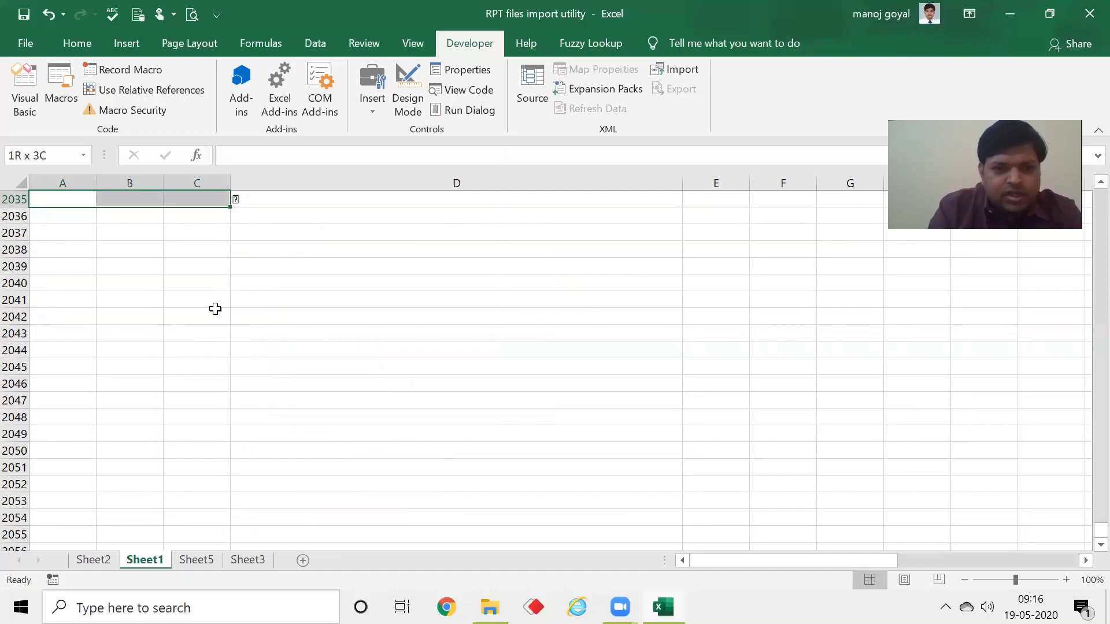
pyautogui.hotkey('ctrl', 'shift', 'Up')
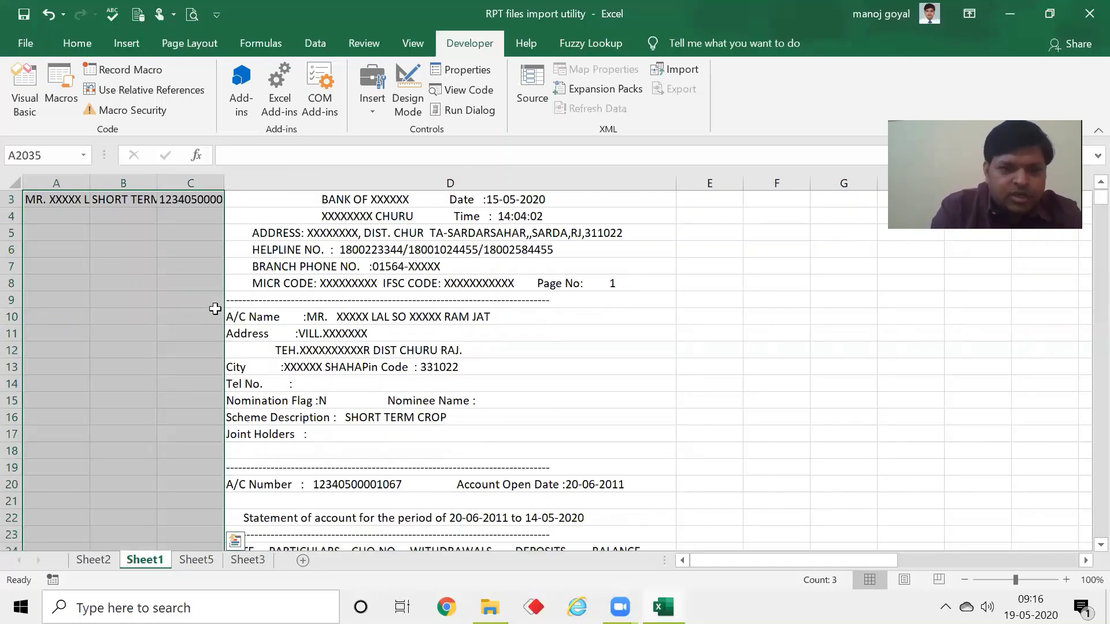
pyautogui.hotkey('ctrl', 'd')
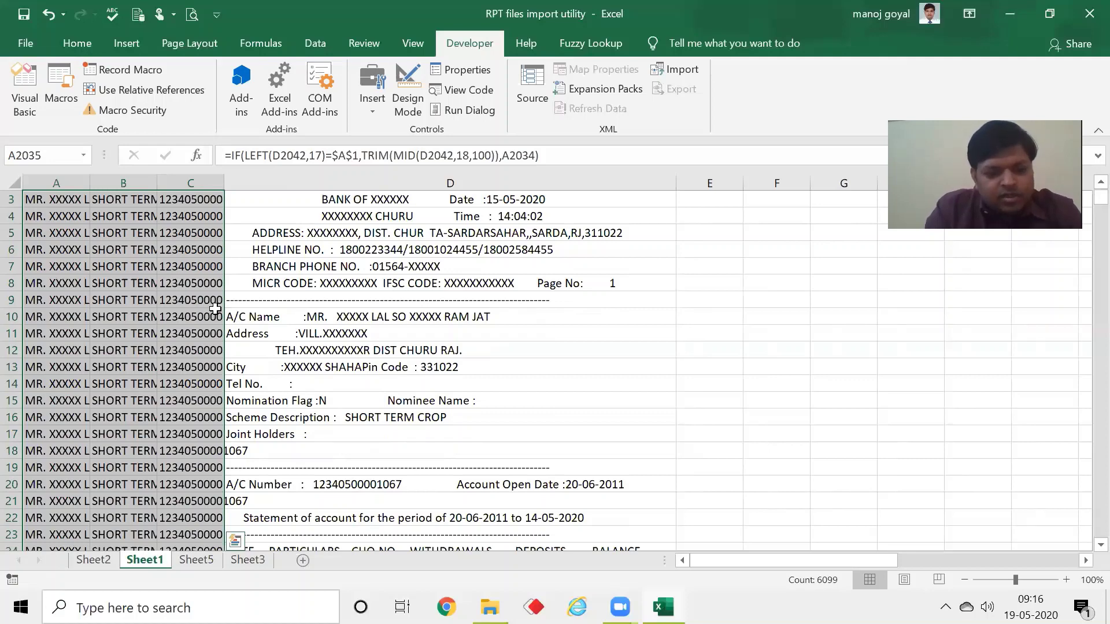
# Replace the formulas in A3:C2035 with their results by copying the range and pasting it in place as values
pyautogui.hotkey('ctrl', 'c')
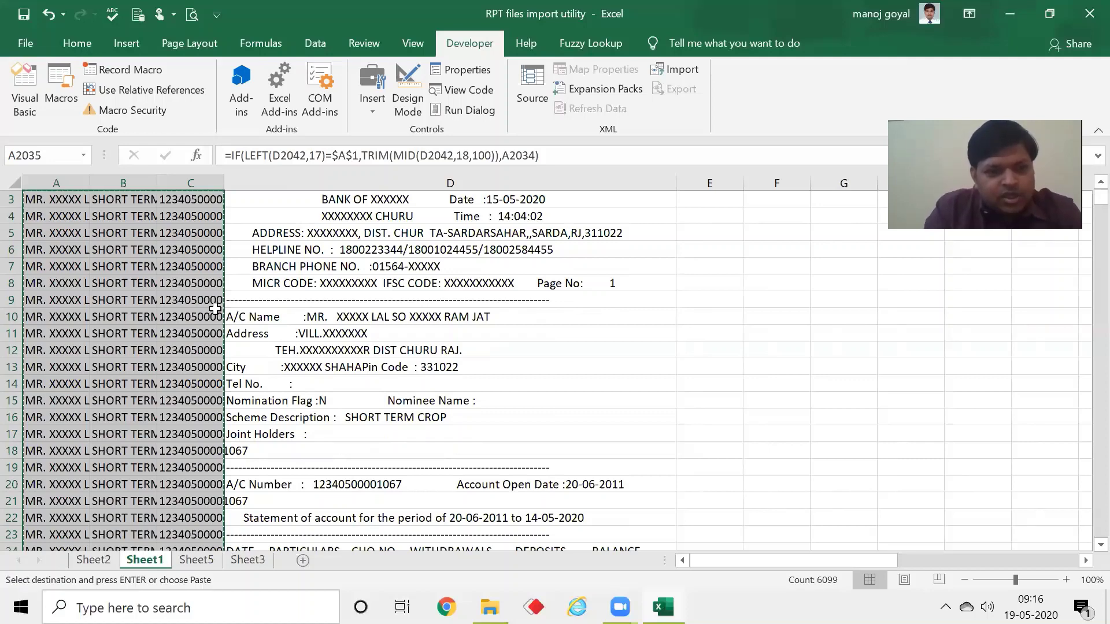
pyautogui.rightClick(126, 275)
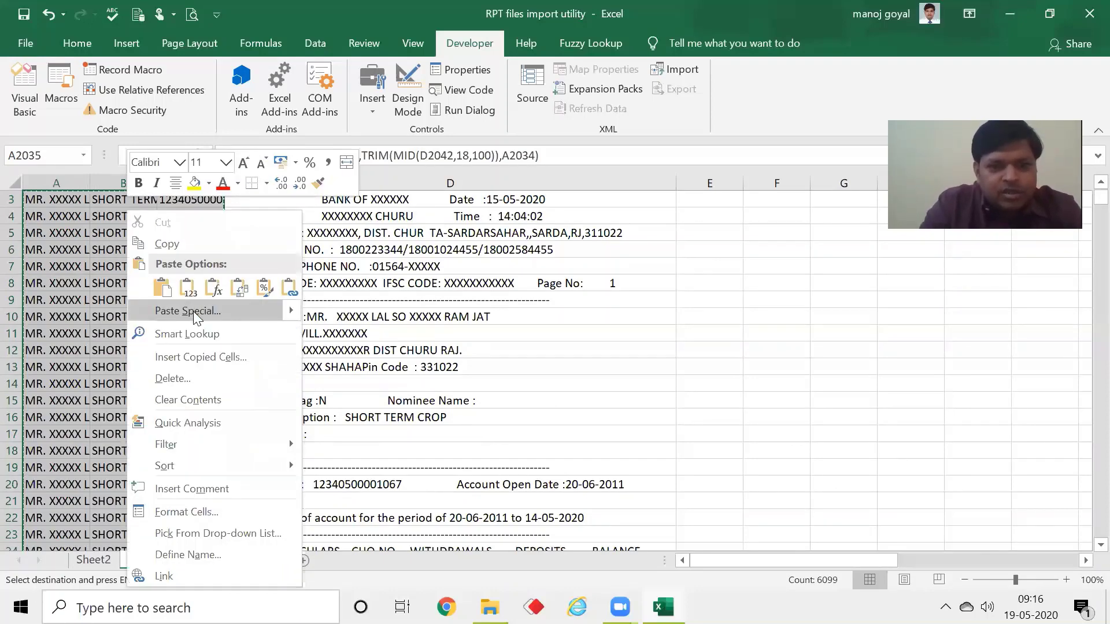
pyautogui.click(230, 312)
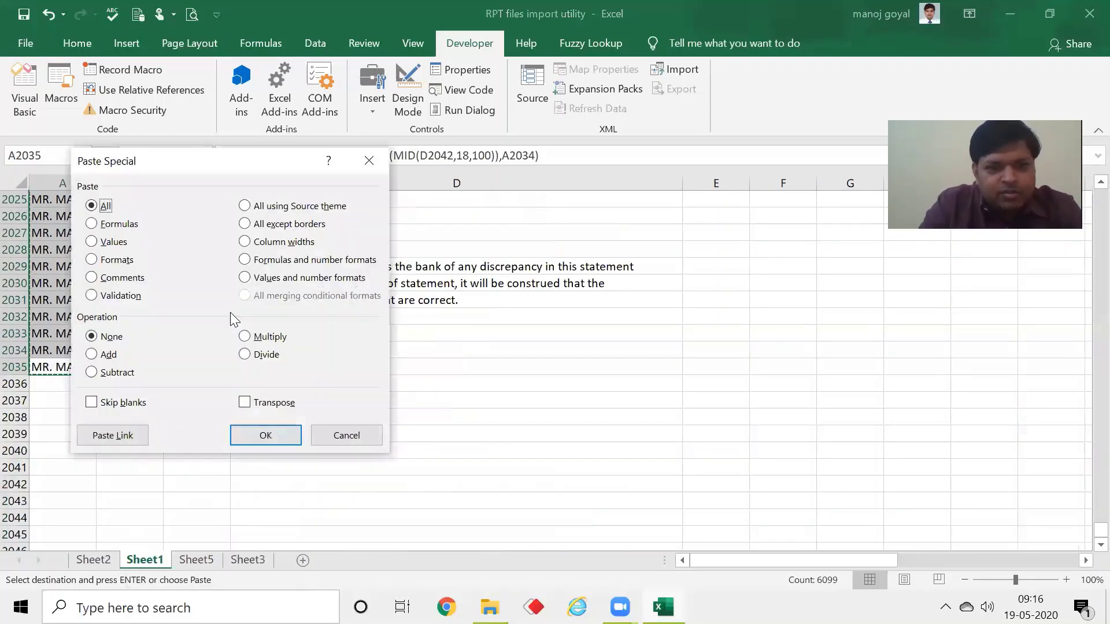
pyautogui.click(113, 242)
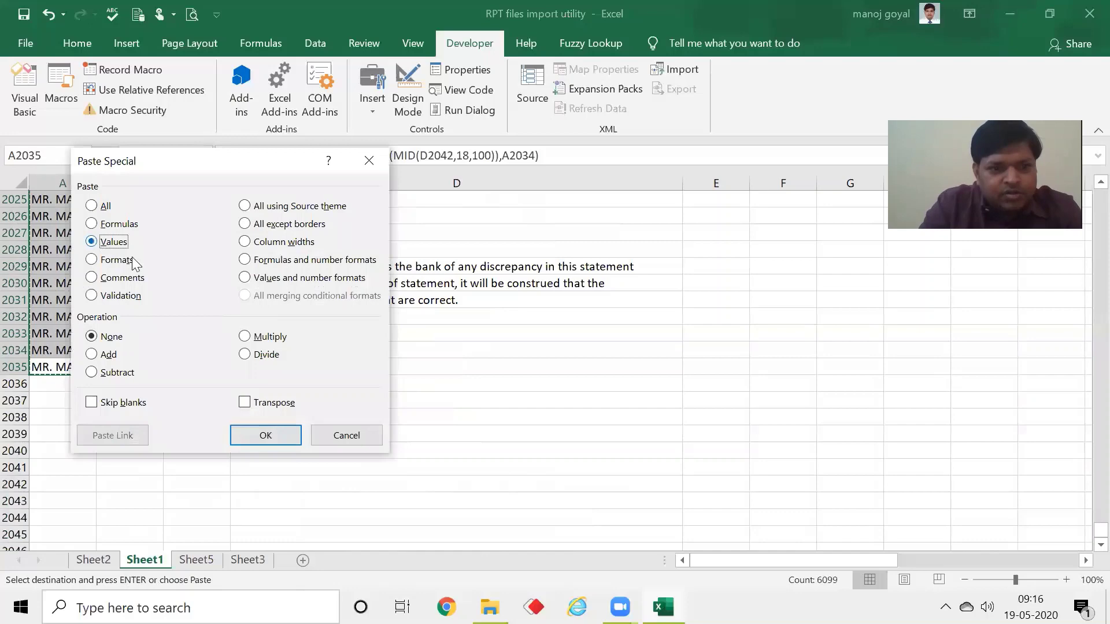
pyautogui.click(275, 435)
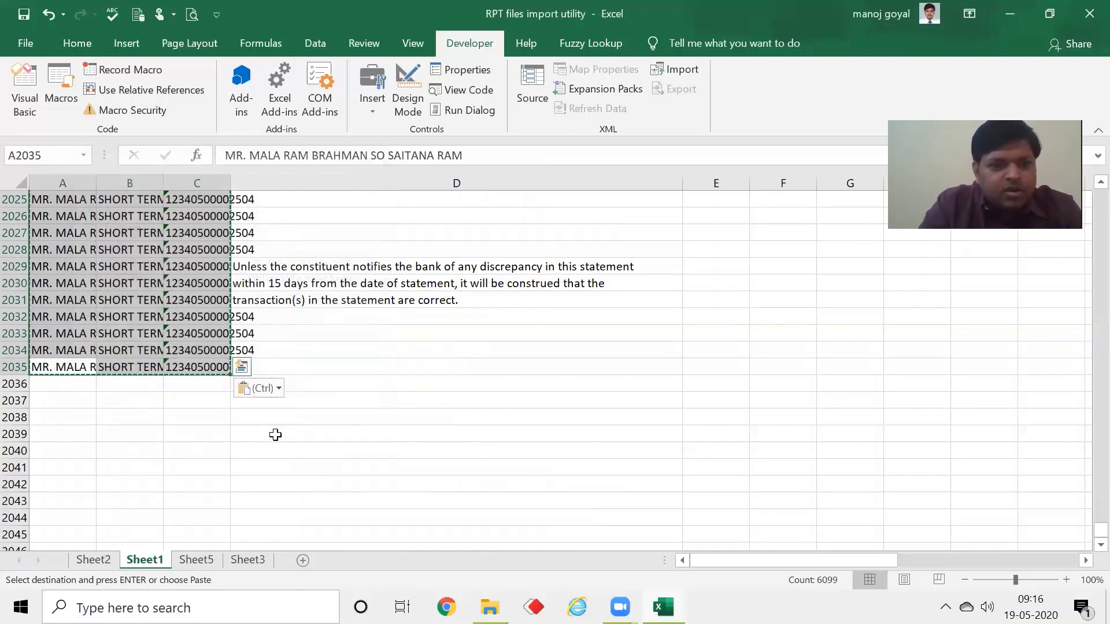
# Examine the account numbers in column C against the statement rows in column D, from the end of the data upward
pyautogui.click(177, 320)
pyautogui.press('Right')
pyautogui.press('Up')
pyautogui.press('ctrl')
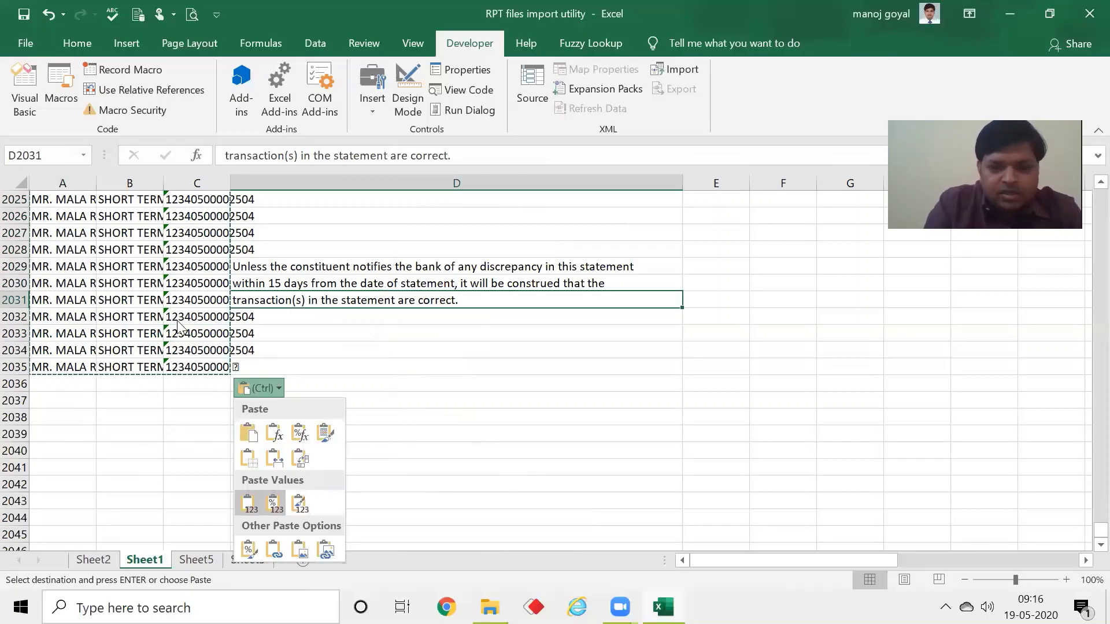
pyautogui.press('Escape')
pyautogui.press('Left')
pyautogui.press('Up')
pyautogui.press('Escape')
pyautogui.press('Up')
pyautogui.press('Up')
pyautogui.press('Up')
pyautogui.press('Up')
pyautogui.press('Up')
pyautogui.press('Up')
pyautogui.press('Up')
pyautogui.press('Up')
pyautogui.press('Up')
pyautogui.press('Up')
pyautogui.press('Up')
pyautogui.press('Up')
pyautogui.press('Up')
pyautogui.press('Up')
pyautogui.press('Up')
pyautogui.press('Up')
pyautogui.press('Up')
pyautogui.press('Up')
pyautogui.press('Up')
pyautogui.press('Up')
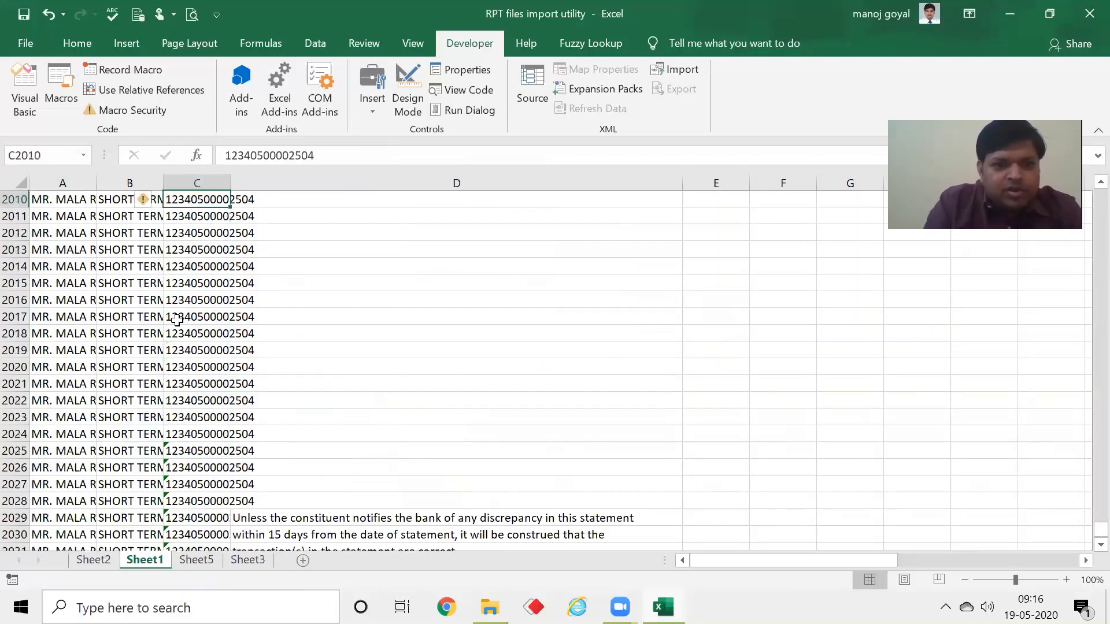
pyautogui.press('Up')
pyautogui.press('Up')
pyautogui.press('Up')
pyautogui.press('Up')
pyautogui.press('Up')
pyautogui.press('Up')
pyautogui.press('Up')
pyautogui.press('Up')
pyautogui.press('Up')
pyautogui.press('Up')
pyautogui.press('Up')
pyautogui.press('Up')
pyautogui.press('Up')
pyautogui.press('Up')
pyautogui.press('Up')
pyautogui.press('Up')
pyautogui.press('Up')
pyautogui.press('Up')
pyautogui.press('Up')
pyautogui.press('Up')
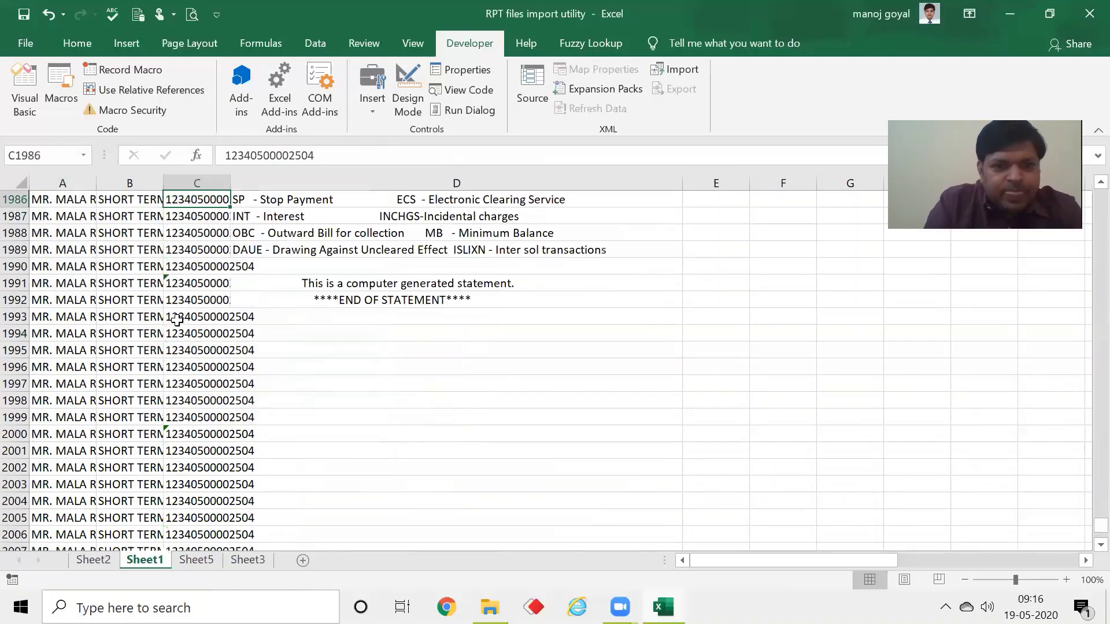
pyautogui.press('Up')
pyautogui.press('Up')
pyautogui.press('Up')
pyautogui.press('Up')
pyautogui.press('Up')
pyautogui.press('Up')
pyautogui.press('Up')
pyautogui.press('Up')
pyautogui.press('Up')
pyautogui.press('Up')
pyautogui.press('Up')
pyautogui.press('Up')
pyautogui.press('Up')
pyautogui.press('Up')
pyautogui.press('Up')
pyautogui.press('Up')
pyautogui.press('Up')
pyautogui.press('Up')
pyautogui.press('Up')
pyautogui.press('Up')
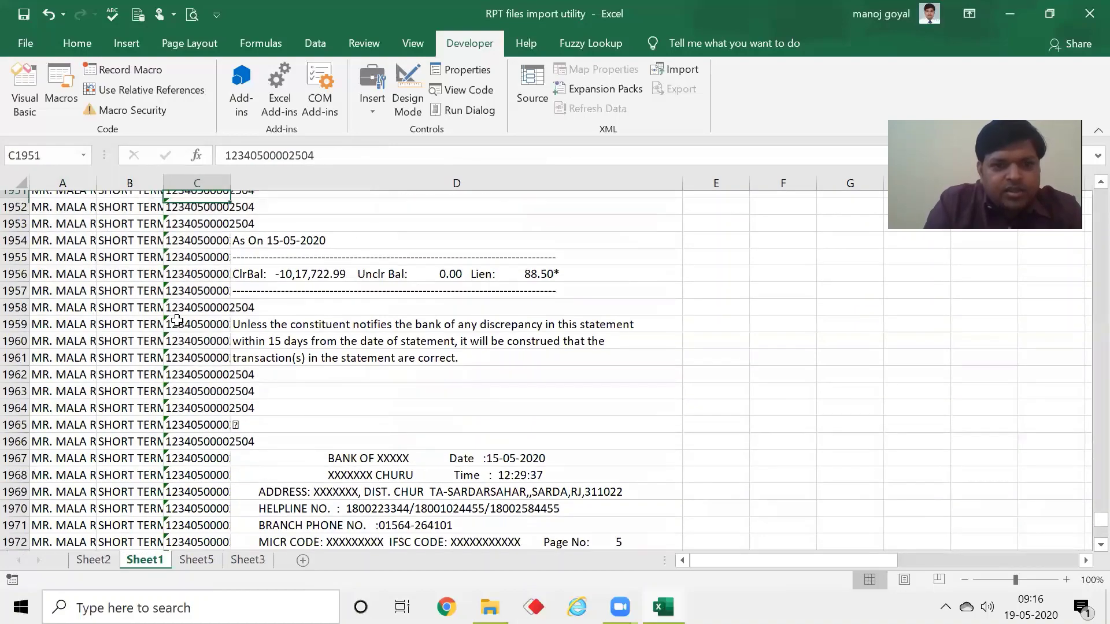
pyautogui.press('Up')
pyautogui.press('Up')
pyautogui.press('Up')
pyautogui.press('Up')
pyautogui.press('Up')
pyautogui.press('Up')
pyautogui.press('Up')
pyautogui.press('Up')
pyautogui.press('Up')
pyautogui.press('Up')
pyautogui.press('Up')
pyautogui.press('Up')
pyautogui.press('Up')
pyautogui.press('Up')
pyautogui.press('Up')
pyautogui.press('Up')
pyautogui.press('Up')
pyautogui.press('Up')
pyautogui.press('Up')
pyautogui.press('Up')
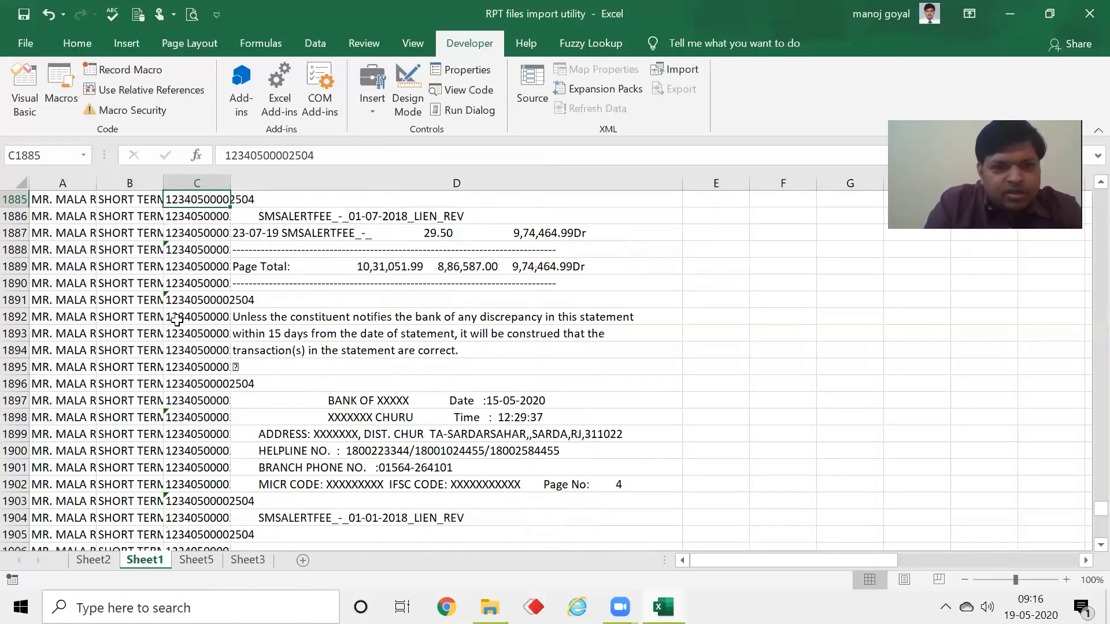
pyautogui.press('Up')
pyautogui.press('Up')
pyautogui.press('Up')
pyautogui.press('Up')
pyautogui.press('Up')
pyautogui.press('Up')
pyautogui.press('Up')
pyautogui.press('Up')
pyautogui.press('Up')
pyautogui.press('Up')
pyautogui.press('Up')
pyautogui.press('Up')
pyautogui.press('Up')
pyautogui.press('Up')
pyautogui.press('Up')
pyautogui.press('Up')
pyautogui.press('Up')
pyautogui.press('Up')
pyautogui.press('Up')
pyautogui.press('Up')
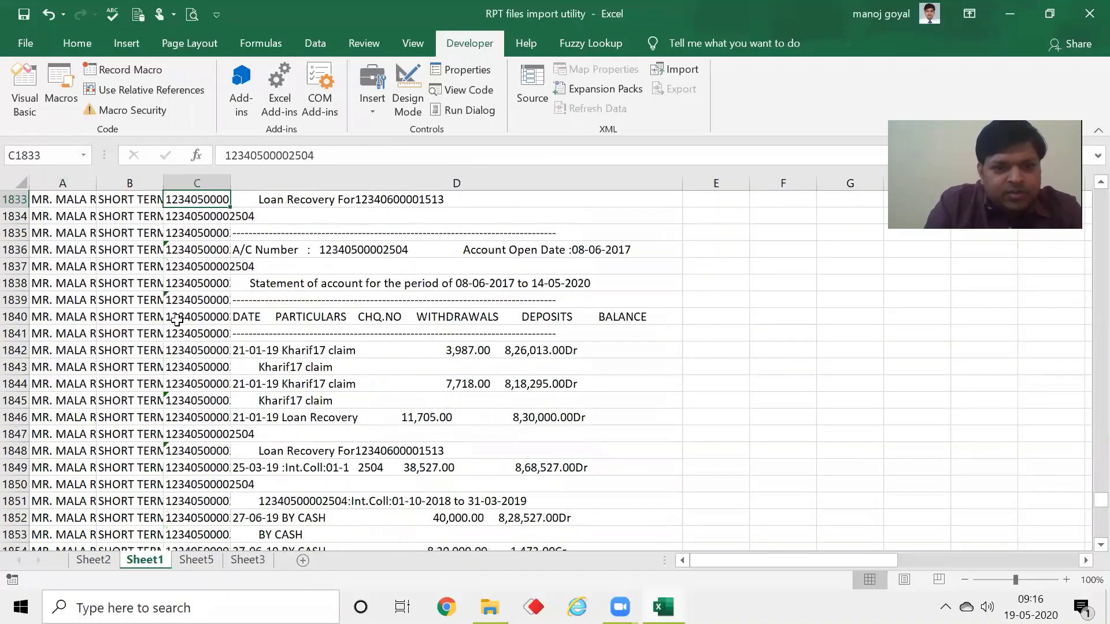
# Trace the account names and numbers in columns A:C upward from row 1833 to the end of the preceding account's statement
pyautogui.press('Up')
pyautogui.press('Up')
pyautogui.press('Up')
pyautogui.press('Up')
pyautogui.press('Up')
pyautogui.press('Up')
pyautogui.press('Up')
pyautogui.press('Up')
pyautogui.press('Up')
pyautogui.press('Up')
pyautogui.press('Up')
pyautogui.press('Up')
pyautogui.press('Up')
pyautogui.press('Up')
pyautogui.press('Up')
pyautogui.press('Up')
pyautogui.press('Up')
pyautogui.press('Up')
pyautogui.press('Up')
pyautogui.press('Up')
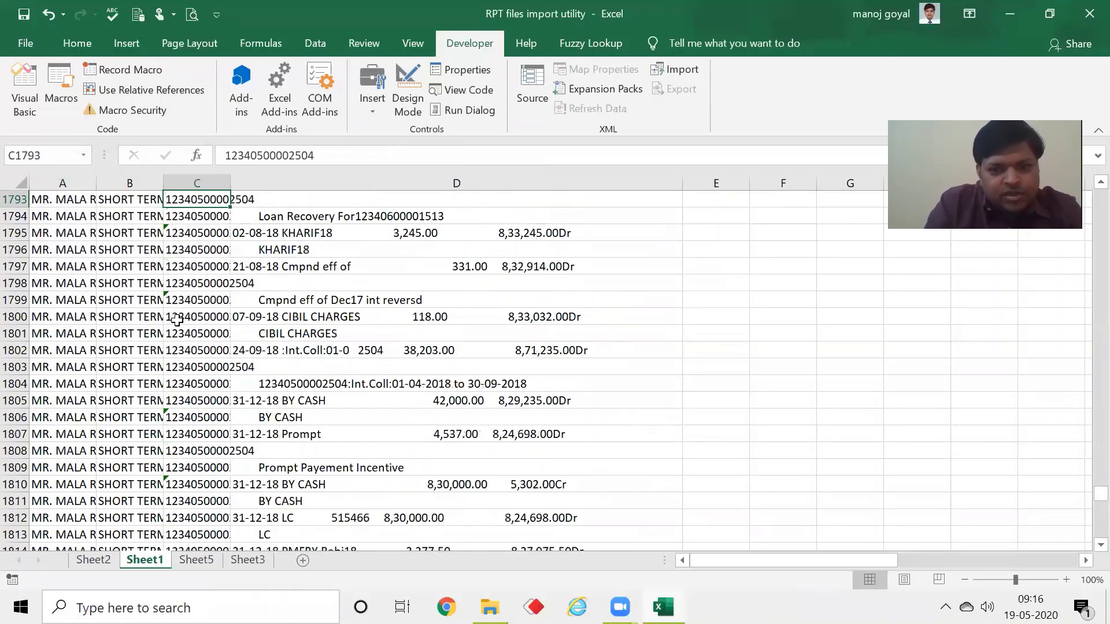
pyautogui.press('Up')
pyautogui.press('Up')
pyautogui.press('Up')
pyautogui.press('Up')
pyautogui.press('Up')
pyautogui.press('Up')
pyautogui.press('Up')
pyautogui.press('Up')
pyautogui.press('Up')
pyautogui.press('Up')
pyautogui.press('Up')
pyautogui.press('Up')
pyautogui.press('Up')
pyautogui.press('Up')
pyautogui.press('Up')
pyautogui.press('Up')
pyautogui.press('Up')
pyautogui.press('Up')
pyautogui.press('Up')
pyautogui.press('Up')
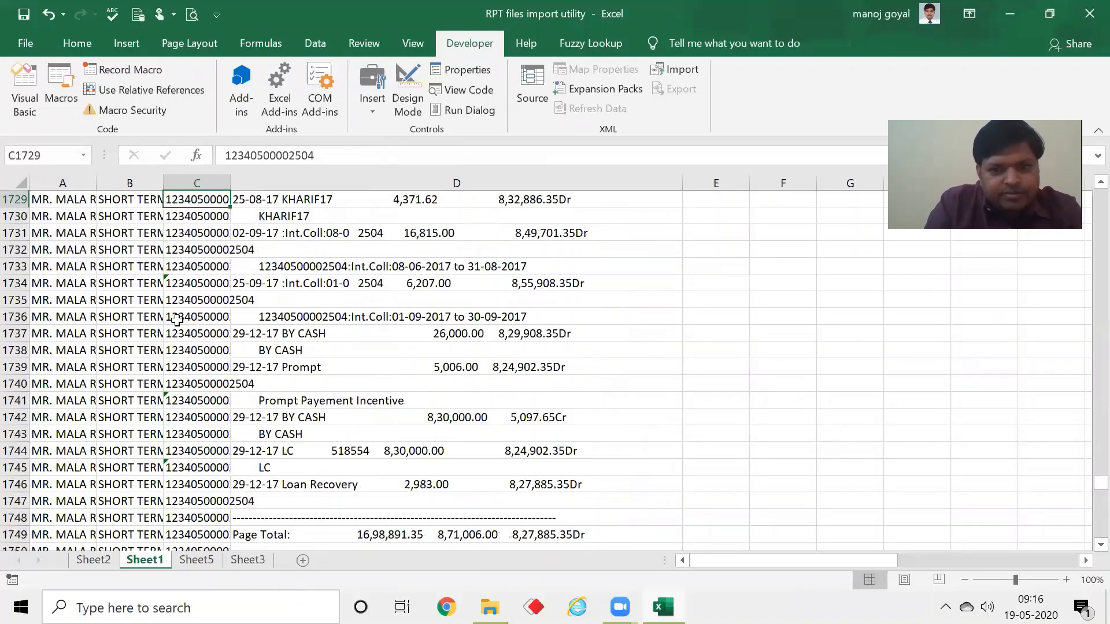
pyautogui.press('Up')
pyautogui.press('Up')
pyautogui.press('Up')
pyautogui.press('Up')
pyautogui.press('Up')
pyautogui.press('Up')
pyautogui.press('Up')
pyautogui.press('Up')
pyautogui.press('Up')
pyautogui.press('Up')
pyautogui.press('Up')
pyautogui.press('Up')
pyautogui.press('Up')
pyautogui.press('Up')
pyautogui.press('Up')
pyautogui.press('Up')
pyautogui.press('Up')
pyautogui.press('Up')
pyautogui.press('Up')
pyautogui.press('Up')
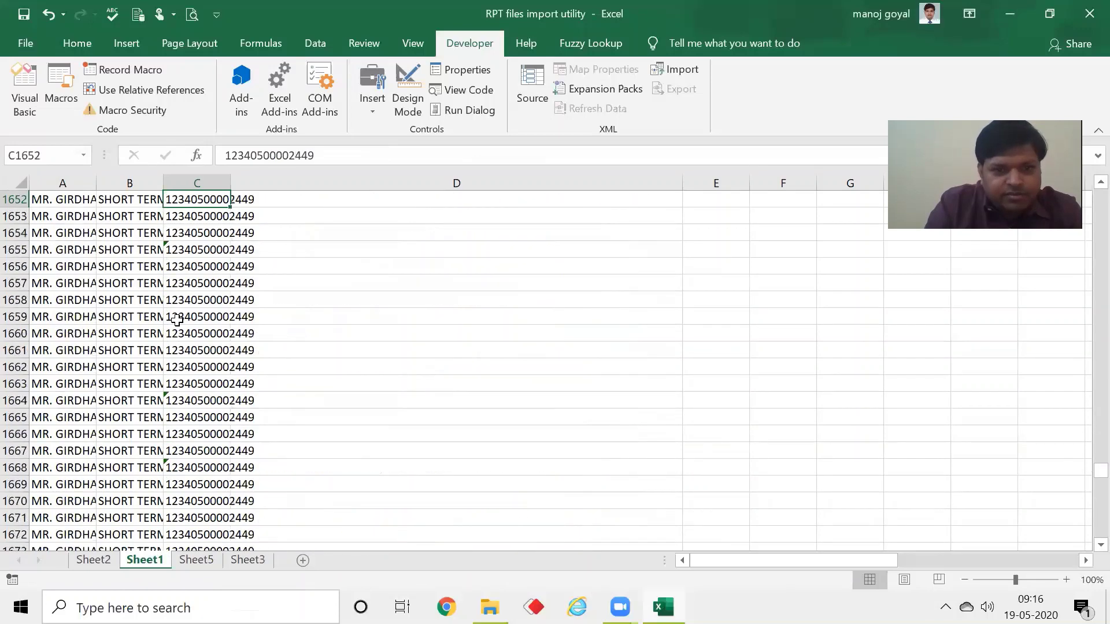
pyautogui.press('Down')
pyautogui.press('Down')
pyautogui.press('Down')
pyautogui.press('Down')
pyautogui.press('Down')
pyautogui.press('Down')
pyautogui.press('Down')
pyautogui.press('Down')
pyautogui.press('Down')
pyautogui.press('Down')
pyautogui.press('Down')
pyautogui.press('Down')
pyautogui.press('Down')
pyautogui.press('Down')
pyautogui.press('Down')
pyautogui.press('Down')
pyautogui.press('Down')
pyautogui.press('Down')
pyautogui.press('Down')
pyautogui.press('Down')
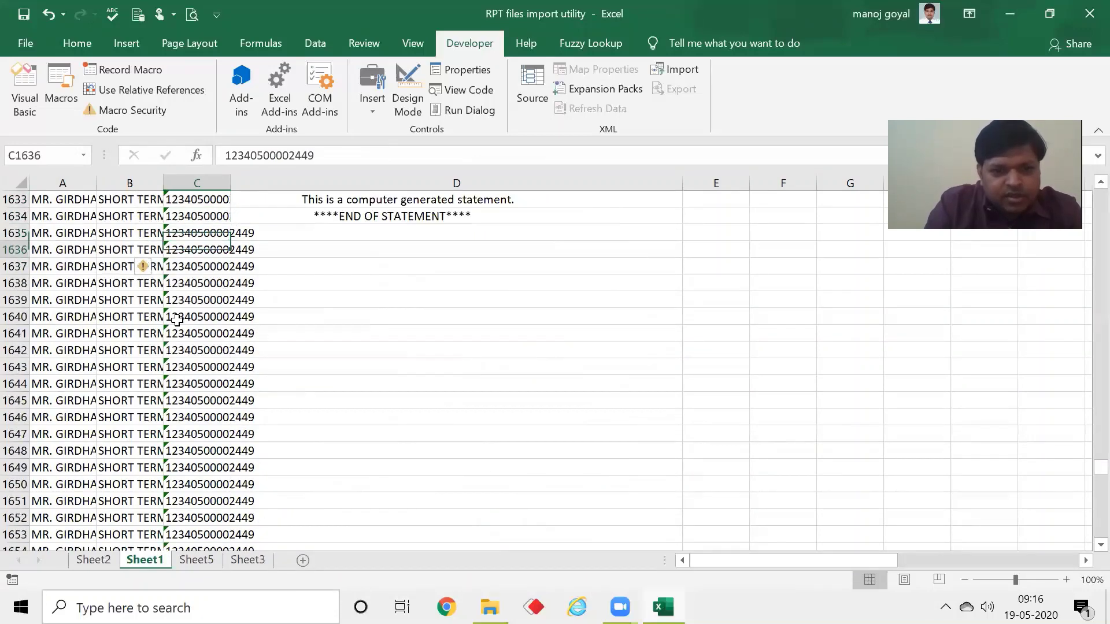
# Find the row where column C switches to the next account, and autofit column C to show the full account numbers
pyautogui.press('Down')
pyautogui.press('Down')
pyautogui.press('Down')
pyautogui.press('Down')
pyautogui.press('Down')
pyautogui.press('Down')
pyautogui.press('Down')
pyautogui.press('Down')
pyautogui.press('Down')
pyautogui.press('Down')
pyautogui.press('Down')
pyautogui.press('Down')
pyautogui.press('Down')
pyautogui.press('Down')
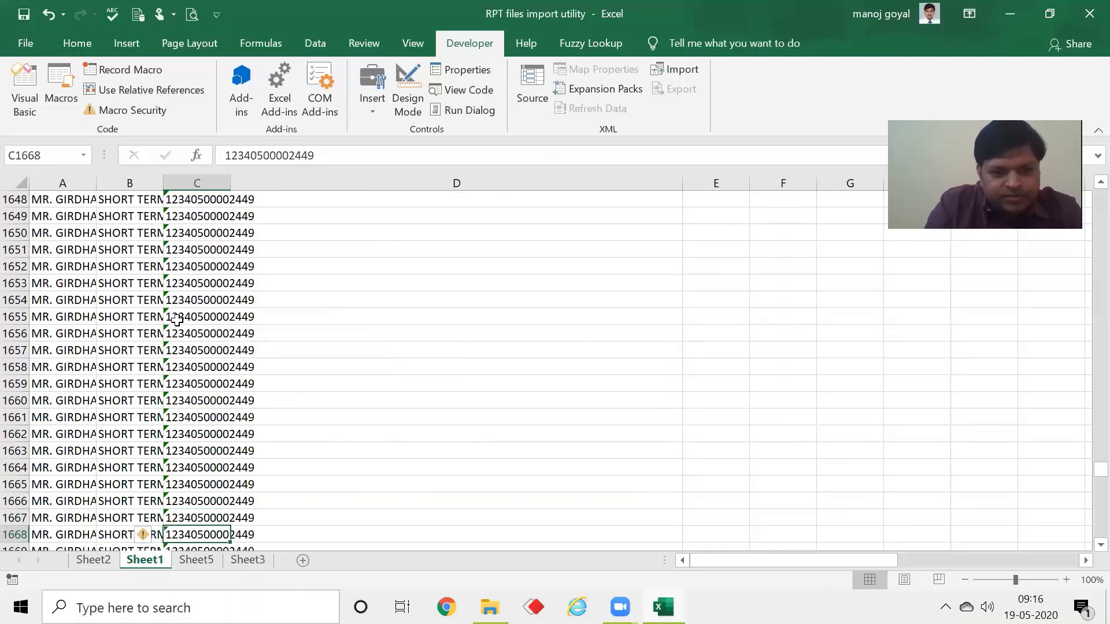
pyautogui.press('Down')
pyautogui.press('Down')
pyautogui.press('Down')
pyautogui.press('Down')
pyautogui.press('Down')
pyautogui.press('Down')
pyautogui.press('Down')
pyautogui.press('Down')
pyautogui.press('Up')
pyautogui.press('Down')
pyautogui.press('Down')
pyautogui.press('Up')
pyautogui.press('Up')
pyautogui.press('Up')
pyautogui.press('Up')
pyautogui.press('Up')
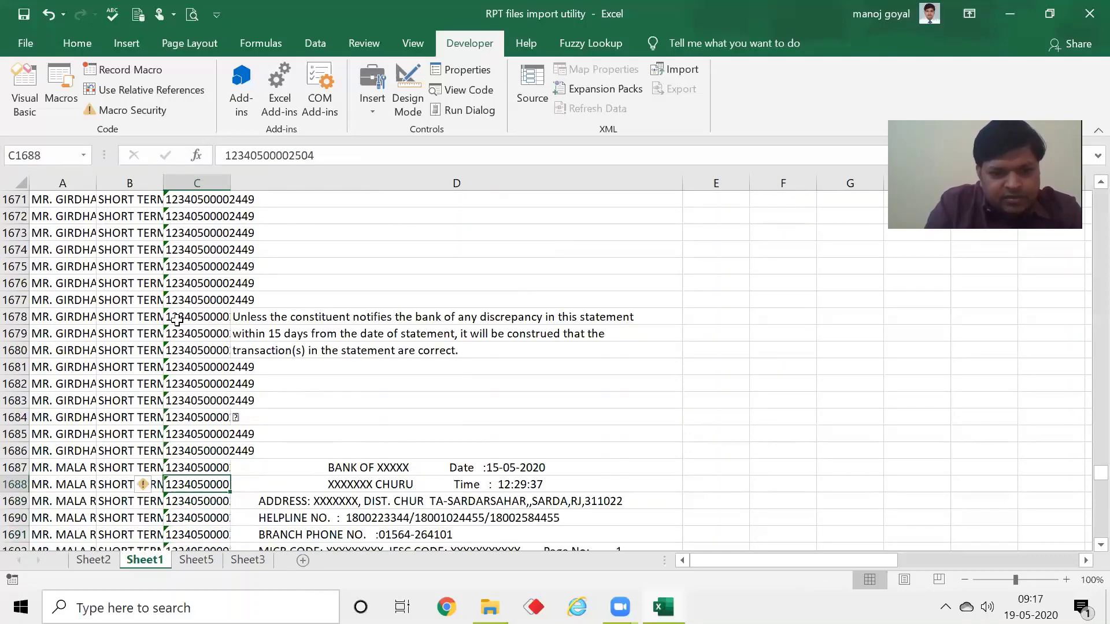
pyautogui.doubleClick(229, 186)
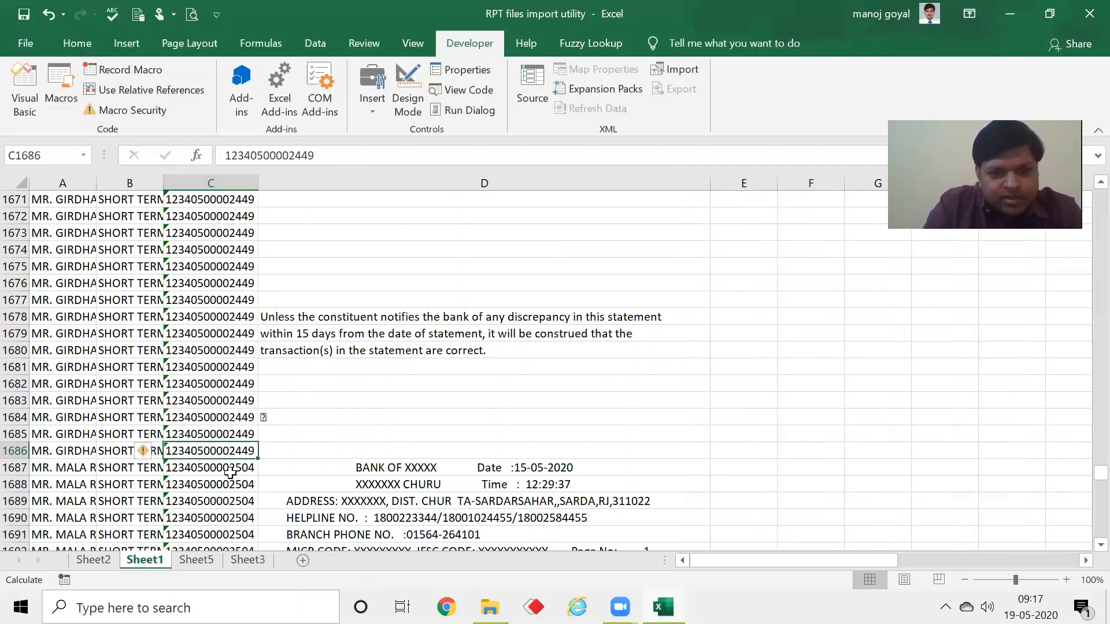
# Compare the values in columns A:C with the account name, scheme and account number lines in D1687:D1713
pyautogui.press('Down')
pyautogui.press('Right')
pyautogui.press('Down')
pyautogui.press('Down')
pyautogui.press('Down')
pyautogui.press('Down')
pyautogui.press('Down')
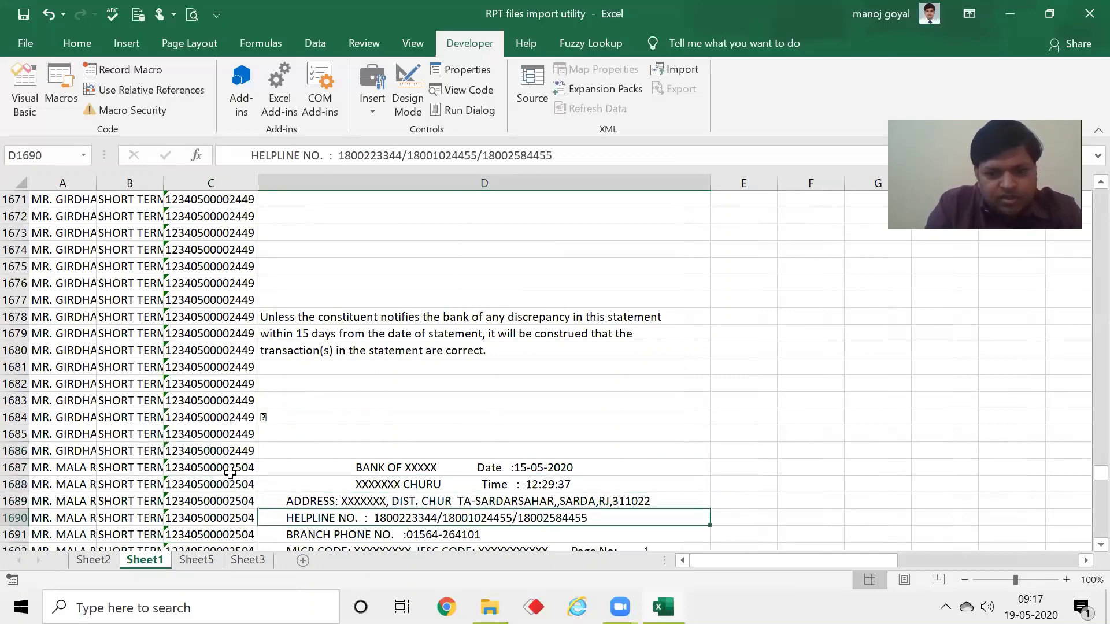
pyautogui.press('Down')
pyautogui.press('Down')
pyautogui.press('Down')
pyautogui.press('Down')
pyautogui.press('Down')
pyautogui.press('Down')
pyautogui.press('Down')
pyautogui.press('Down')
pyautogui.press('Down')
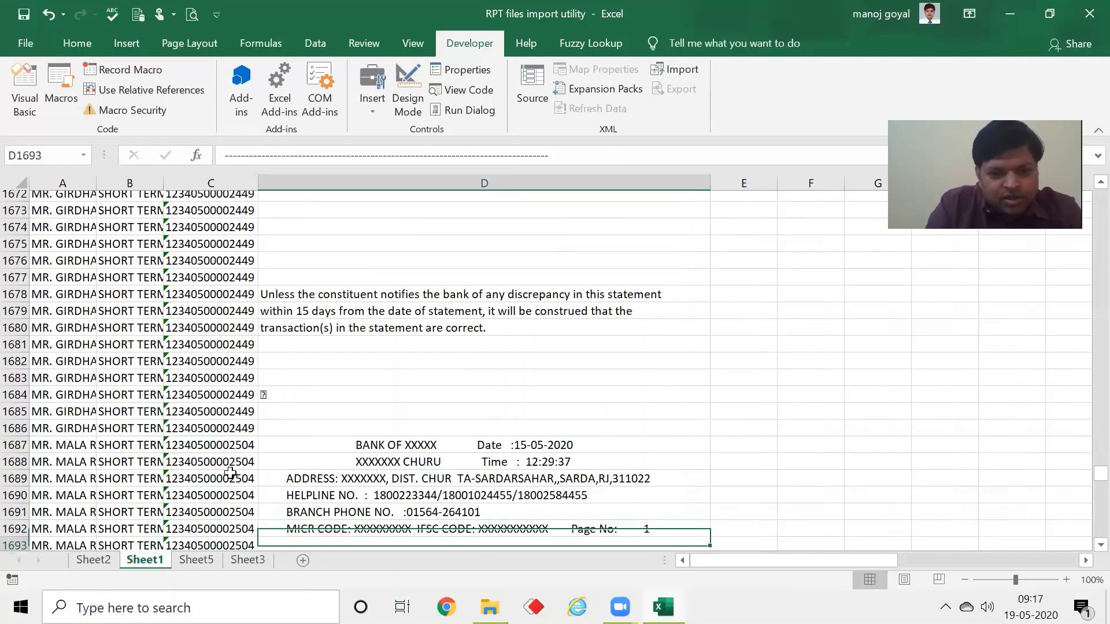
pyautogui.press('Down')
pyautogui.press('Down')
pyautogui.press('Down')
pyautogui.press('Down')
pyautogui.press('Down')
pyautogui.press('Down')
pyautogui.press('Down')
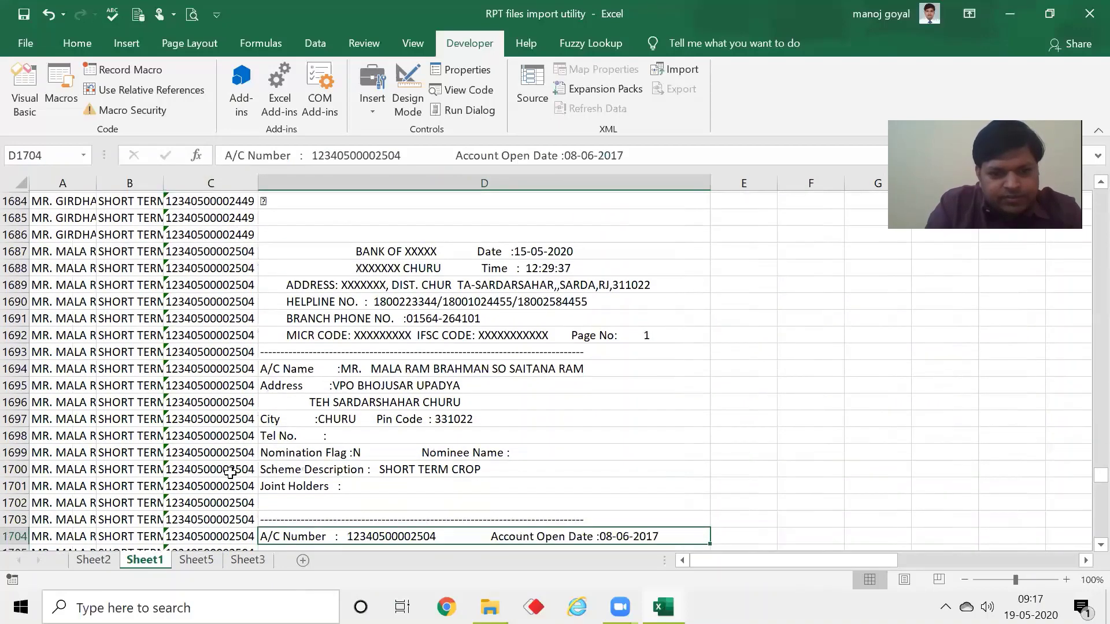
pyautogui.press('Up')
pyautogui.press('Down')
pyautogui.press('Down')
pyautogui.press('Down')
pyautogui.press('Down')
pyautogui.press('Down')
pyautogui.press('Down')
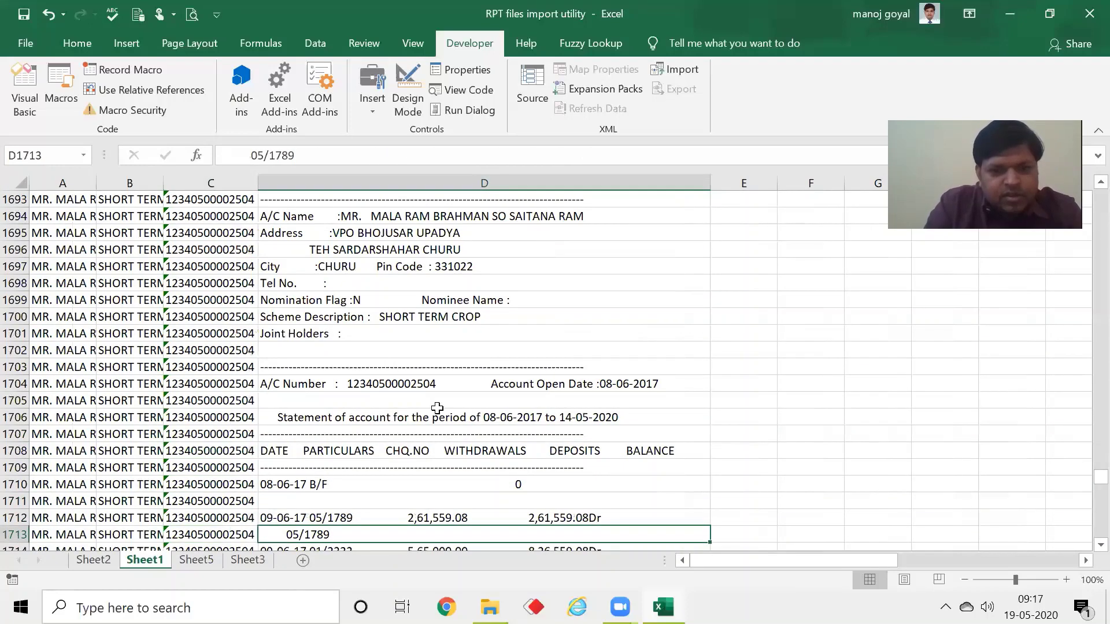
# Delete rows 1 and 2, which hold the search labels and helper numbers, from the start of the sheet
pyautogui.click(240, 280)
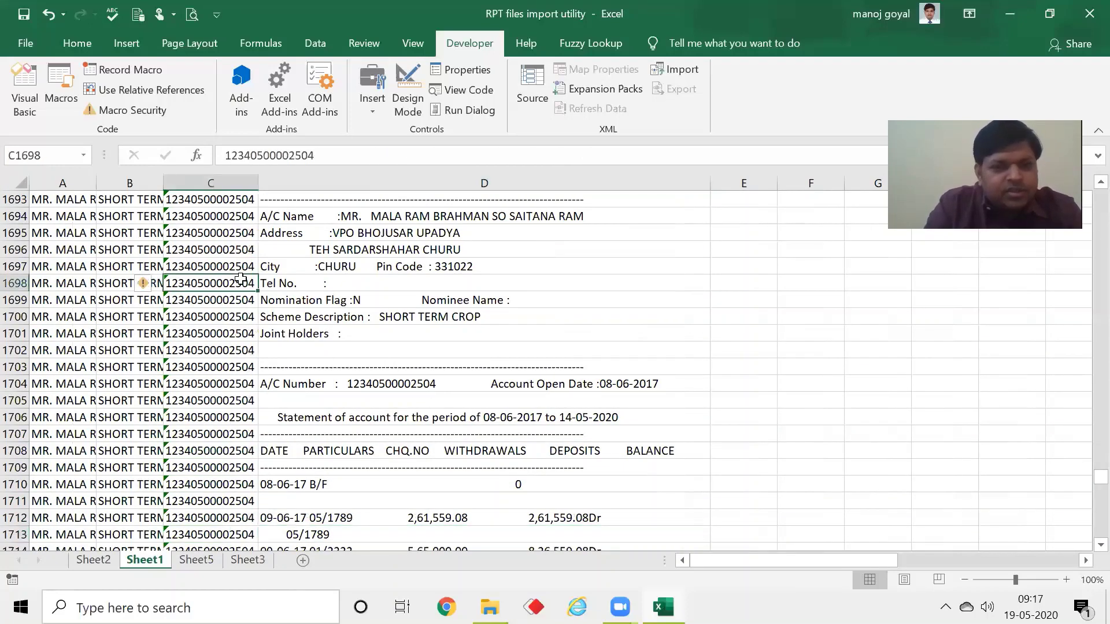
pyautogui.hotkey('ctrl', 'Up')
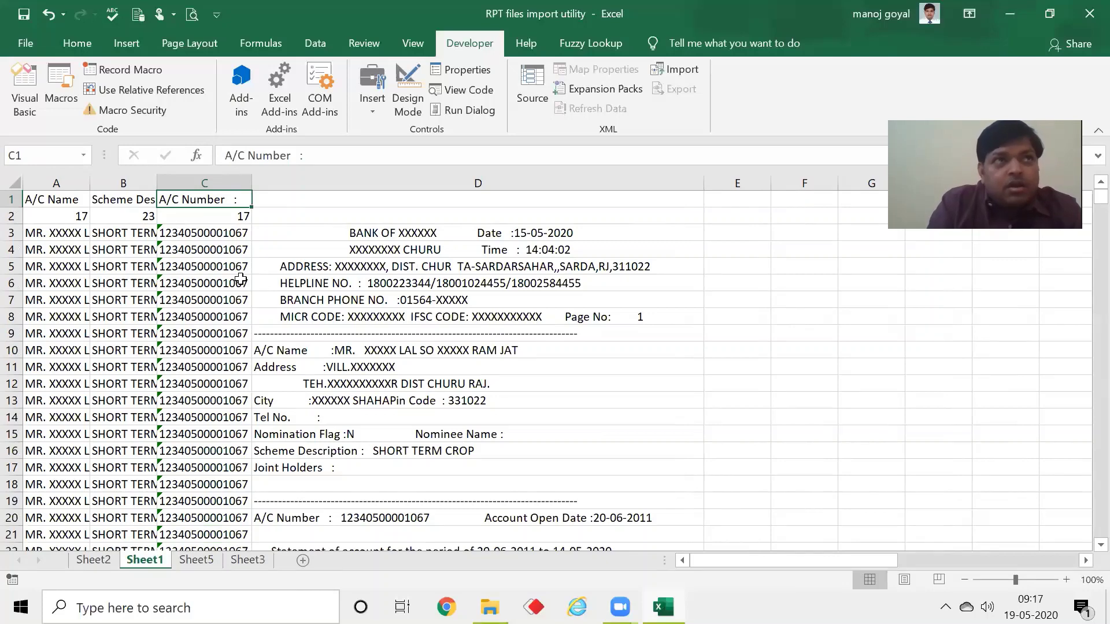
pyautogui.press('Down')
pyautogui.press('Down')
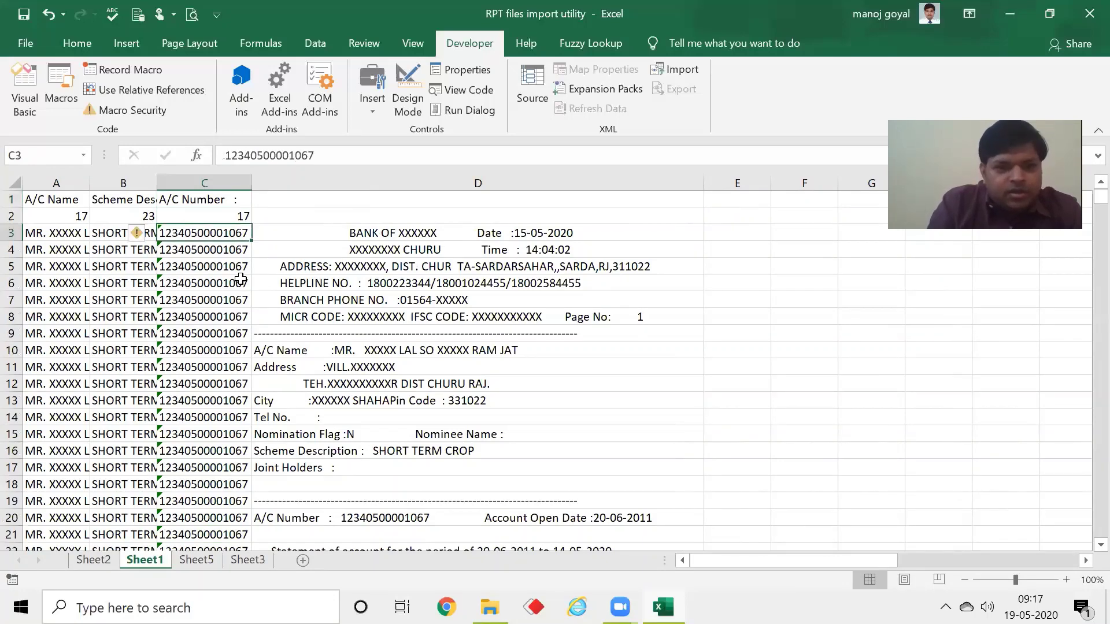
pyautogui.press('Left')
pyautogui.press('Left')
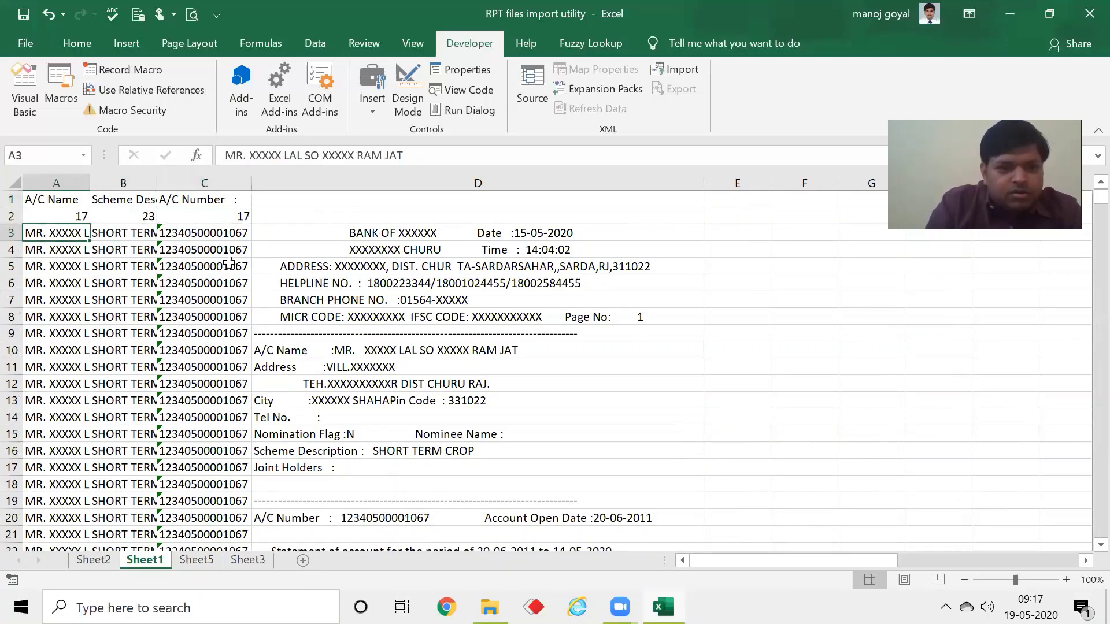
pyautogui.click(350, 184)
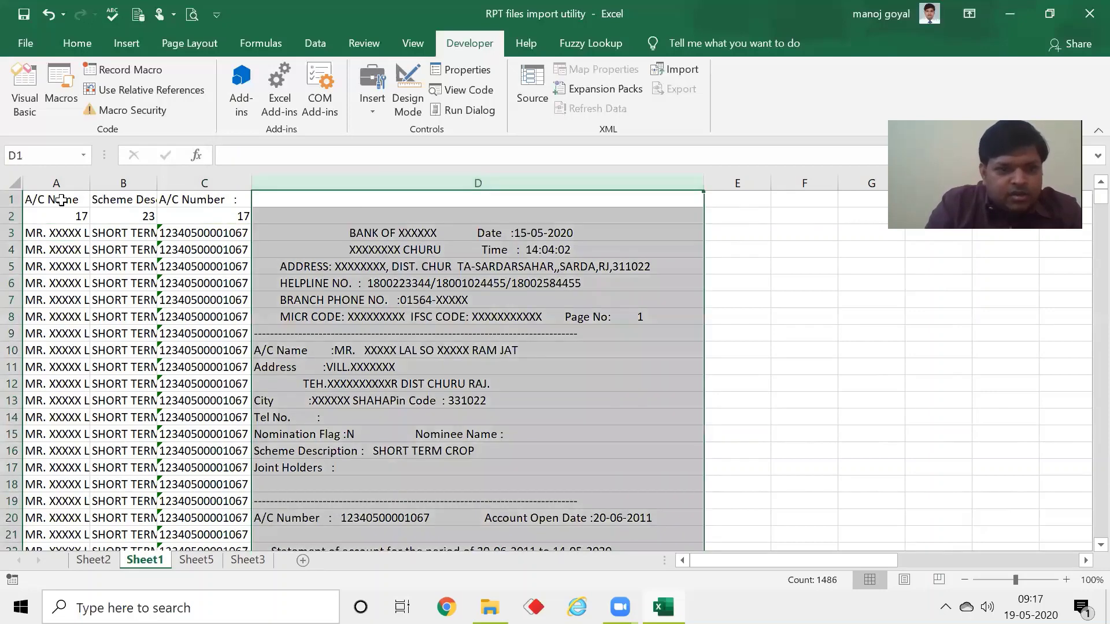
pyautogui.moveTo(11, 199); pyautogui.dragTo(11, 224)
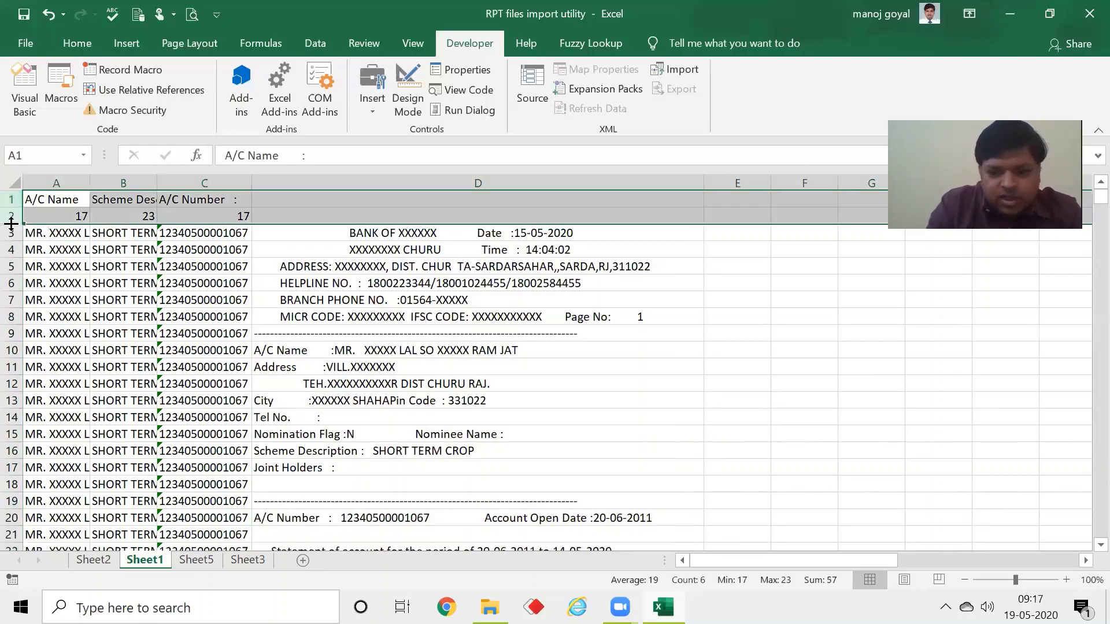
pyautogui.hotkey('ctrl', '-')
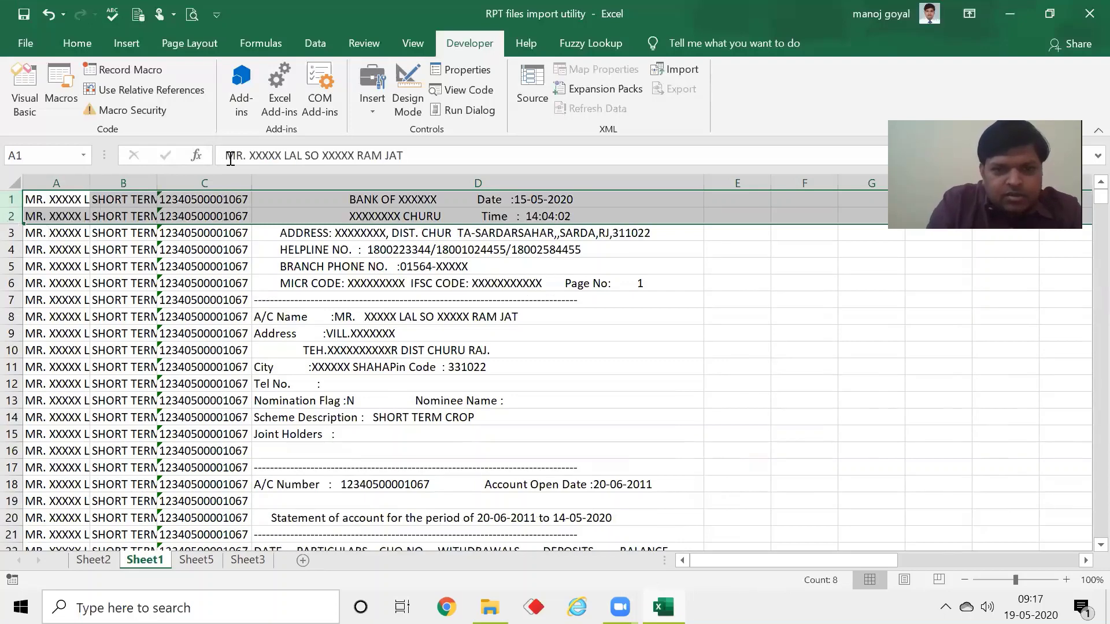
pyautogui.click(399, 281)
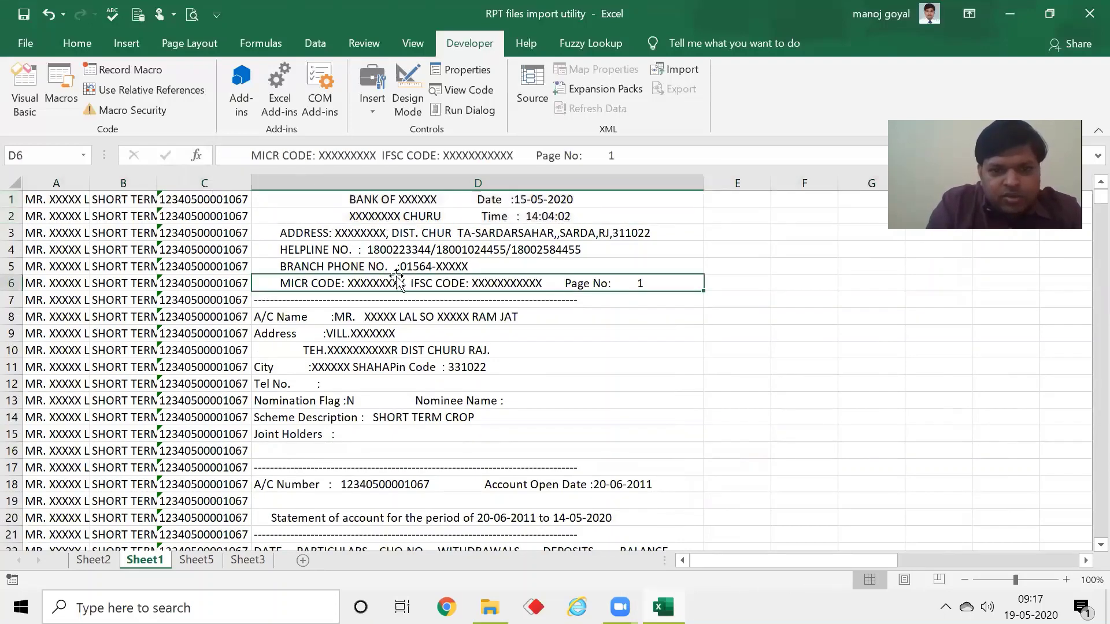
# Start Text to Columns on column D with the Fixed width data type and proceed to setting the column breaks
pyautogui.click(487, 183)
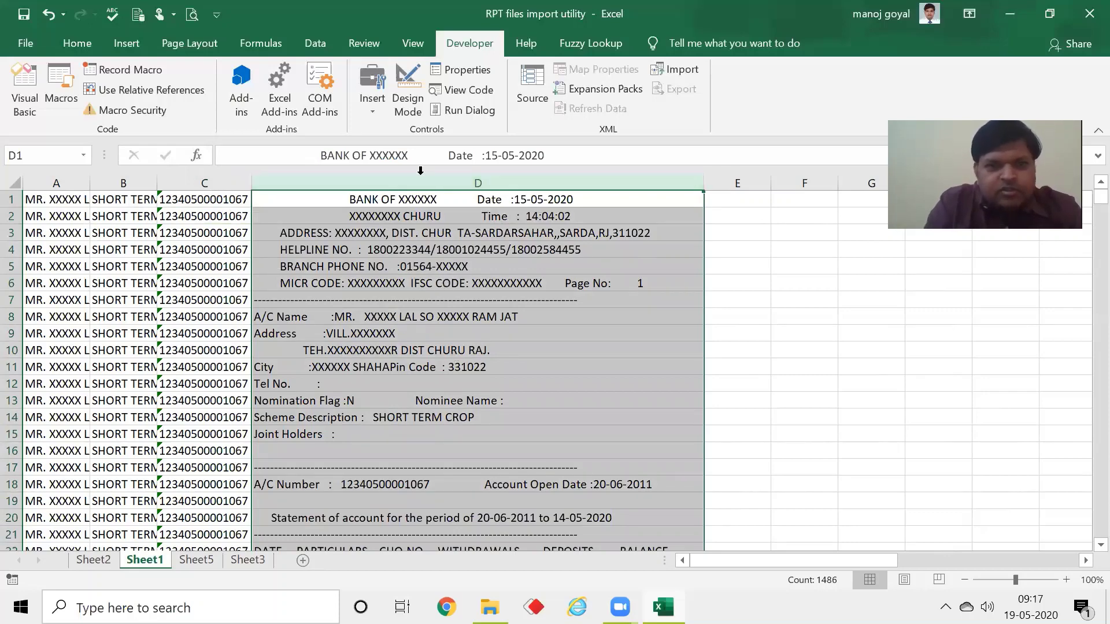
pyautogui.click(317, 43)
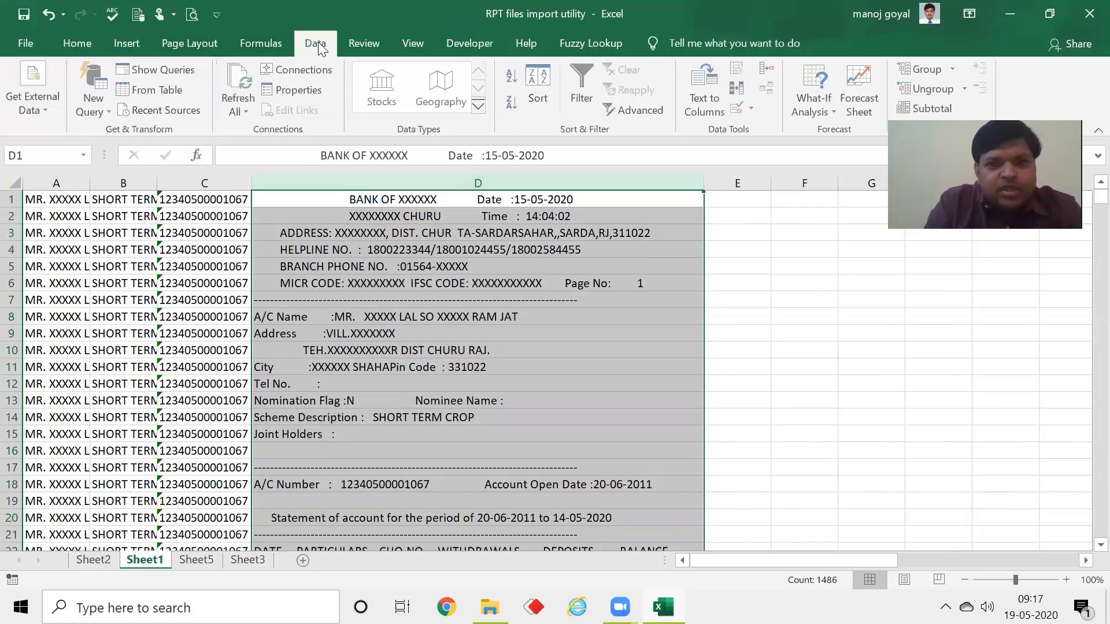
pyautogui.click(706, 108)
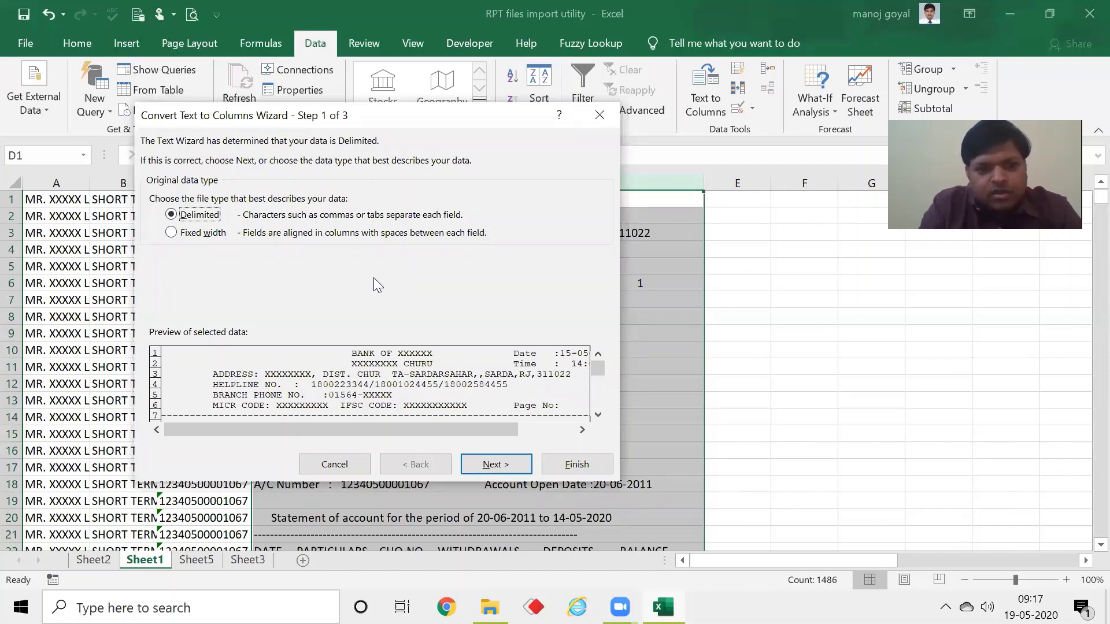
pyautogui.click(215, 233)
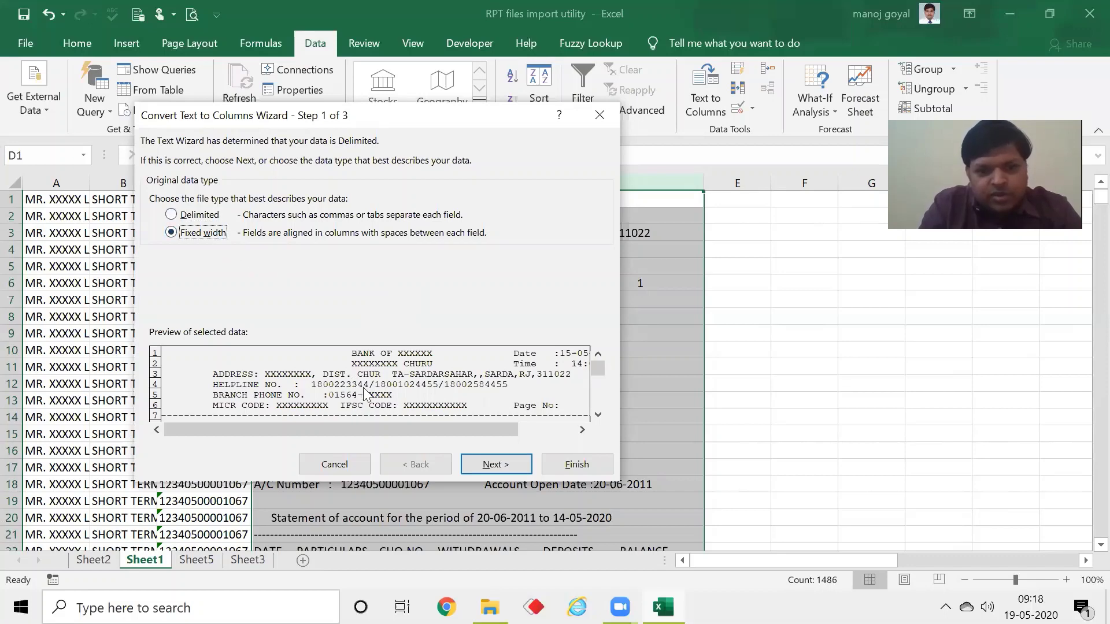
pyautogui.click(490, 473)
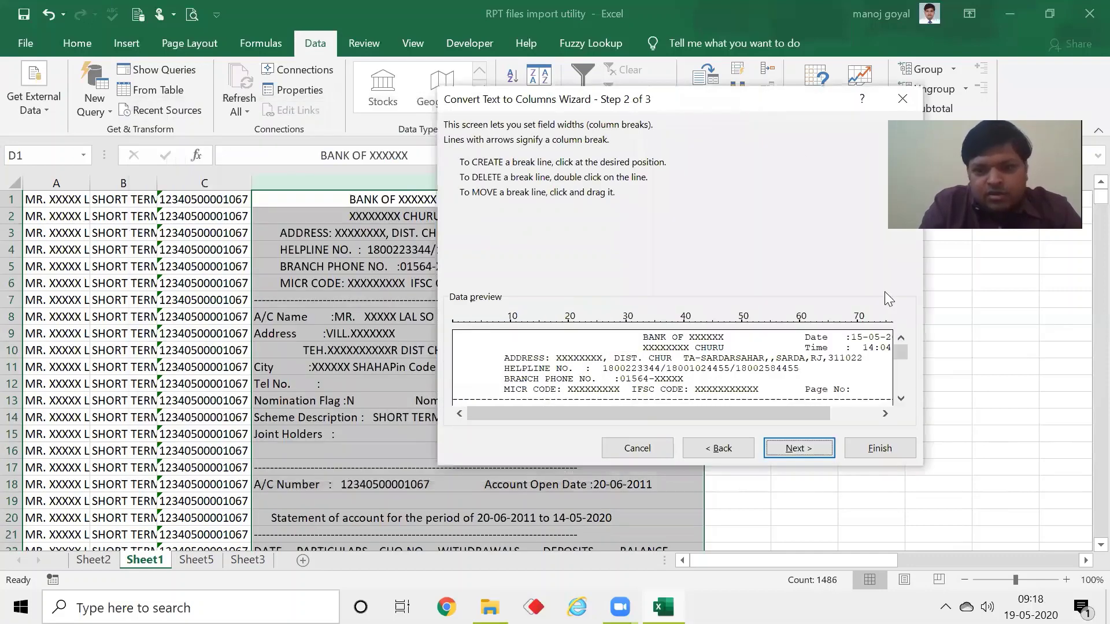
# Set column breaks just before the PARTICULARS text and right after the WITHDRAWALS amounts in the transaction lines
pyautogui.click(905, 377)
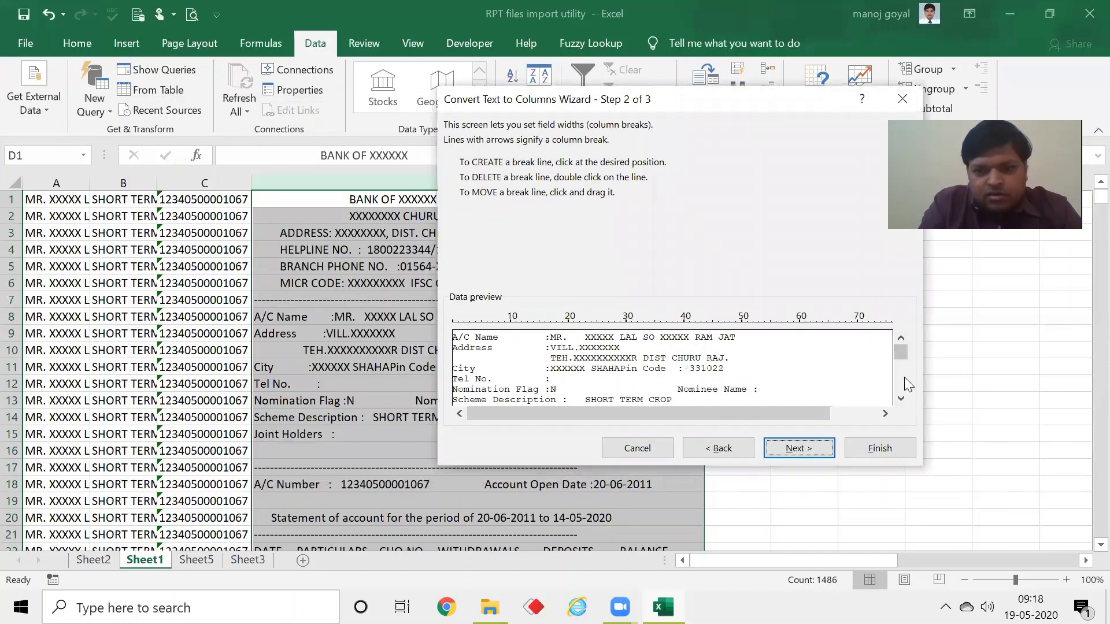
pyautogui.click(904, 377)
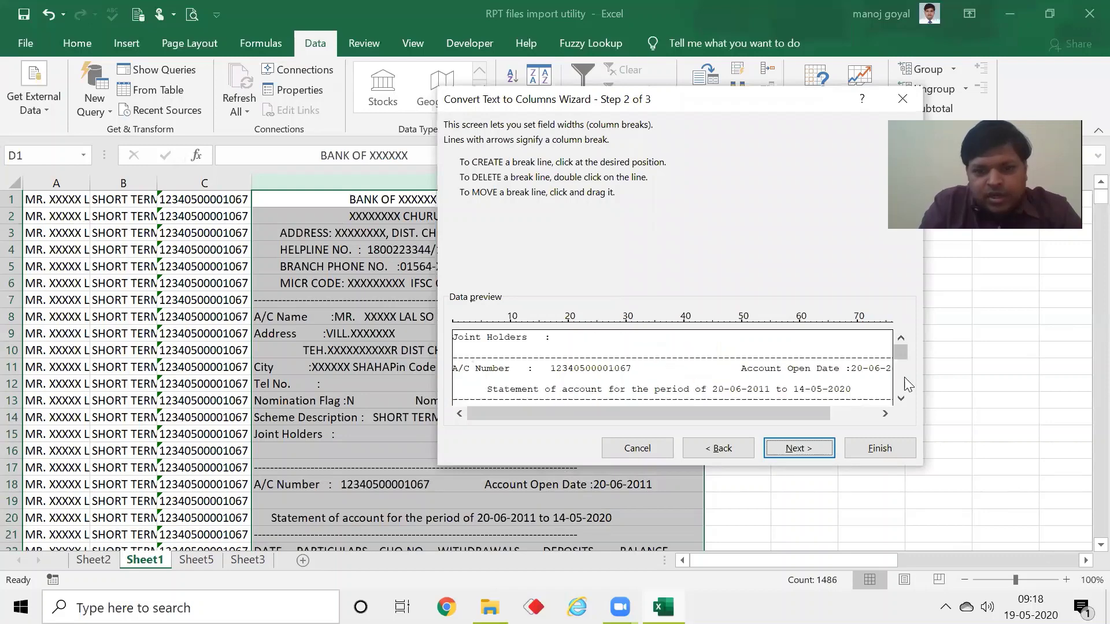
pyautogui.click(902, 381)
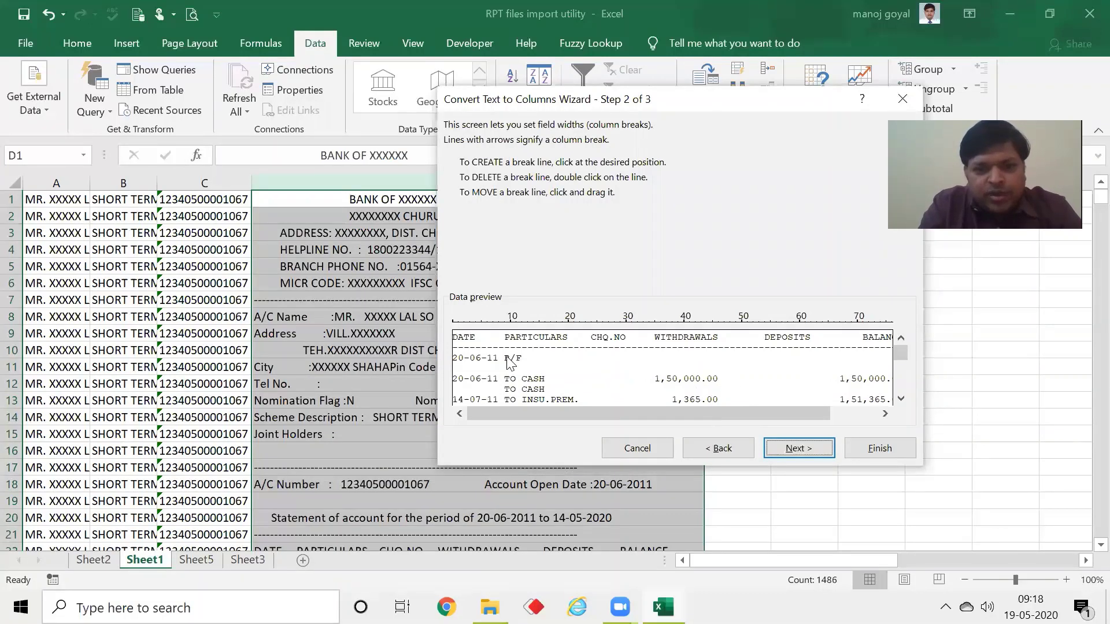
pyautogui.click(504, 324)
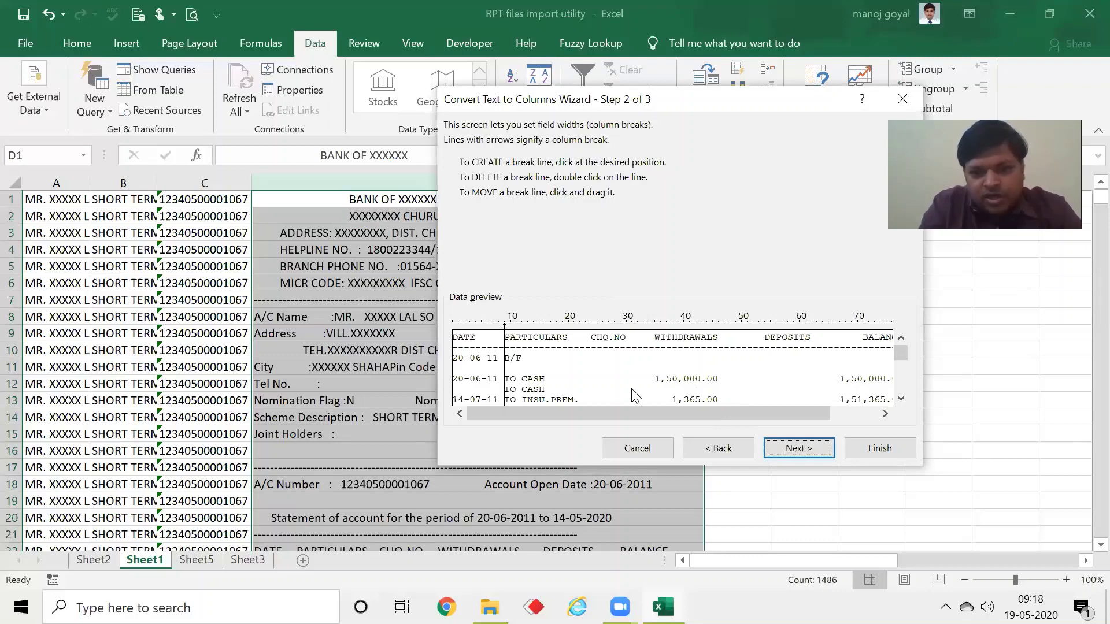
pyautogui.click(718, 383)
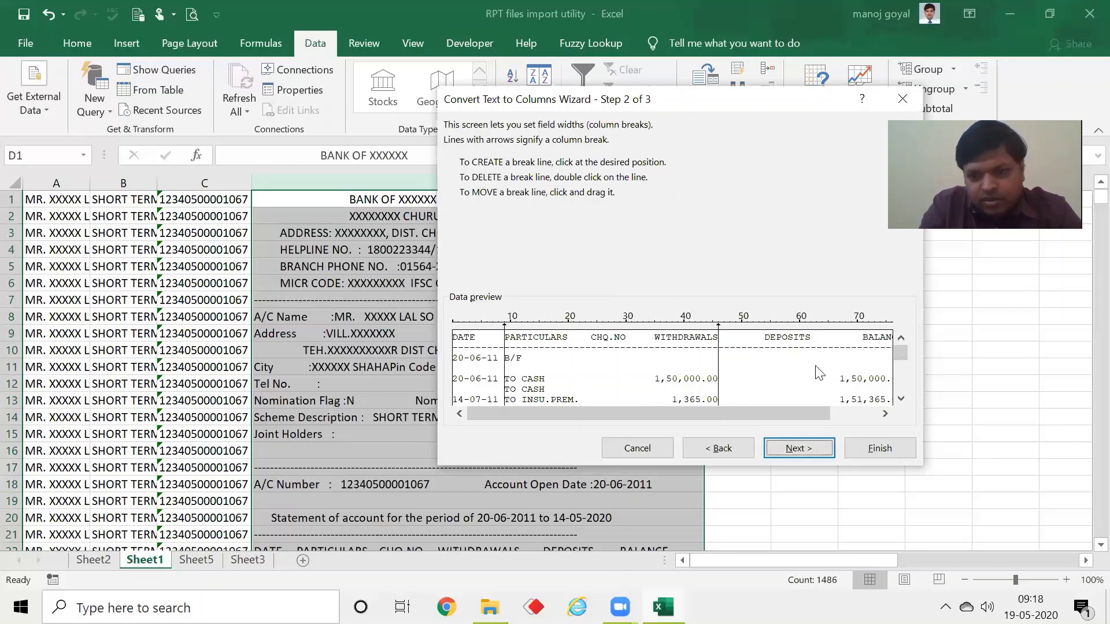
# Add column breaks right after the DEPOSITS amounts and between the balance amounts and their Dr/Cr suffix
pyautogui.scroll(-2, 897, 377)
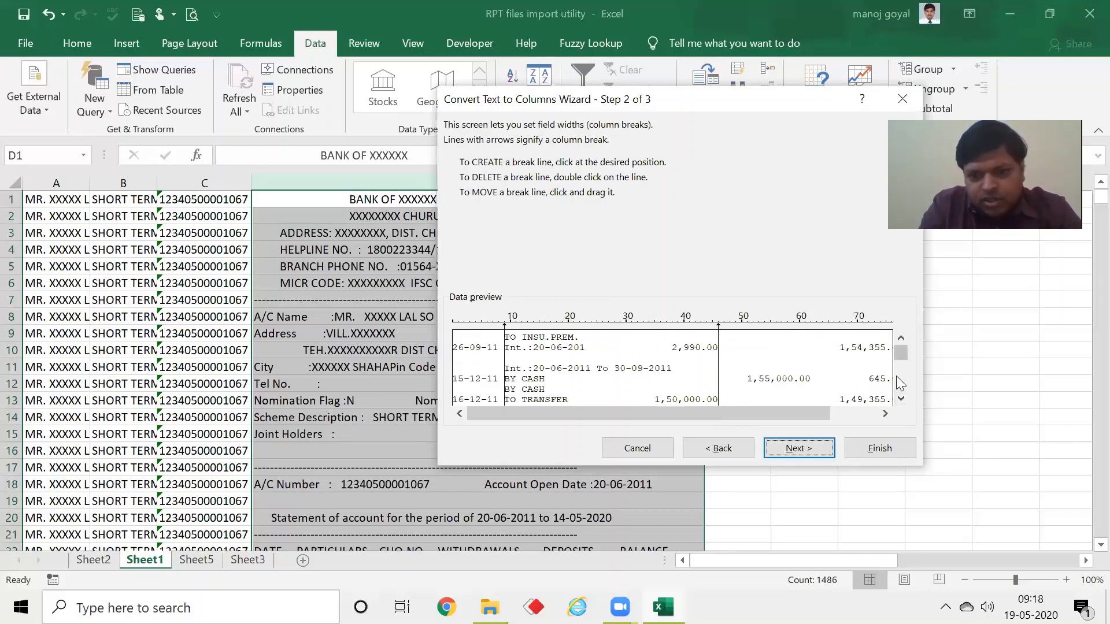
pyautogui.click(899, 340)
pyautogui.click(900, 340)
pyautogui.click(900, 340)
pyautogui.scroll(2, 898, 342)
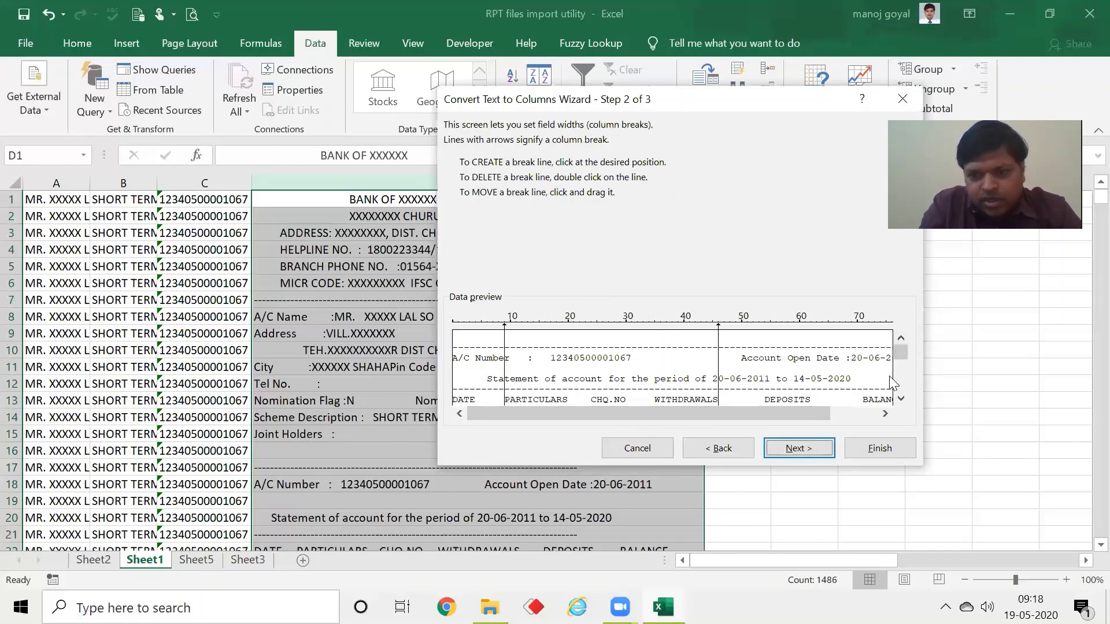
pyautogui.scroll(-2, 906, 381)
pyautogui.click(901, 340)
pyautogui.click(901, 340)
pyautogui.click(901, 340)
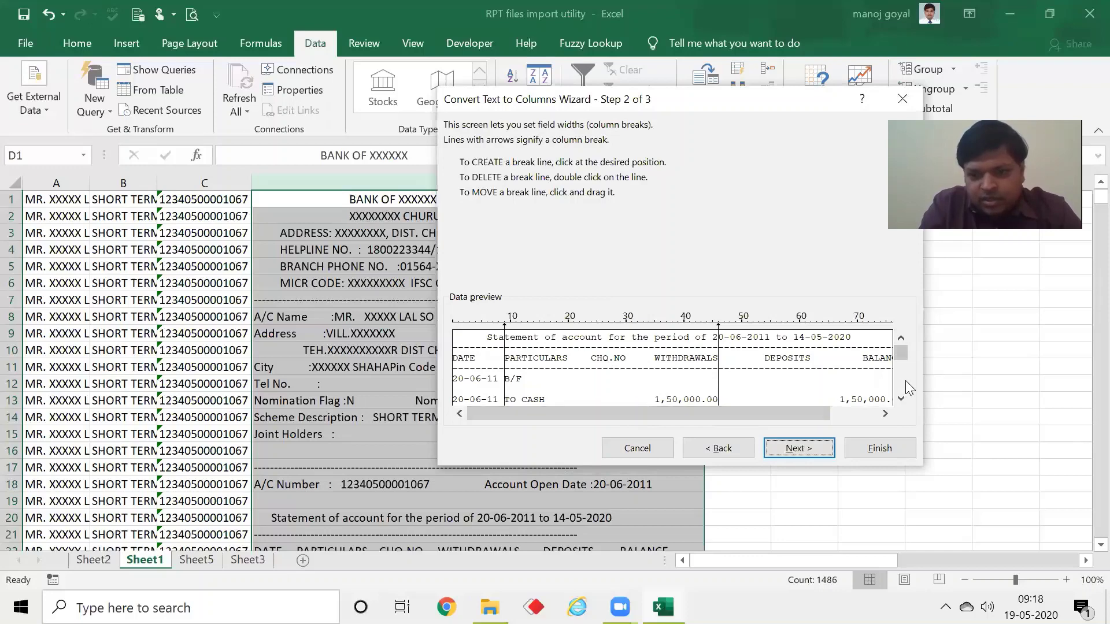
pyautogui.scroll(-3, 905, 380)
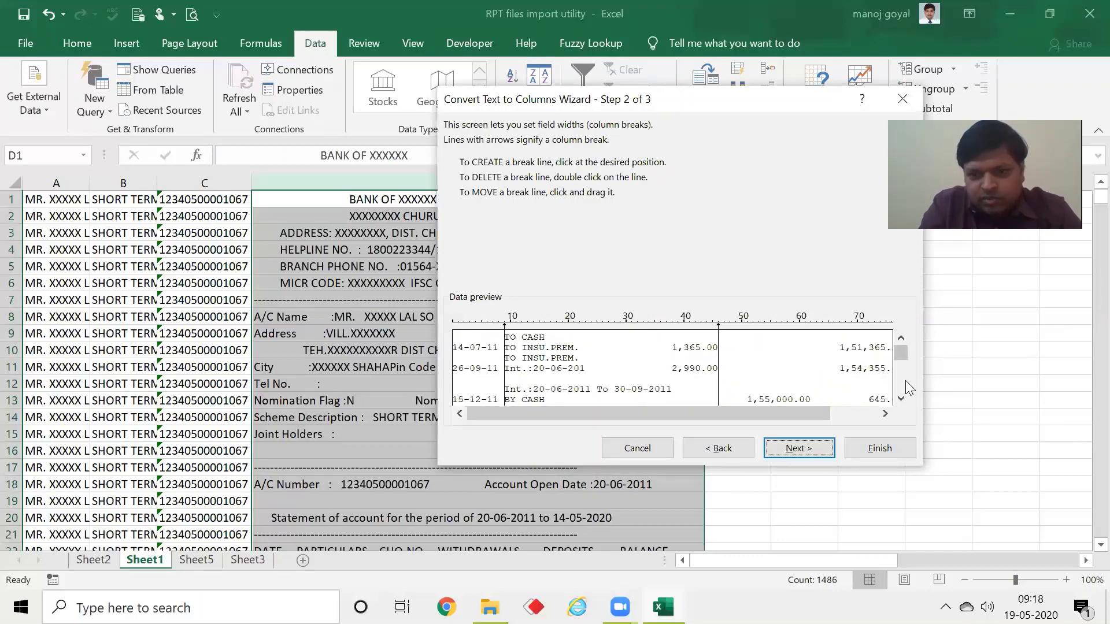
pyautogui.click(811, 401)
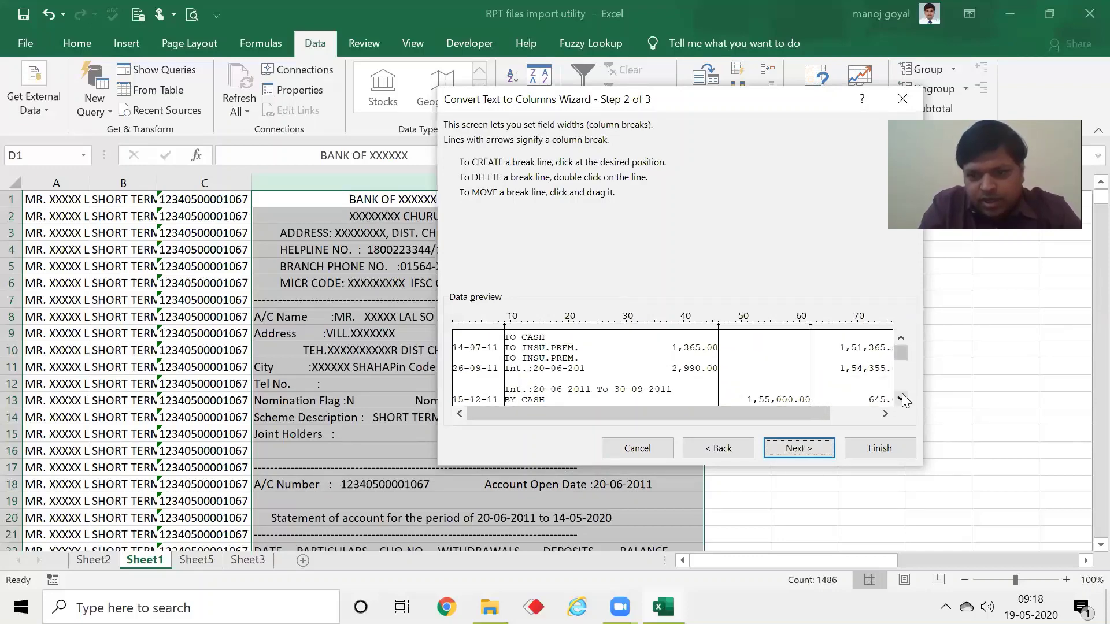
pyautogui.click(873, 415)
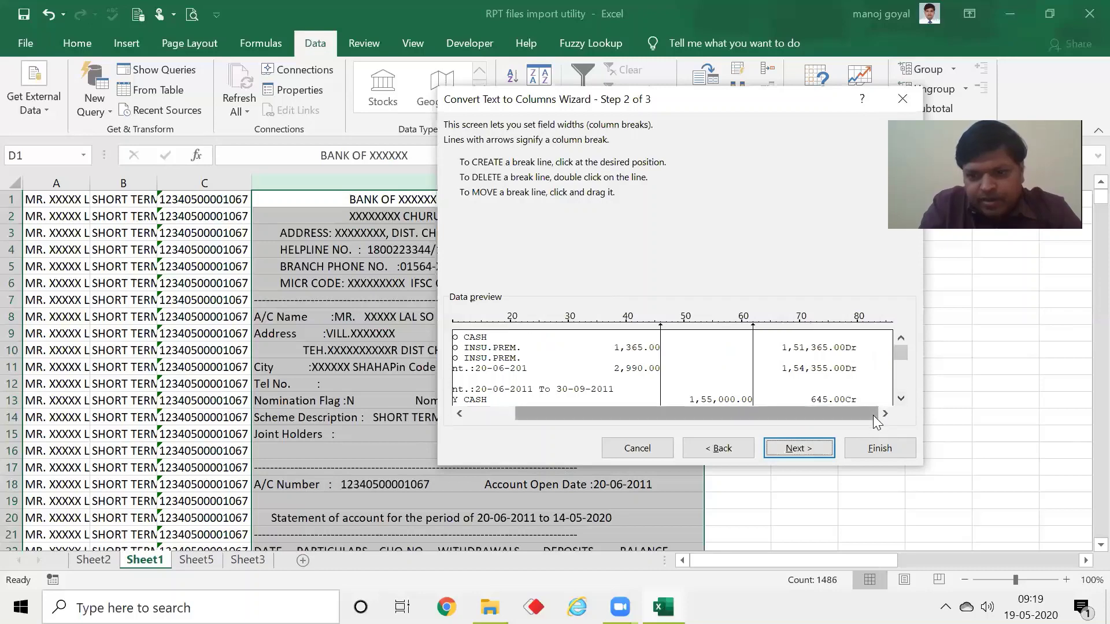
pyautogui.click(846, 373)
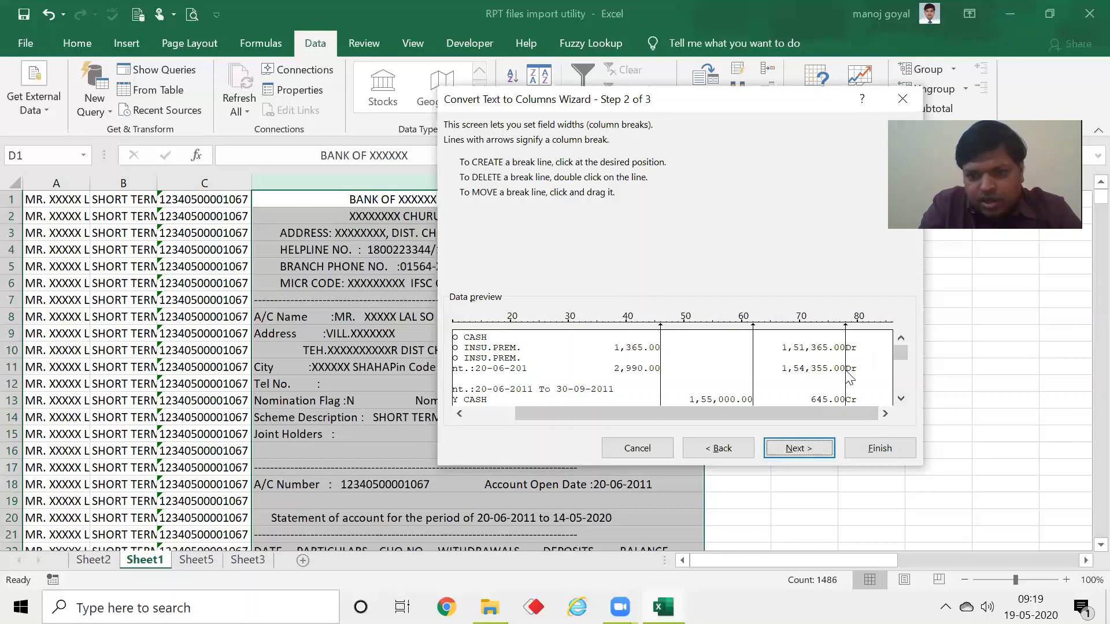
# Find a transaction line with a cheque number and add column breaks directly before and after that number
pyautogui.click(901, 399)
pyautogui.click(901, 399)
pyautogui.click(901, 399)
pyautogui.click(901, 399)
pyautogui.click(901, 399)
pyautogui.click(901, 399)
pyautogui.click(901, 399)
pyautogui.click(901, 399)
pyautogui.click(900, 399)
pyautogui.click(900, 399)
pyautogui.click(901, 399)
pyautogui.click(901, 399)
pyautogui.click(901, 399)
pyautogui.click(900, 399)
pyautogui.click(901, 399)
pyautogui.click(900, 399)
pyautogui.click(901, 399)
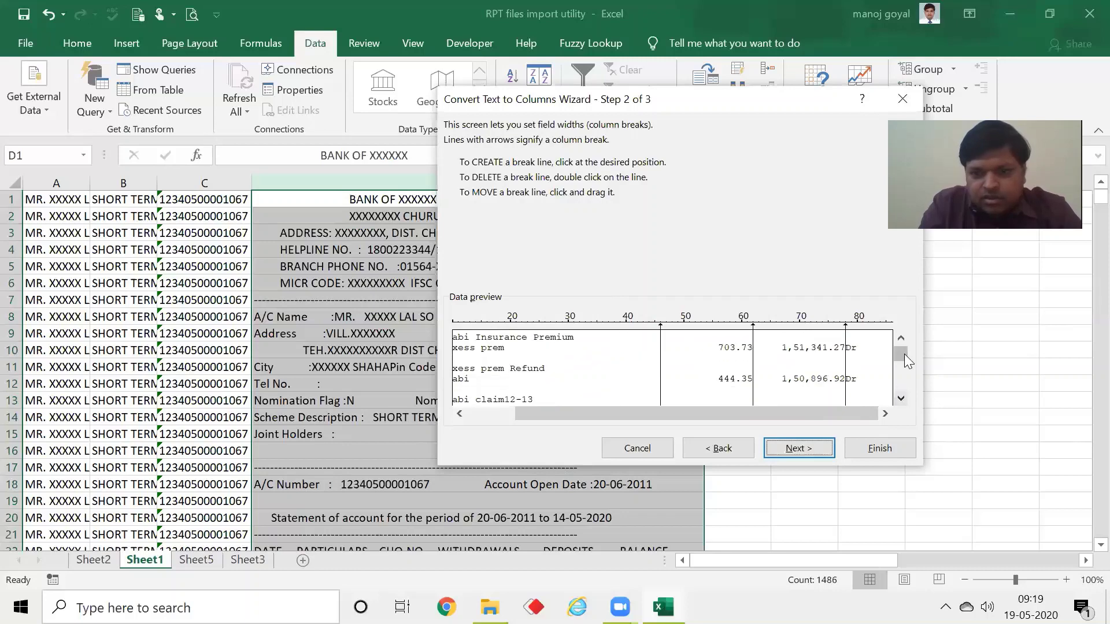
pyautogui.click(899, 340)
pyautogui.click(899, 340)
pyautogui.click(899, 340)
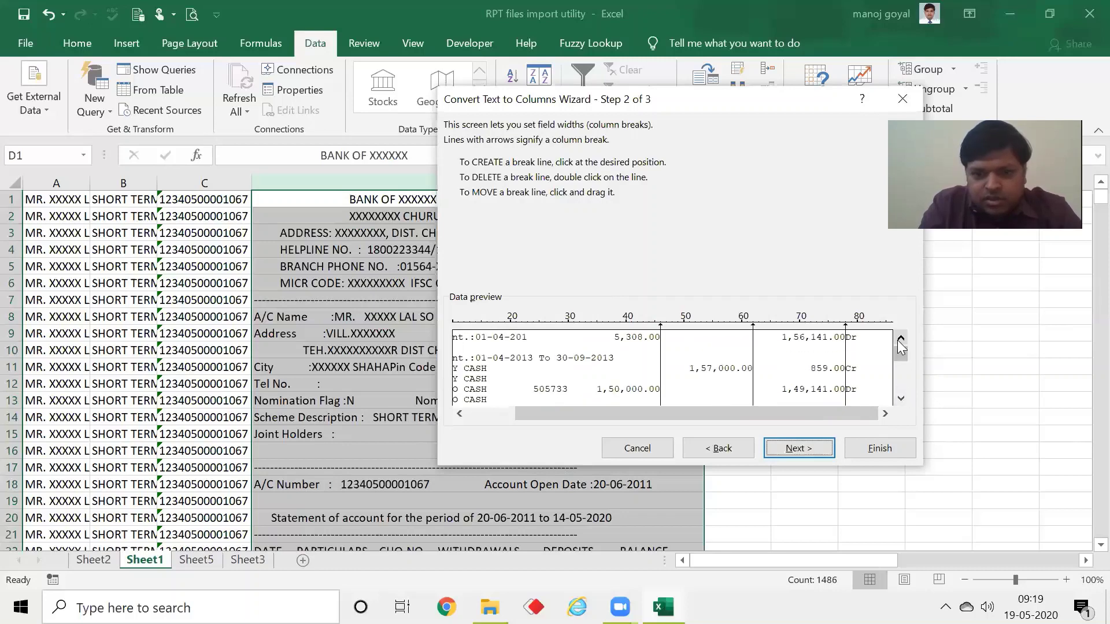
pyautogui.click(568, 390)
pyautogui.click(533, 391)
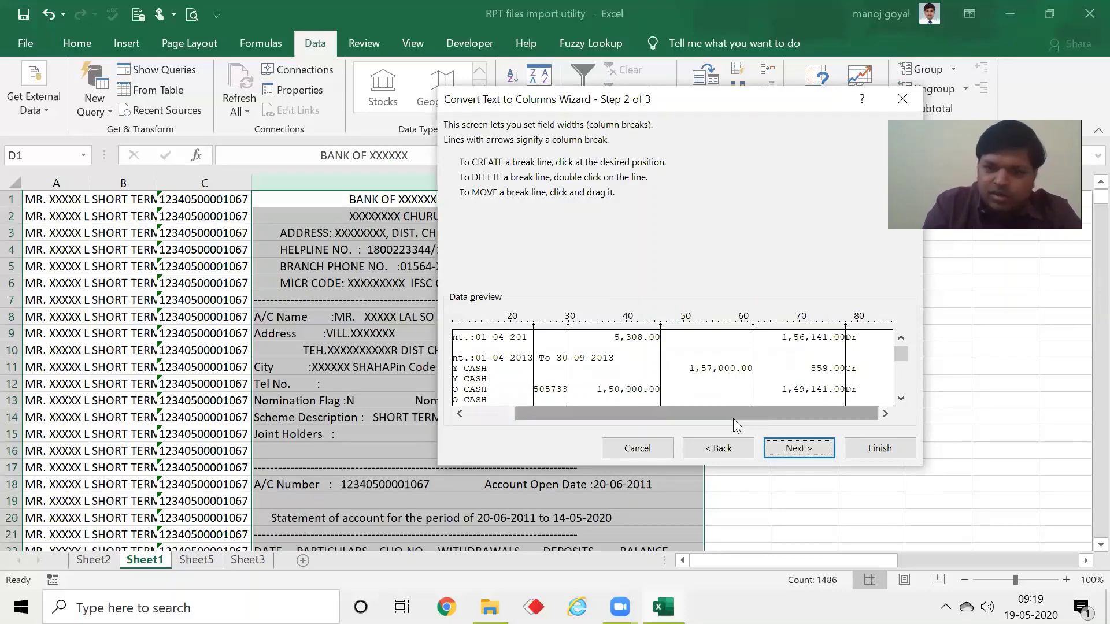
# Set the particulars and cheque number columns to Text format and finish the split with destination $D$1
pyautogui.click(813, 447)
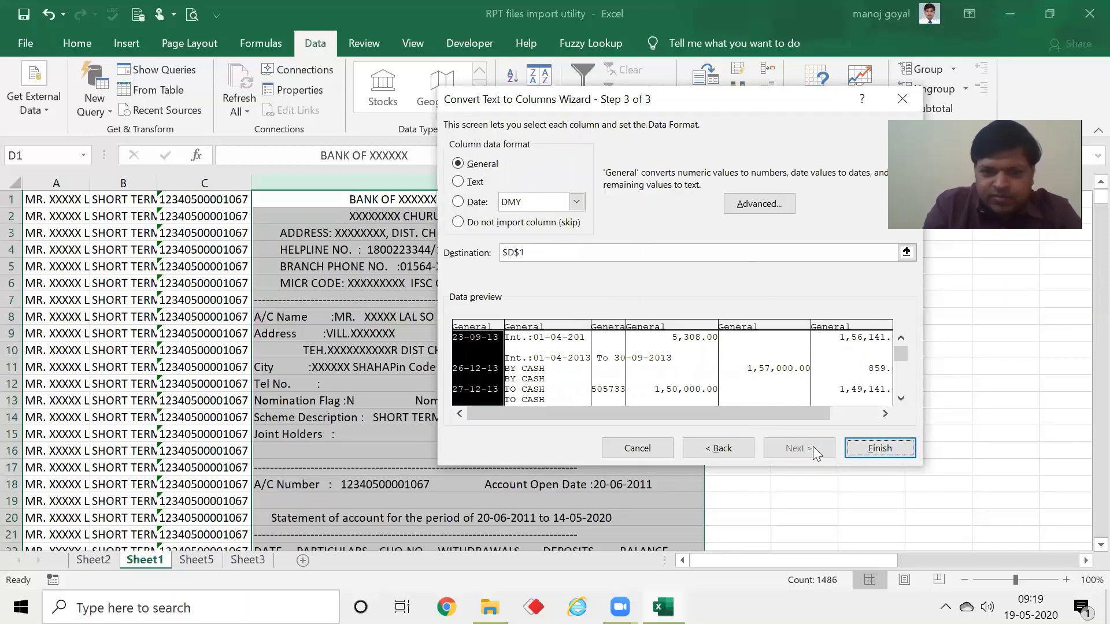
pyautogui.click(548, 347)
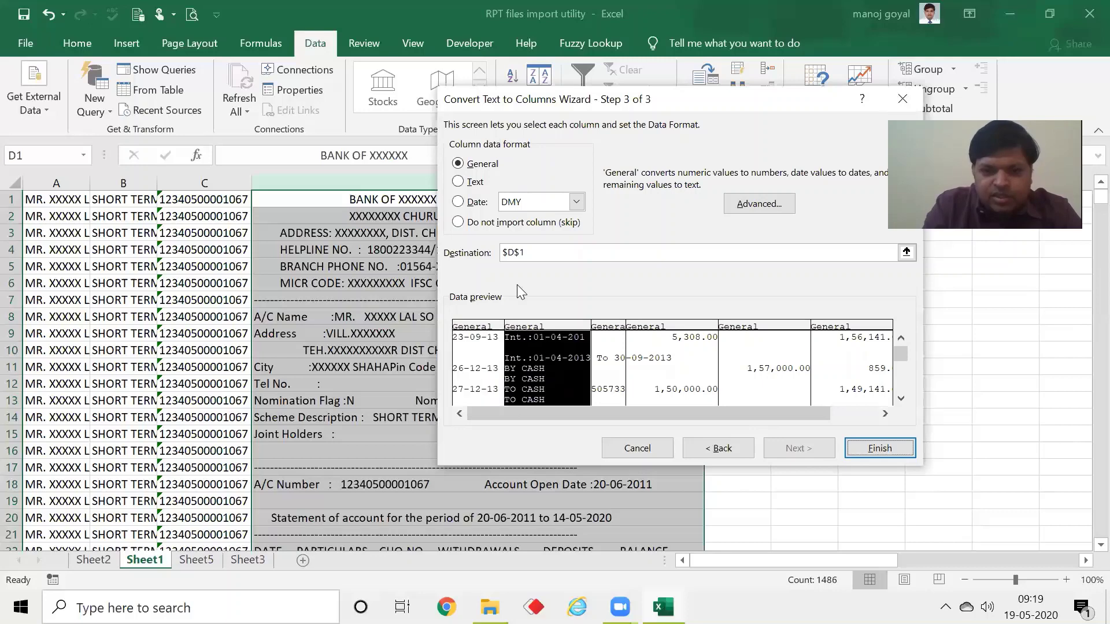
pyautogui.click(460, 183)
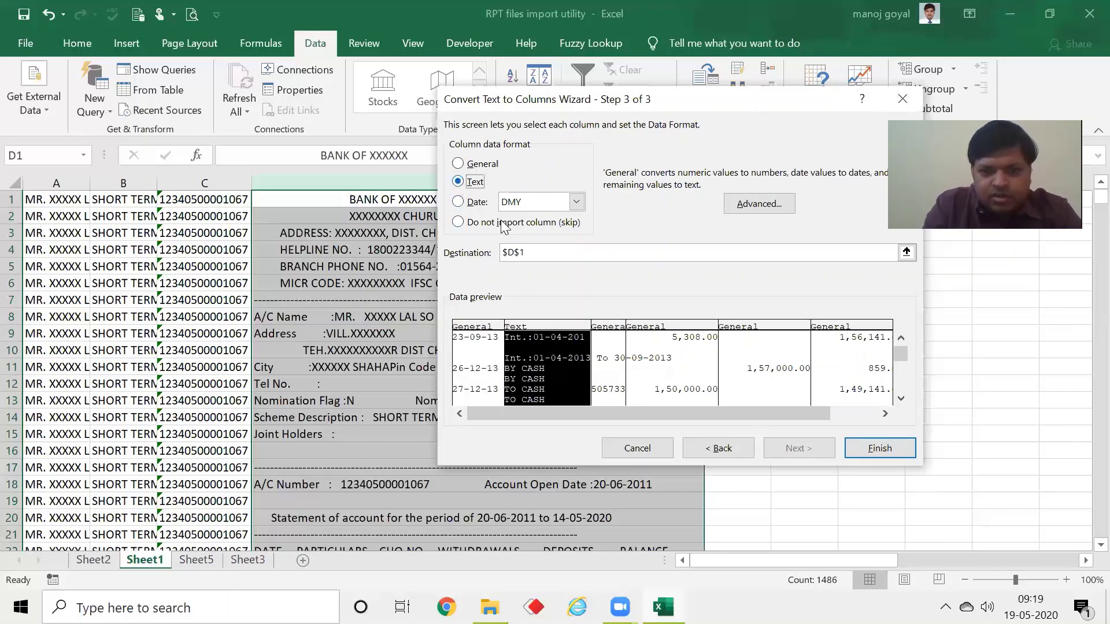
pyautogui.click(609, 345)
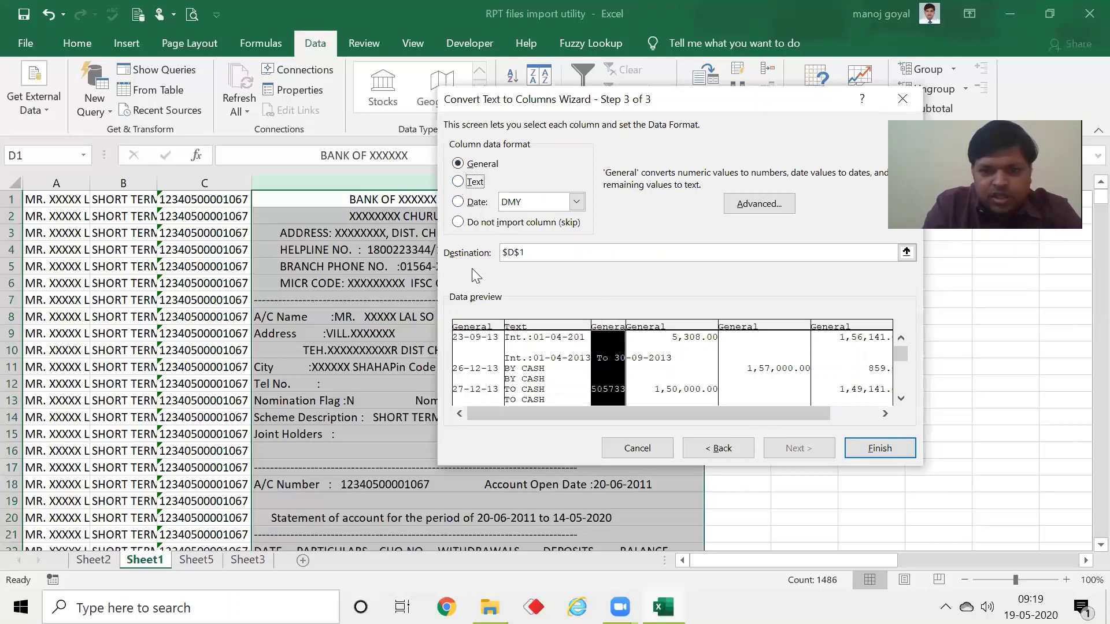
pyautogui.click(459, 182)
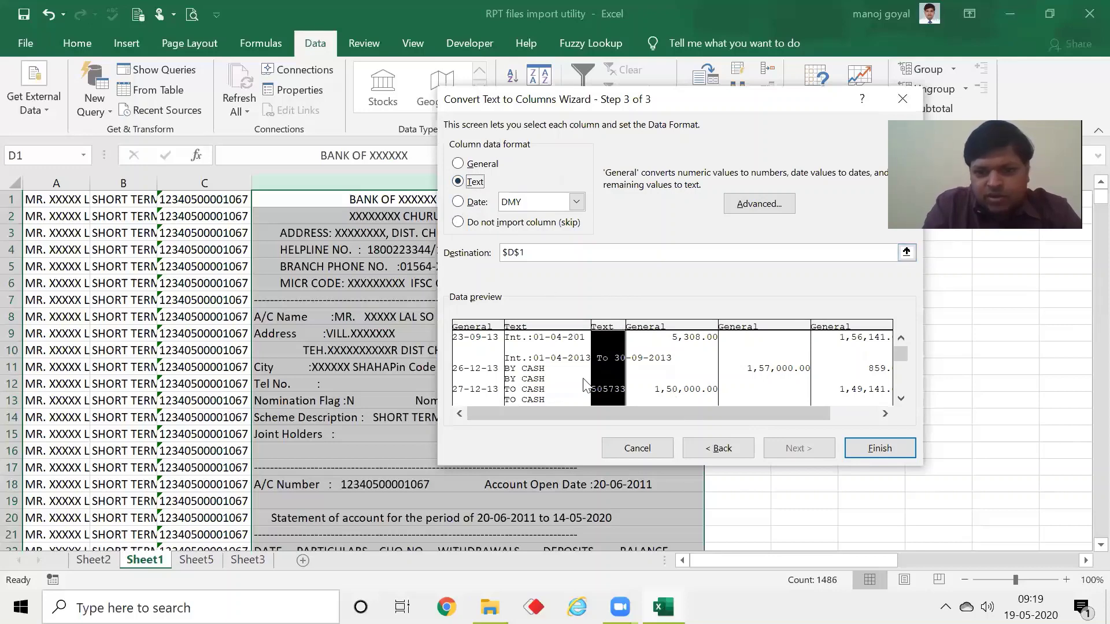
pyautogui.click(879, 449)
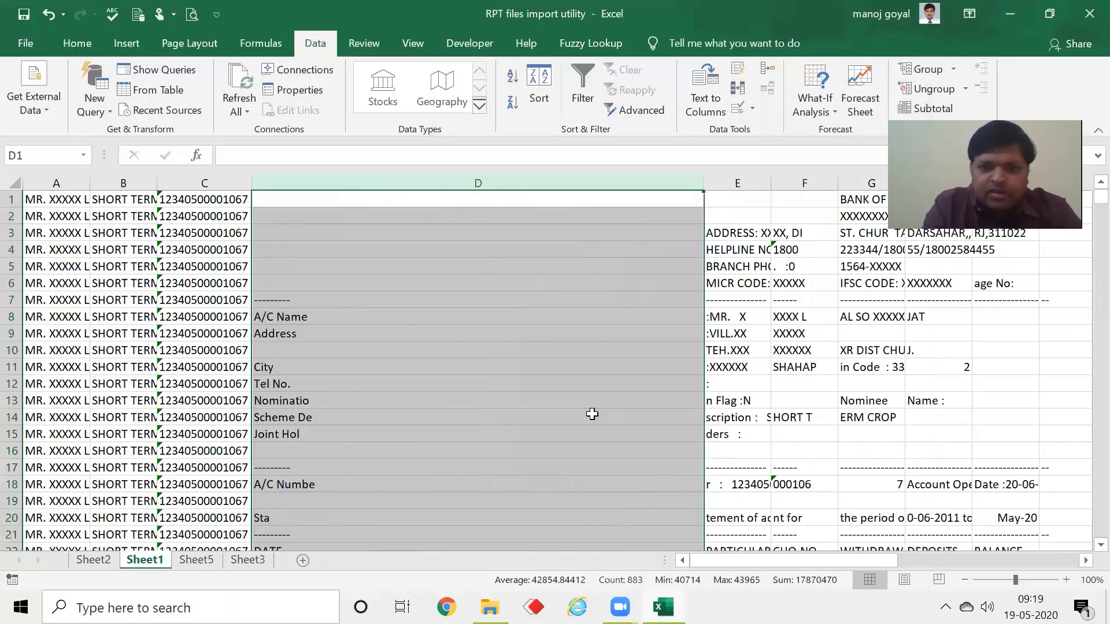
# Examine along row 12 how the statement text is distributed across the columns from D onward
pyautogui.click(496, 384)
pyautogui.press('Right')
pyautogui.press('Right')
pyautogui.press('Right')
pyautogui.press('Right')
pyautogui.press('Right')
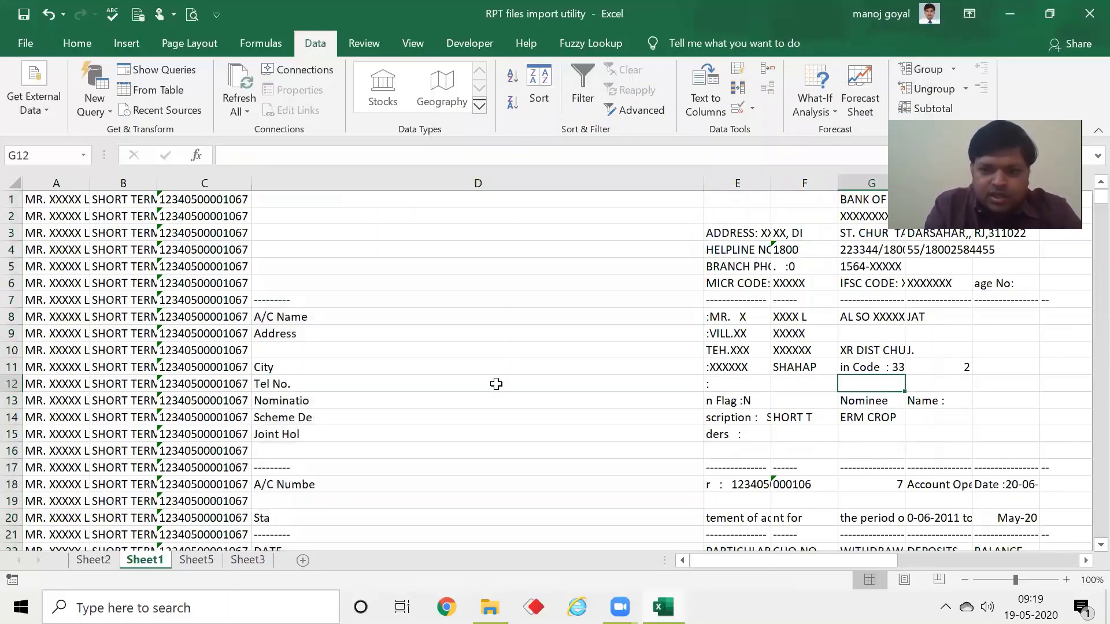
pyautogui.press('Right')
pyautogui.press('Left')
pyautogui.press('Left')
pyautogui.press('Left')
pyautogui.press('Left')
pyautogui.press('Left')
pyautogui.press('Left')
pyautogui.press('Left')
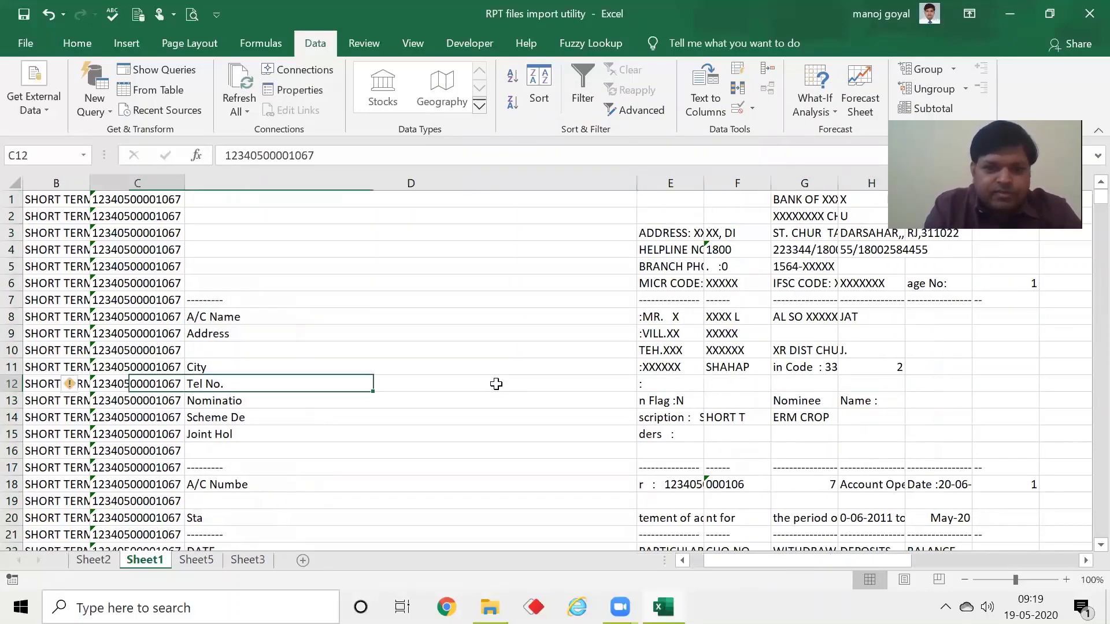
# Apply a filter to the range from D1 through the last used cell of the sheet
pyautogui.press('Right')
pyautogui.press('Up')
pyautogui.press('Up')
pyautogui.press('Up')
pyautogui.press('Up')
pyautogui.press('Up')
pyautogui.press('Up')
pyautogui.press('Up')
pyautogui.press('Up')
pyautogui.press('Up')
pyautogui.press('Up')
pyautogui.press('Up')
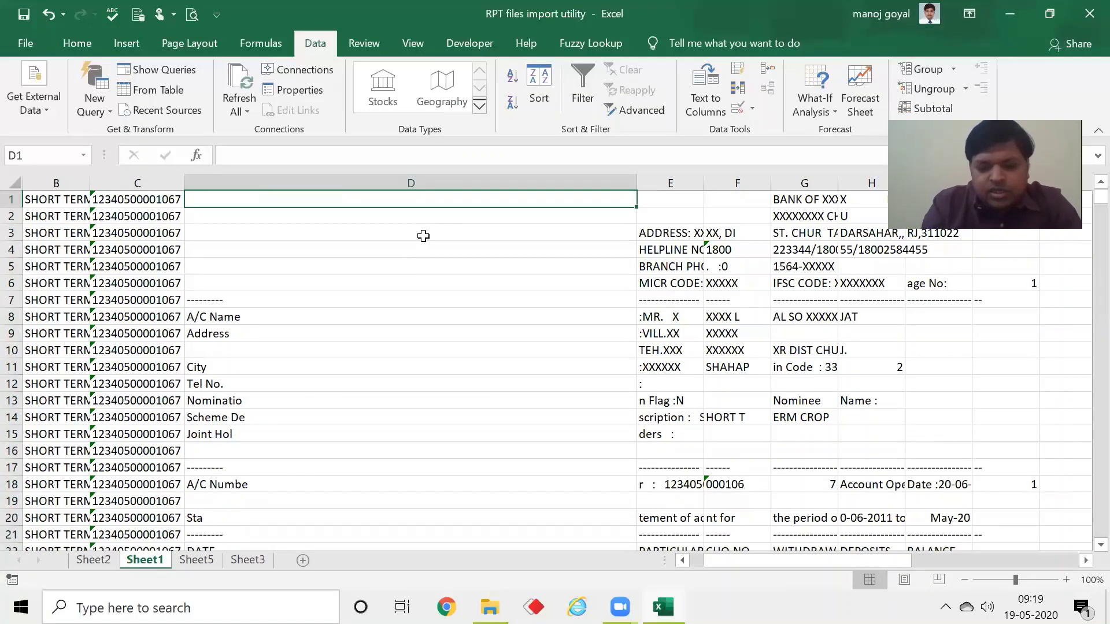
pyautogui.hotkey('ctrl', 'shift', 'End')
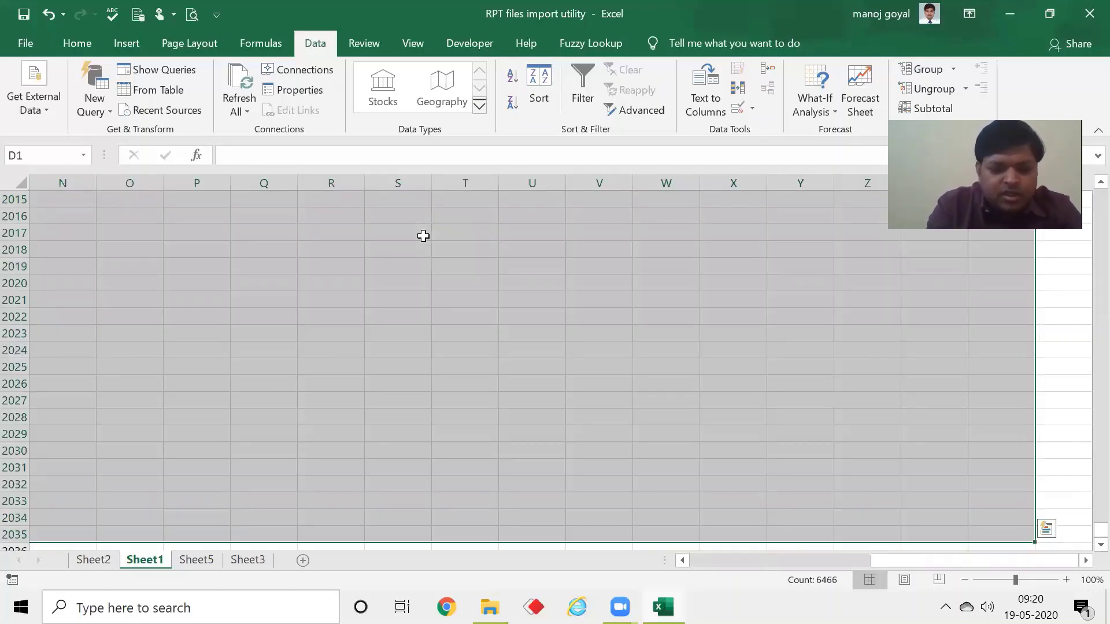
pyautogui.hotkey('alt', 'd')
pyautogui.press('f')
pyautogui.press('f')
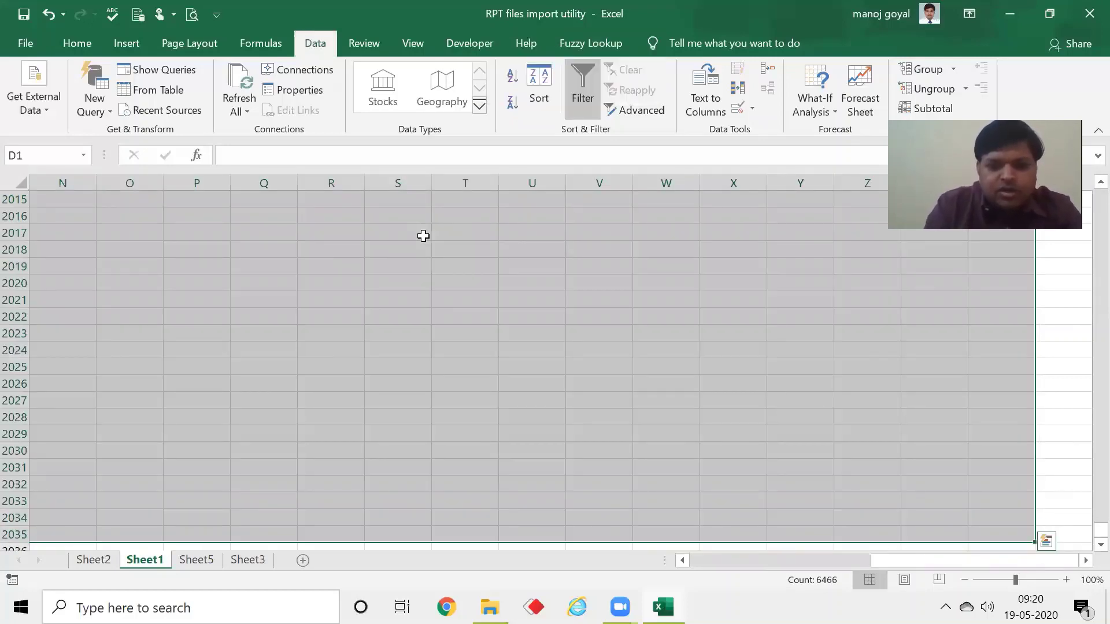
# Look over the filtered header cells in row 1 and view the date entries in column D's filter list
pyautogui.hotkey('ctrl', 'Home')
pyautogui.press('Right')
pyautogui.press('Right')
pyautogui.press('Right')
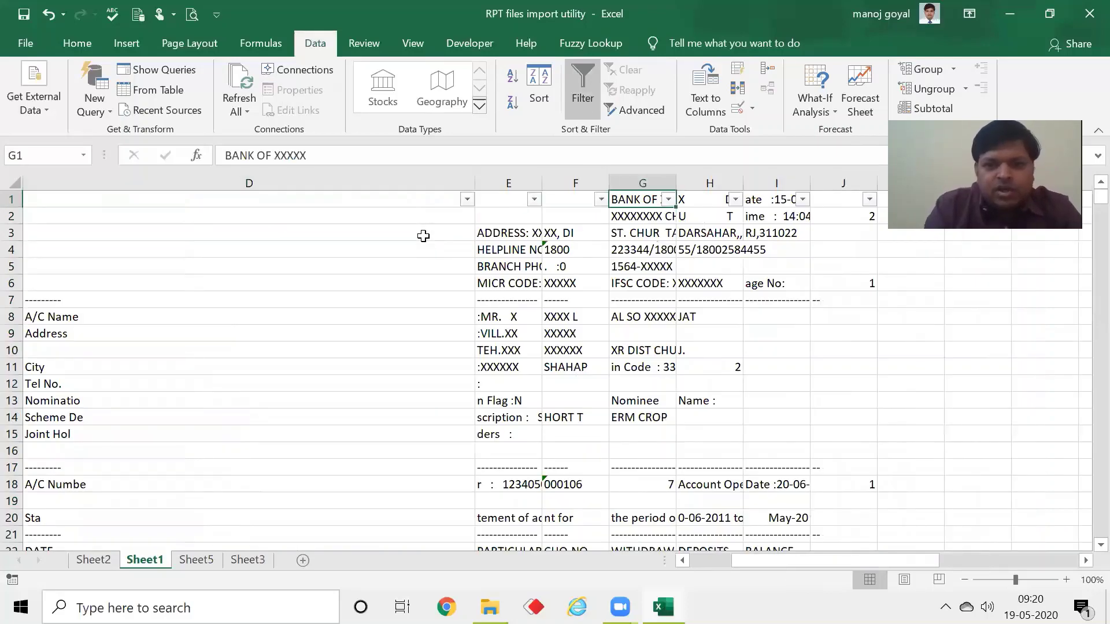
pyautogui.press('Left')
pyautogui.press('Left')
pyautogui.press('Left')
pyautogui.press('Left')
pyautogui.press('Left')
pyautogui.press('Left')
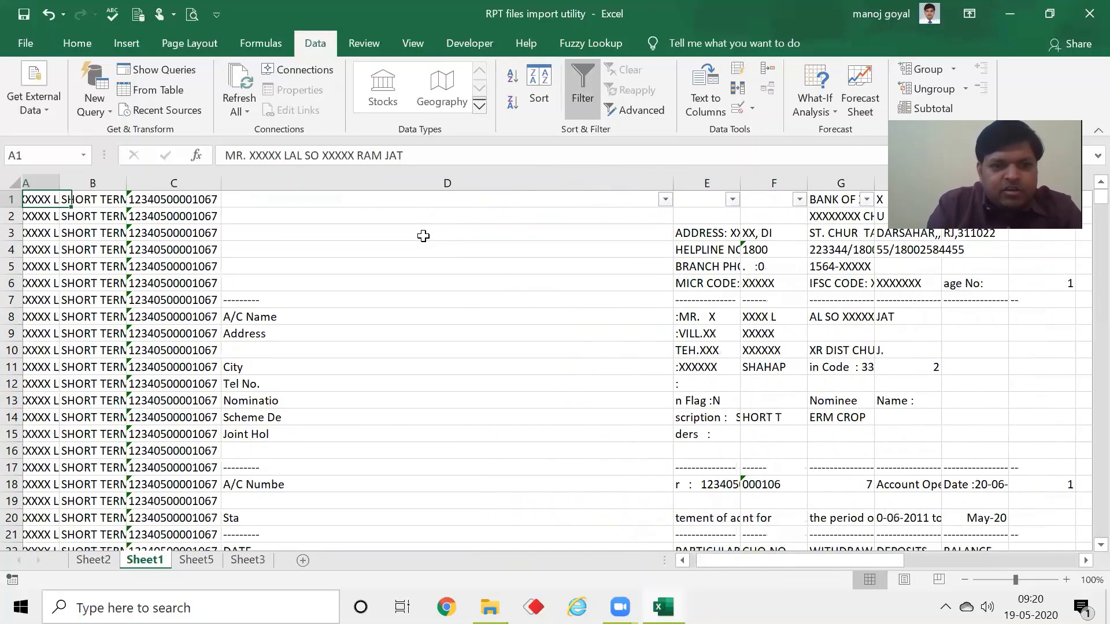
pyautogui.press('Right')
pyautogui.press('Right')
pyautogui.press('Right')
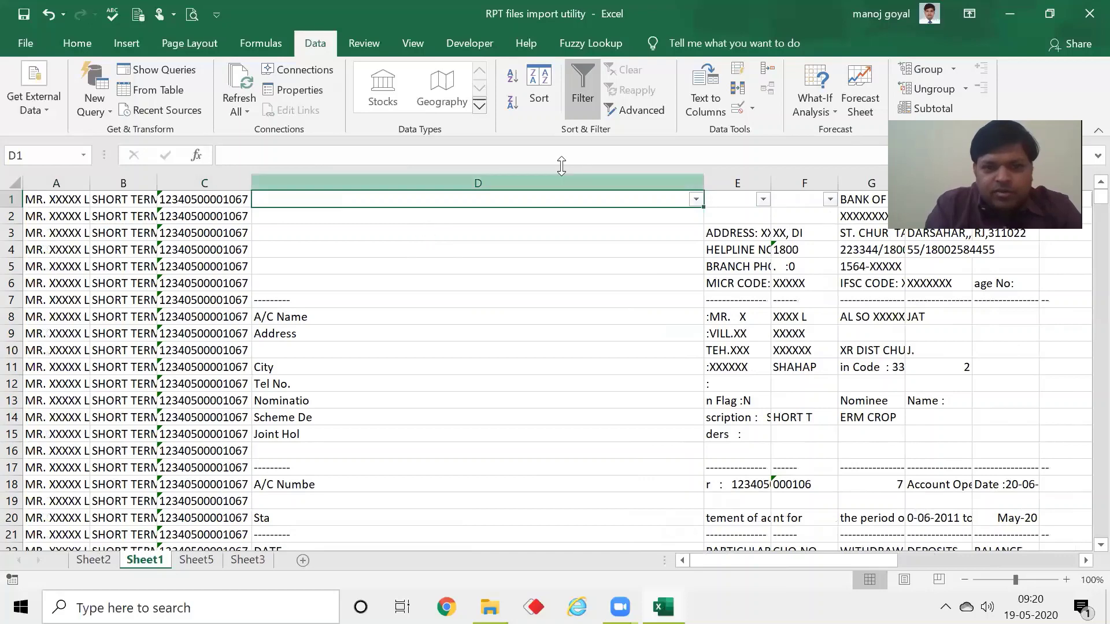
pyautogui.click(694, 200)
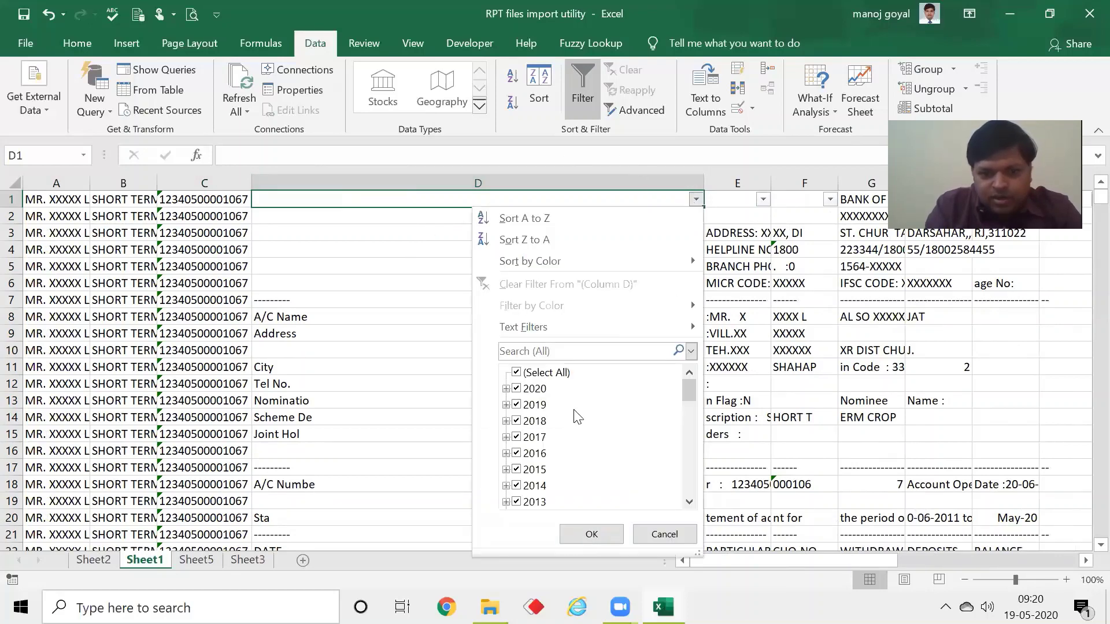
pyautogui.click(775, 362)
# Examine column D in the account header and transaction rows to see which lines carry a date
pyautogui.press('Down')
pyautogui.press('Down')
pyautogui.press('Down')
pyautogui.press('Down')
pyautogui.press('Down')
pyautogui.press('Down')
pyautogui.press('Down')
pyautogui.press('Down')
pyautogui.press('Down')
pyautogui.press('Down')
pyautogui.press('Down')
pyautogui.press('Down')
pyautogui.press('Down')
pyautogui.press('Down')
pyautogui.press('Down')
pyautogui.press('Down')
pyautogui.press('Down')
pyautogui.press('Down')
pyautogui.press('Down')
pyautogui.press('Down')
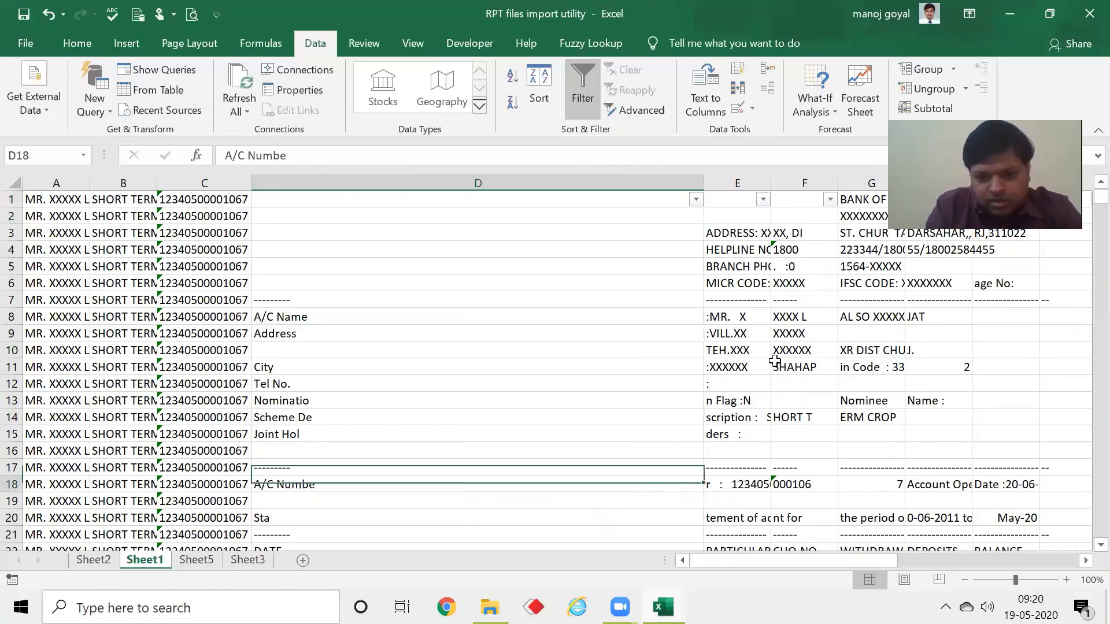
pyautogui.press('Down')
pyautogui.press('Down')
pyautogui.press('Down')
pyautogui.press('Down')
pyautogui.press('Down')
pyautogui.press('Down')
pyautogui.press('Down')
pyautogui.press('Down')
pyautogui.press('Down')
pyautogui.press('Down')
pyautogui.press('Down')
pyautogui.press('Down')
pyautogui.press('Down')
pyautogui.press('Down')
pyautogui.press('Up')
pyautogui.press('Up')
pyautogui.press('Up')
pyautogui.press('Up')
pyautogui.press('Up')
pyautogui.press('Up')
pyautogui.press('Up')
pyautogui.press('Up')
pyautogui.press('Up')
pyautogui.press('Up')
pyautogui.press('Up')
pyautogui.press('Up')
pyautogui.press('Up')
pyautogui.press('Up')
pyautogui.press('Up')
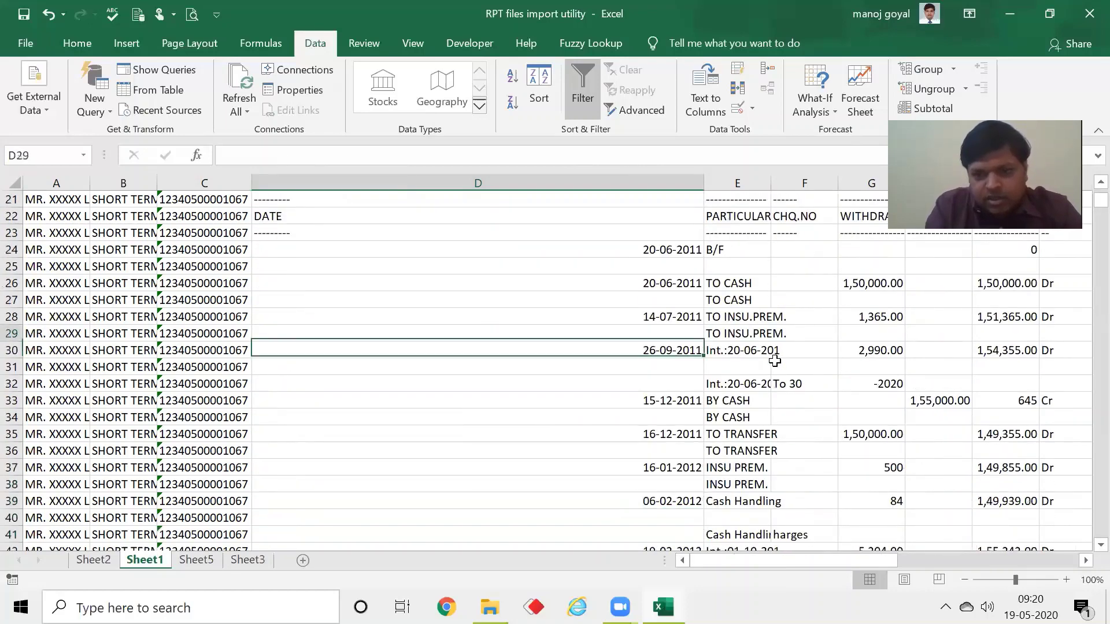
# Check the withdrawal and balance amounts in columns G and I for the transactions in rows 26 to 33
pyautogui.press('Right')
pyautogui.press('Right')
pyautogui.press('Right')
pyautogui.press('Right')
pyautogui.press('Right')
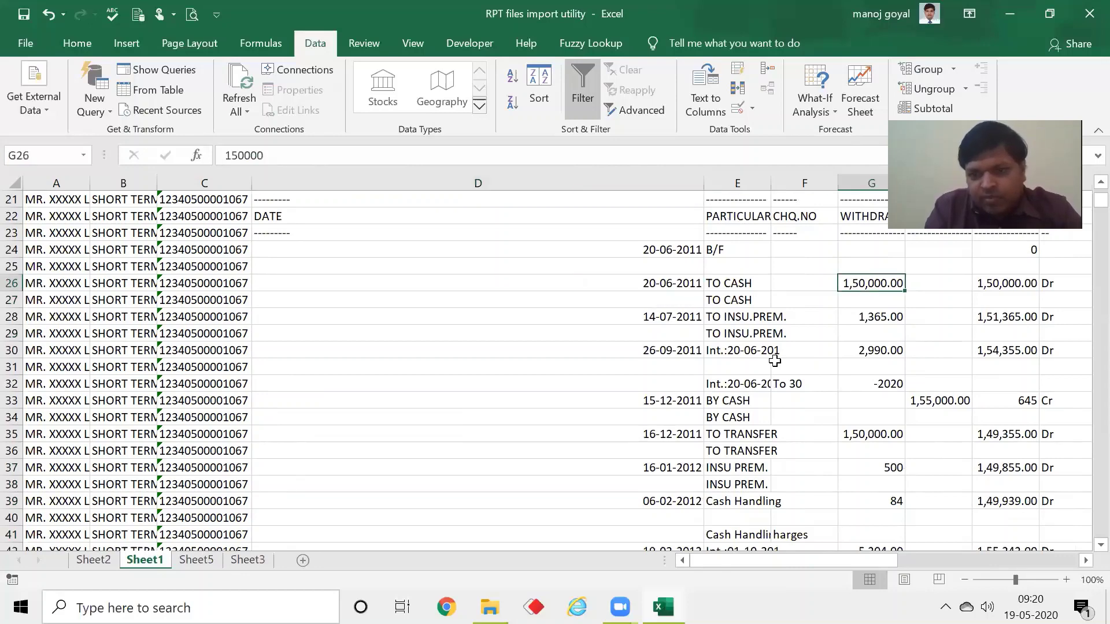
pyautogui.press('Down')
pyautogui.press('Down')
pyautogui.press('Down')
pyautogui.press('Down')
pyautogui.press('Down')
pyautogui.press('Down')
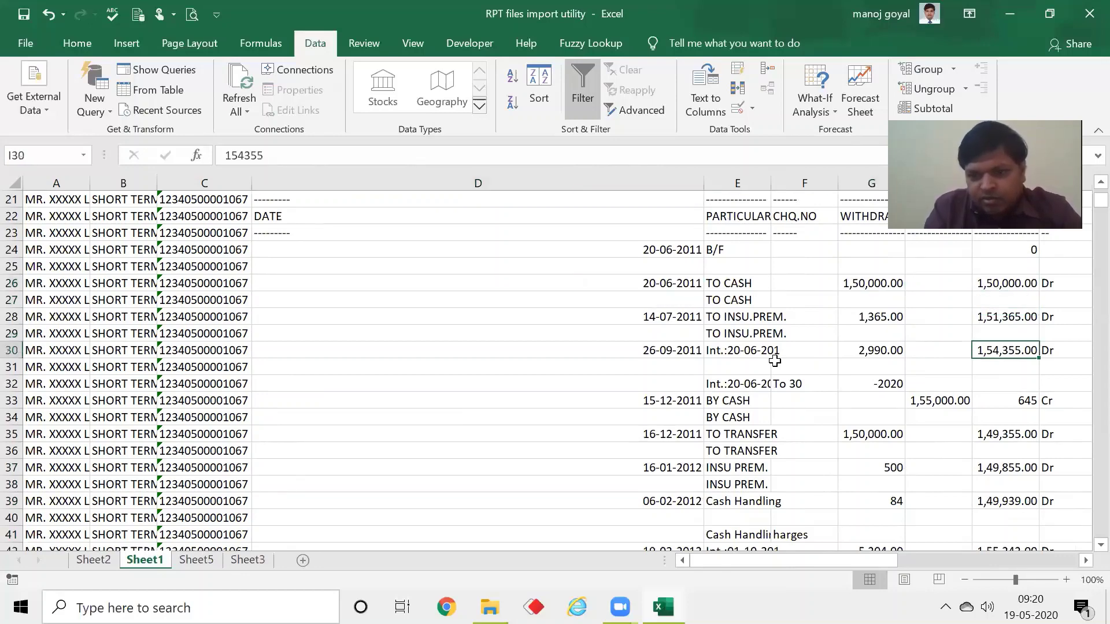
pyautogui.press('Down')
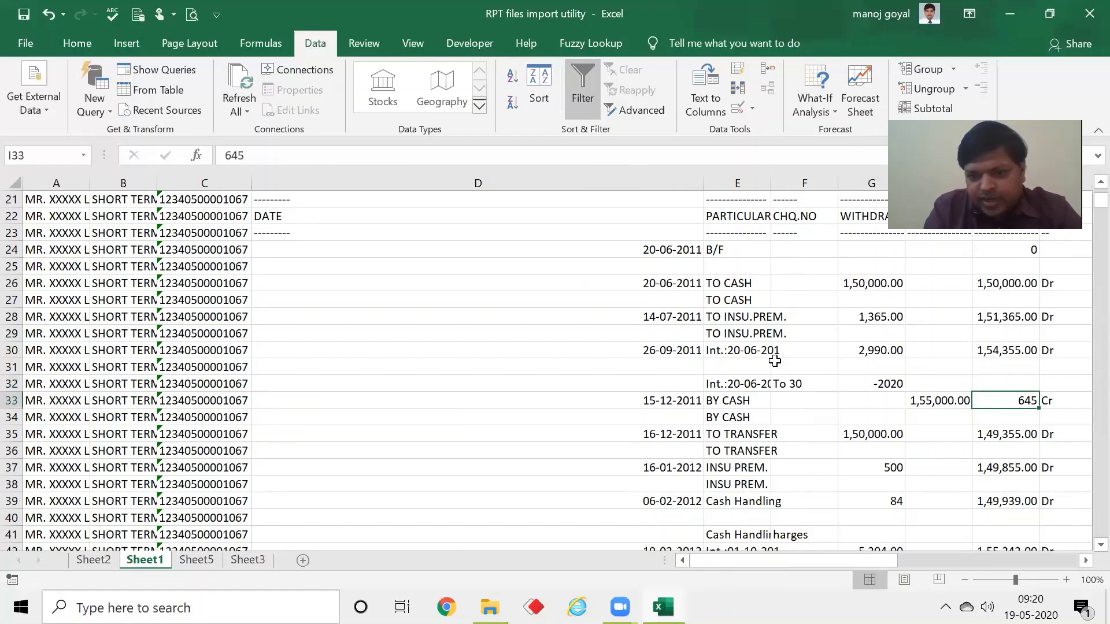
# Check the particulars in column E for the BY CASH entries in rows 33 and 34
pyautogui.press('Left')
pyautogui.press('Left')
pyautogui.press('Left')
pyautogui.press('Left')
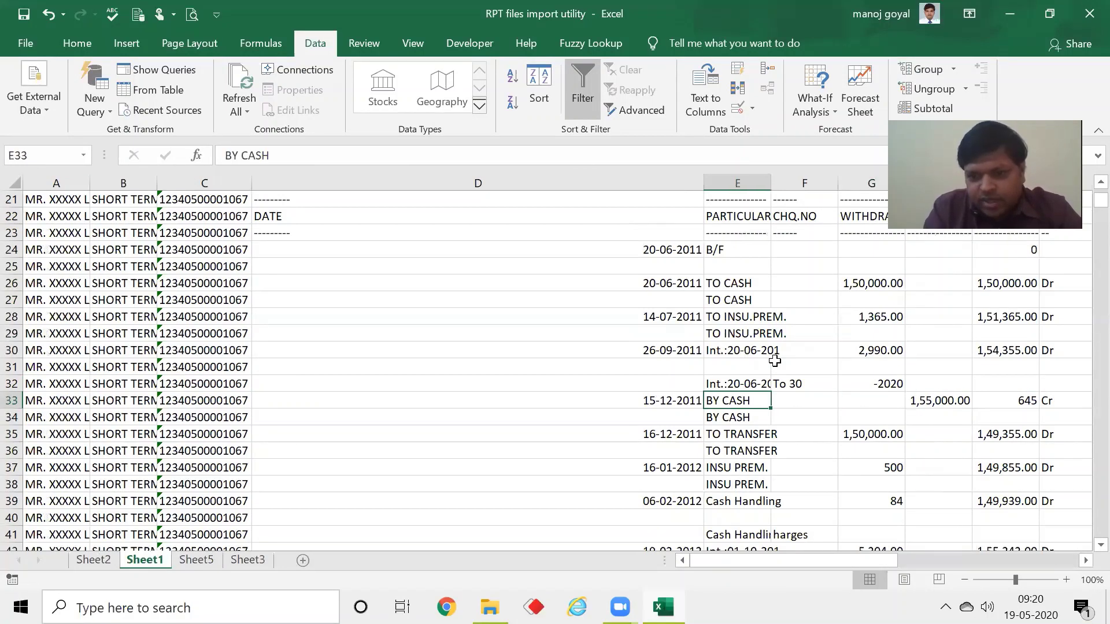
pyautogui.press('Down')
pyautogui.press('Right')
pyautogui.press('Left')
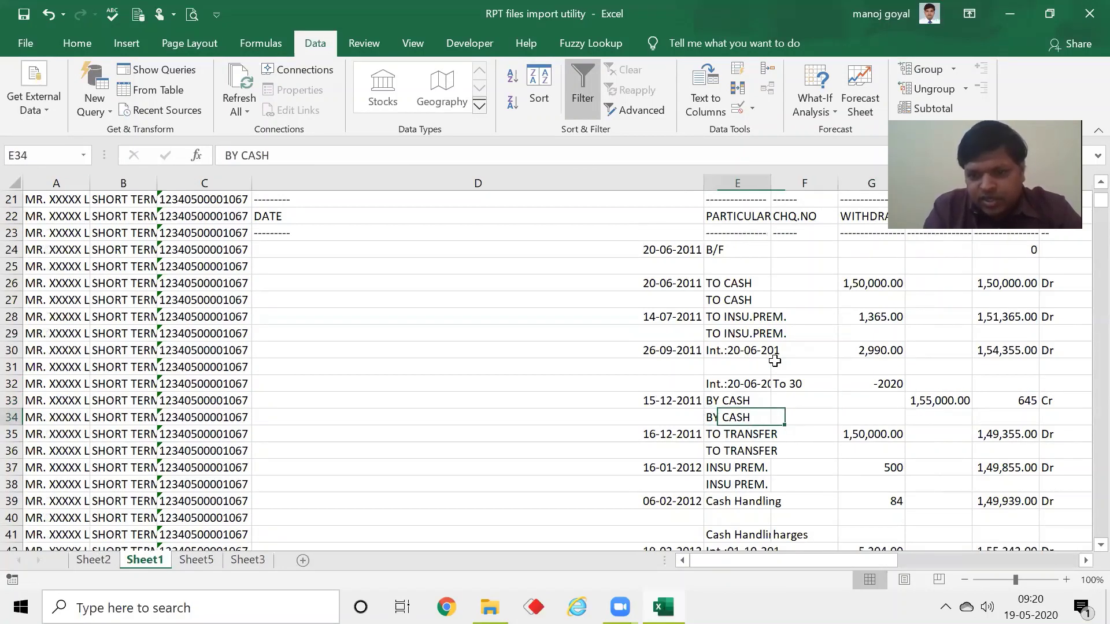
# Filter column D to hide every dated row by excluding the years 2020 through 2011
pyautogui.press('Up')
pyautogui.press('Up')
pyautogui.press('Up')
pyautogui.press('Up')
pyautogui.press('Up')
pyautogui.press('Up')
pyautogui.press('Up')
pyautogui.press('Up')
pyautogui.press('Up')
pyautogui.press('Up')
pyautogui.press('Up')
pyautogui.press('Up')
pyautogui.press('Up')
pyautogui.press('Up')
pyautogui.press('Up')
pyautogui.press('Up')
pyautogui.press('Up')
pyautogui.press('Up')
pyautogui.press('Up')
pyautogui.press('Up')
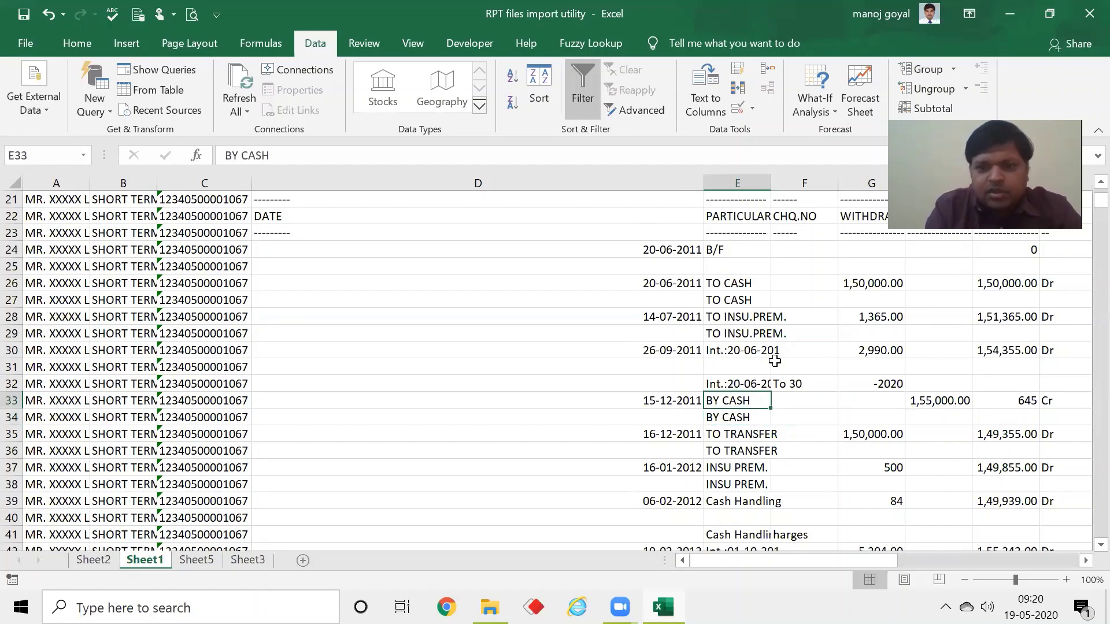
pyautogui.press('Up')
pyautogui.press('Up')
pyautogui.press('Up')
pyautogui.press('Up')
pyautogui.press('Up')
pyautogui.press('Up')
pyautogui.press('Up')
pyautogui.press('Up')
pyautogui.press('Up')
pyautogui.press('Up')
pyautogui.press('Up')
pyautogui.press('Up')
pyautogui.press('Up')
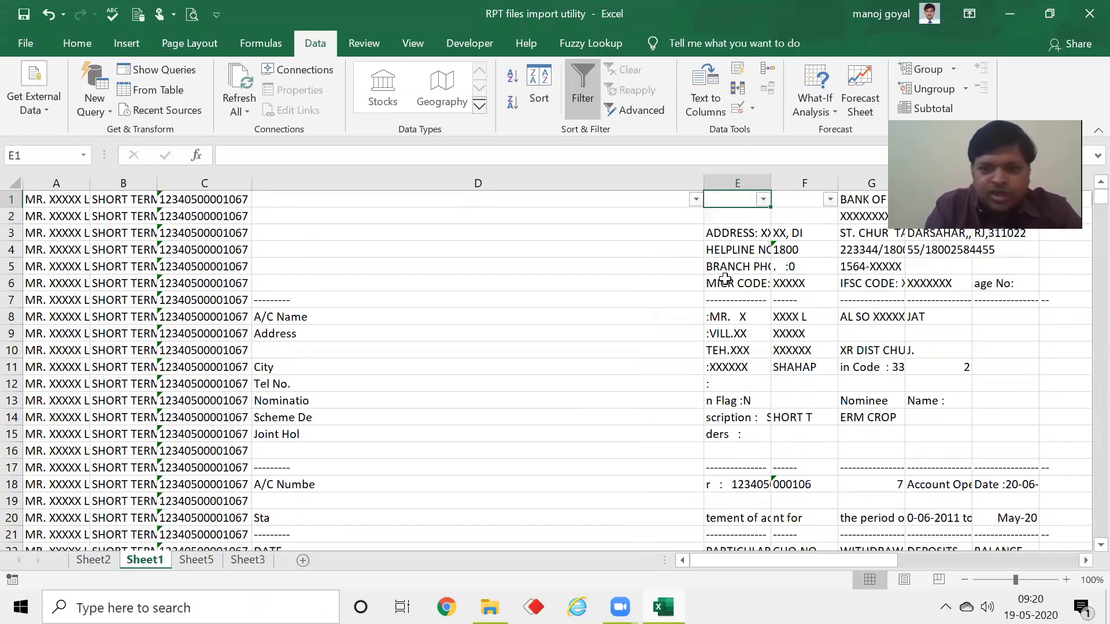
pyautogui.click(696, 200)
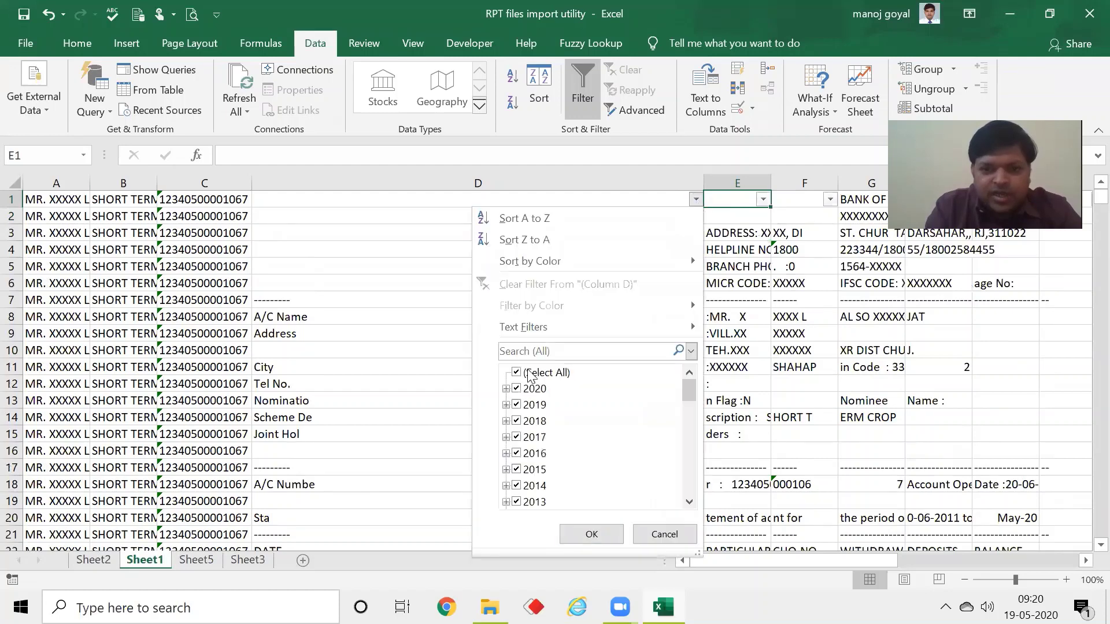
pyautogui.click(518, 389)
pyautogui.press('Down')
pyautogui.press('space')
pyautogui.press('Down')
pyautogui.press('space')
pyautogui.press('Down')
pyautogui.press('space')
pyautogui.press('Down')
pyautogui.press('space')
pyautogui.press('Down')
pyautogui.press('space')
pyautogui.press('Down')
pyautogui.press('space')
pyautogui.press('Down')
pyautogui.press('Down')
pyautogui.press('space')
pyautogui.press('Down')
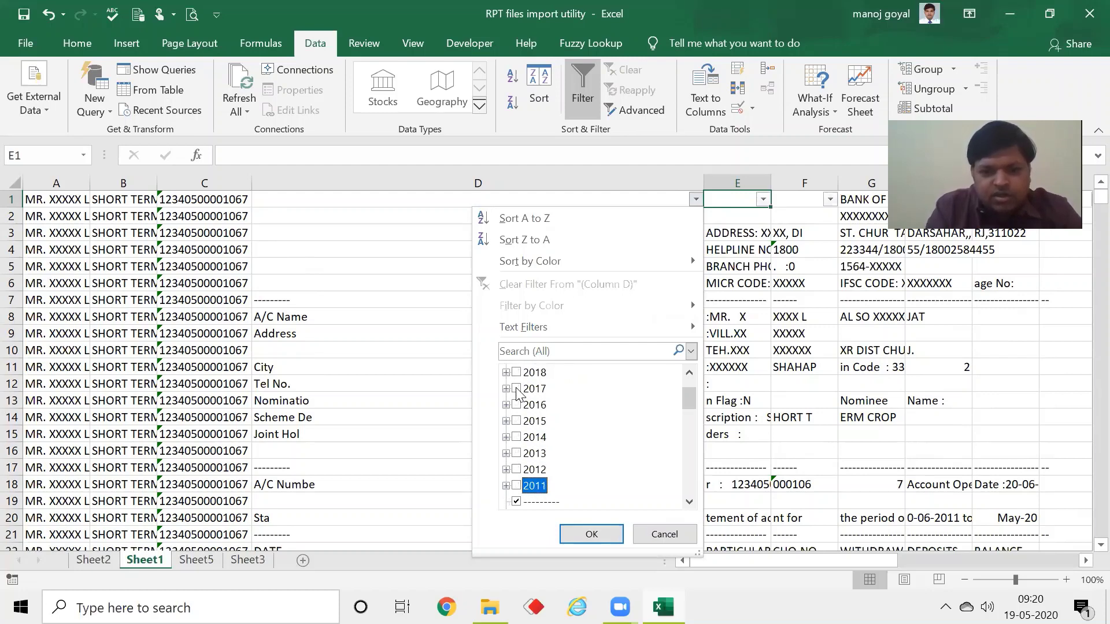
pyautogui.press('Return')
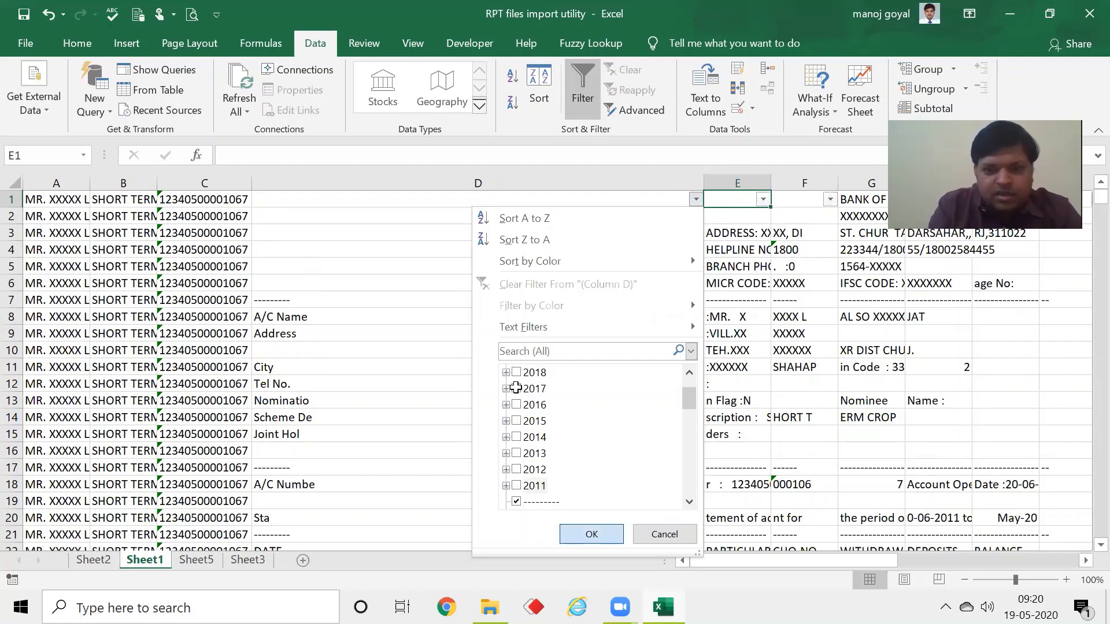
# Delete the entire sheet rows of the filtered non-date records, using only the visible cells in column C from C2 to the last row
pyautogui.press('Left')
pyautogui.press('Left')
pyautogui.press('Down')
pyautogui.hotkey('ctrl', 'shift', 'Down')
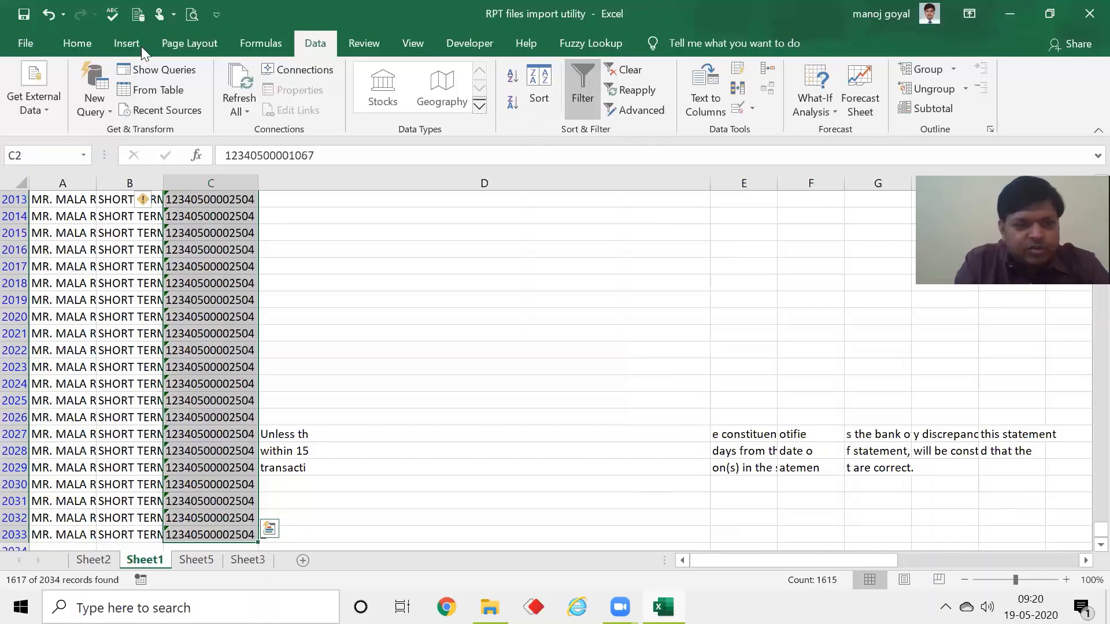
pyautogui.click(76, 47)
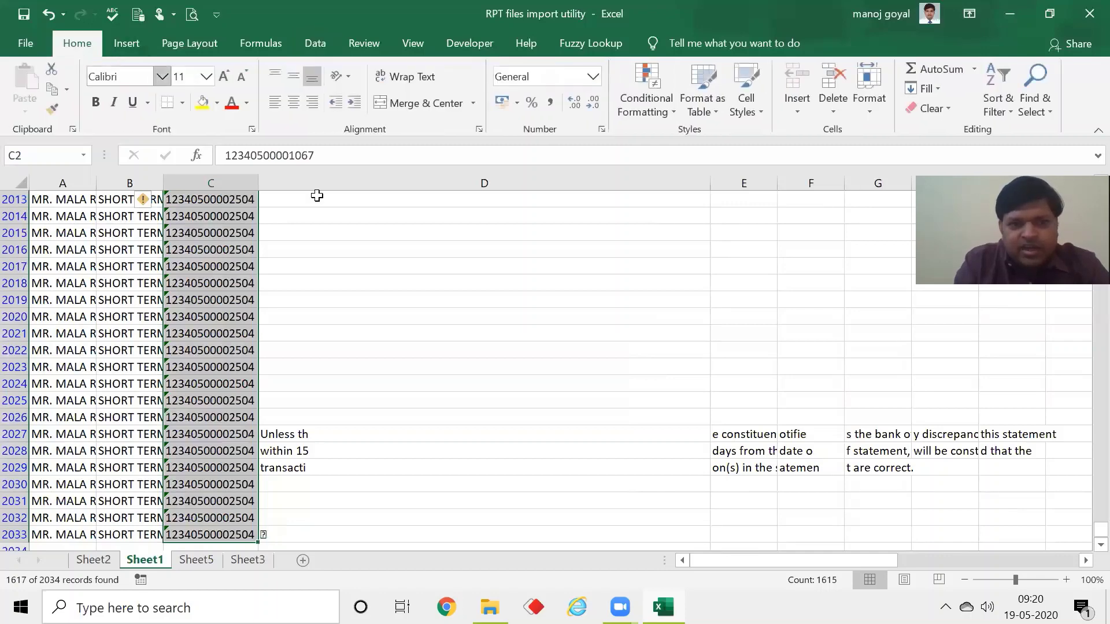
pyautogui.click(1044, 109)
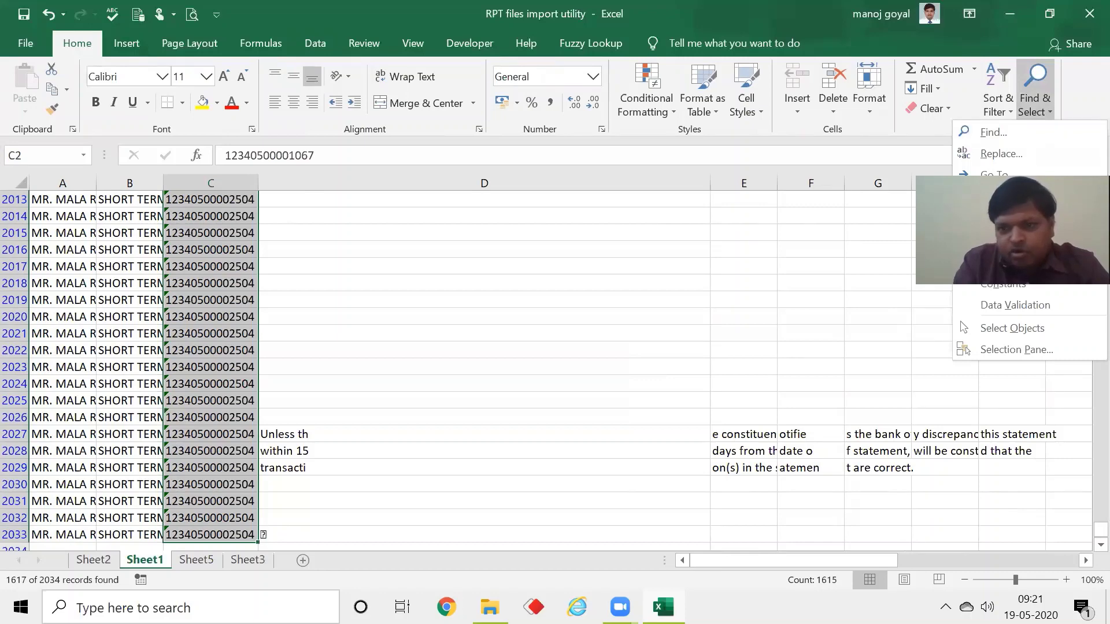
pyautogui.click(1009, 196)
pyautogui.click(720, 307)
pyautogui.click(684, 411)
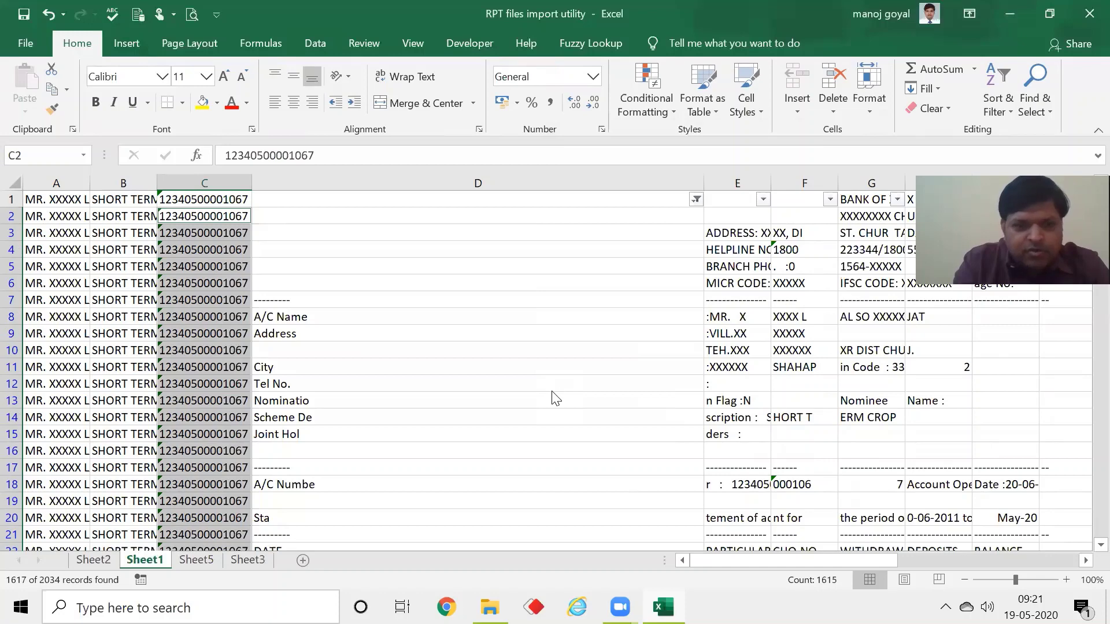
pyautogui.hotkey('ctrl', '-')
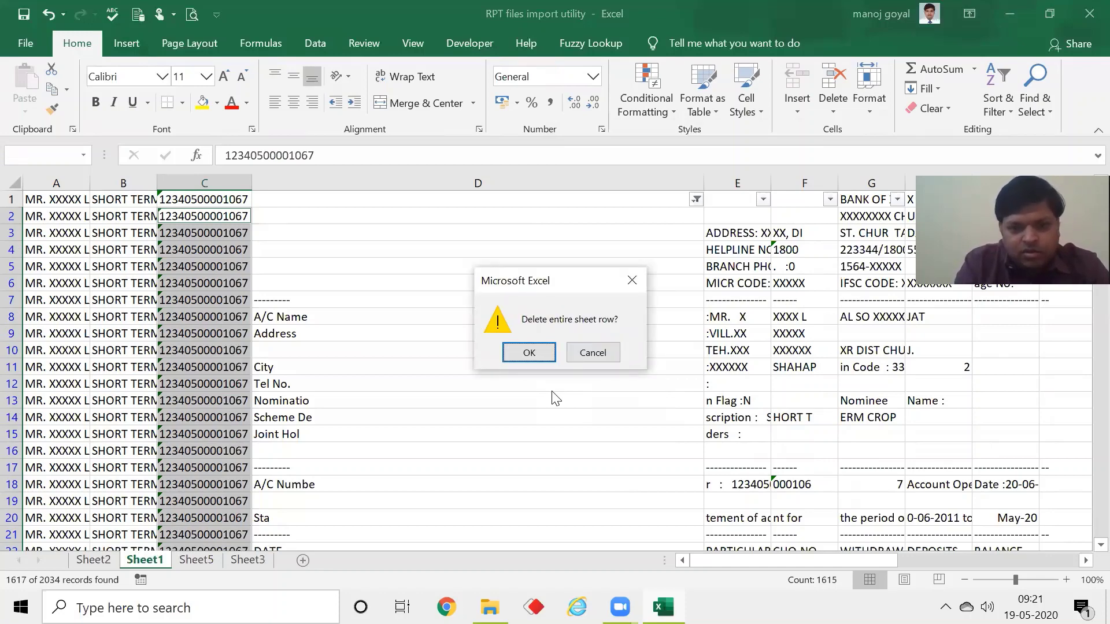
pyautogui.press('Return')
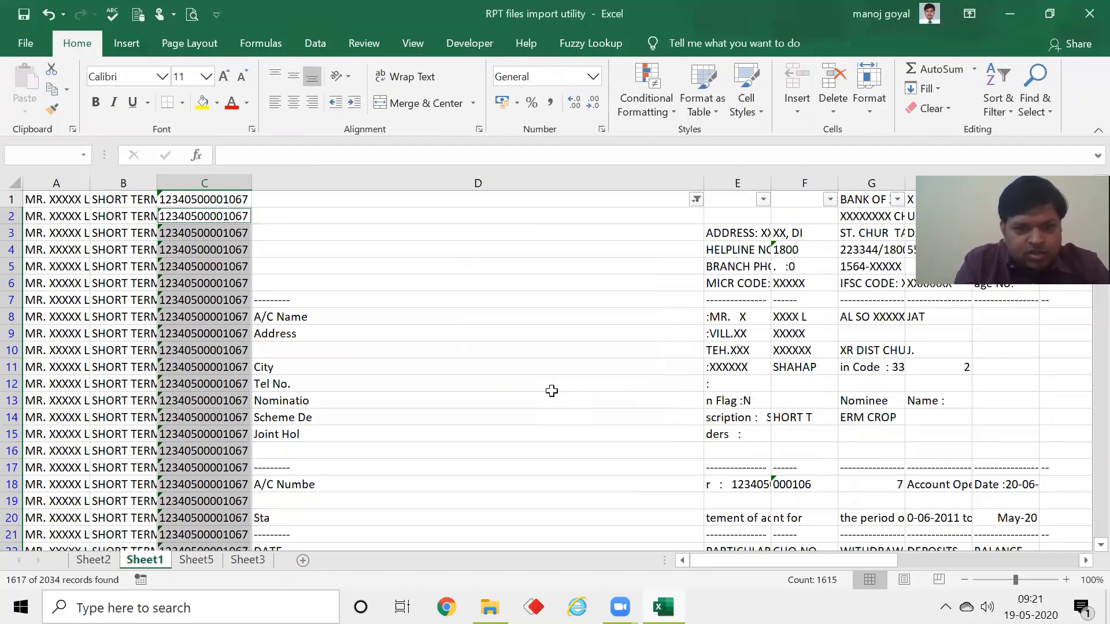
# Reselect all values in column D's filter so the remaining dated rows are shown
pyautogui.click(697, 200)
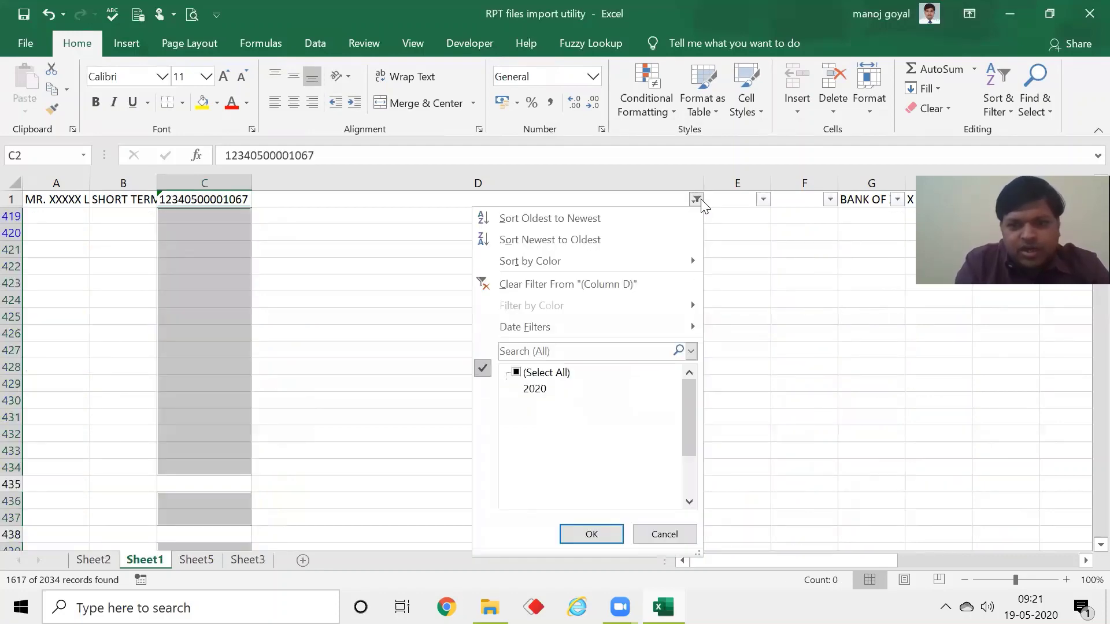
pyautogui.click(530, 373)
pyautogui.click(591, 533)
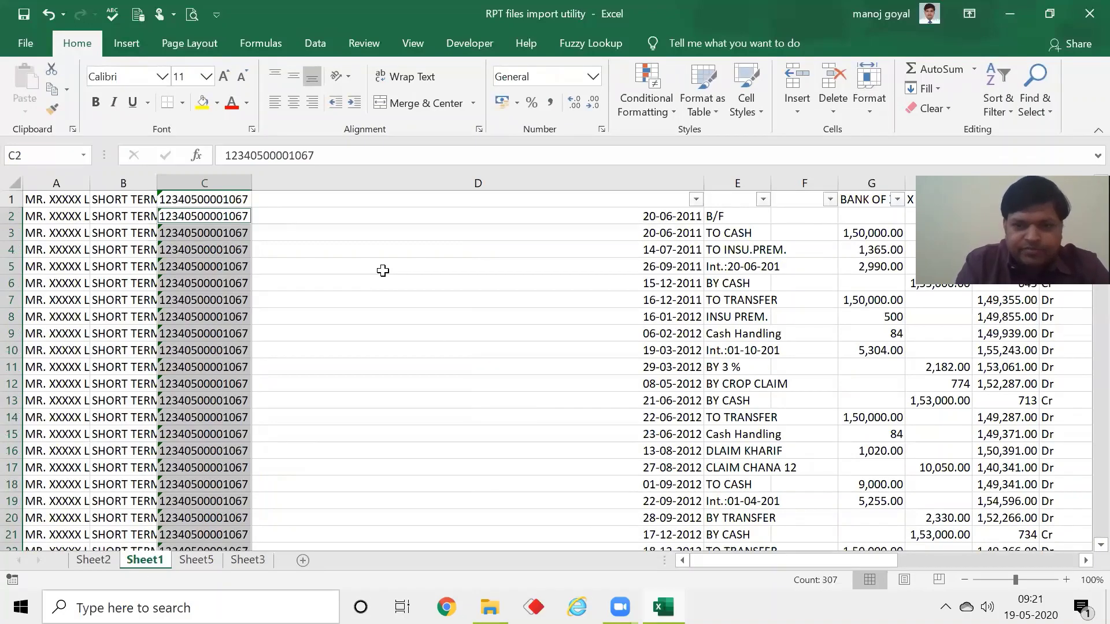
# Narrow column D to fit its dates and widen columns E, G and H
pyautogui.moveTo(704, 182); pyautogui.dragTo(316, 183)
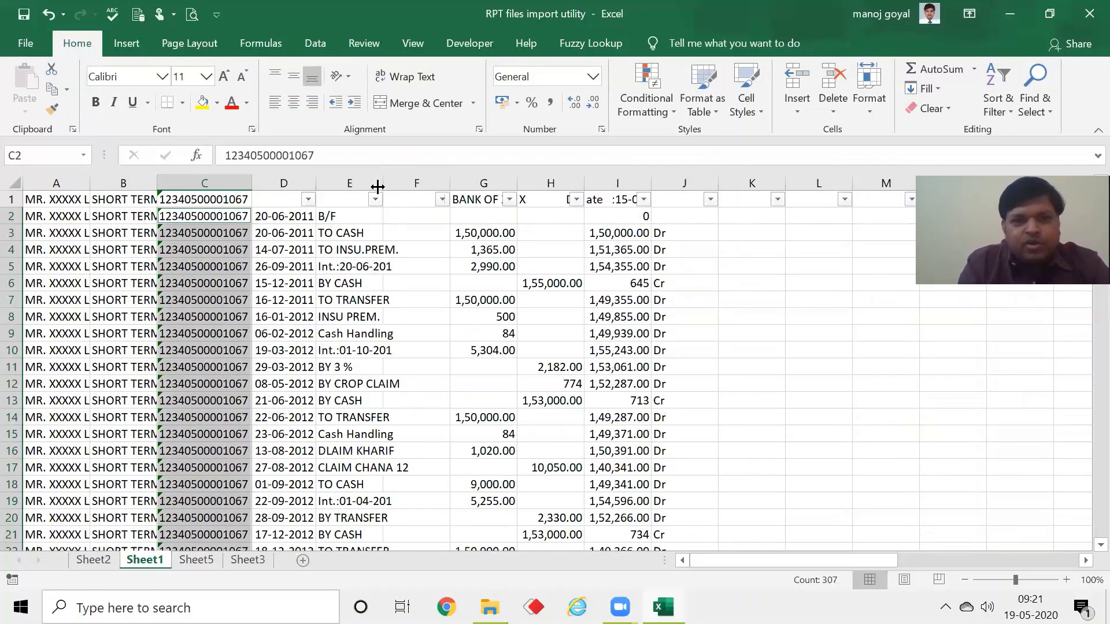
pyautogui.moveTo(383, 183); pyautogui.dragTo(427, 183)
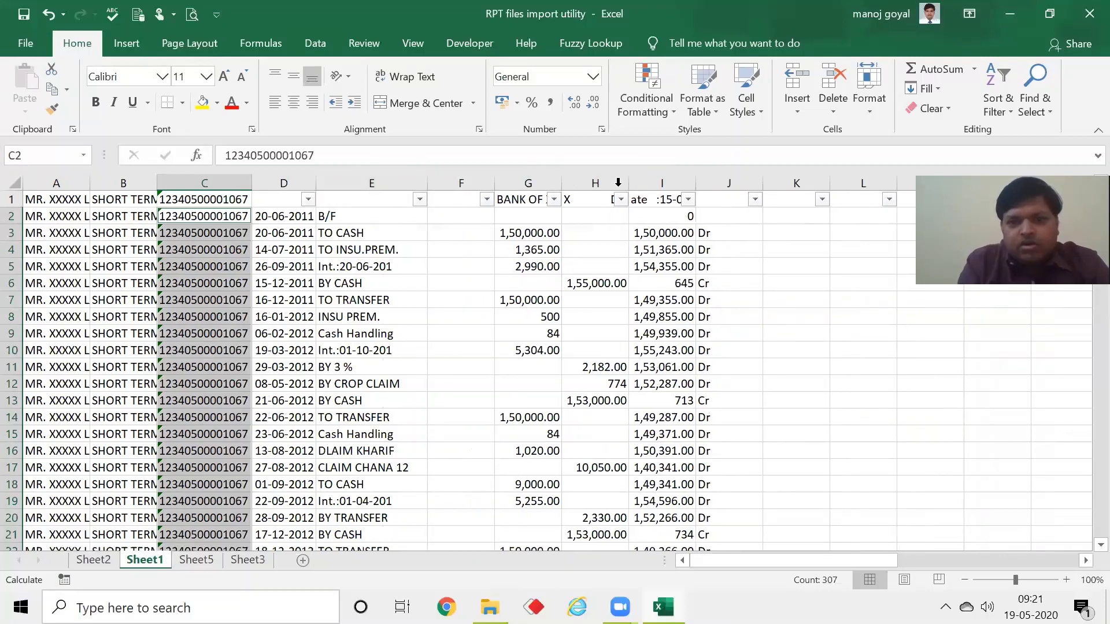
pyautogui.moveTo(560, 183); pyautogui.dragTo(595, 183)
pyautogui.moveTo(665, 184); pyautogui.dragTo(670, 184)
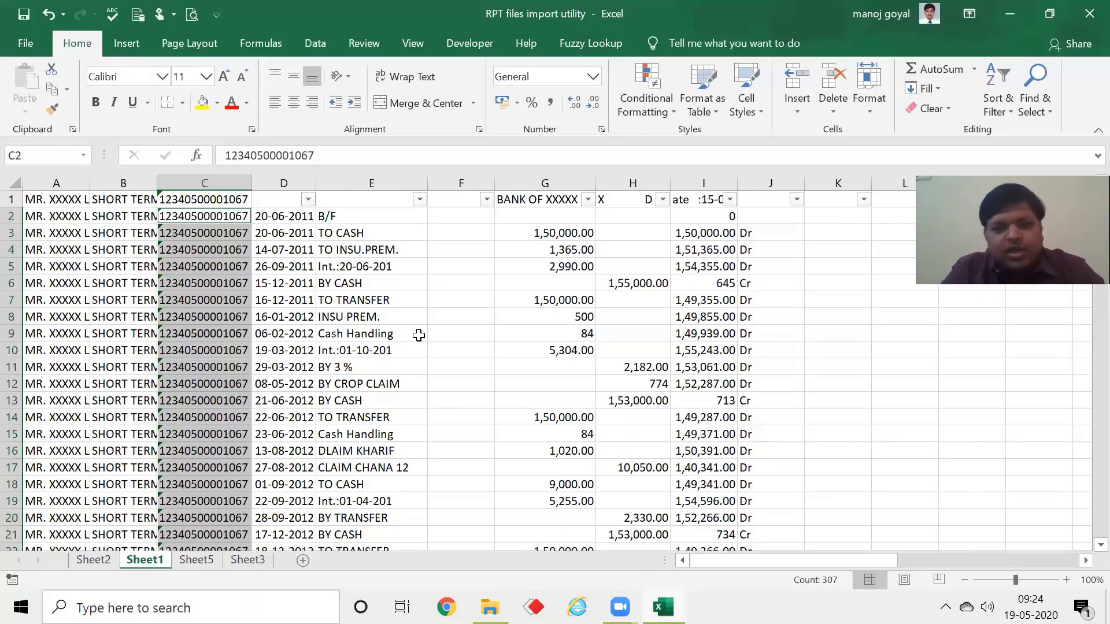
# Enter the header Name in A1 and Scheme in B1
pyautogui.click(52, 199)
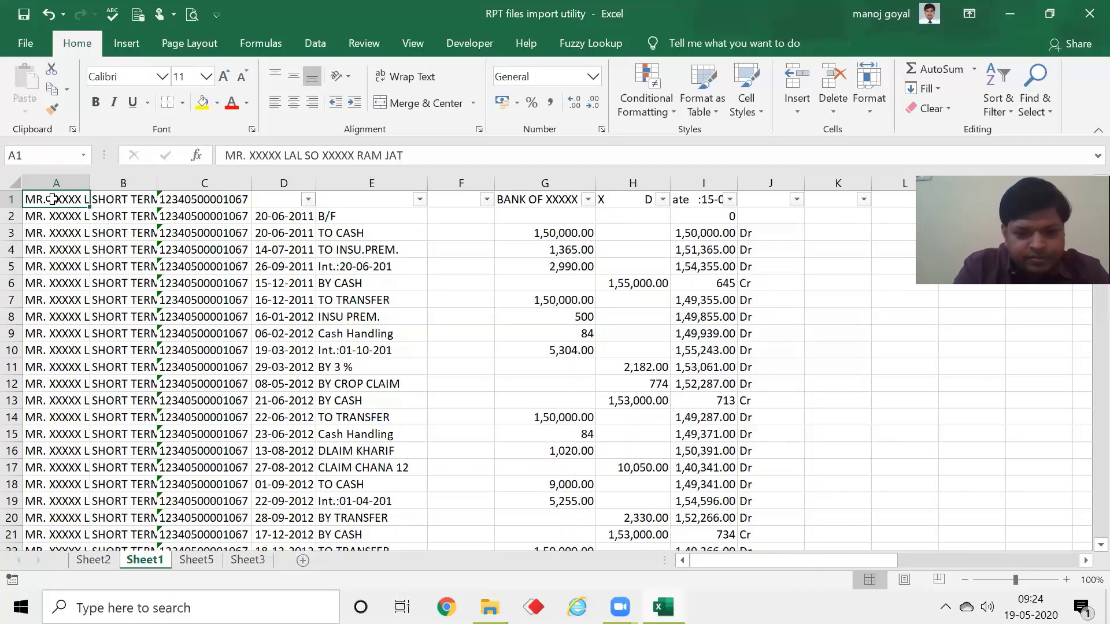
pyautogui.write('Name')
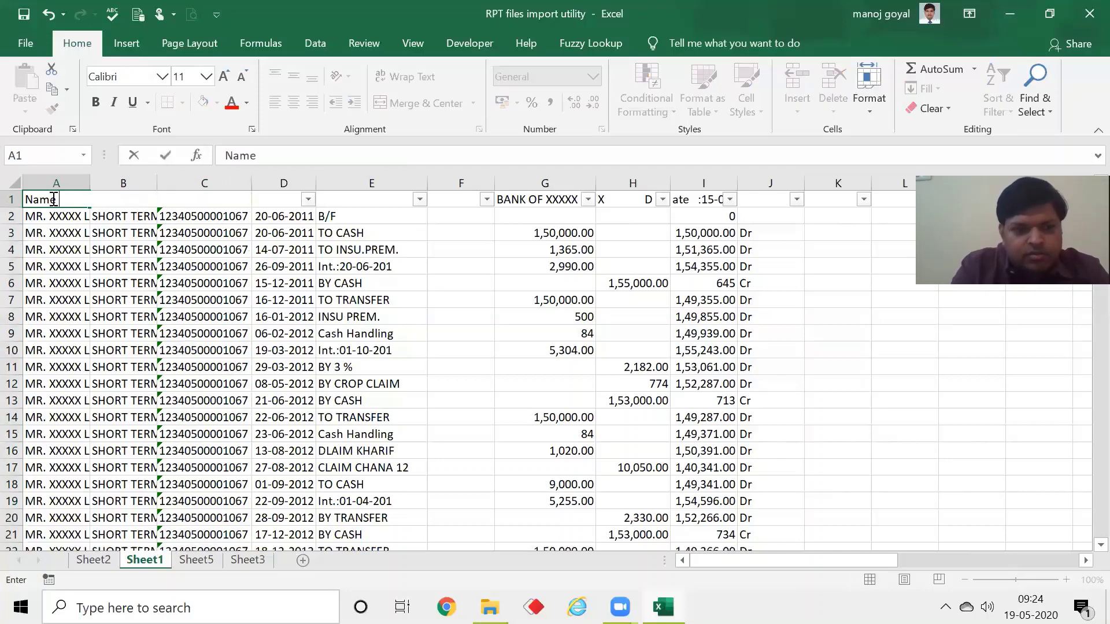
pyautogui.write(' o')
pyautogui.press('BackSpace')
pyautogui.press('BackSpace')
pyautogui.press('Tab')
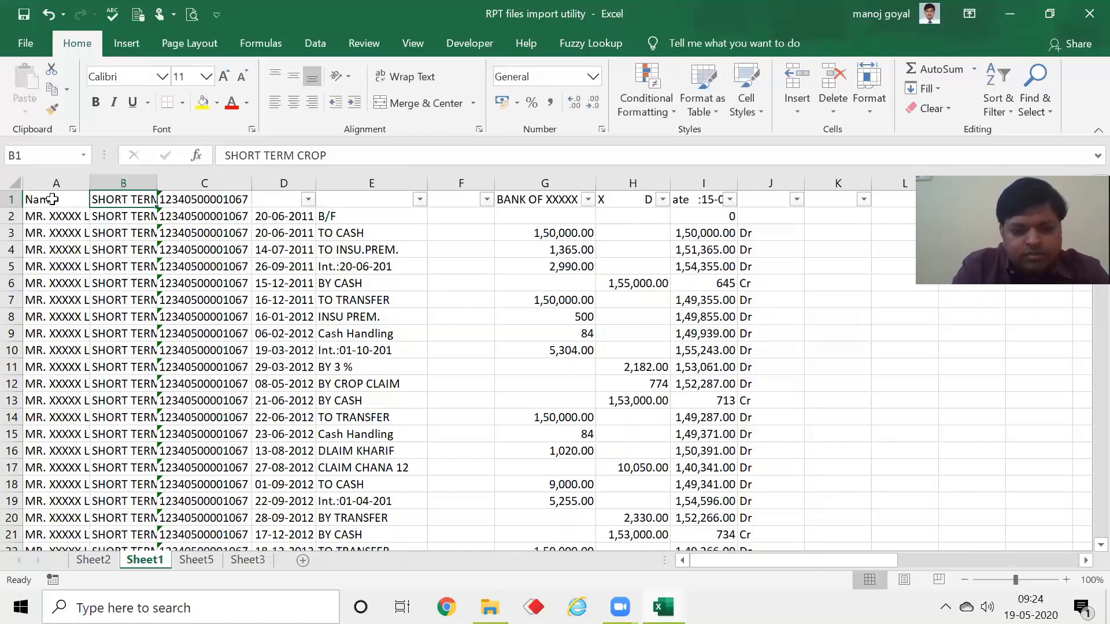
pyautogui.press('F2')
pyautogui.write('Scheme')
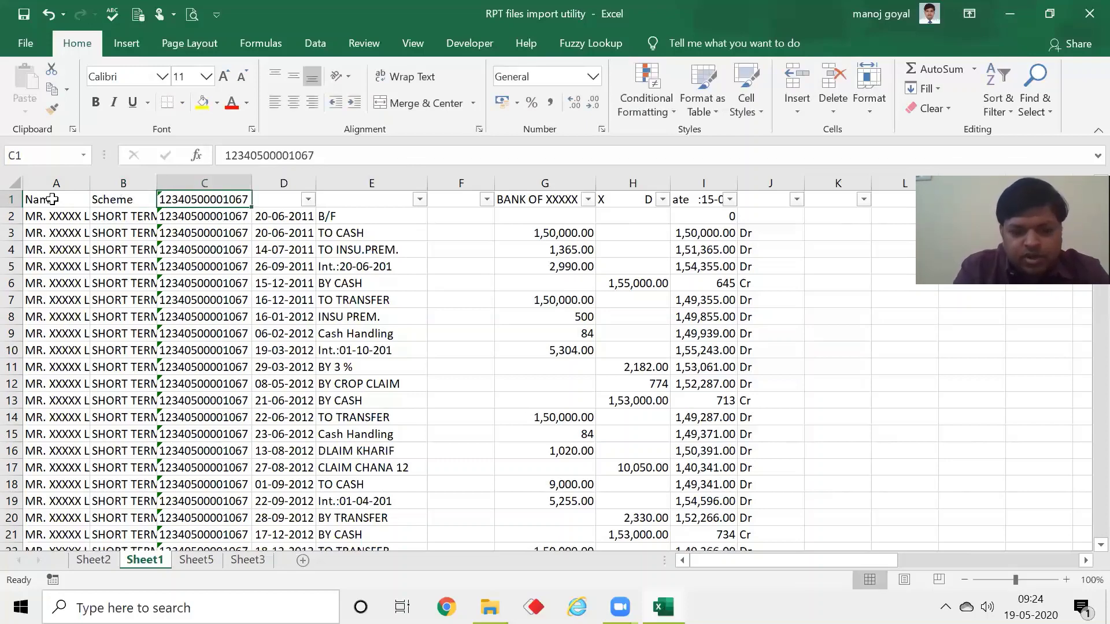
# Enter the header Account No in C1
pyautogui.write('account')
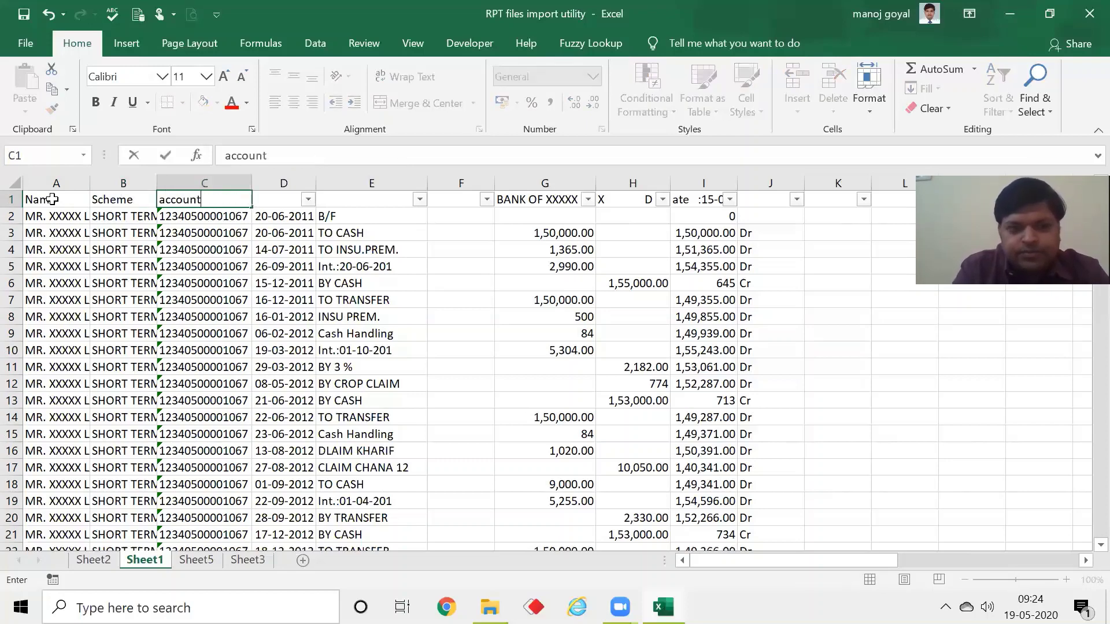
pyautogui.write(' No')
pyautogui.press('F2')
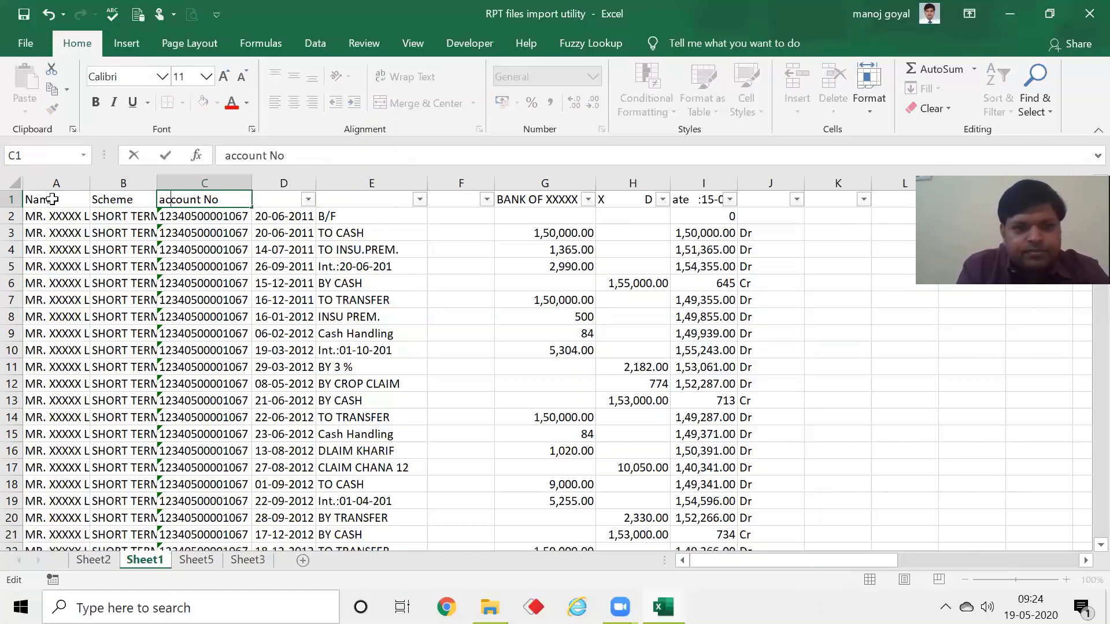
pyautogui.press('BackSpace')
pyautogui.write('A')
pyautogui.press('Tab')
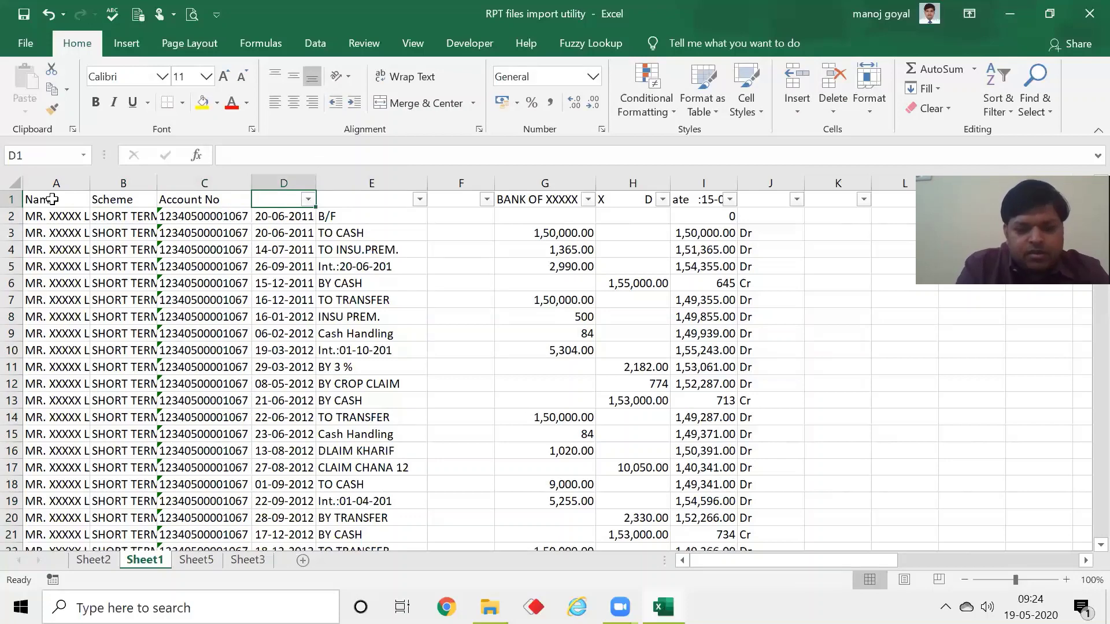
# Enter the headers Date in D1, Narration in E1 and Chq No in F1
pyautogui.write('Date')
pyautogui.press('Tab')
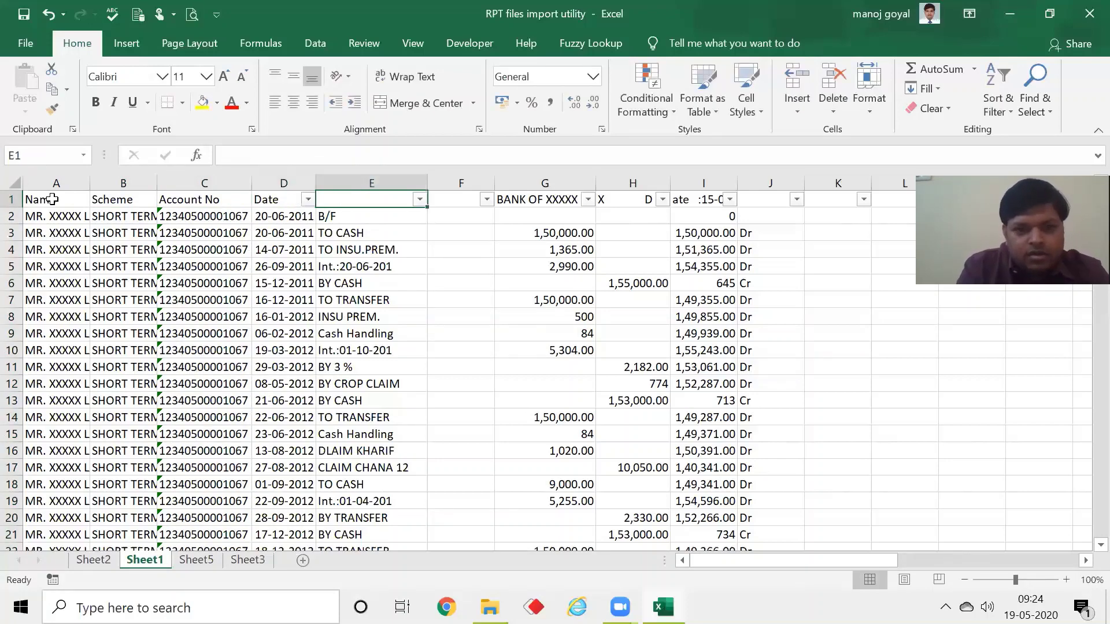
pyautogui.write('Narration')
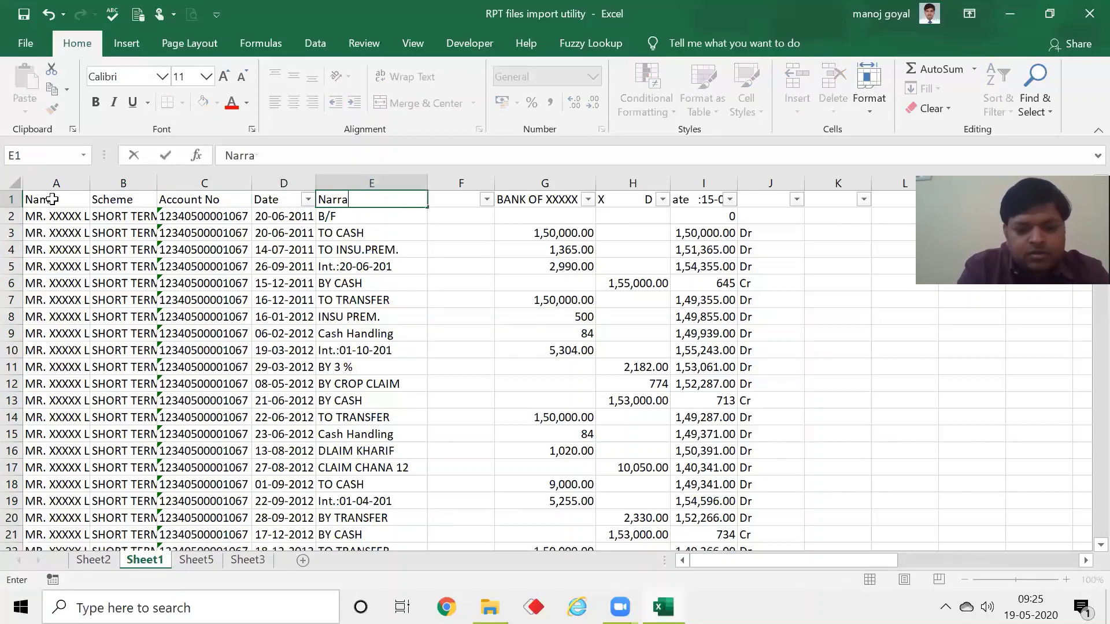
pyautogui.press('Tab')
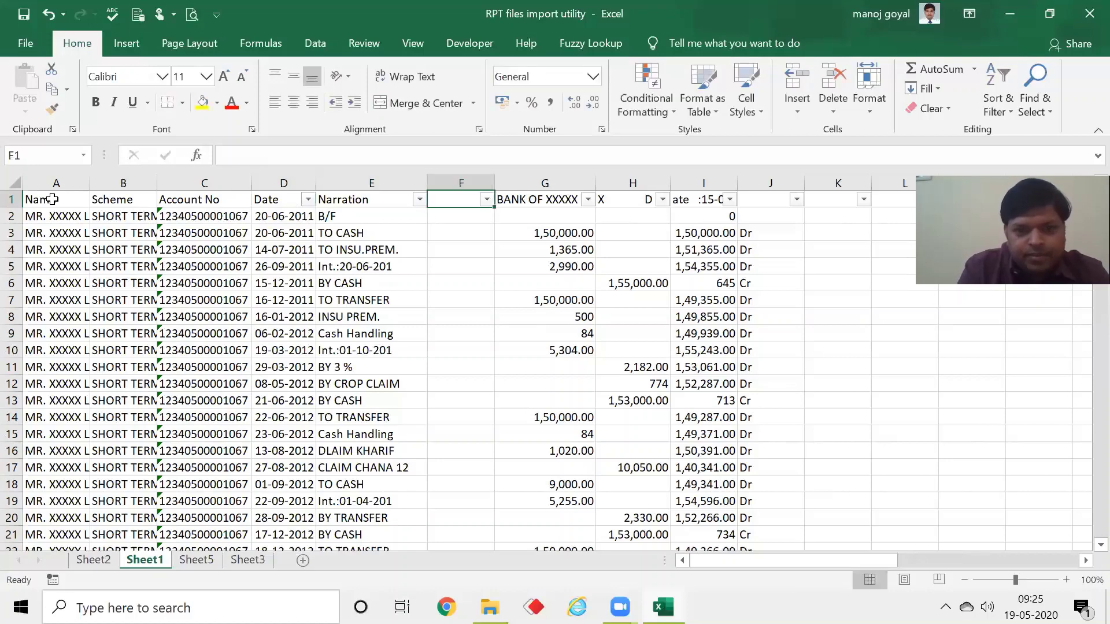
pyautogui.write('Chq')
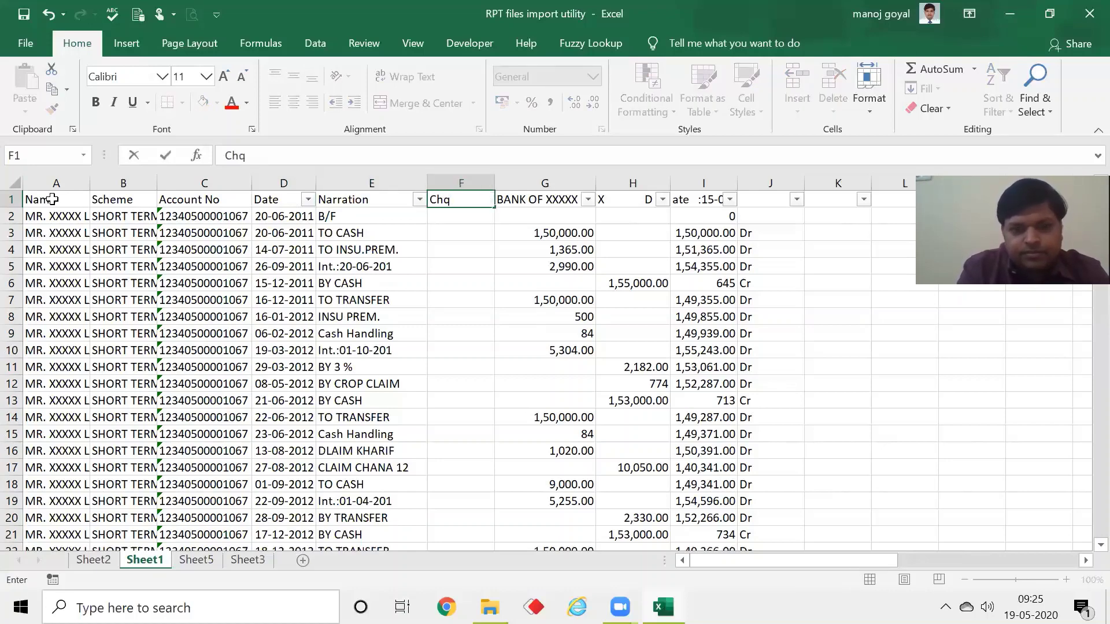
pyautogui.write(' No')
pyautogui.press('Tab')
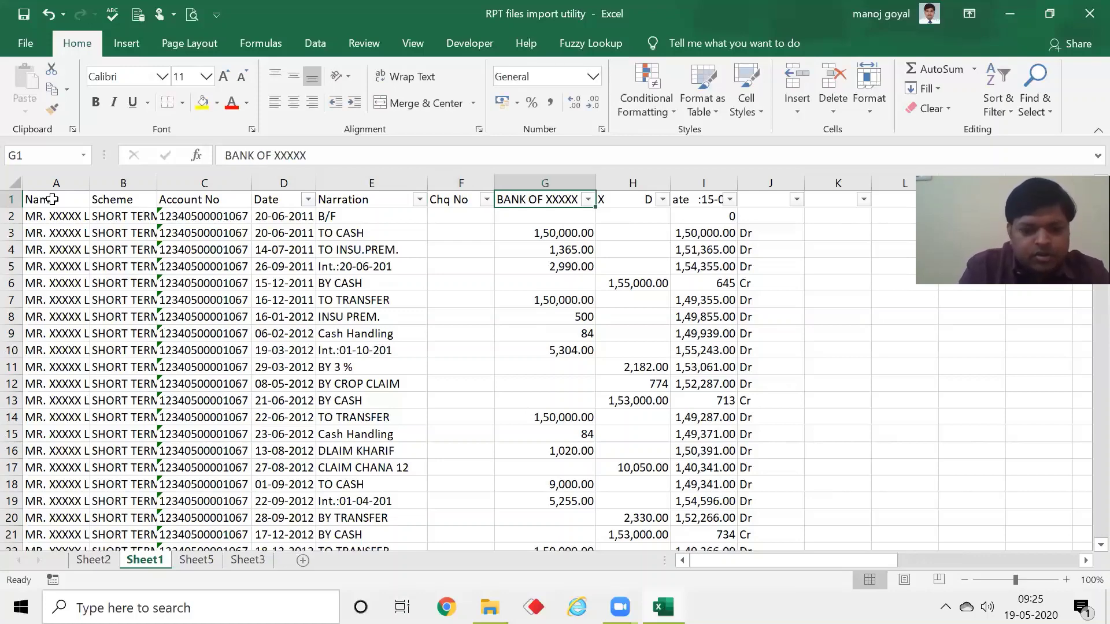
# Replace the leftover bank text in G1 and H1 with the headers Withdrawls and Deposits
pyautogui.write('With')
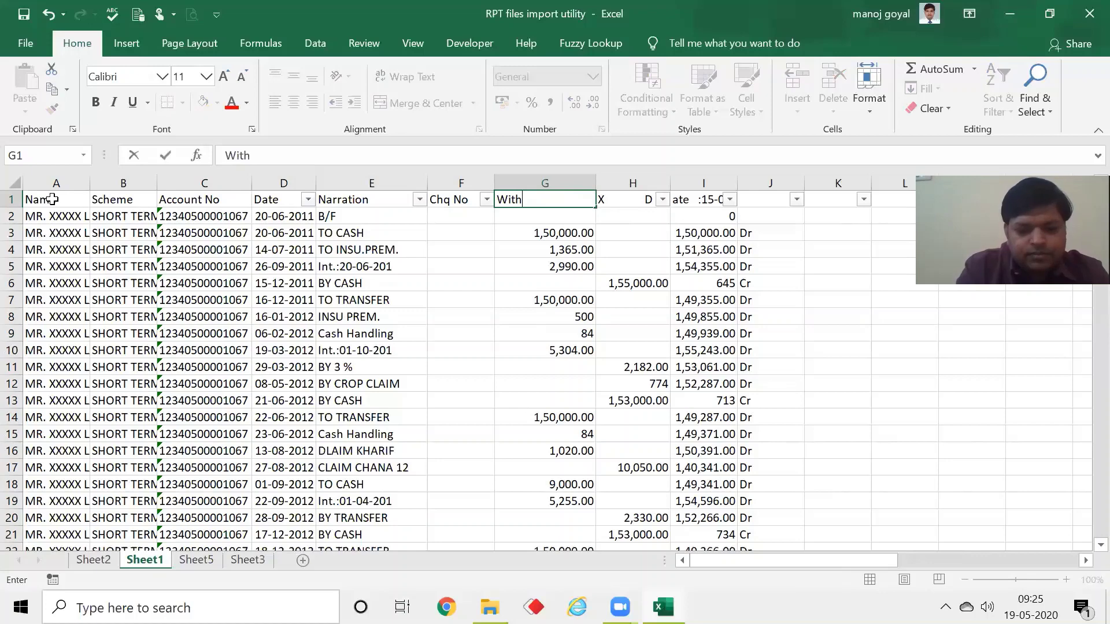
pyautogui.write('drawls')
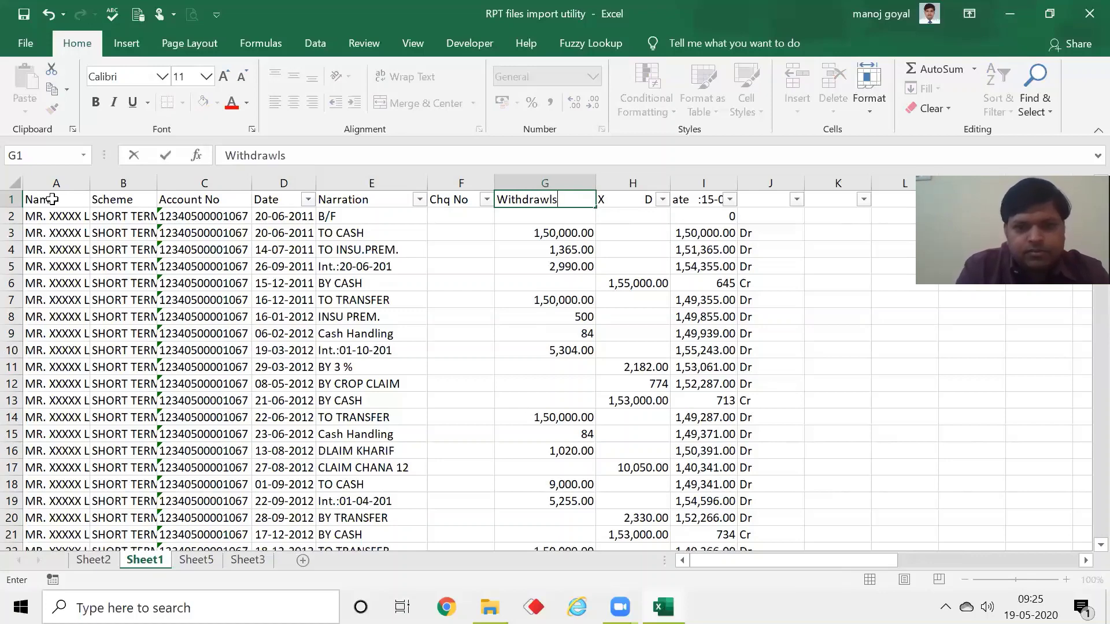
pyautogui.press('Tab')
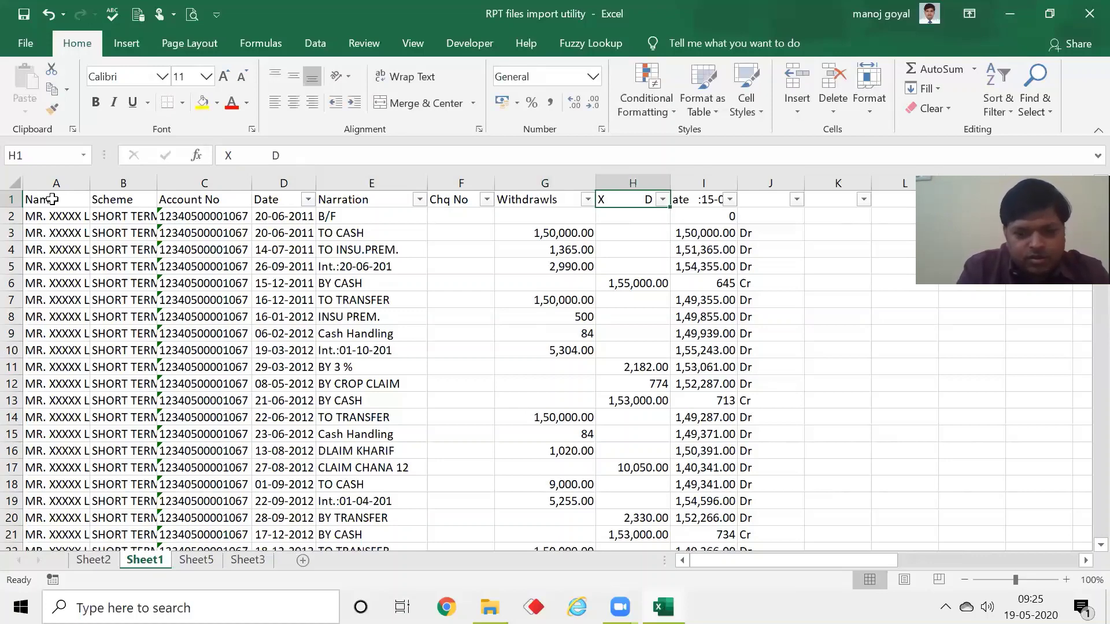
pyautogui.write('Depo')
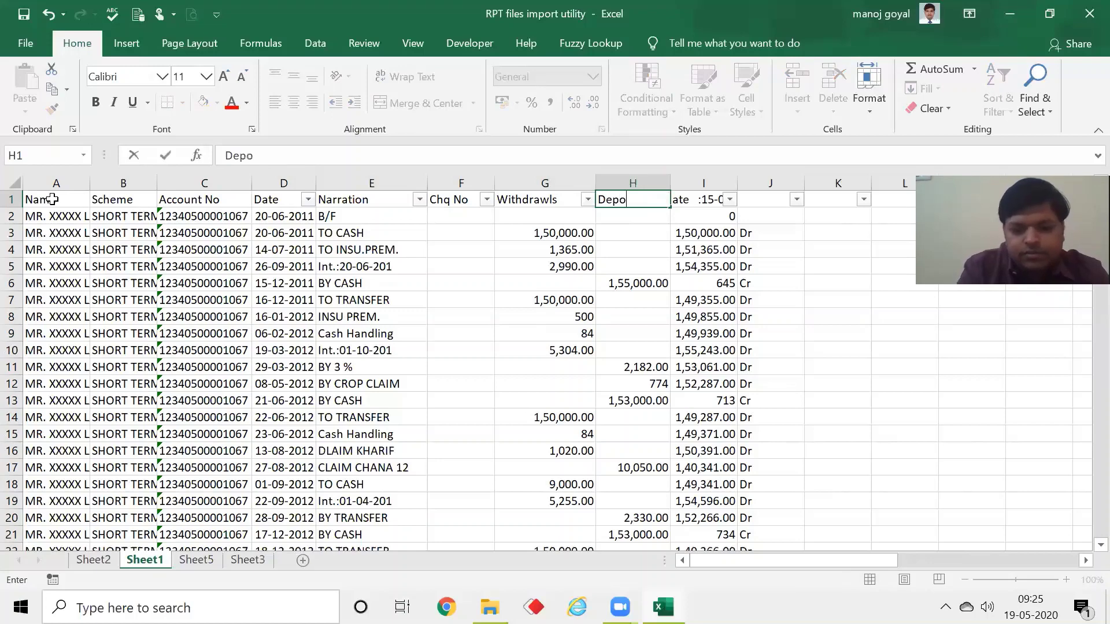
pyautogui.write('sits')
pyautogui.press('Tab')
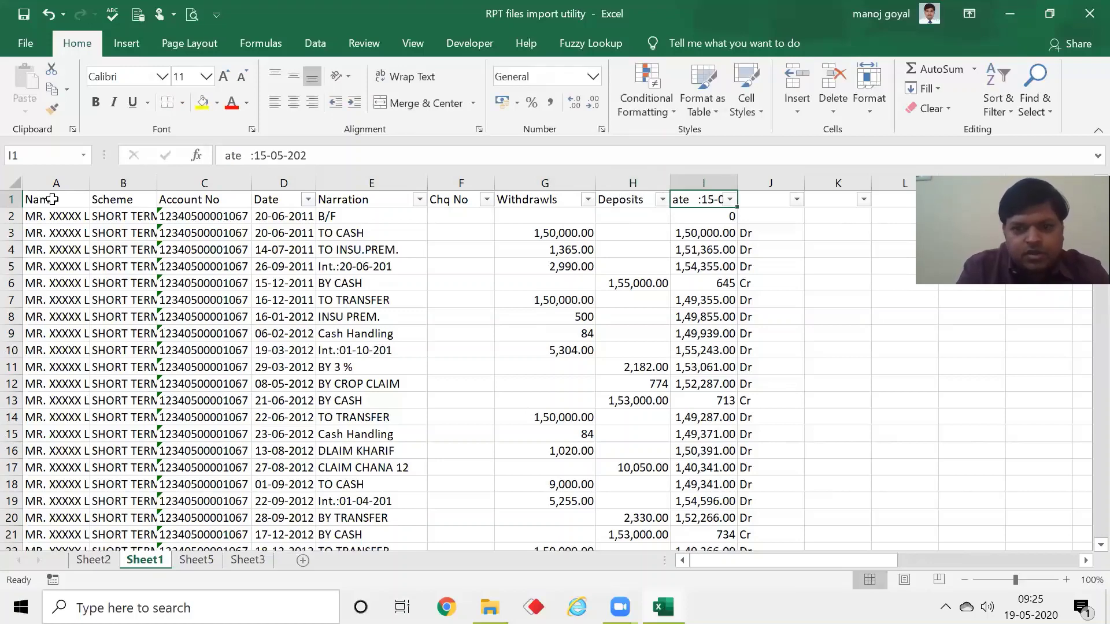
# Enter the headers Balance in I1 and Sign in J1
pyautogui.write('Balance')
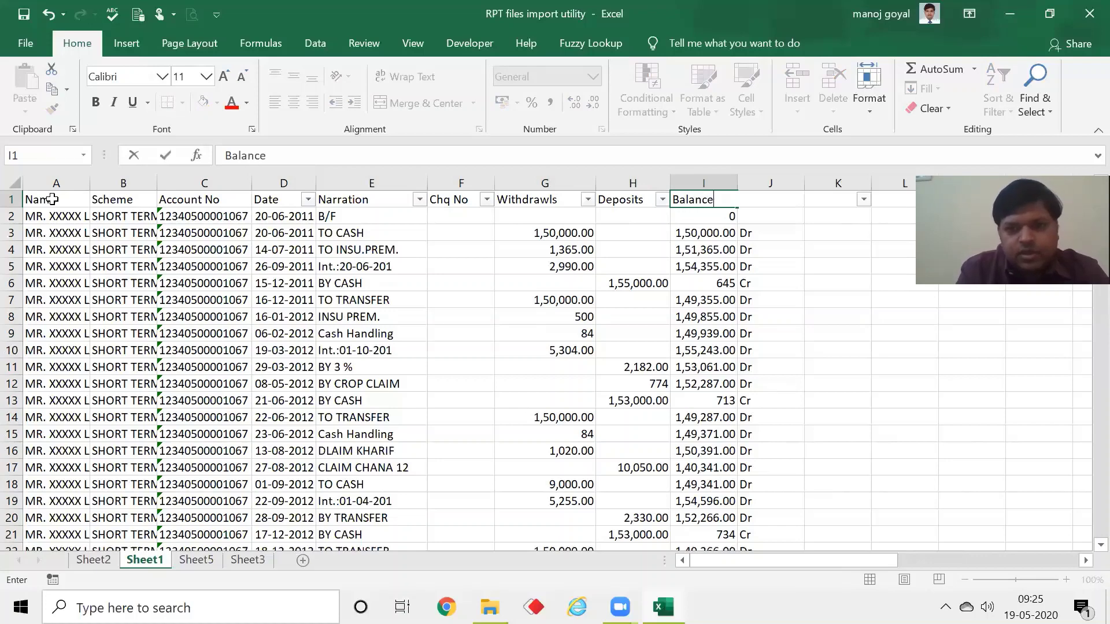
pyautogui.press('Tab')
pyautogui.write('Si')
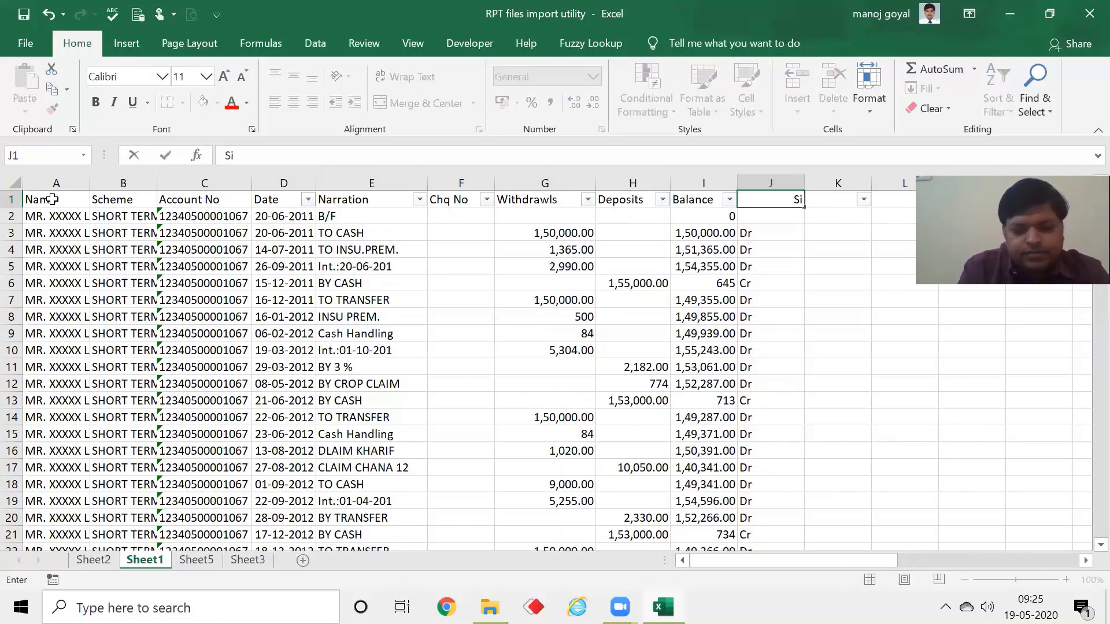
pyautogui.write('gn')
pyautogui.press('Return')
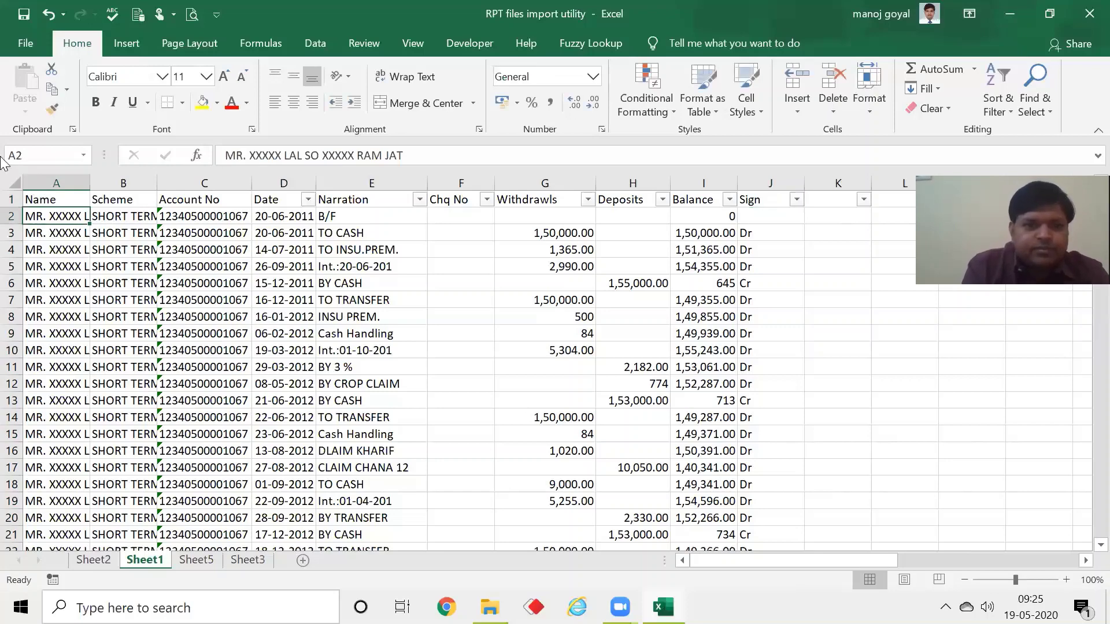
# Make the header row of Sheet1 bold
pyautogui.click(12, 199)
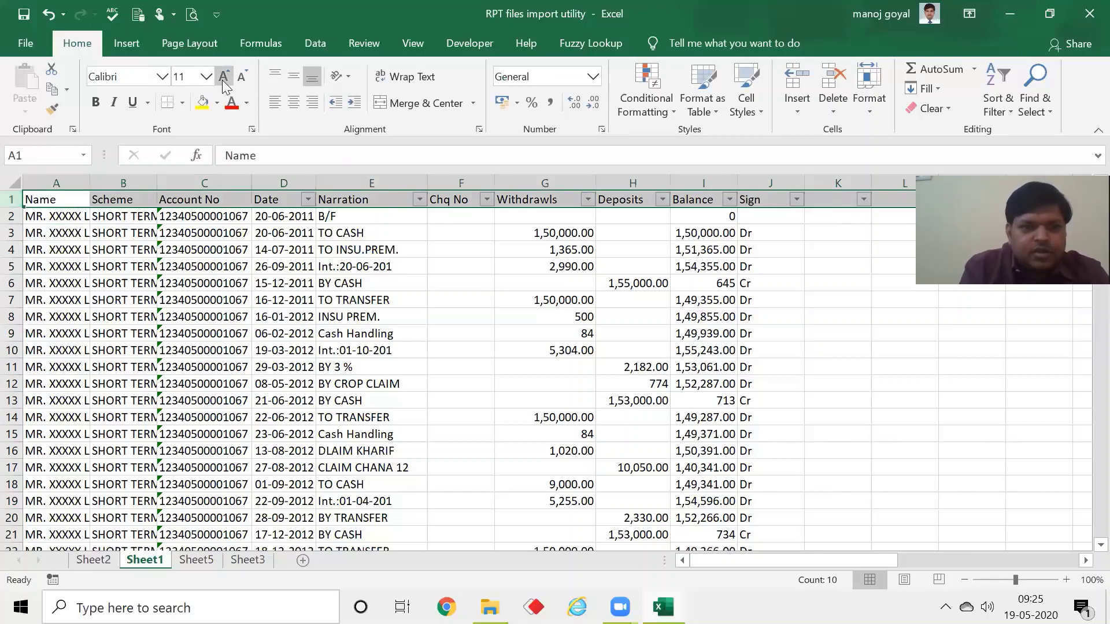
pyautogui.click(96, 102)
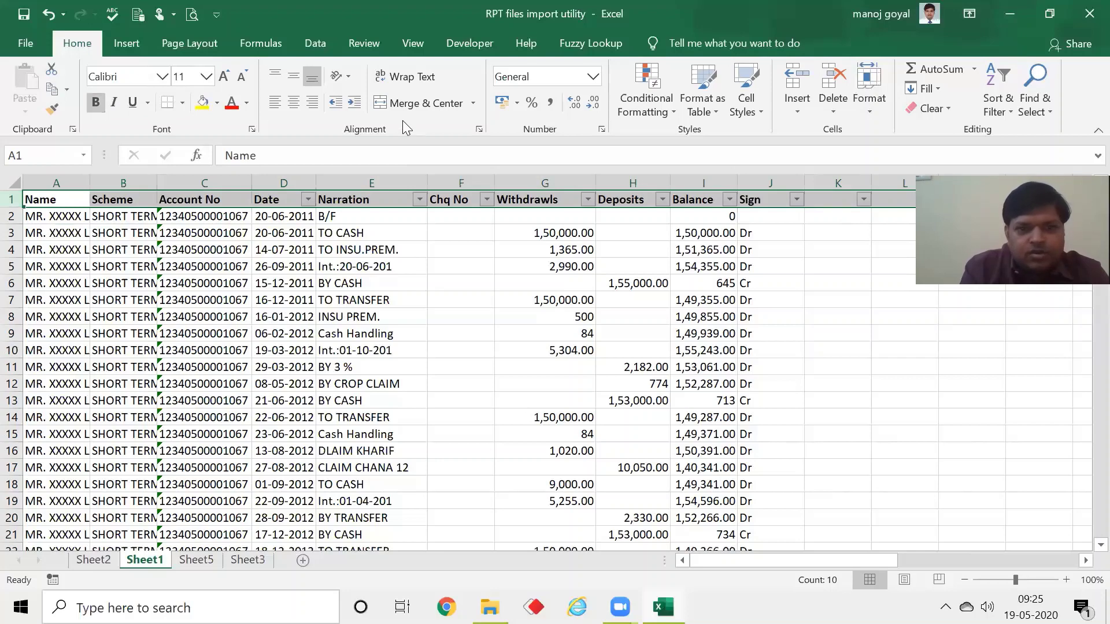
pyautogui.click(548, 236)
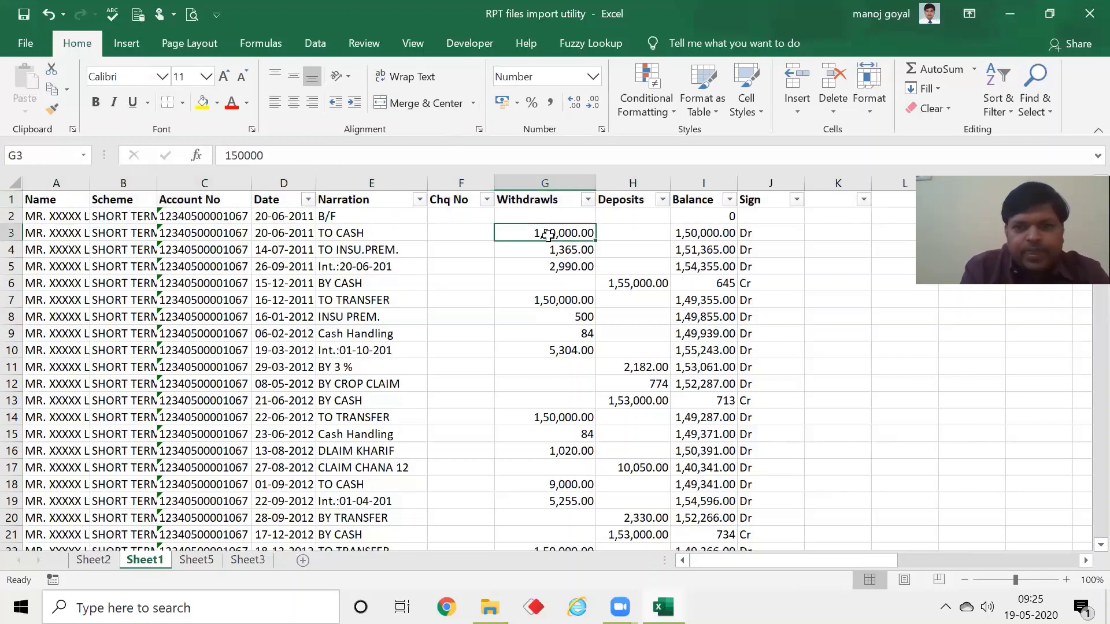
# Freeze the top row of Sheet1 so the headers stay in view
pyautogui.click(12, 199)
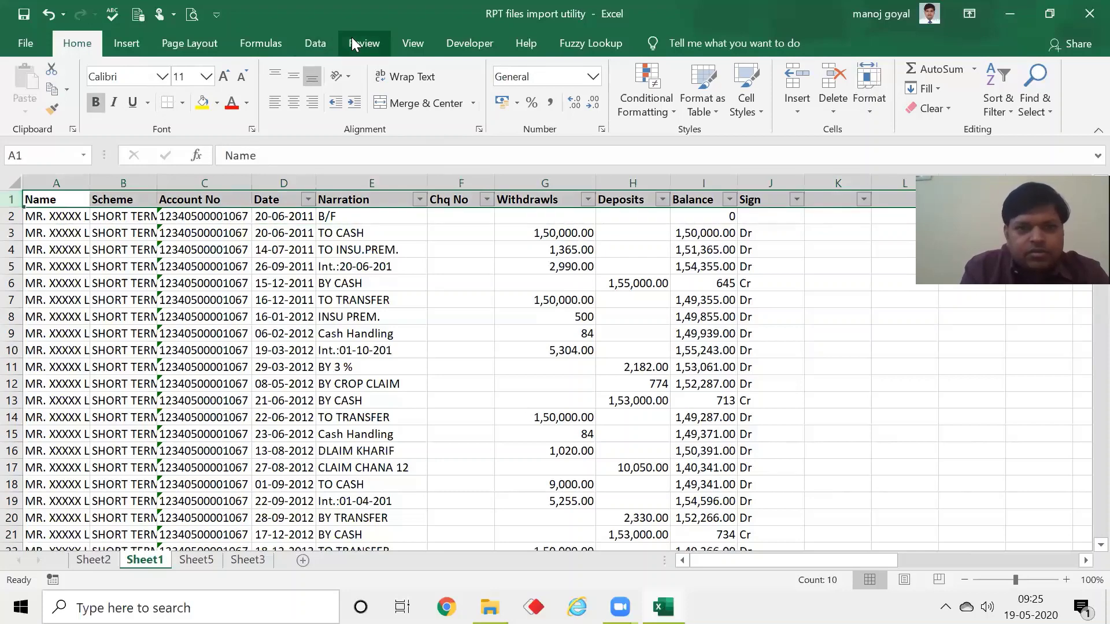
pyautogui.click(411, 44)
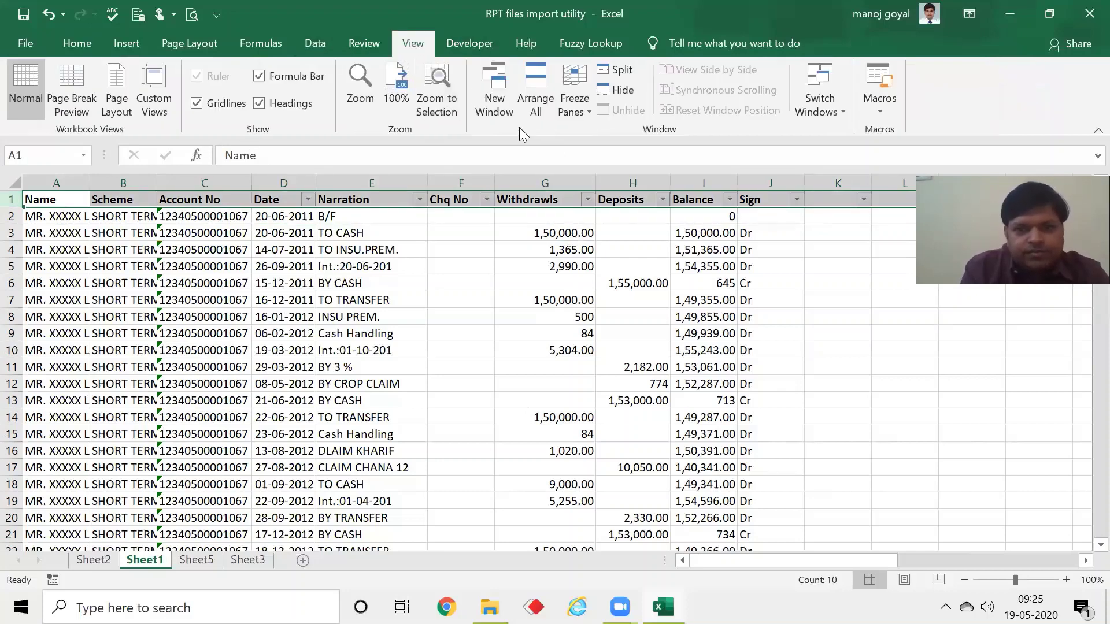
pyautogui.click(574, 100)
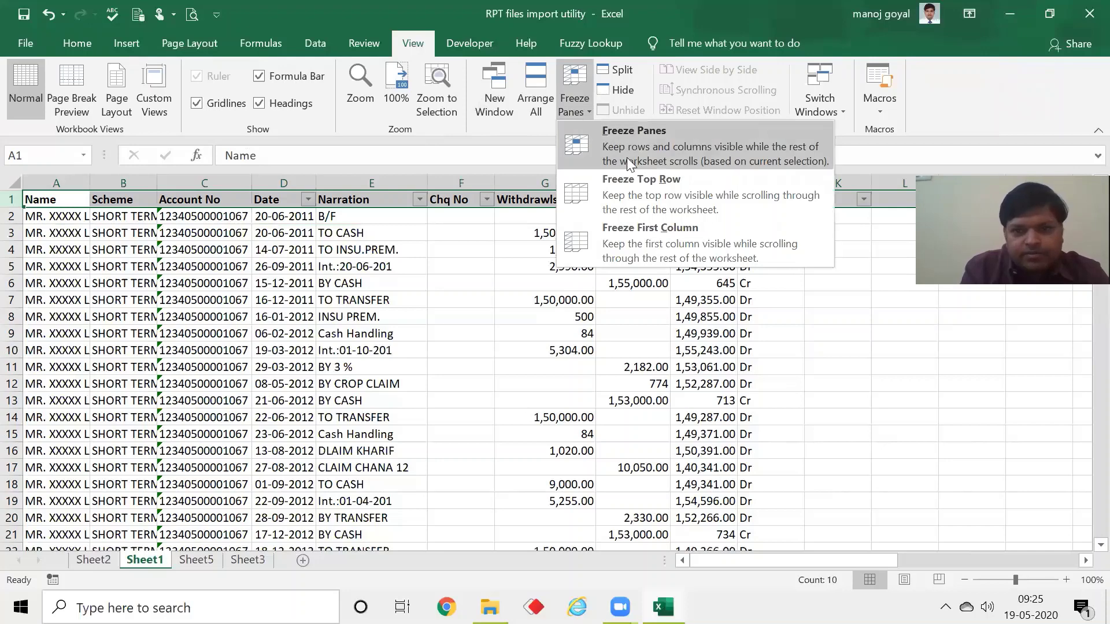
pyautogui.click(614, 198)
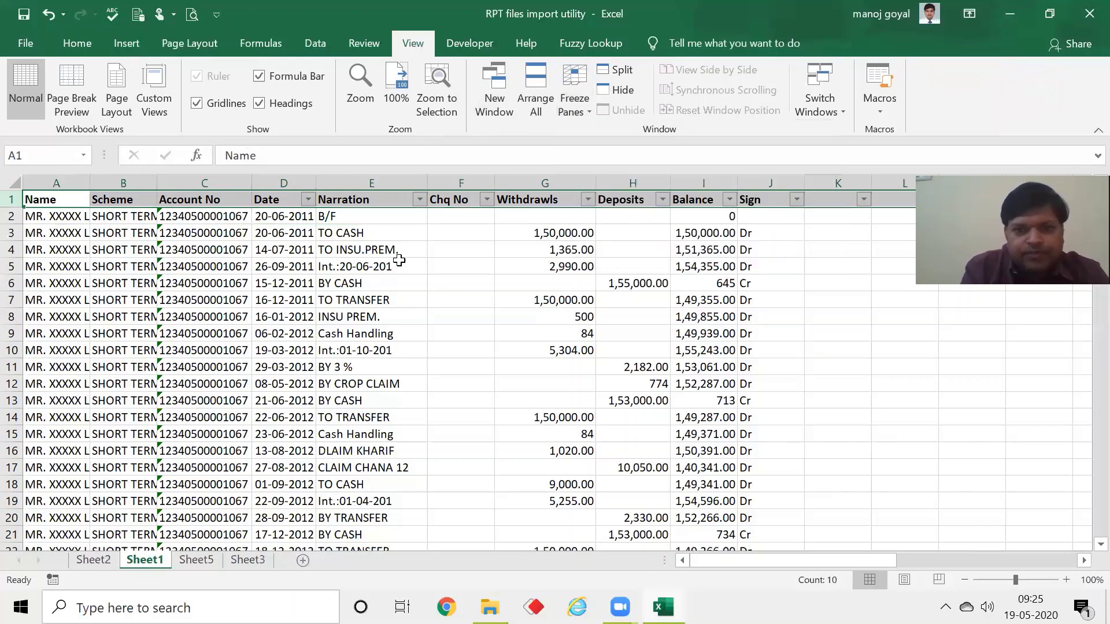
pyautogui.click(400, 266)
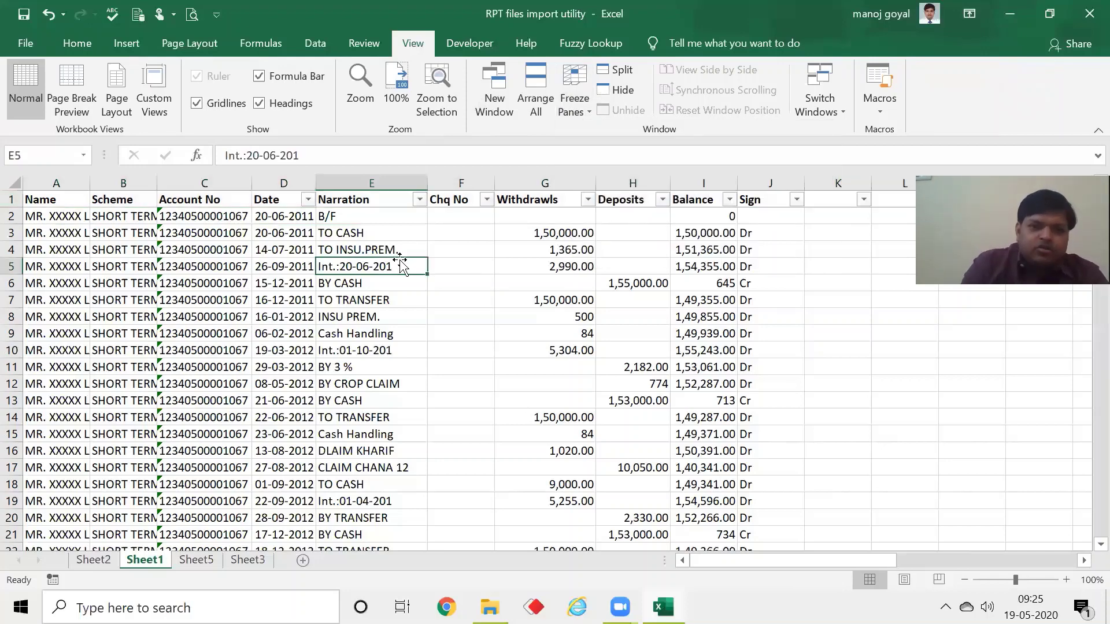
# Switch to Sheet5 and select the first account name under the header
pyautogui.press('Left')
pyautogui.press('Left')
pyautogui.press('Left')
pyautogui.press('Left')
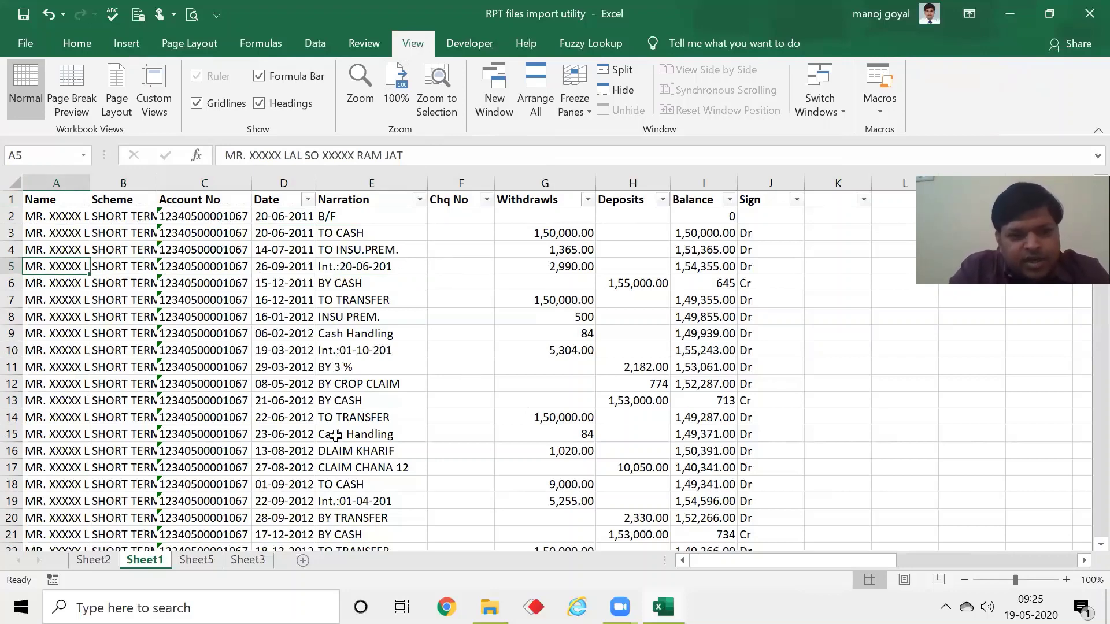
pyautogui.click(205, 559)
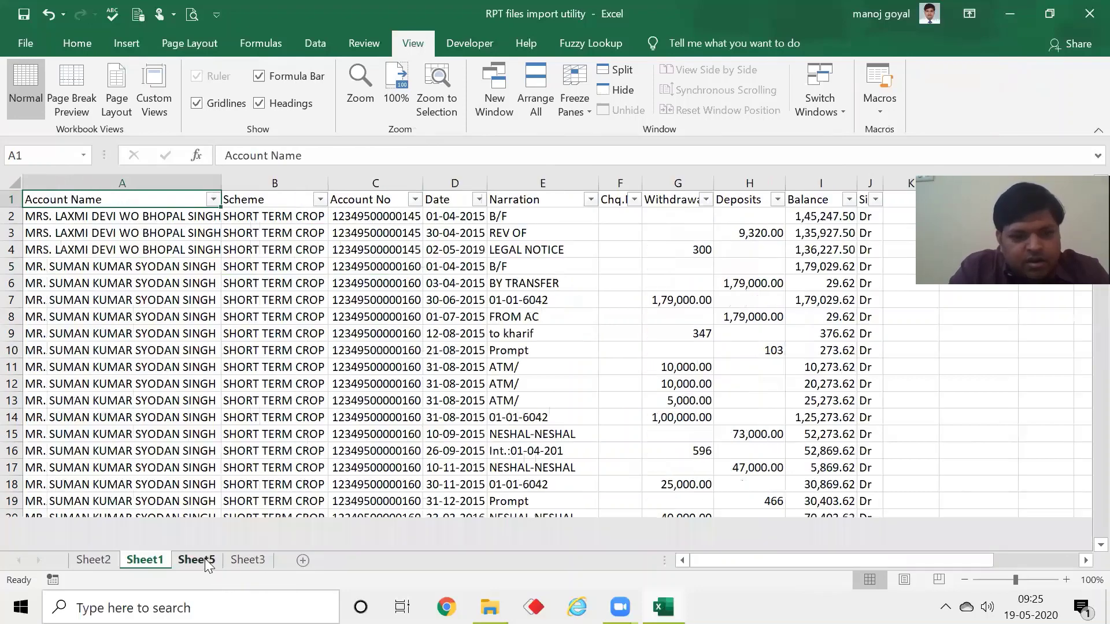
pyautogui.click(573, 297)
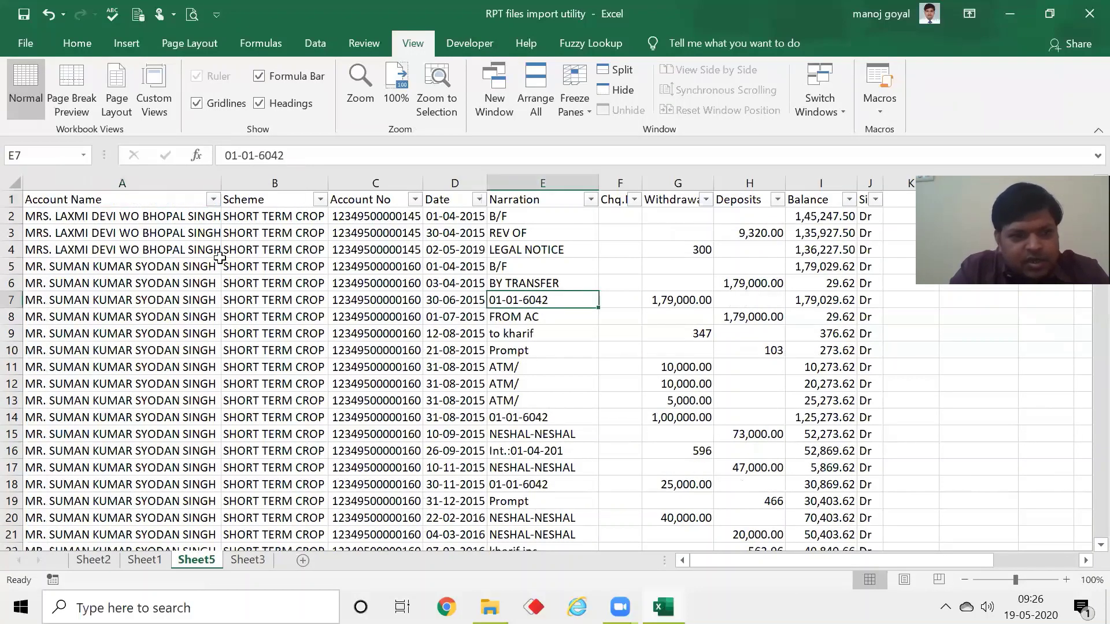
pyautogui.click(132, 218)
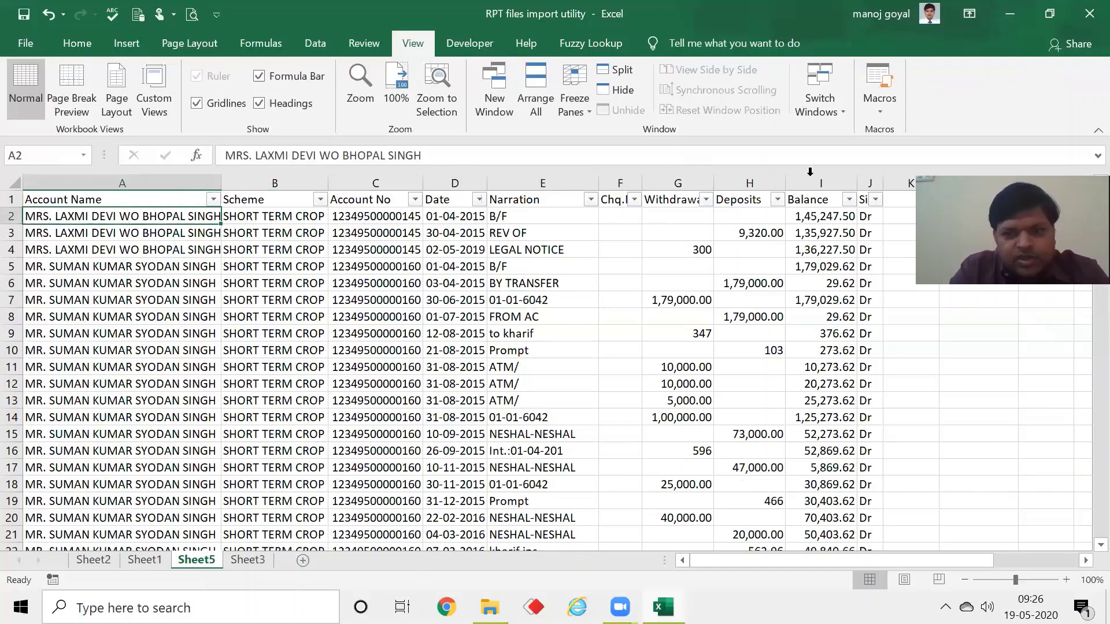
# Try to freeze the header row of Sheet5 using Freeze Panes with row 1 selected
pyautogui.click(11, 198)
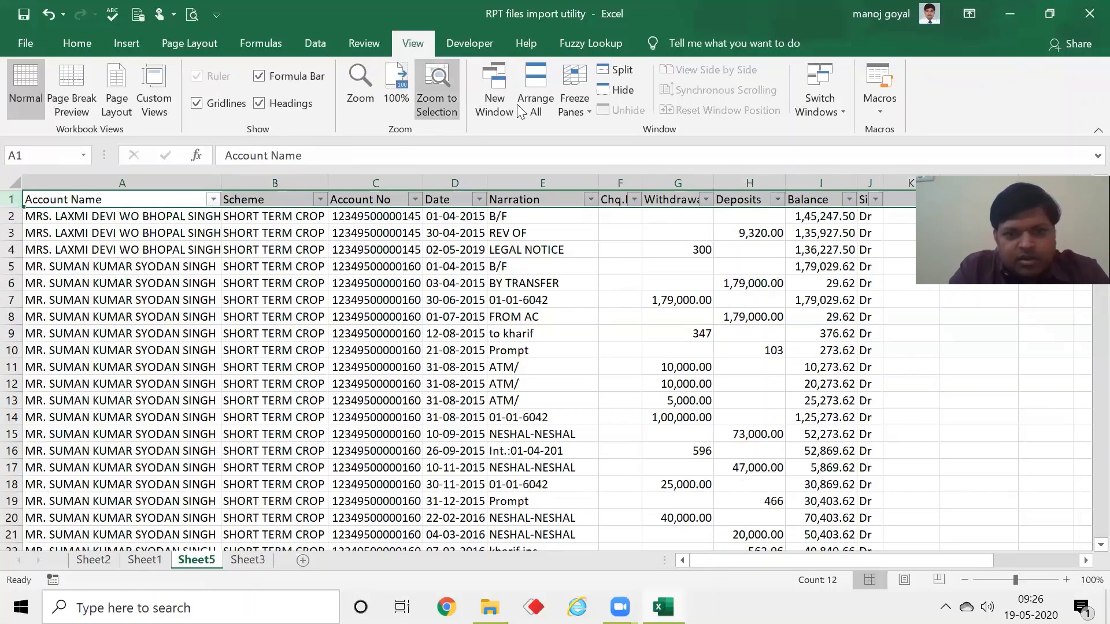
pyautogui.click(570, 102)
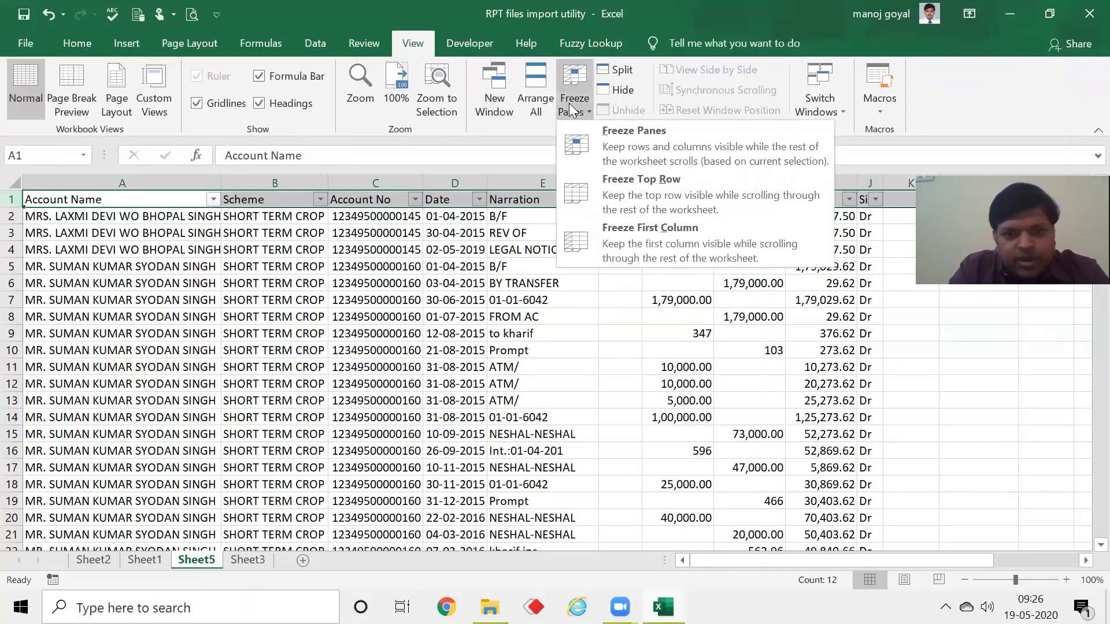
pyautogui.click(647, 138)
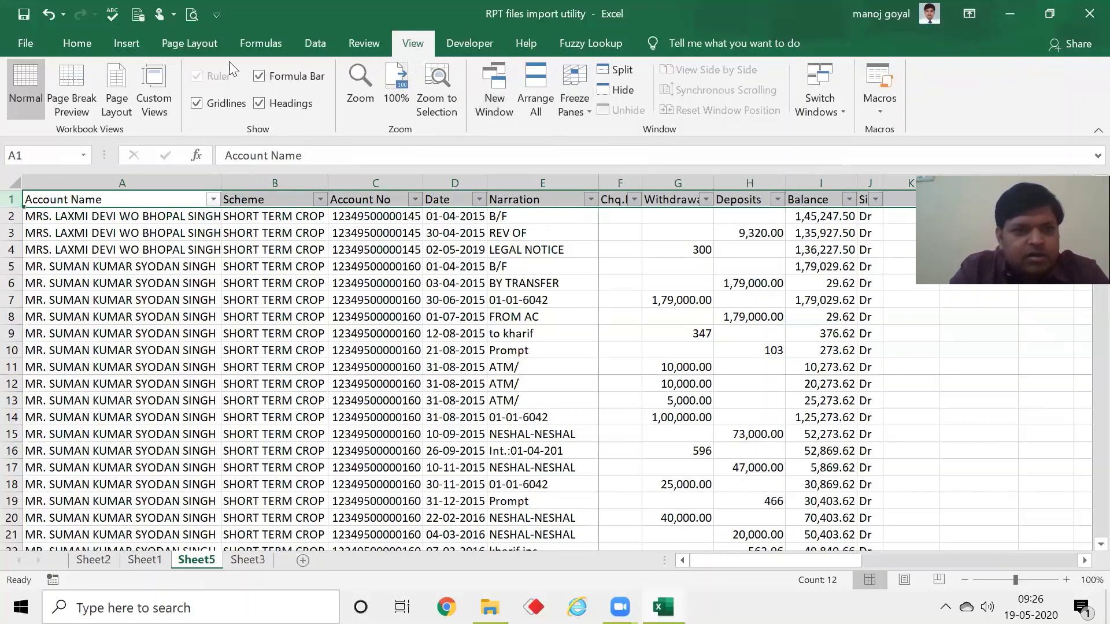
# Make the header row of Sheet5 bold
pyautogui.click(75, 45)
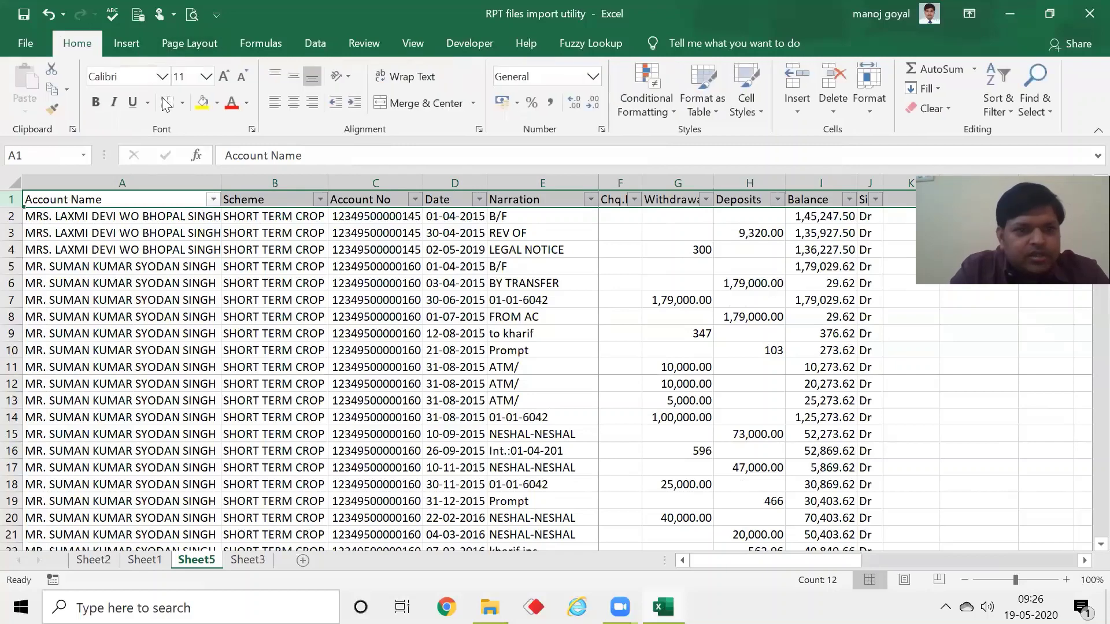
pyautogui.click(95, 102)
pyautogui.click(186, 281)
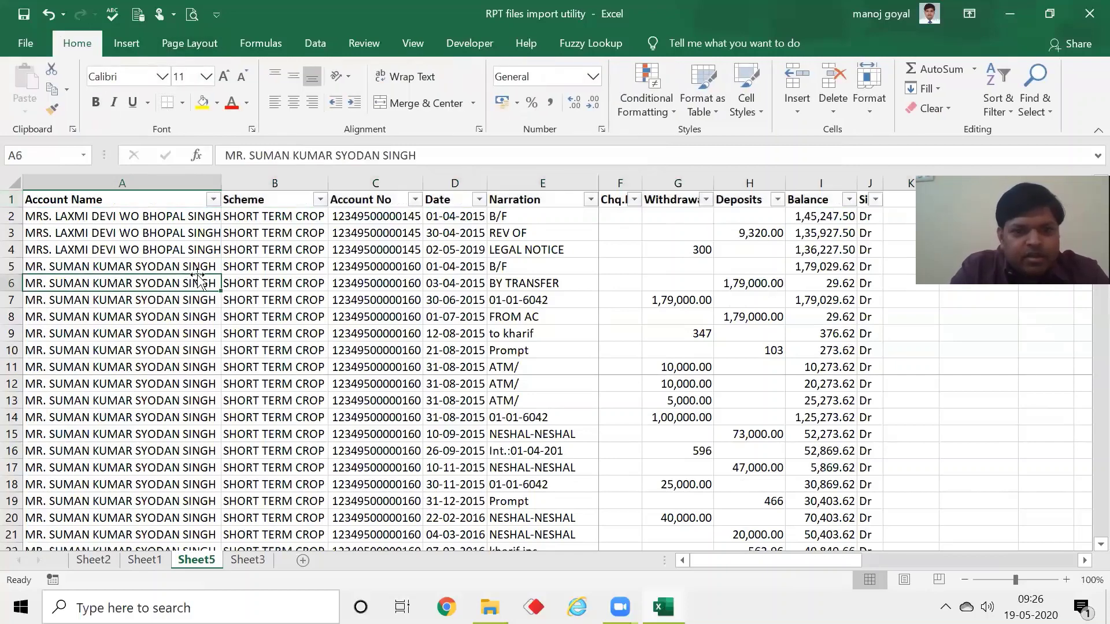
# Go down and back up the Account No column on Sheet5 to check how the frozen panes behave
pyautogui.click(400, 300)
pyautogui.click(352, 251)
pyautogui.press('Up')
pyautogui.press('Up')
pyautogui.press('Up')
pyautogui.press('Down')
pyautogui.press('Down')
pyautogui.press('Down')
pyautogui.press('Down')
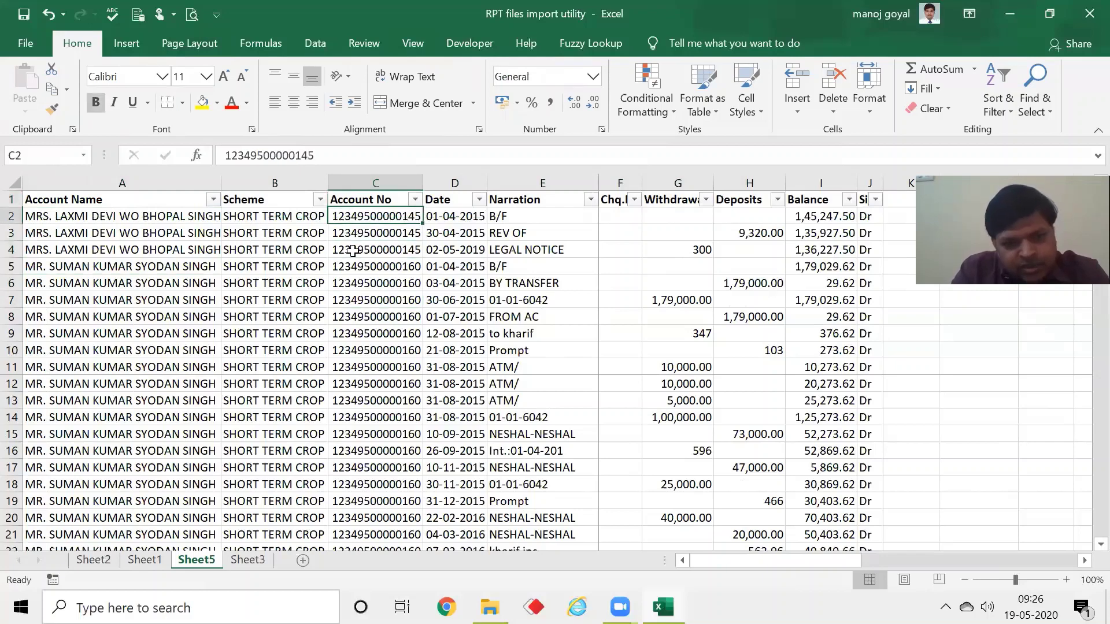
pyautogui.press('Down')
pyautogui.press('Down')
pyautogui.press('Down')
pyautogui.press('Down')
pyautogui.press('Down')
pyautogui.press('Down')
pyautogui.press('Down')
pyautogui.press('Down')
pyautogui.press('Down')
pyautogui.press('Down')
pyautogui.press('Down')
pyautogui.press('Down')
pyautogui.press('Down')
pyautogui.press('Down')
pyautogui.press('Down')
pyautogui.press('Down')
pyautogui.press('Down')
pyautogui.press('Down')
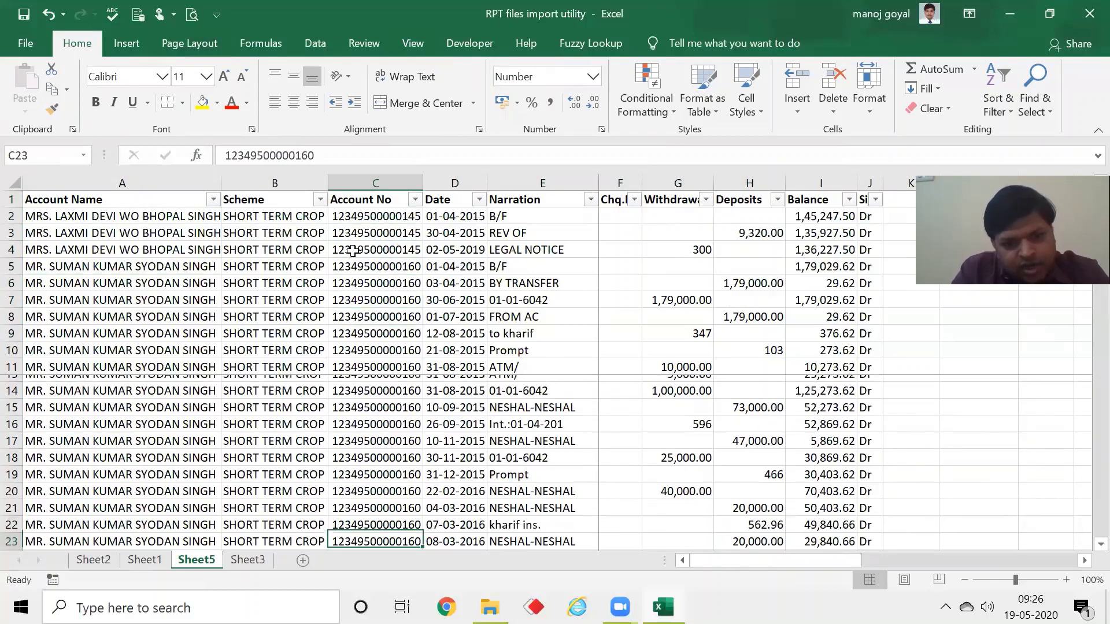
pyautogui.press('Up')
pyautogui.press('Up')
pyautogui.press('Up')
pyautogui.press('Up')
pyautogui.press('Up')
pyautogui.press('Up')
pyautogui.press('Up')
pyautogui.press('Up')
pyautogui.press('Up')
pyautogui.press('Up')
pyautogui.press('Up')
pyautogui.press('Up')
pyautogui.press('Up')
pyautogui.press('Up')
pyautogui.press('Up')
pyautogui.press('Up')
pyautogui.press('Up')
pyautogui.press('Up')
pyautogui.press('Up')
pyautogui.press('Up')
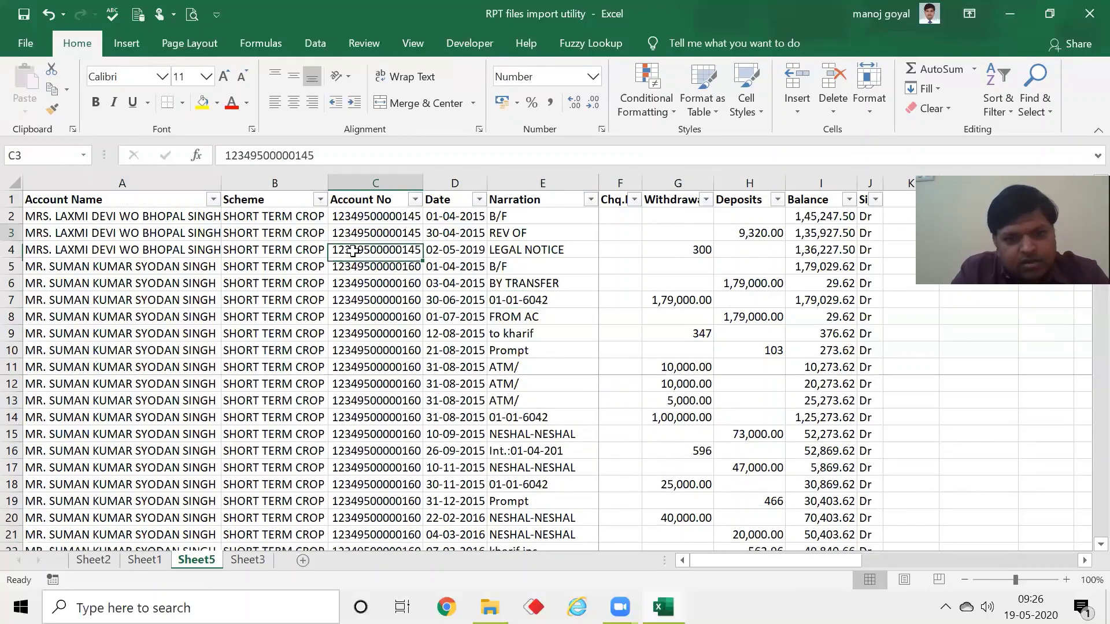
# Unfreeze the panes on Sheet5 and freeze only the top row instead
pyautogui.click(422, 49)
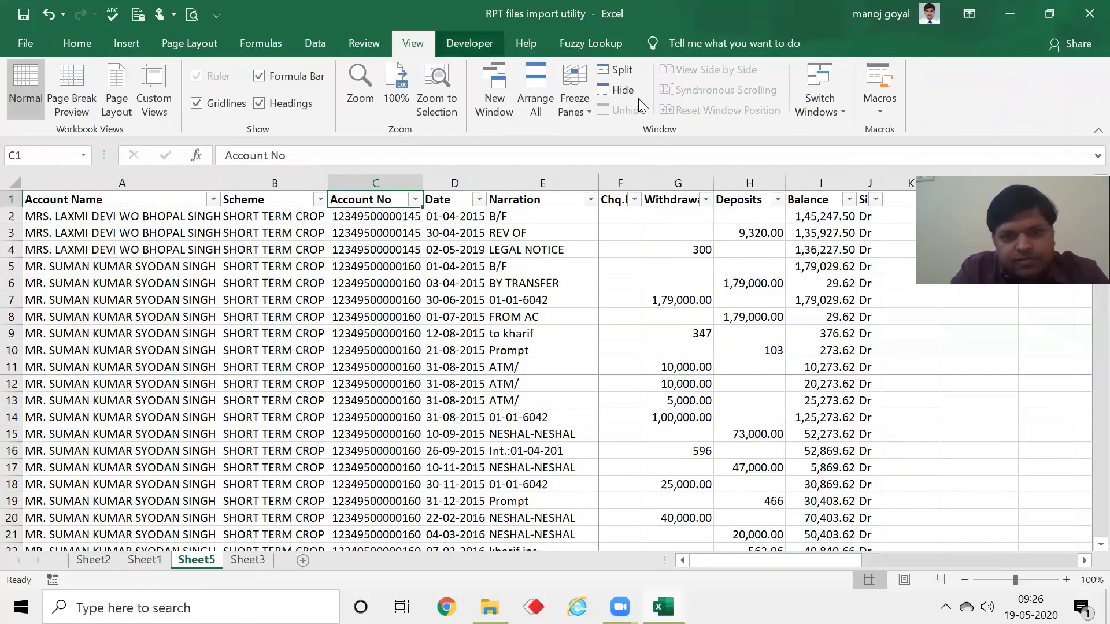
pyautogui.click(590, 99)
pyautogui.click(613, 140)
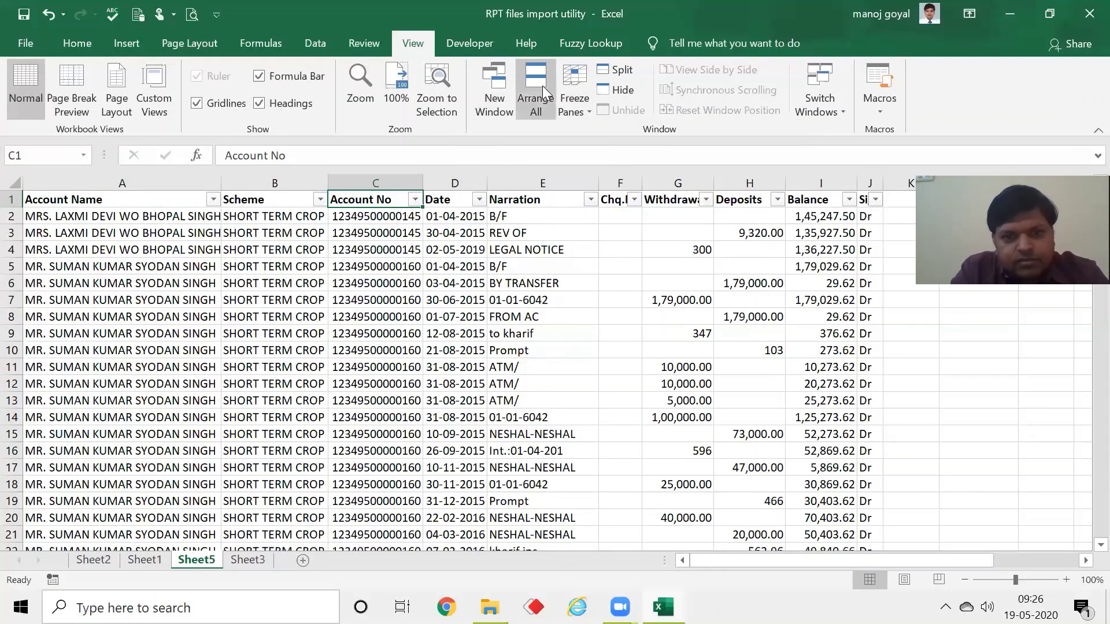
pyautogui.click(566, 92)
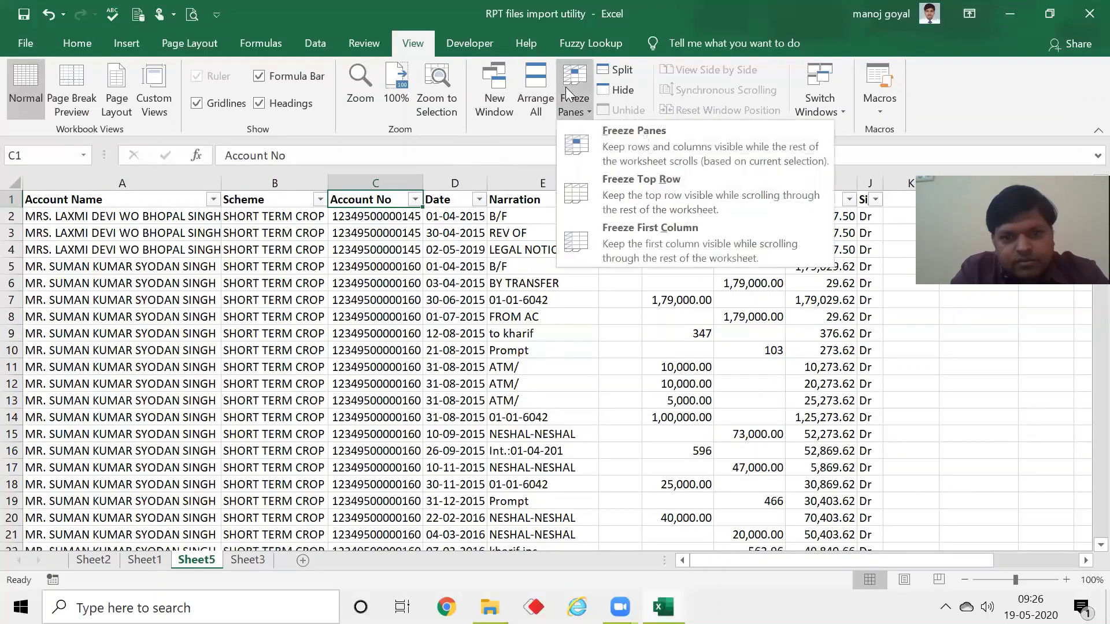
pyautogui.click(627, 185)
pyautogui.click(364, 247)
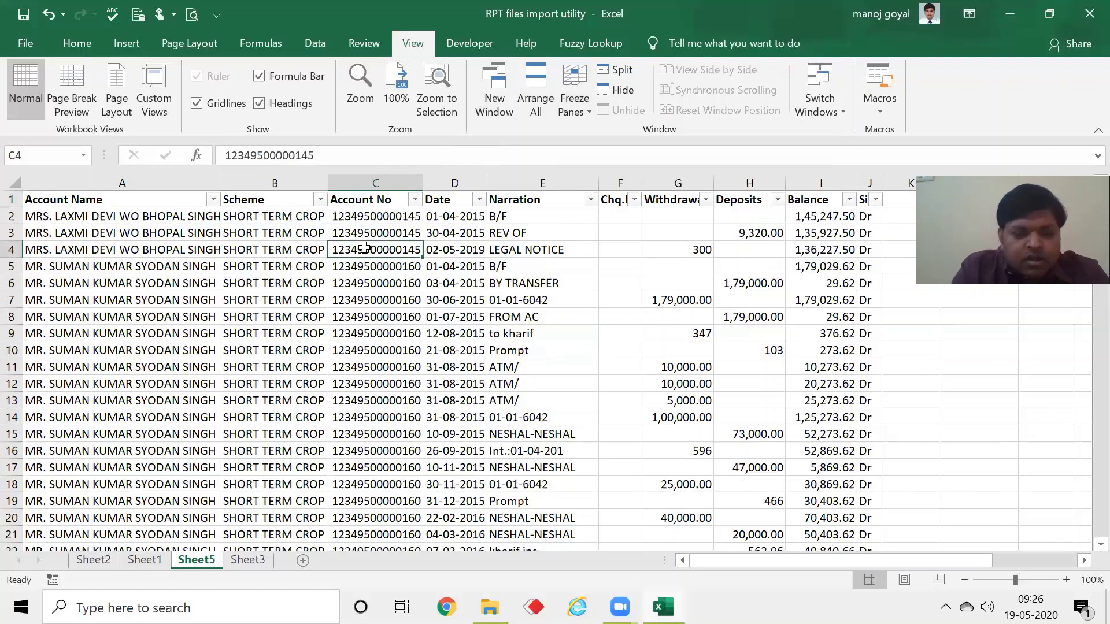
# Go down and back up the rows of Sheet5 to check whether the header row stays in place
pyautogui.press('Down')
pyautogui.press('Down')
pyautogui.press('Down')
pyautogui.press('Down')
pyautogui.press('Down')
pyautogui.press('Down')
pyautogui.press('Down')
pyautogui.press('Down')
pyautogui.press('Down')
pyautogui.press('Down')
pyautogui.press('Down')
pyautogui.press('Down')
pyautogui.press('Down')
pyautogui.press('Down')
pyautogui.press('Down')
pyautogui.press('Down')
pyautogui.press('Down')
pyautogui.press('Down')
pyautogui.press('Down')
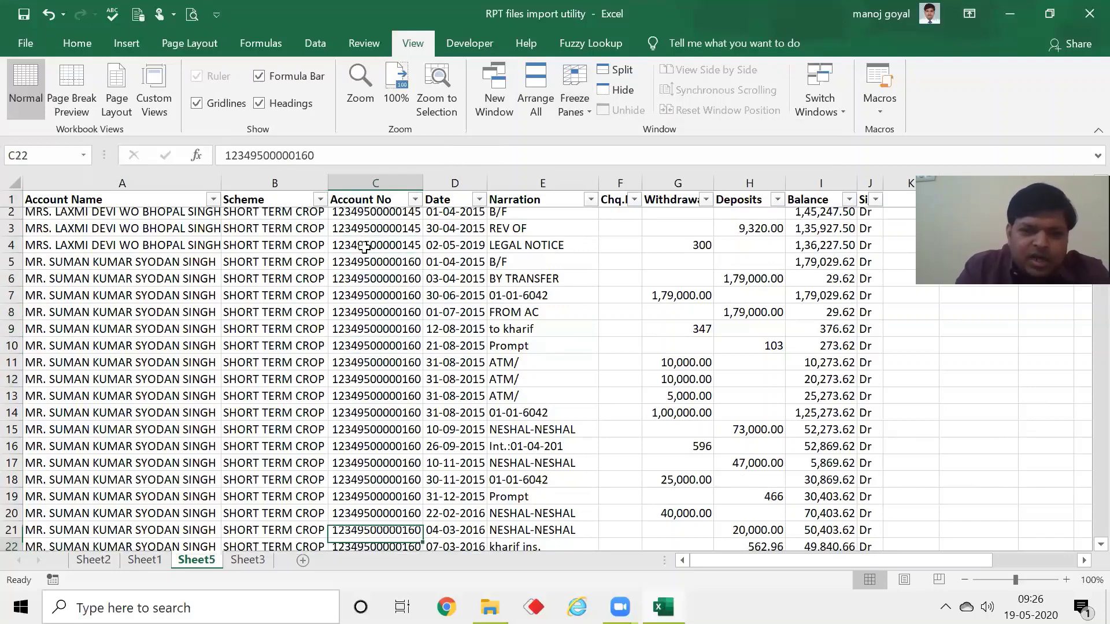
pyautogui.press('Down')
pyautogui.press('Down')
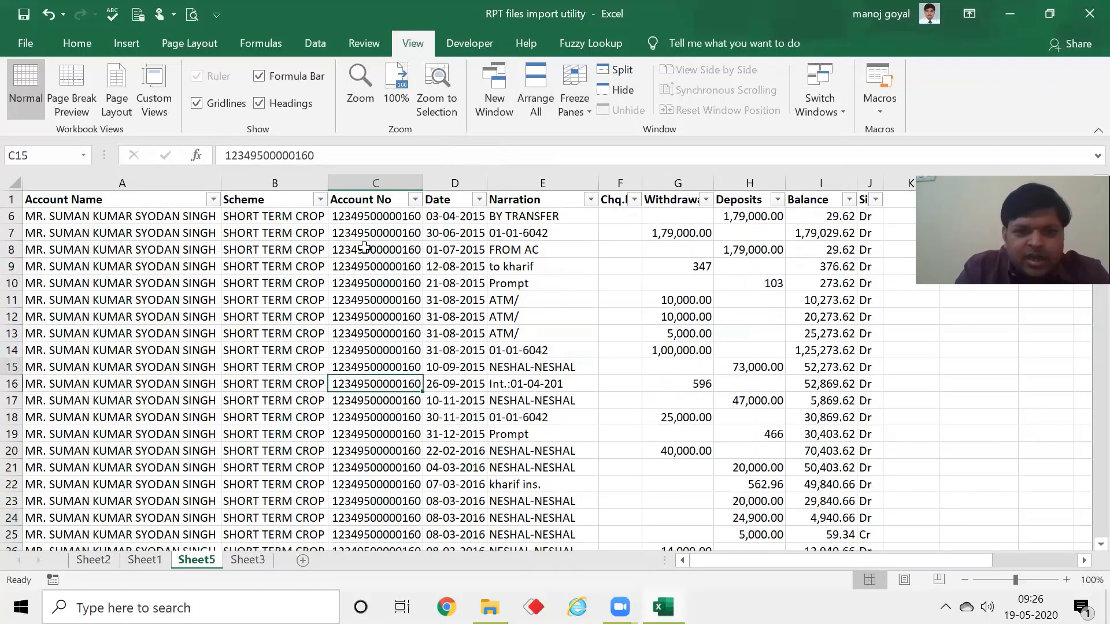
pyautogui.press('pageup')
pyautogui.press('Up')
pyautogui.press('Up')
pyautogui.press('Up')
pyautogui.press('Down')
pyautogui.press('Down')
pyautogui.press('Down')
pyautogui.press('Down')
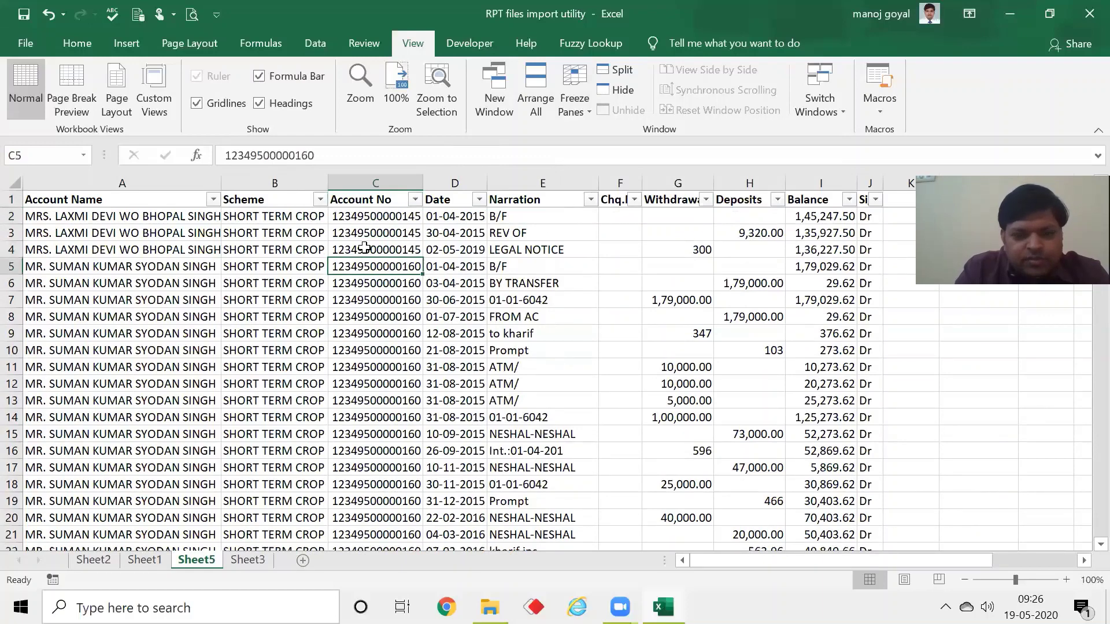
# Examine the account numbers and dates in the first rows of Sheet5
pyautogui.press('Right')
pyautogui.press('Up')
pyautogui.press('Up')
pyautogui.press('Up')
pyautogui.press('Down')
pyautogui.press('Down')
pyautogui.press('Down')
pyautogui.press('Left')
pyautogui.press('Up')
pyautogui.press('Up')
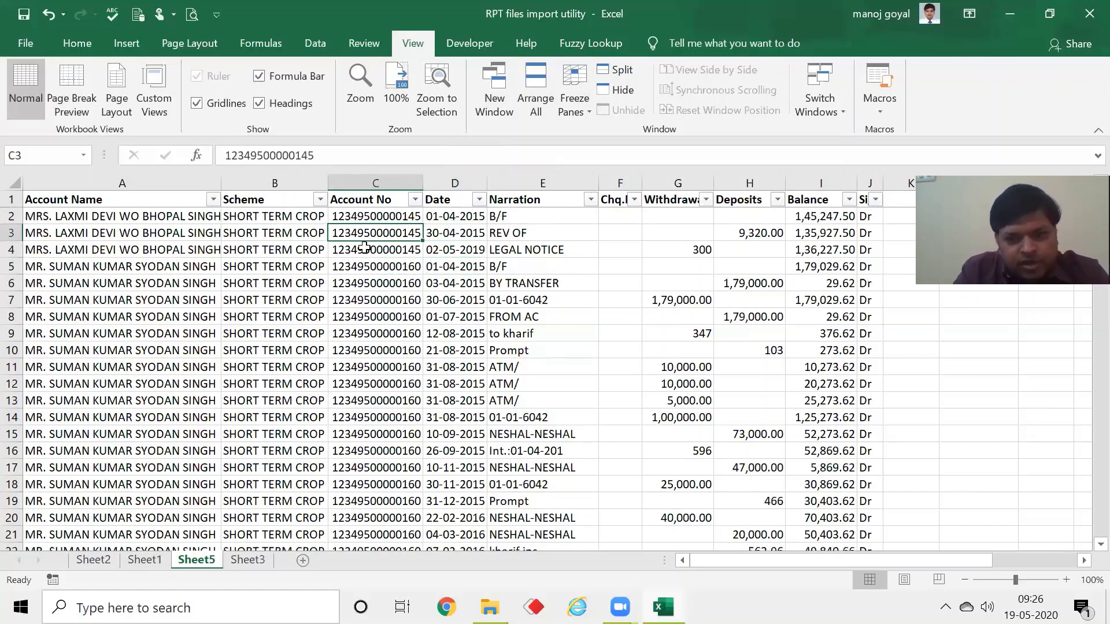
# Copy the whole Account No column with its header from Sheet5 and paste it into Sheet3 starting at cell A1
pyautogui.press('Up')
pyautogui.press('Up')
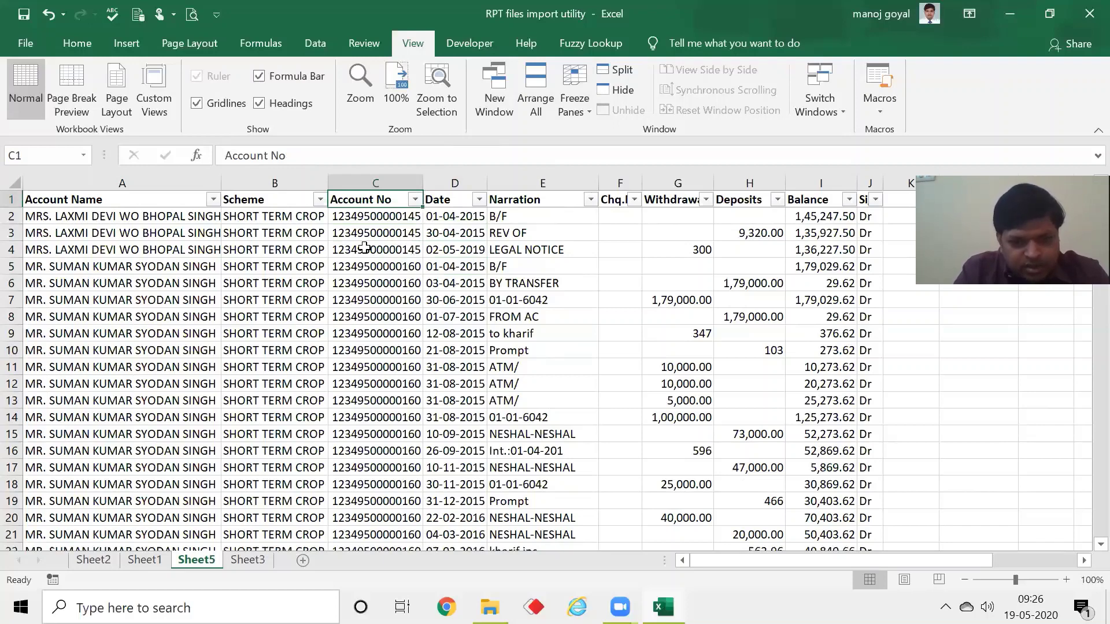
pyautogui.hotkey('ctrl', 'shift', 'Down')
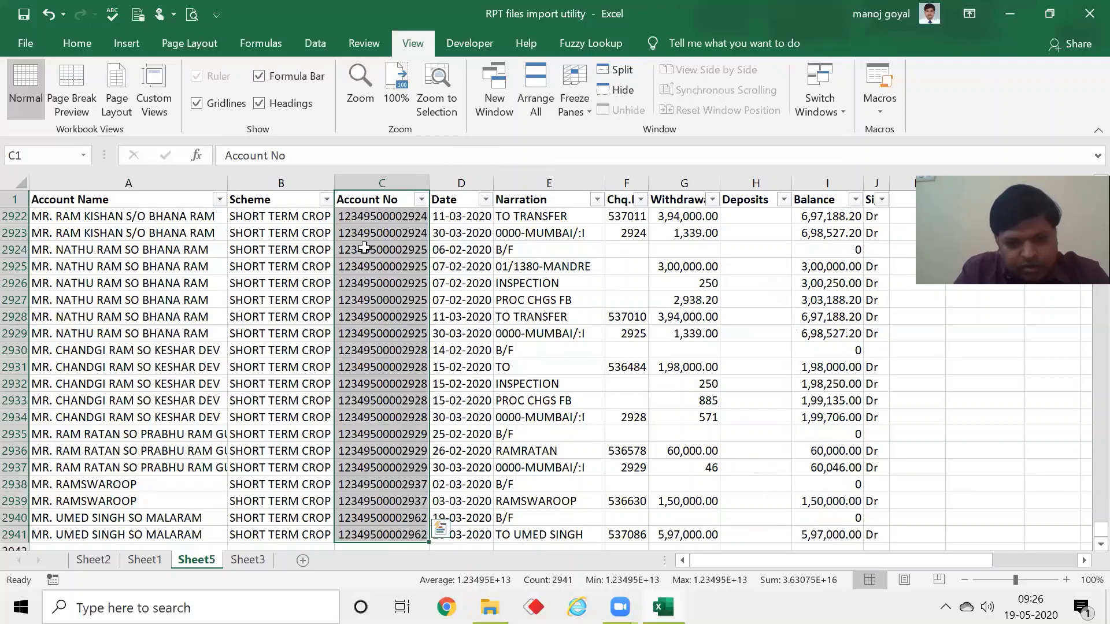
pyautogui.hotkey('ctrl', 'c')
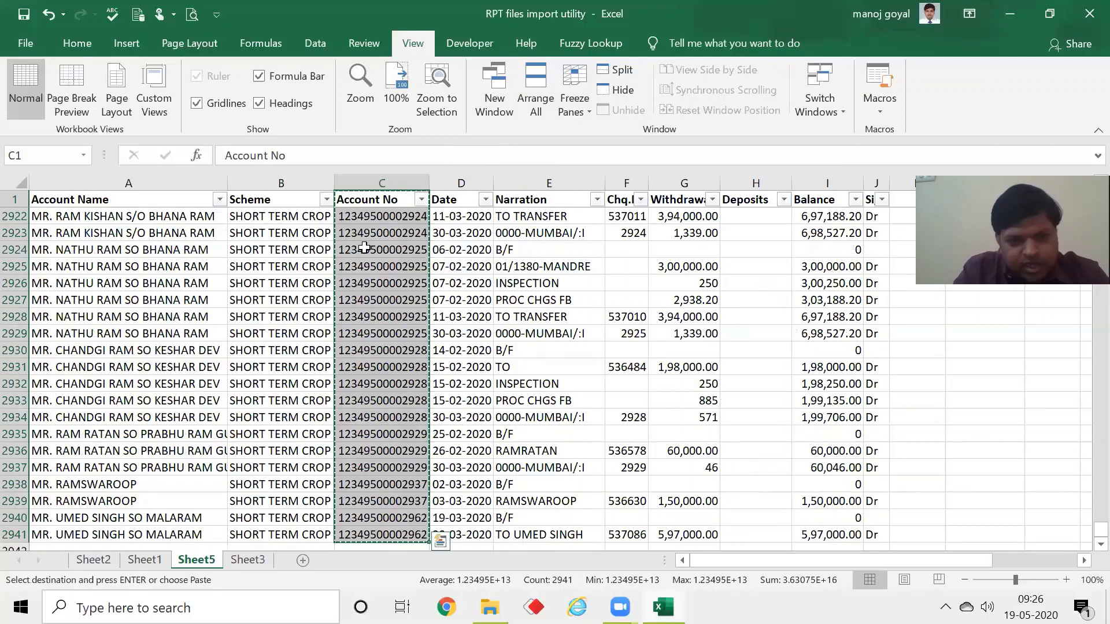
pyautogui.click(250, 561)
pyautogui.click(114, 307)
pyautogui.hotkey('ctrl', 'Home')
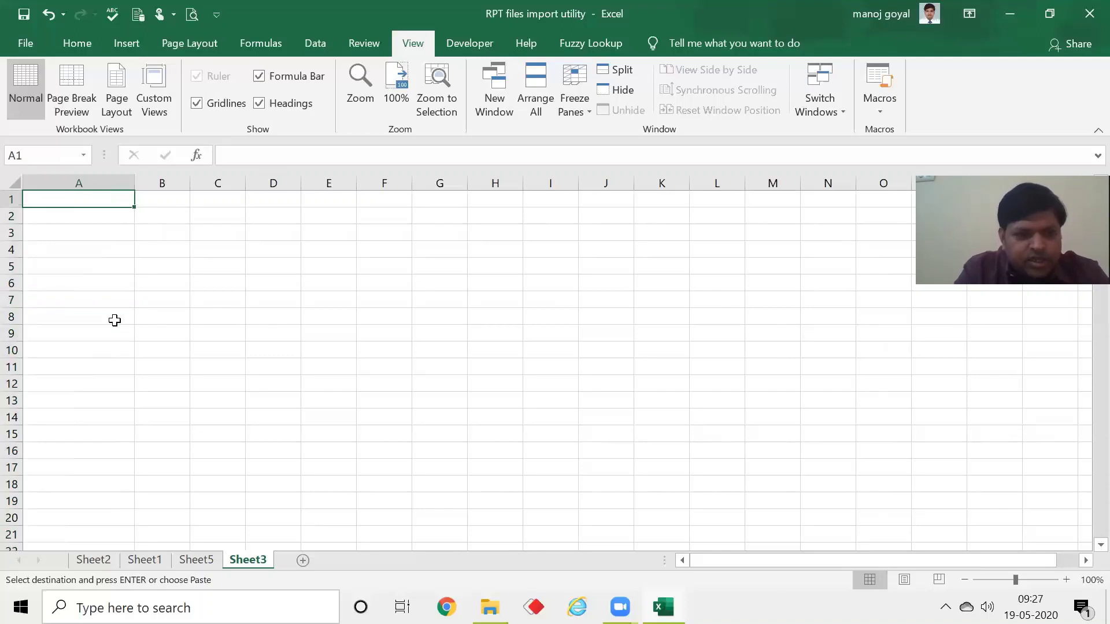
pyautogui.hotkey('ctrl', 'v')
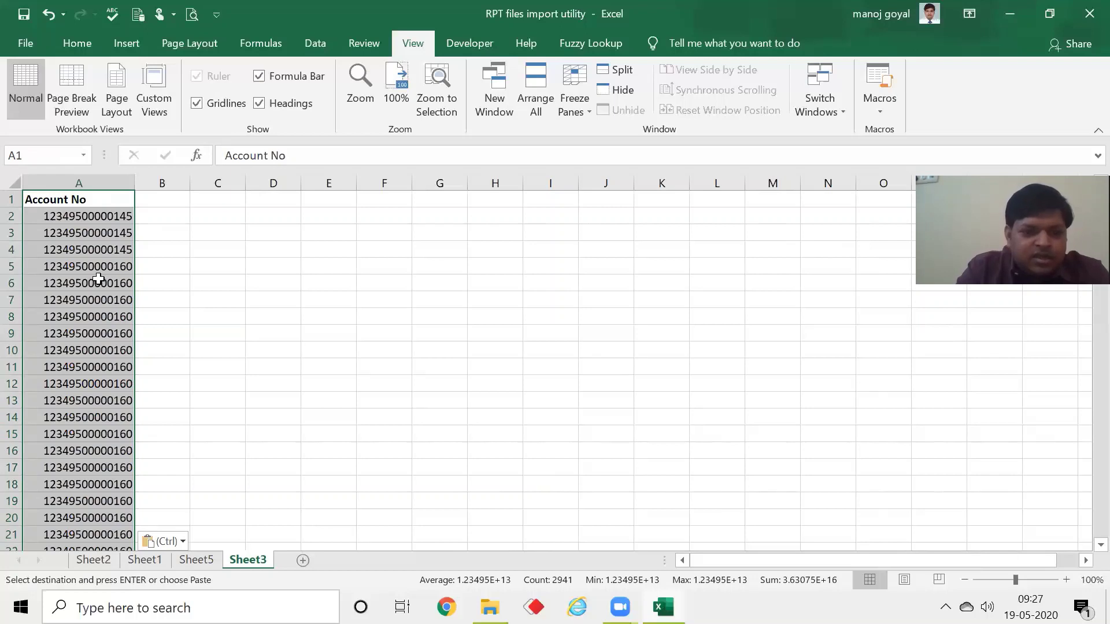
# Remove the duplicate values from the Account No column on Sheet3, treating the first row as a header
pyautogui.click(310, 49)
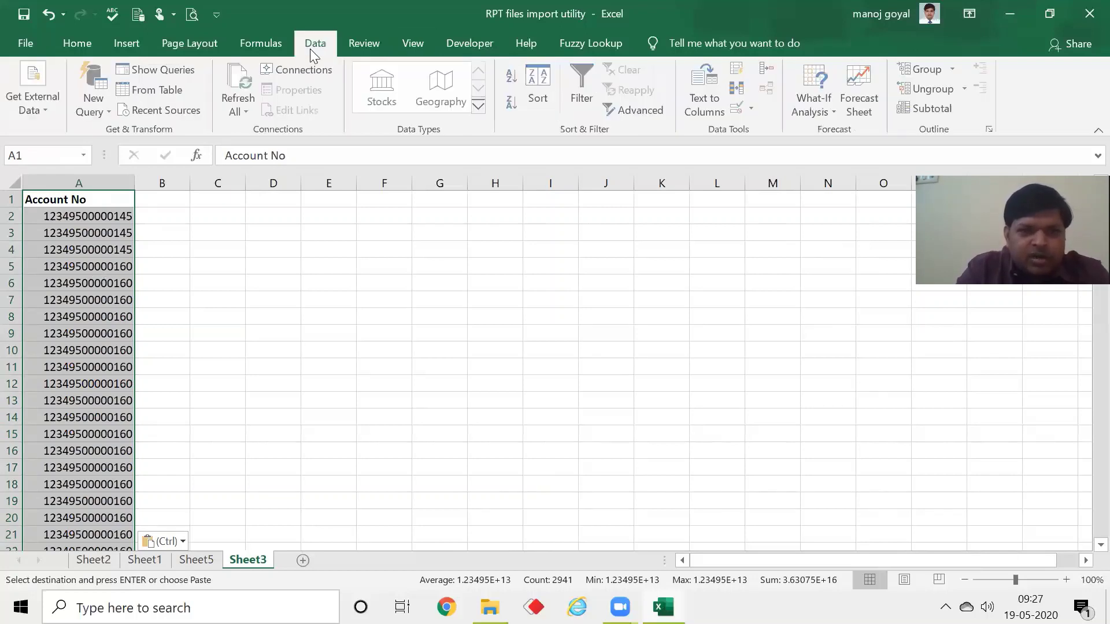
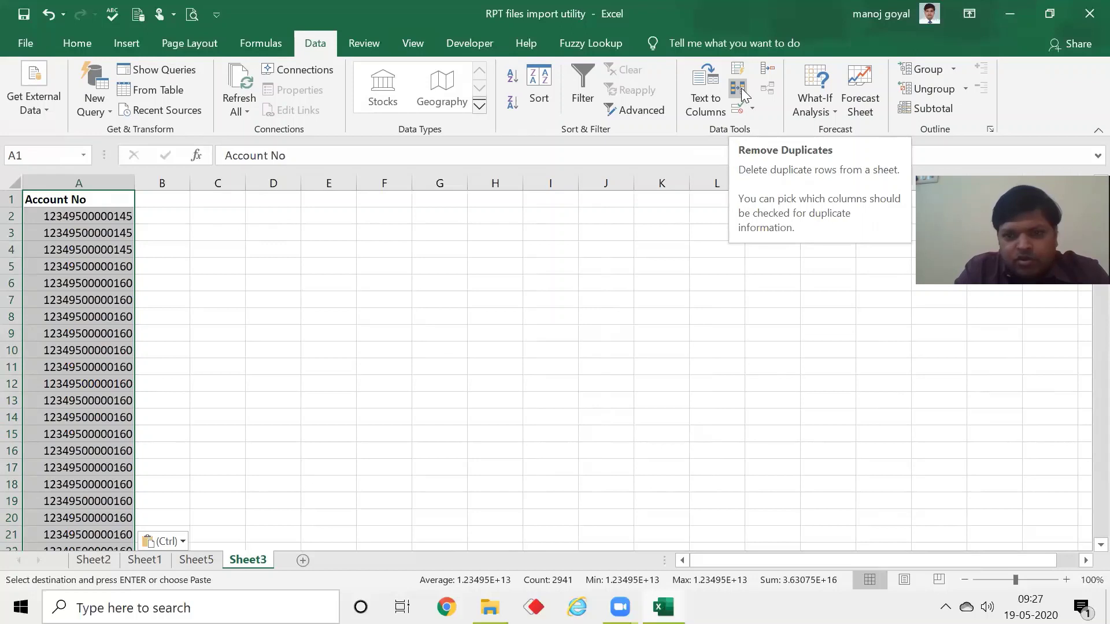
pyautogui.click(739, 89)
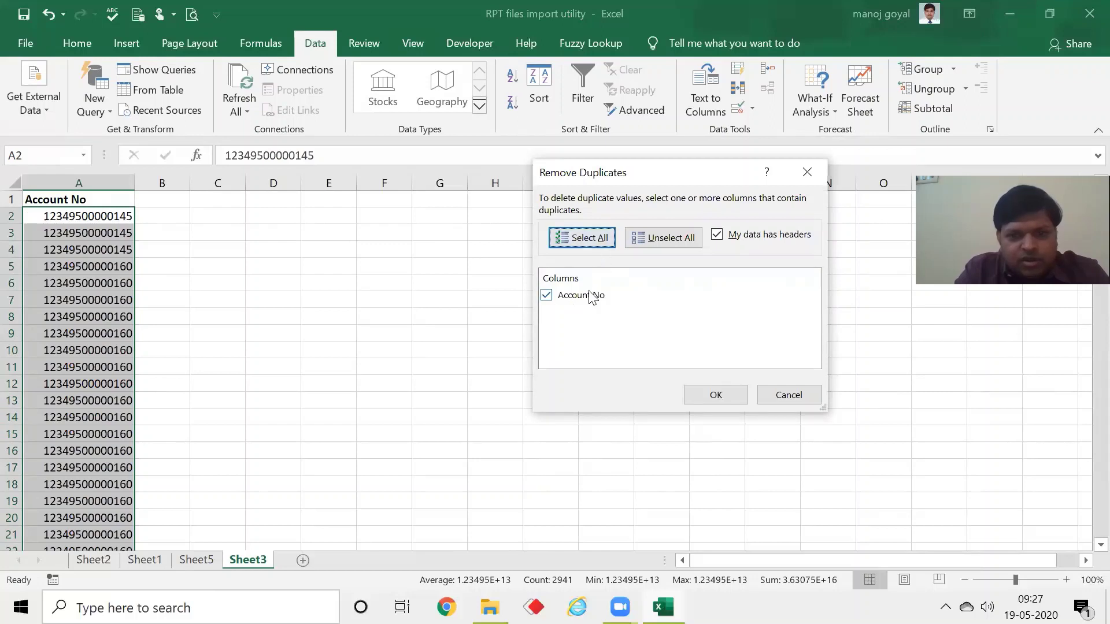
pyautogui.click(716, 397)
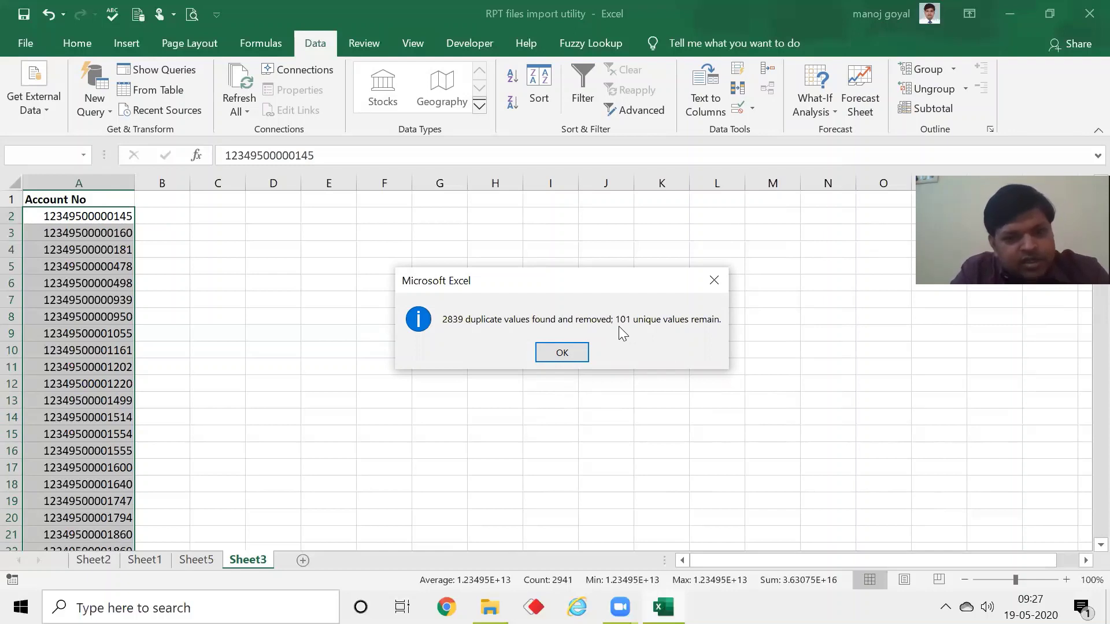
pyautogui.click(571, 352)
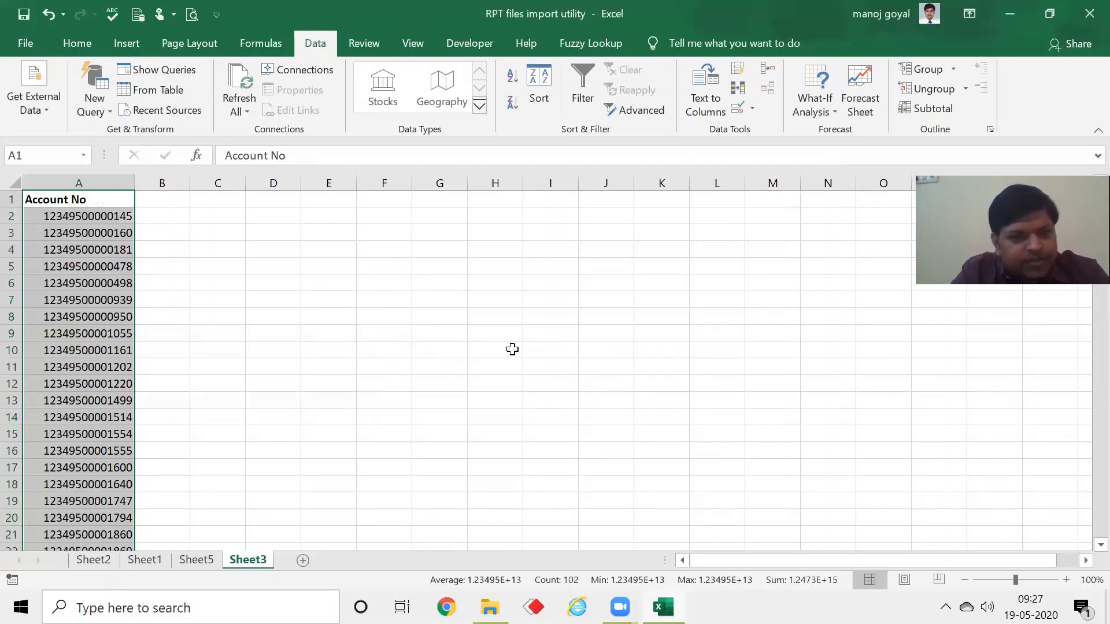
# Review the account number list on Sheet3 from its first entry to its last
pyautogui.click(112, 233)
pyautogui.hotkey('ctrl', 'Down')
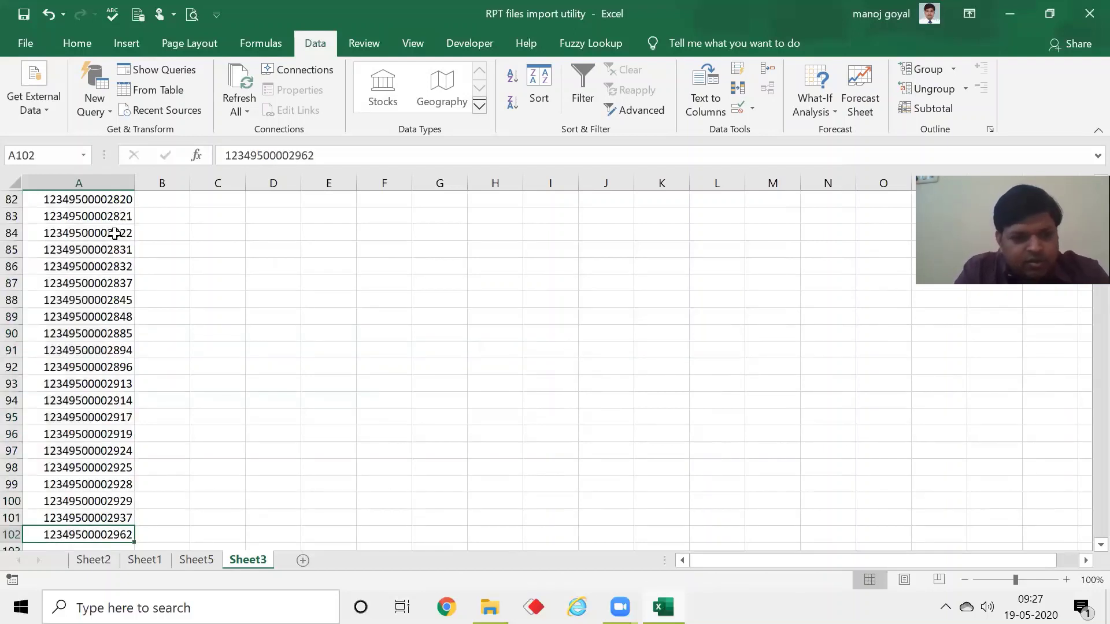
pyautogui.press('Down')
pyautogui.press('Up')
pyautogui.hotkey('ctrl', 'Up')
pyautogui.press('Down')
pyautogui.press('Up')
pyautogui.press('Right')
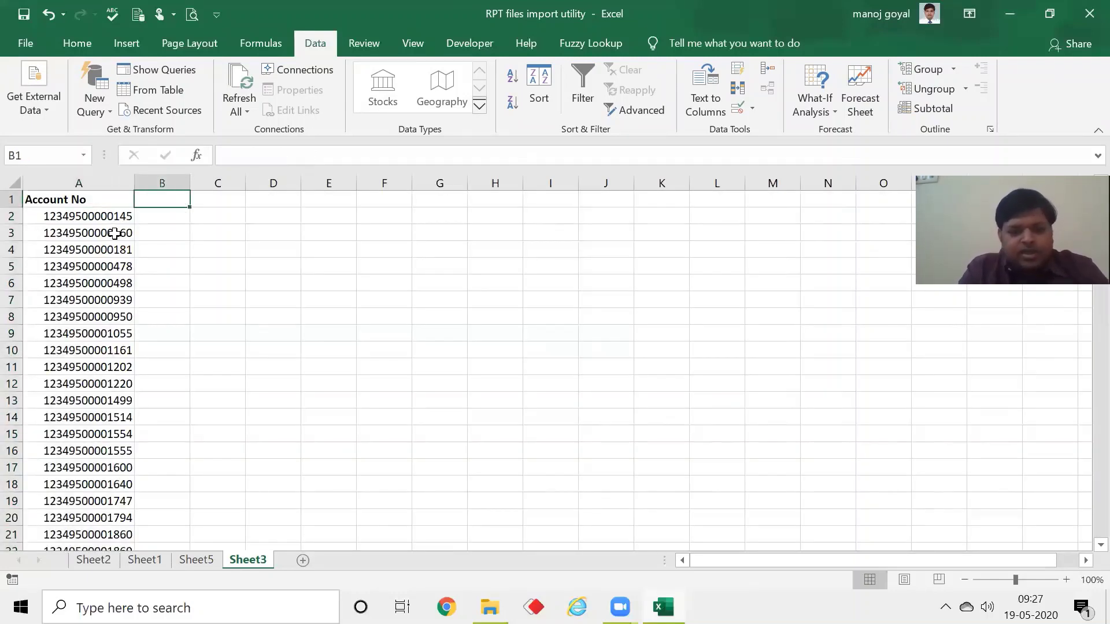
# Insert a blank row above the Account No header on Sheet3
pyautogui.press('Left')
pyautogui.hotkey('shift', 'space')
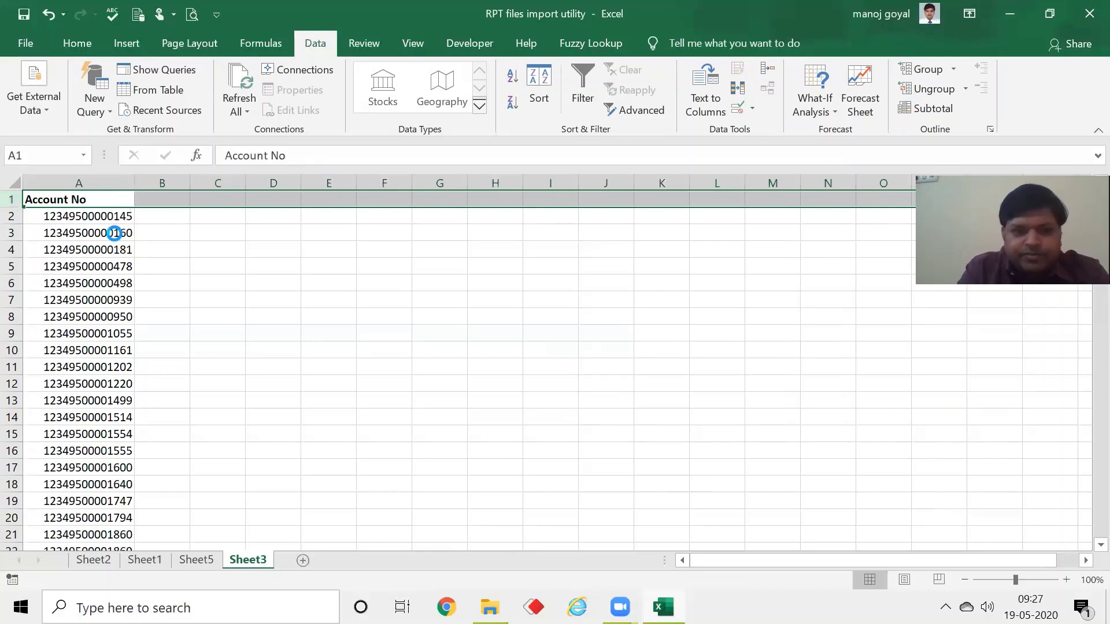
pyautogui.hotkey('ctrl', 'shift', '+')
pyautogui.press('Down')
pyautogui.press('Right')
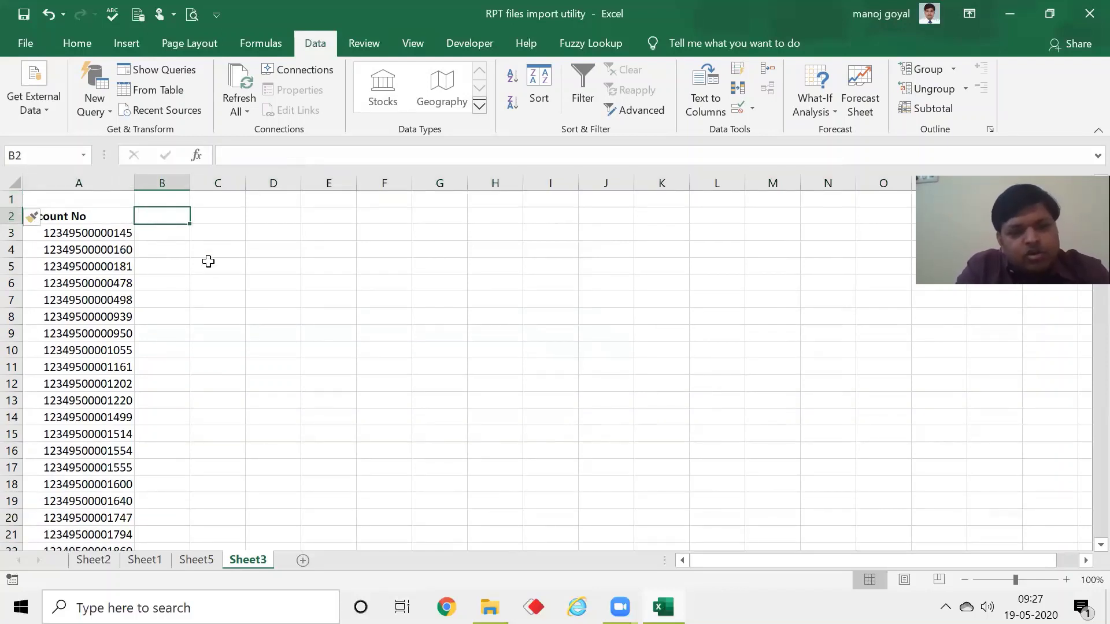
# Review the Date, Narration, Deposits, Balance and Sign column headers on Sheet5
pyautogui.click(198, 560)
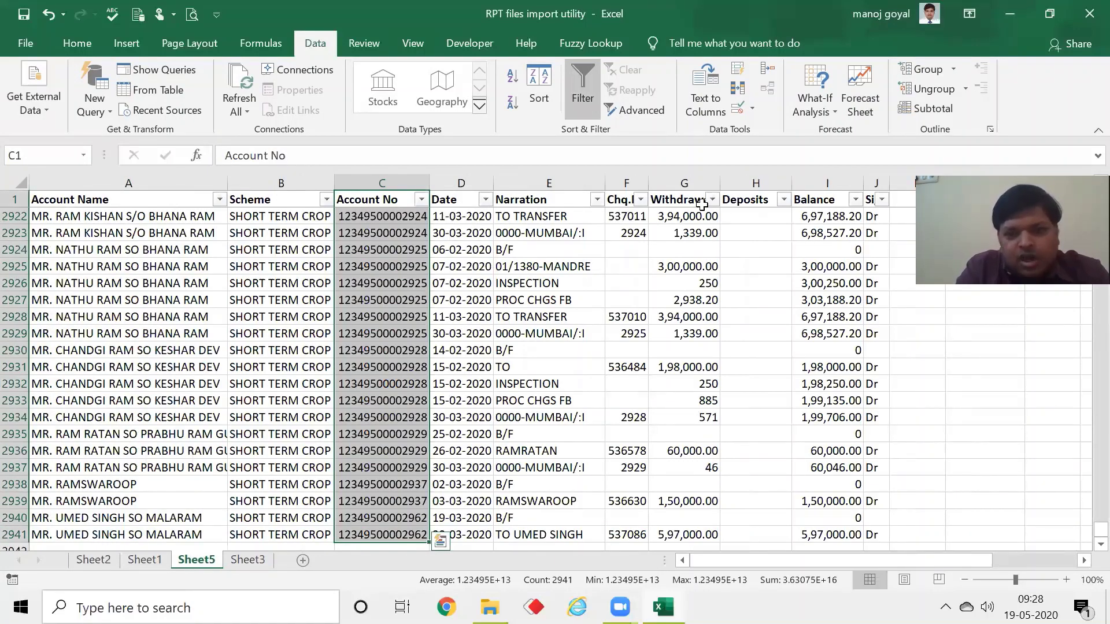
pyautogui.click(461, 232)
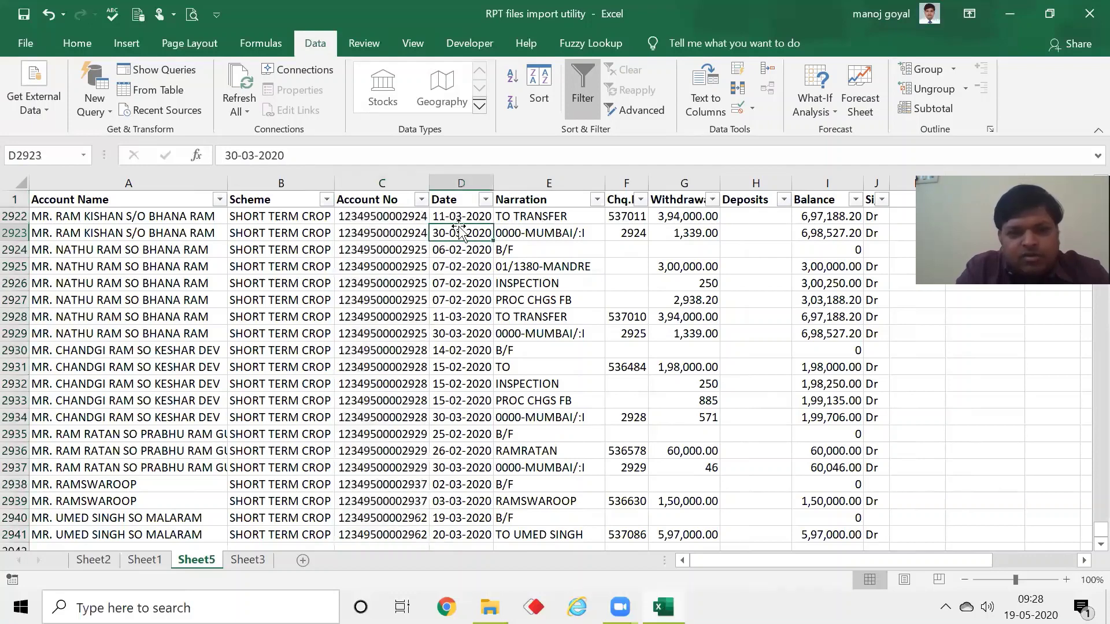
pyautogui.click(455, 202)
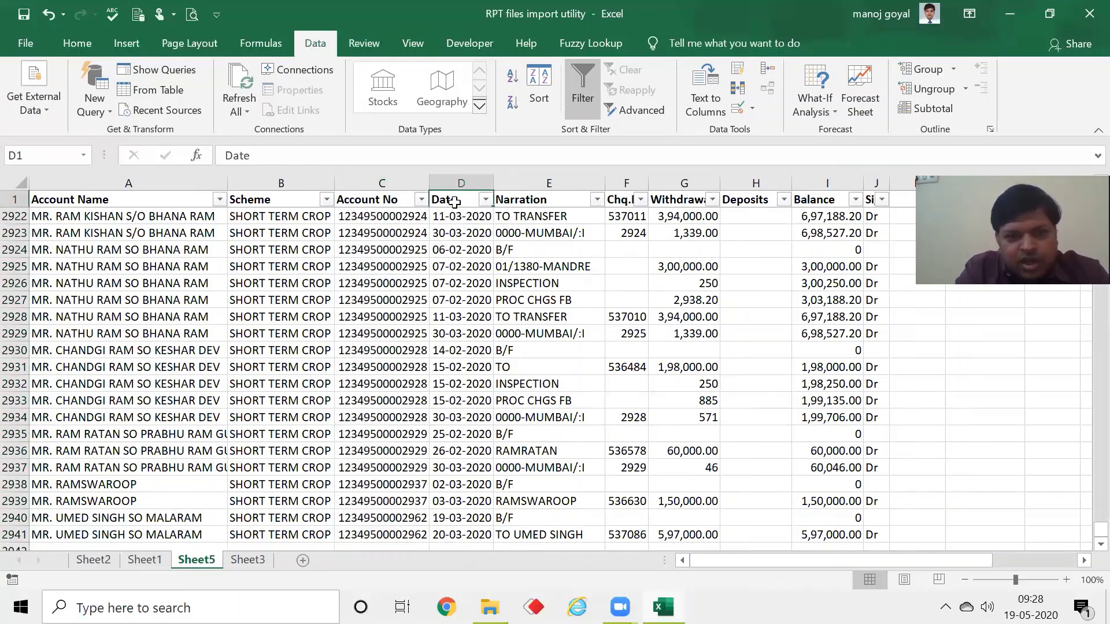
pyautogui.keyDown('ctrl'); pyautogui.click(536, 199); pyautogui.keyUp('ctrl')
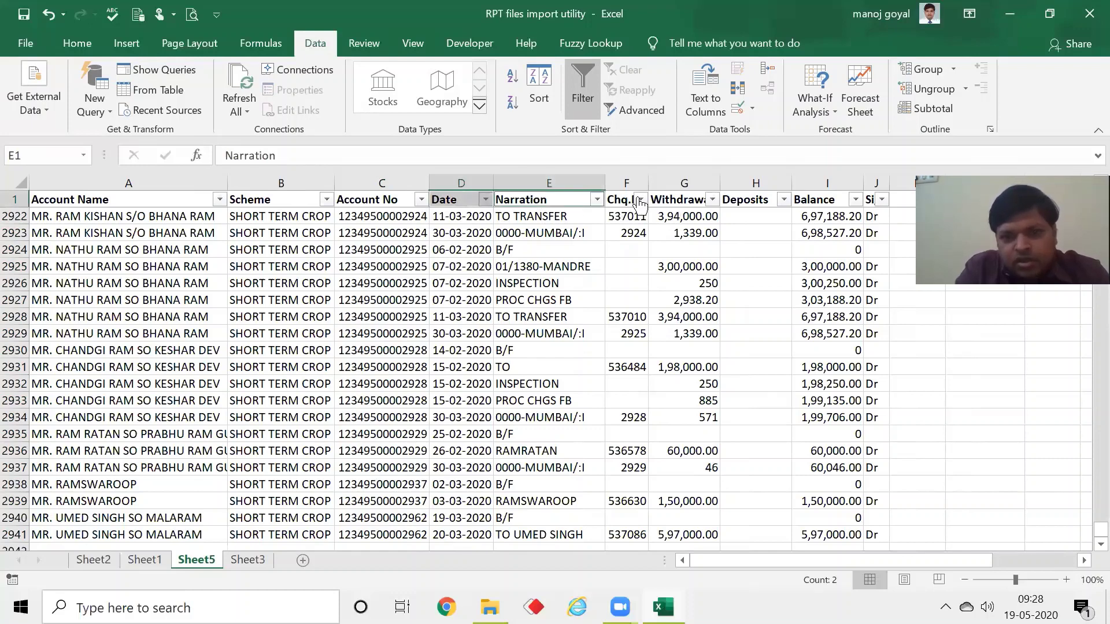
pyautogui.keyDown('ctrl'); pyautogui.click(755, 200); pyautogui.keyUp('ctrl')
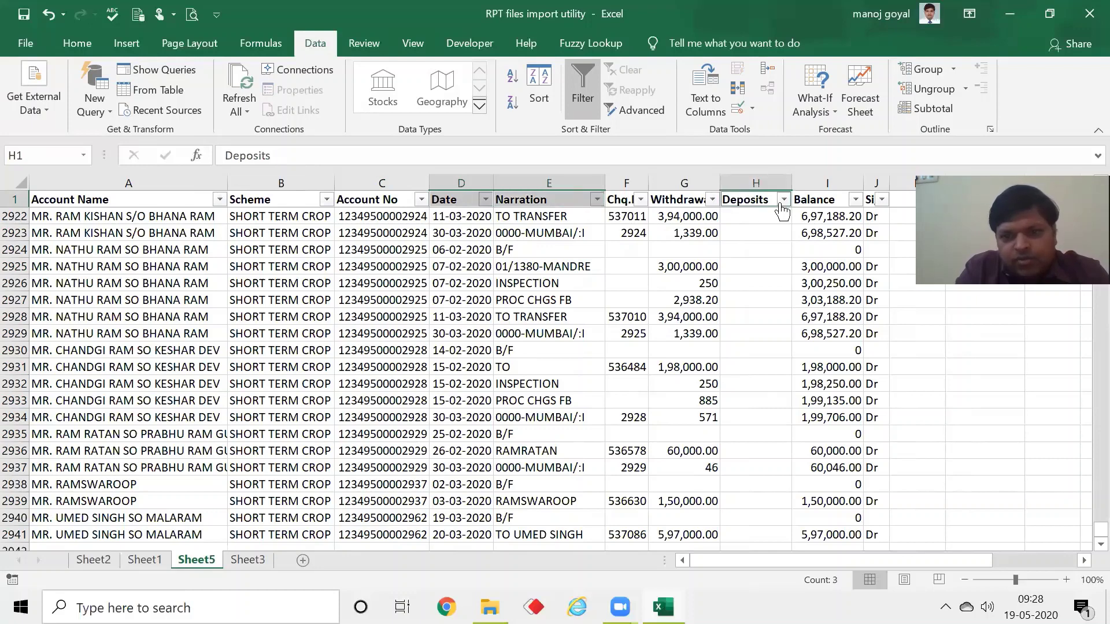
pyautogui.keyDown('ctrl'); pyautogui.click(820, 198); pyautogui.keyUp('ctrl')
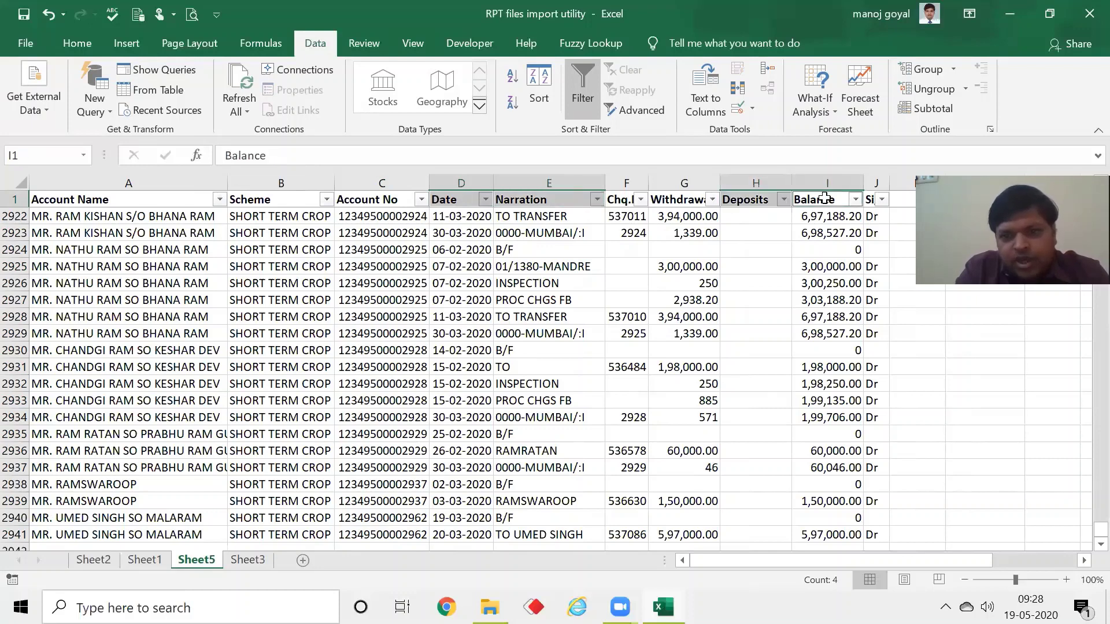
pyautogui.keyDown('ctrl'); pyautogui.click(871, 201); pyautogui.keyUp('ctrl')
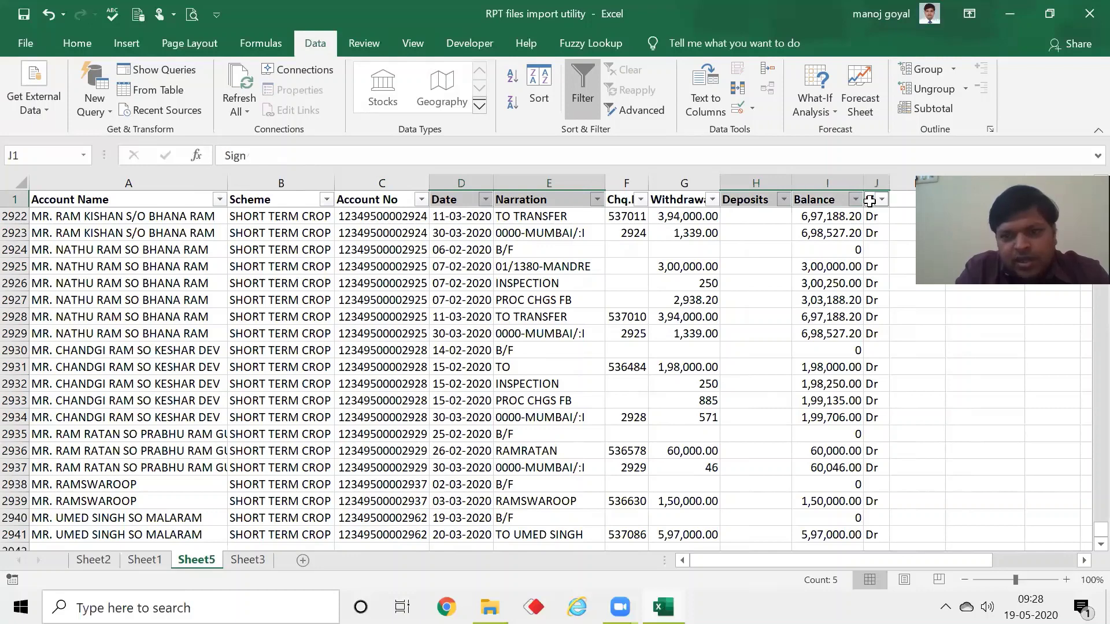
# Insert a blank column between the Date and Narration columns on Sheet5
pyautogui.click(630, 234)
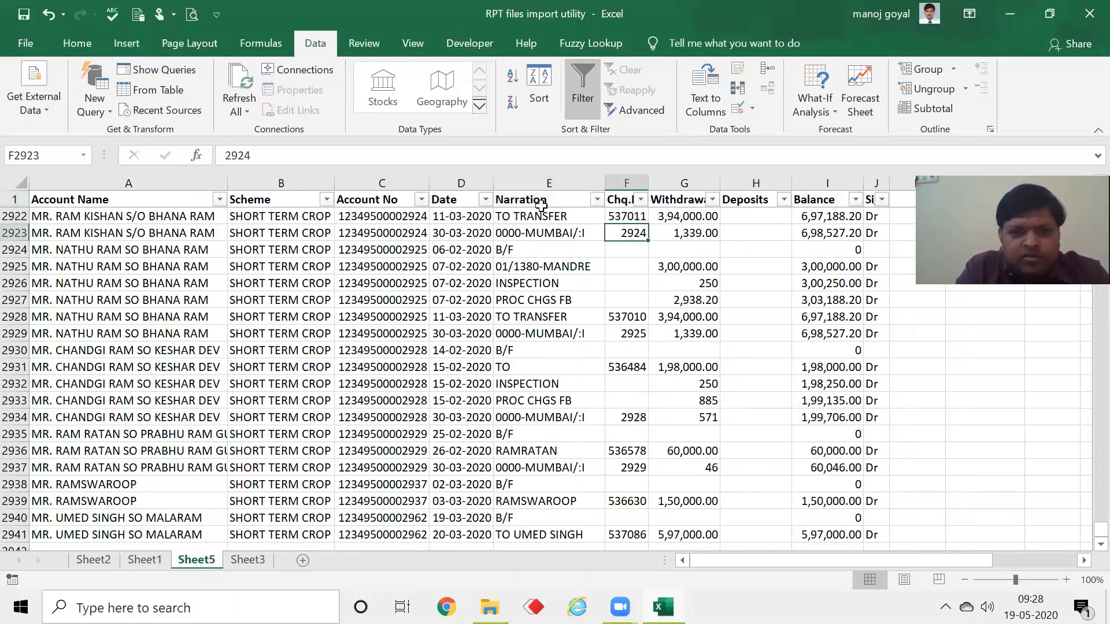
pyautogui.click(528, 183)
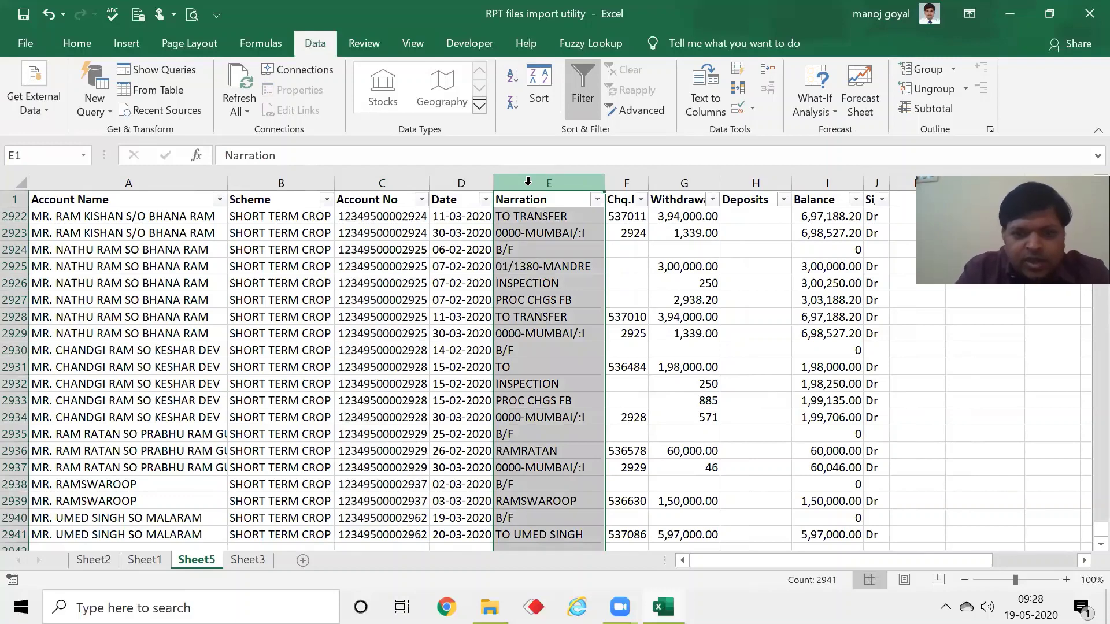
pyautogui.hotkey('ctrl', 'shift', '=')
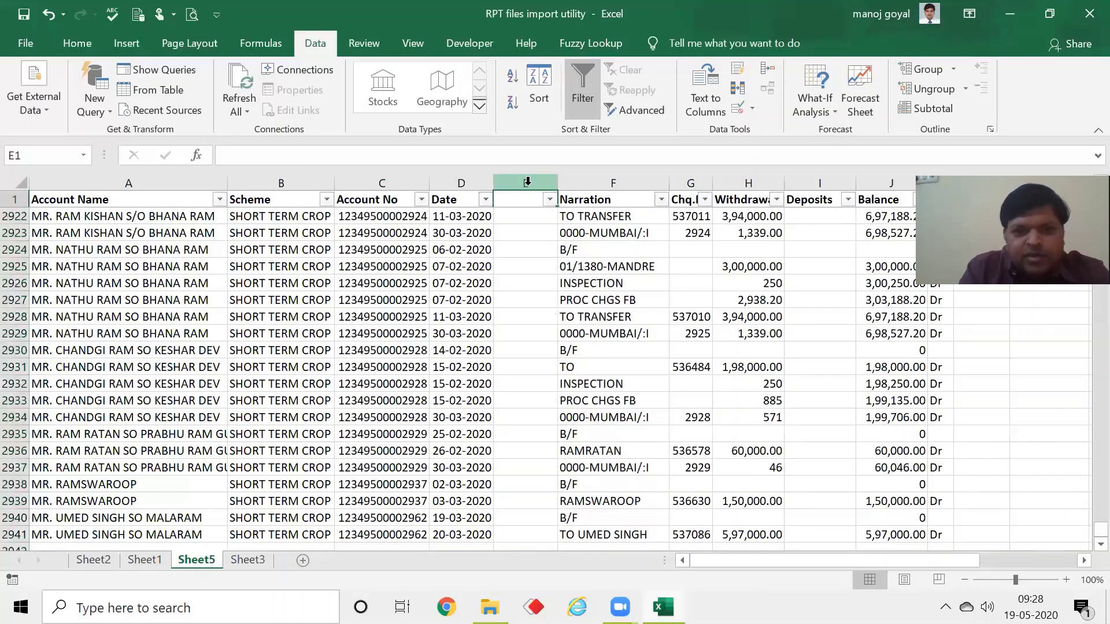
# Examine which years the Date column contains using its filter list, leaving the data unfiltered
pyautogui.hotkey('ctrl', 'Up')
pyautogui.press('Left')
pyautogui.press('Down')
pyautogui.press('Down')
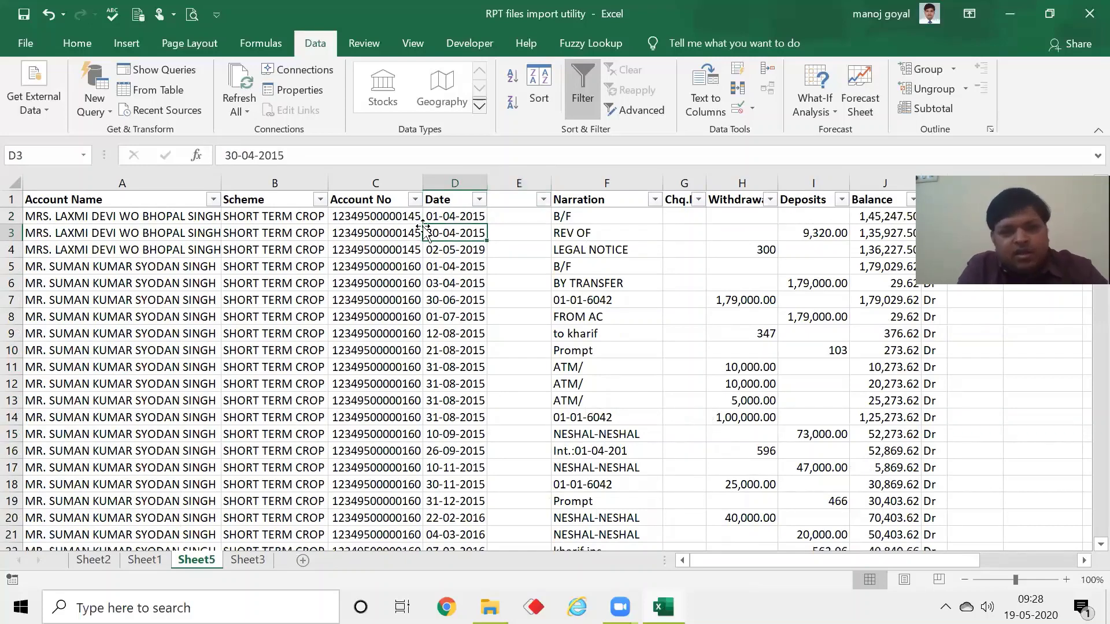
pyautogui.click(479, 199)
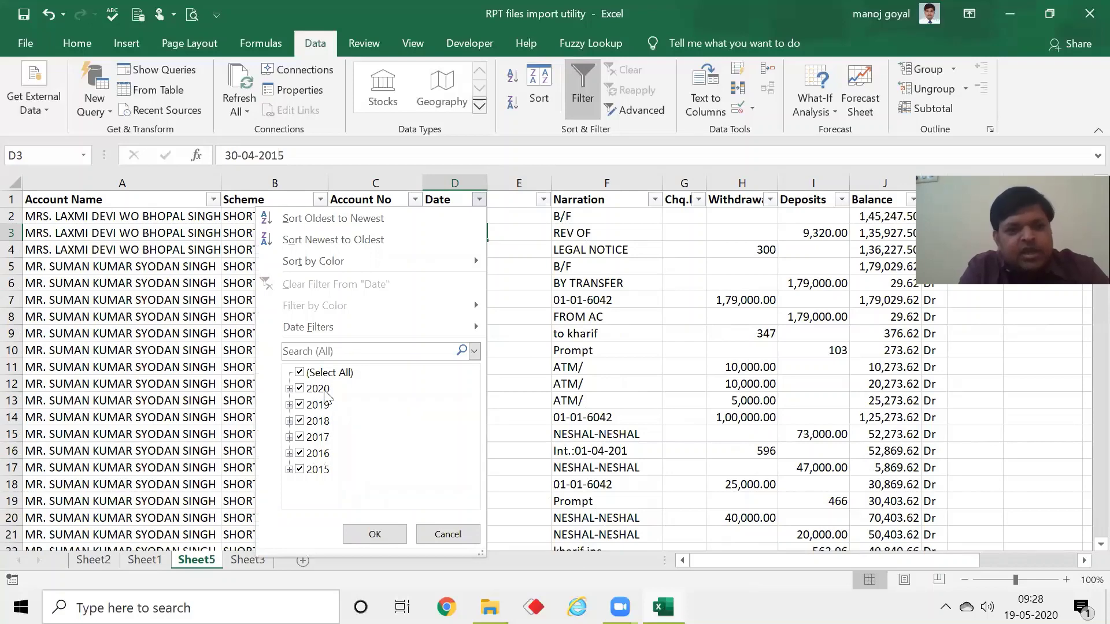
pyautogui.click(516, 232)
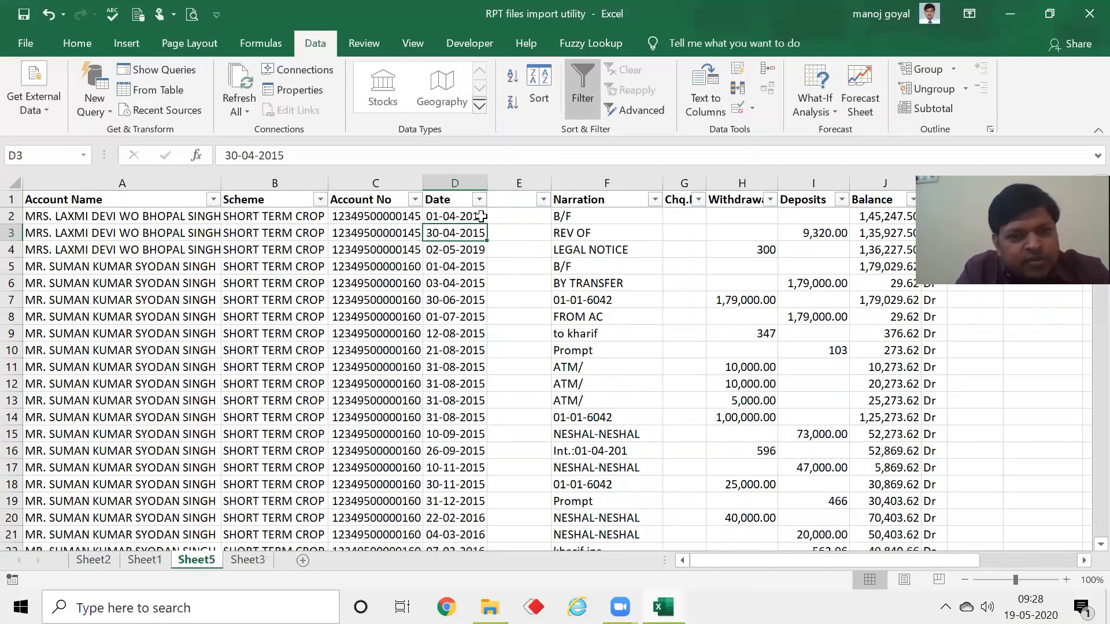
# Insert a blank column between the Account No and Date columns
pyautogui.click(445, 183)
pyautogui.hotkey('ctrl', 'shift', '+')
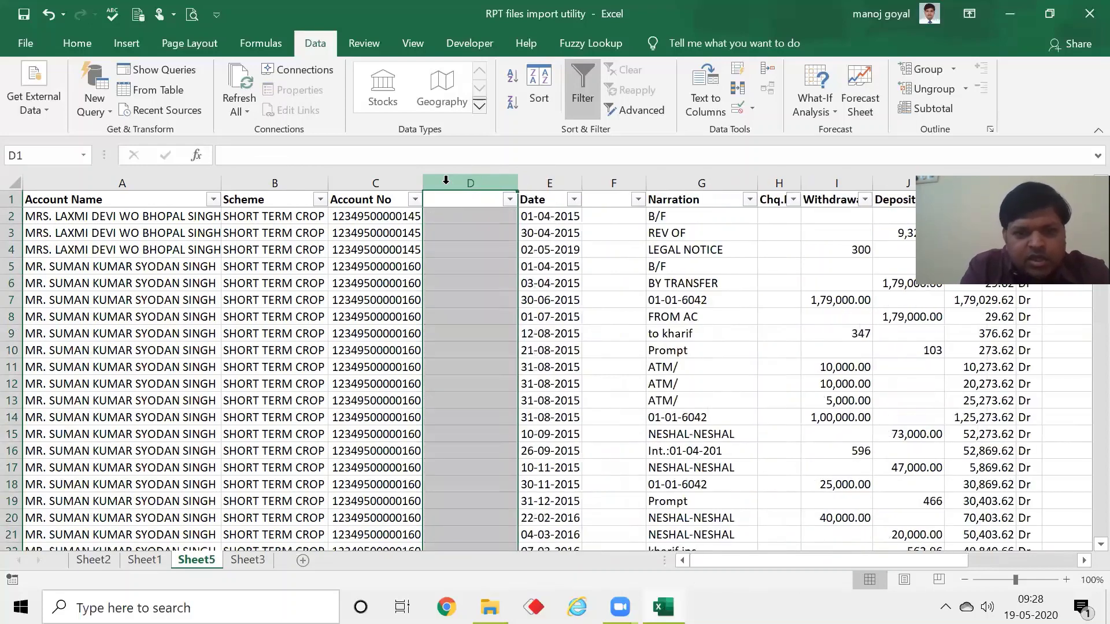
pyautogui.press('Down')
pyautogui.press('Up')
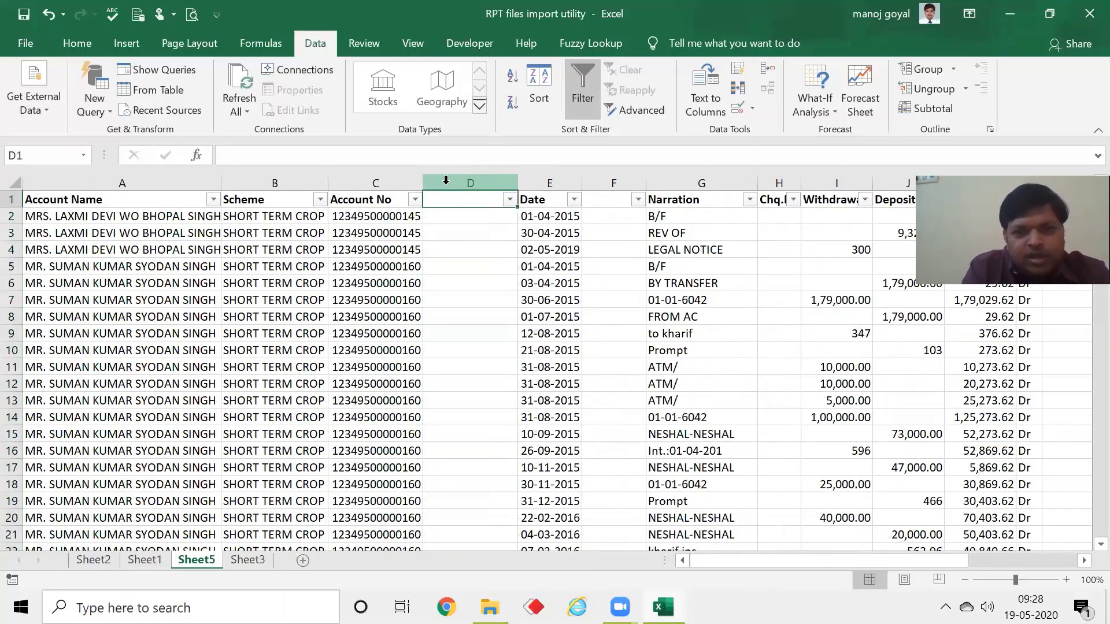
# Enter FY as the header in F1 of the blank column after Date
pyautogui.press('Right')
pyautogui.press('Right')
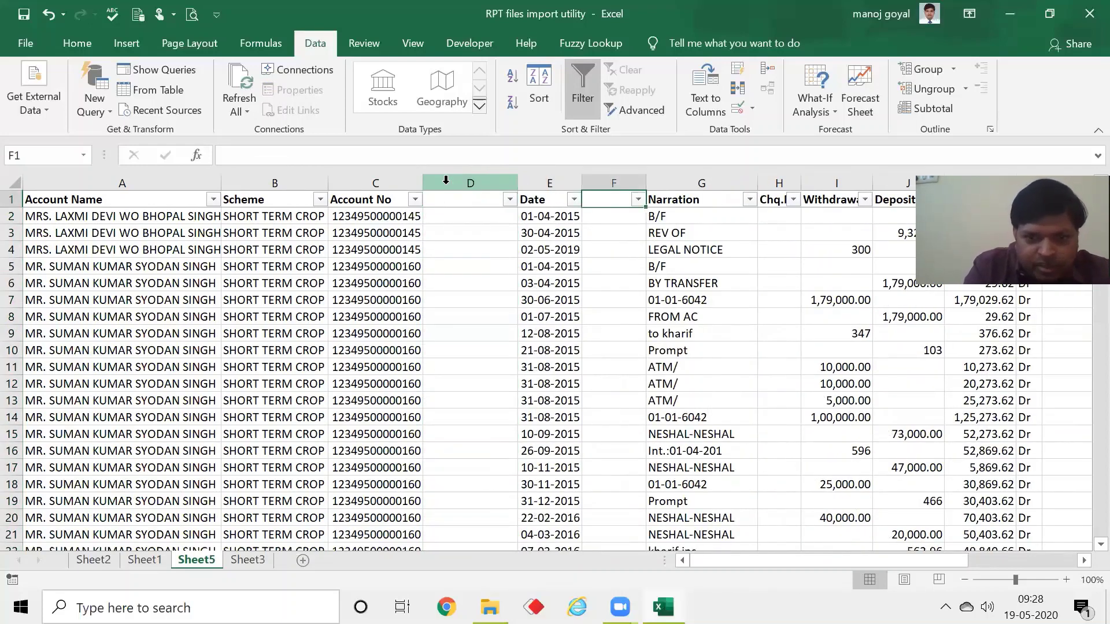
pyautogui.write('Y')
pyautogui.press('BackSpace')
pyautogui.write('FY')
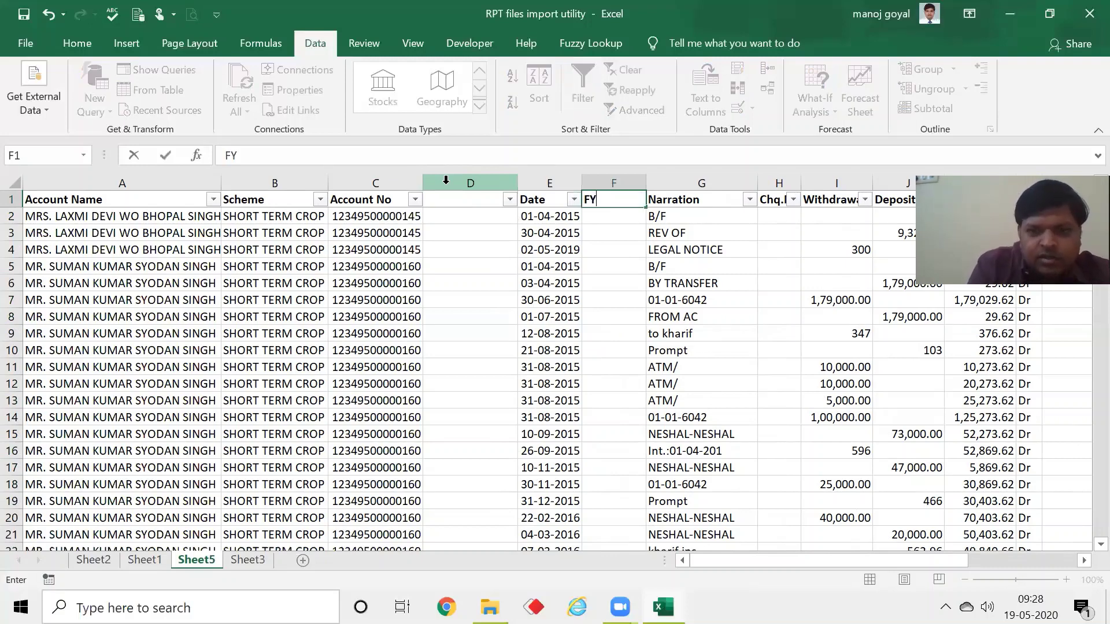
pyautogui.press('Return')
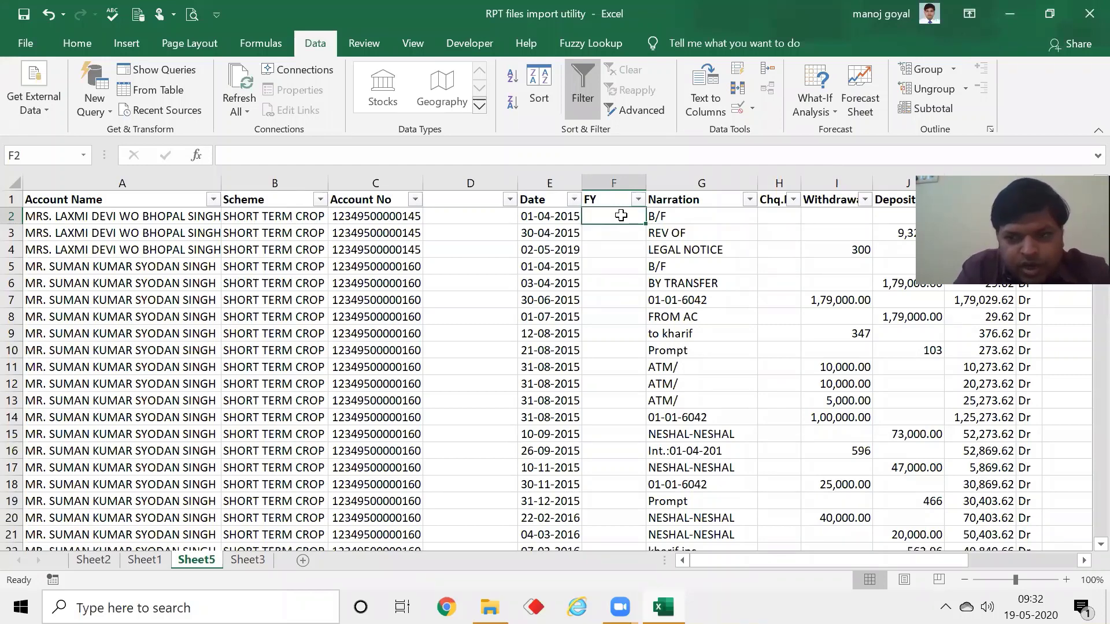
# Begin an IF formula in F2 with the logical test MONTH(E2)>3
pyautogui.write('=')
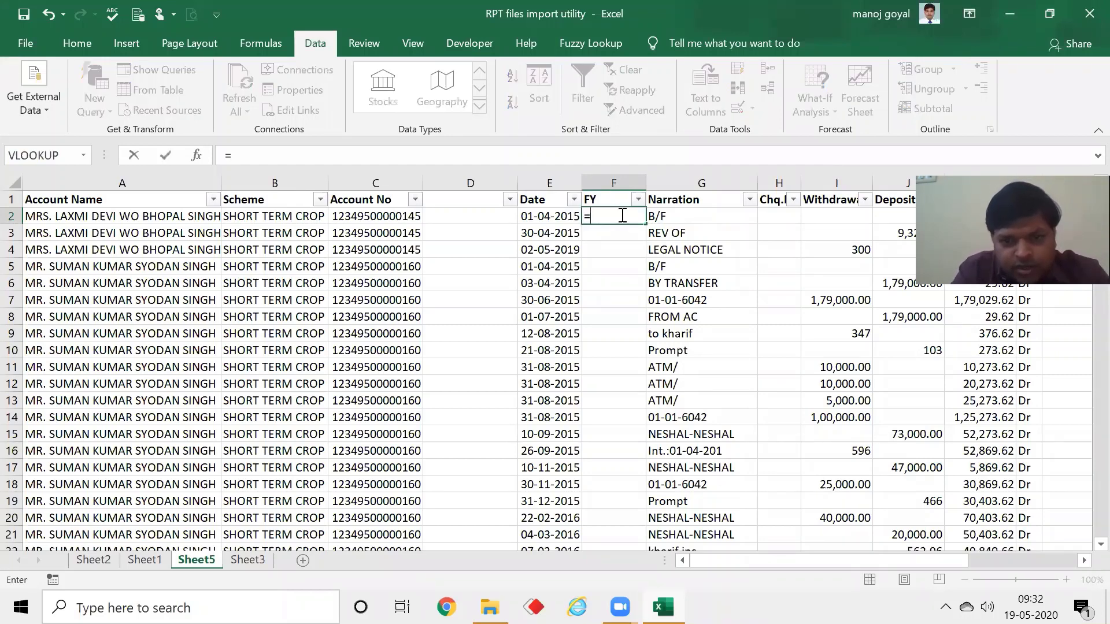
pyautogui.write('if')
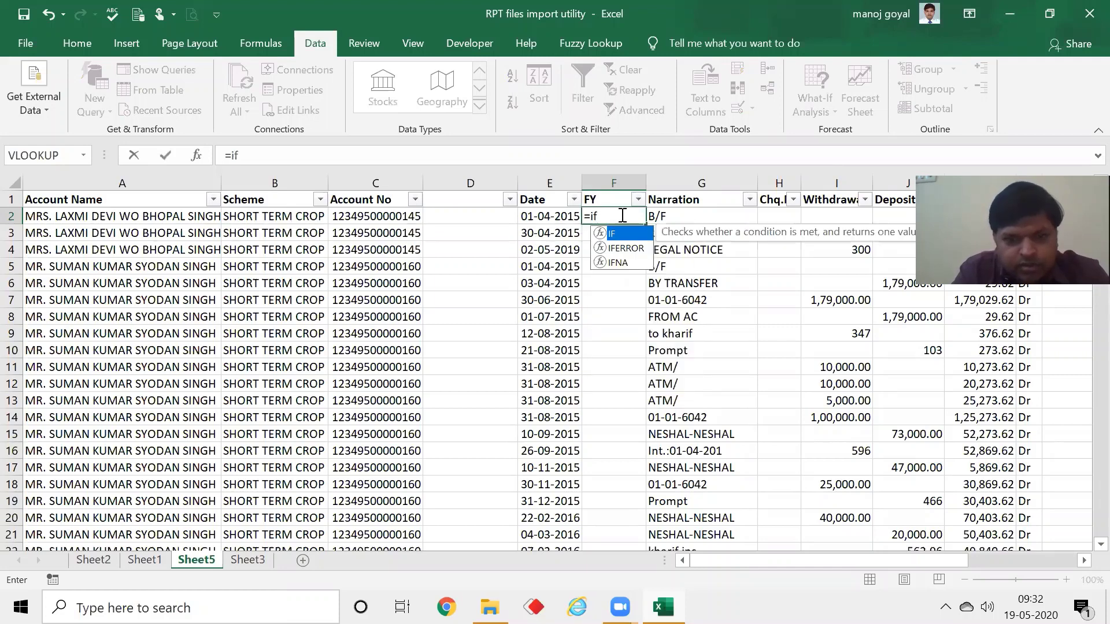
pyautogui.press('Tab')
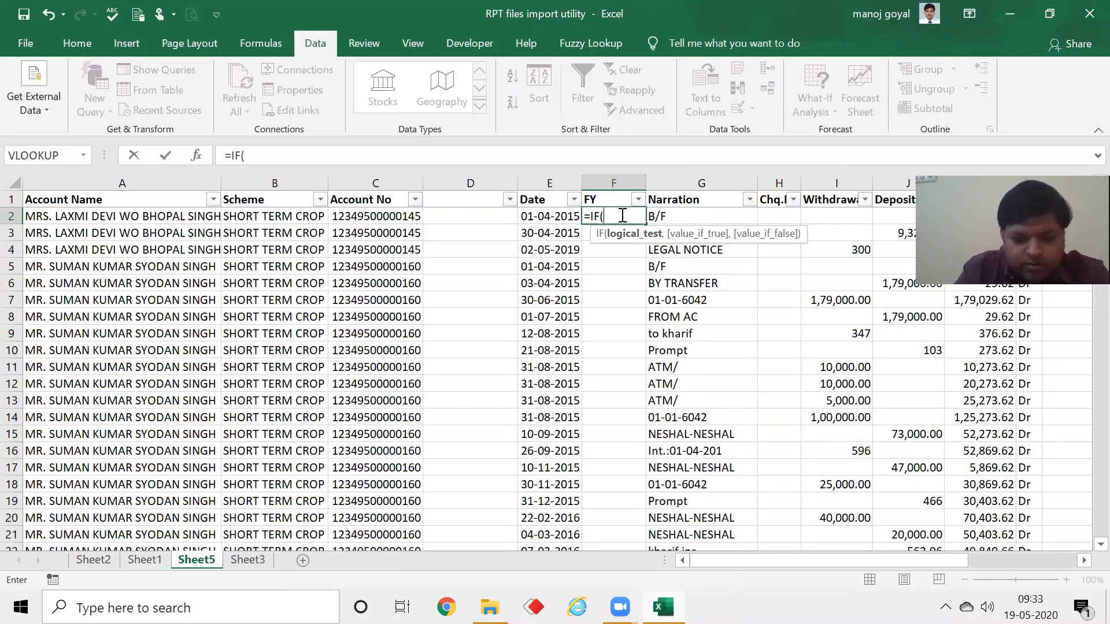
pyautogui.write('month')
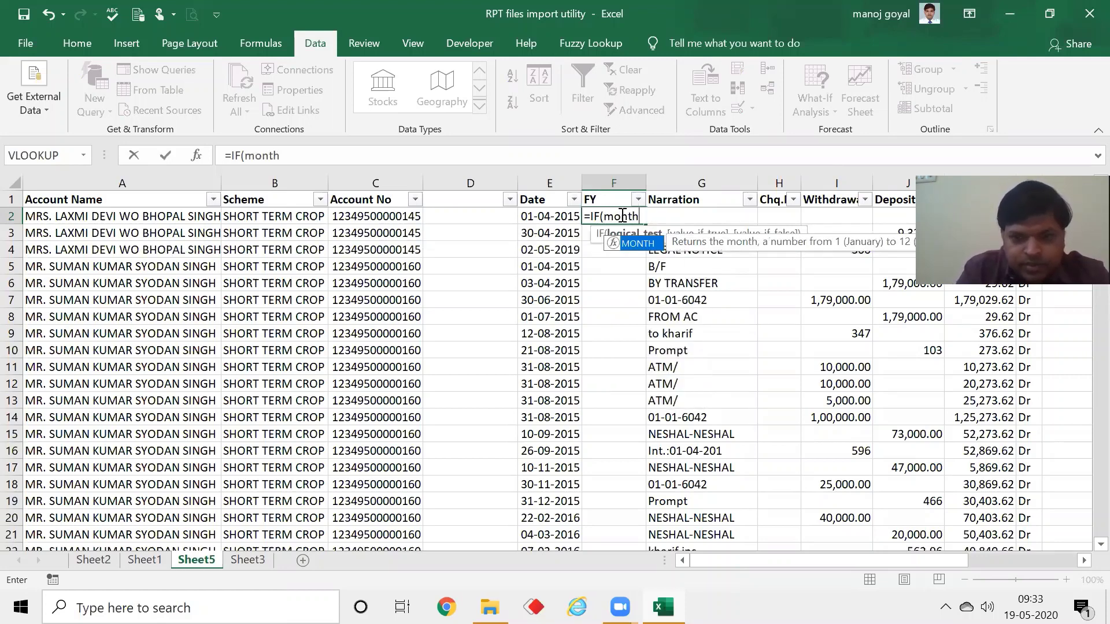
pyautogui.press('Tab')
pyautogui.press('Left')
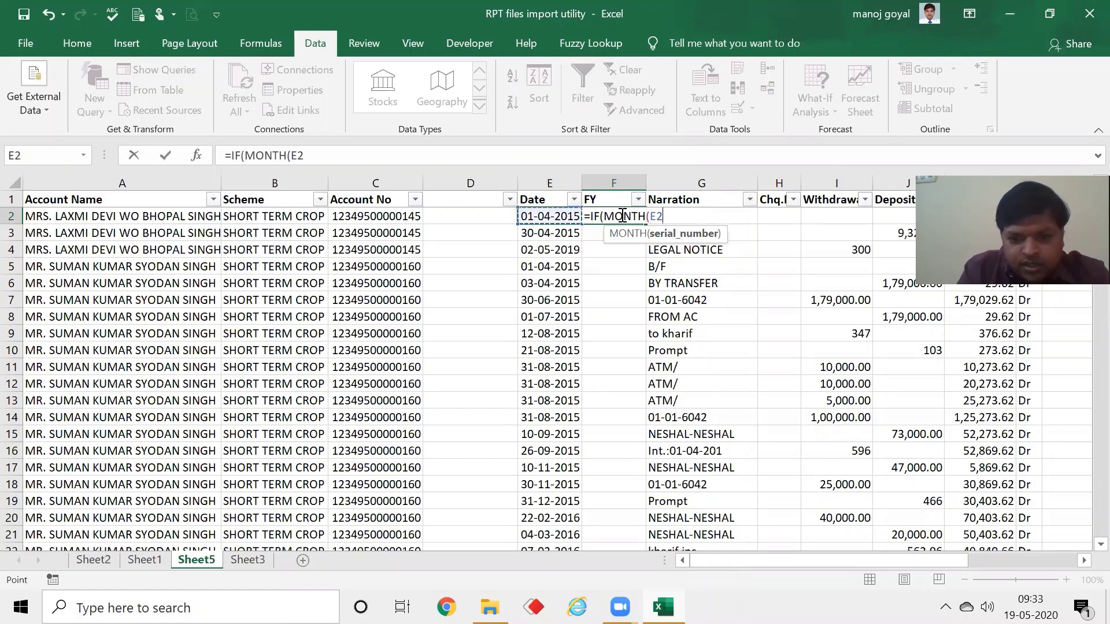
pyautogui.write('>3')
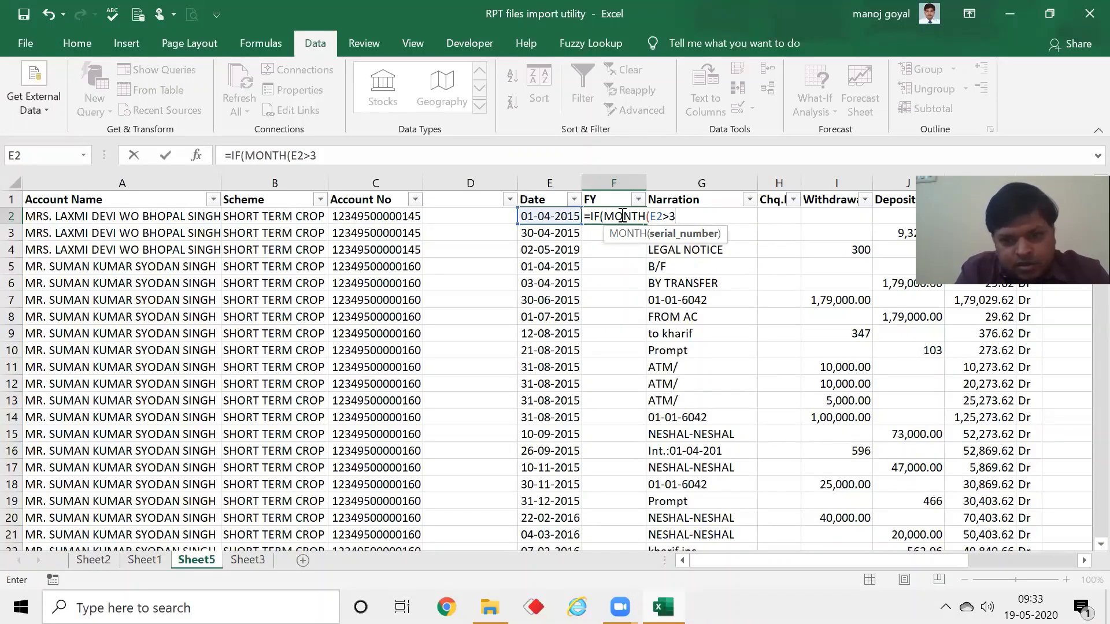
pyautogui.click(664, 217)
pyautogui.write(')>3')
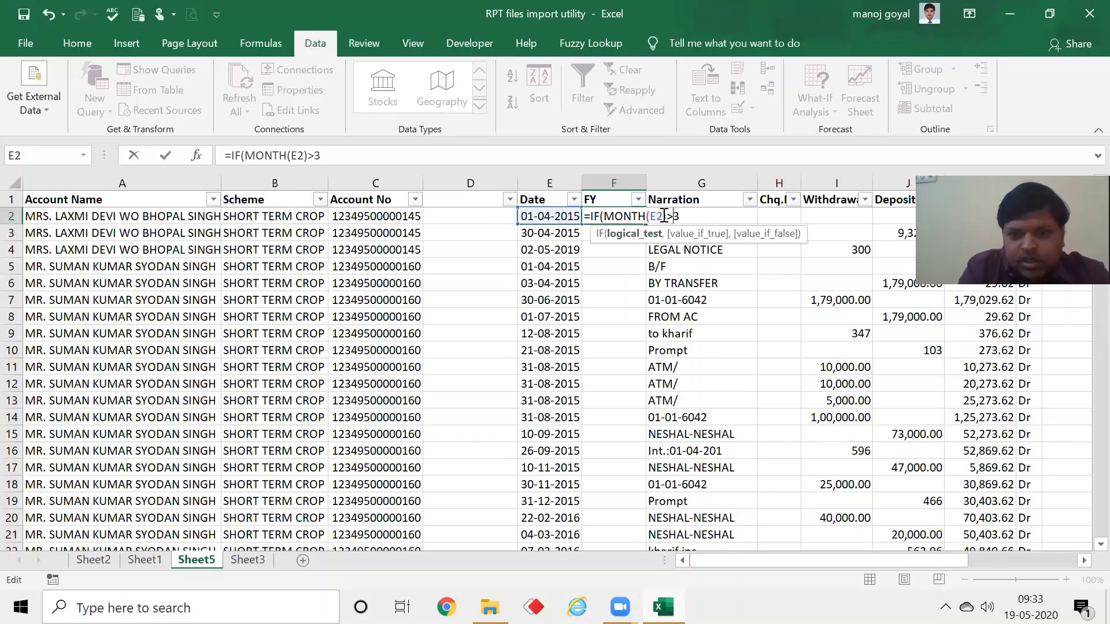
# Start the value-if-true argument of the F2 formula with CONCATENATE, using YEAR(E2) as its first text
pyautogui.write(',')
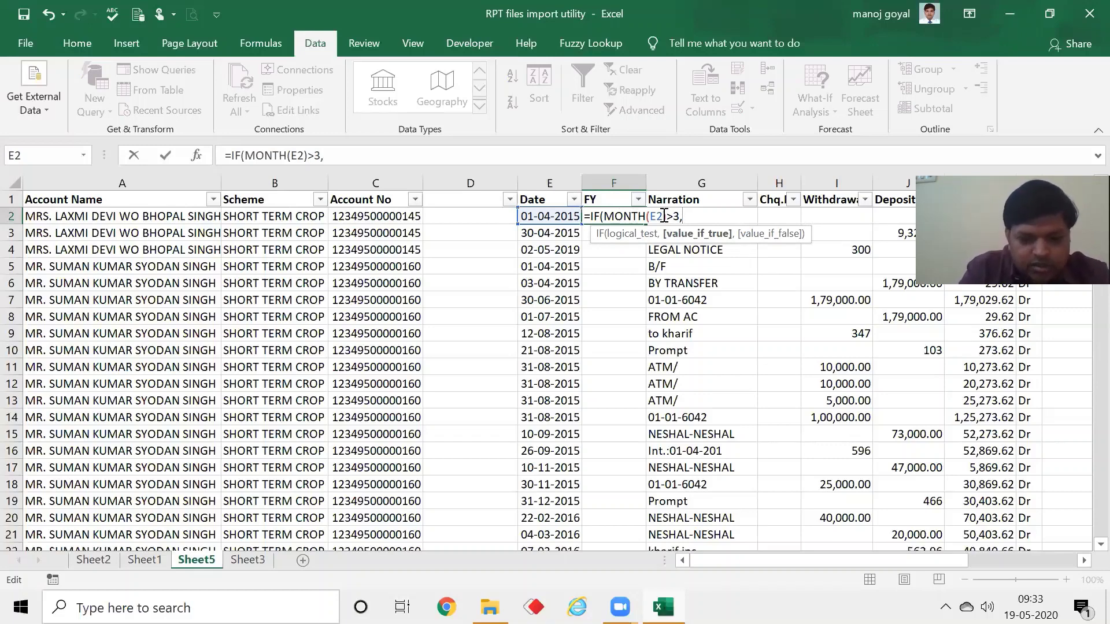
pyautogui.write('con')
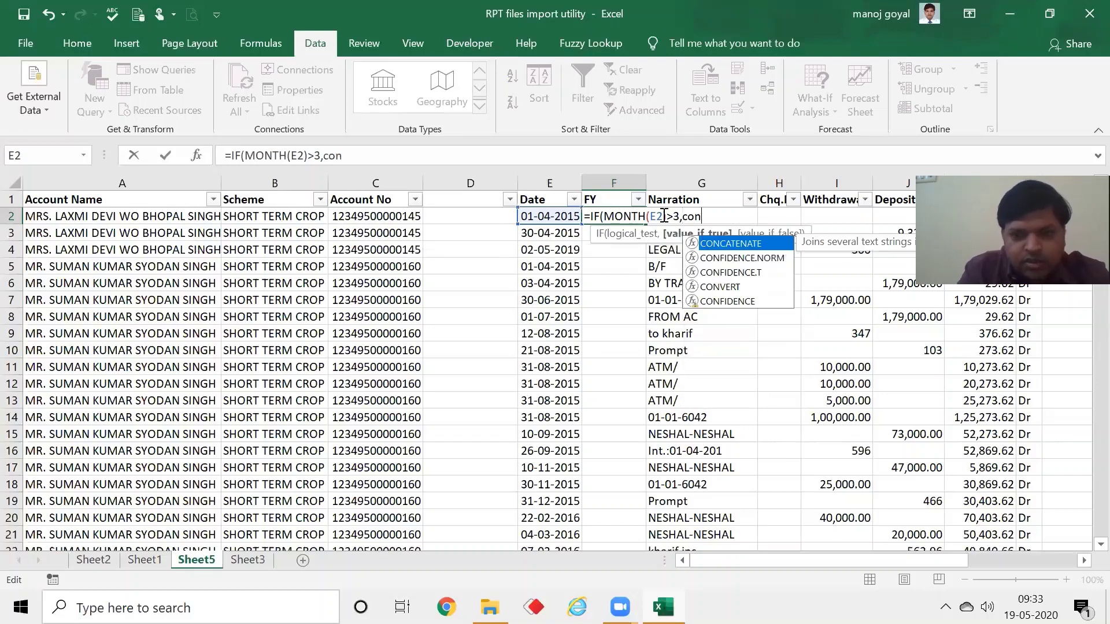
pyautogui.press('Tab')
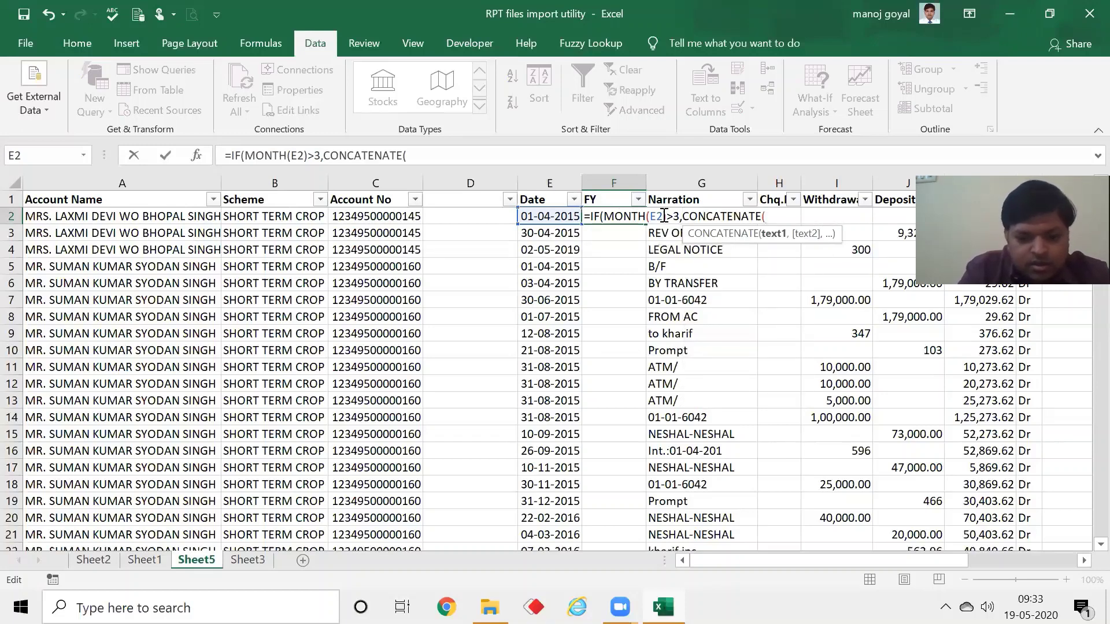
pyautogui.write('year')
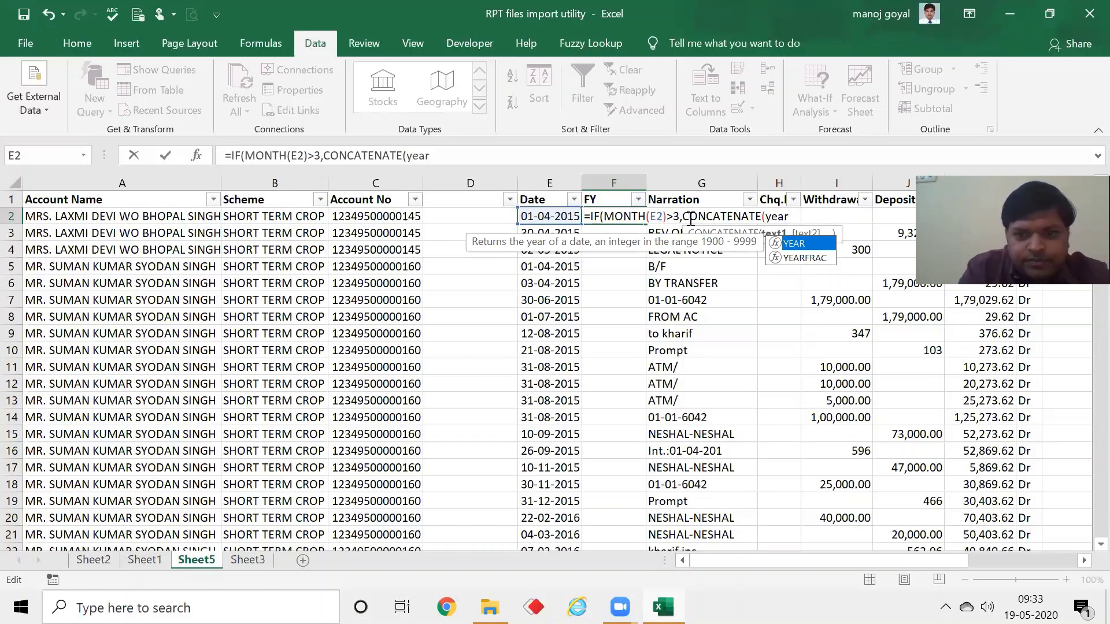
pyautogui.press('Tab')
pyautogui.click(545, 214)
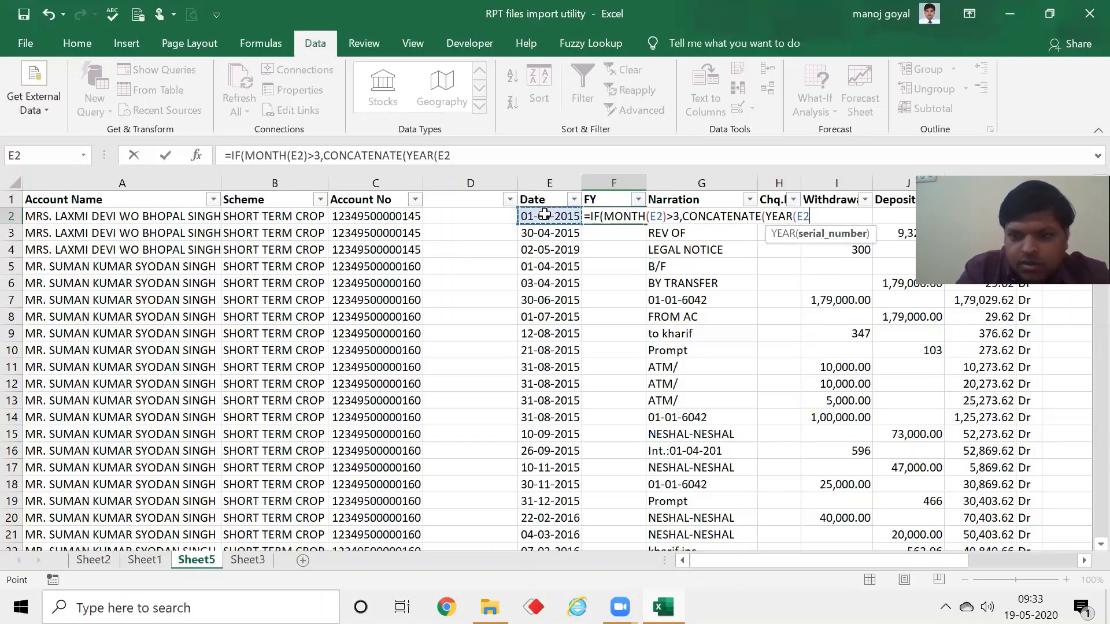
# Add "-" as the second CONCATENATE text, with commas separating it from YEAR(E2) and the next argument
pyautogui.write(')"-')
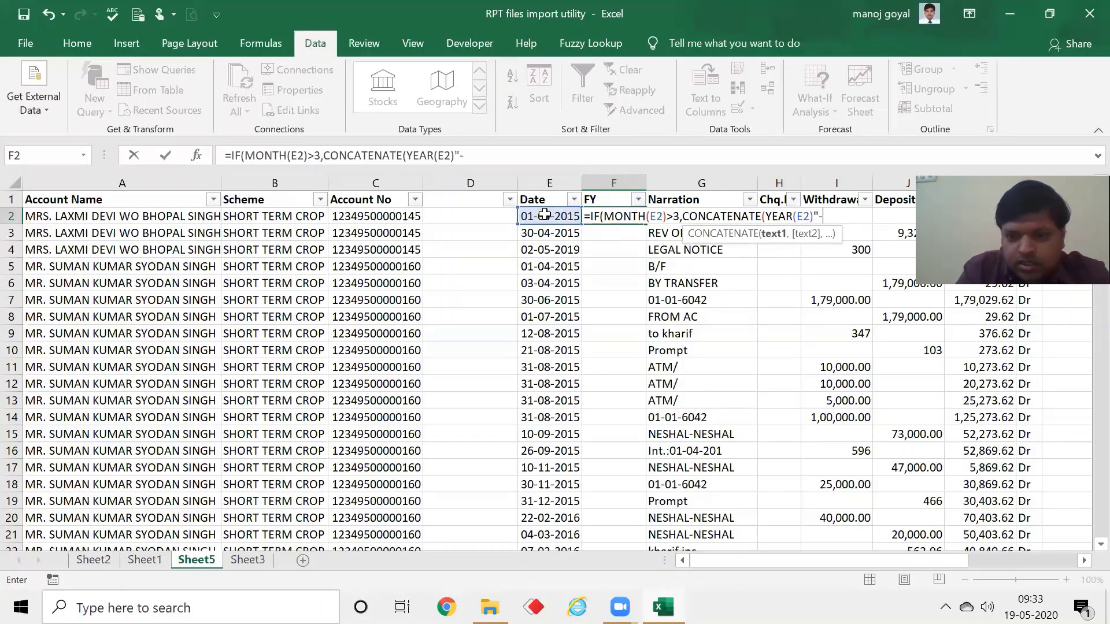
pyautogui.write('",')
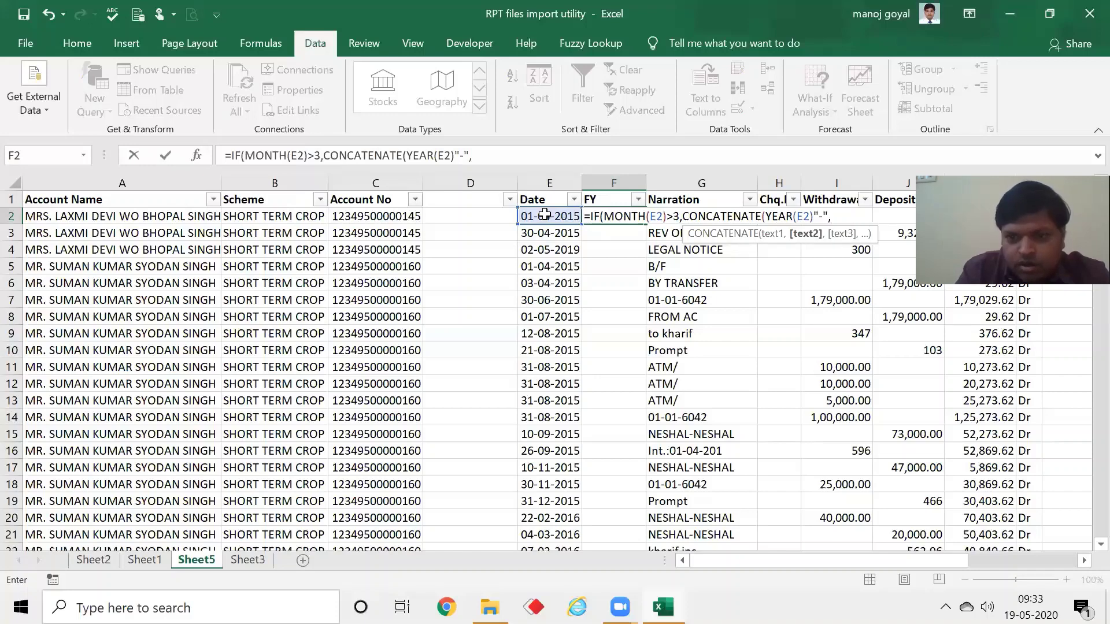
pyautogui.click(812, 216)
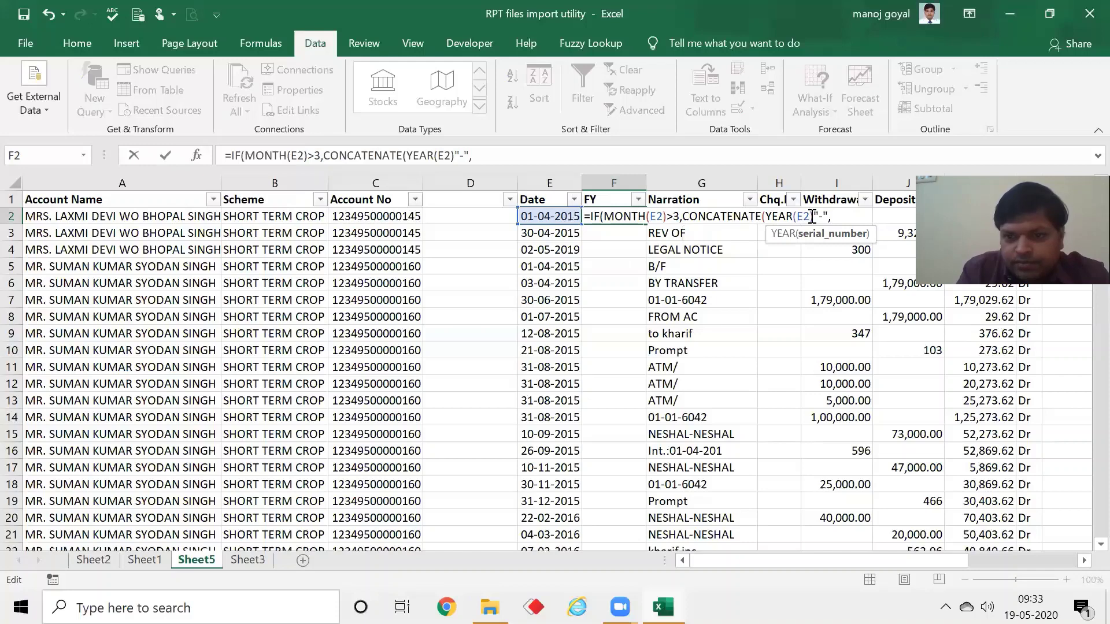
pyautogui.press('Right')
pyautogui.write(',')
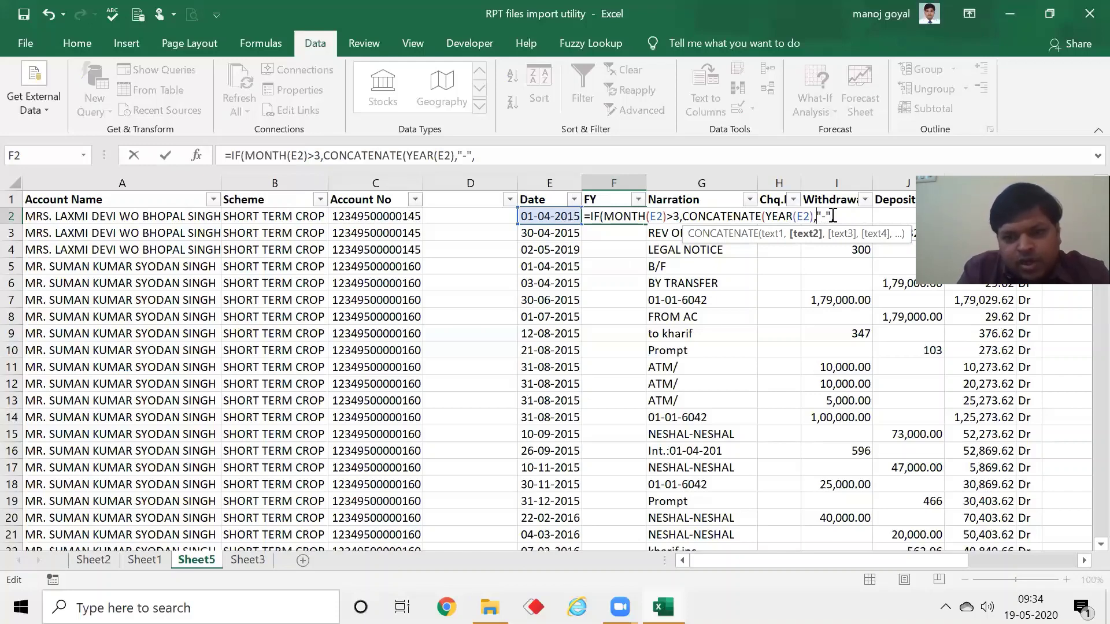
pyautogui.write(',')
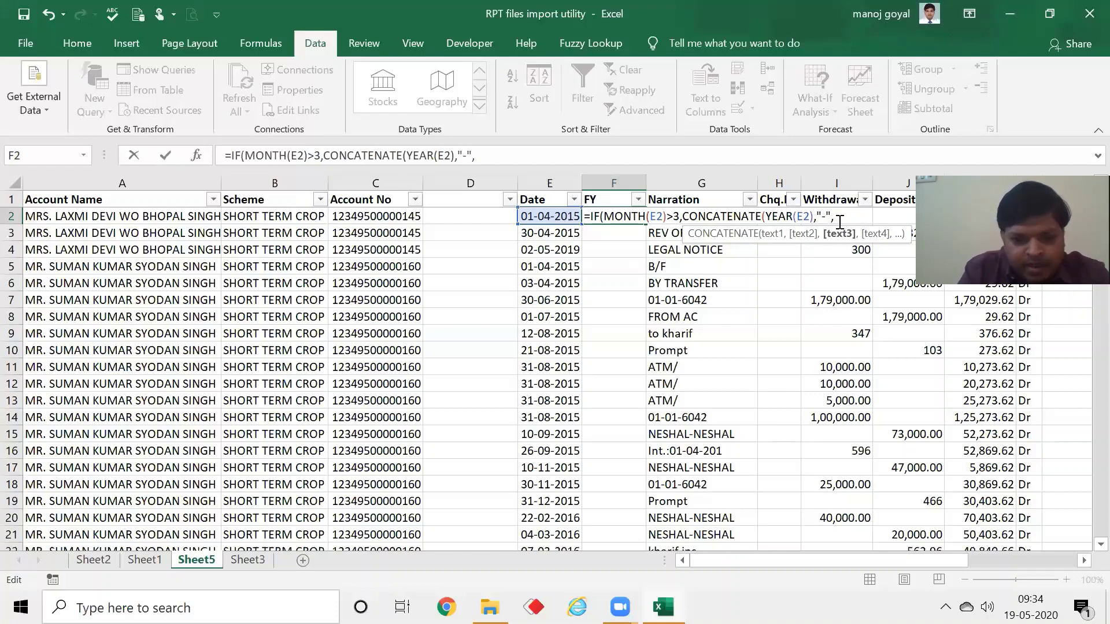
# Add RIGHT(YEAR(E2),2) as the third text of the CONCATENATE in F2
pyautogui.write('Right')
pyautogui.press('Tab')
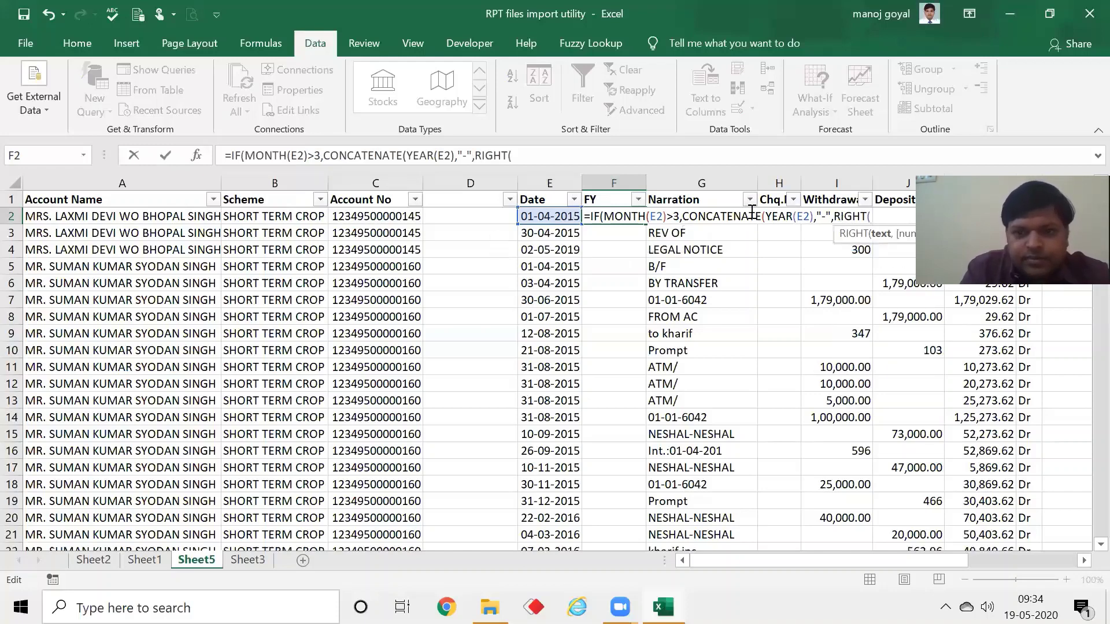
pyautogui.write('year')
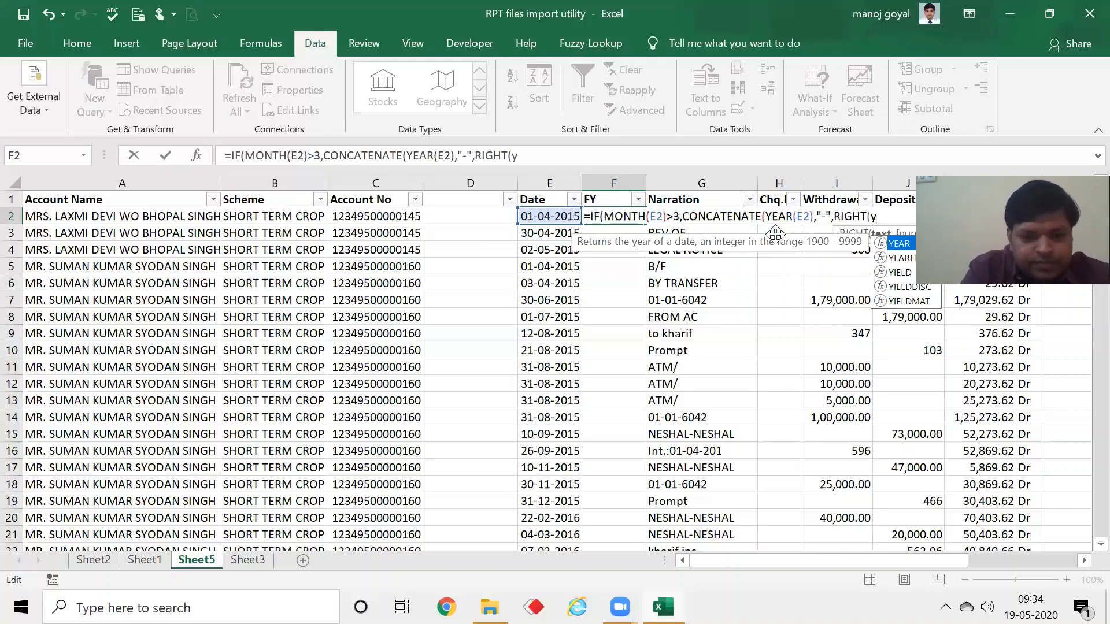
pyautogui.press('Tab')
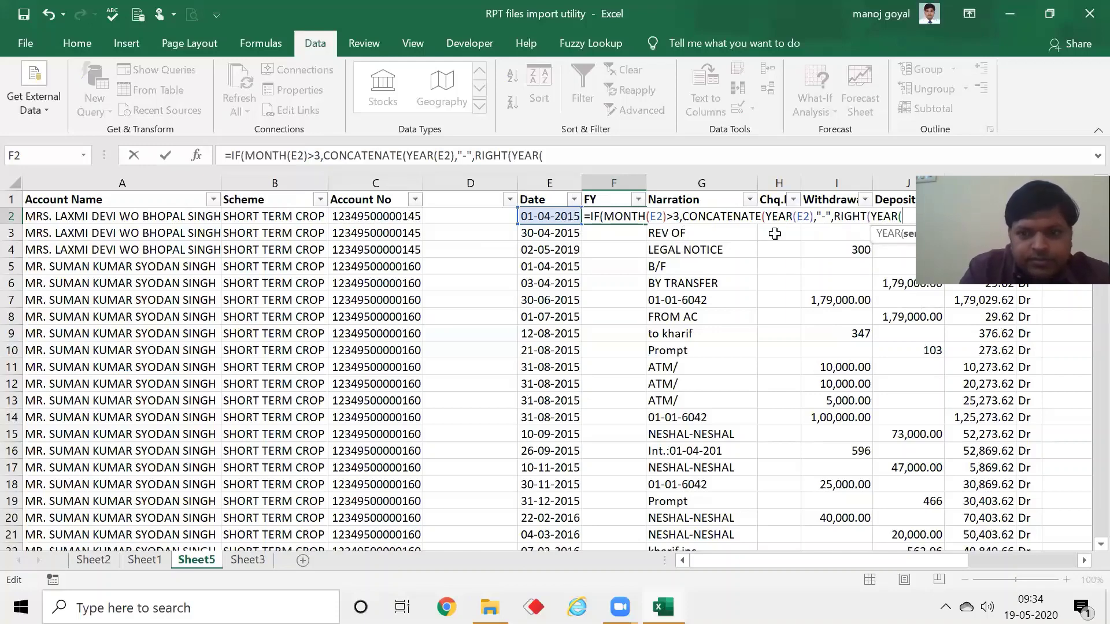
pyautogui.click(554, 218)
pyautogui.write('),2')
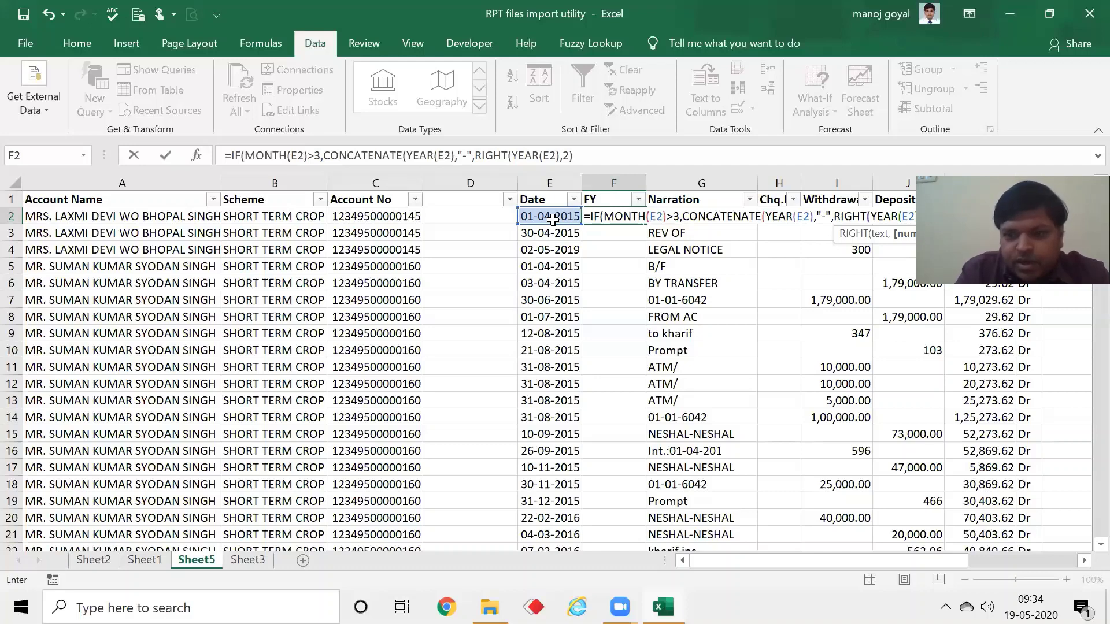
pyautogui.write(')')
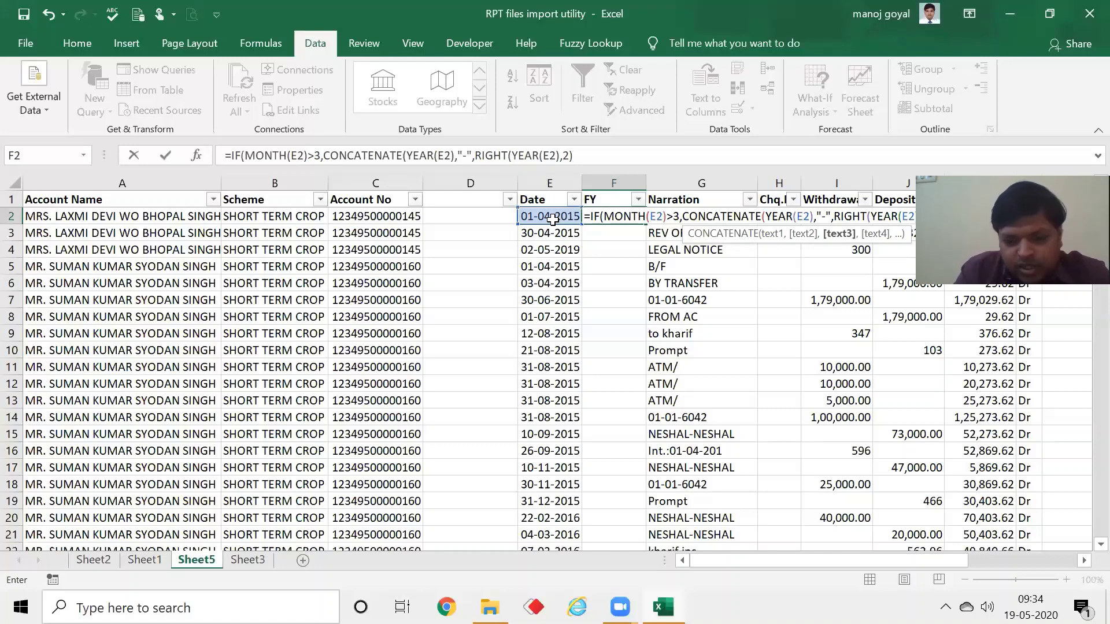
# Continue the F2 formula after the RIGHT function with another CONCATENATE whose first text is YEAR(E2)-1
pyautogui.write(',')
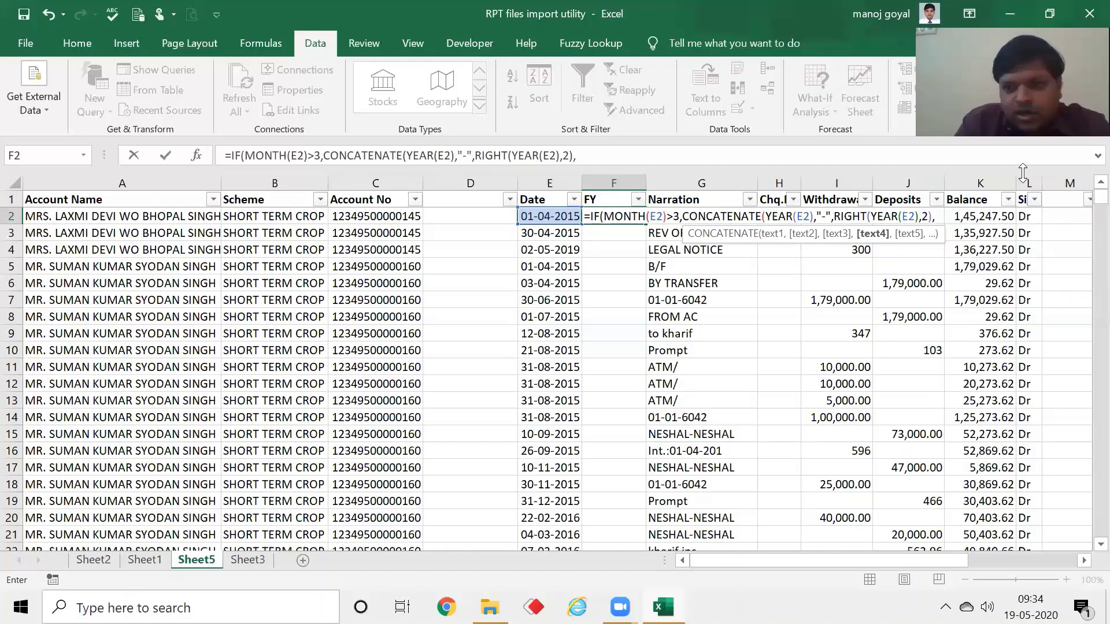
pyautogui.write('con')
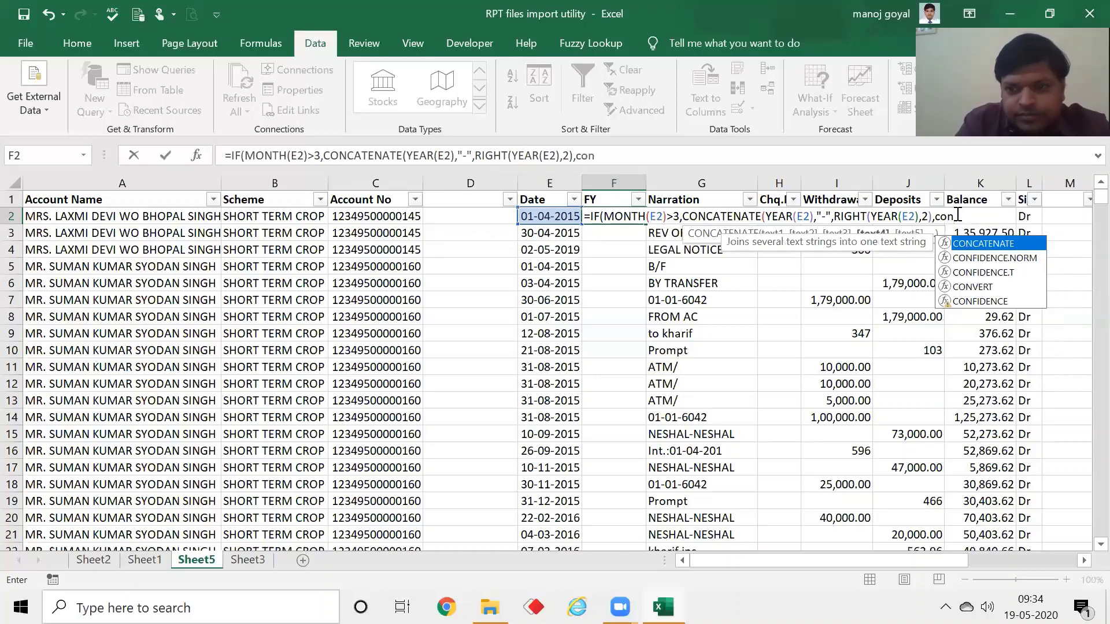
pyautogui.press('Tab')
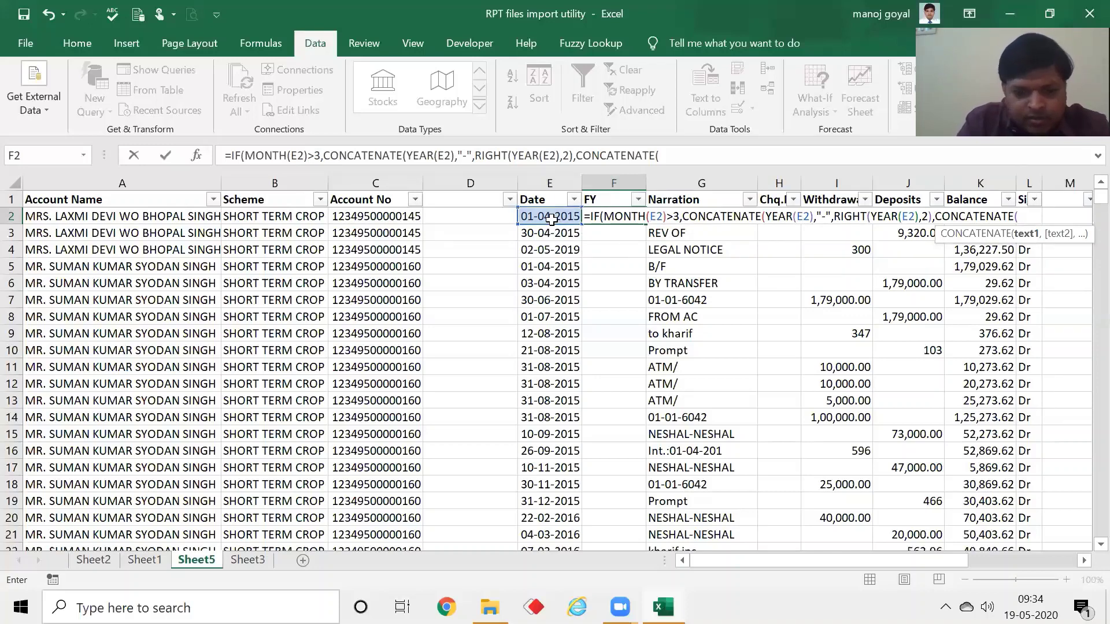
pyautogui.write('year')
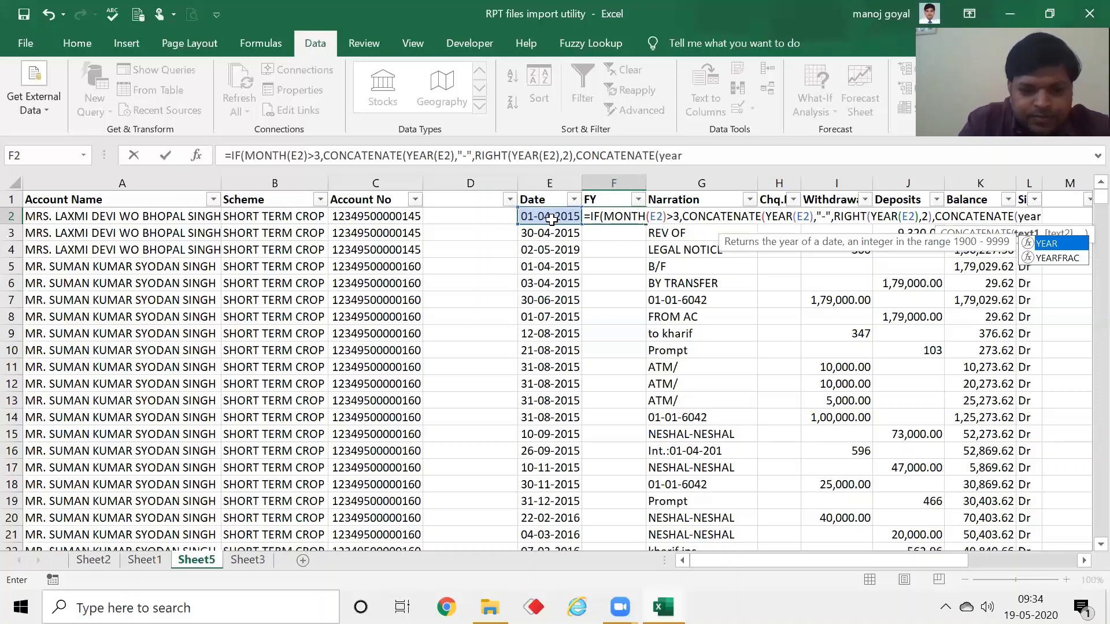
pyautogui.press('Tab')
pyautogui.click(551, 219)
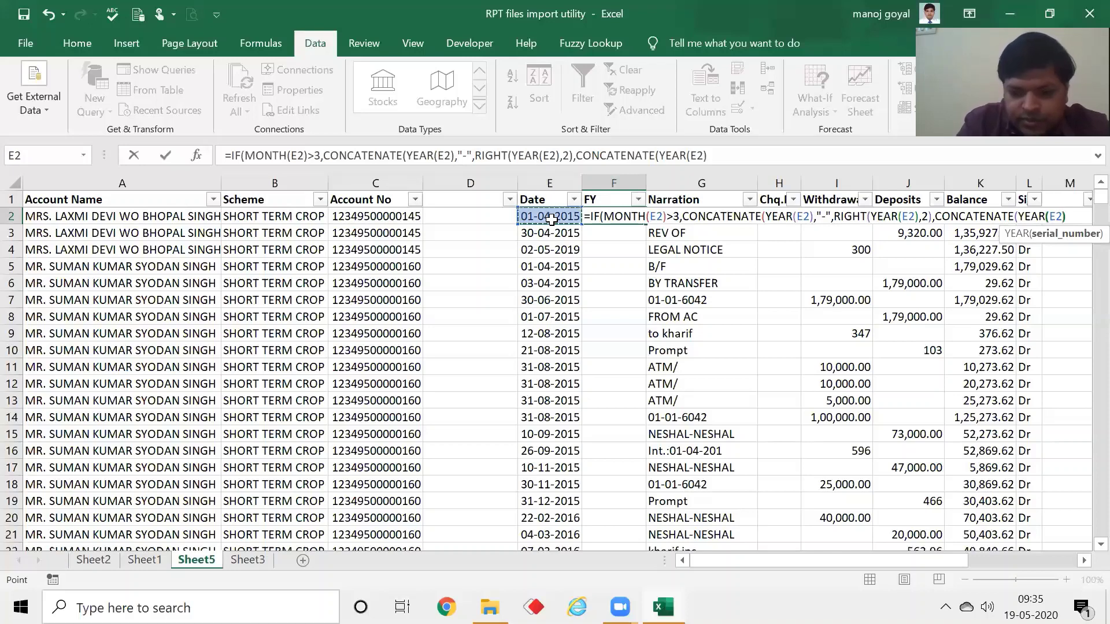
pyautogui.write(')-1')
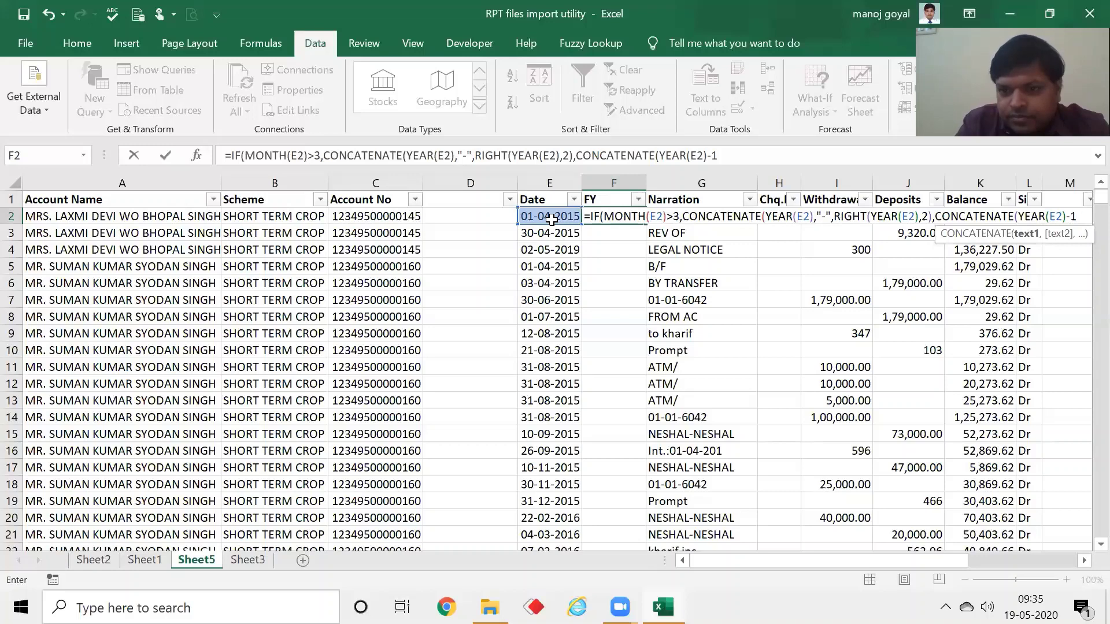
# Change the year inside RIGHT to YEAR(E2)+1 and append "-" as the second text of the last CONCATENATE
pyautogui.click(918, 220)
pyautogui.write('+1')
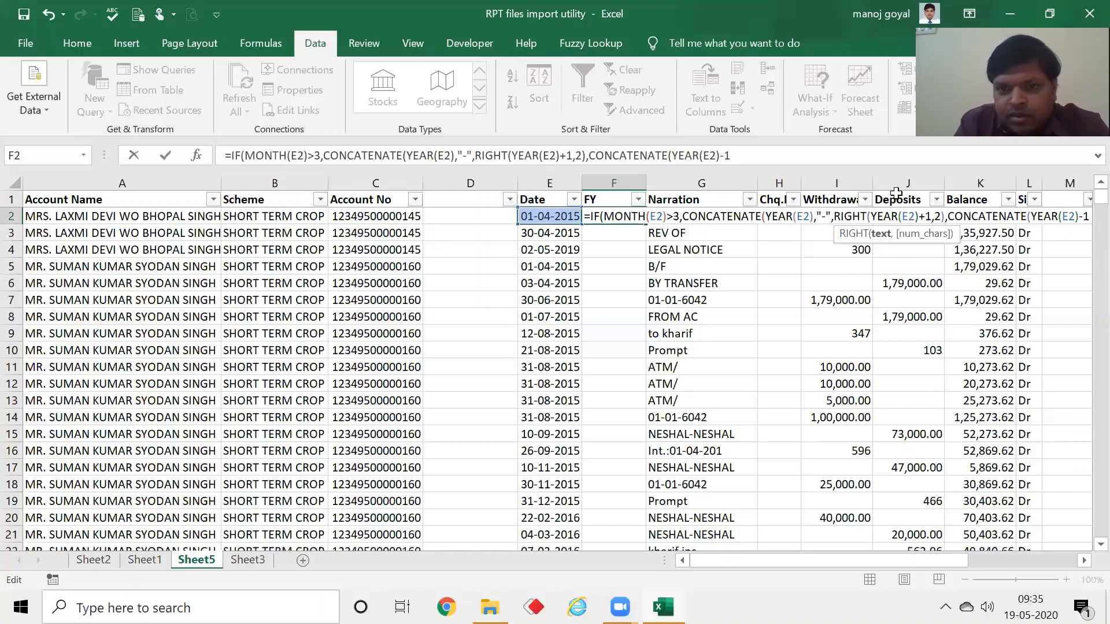
pyautogui.click(765, 163)
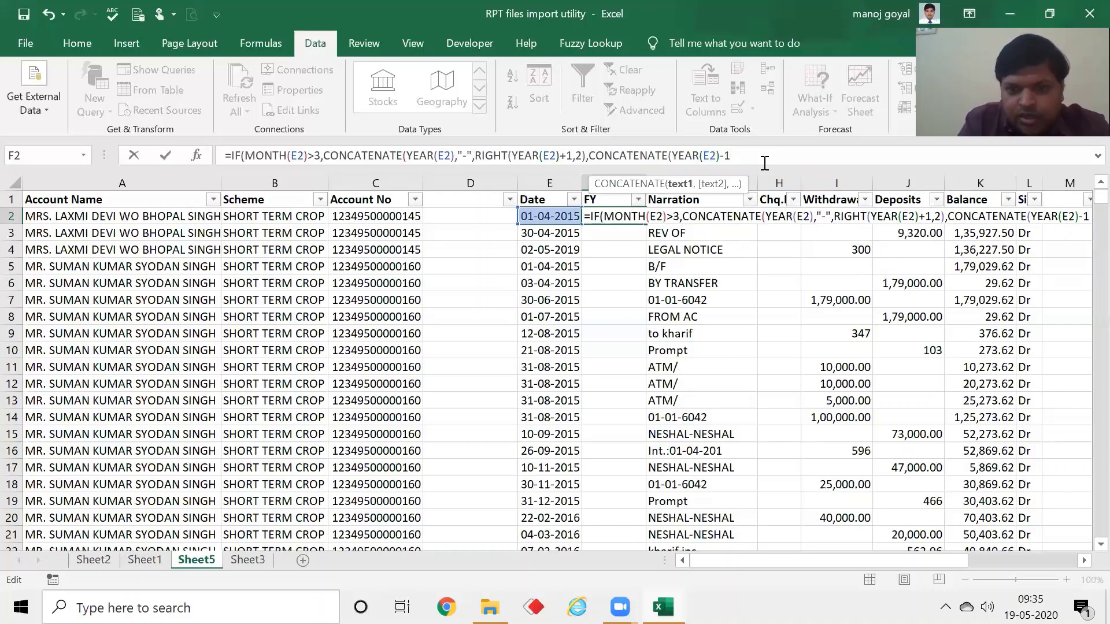
pyautogui.write(',')
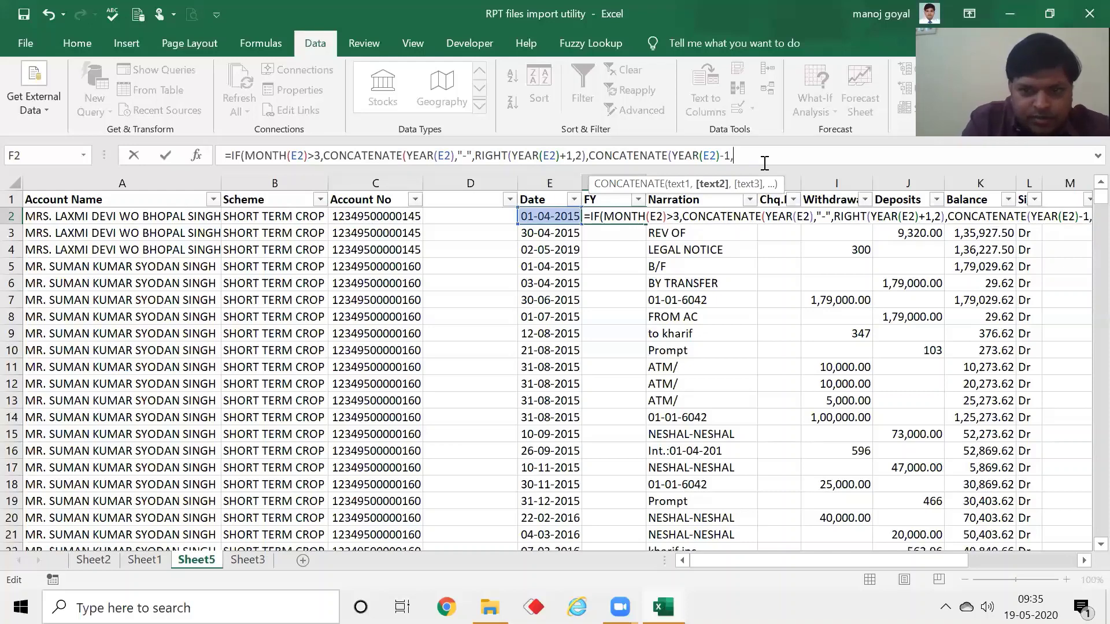
pyautogui.write('"-')
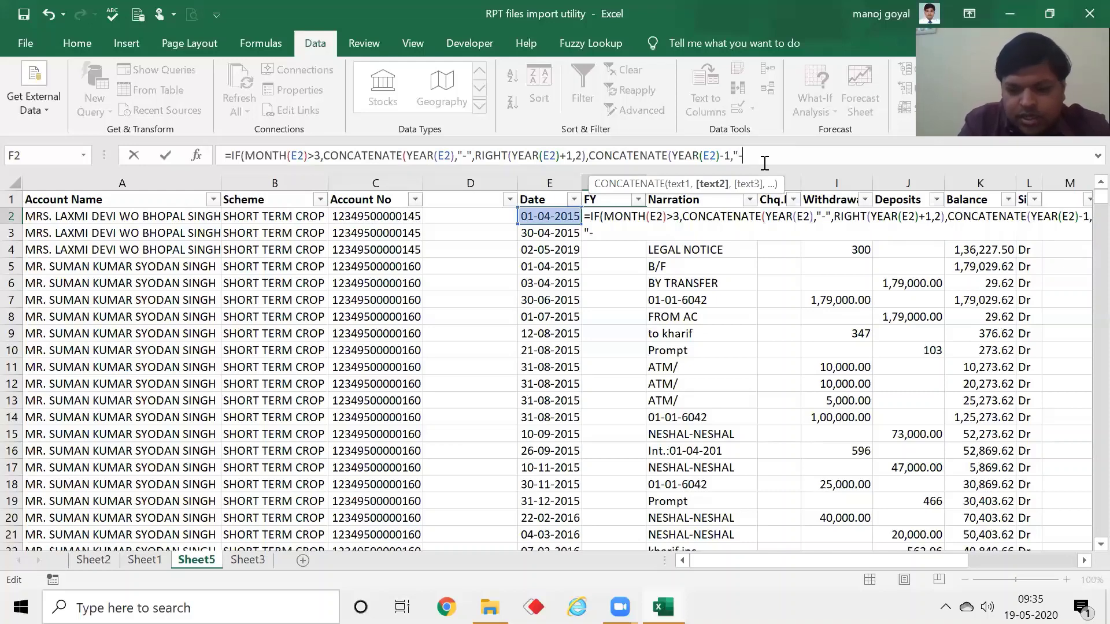
pyautogui.write('",')
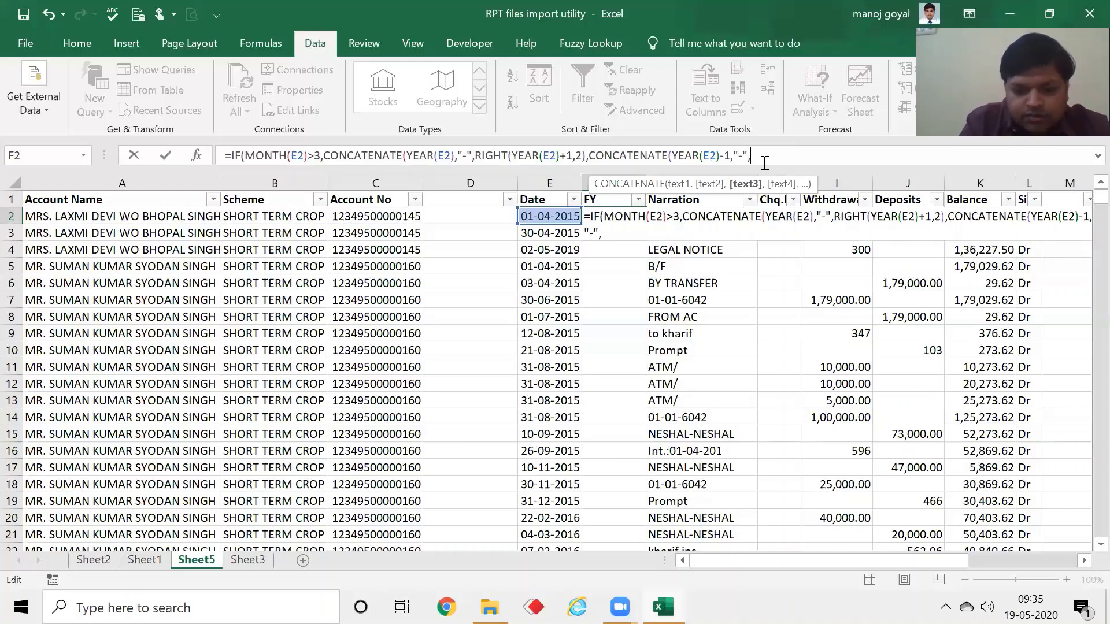
# Append RIGHT(YEAR(E2),2) as the last CONCATENATE's third text, close the brackets and enter the formula in F2
pyautogui.write('y')
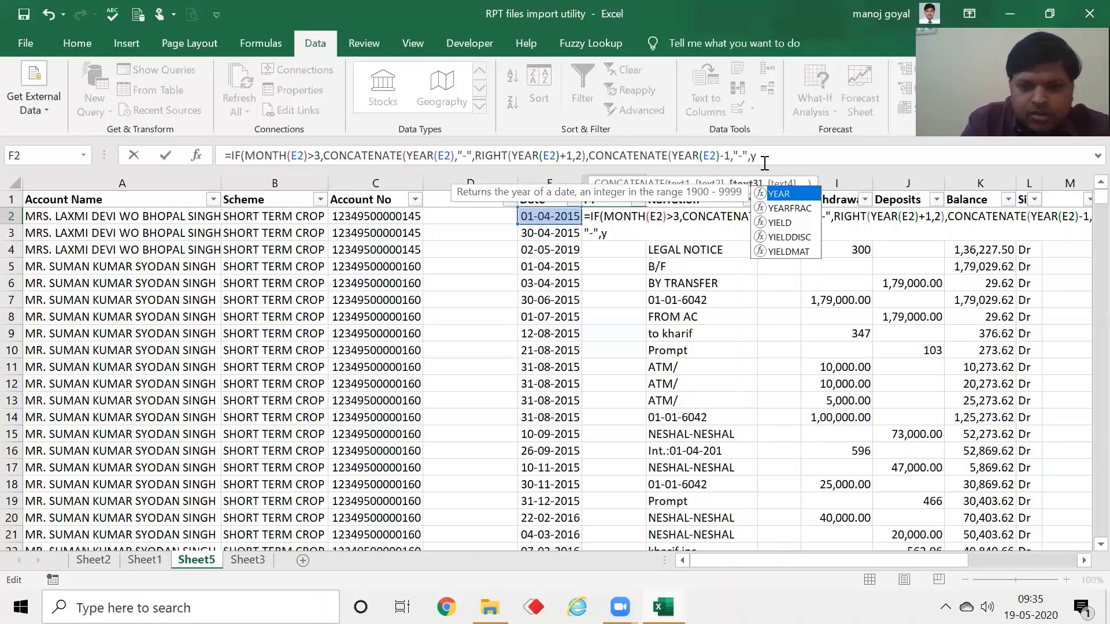
pyautogui.press('BackSpace')
pyautogui.write('right')
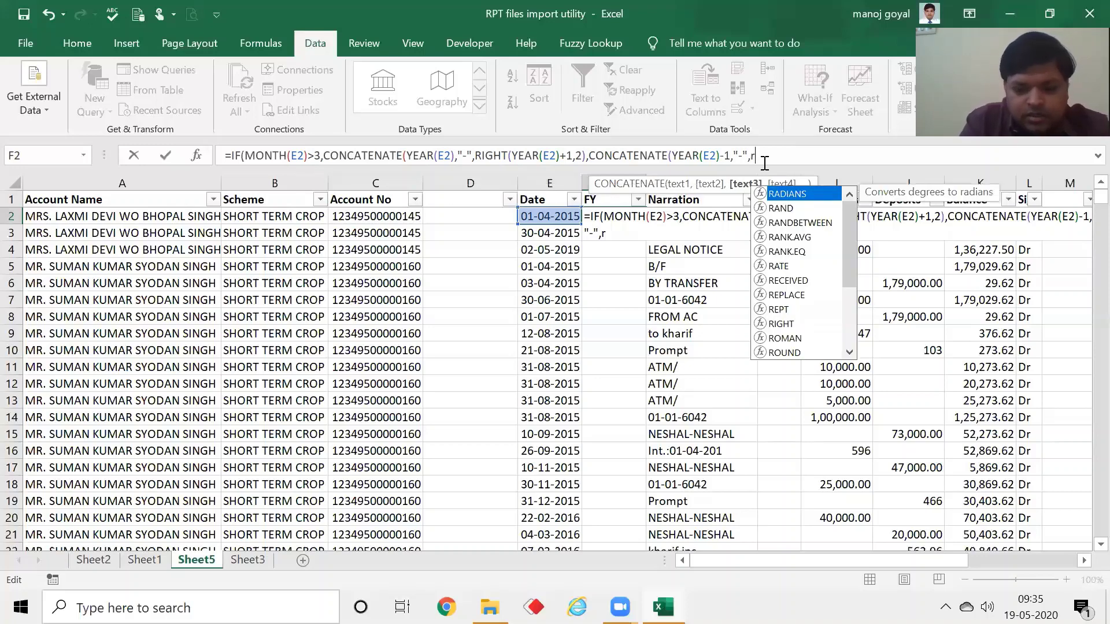
pyautogui.press('Tab')
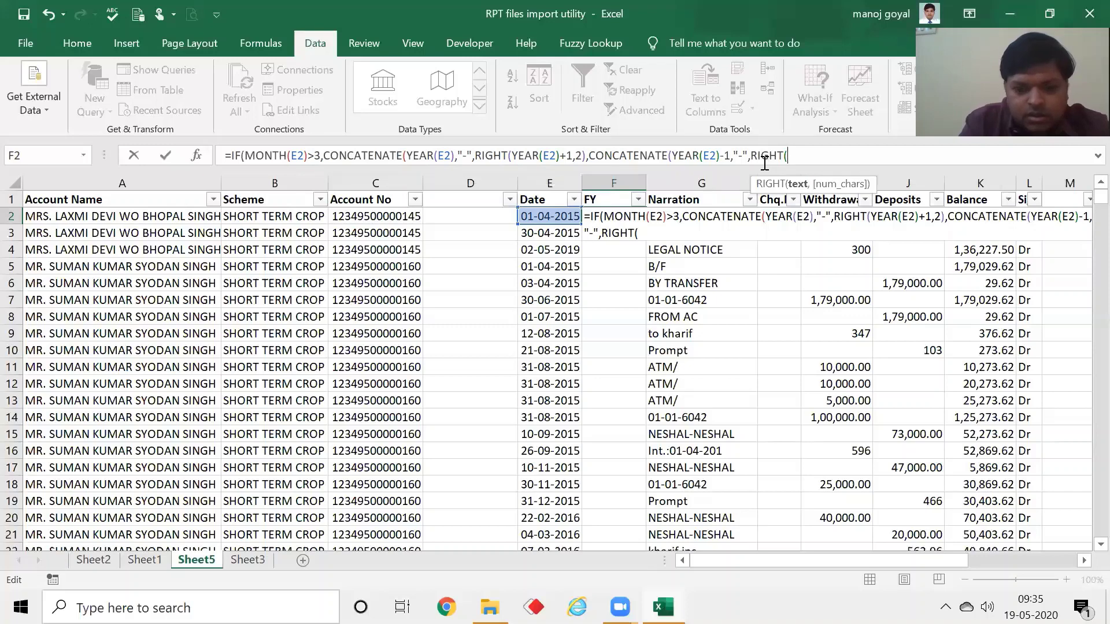
pyautogui.write('year')
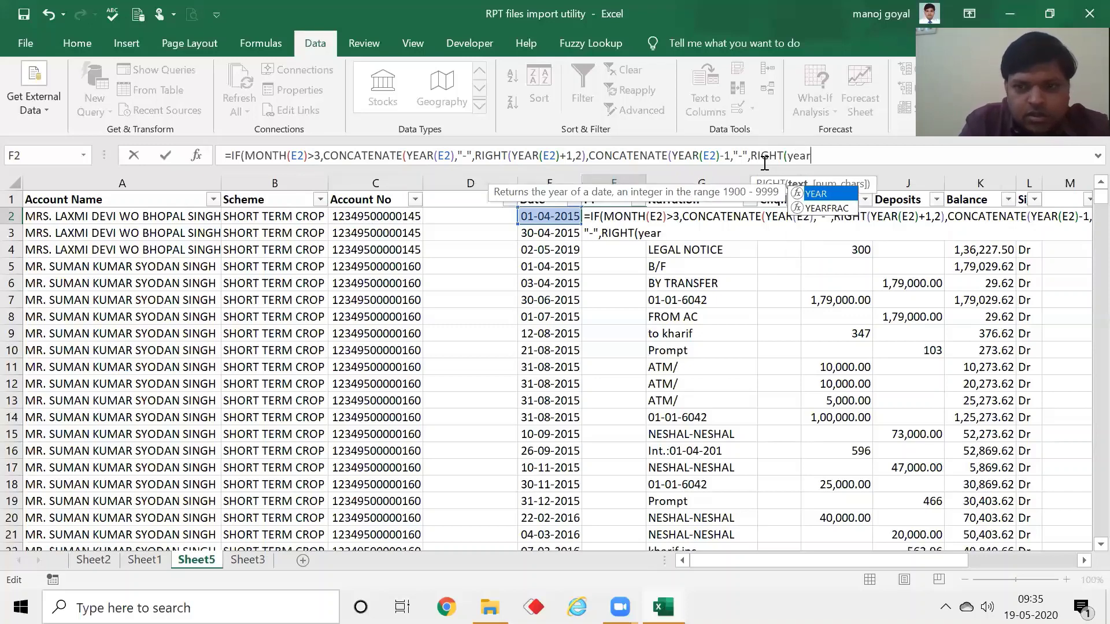
pyautogui.press('Tab')
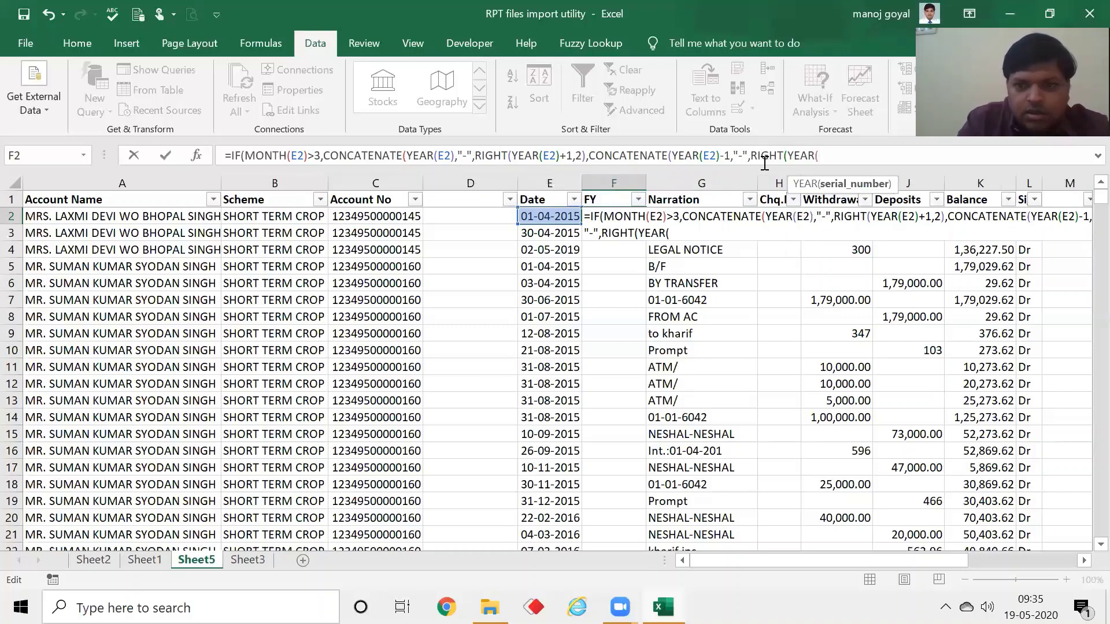
pyautogui.click(560, 219)
pyautogui.write(')')
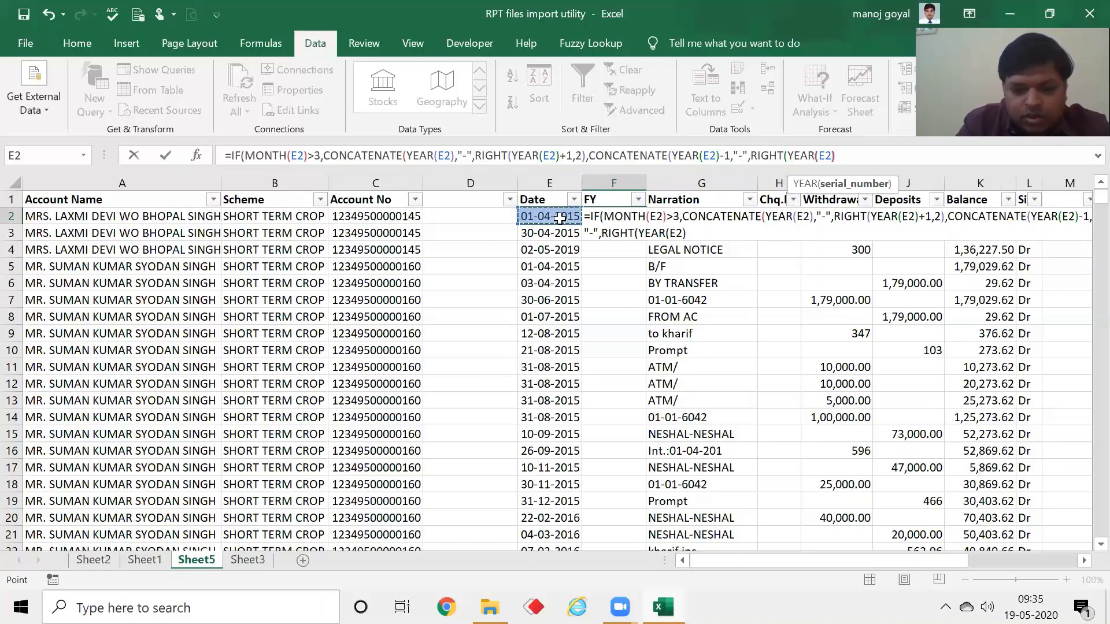
pyautogui.write(',2')
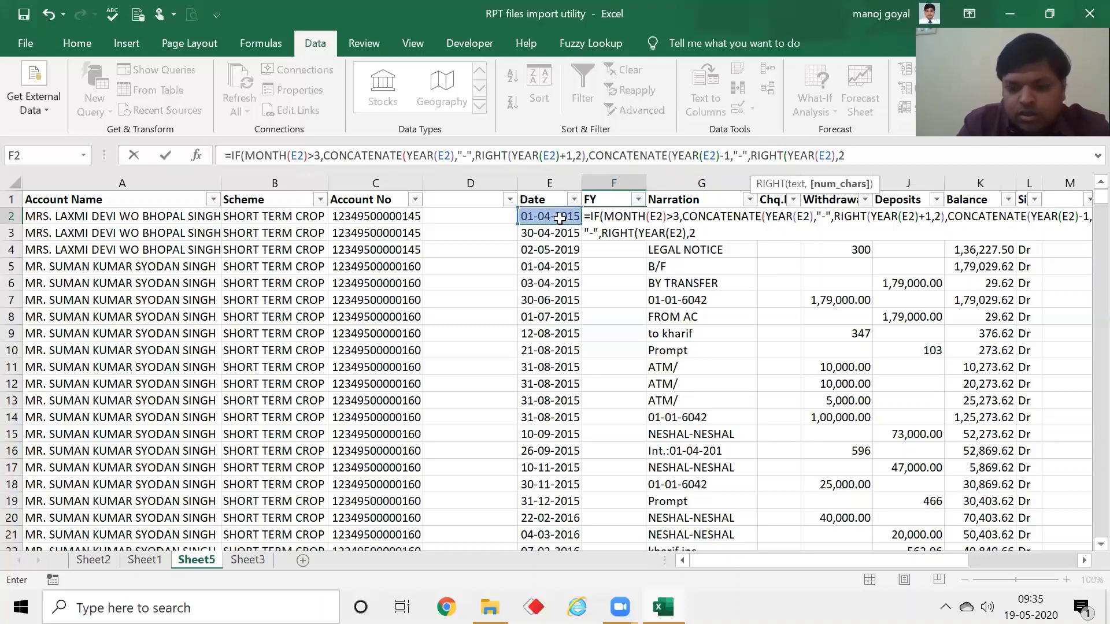
pyautogui.write('))')
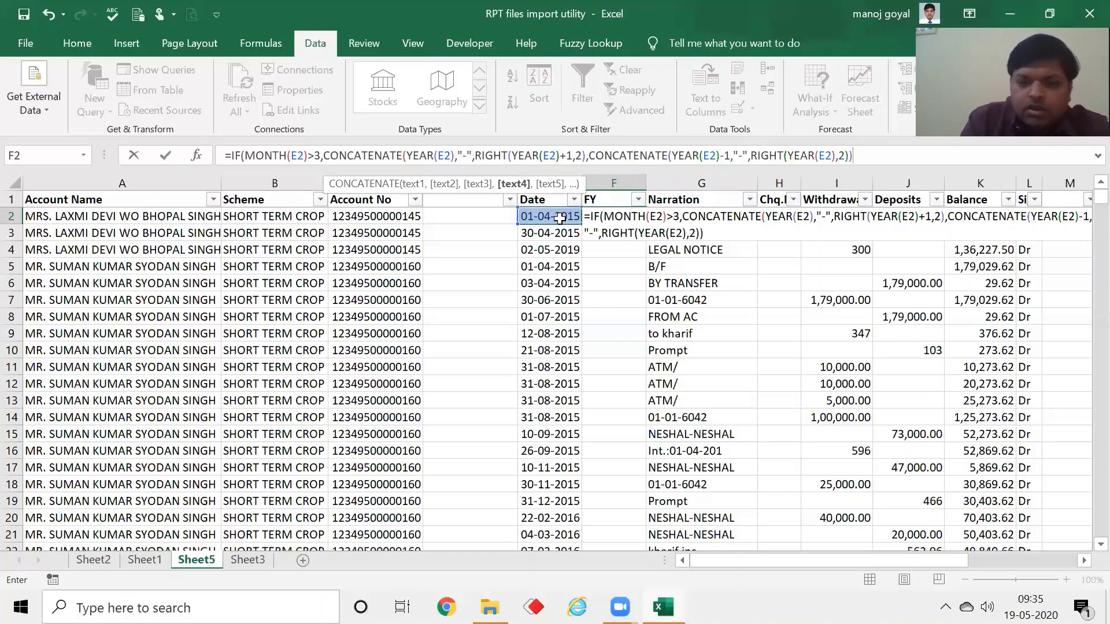
pyautogui.press('Return')
pyautogui.press('Return')
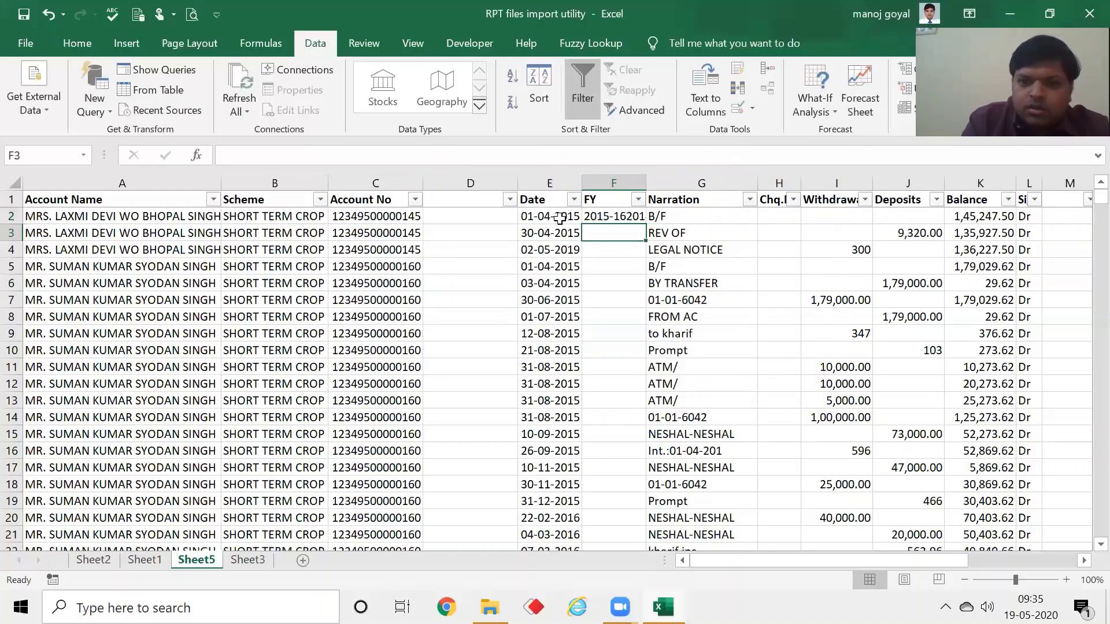
# Add the missing closing bracket after RIGHT(YEAR(E2)+1,2) in F2's formula and fill it down the FY column
pyautogui.press('Up')
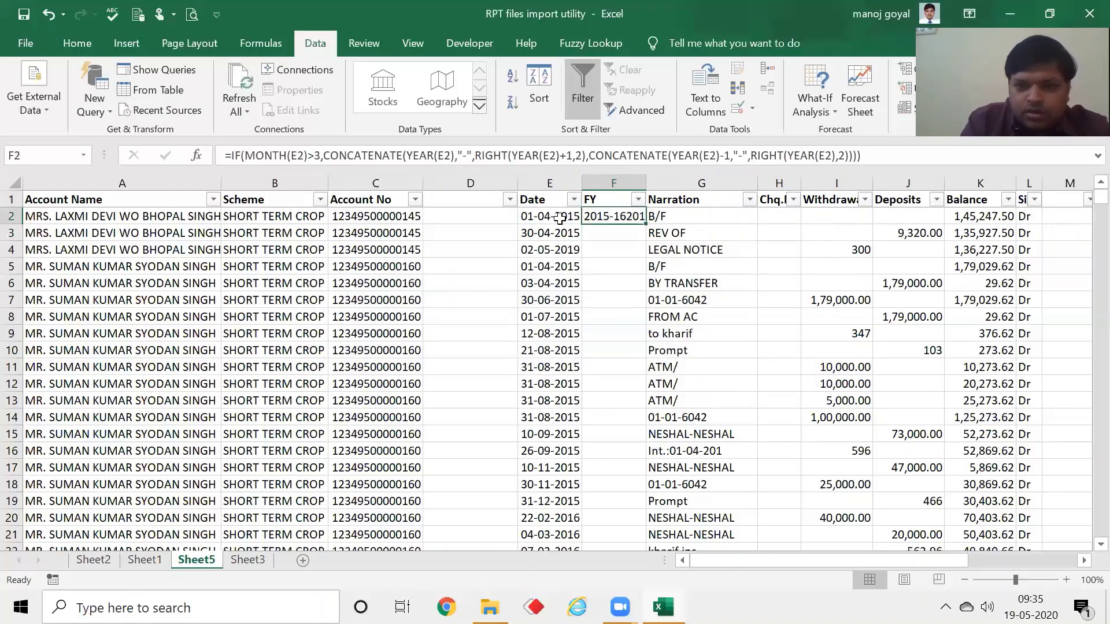
pyautogui.doubleClick(646, 184)
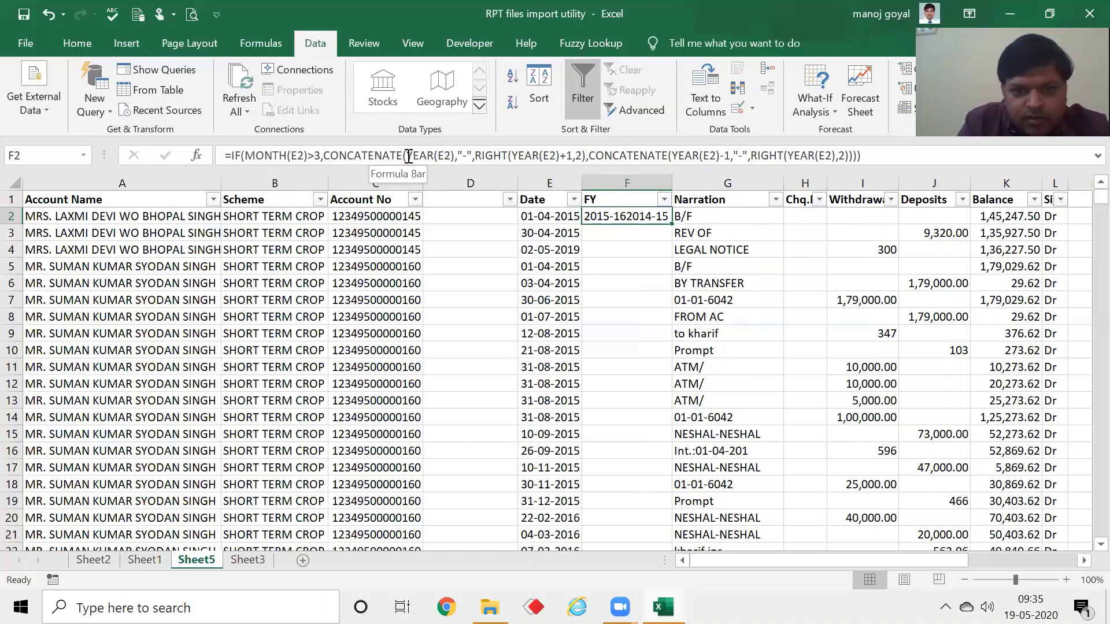
pyautogui.click(585, 157)
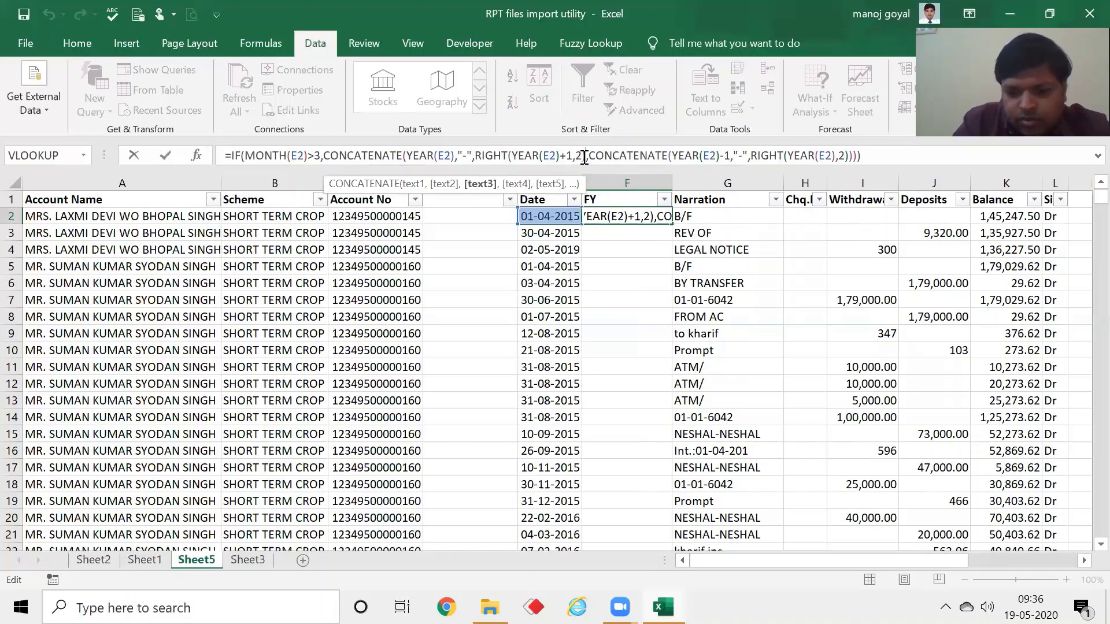
pyautogui.write(')')
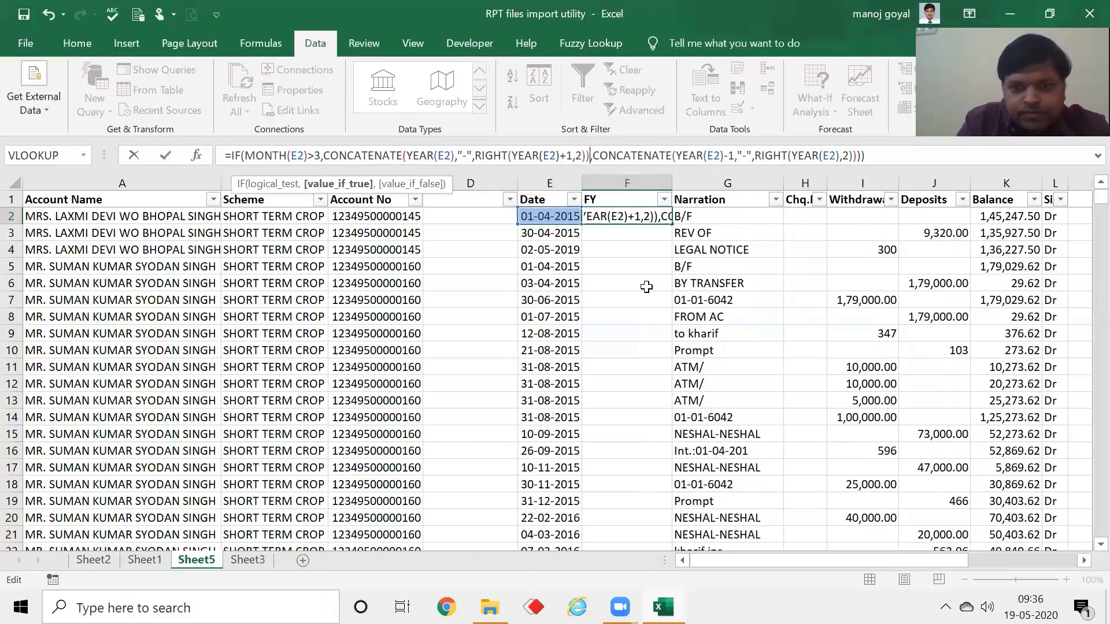
pyautogui.press('Return')
pyautogui.press('Return')
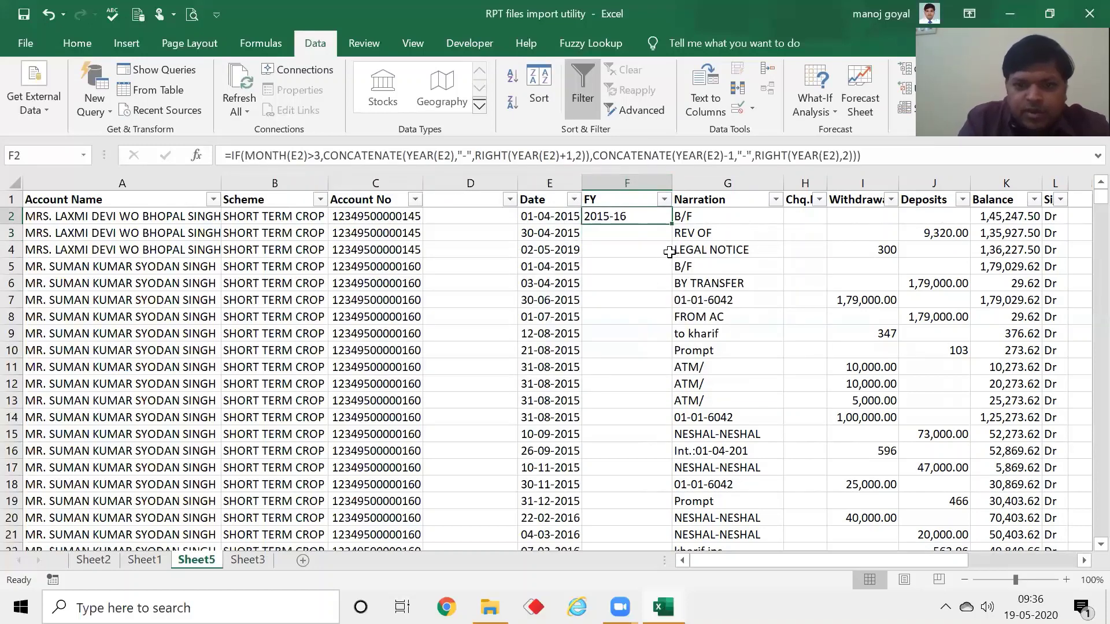
pyautogui.doubleClick(672, 223)
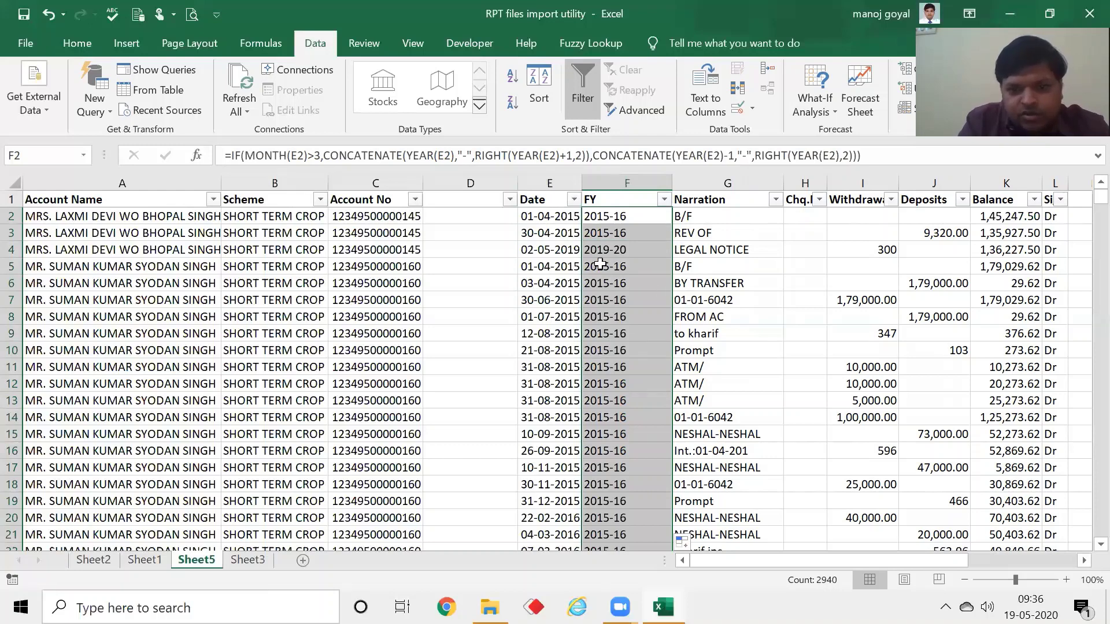
# Compare the financial years in the FY column with the dates beside them down the rows
pyautogui.click(601, 266)
pyautogui.press('Up')
pyautogui.press('Up')
pyautogui.press('Down')
pyautogui.press('Down')
pyautogui.press('Down')
pyautogui.press('Down')
pyautogui.press('Down')
pyautogui.press('Down')
pyautogui.press('Down')
pyautogui.press('Down')
pyautogui.press('Down')
pyautogui.press('Down')
pyautogui.press('Down')
pyautogui.press('Down')
pyautogui.press('Down')
pyautogui.press('Down')
pyautogui.press('Down')
pyautogui.press('Down')
pyautogui.press('Down')
pyautogui.press('Down')
pyautogui.press('Down')
pyautogui.press('Down')
pyautogui.press('Down')
pyautogui.press('Down')
pyautogui.press('Down')
pyautogui.press('Down')
pyautogui.press('Down')
pyautogui.press('Down')
pyautogui.press('Down')
pyautogui.press('Down')
pyautogui.press('Down')
pyautogui.press('Down')
pyautogui.press('Down')
pyautogui.press('Down')
pyautogui.press('Down')
pyautogui.press('Down')
pyautogui.press('Down')
pyautogui.press('Down')
pyautogui.press('Down')
pyautogui.press('Down')
pyautogui.press('Down')
pyautogui.press('Down')
pyautogui.press('Down')
pyautogui.press('Down')
pyautogui.press('Down')
pyautogui.press('Down')
pyautogui.press('Down')
pyautogui.press('Down')
pyautogui.press('Down')
pyautogui.press('Down')
pyautogui.press('Down')
pyautogui.press('Down')
pyautogui.press('Down')
pyautogui.press('Down')
pyautogui.press('Down')
pyautogui.press('Down')
pyautogui.press('Down')
pyautogui.press('Down')
pyautogui.press('Down')
pyautogui.press('Down')
pyautogui.press('Down')
pyautogui.press('Down')
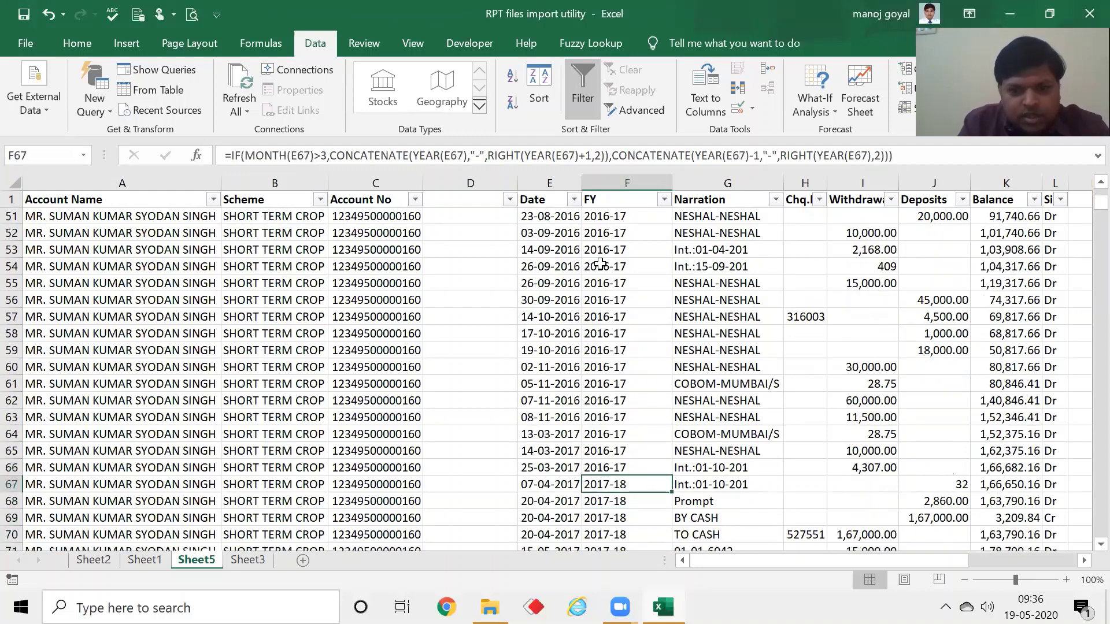
pyautogui.press('Up')
pyautogui.press('Up')
pyautogui.press('Up')
pyautogui.press('Up')
pyautogui.press('Up')
pyautogui.press('Up')
pyautogui.press('Up')
pyautogui.press('Up')
pyautogui.press('Up')
pyautogui.press('Up')
pyautogui.press('Up')
pyautogui.press('Up')
pyautogui.press('Up')
pyautogui.press('Up')
pyautogui.press('Up')
pyautogui.press('Up')
pyautogui.press('Up')
pyautogui.press('Up')
pyautogui.press('Up')
pyautogui.press('Up')
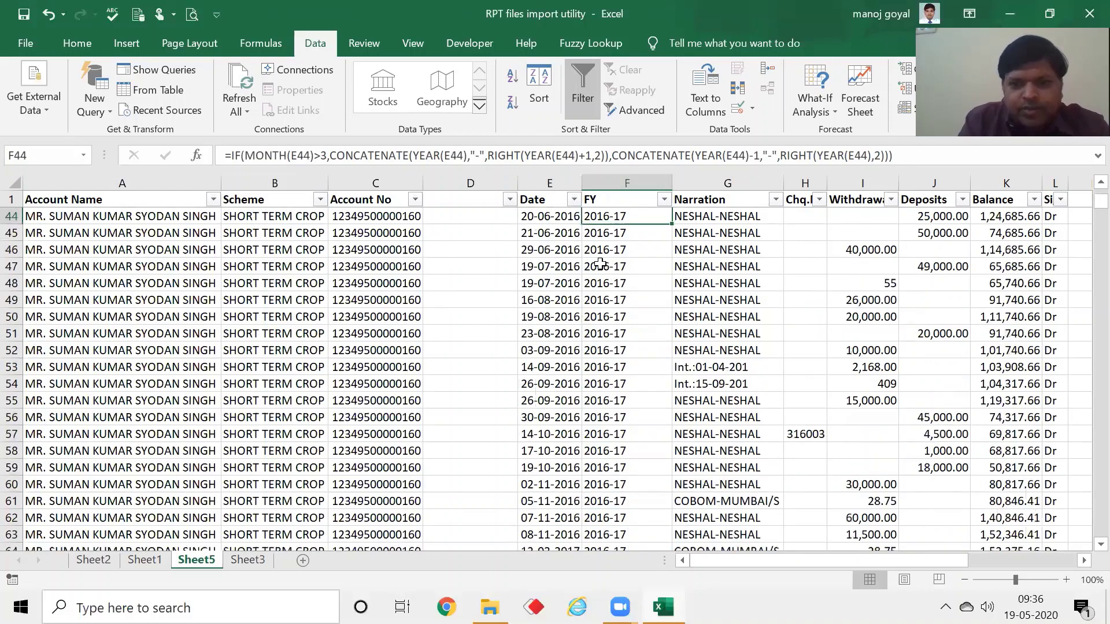
# Return to the header row and fit the FY column's width to its contents
pyautogui.hotkey('ctrl', 'Up')
pyautogui.press('Left')
pyautogui.press('Left')
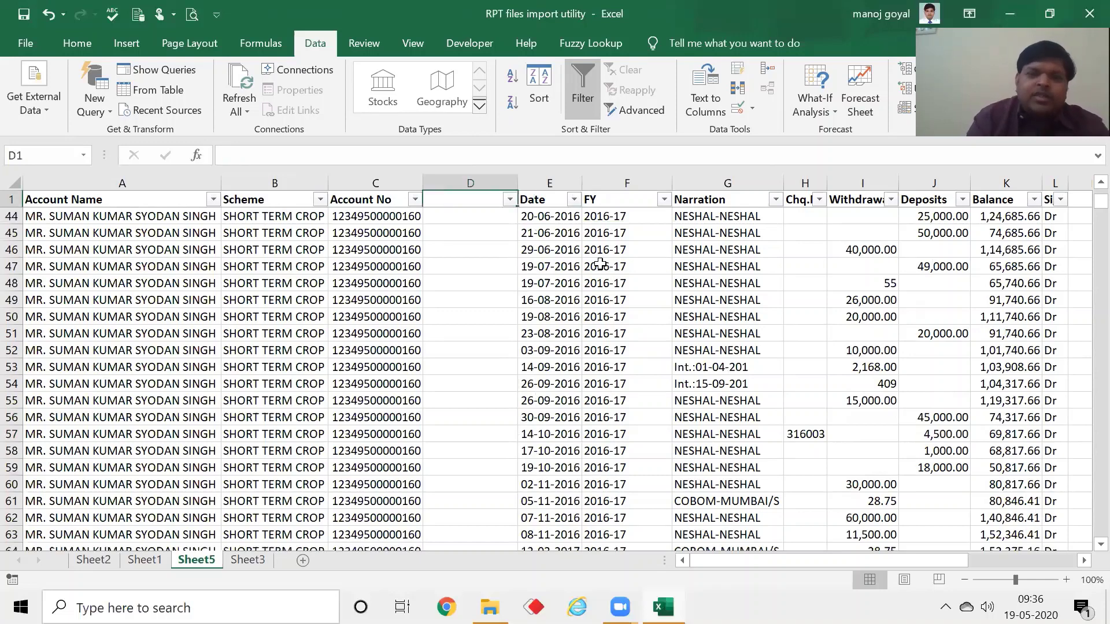
pyautogui.doubleClick(672, 183)
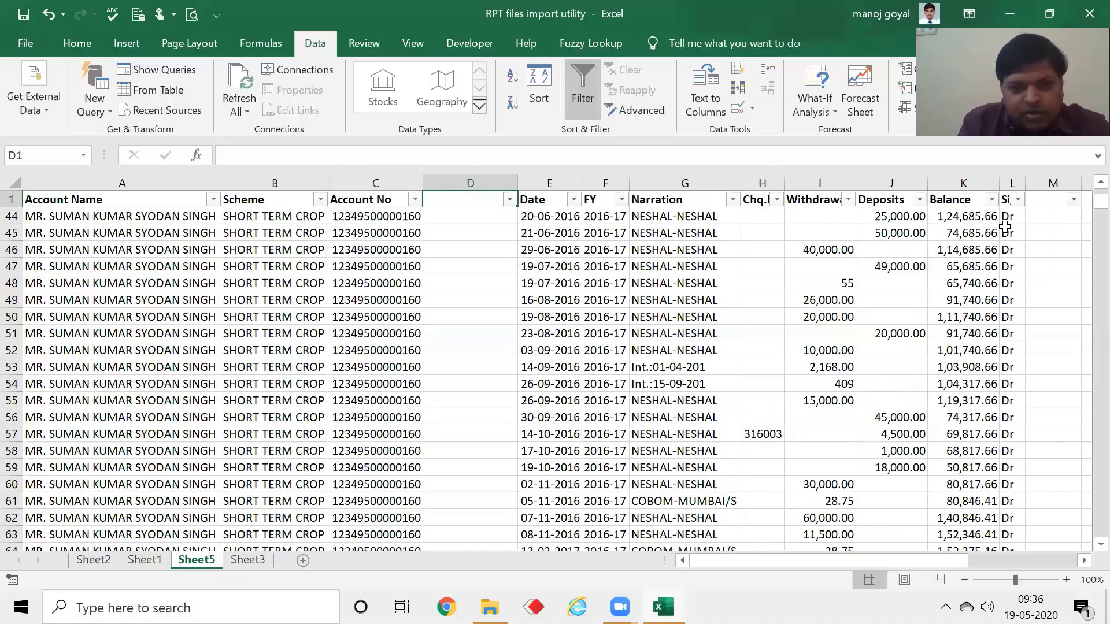
# Enter a CONCATENATE formula in D2 that joins the account number C2, the financial year F2 and the sign L2
pyautogui.press('Down')
pyautogui.write('=')
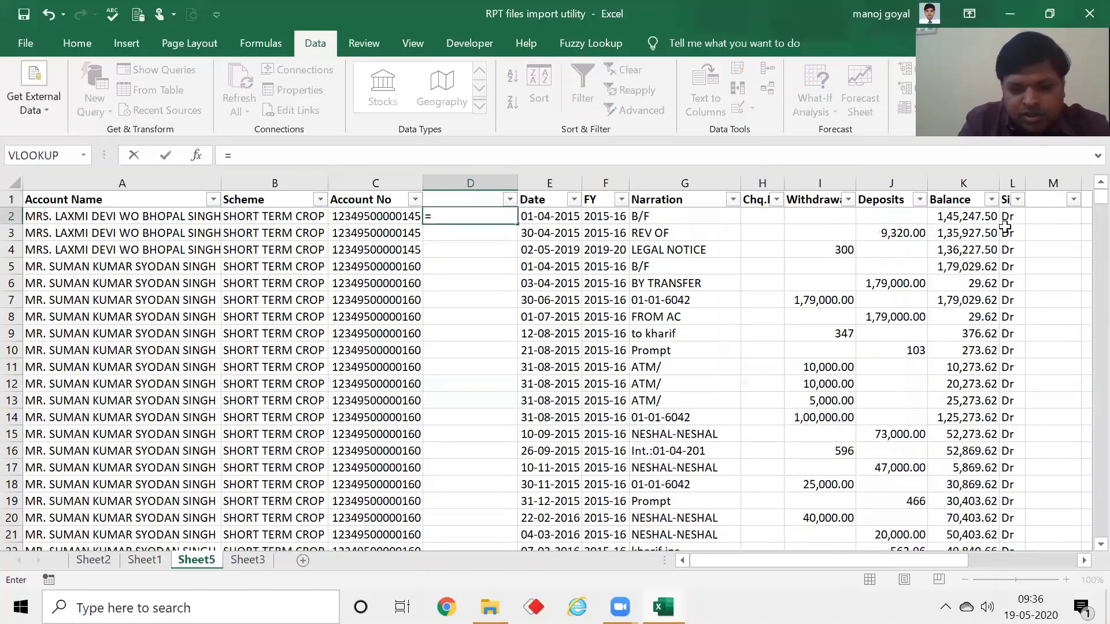
pyautogui.write('conc')
pyautogui.press('Tab')
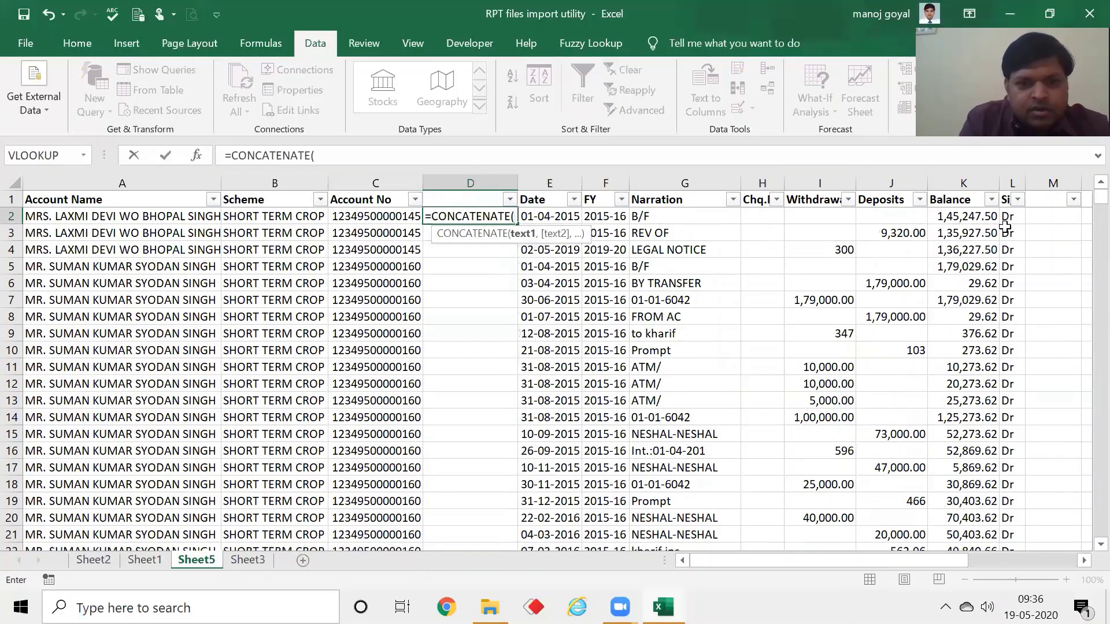
pyautogui.press('Left')
pyautogui.write(',')
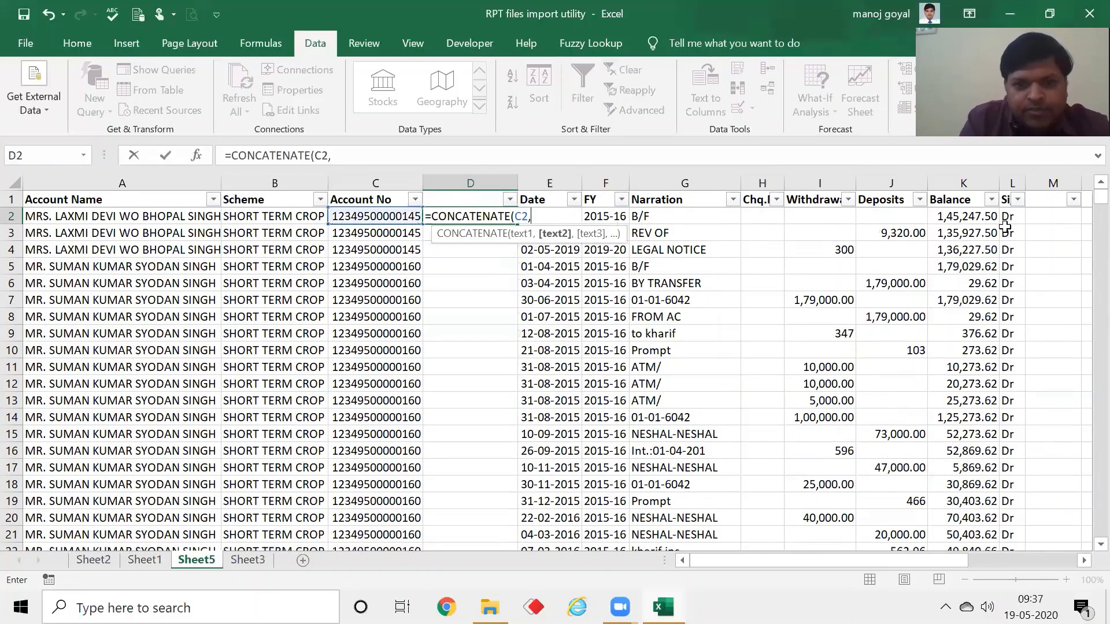
pyautogui.click(604, 218)
pyautogui.write(',')
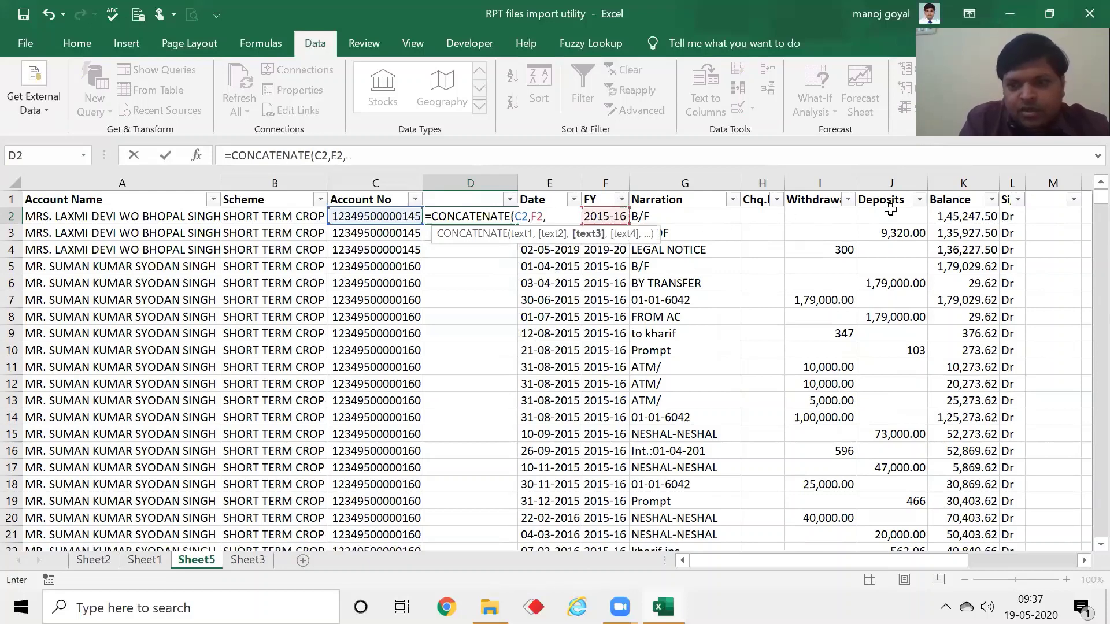
pyautogui.click(1009, 216)
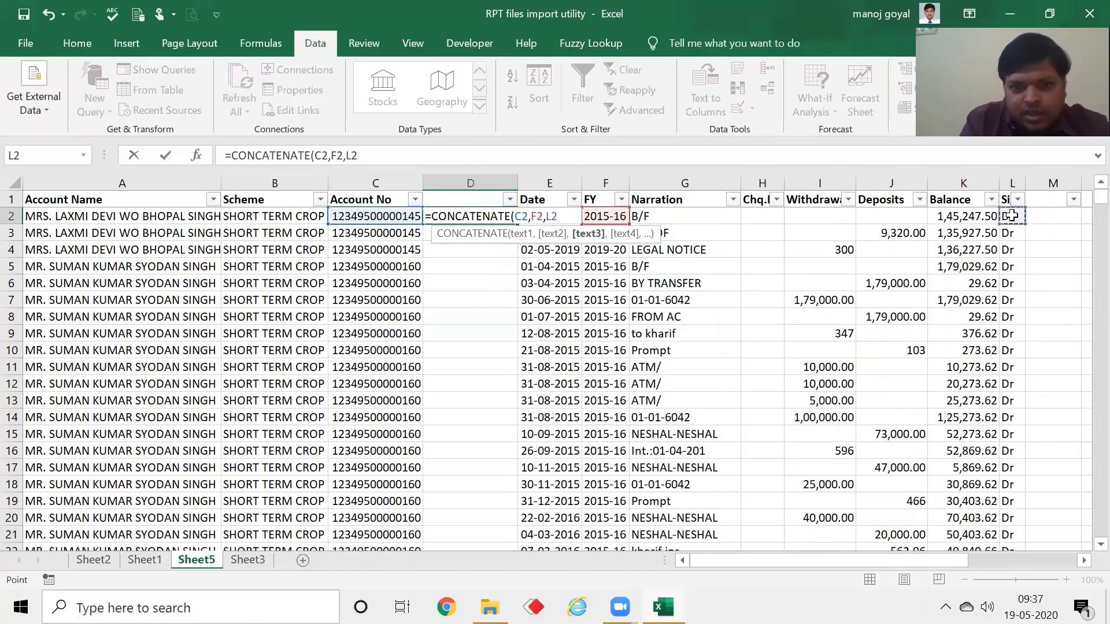
pyautogui.press('Return')
# Fill the D2 formula down column D and give the column the header HC
pyautogui.press('Up')
pyautogui.press('Up')
pyautogui.press('Down')
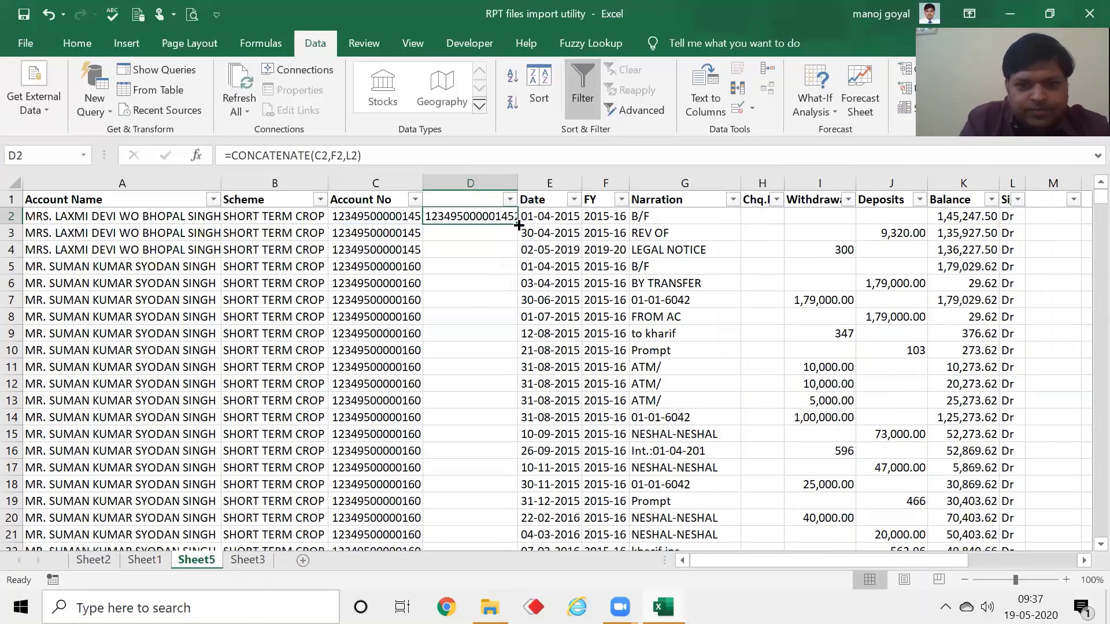
pyautogui.doubleClick(519, 225)
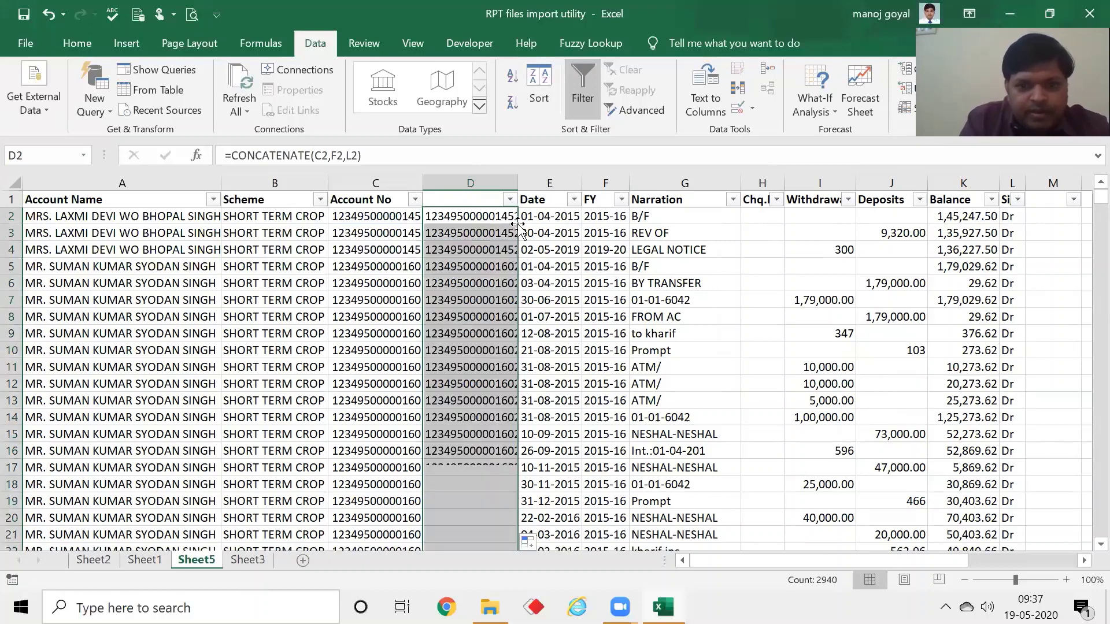
pyautogui.click(491, 299)
pyautogui.click(472, 197)
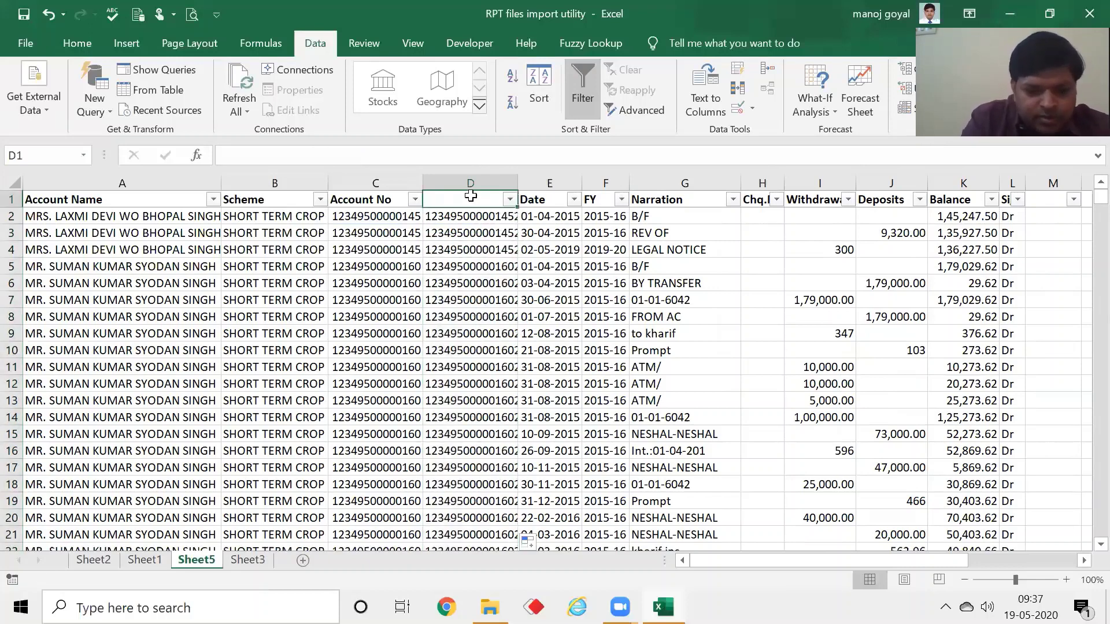
pyautogui.write('HC')
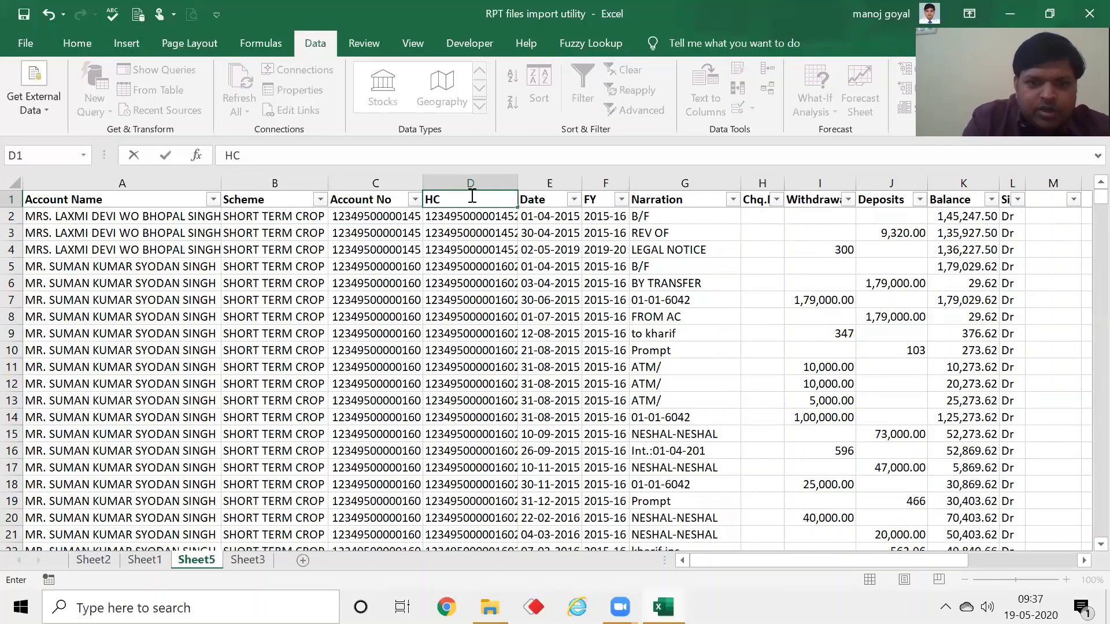
pyautogui.click(450, 232)
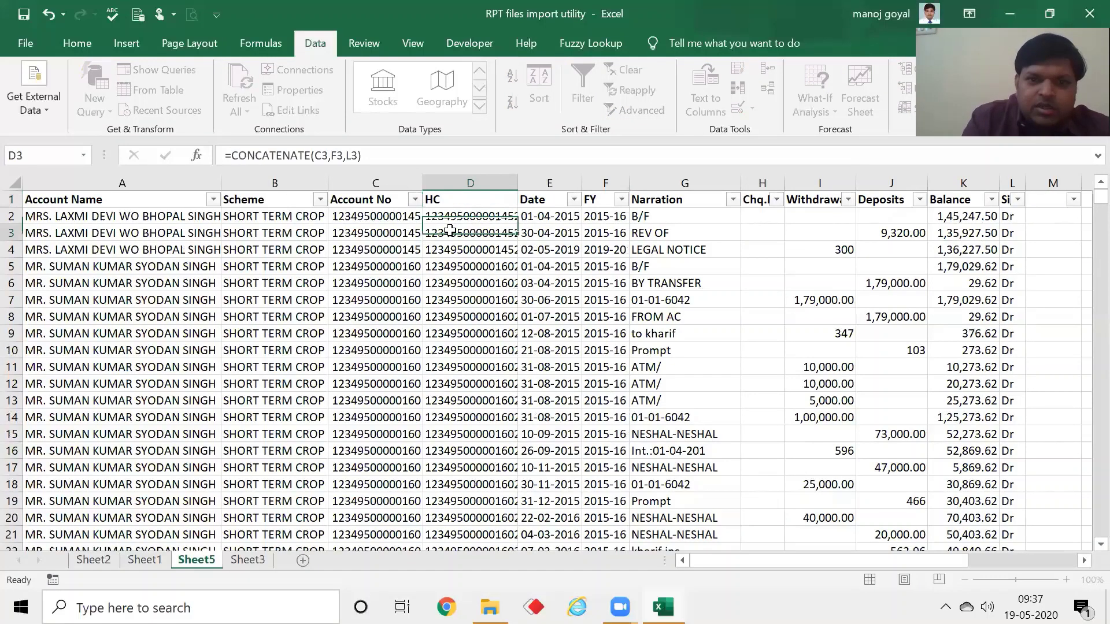
# Copy the Date, FY, Narration, Deposits, Balance and Sign headers from row 1 of Sheet5
pyautogui.click(143, 560)
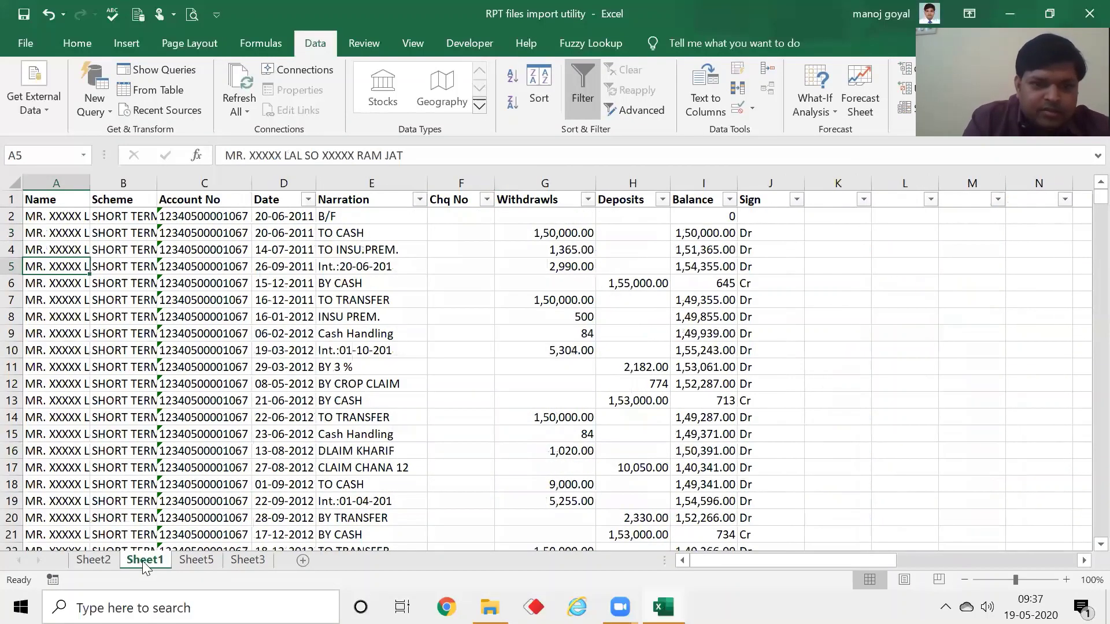
pyautogui.click(207, 561)
pyautogui.click(241, 560)
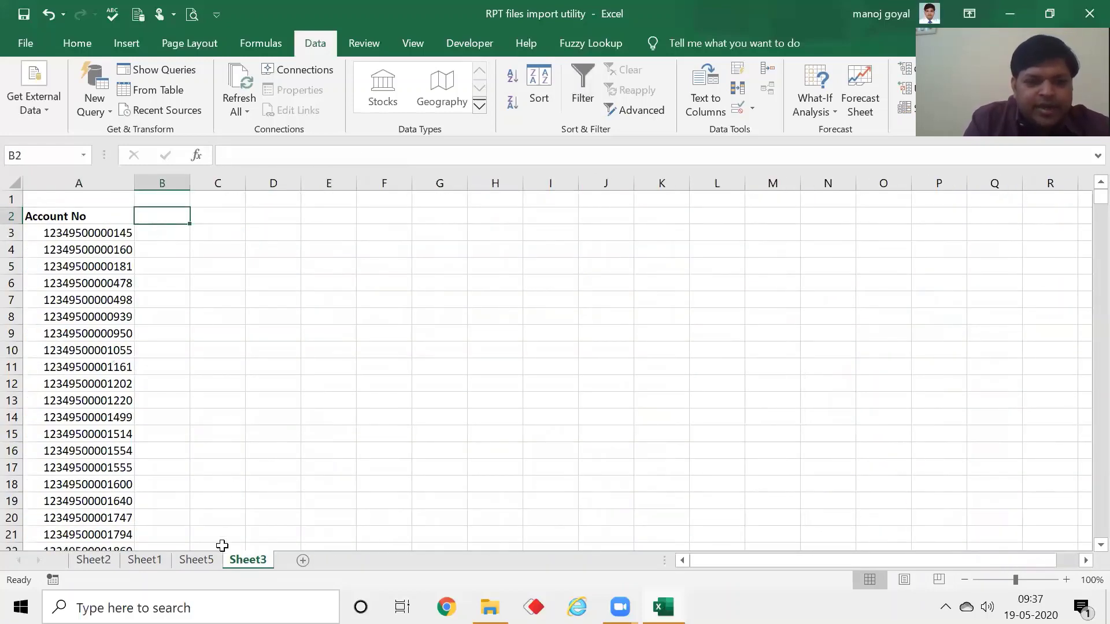
pyautogui.click(211, 561)
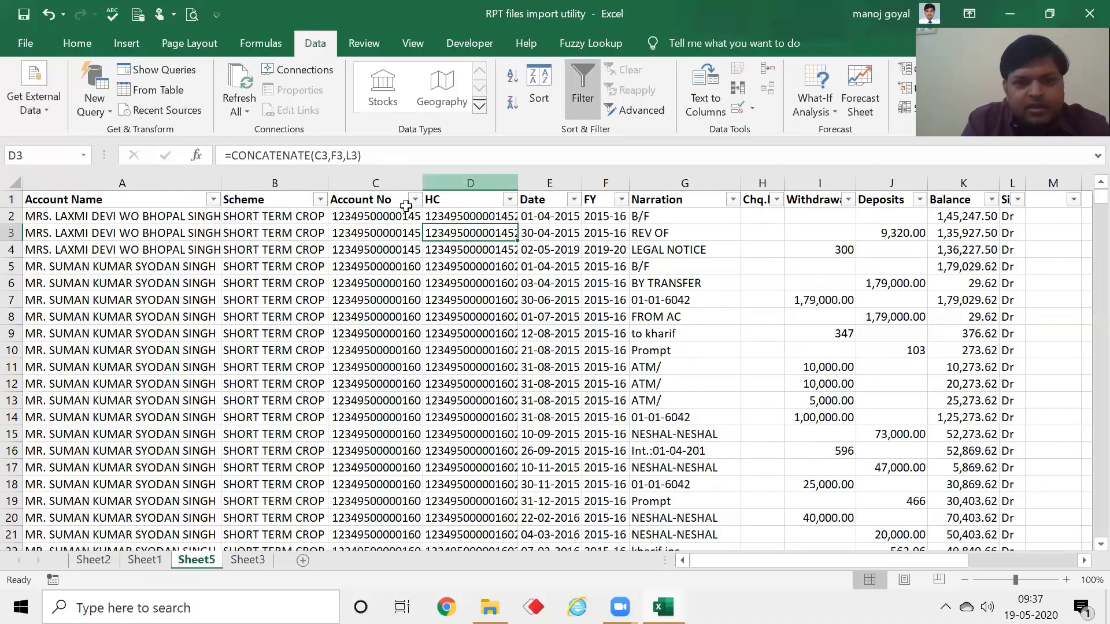
pyautogui.click(550, 200)
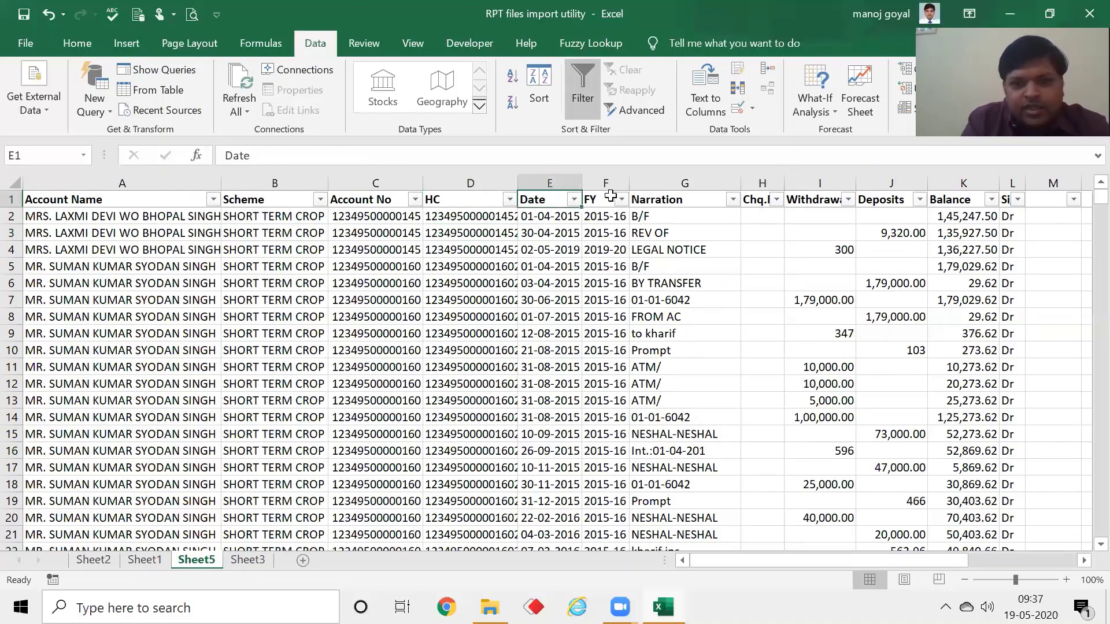
pyautogui.keyDown('ctrl'); pyautogui.click(599, 198); pyautogui.keyUp('ctrl')
pyautogui.keyDown('ctrl'); pyautogui.click(658, 199); pyautogui.keyUp('ctrl')
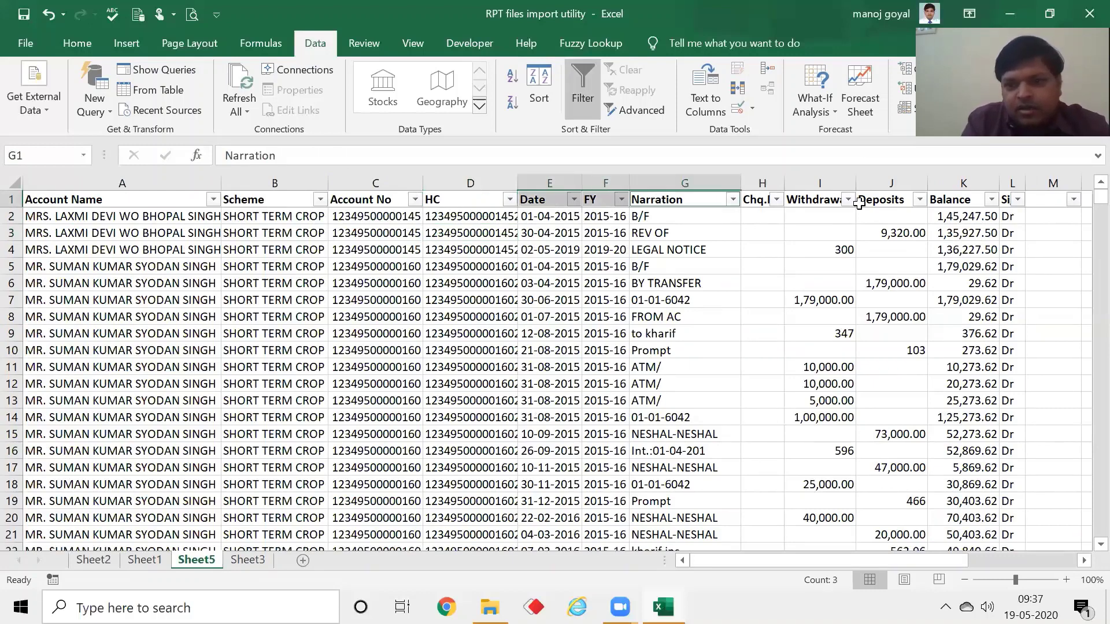
pyautogui.keyDown('ctrl'); pyautogui.click(877, 200); pyautogui.keyUp('ctrl')
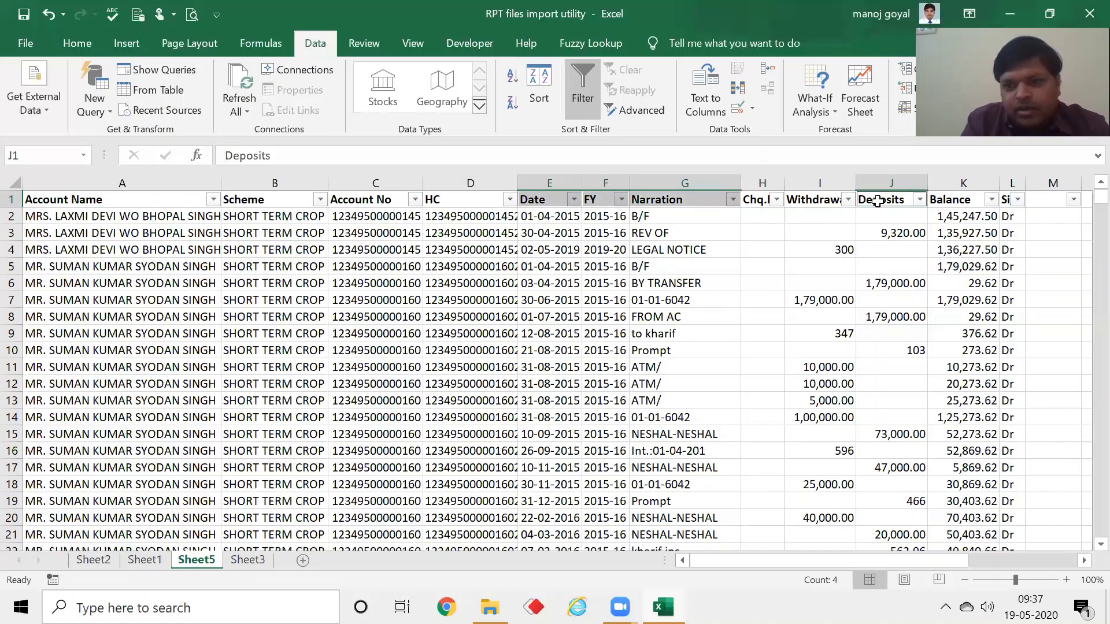
pyautogui.keyDown('ctrl'); pyautogui.click(946, 199); pyautogui.keyUp('ctrl')
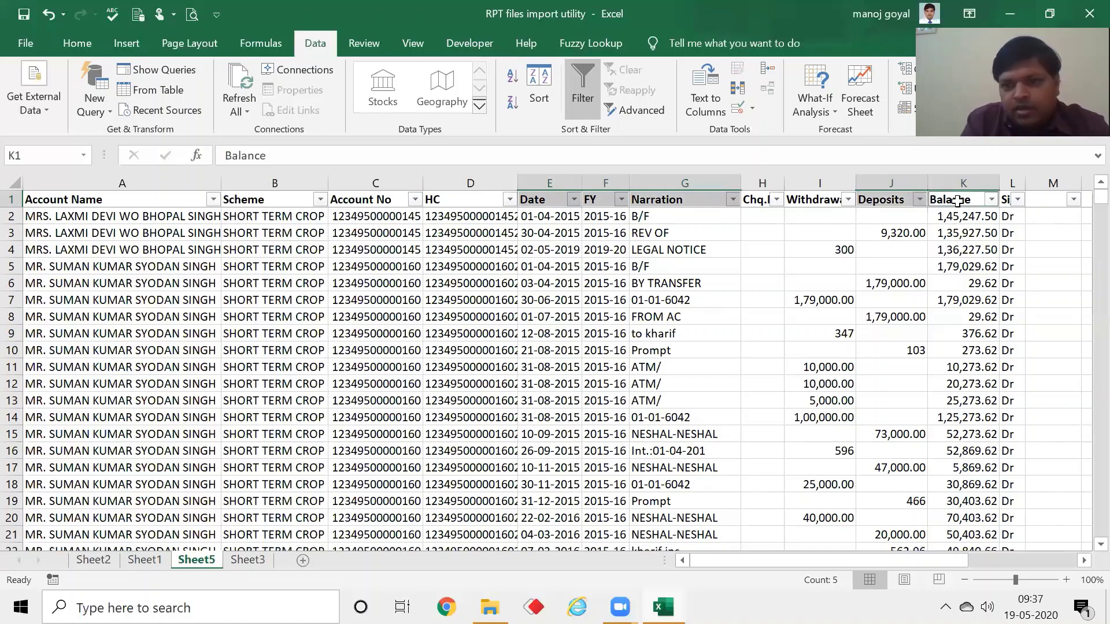
pyautogui.keyDown('ctrl'); pyautogui.click(1006, 201); pyautogui.keyUp('ctrl')
pyautogui.hotkey('ctrl', 'c')
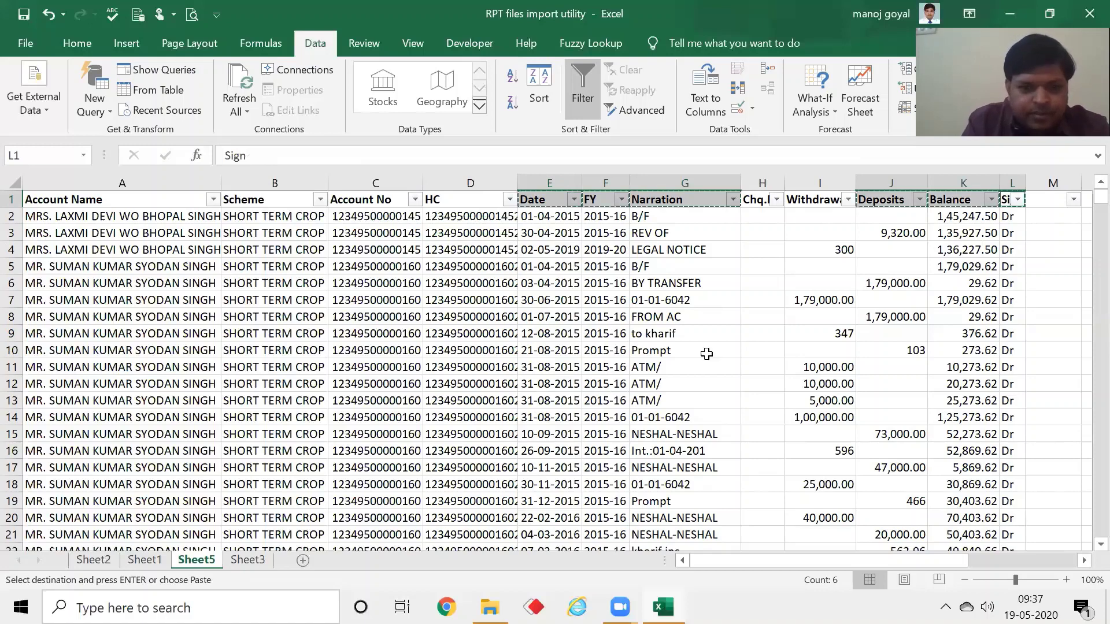
# Paste the copied headers on Sheet3 starting at B2, beside the Account No header
pyautogui.click(247, 566)
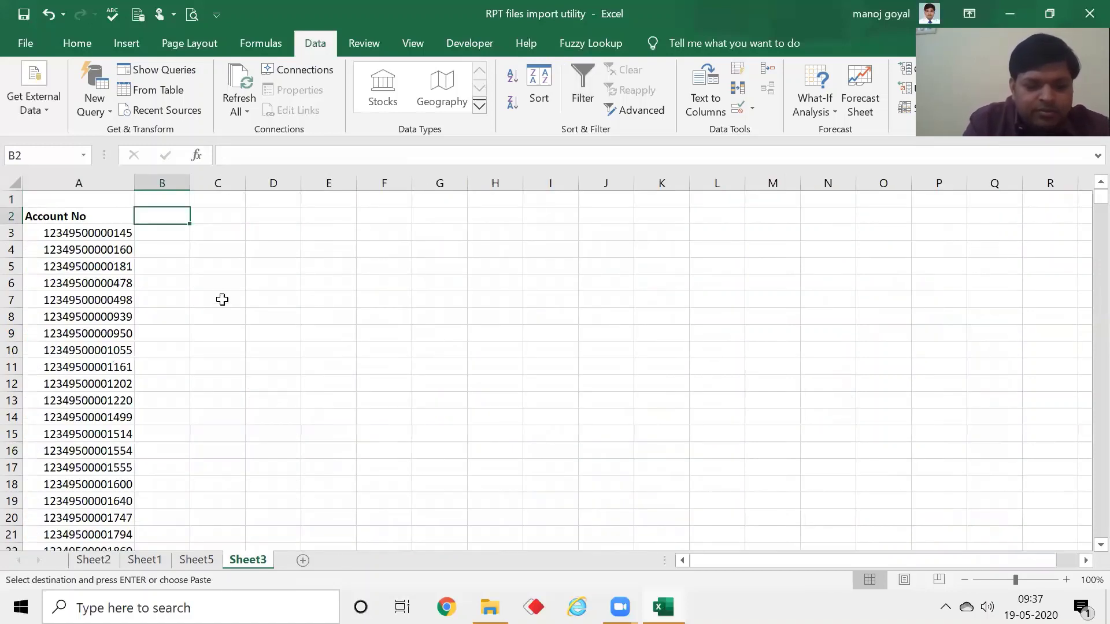
pyautogui.hotkey('ctrl', 'v')
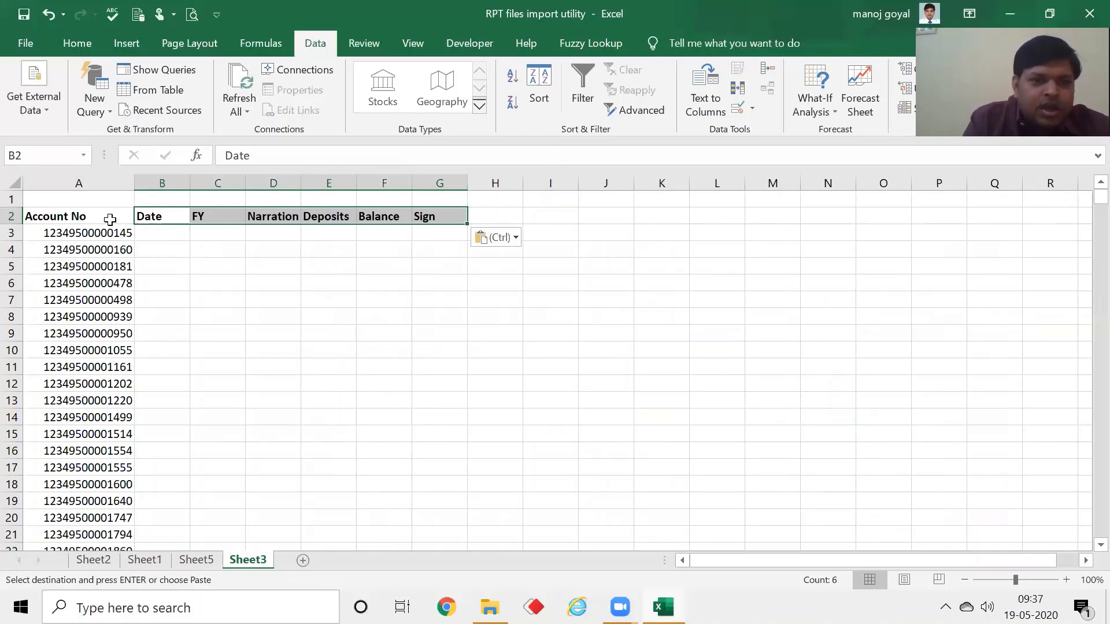
pyautogui.click(110, 220)
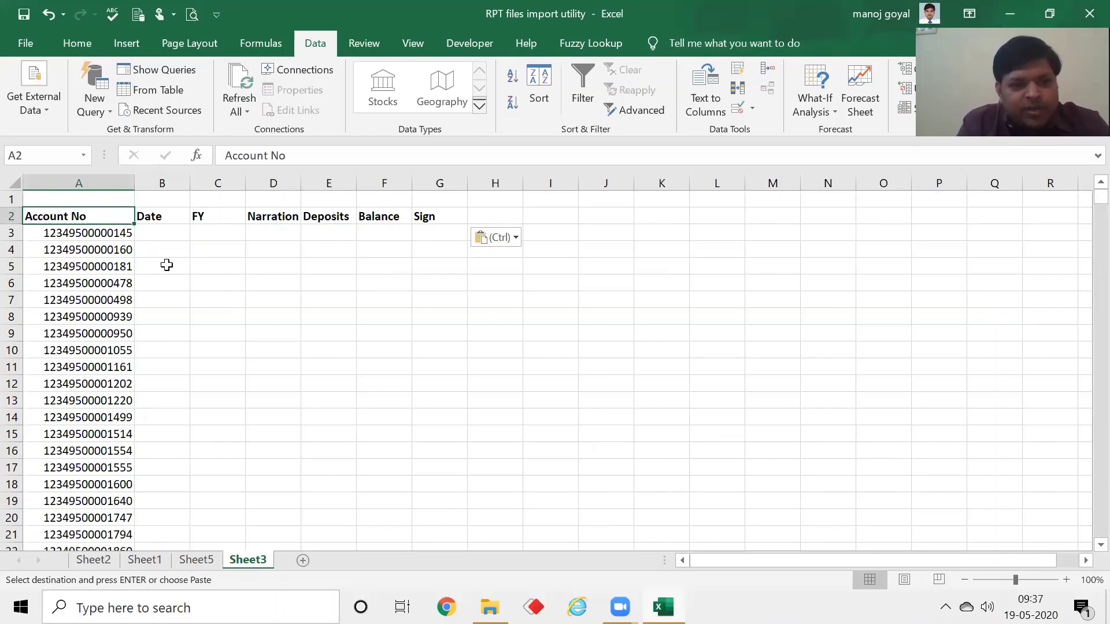
# Fit the width of the HC column on Sheet5 to its contents and check the formula in D2
pyautogui.click(196, 560)
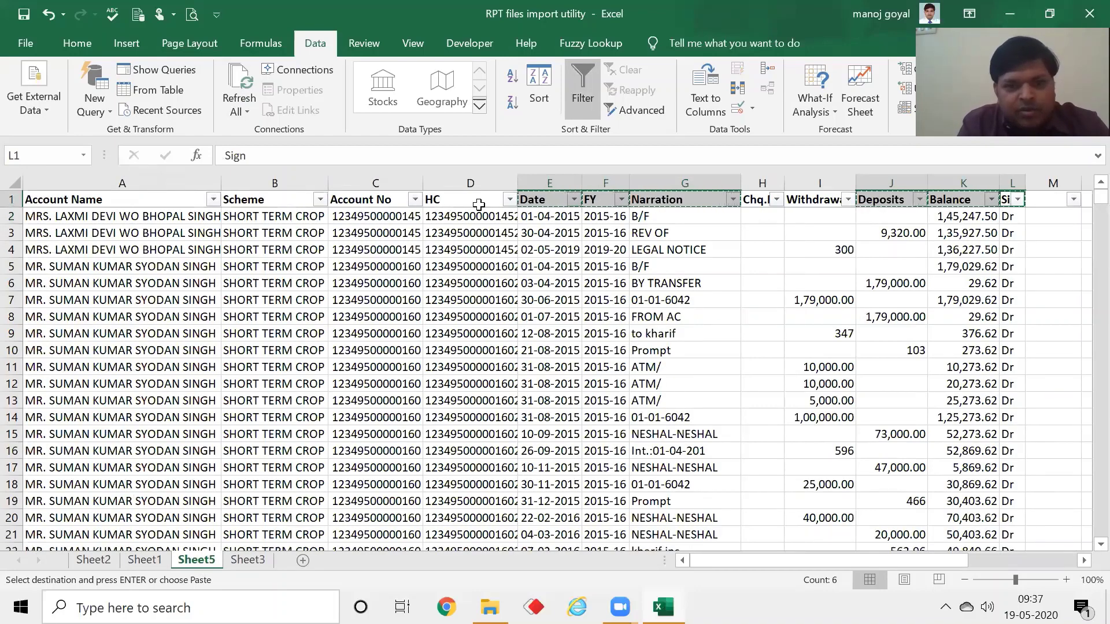
pyautogui.moveTo(518, 184); pyautogui.dragTo(518, 184)
pyautogui.doubleClick(517, 183)
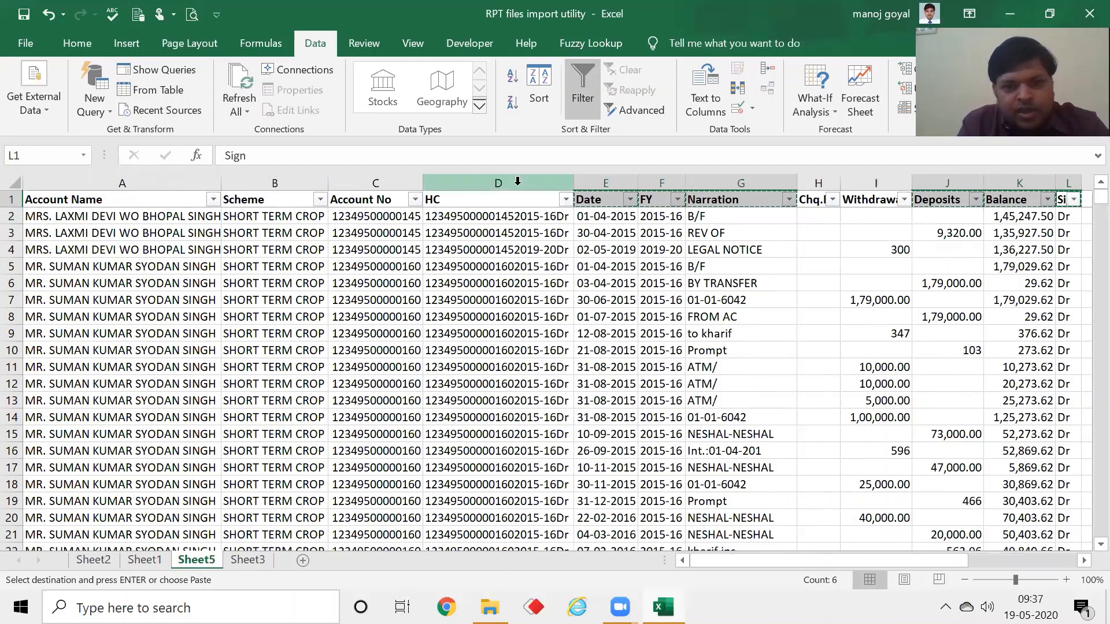
pyautogui.click(515, 228)
pyautogui.press('Up')
pyautogui.press('Up')
pyautogui.press('Down')
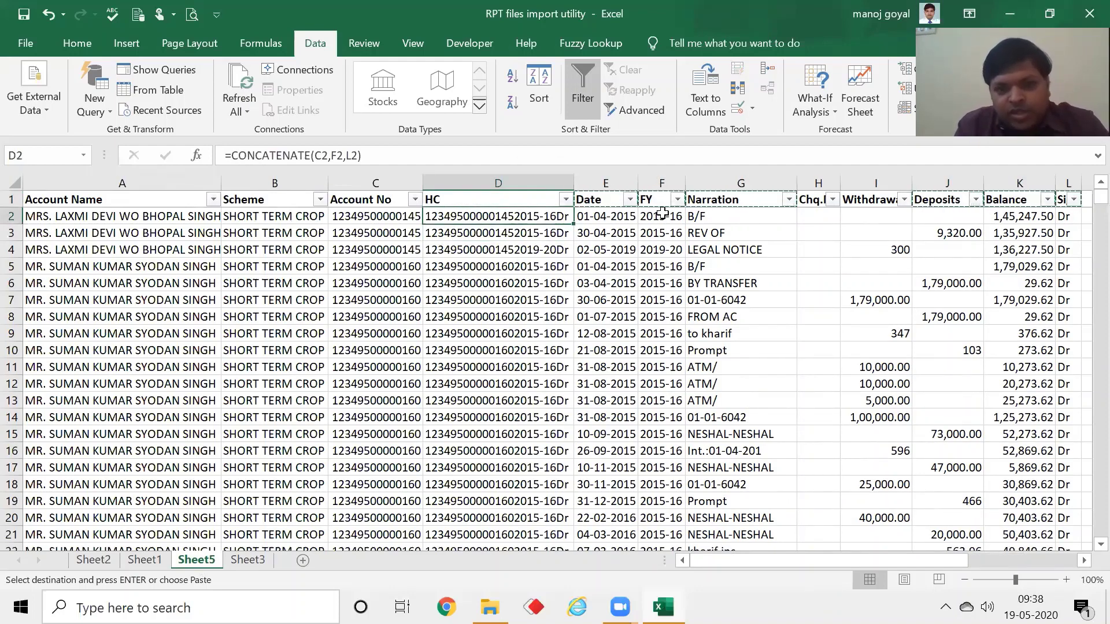
pyautogui.click(611, 200)
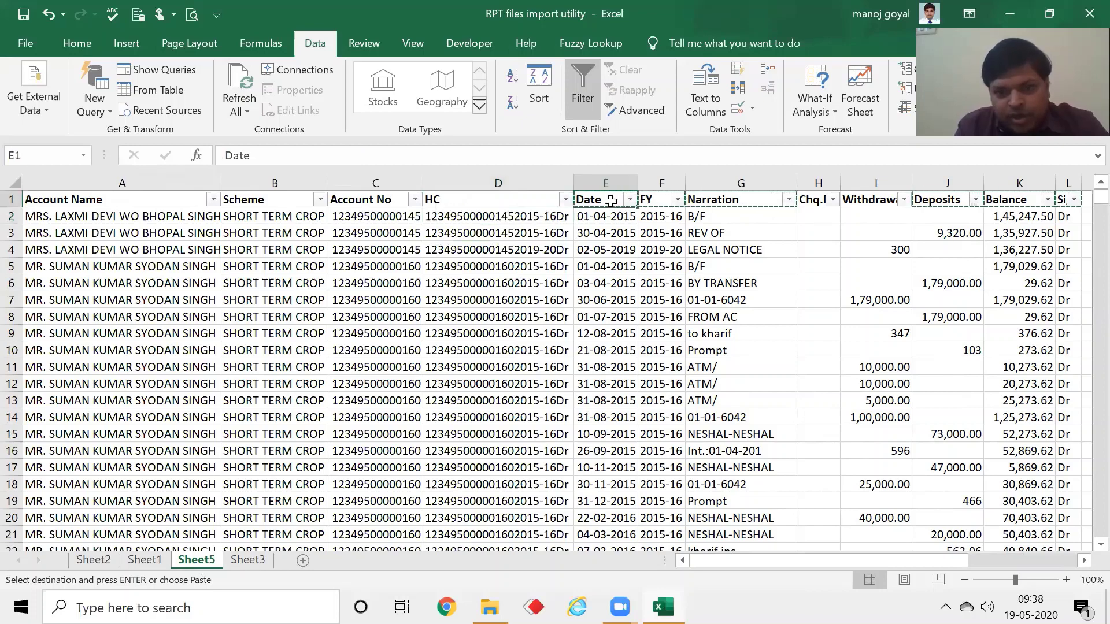
# Enter the column numbers 2, 3, 4, 6 and 7 in B1:F1 on Sheet3, above the Date to Balance headers
pyautogui.click(532, 183)
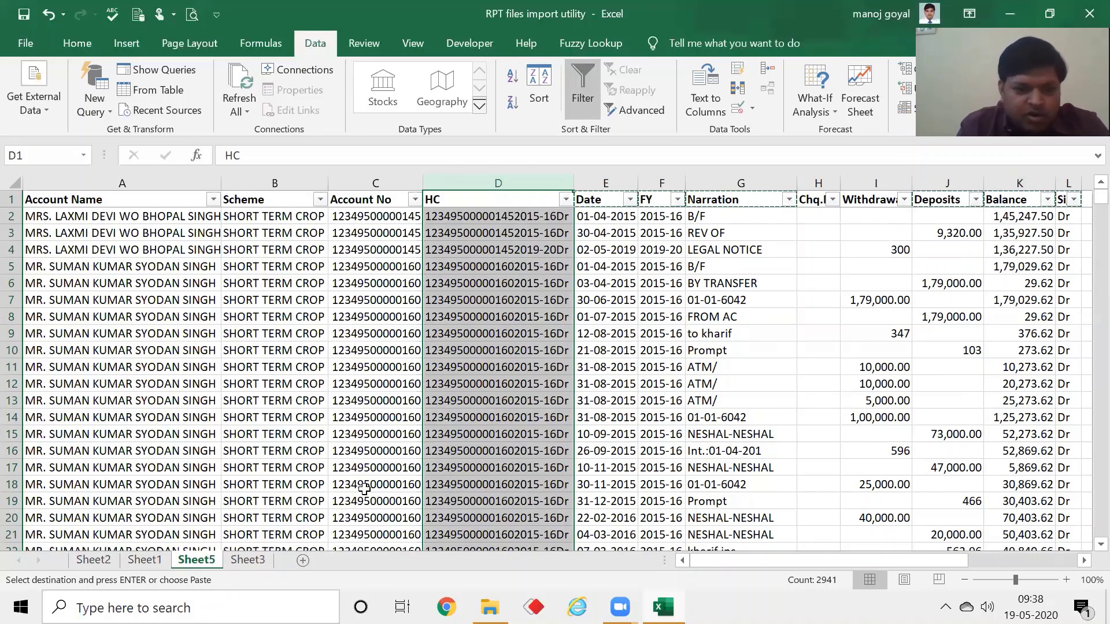
pyautogui.click(252, 560)
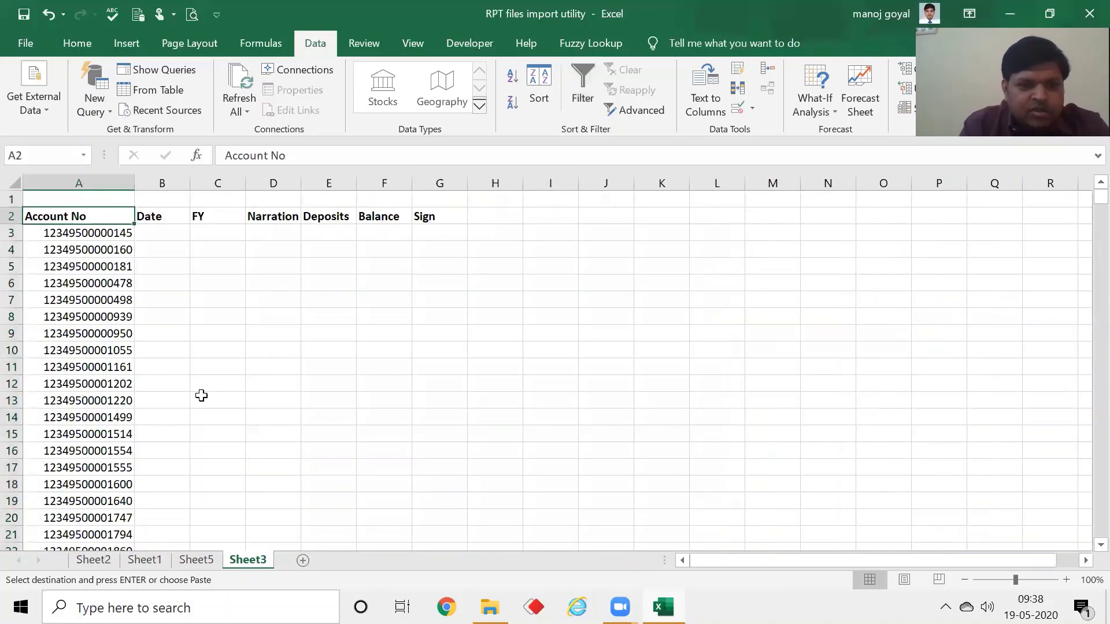
pyautogui.click(150, 201)
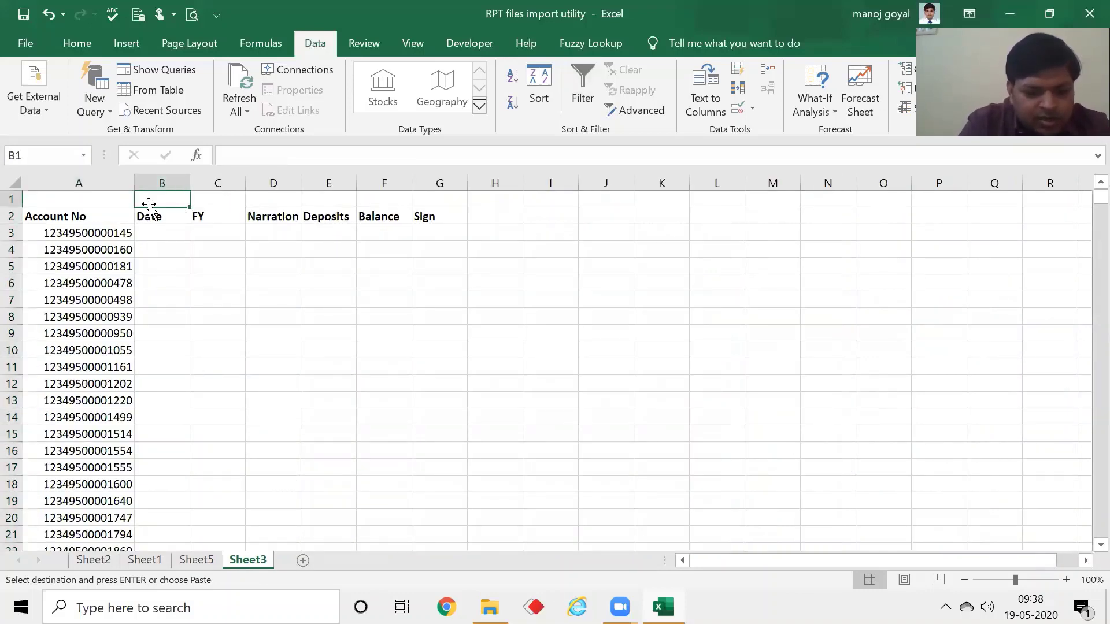
pyautogui.write('3')
pyautogui.press('BackSpace')
pyautogui.write('2')
pyautogui.press('Tab')
pyautogui.write('3')
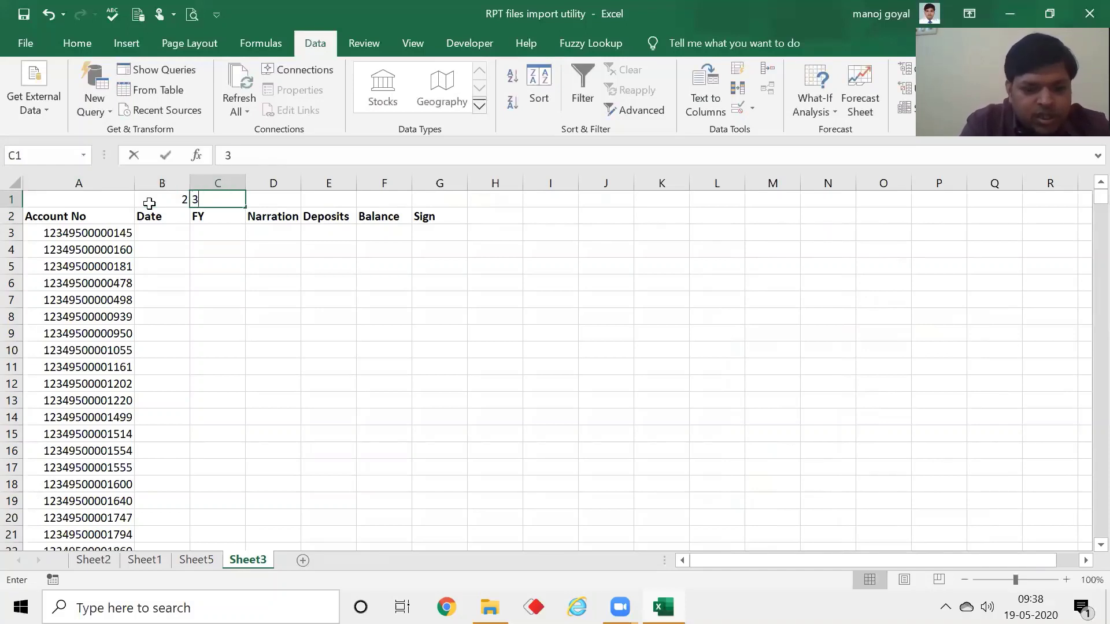
pyautogui.press('Tab')
pyautogui.write('4')
pyautogui.press('Tab')
pyautogui.write('6')
pyautogui.press('Tab')
pyautogui.write('7')
pyautogui.press('Tab')
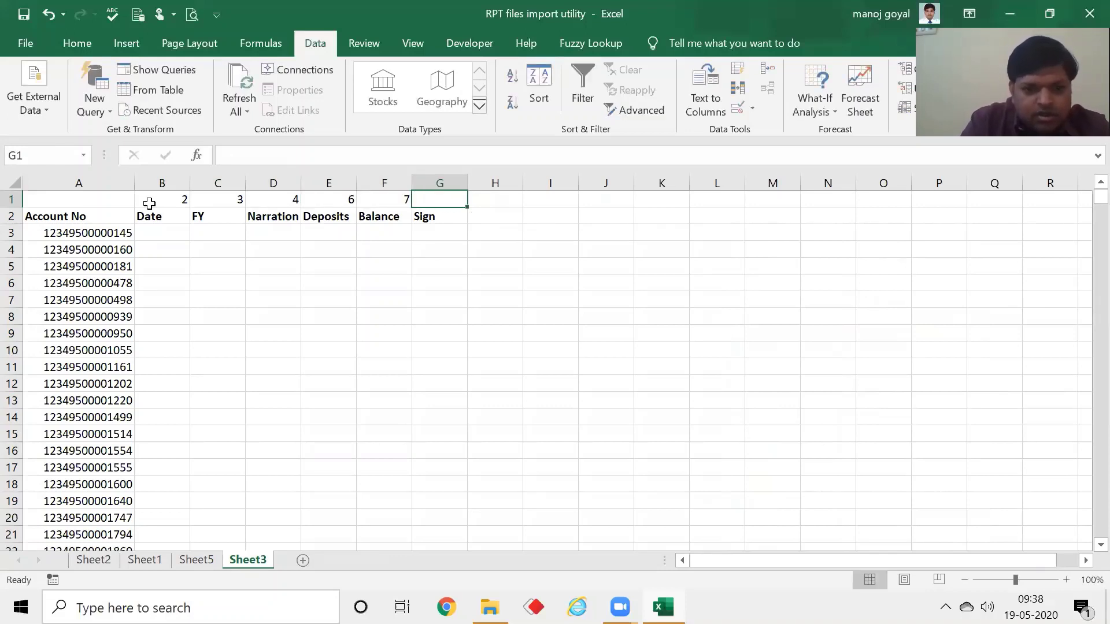
# Check the column order on Sheet5 and set E1, F1 and G1 on Sheet3 to 7, 8 and 9
pyautogui.click(199, 560)
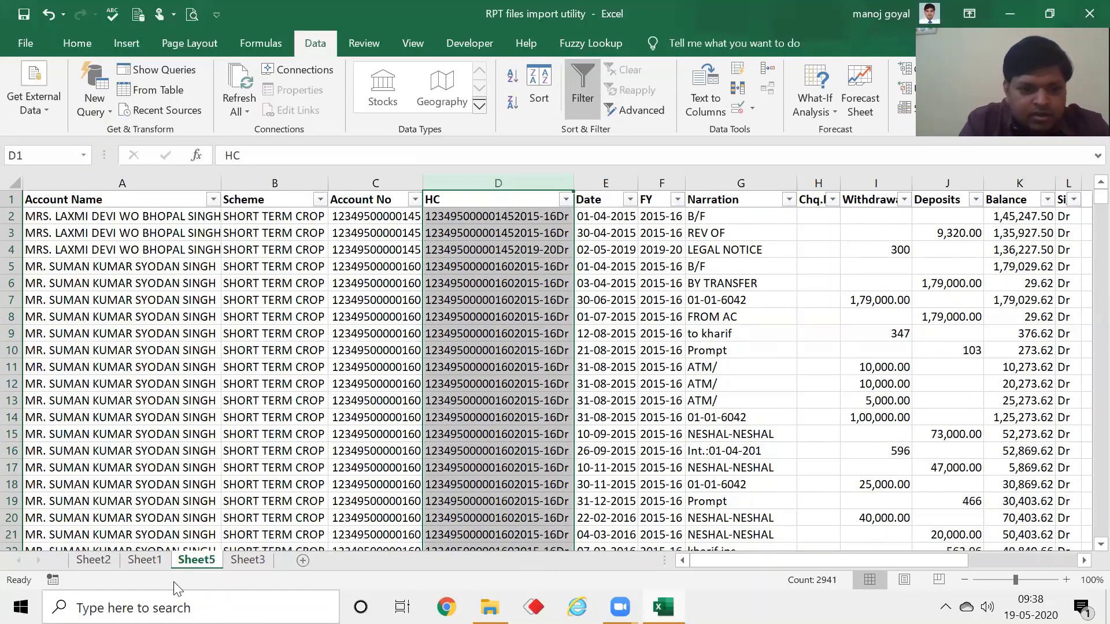
pyautogui.click(246, 561)
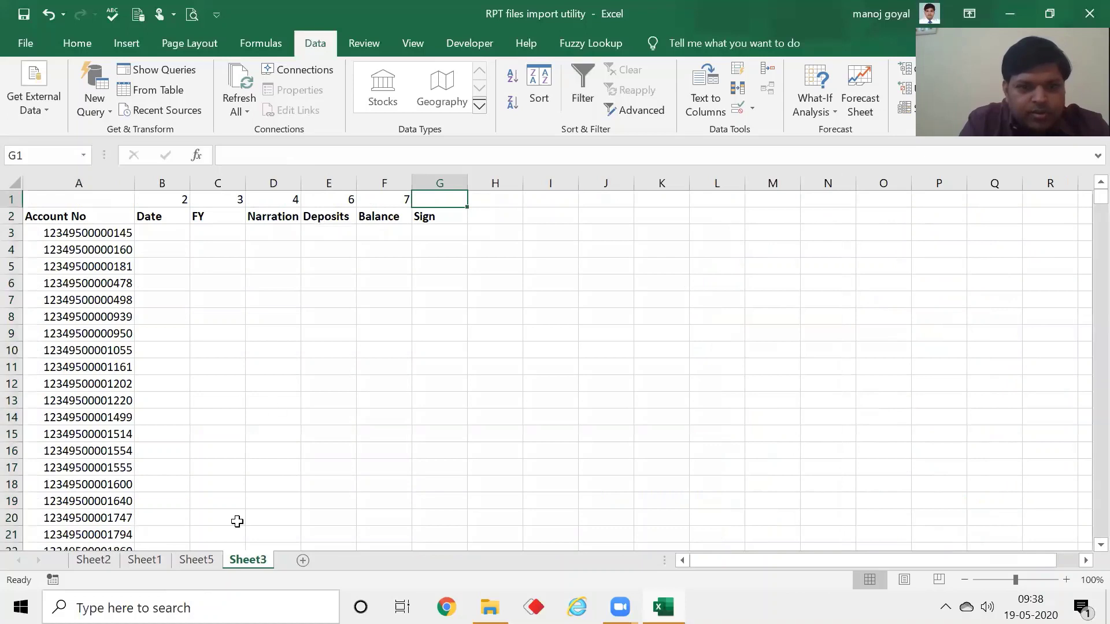
pyautogui.doubleClick(346, 201)
pyautogui.press('BackSpace')
pyautogui.write('7')
pyautogui.press('Tab')
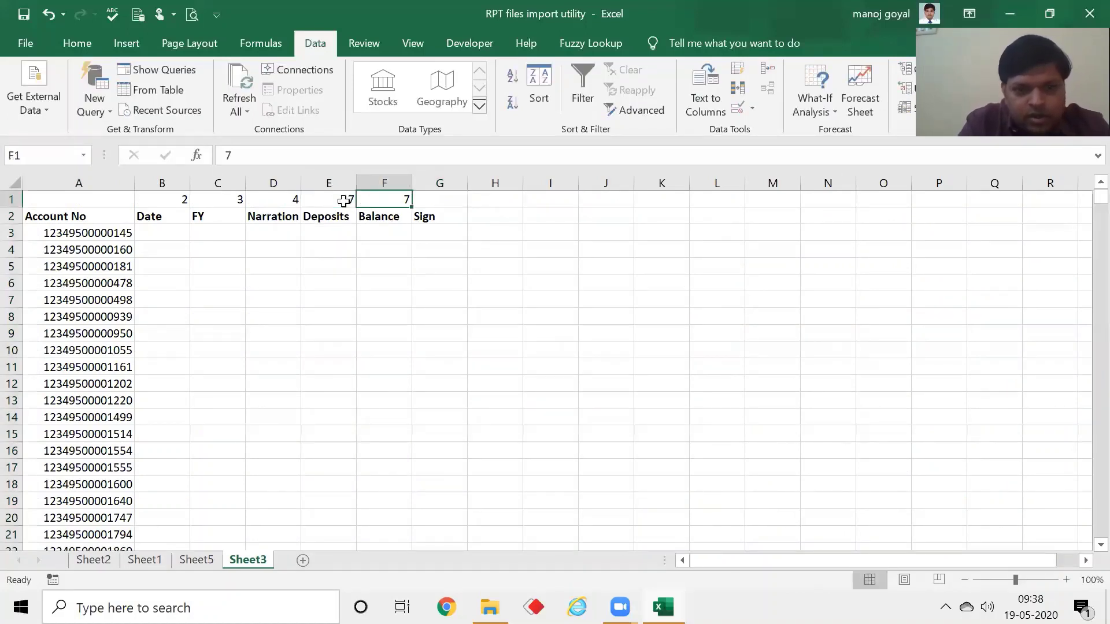
pyautogui.write('8')
pyautogui.press('Tab')
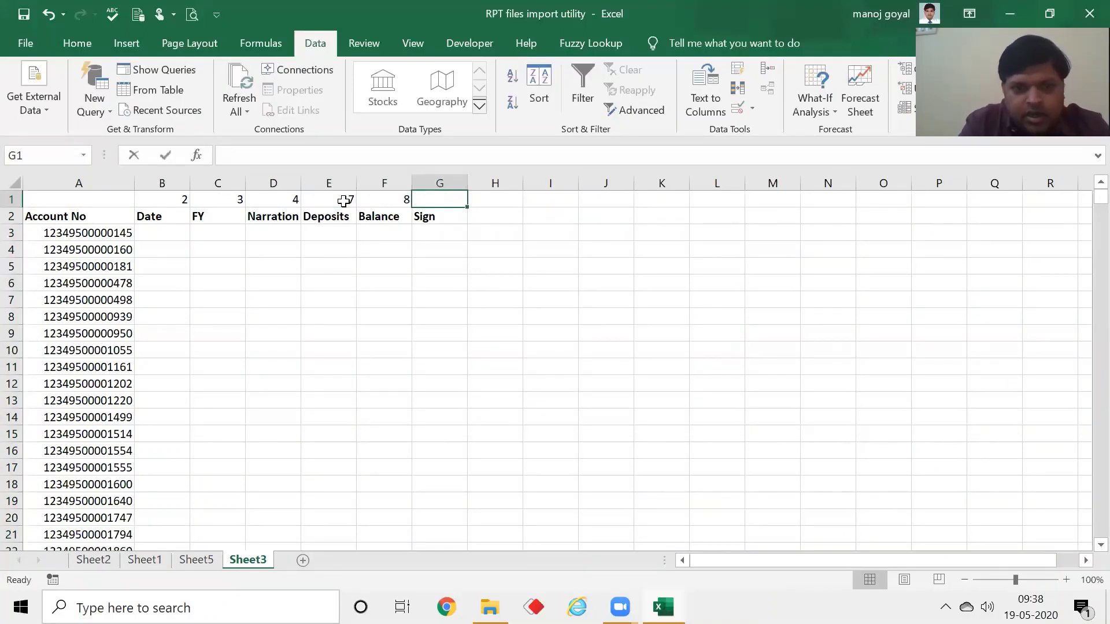
pyautogui.write('9')
# Start a VLOOKUP formula in B3 with the lookup value A3&"2020"&"Cr"
pyautogui.click(153, 230)
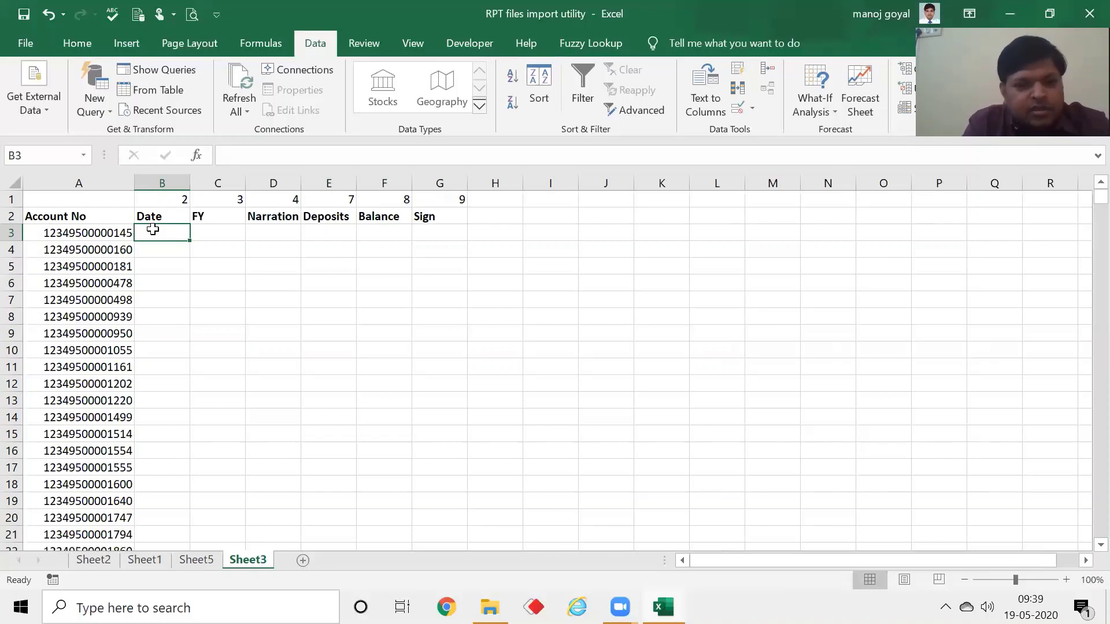
pyautogui.write('=')
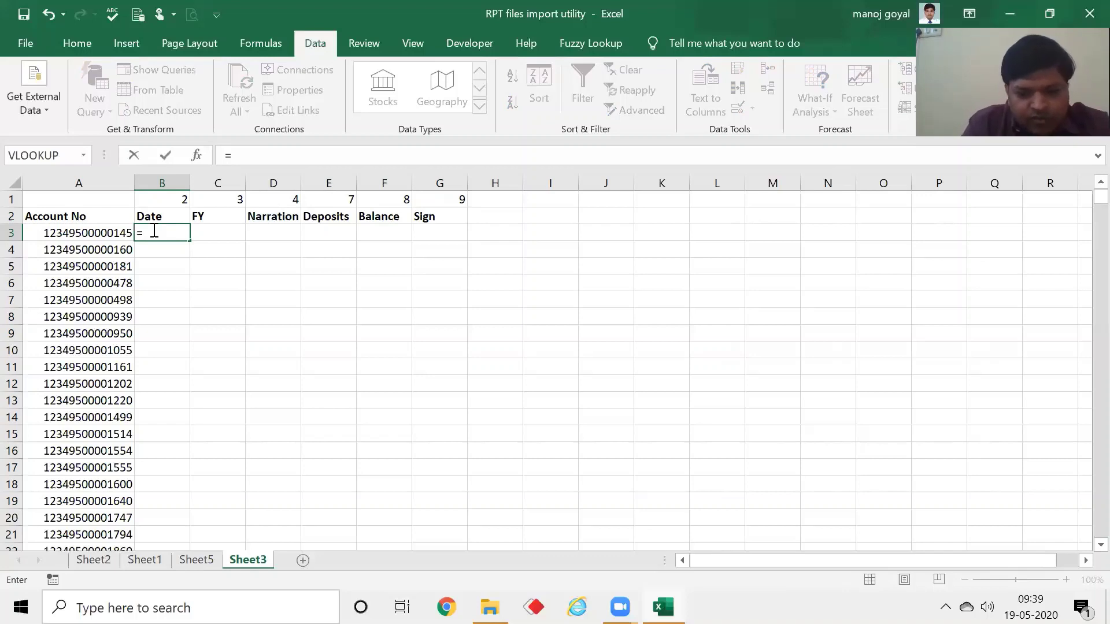
pyautogui.write('vlo')
pyautogui.press('Tab')
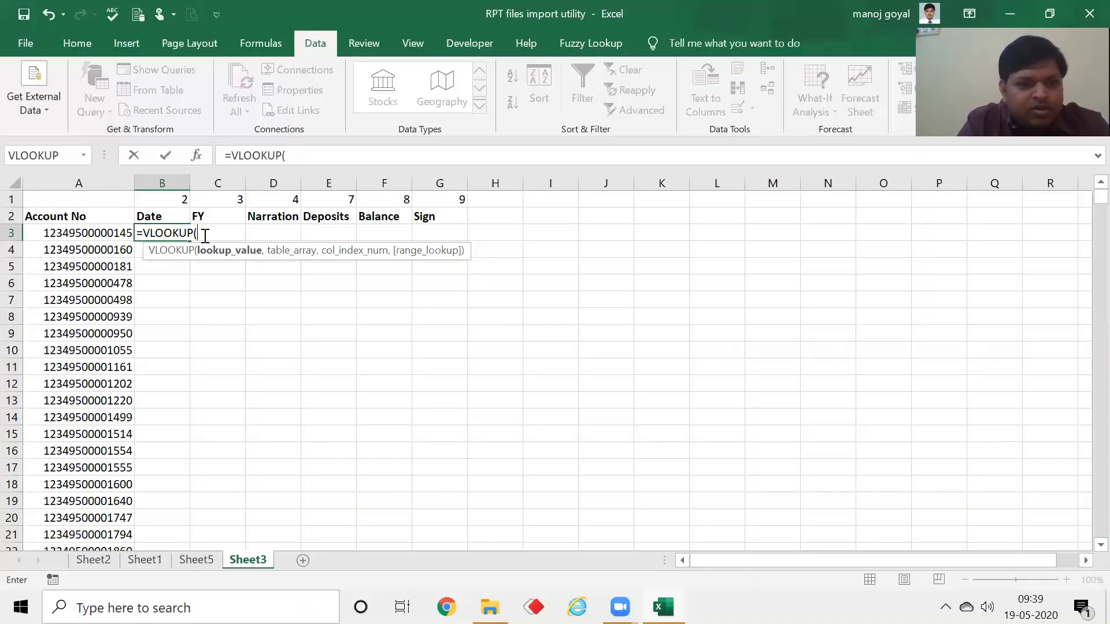
pyautogui.click(96, 235)
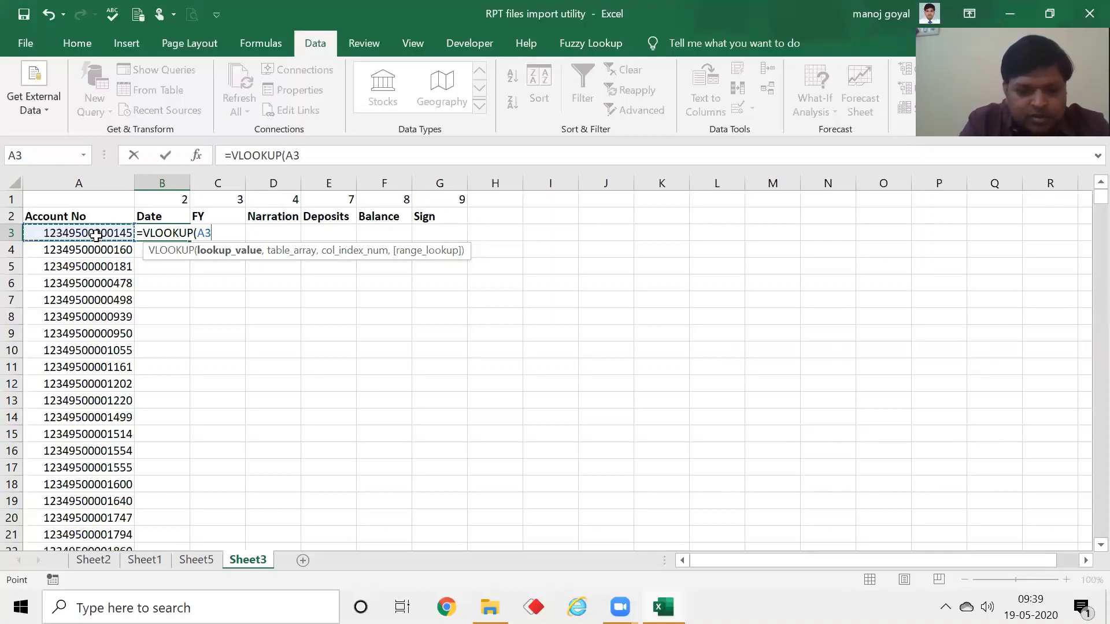
pyautogui.write('&')
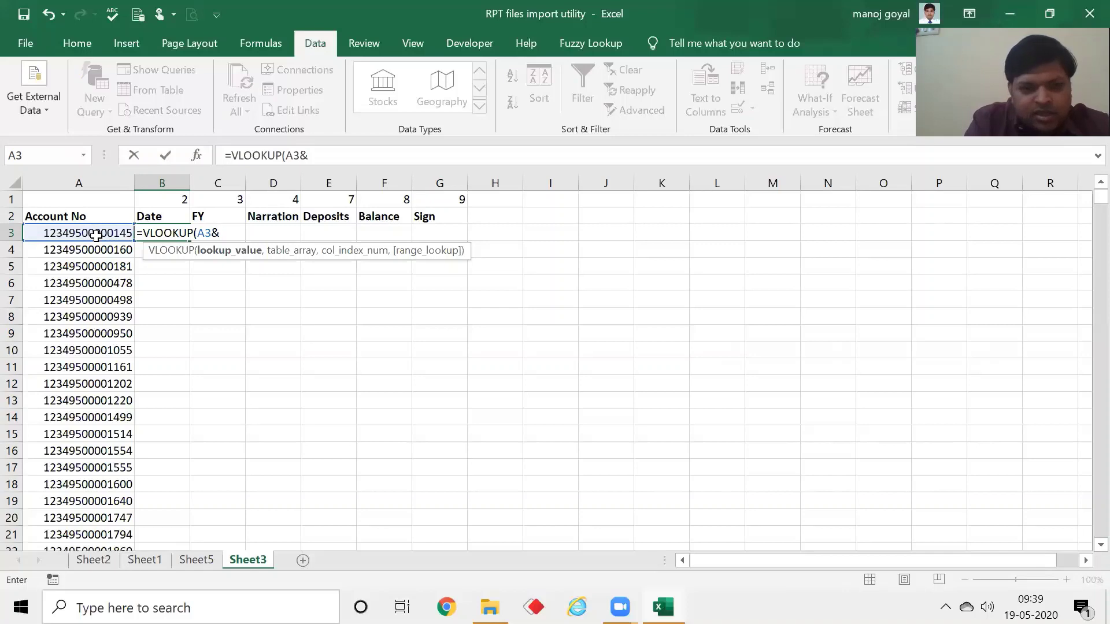
pyautogui.write('"2020')
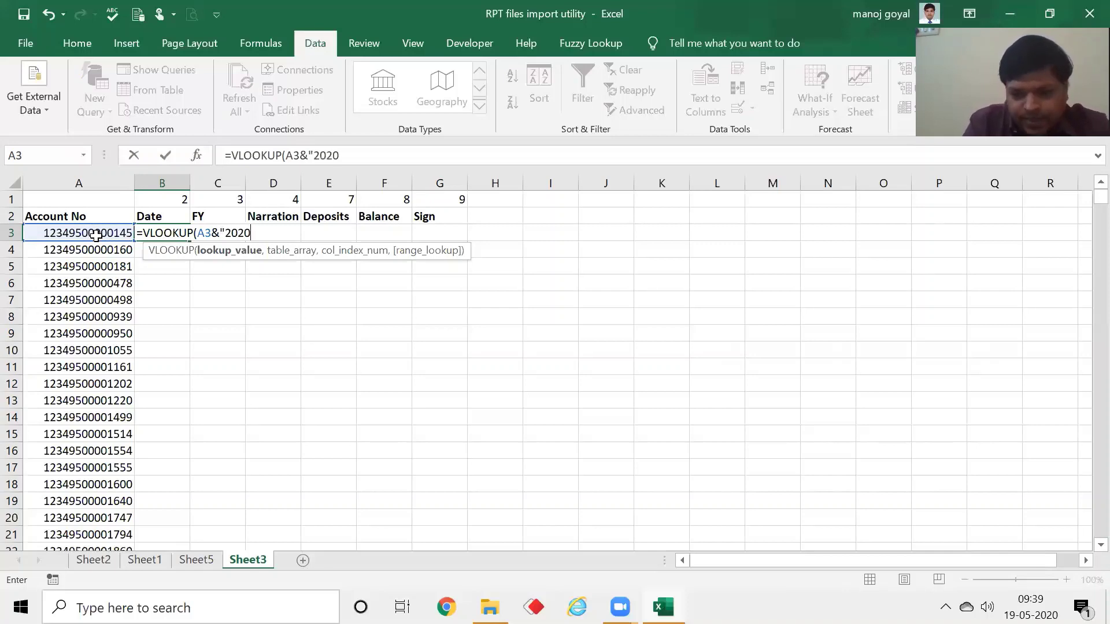
pyautogui.write('"&')
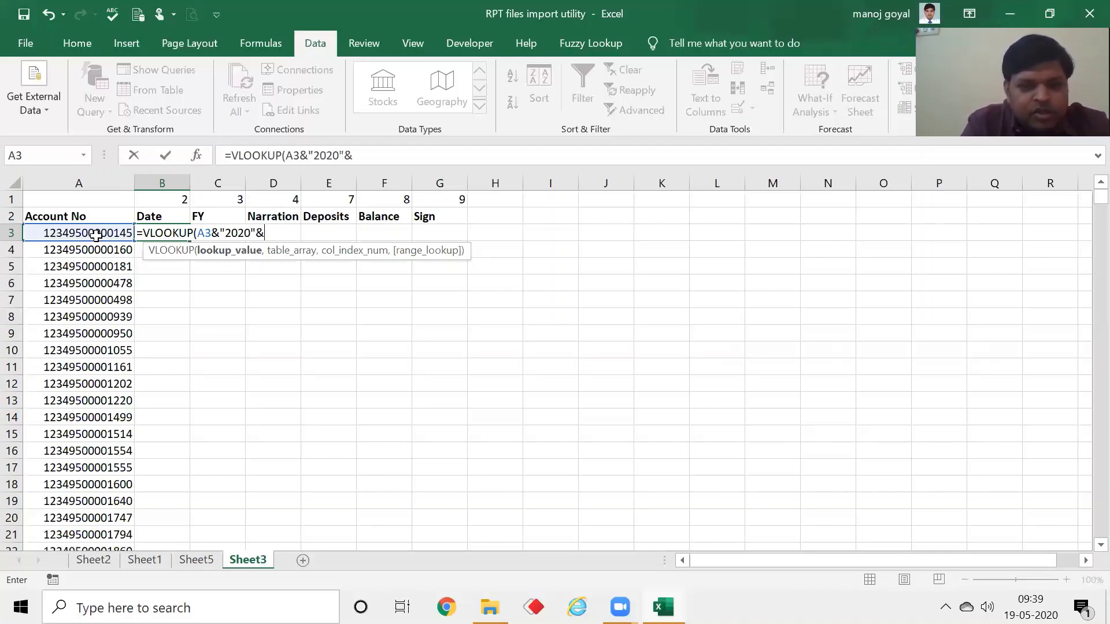
pyautogui.write('C')
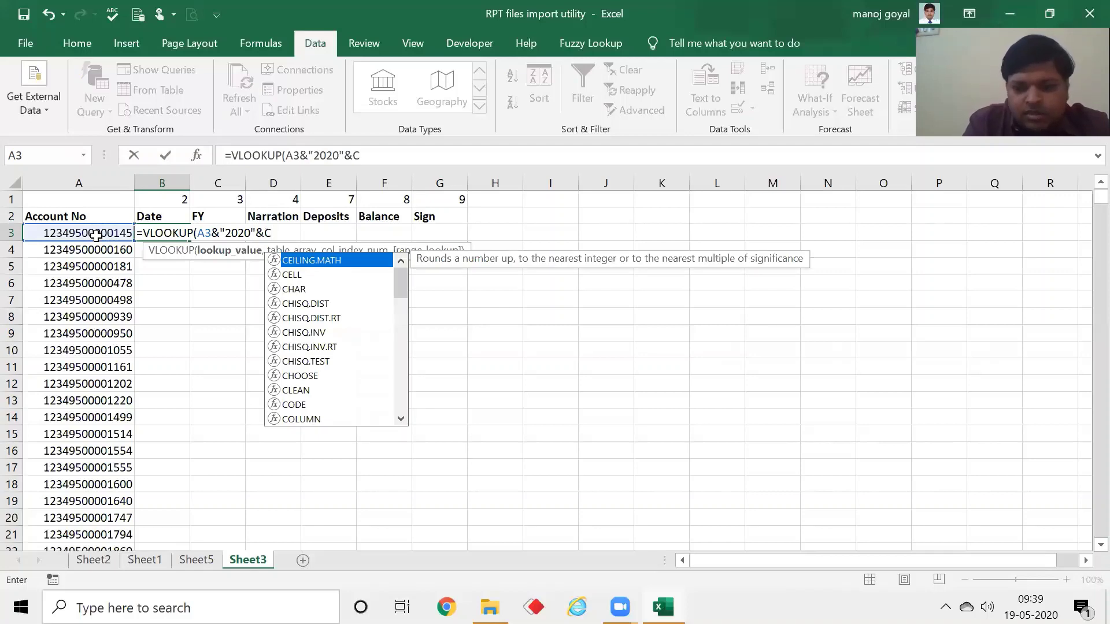
pyautogui.press('BackSpace')
pyautogui.write('"C')
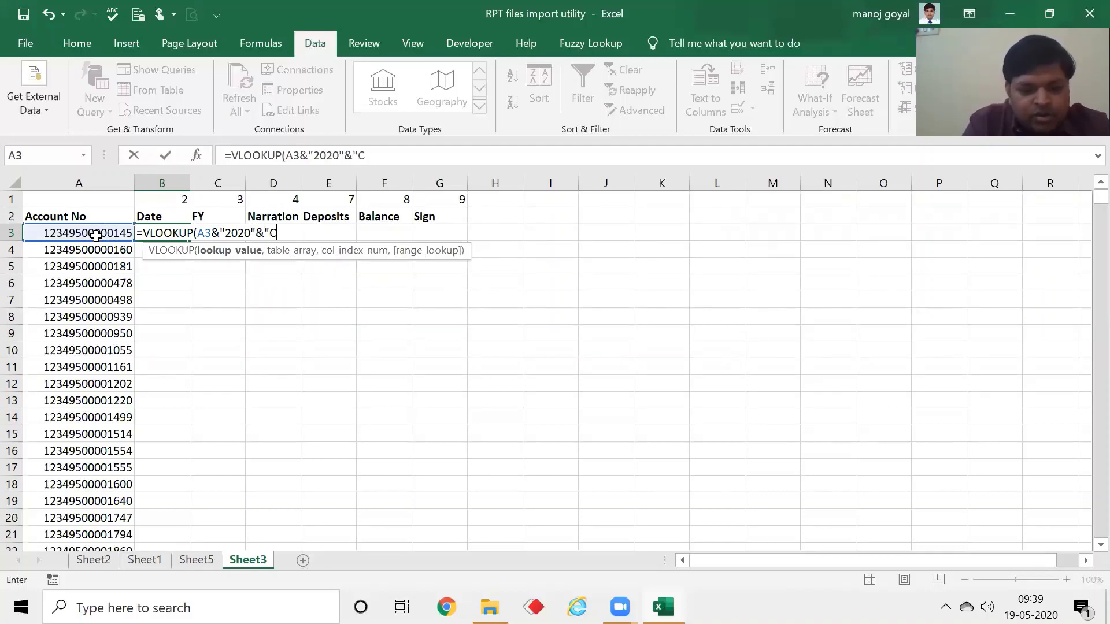
pyautogui.write('r')
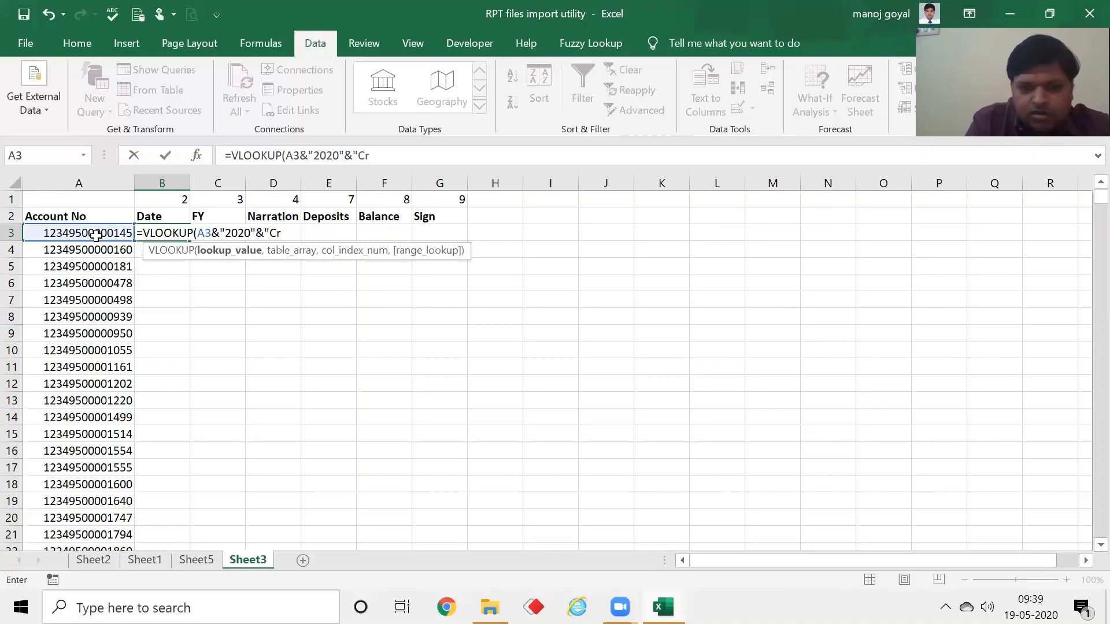
pyautogui.write('"')
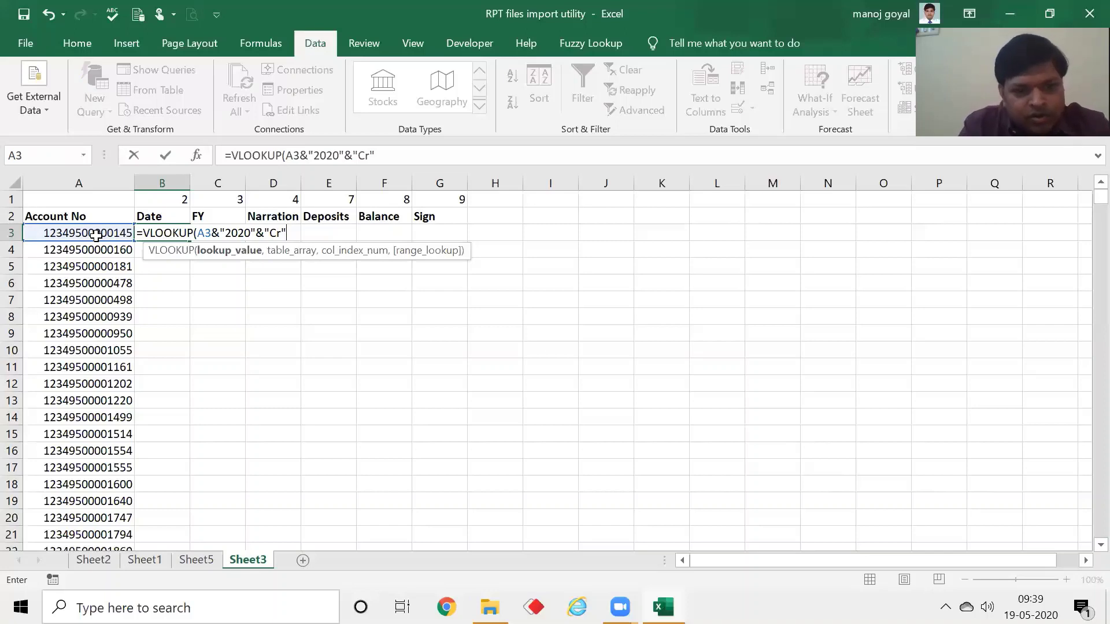
# Set the VLOOKUP table array to columns D through L of Sheet5 as the absolute reference Sheet5!$D:$L
pyautogui.write(',Sheet5!')
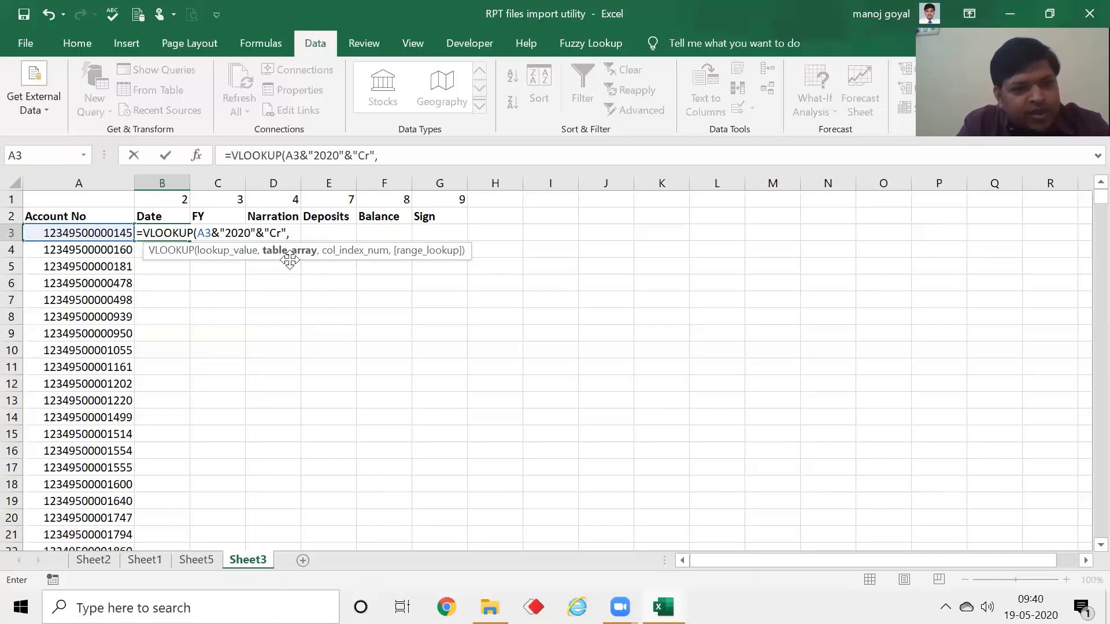
pyautogui.click(206, 561)
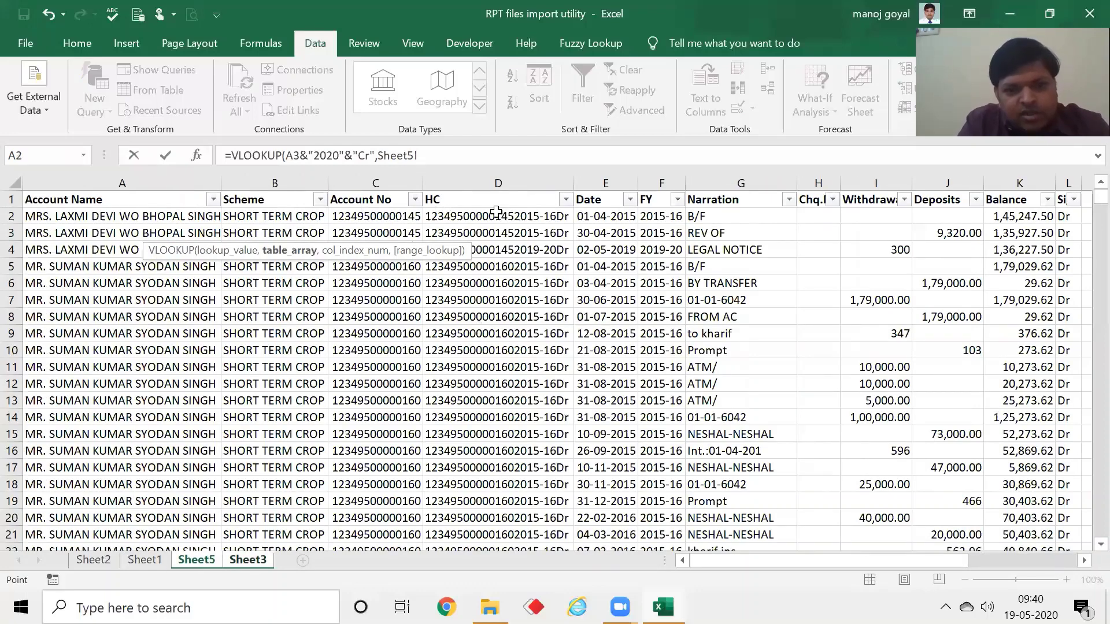
pyautogui.click(495, 183)
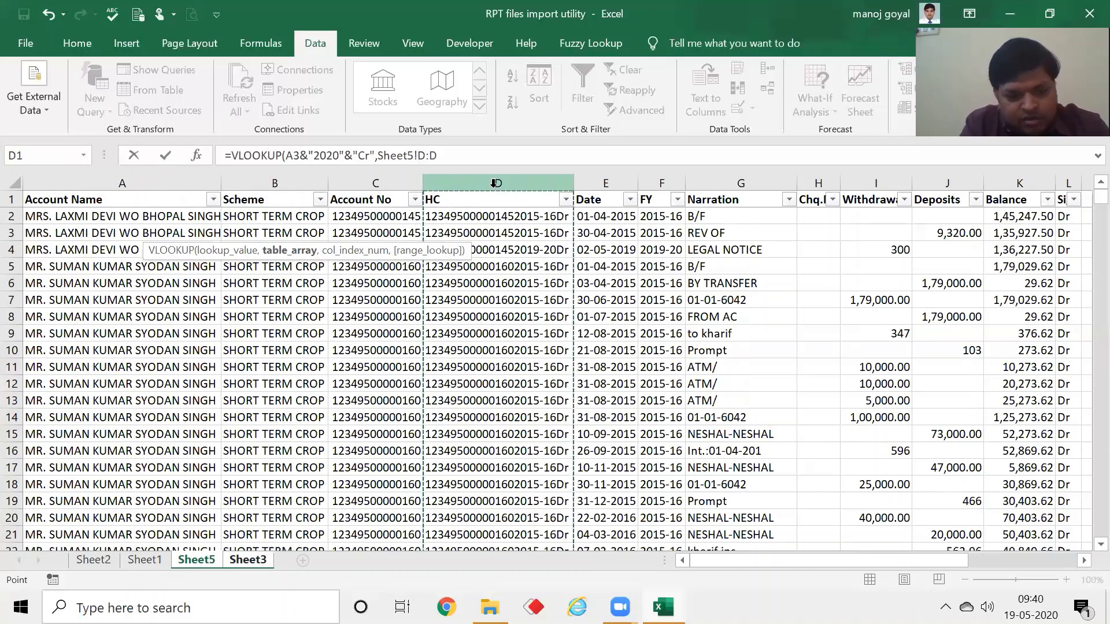
pyautogui.hotkey('shift', 'Right')
pyautogui.hotkey('shift', 'Right')
pyautogui.hotkey('shift', 'Right')
pyautogui.hotkey('shift', 'Right')
pyautogui.hotkey('shift', 'Right')
pyautogui.hotkey('shift', 'Right')
pyautogui.hotkey('shift', 'Right')
pyautogui.hotkey('shift', 'Right')
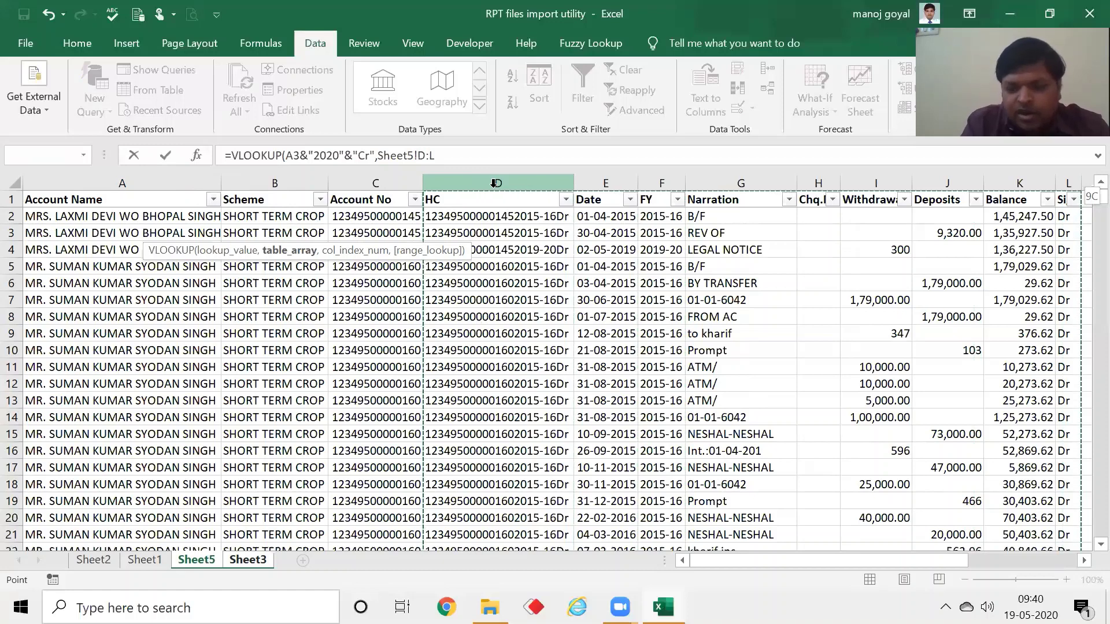
pyautogui.hotkey('shift', 'Left')
pyautogui.hotkey('shift', 'Left')
pyautogui.hotkey('shift', 'Left')
pyautogui.hotkey('shift', 'Left')
pyautogui.hotkey('shift', 'Left')
pyautogui.hotkey('shift', 'Left')
pyautogui.hotkey('shift', 'Left')
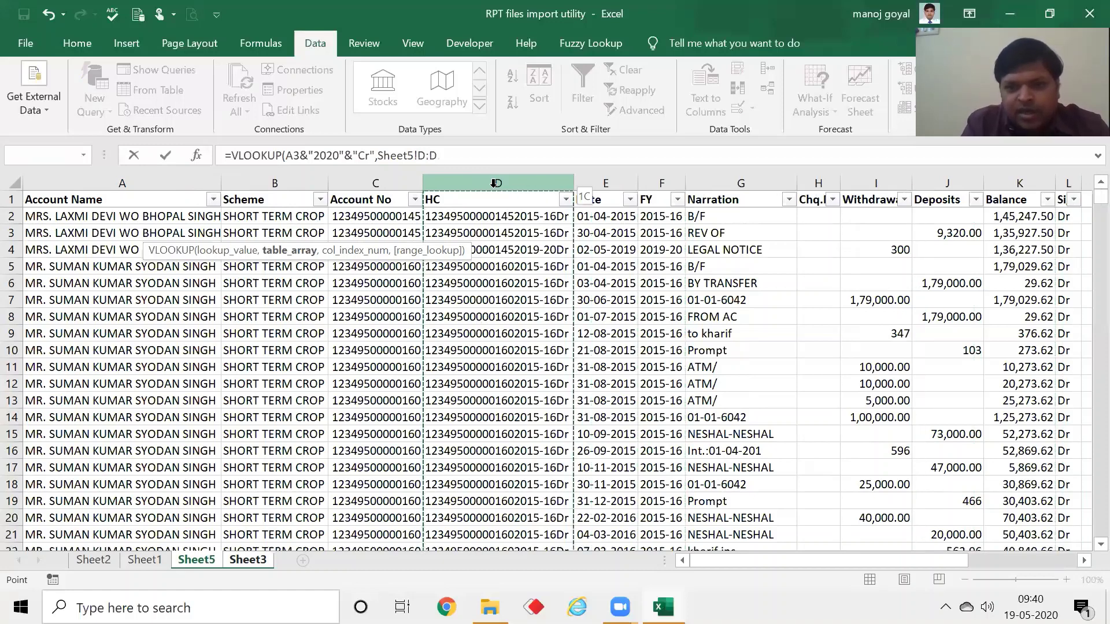
pyautogui.hotkey('shift', 'Right')
pyautogui.hotkey('shift', 'Right')
pyautogui.hotkey('shift', 'Right')
pyautogui.hotkey('shift', 'Right')
pyautogui.hotkey('shift', 'Right')
pyautogui.hotkey('shift', 'Right')
pyautogui.hotkey('shift', 'Right')
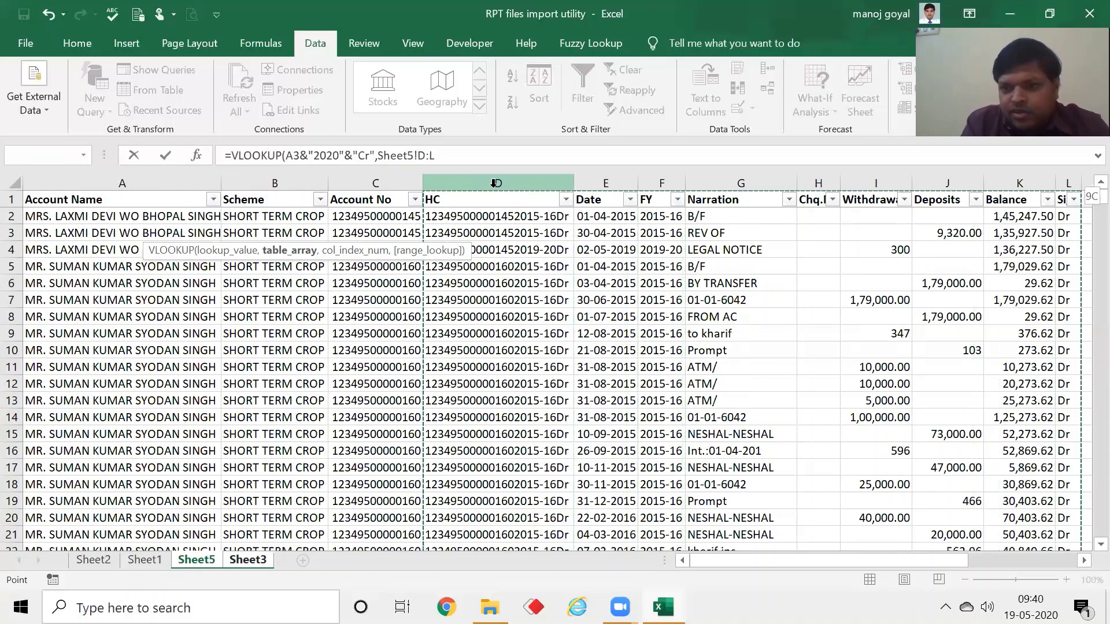
pyautogui.press('F4')
pyautogui.write(',')
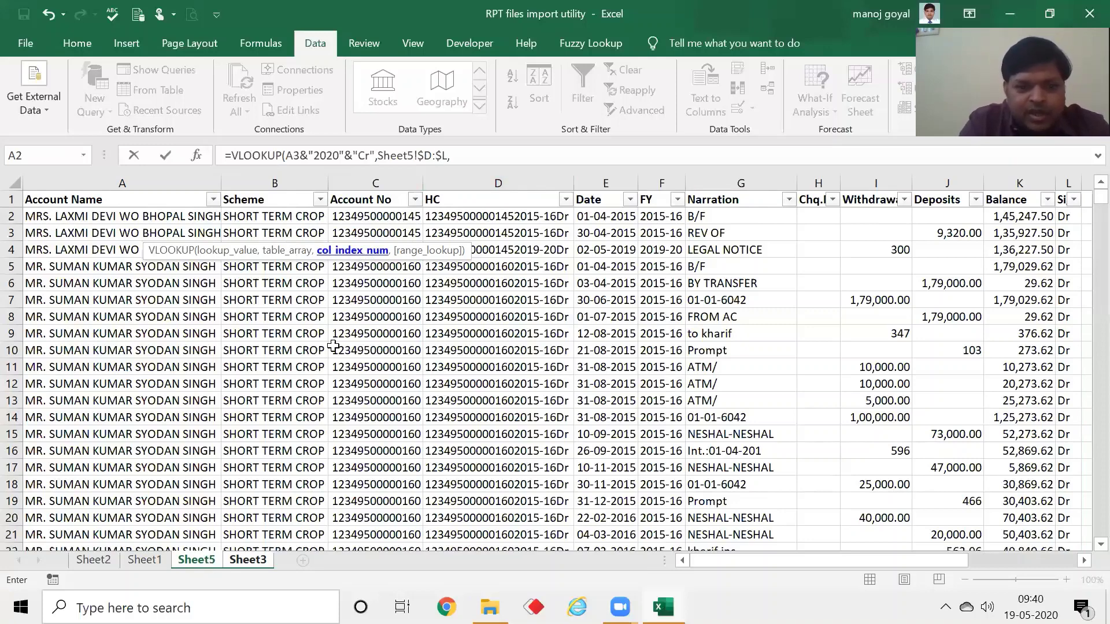
# Use Sheet3!B$1, with its row locked, as the VLOOKUP column index and 0 as the range lookup for an exact match
pyautogui.click(208, 563)
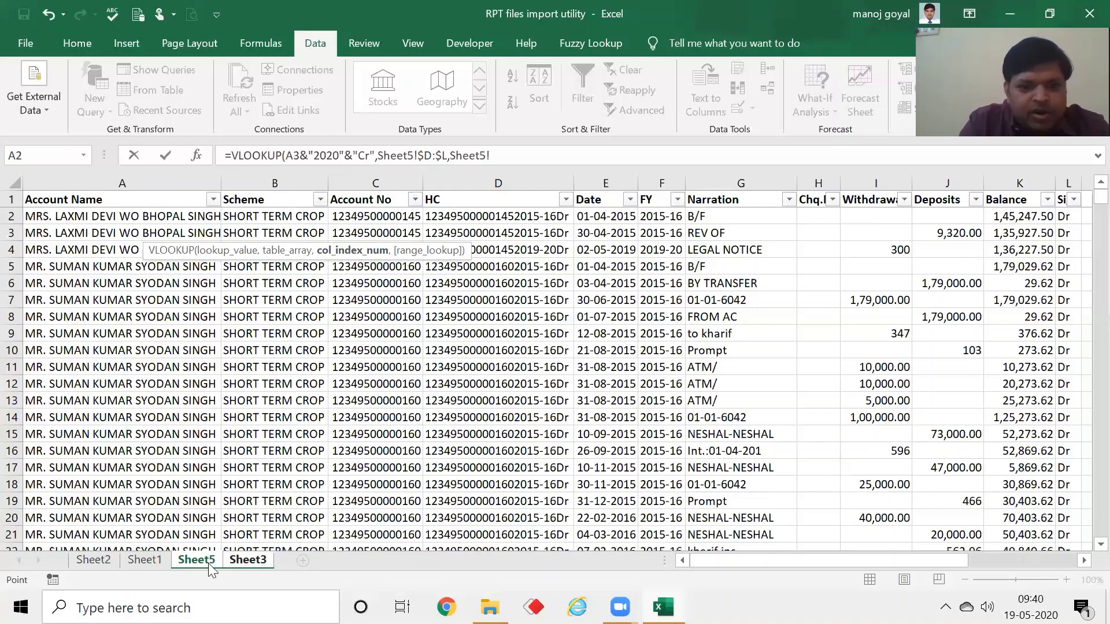
pyautogui.click(248, 559)
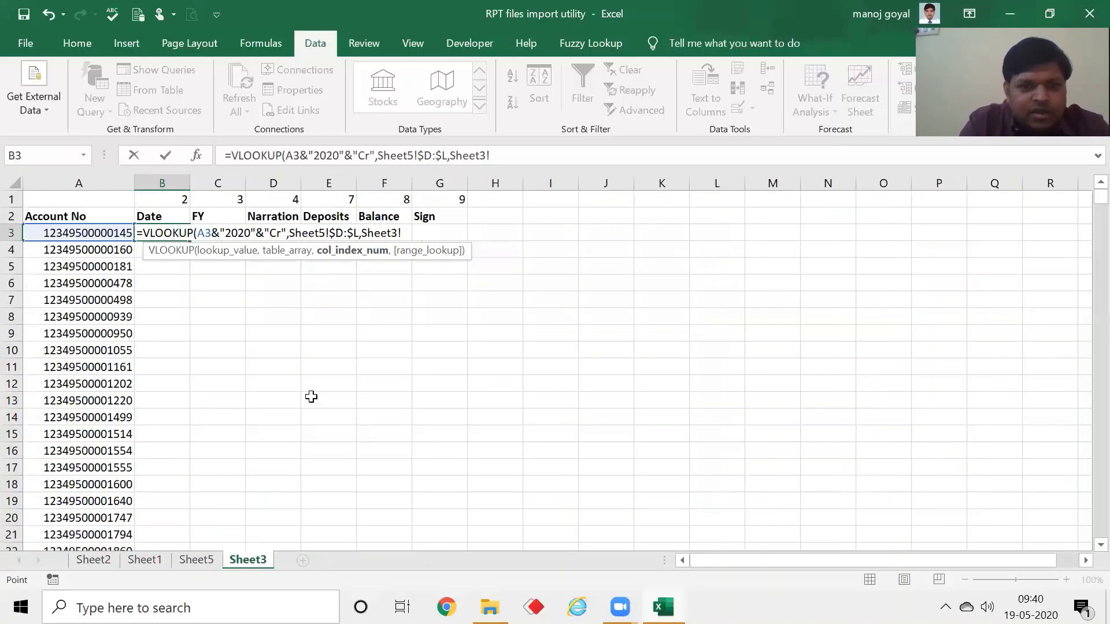
pyautogui.click(181, 201)
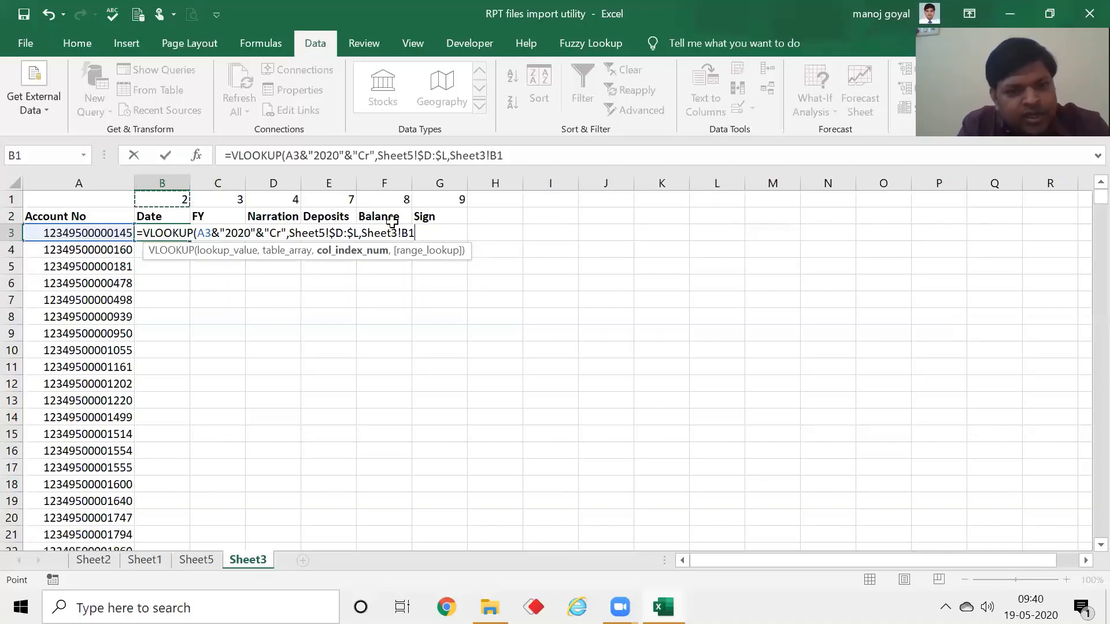
pyautogui.click(408, 233)
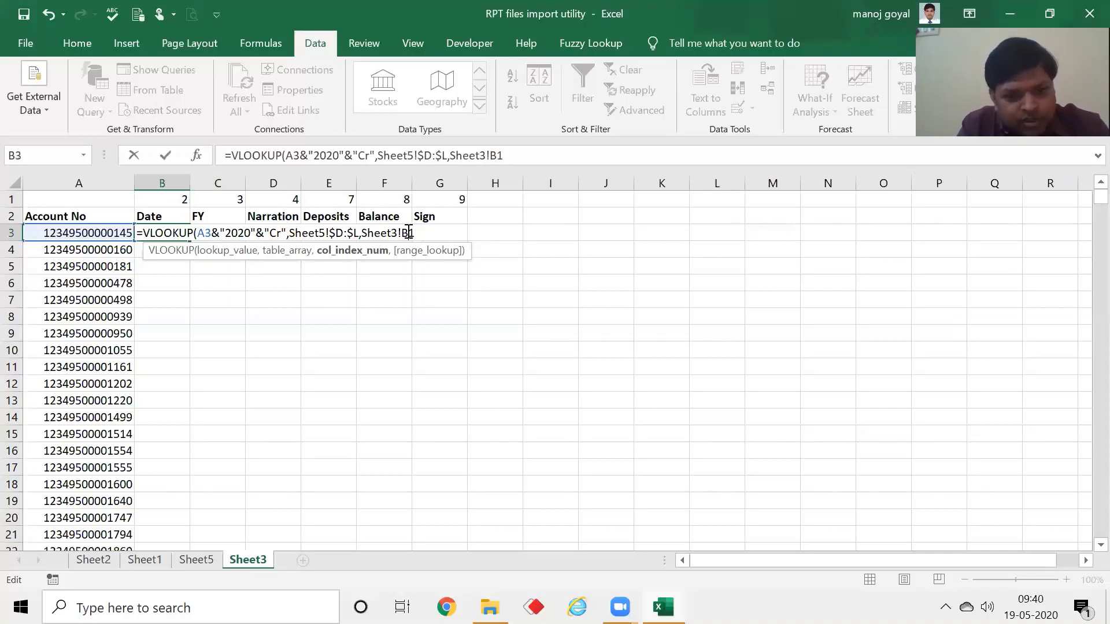
pyautogui.write('$')
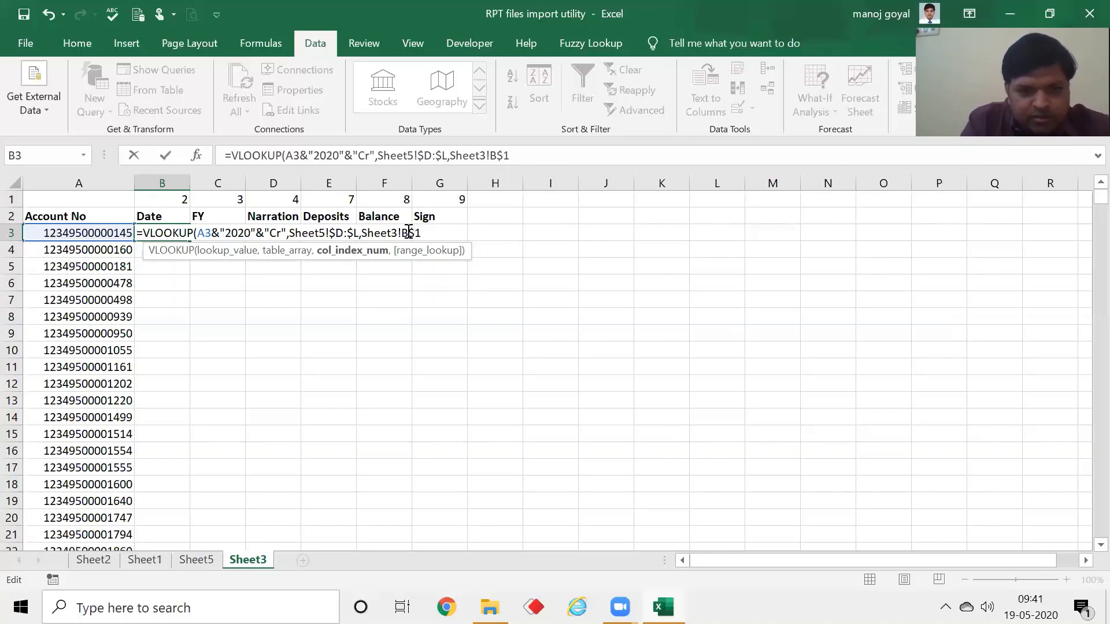
pyautogui.write(',')
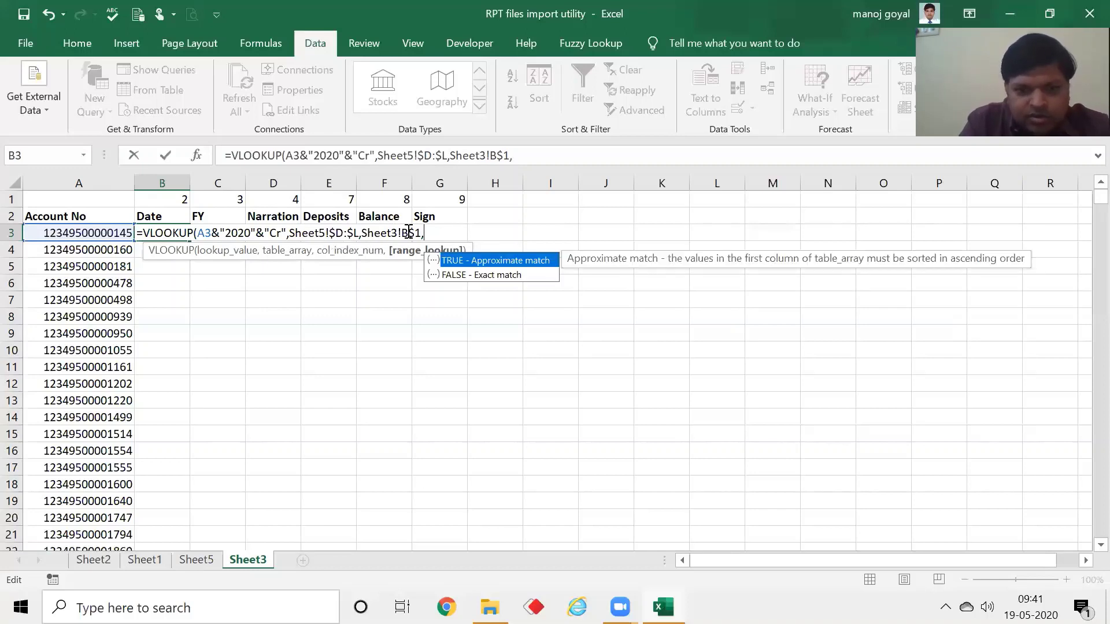
pyautogui.write('0')
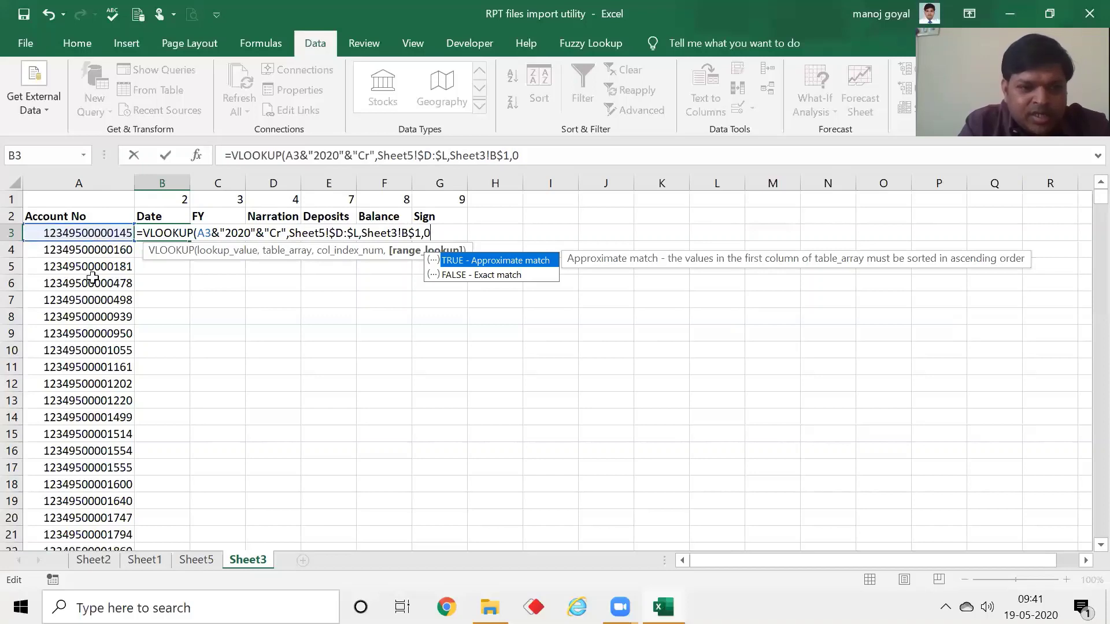
# Lock the lookup value's column as $A3 and close the VLOOKUP formula in B3
pyautogui.click(198, 234)
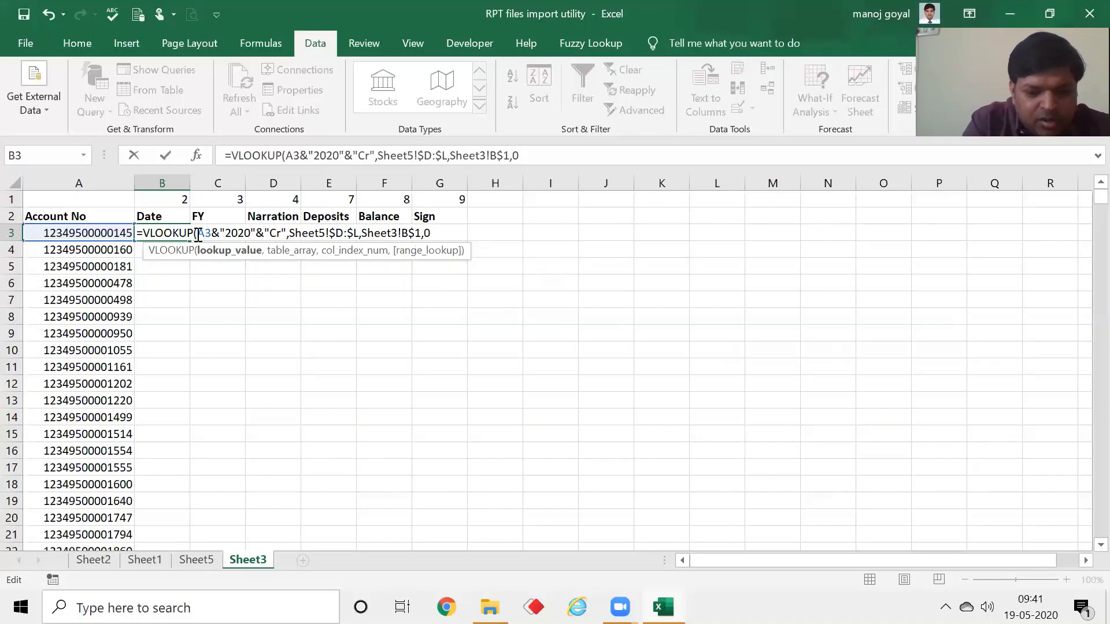
pyautogui.write('$')
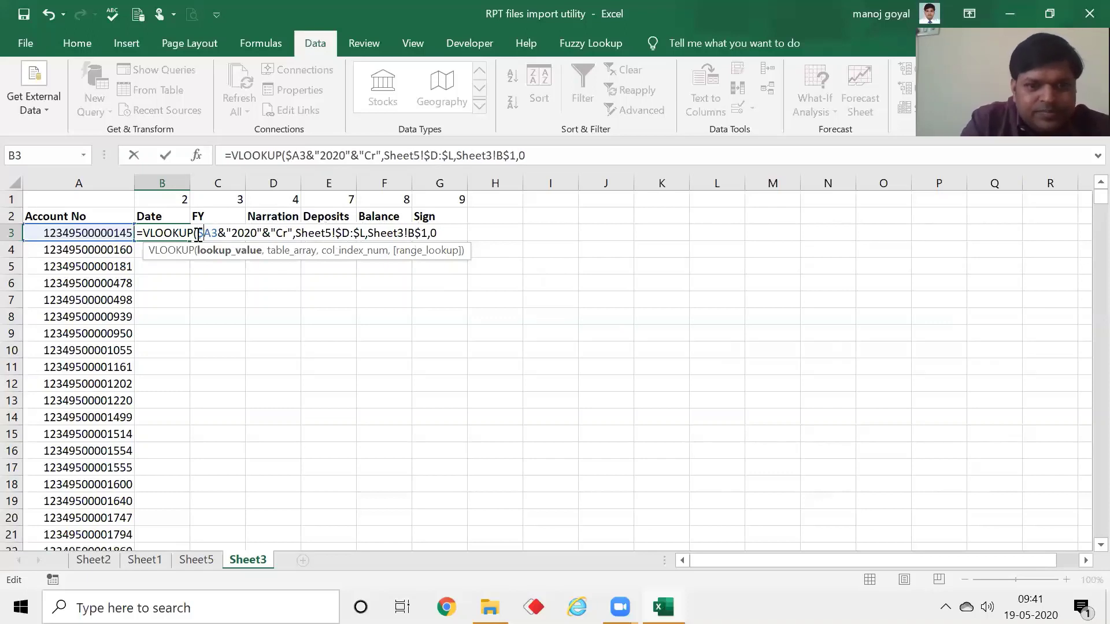
pyautogui.click(440, 234)
pyautogui.write(')')
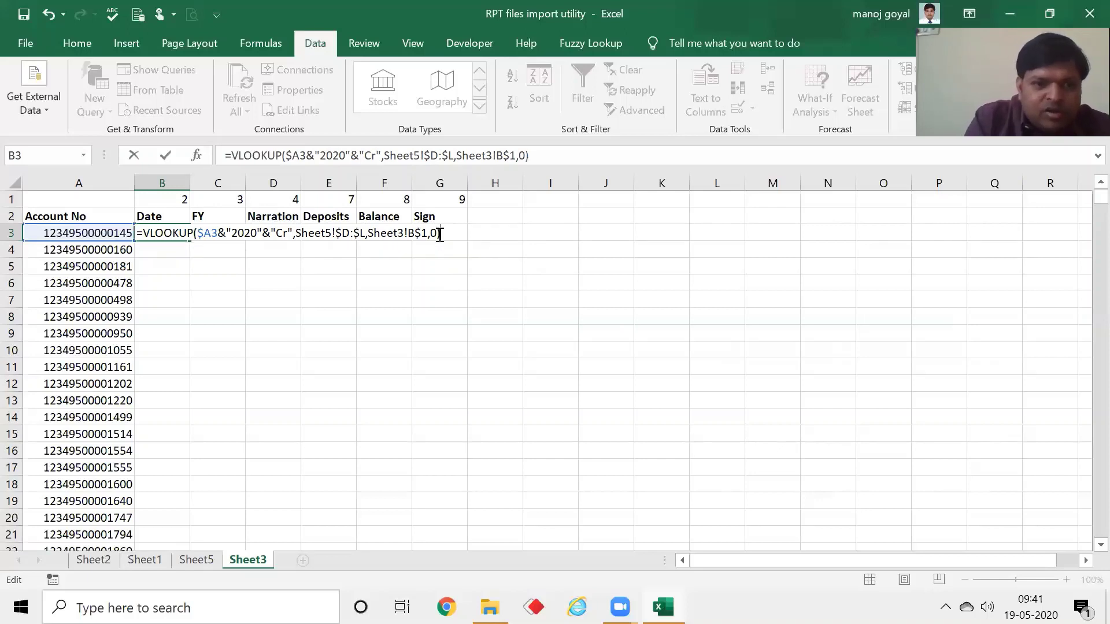
pyautogui.press('Return')
pyautogui.press('Up')
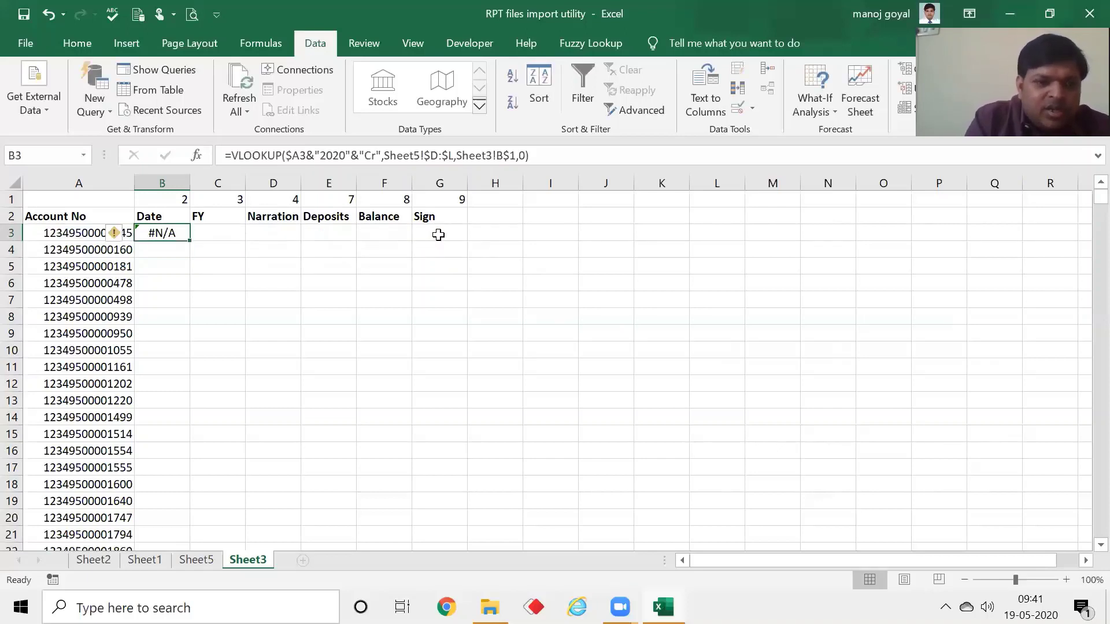
# Fill the VLOOKUP formula down into B4 and check the cell references in B3 and B4
pyautogui.press('Down')
pyautogui.hotkey('ctrl', 'd')
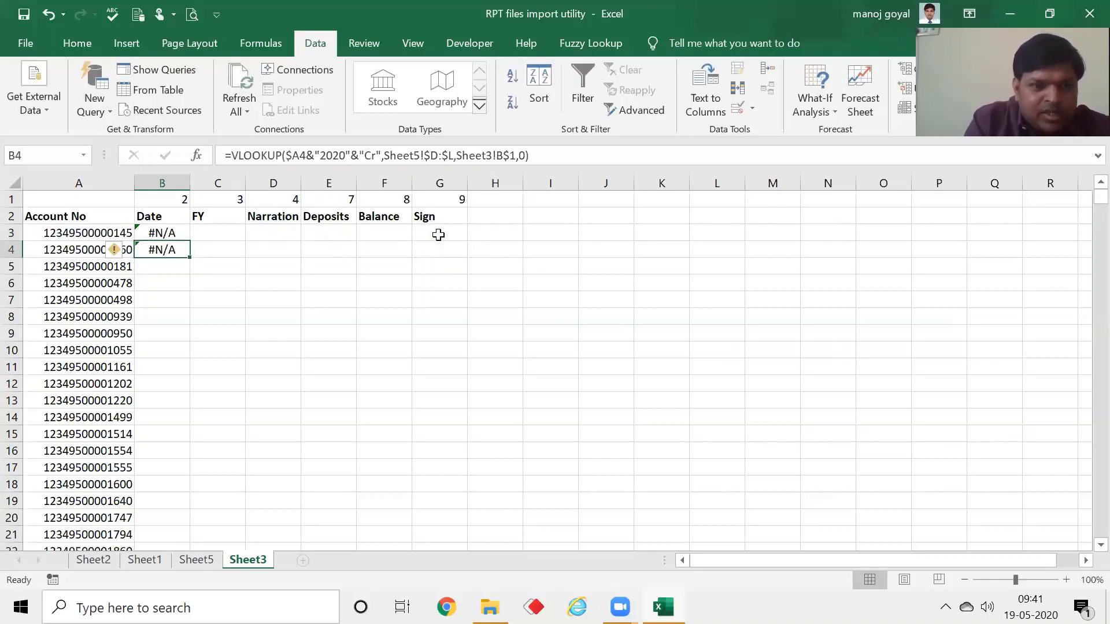
pyautogui.press('Up')
pyautogui.press('Down')
pyautogui.press('Up')
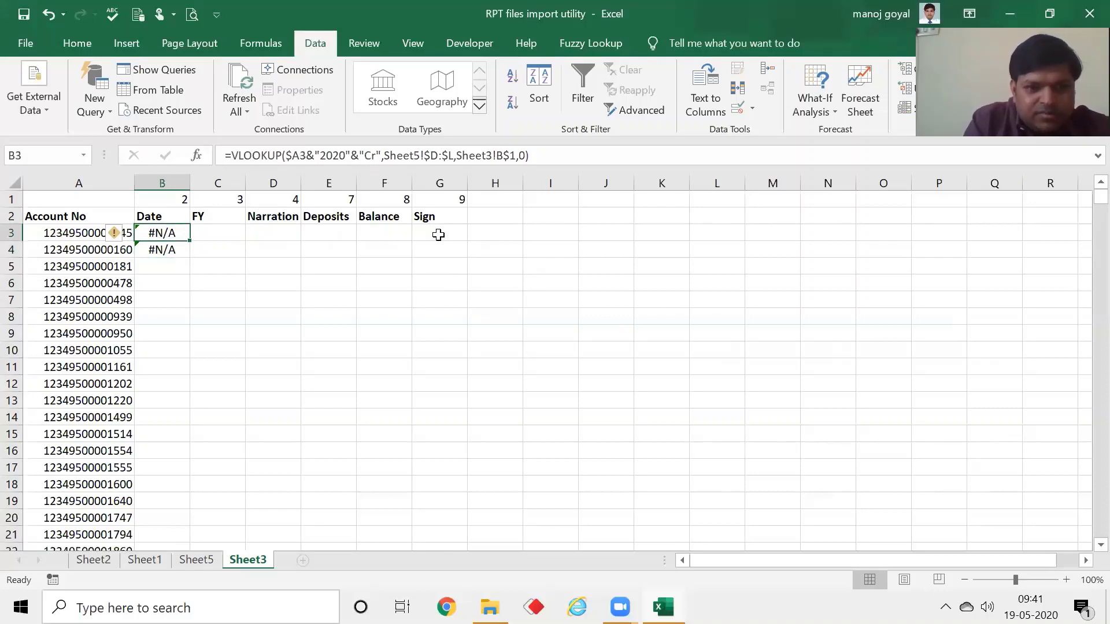
pyautogui.press('F2')
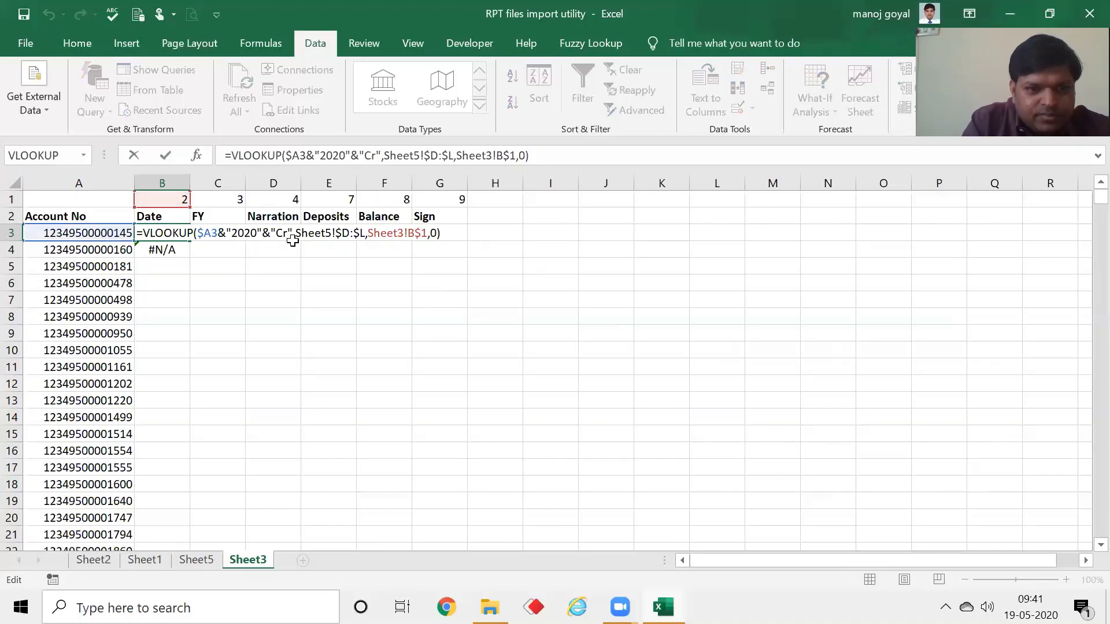
pyautogui.click(157, 250)
pyautogui.press('F2')
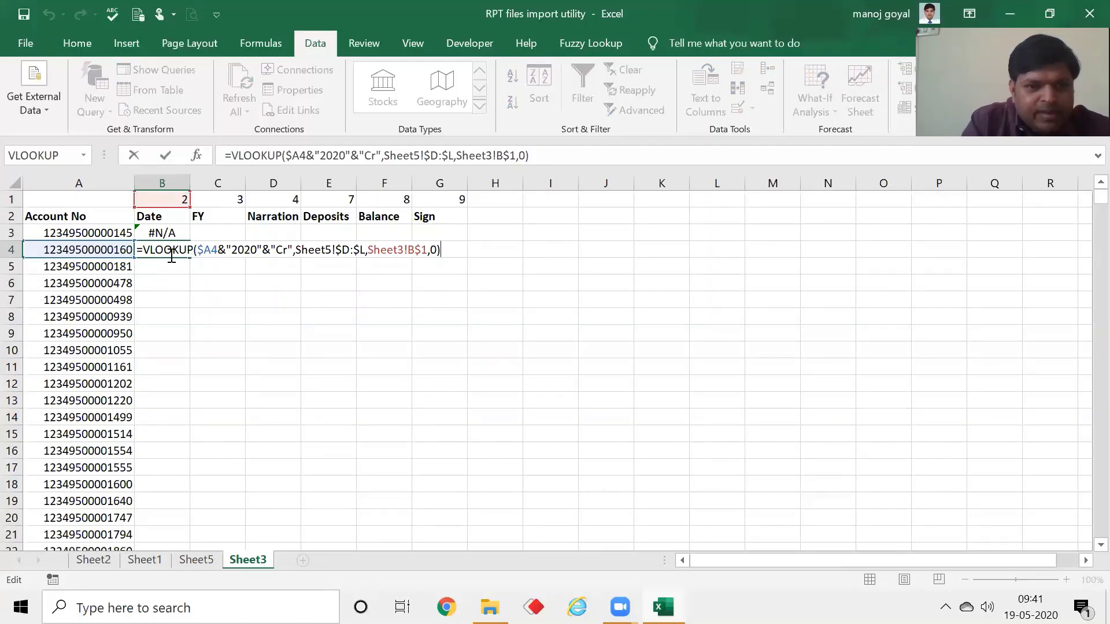
pyautogui.press('Escape')
# Examine the FY values on Sheet5 down to the last entry of the second account
pyautogui.click(197, 560)
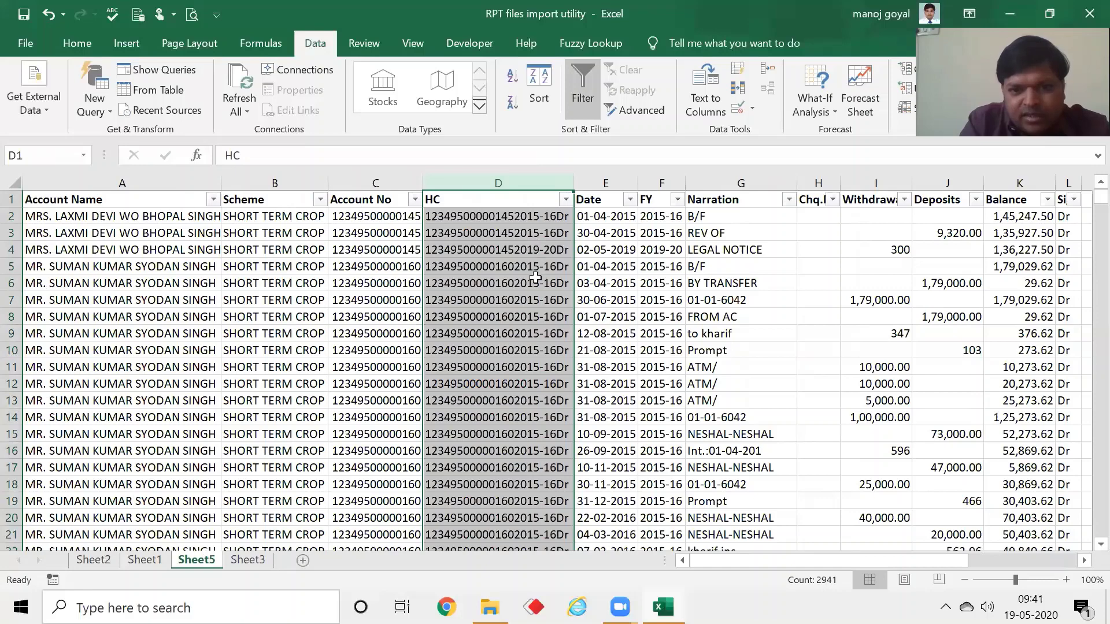
pyautogui.click(654, 267)
pyautogui.press('Down')
pyautogui.press('Down')
pyautogui.press('Down')
pyautogui.press('Down')
pyautogui.press('Down')
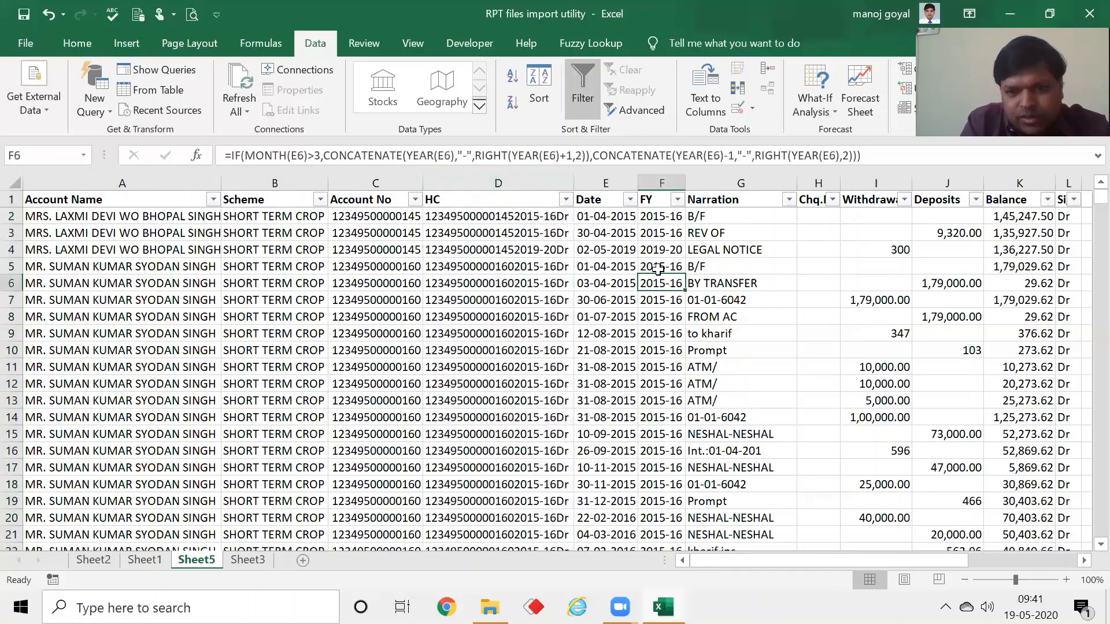
pyautogui.press('Down')
pyautogui.press('Down')
pyautogui.press('Down')
pyautogui.press('Down')
pyautogui.press('Down')
pyautogui.press('Down')
pyautogui.press('Down')
pyautogui.press('Down')
pyautogui.press('Down')
pyautogui.press('Down')
pyautogui.press('Down')
pyautogui.press('Down')
pyautogui.press('Down')
pyautogui.press('Down')
pyautogui.press('Down')
pyautogui.press('Down')
pyautogui.press('Down')
pyautogui.press('Down')
pyautogui.press('Down')
pyautogui.press('Down')
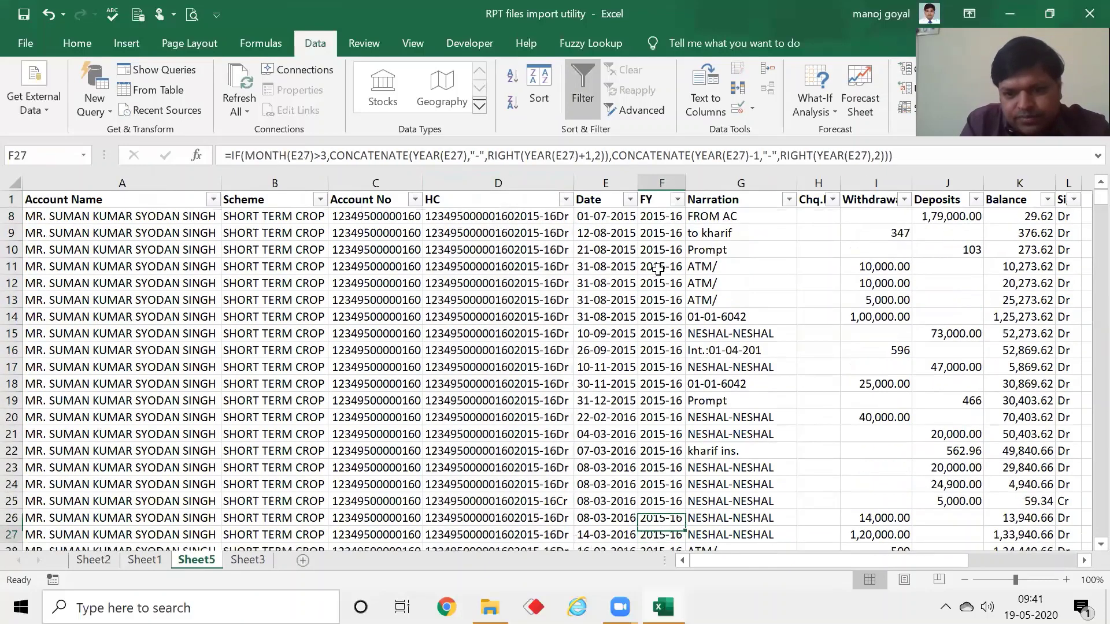
pyautogui.press('Down')
pyautogui.press('Down')
pyautogui.press('Down')
pyautogui.press('Down')
pyautogui.press('Down')
pyautogui.press('Down')
pyautogui.press('Down')
pyautogui.press('Down')
pyautogui.press('Down')
pyautogui.press('Down')
pyautogui.press('Down')
pyautogui.press('Down')
pyautogui.press('Down')
pyautogui.press('Down')
pyautogui.press('Down')
pyautogui.press('Down')
pyautogui.press('Down')
pyautogui.press('Down')
pyautogui.press('Down')
pyautogui.press('Down')
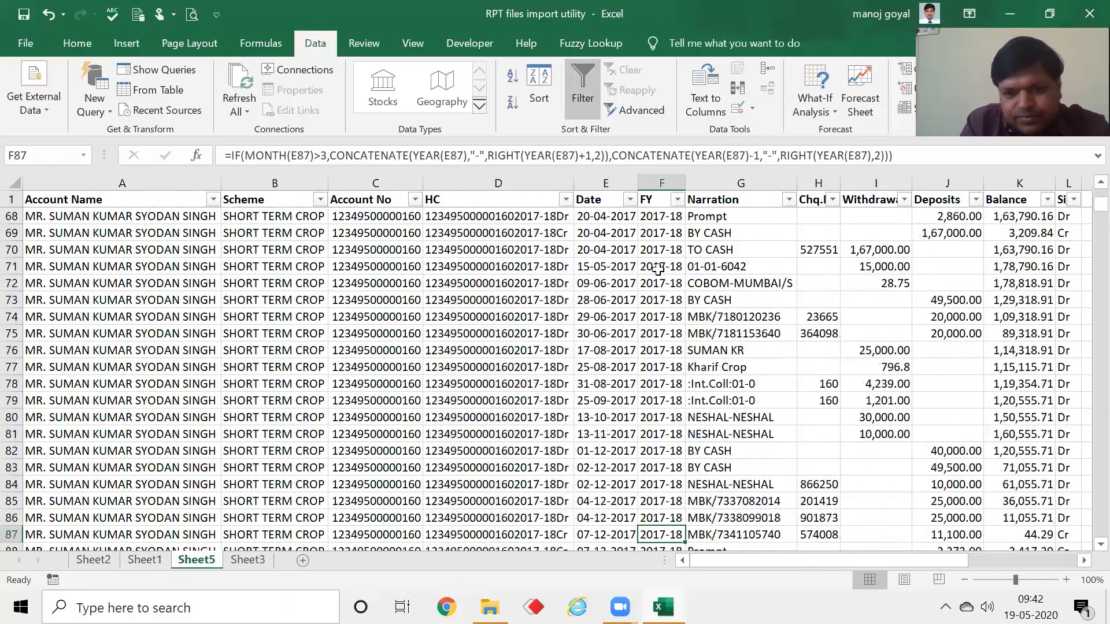
pyautogui.press('Down')
pyautogui.press('Down')
pyautogui.press('Down')
pyautogui.press('Down')
pyautogui.press('Down')
pyautogui.press('Down')
pyautogui.press('Down')
pyautogui.press('Down')
pyautogui.press('Down')
pyautogui.press('Down')
pyautogui.press('Down')
pyautogui.press('Down')
pyautogui.press('Down')
pyautogui.press('Down')
pyautogui.press('Down')
pyautogui.press('Down')
pyautogui.press('Down')
pyautogui.press('Down')
pyautogui.press('Down')
pyautogui.press('Down')
pyautogui.press('Down')
pyautogui.press('Down')
pyautogui.press('Down')
pyautogui.press('Down')
pyautogui.press('Down')
pyautogui.press('Down')
pyautogui.press('Down')
pyautogui.press('Down')
pyautogui.press('Down')
pyautogui.press('Down')
pyautogui.press('Down')
pyautogui.press('Down')
pyautogui.press('Down')
pyautogui.press('Up')
pyautogui.press('Up')
pyautogui.press('Up')
pyautogui.press('Up')
pyautogui.press('Up')
pyautogui.press('Up')
pyautogui.press('Up')
pyautogui.press('Up')
pyautogui.press('Up')
pyautogui.press('Up')
pyautogui.press('Up')
pyautogui.press('Up')
pyautogui.press('Up')
pyautogui.press('Up')
pyautogui.press('Up')
pyautogui.press('Up')
pyautogui.press('Up')
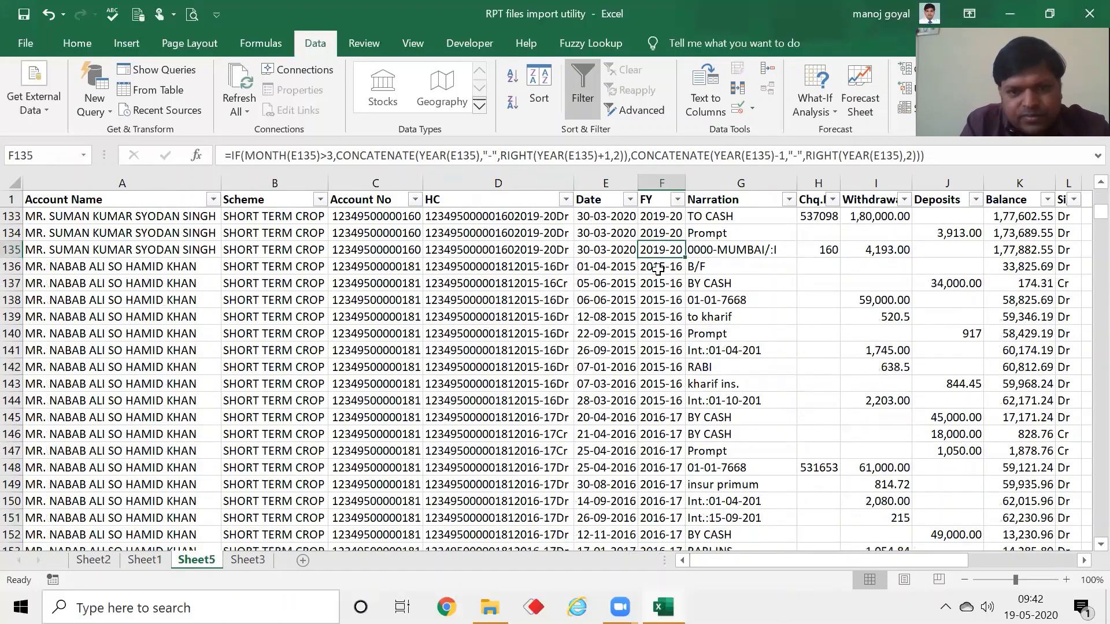
# Check the Sign column on Sheet5 upward through the second account's 2019-20 entries
pyautogui.press('Right')
pyautogui.press('Right')
pyautogui.press('Right')
pyautogui.press('Right')
pyautogui.press('Right')
pyautogui.press('Right')
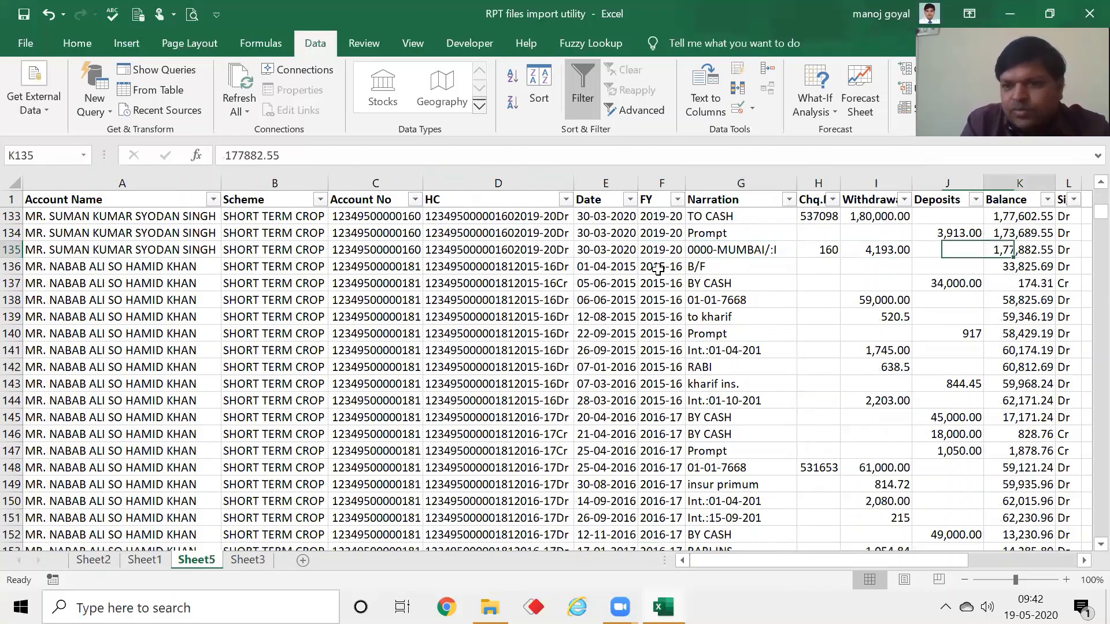
pyautogui.press('Up')
pyautogui.press('Up')
pyautogui.press('Up')
pyautogui.press('Up')
pyautogui.press('Up')
pyautogui.press('Up')
pyautogui.press('Up')
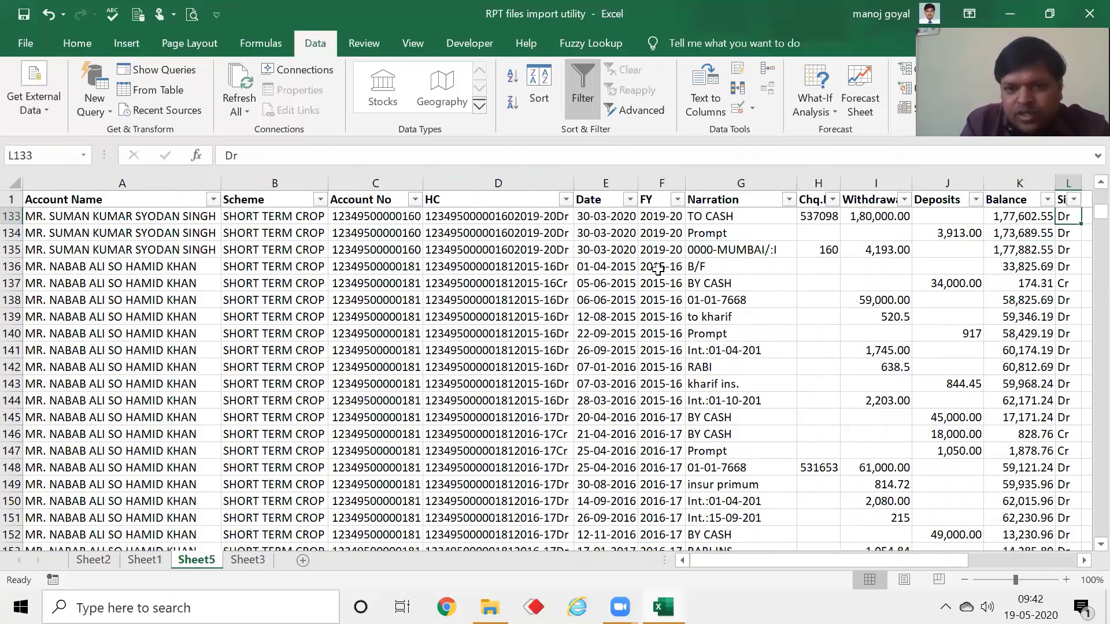
pyautogui.press('Up')
pyautogui.press('Up')
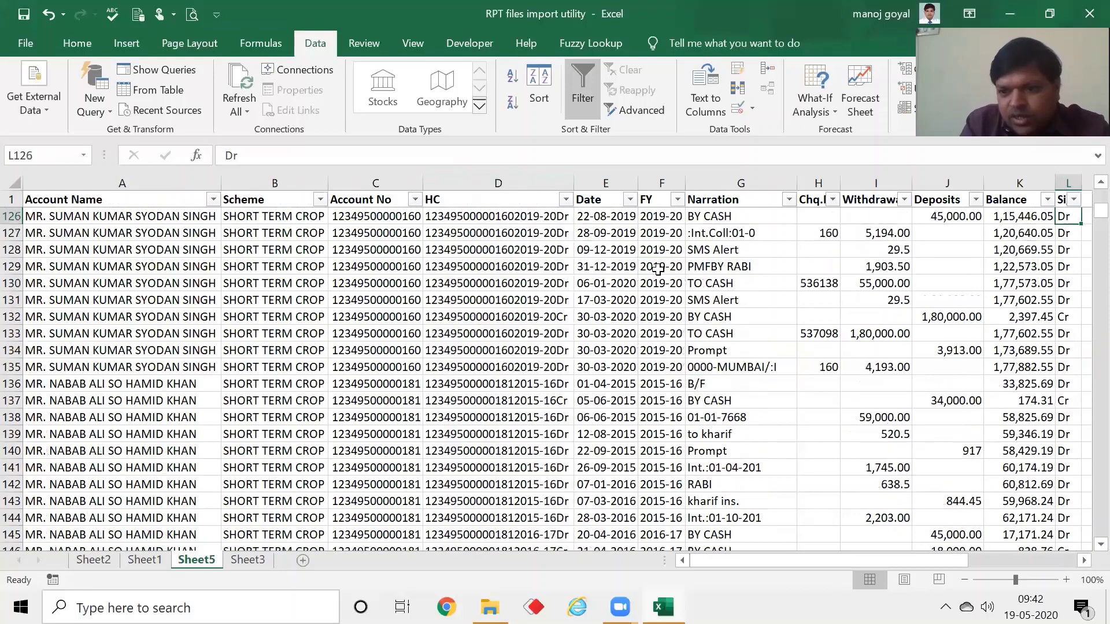
pyautogui.press('Up')
pyautogui.press('Up')
pyautogui.press('Up')
pyautogui.press('Up')
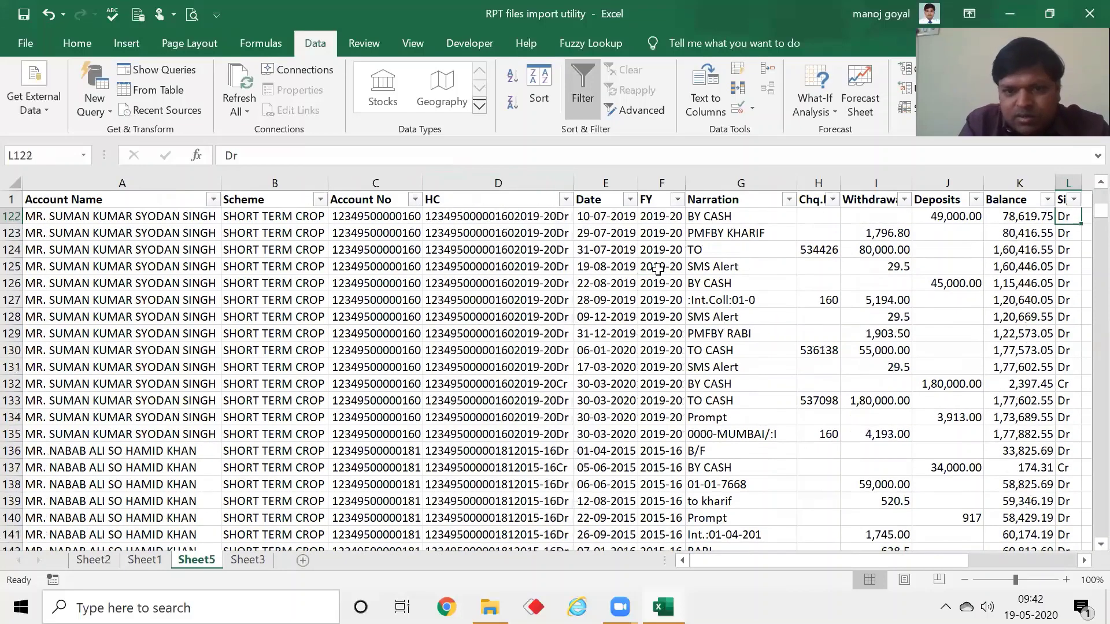
# Filter the Account No column on Sheet5 to show only the second account in the list
pyautogui.click(426, 199)
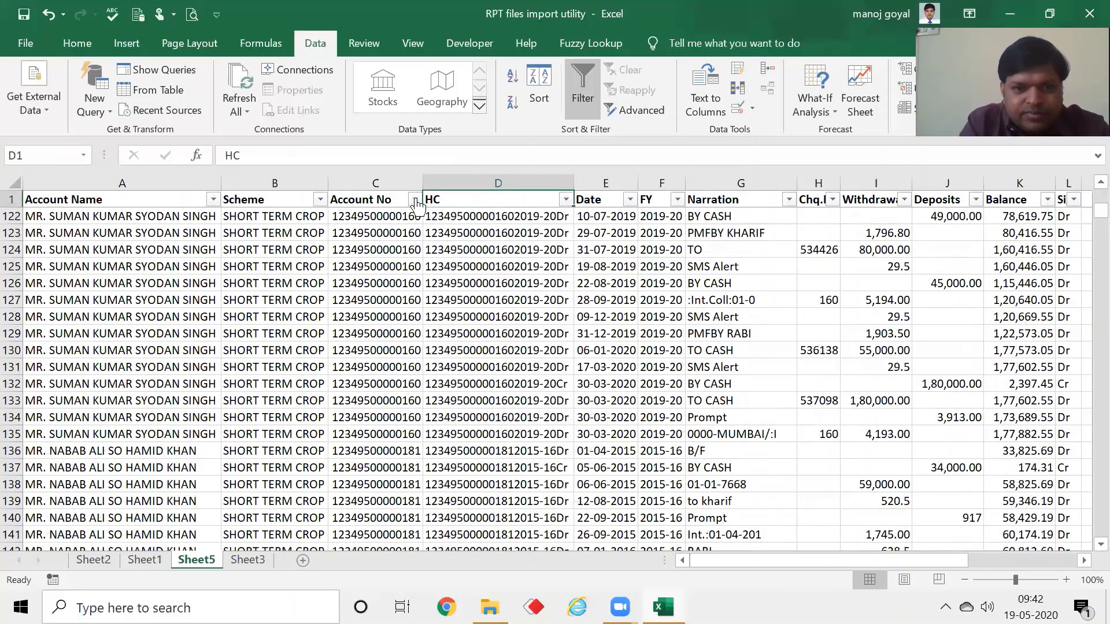
pyautogui.click(415, 200)
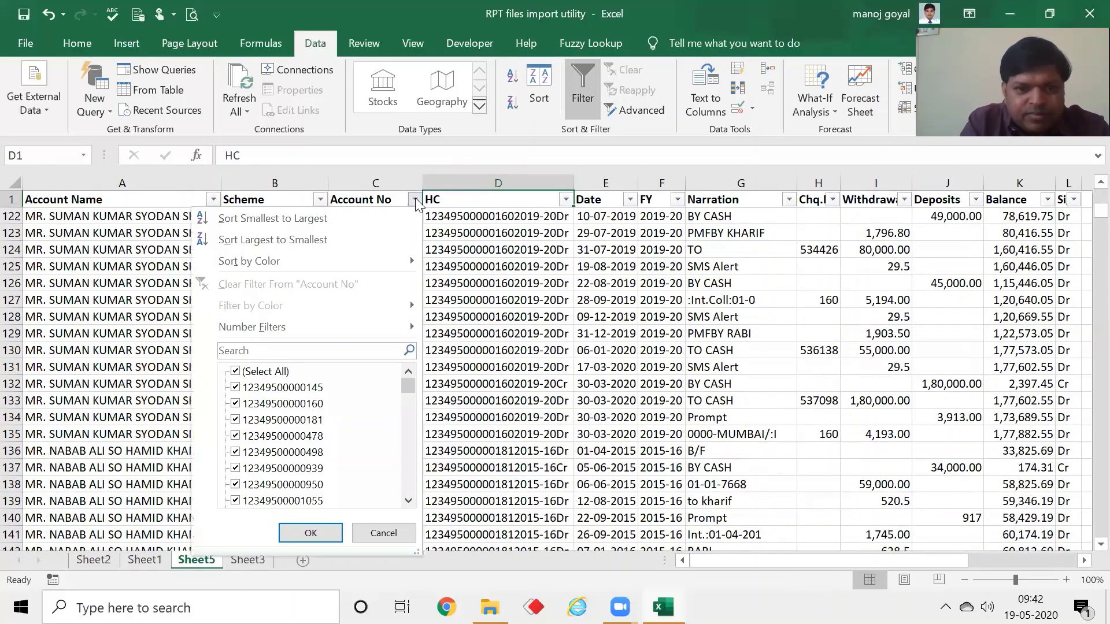
pyautogui.click(235, 371)
pyautogui.click(236, 404)
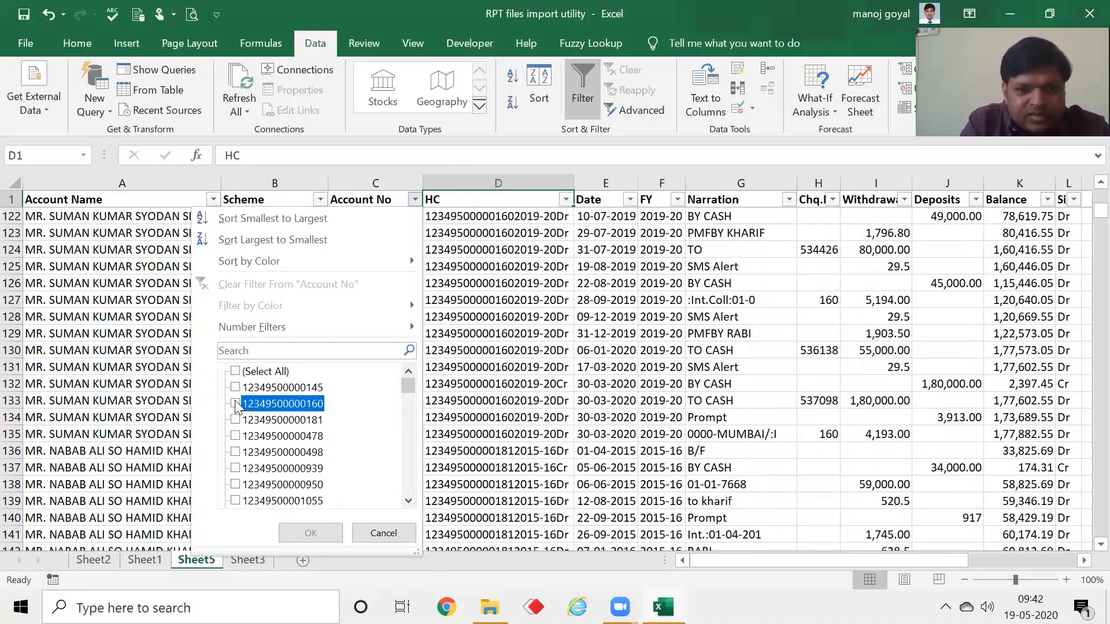
pyautogui.click(315, 533)
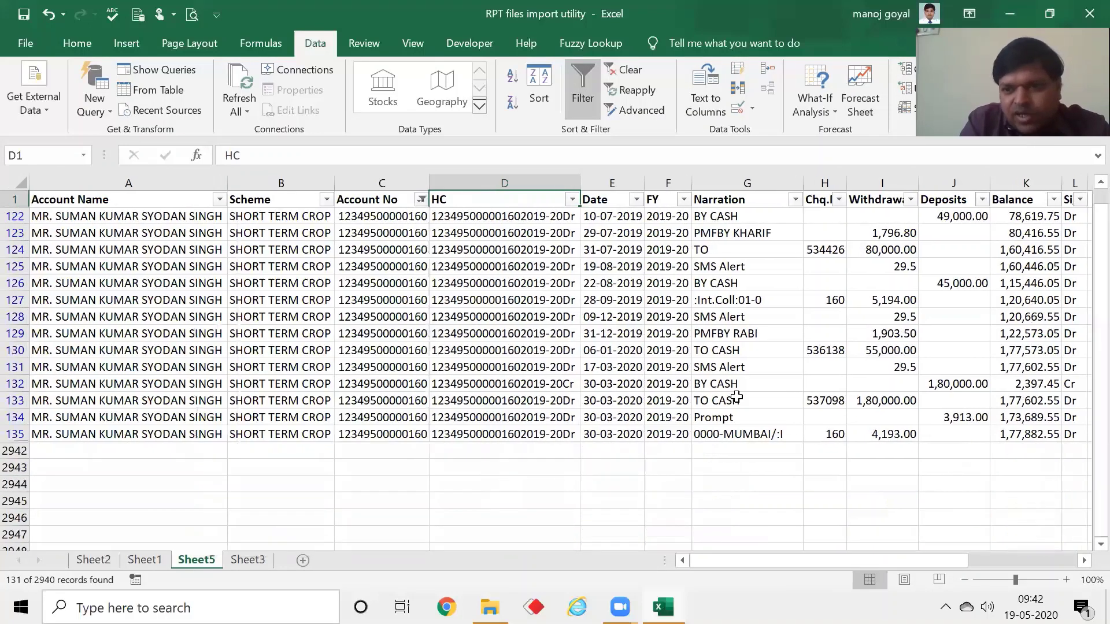
# Examine the Sign column of the filtered account and check the Cr entry's row across to its Date
pyautogui.click(1001, 284)
pyautogui.press('Right')
pyautogui.press('Down')
pyautogui.press('Down')
pyautogui.press('Down')
pyautogui.press('Down')
pyautogui.press('Down')
pyautogui.press('Down')
pyautogui.press('Down')
pyautogui.press('Left')
pyautogui.press('Left')
pyautogui.press('Left')
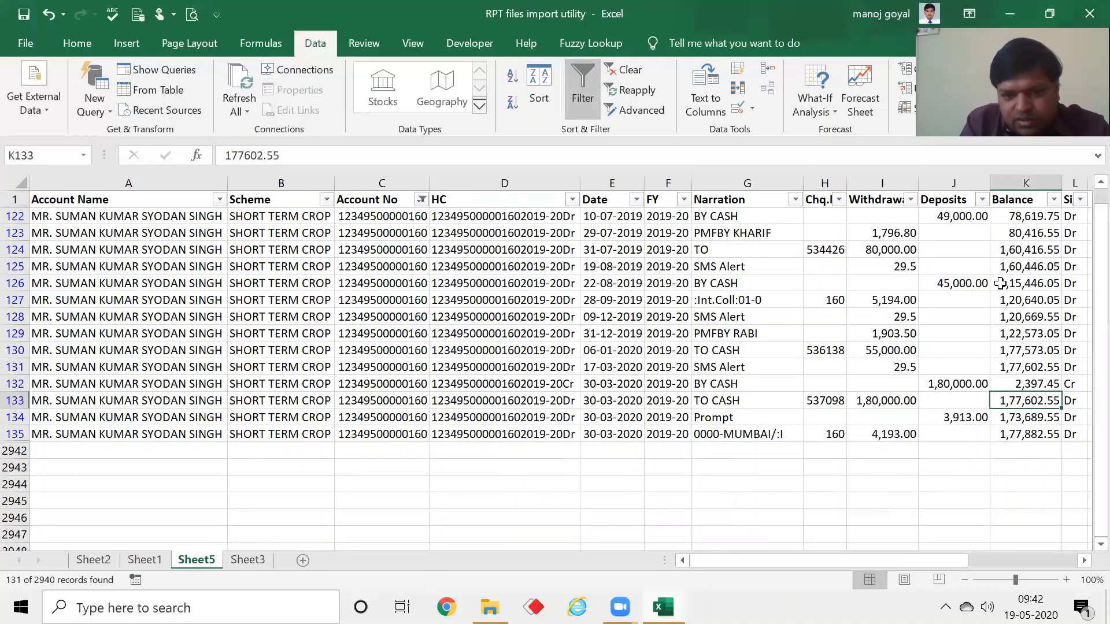
pyautogui.press('Left')
pyautogui.press('Left')
pyautogui.press('Left')
pyautogui.press('Left')
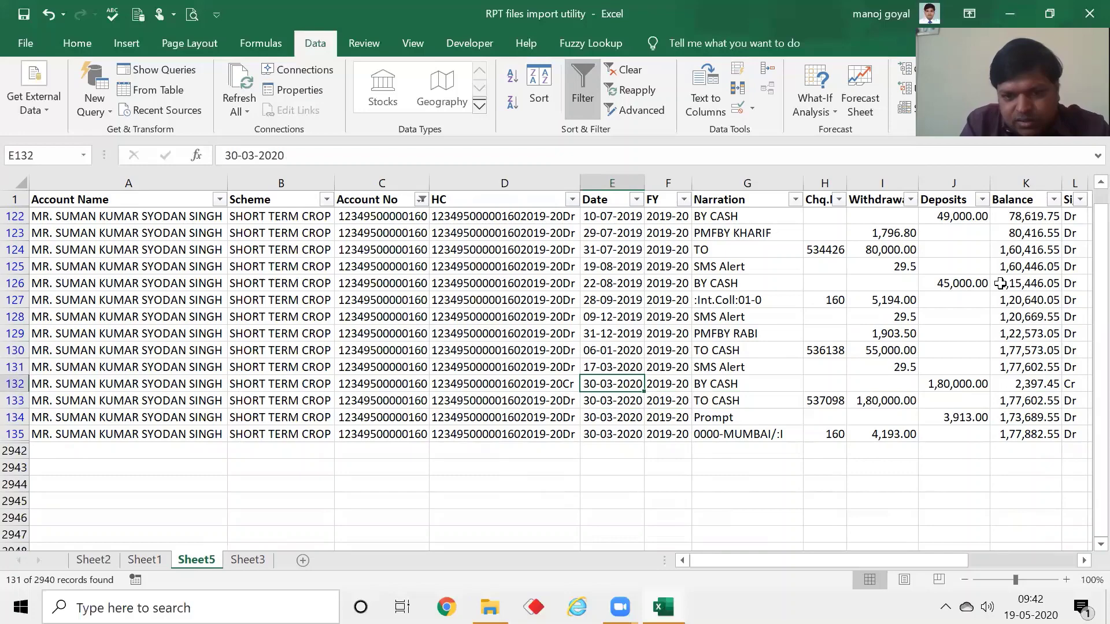
# Examine the 30-03-2020 Cr entry on Sheet5 across to its Sign value and back to its FY formula
pyautogui.press('Up')
pyautogui.press('Left')
pyautogui.press('Left')
pyautogui.press('Right')
pyautogui.press('Right')
pyautogui.press('Right')
pyautogui.press('Right')
pyautogui.press('Right')
pyautogui.press('Right')
pyautogui.press('Right')
pyautogui.press('Right')
pyautogui.press('Right')
pyautogui.press('Right')
pyautogui.press('Left')
pyautogui.press('Left')
pyautogui.press('Left')
pyautogui.press('Left')
pyautogui.press('Left')
pyautogui.press('Left')
pyautogui.press('Left')
pyautogui.press('Left')
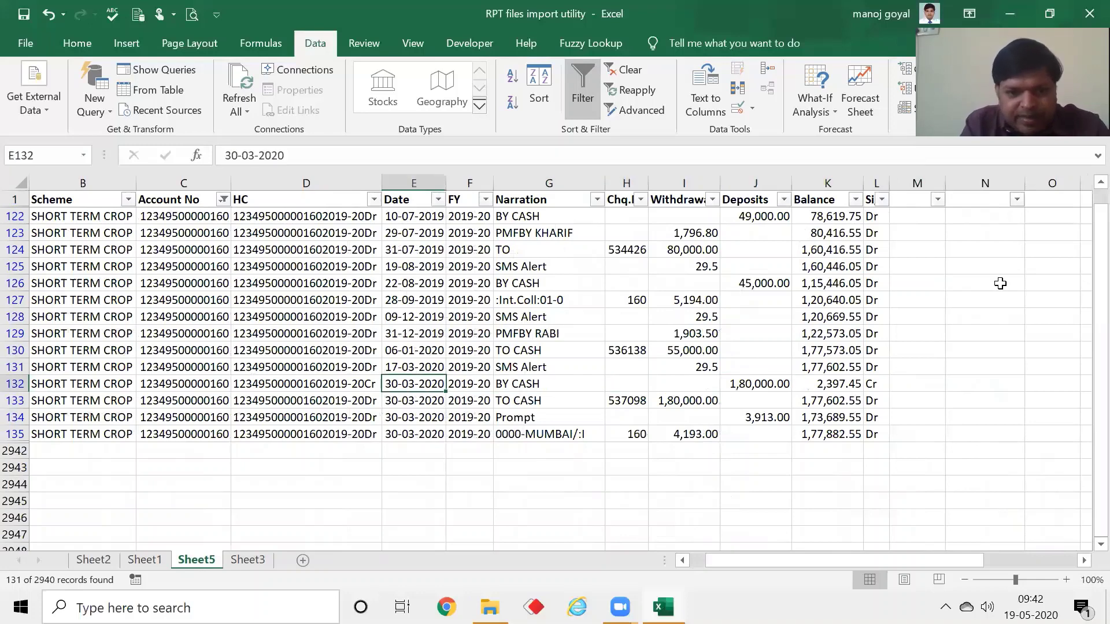
pyautogui.press('Right')
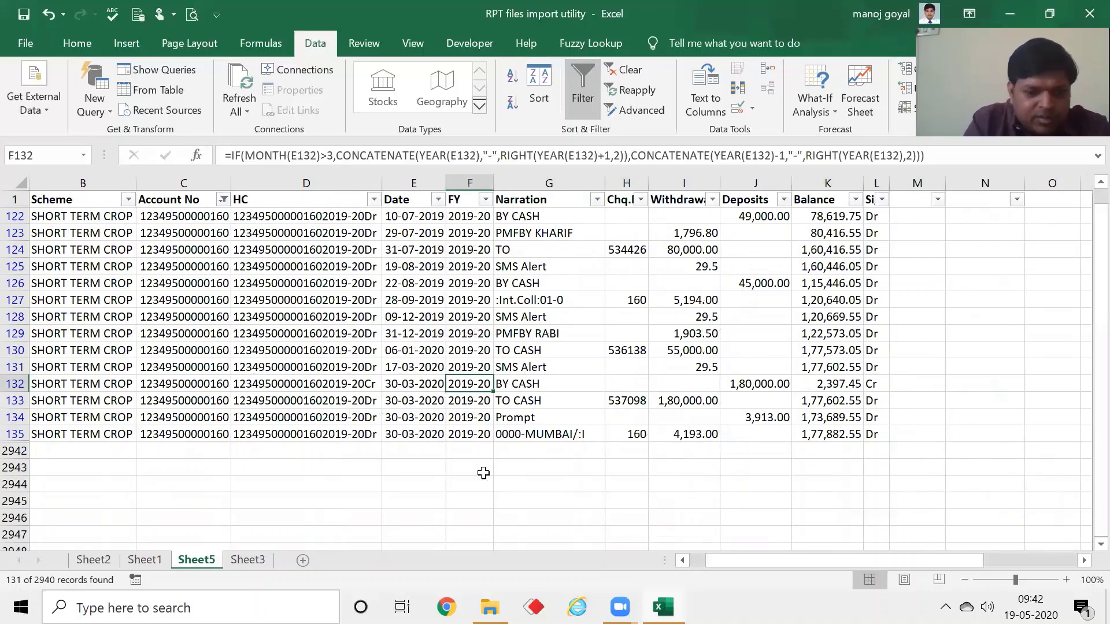
# Set the year text in the lookup key of cell B3's VLOOKUP on Sheet3 to "2019-20"
pyautogui.click(249, 560)
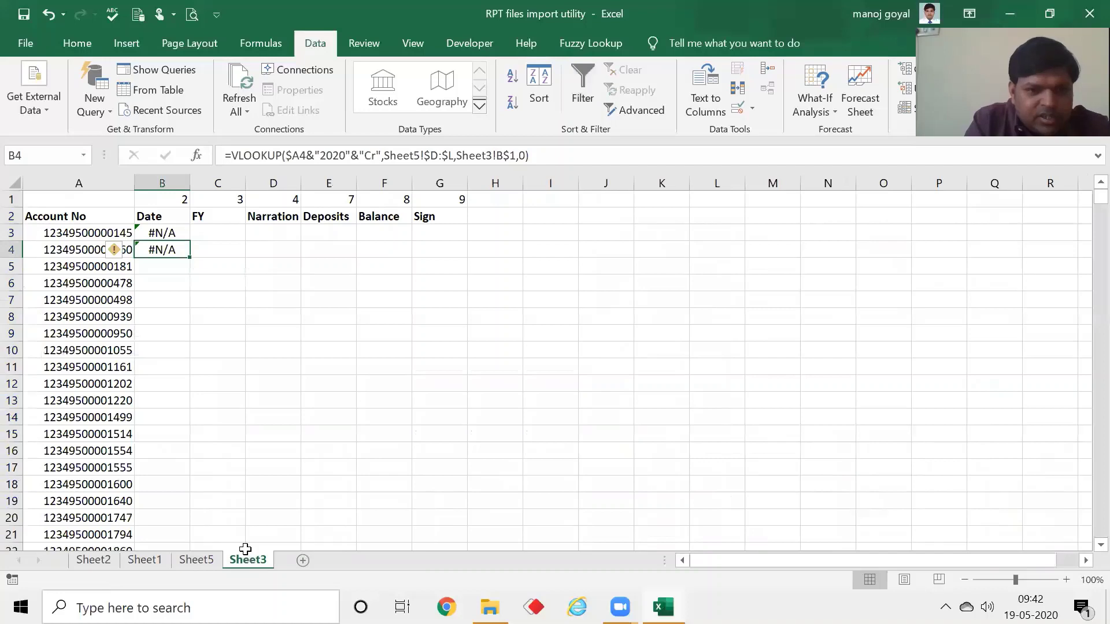
pyautogui.click(277, 161)
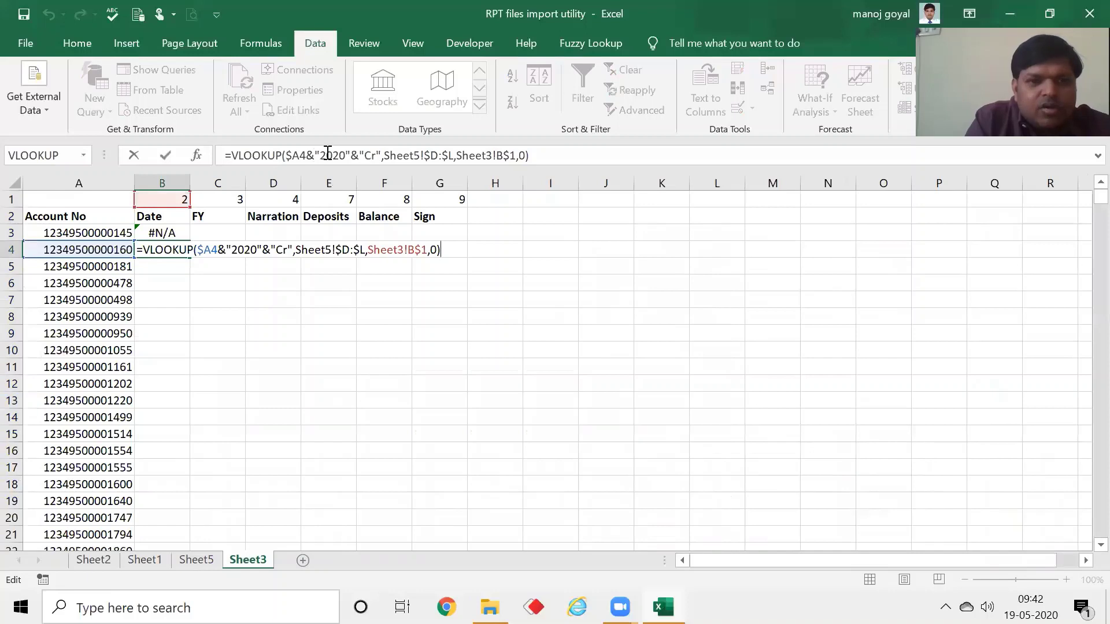
pyautogui.press('Escape')
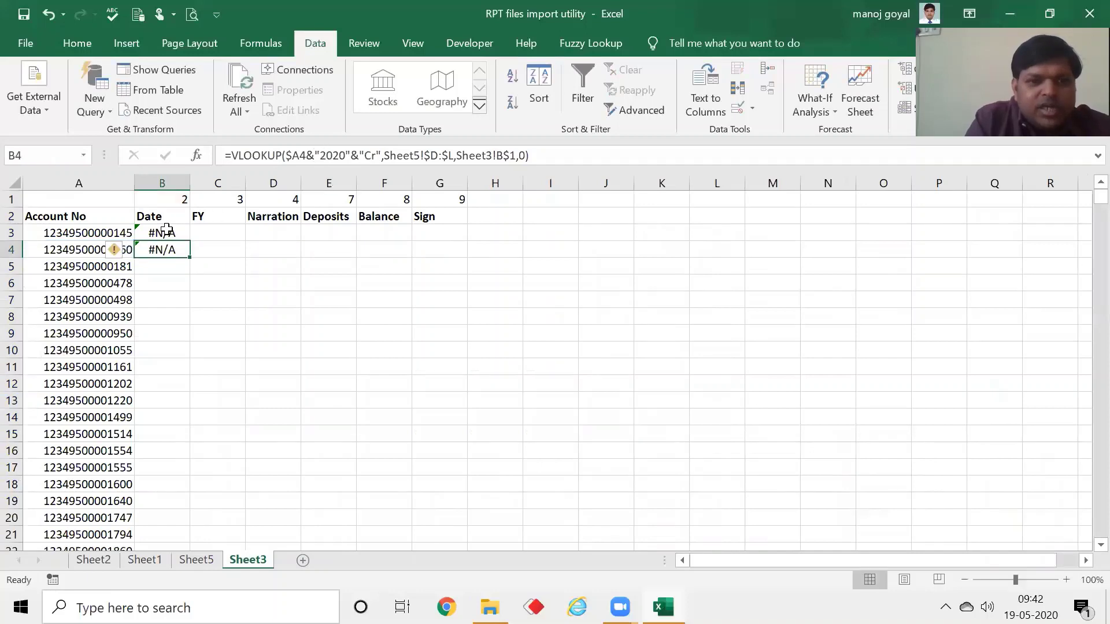
pyautogui.click(167, 229)
pyautogui.click(320, 153)
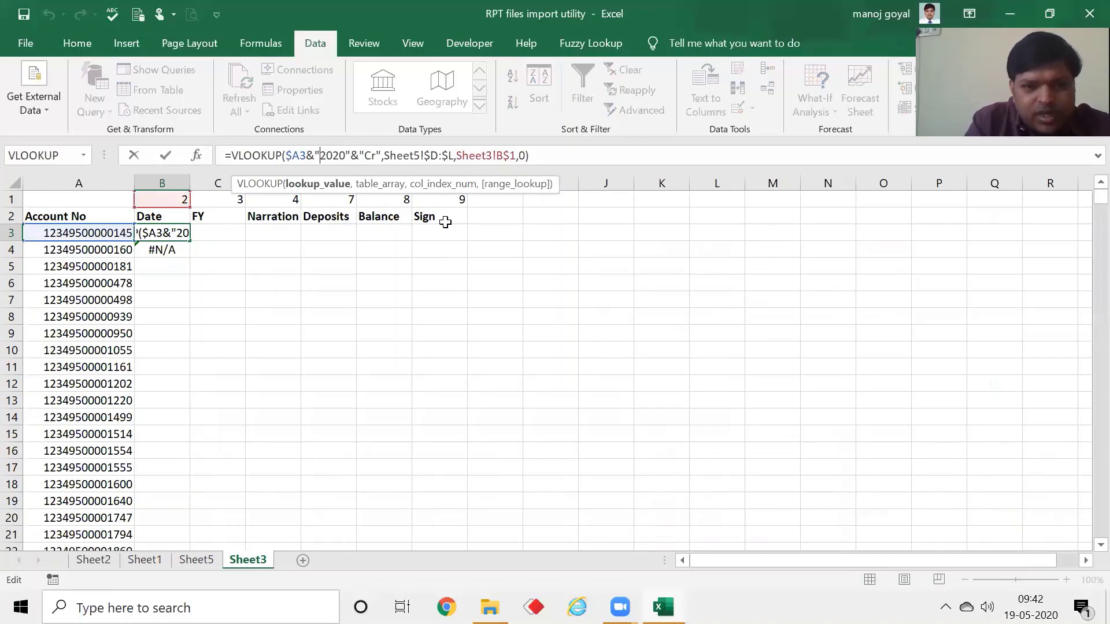
pyautogui.write('2019-')
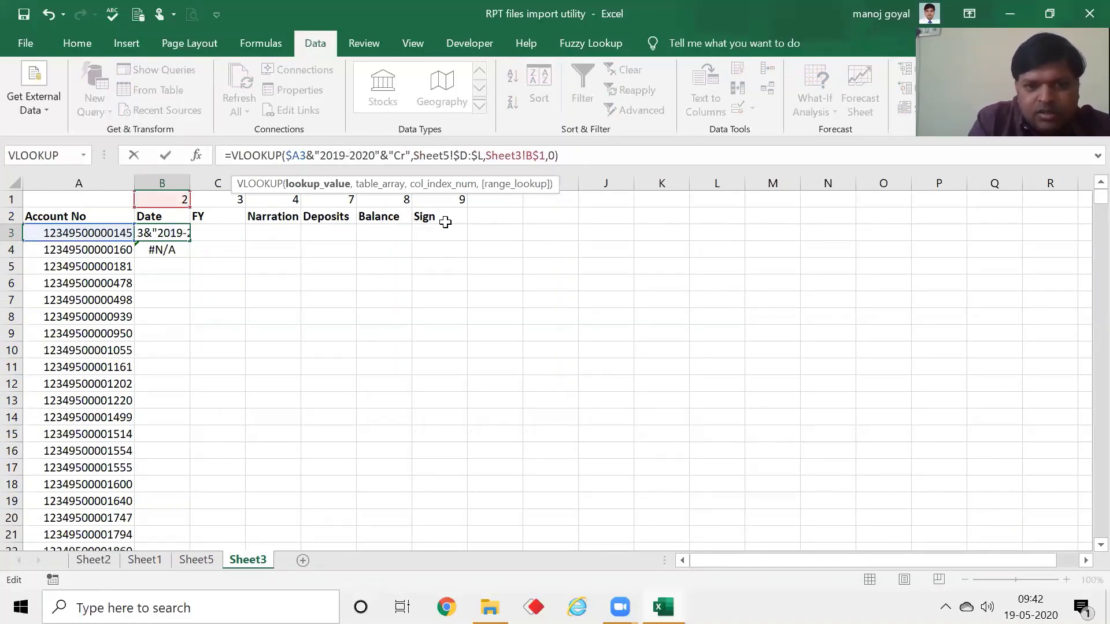
pyautogui.press('Delete')
pyautogui.press('Delete')
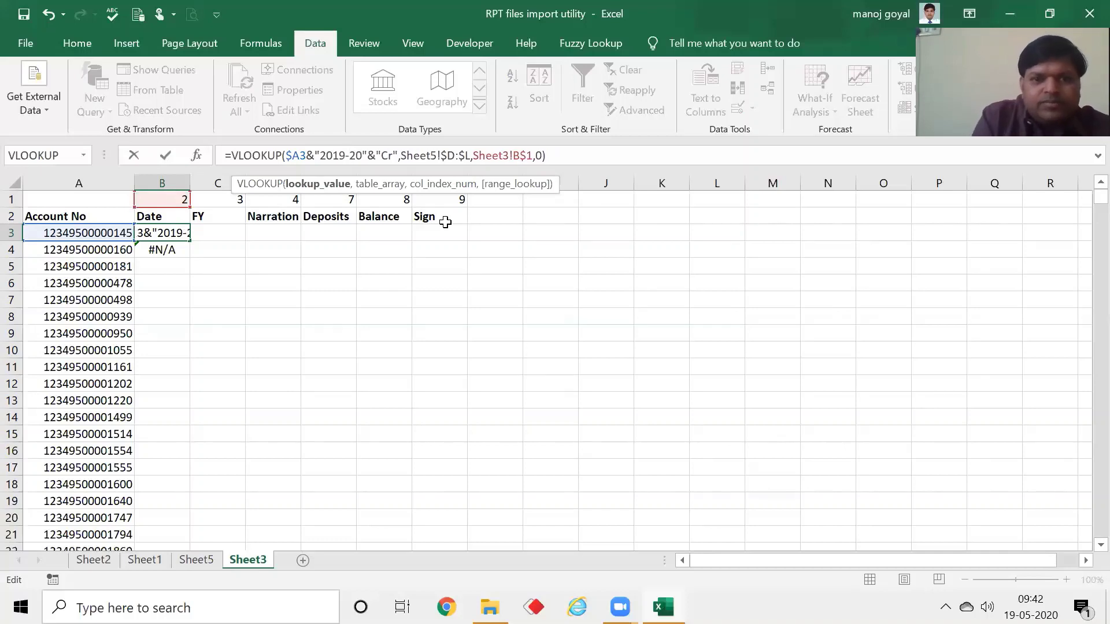
pyautogui.press('Return')
# Copy the VLOOKUP formula from B3 into B4
pyautogui.press('Up')
pyautogui.hotkey('ctrl', 'c')
pyautogui.press('Down')
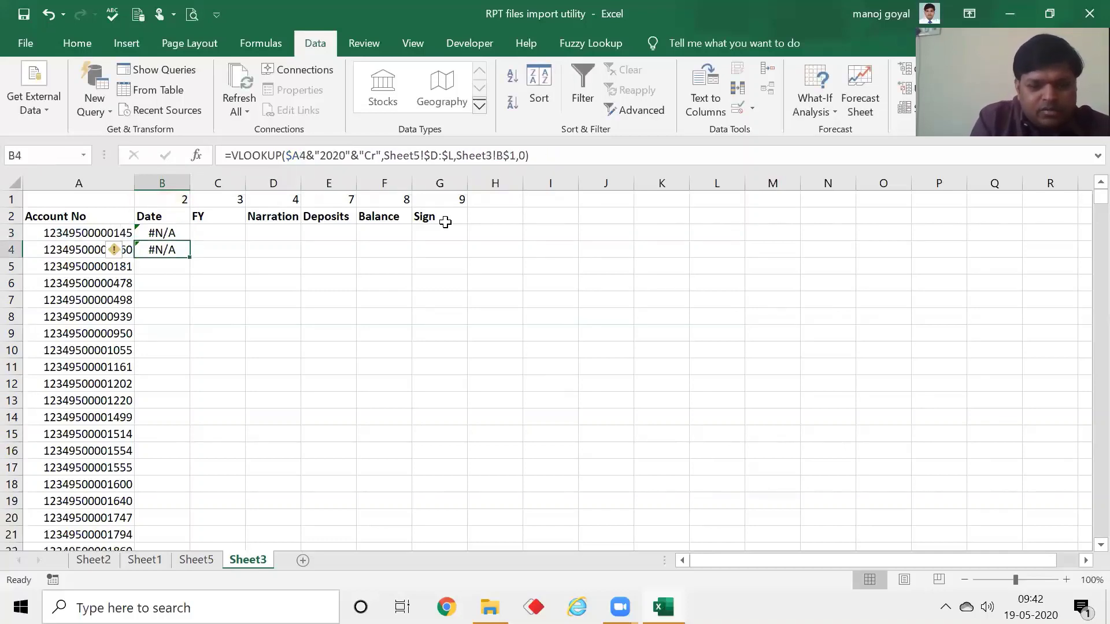
pyautogui.hotkey('ctrl', 'v')
pyautogui.press('Down')
pyautogui.press('Up')
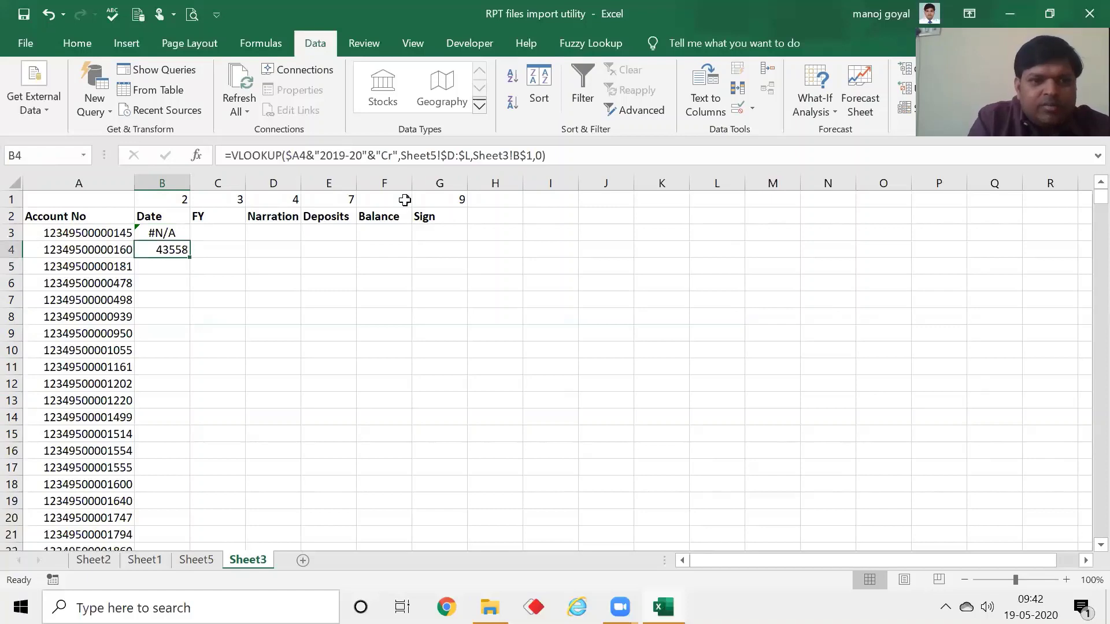
# Format the whole Date column B on Sheet3 as Short Date
pyautogui.click(173, 183)
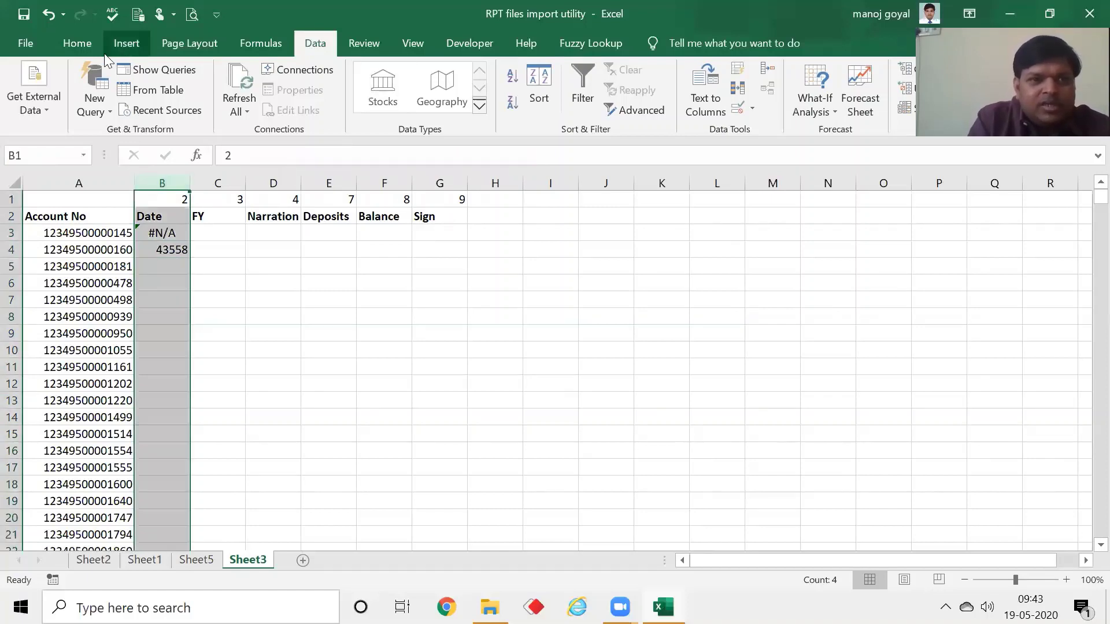
pyautogui.click(81, 44)
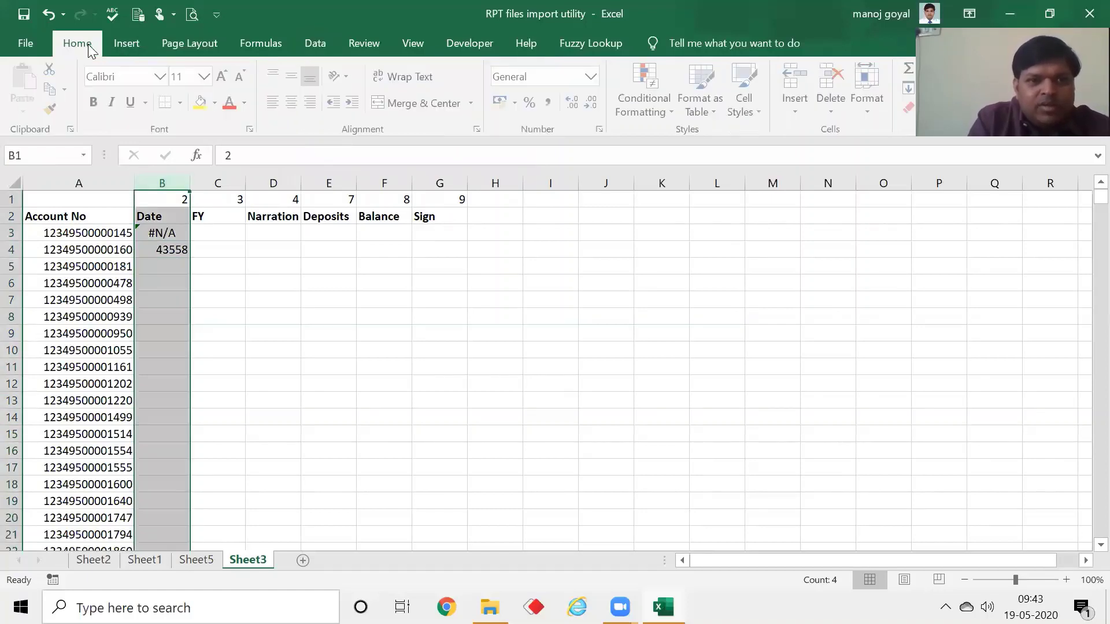
pyautogui.click(594, 76)
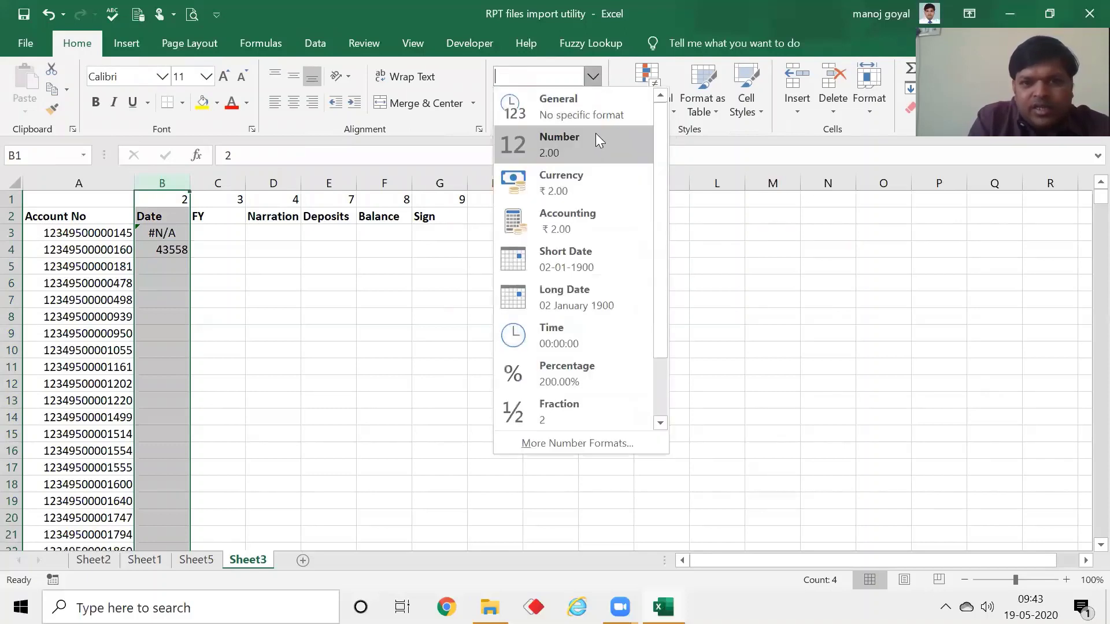
pyautogui.click(574, 263)
pyautogui.moveTo(161, 250)
pyautogui.mouseDown()
pyautogui.moveTo(164, 262)
pyautogui.moveTo(163, 252)
pyautogui.mouseUp()
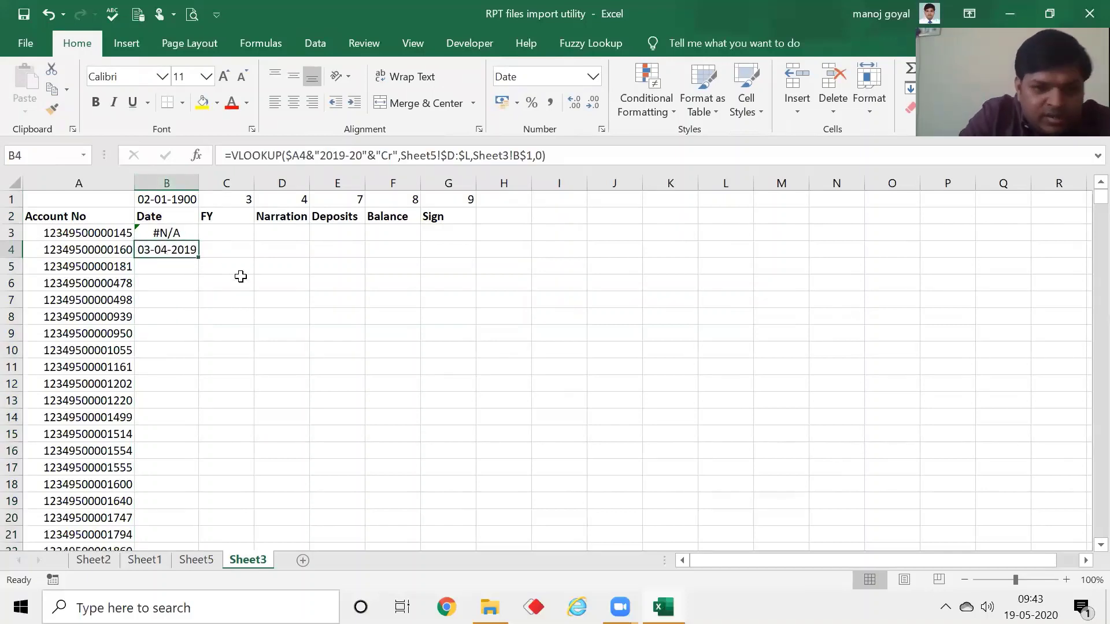
# Fill the B3:B4 lookup formulas across through the Sign column and autofit the Deposits and Balance column widths
pyautogui.click(176, 235)
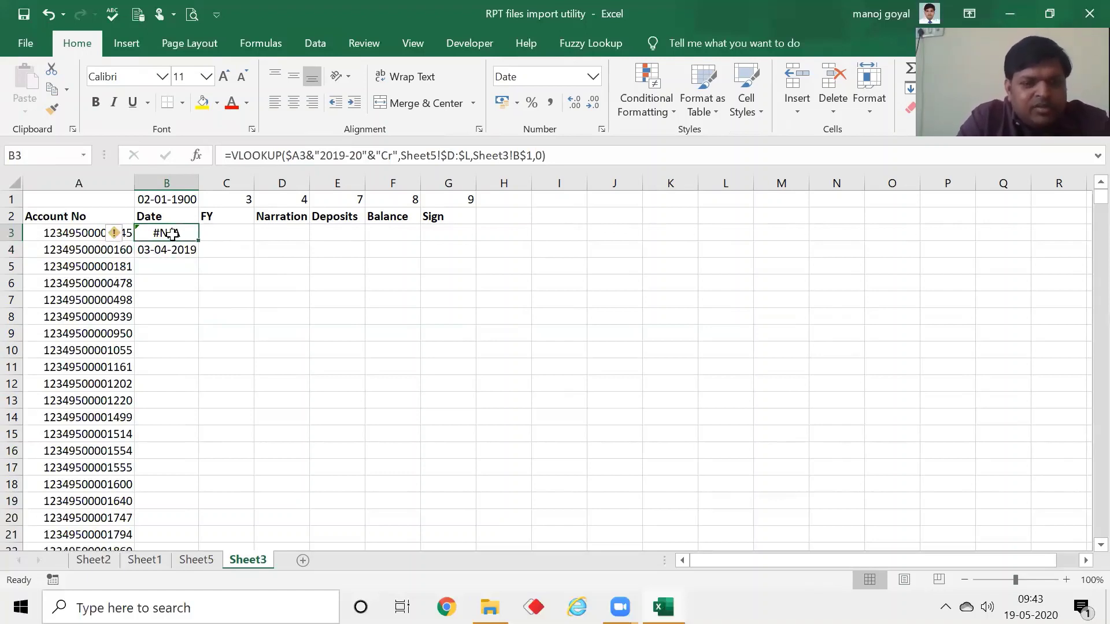
pyautogui.click(230, 233)
pyautogui.click(171, 234)
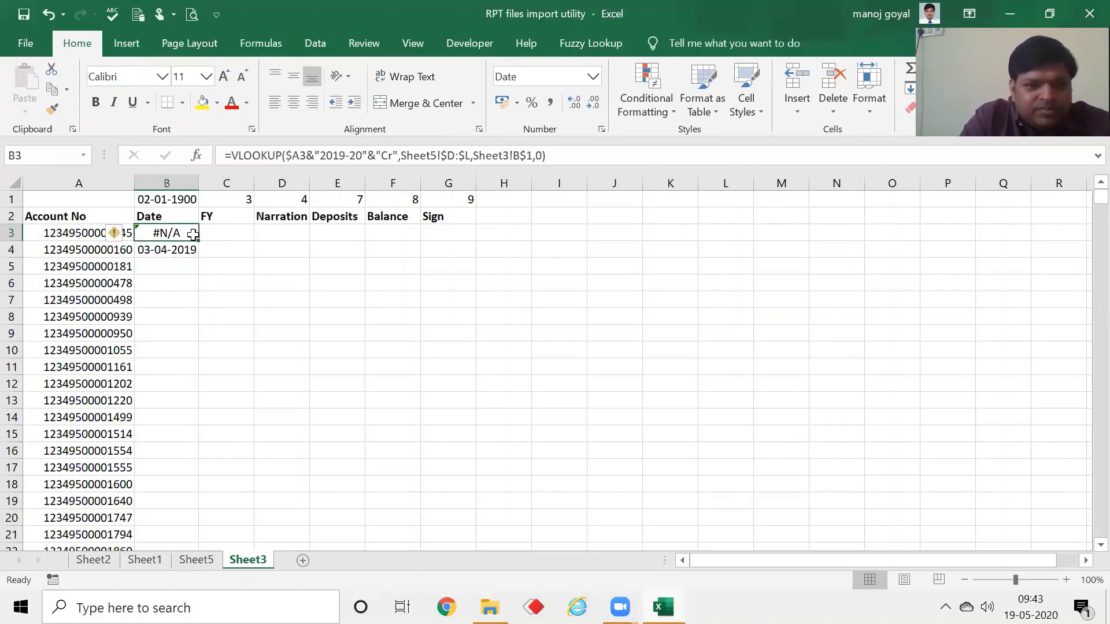
pyautogui.moveTo(200, 243); pyautogui.dragTo(478, 259)
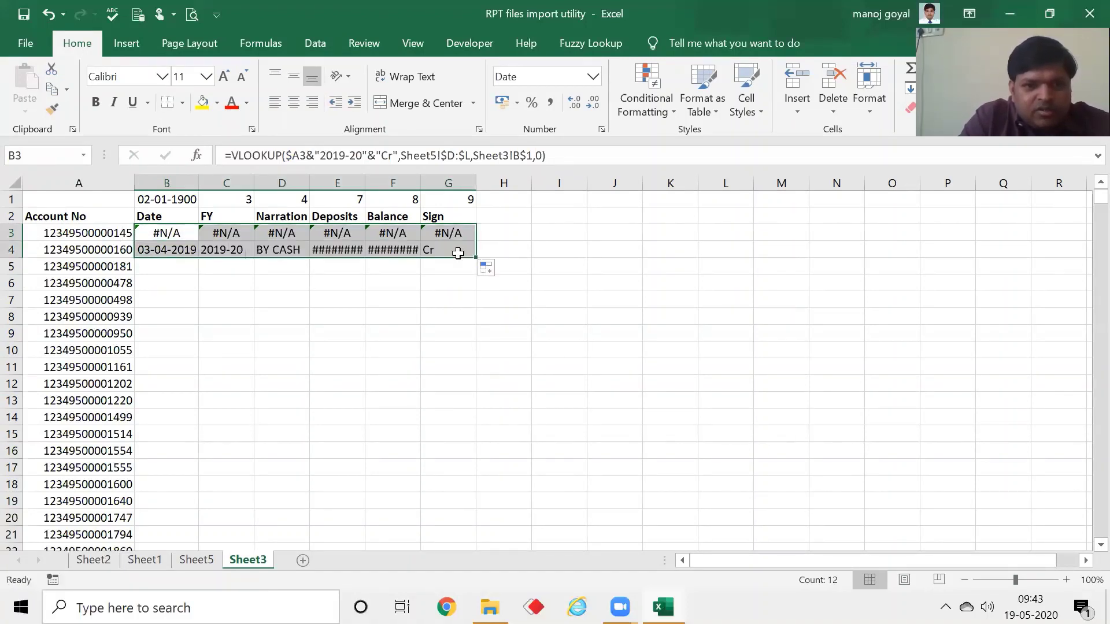
pyautogui.doubleClick(365, 184)
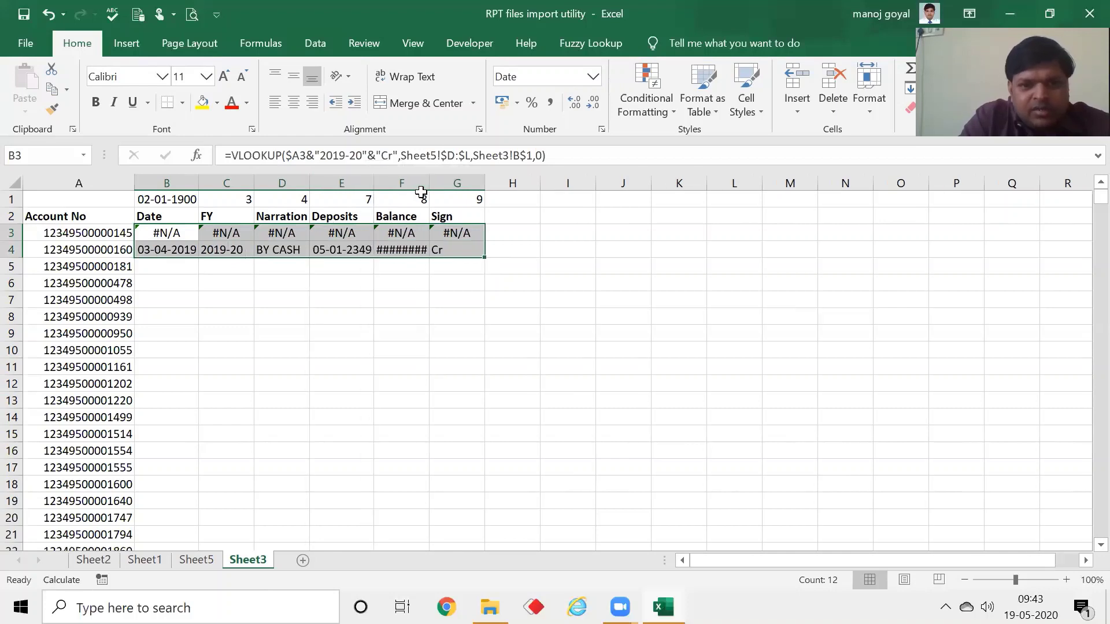
pyautogui.doubleClick(430, 185)
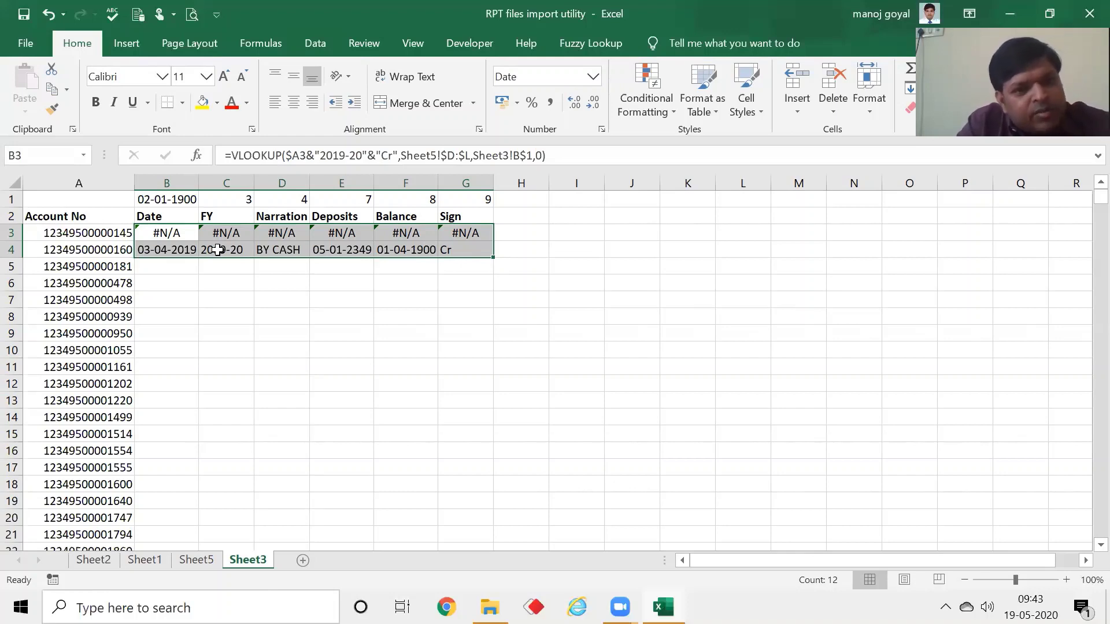
# Wrap B3's VLOOKUP in IFERROR, using a copy of the same VLOOKUP as the value if error
pyautogui.click(159, 232)
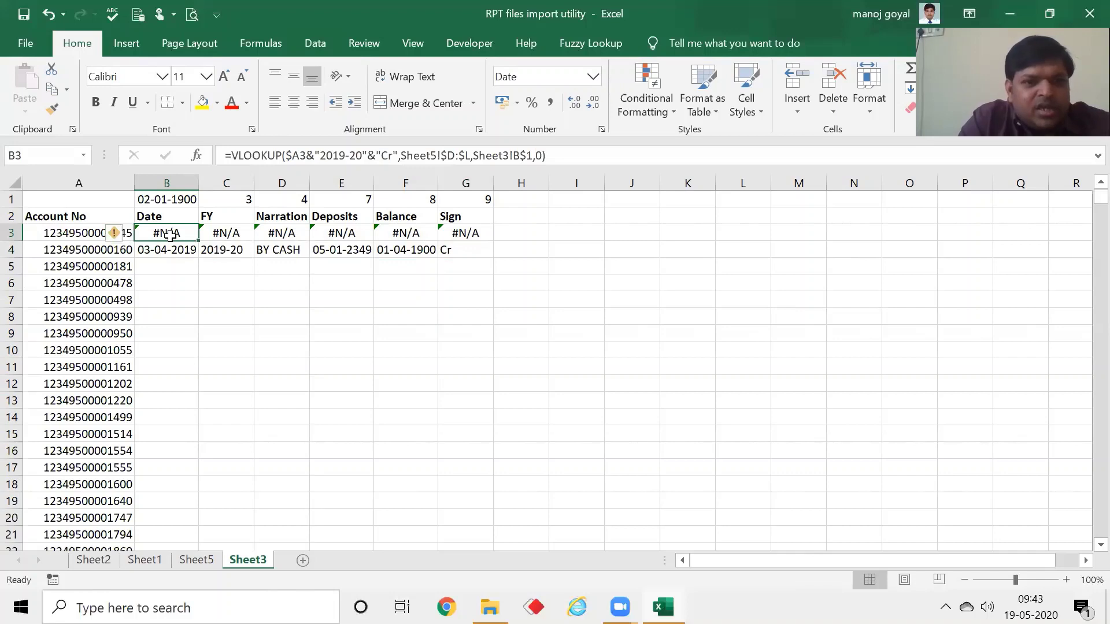
pyautogui.click(232, 155)
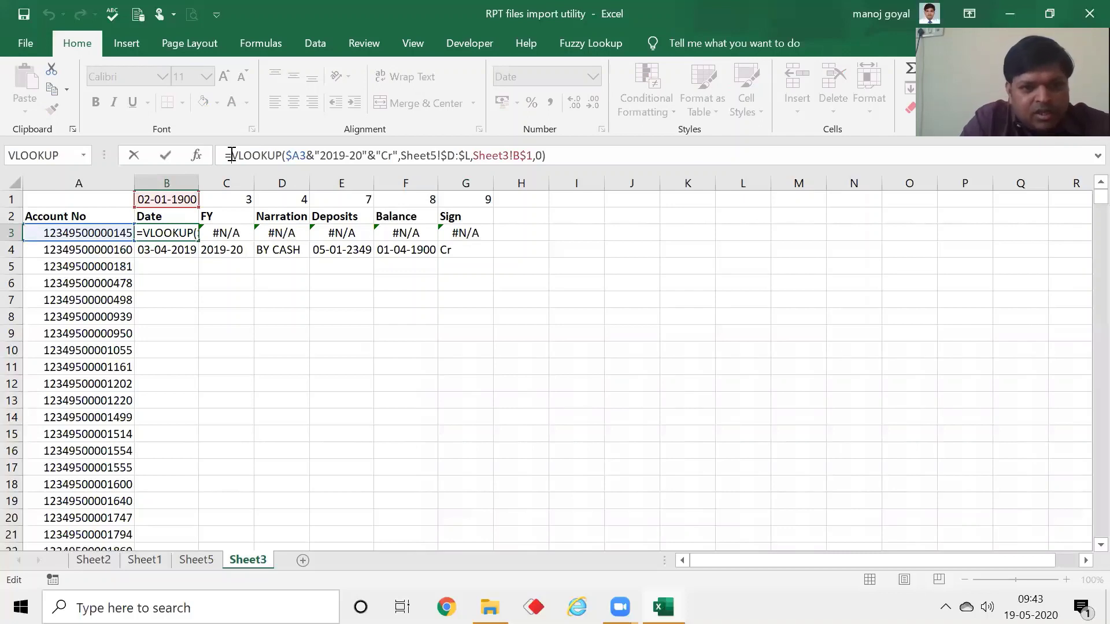
pyautogui.moveTo(550, 155); pyautogui.dragTo(233, 147)
pyautogui.hotkey('ctrl', 'c')
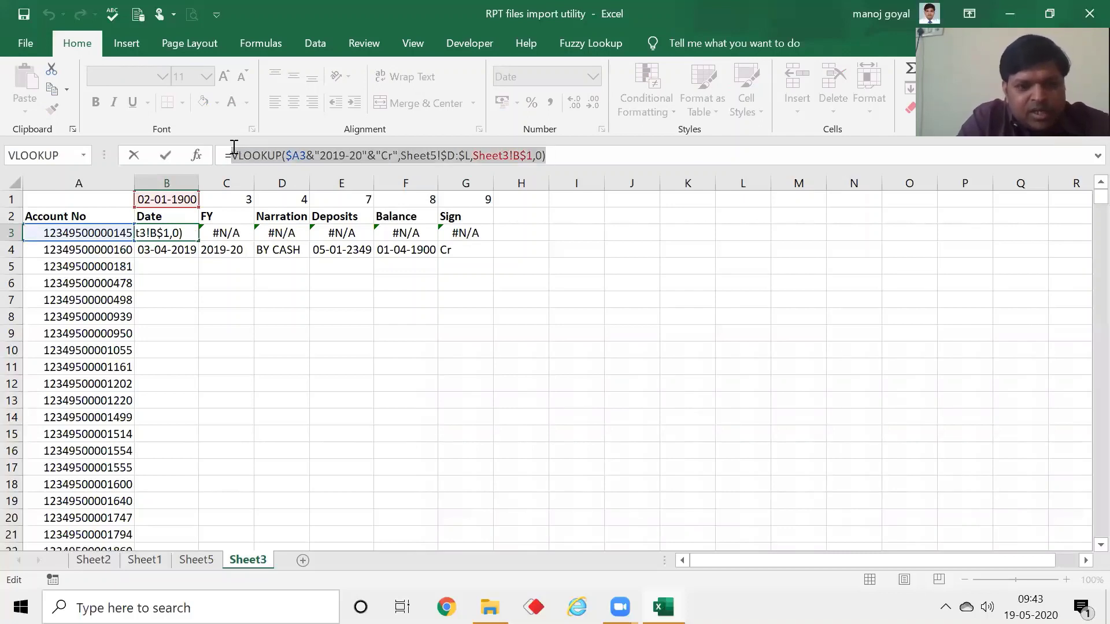
pyautogui.click(233, 155)
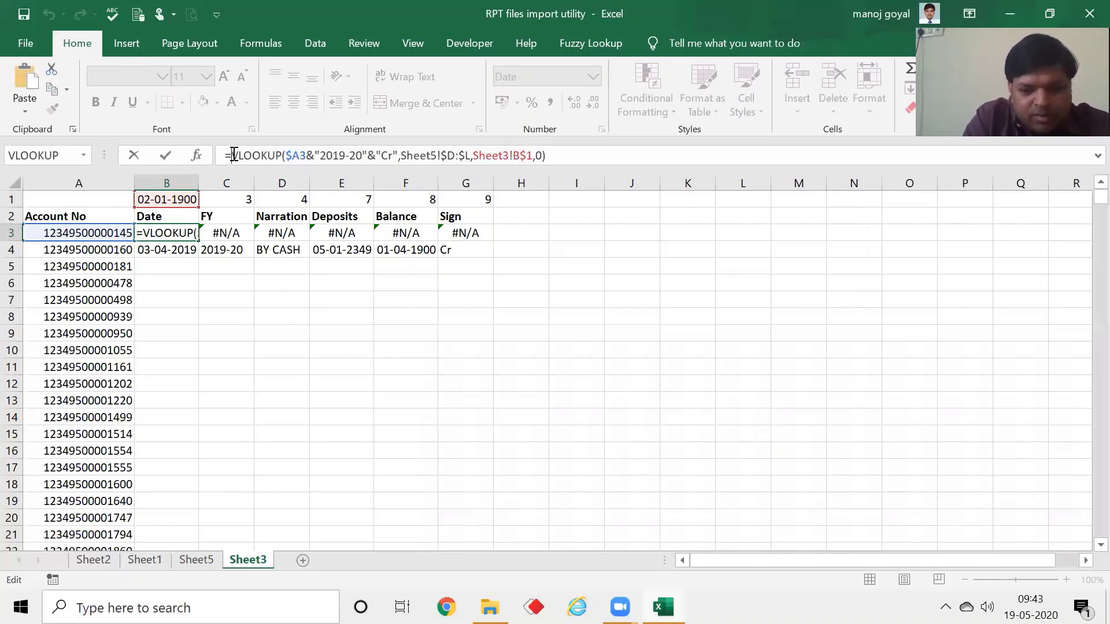
pyautogui.write('ifer')
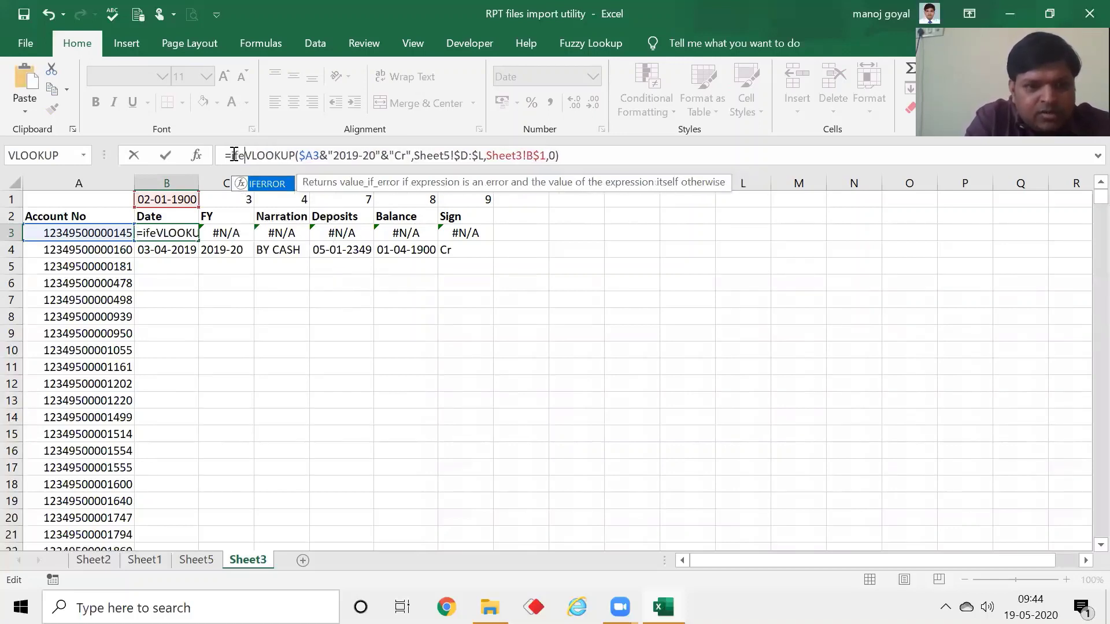
pyautogui.press('Tab')
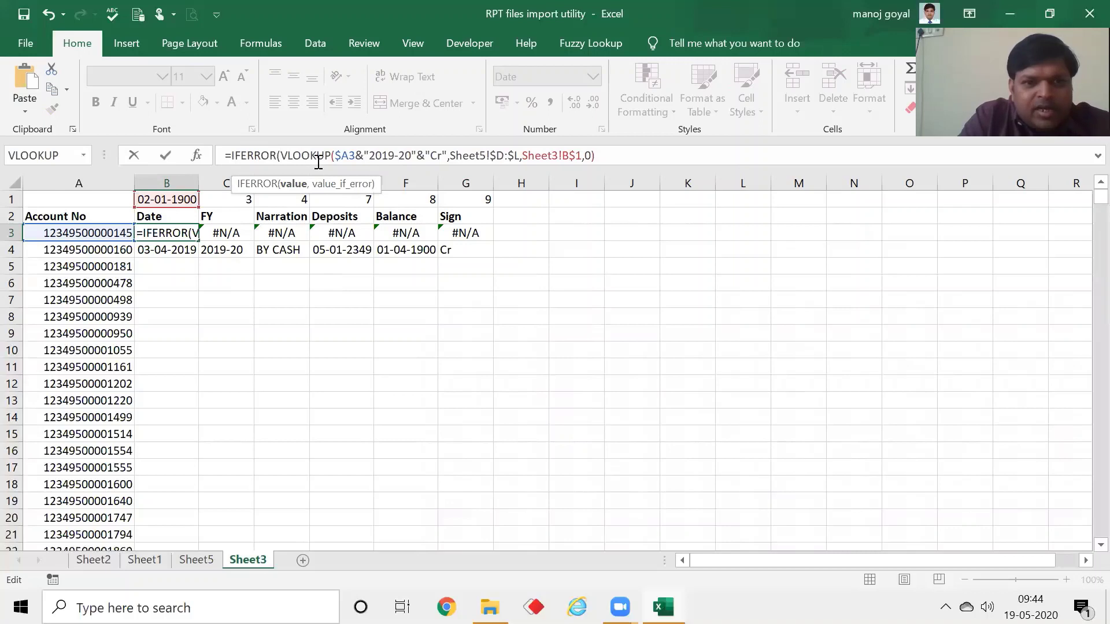
pyautogui.click(598, 158)
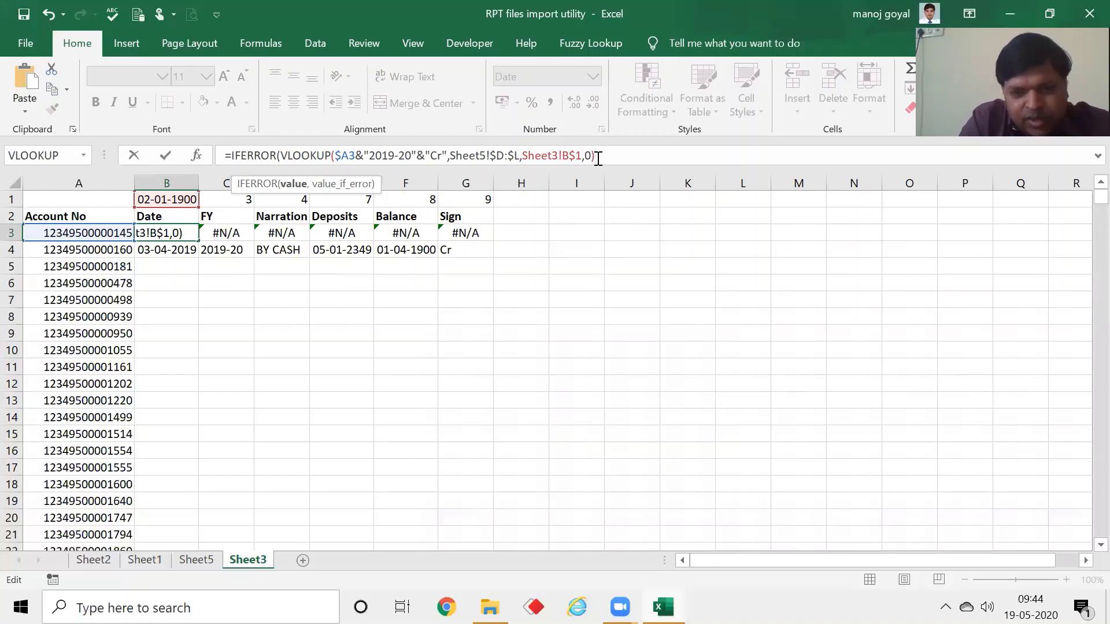
pyautogui.write(',')
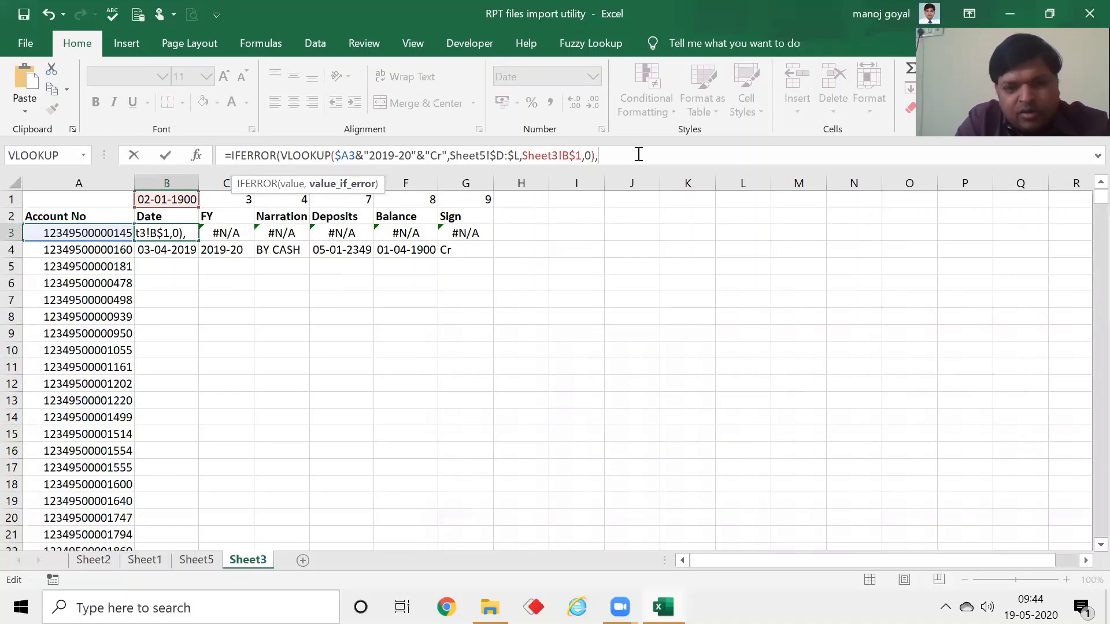
pyautogui.hotkey('ctrl', 'v')
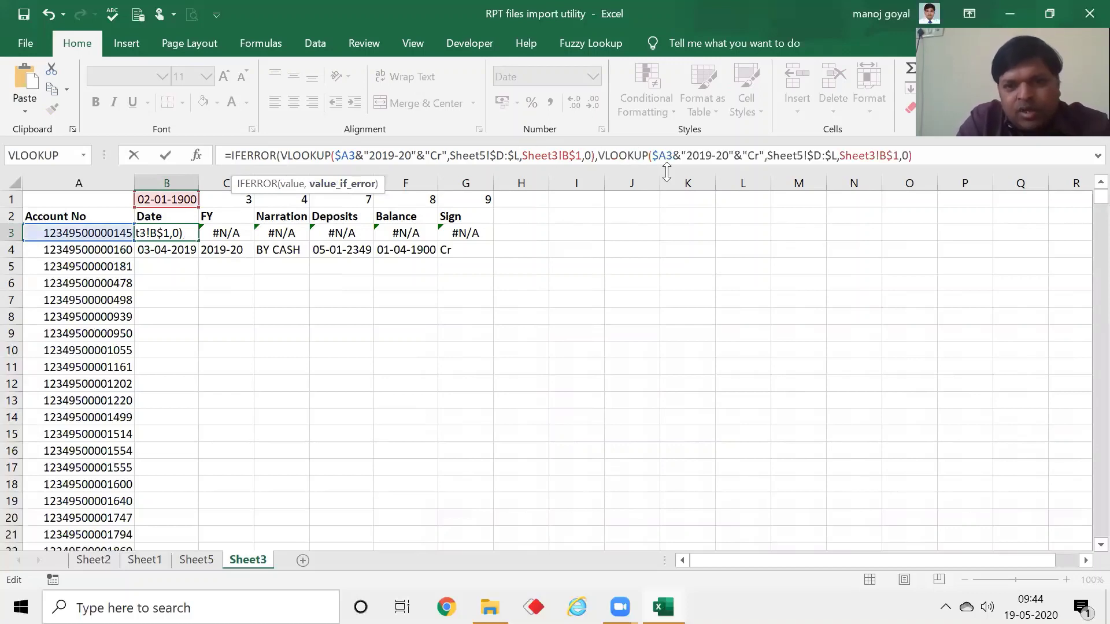
# Set the year in the fallback VLOOKUP's key to "2018-19" and close the IFERROR parenthesis
pyautogui.click(712, 156)
pyautogui.press('BackSpace')
pyautogui.write('8')
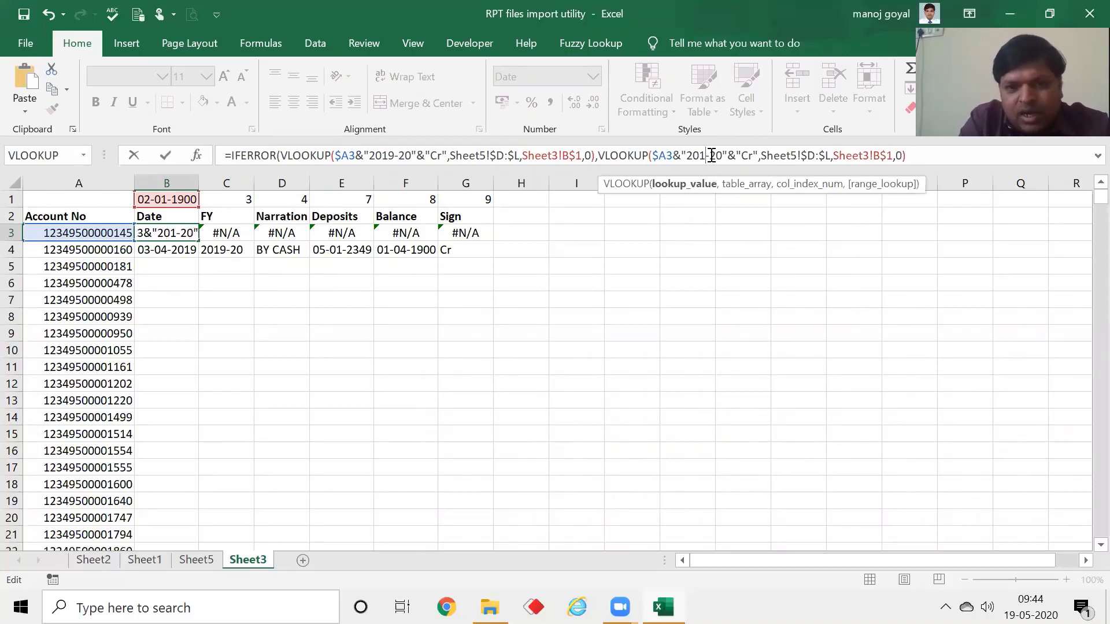
pyautogui.press('Right')
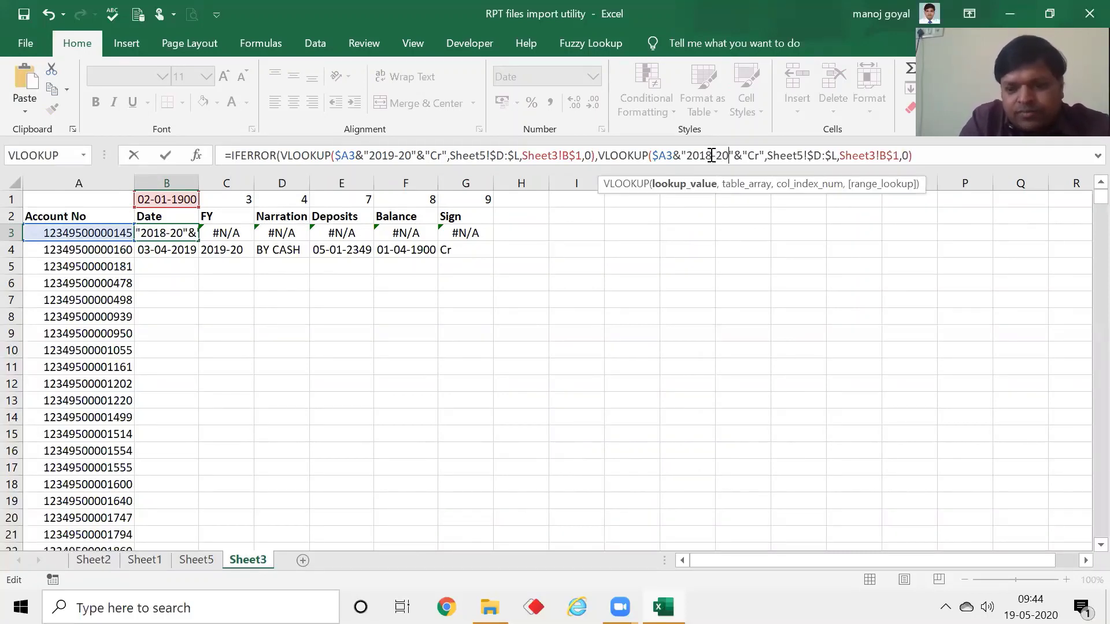
pyautogui.press('Delete')
pyautogui.press('Delete')
pyautogui.write('19')
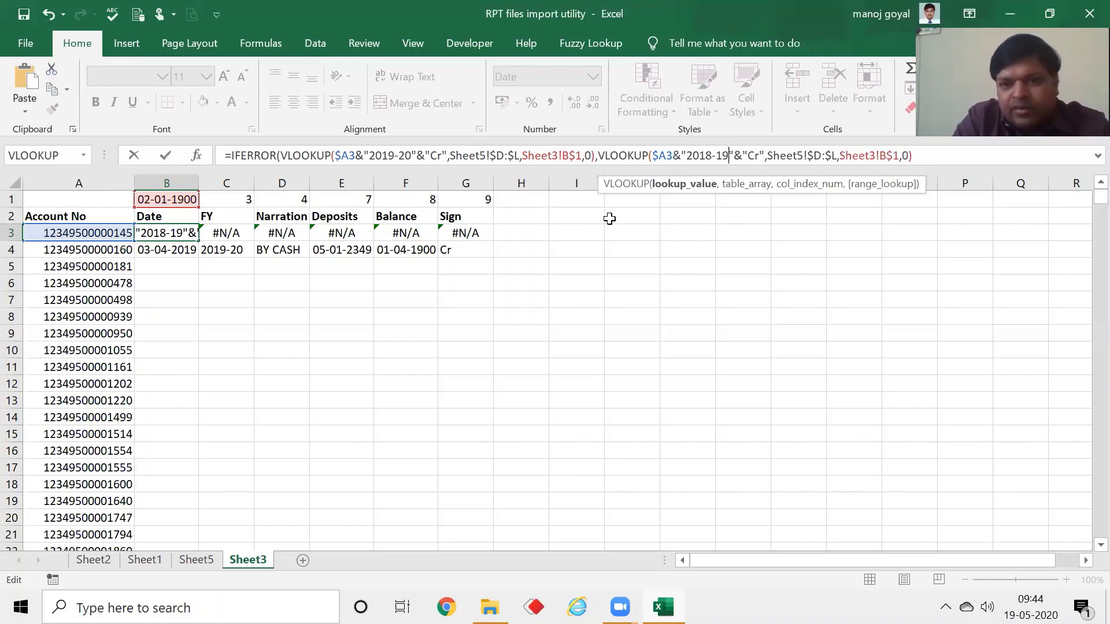
pyautogui.click(915, 156)
pyautogui.press('End')
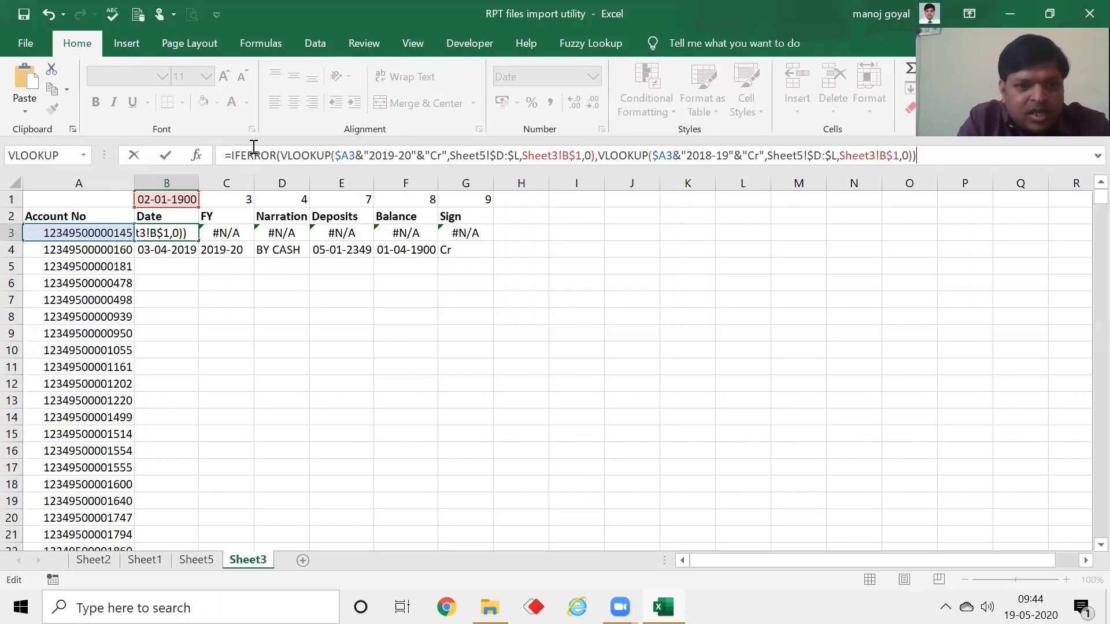
# Nest B3's existing formula inside another IFERROR, with a pasted copy of the 2019-20 VLOOKUP as the value if error
pyautogui.click(233, 156)
pyautogui.write('IFERROR(')
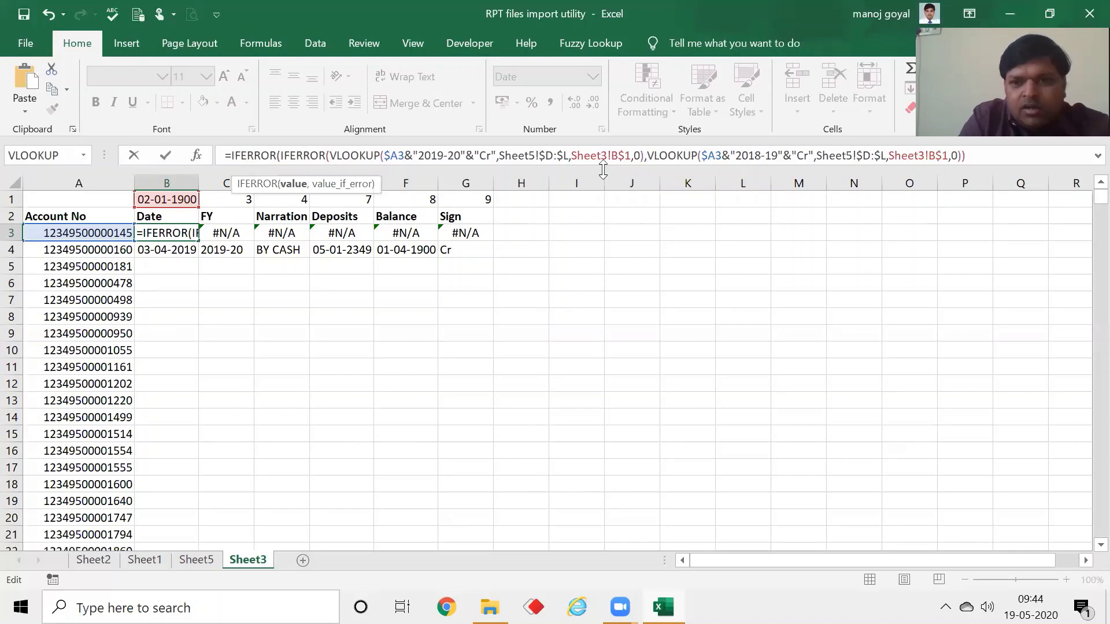
pyautogui.click(980, 155)
pyautogui.click(980, 155)
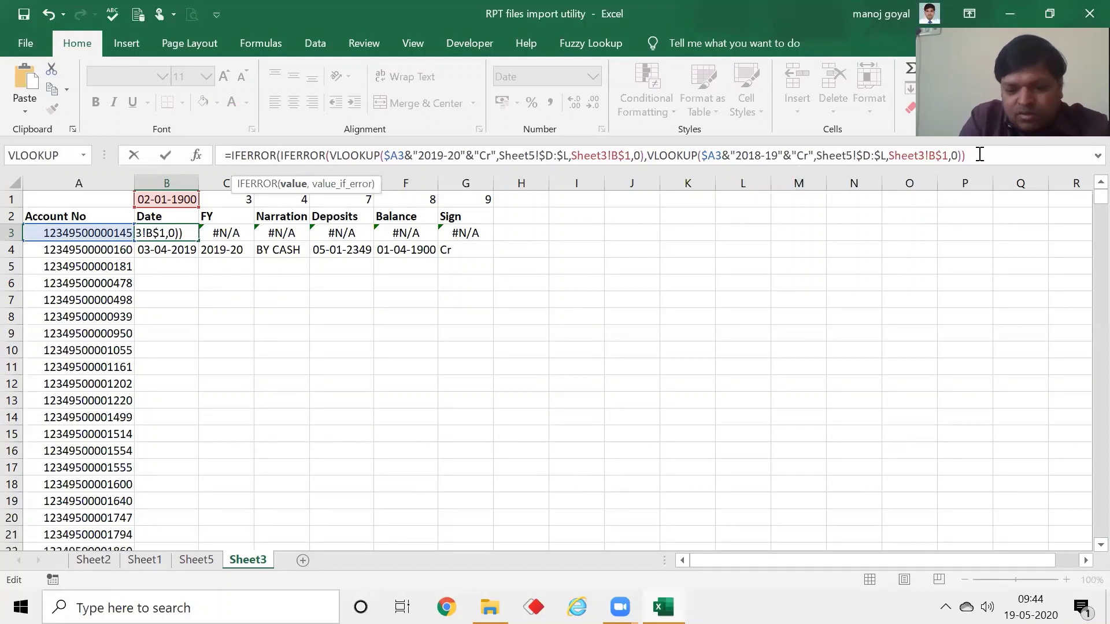
pyautogui.write(',')
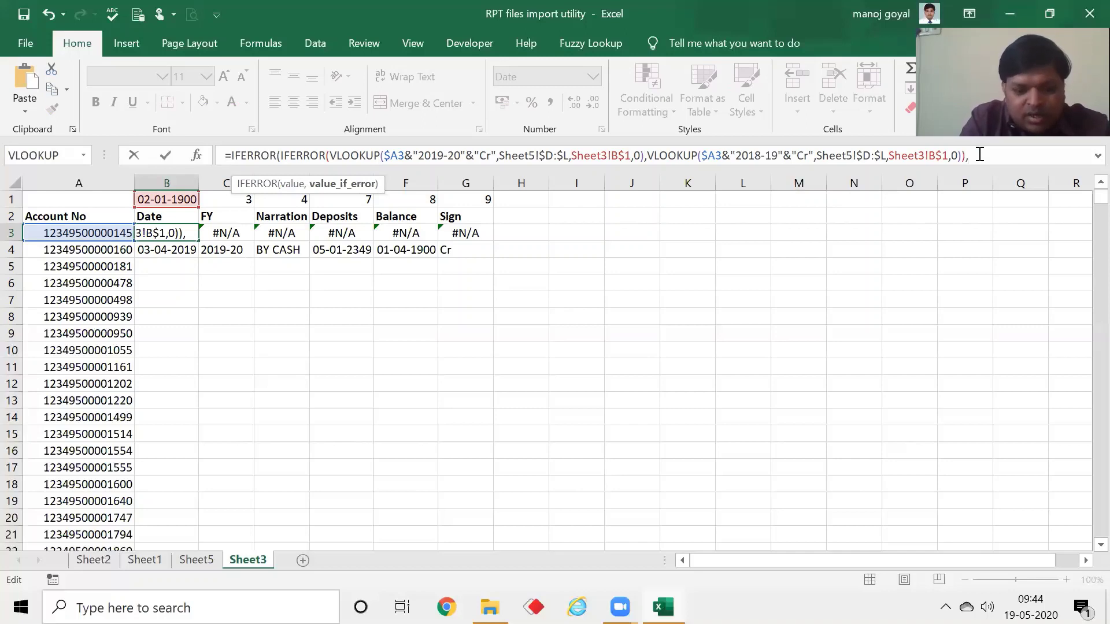
pyautogui.hotkey('ctrl', 'v')
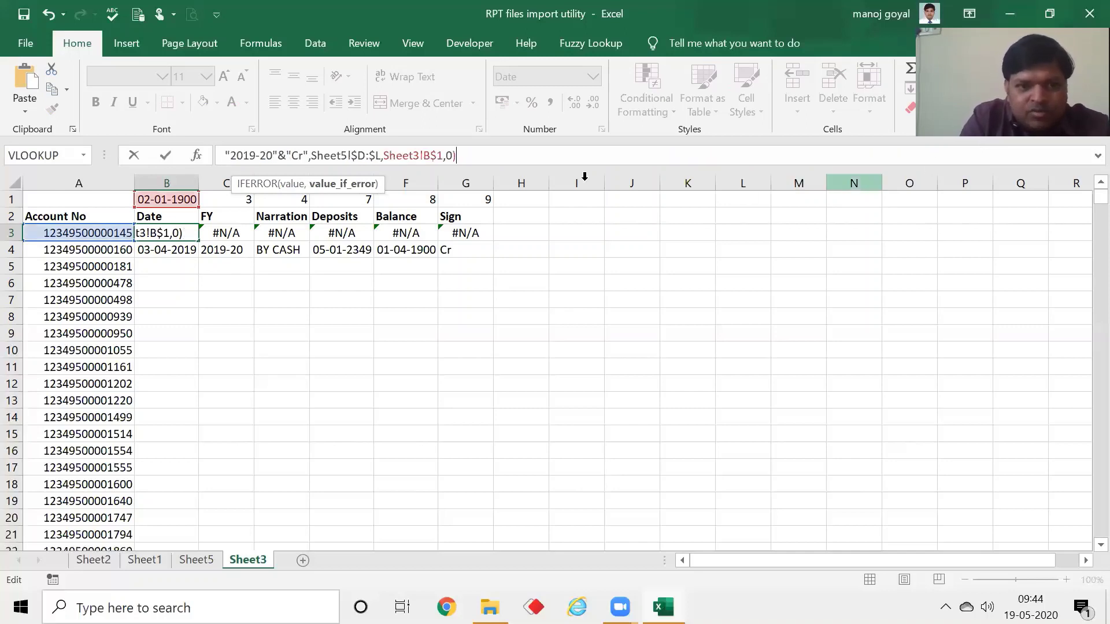
# Change the year in the third VLOOKUP's key to "2017-18" and close the outer IFERROR parenthesis
pyautogui.moveTo(531, 166); pyautogui.dragTo(532, 201)
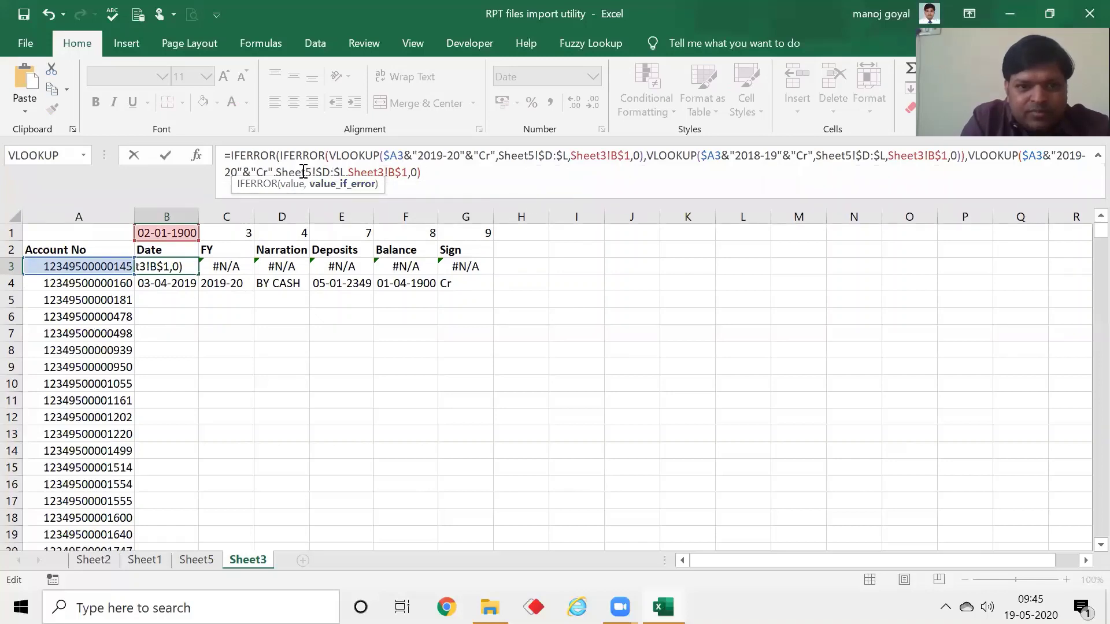
pyautogui.click(1080, 157)
pyautogui.press('BackSpace')
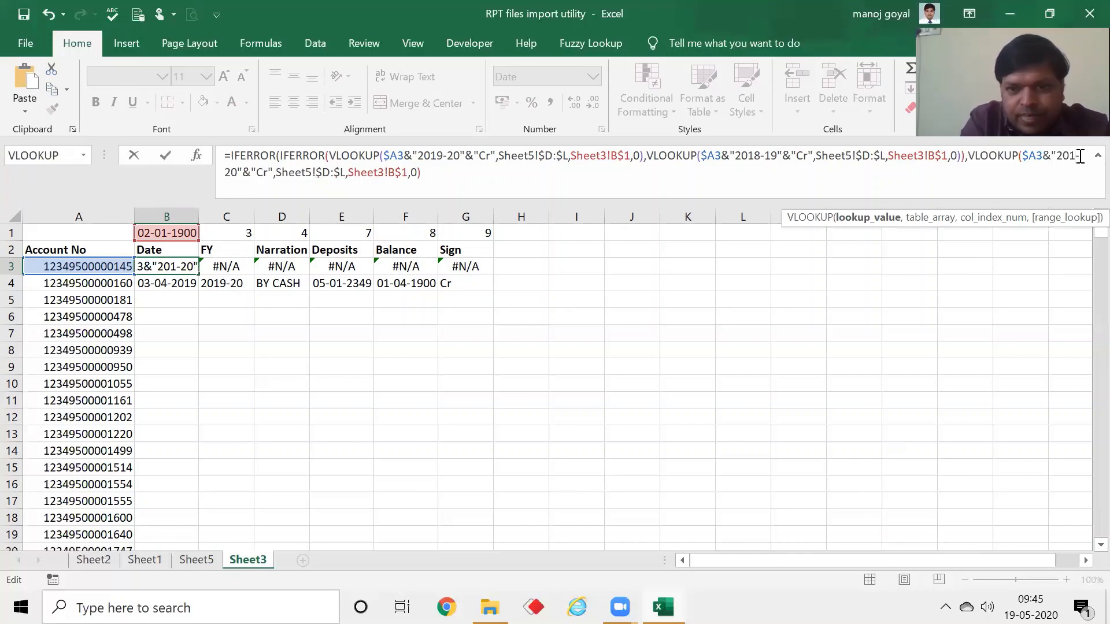
pyautogui.write('7')
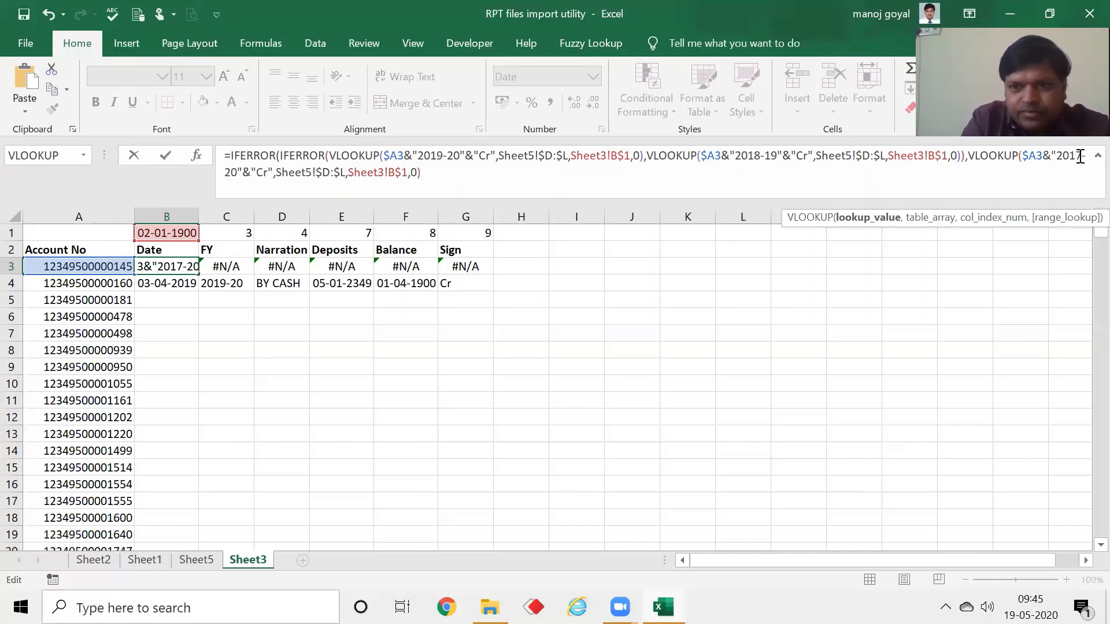
pyautogui.click(237, 169)
pyautogui.press('BackSpace')
pyautogui.press('BackSpace')
pyautogui.write('18')
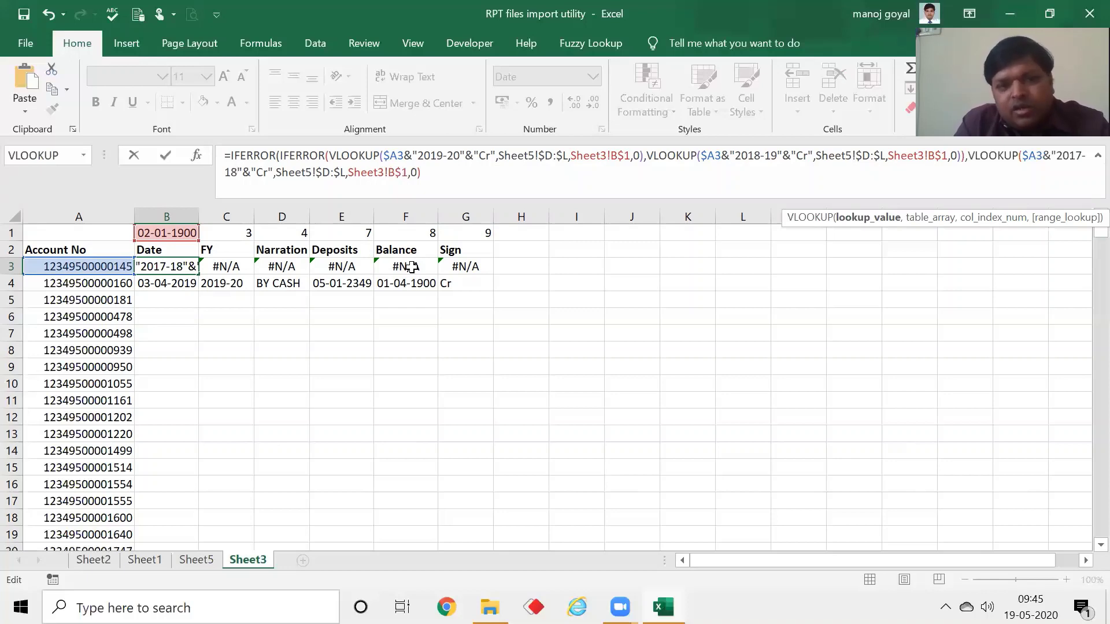
pyautogui.click(424, 173)
pyautogui.write(')')
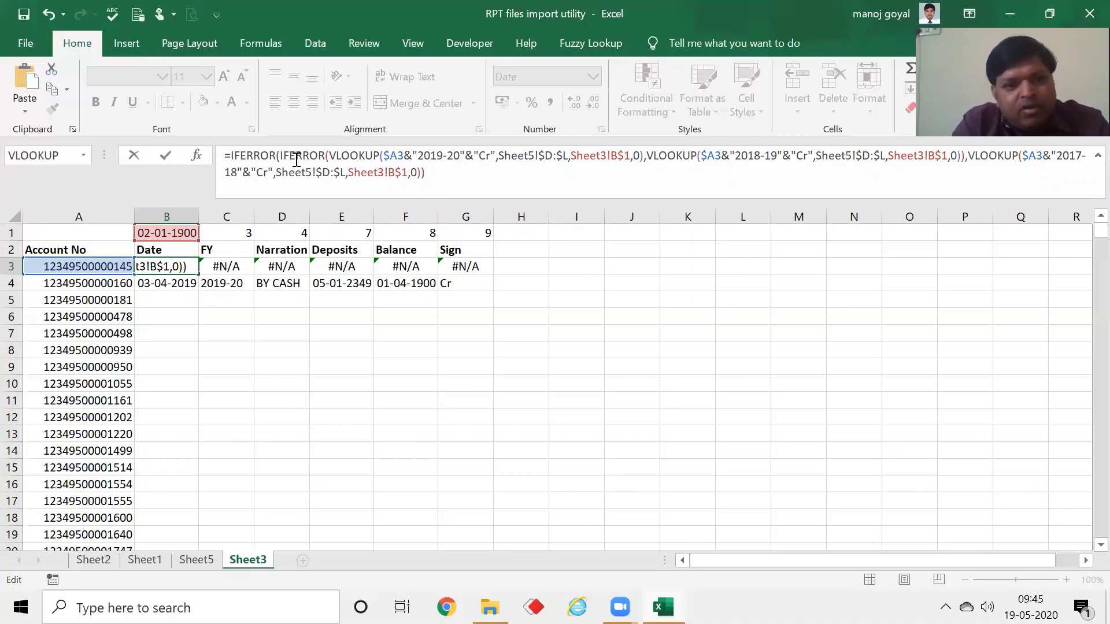
# Wrap B3's whole formula in an outer IFERROR that returns "Need to check", and autofit the Date column width
pyautogui.click(231, 157)
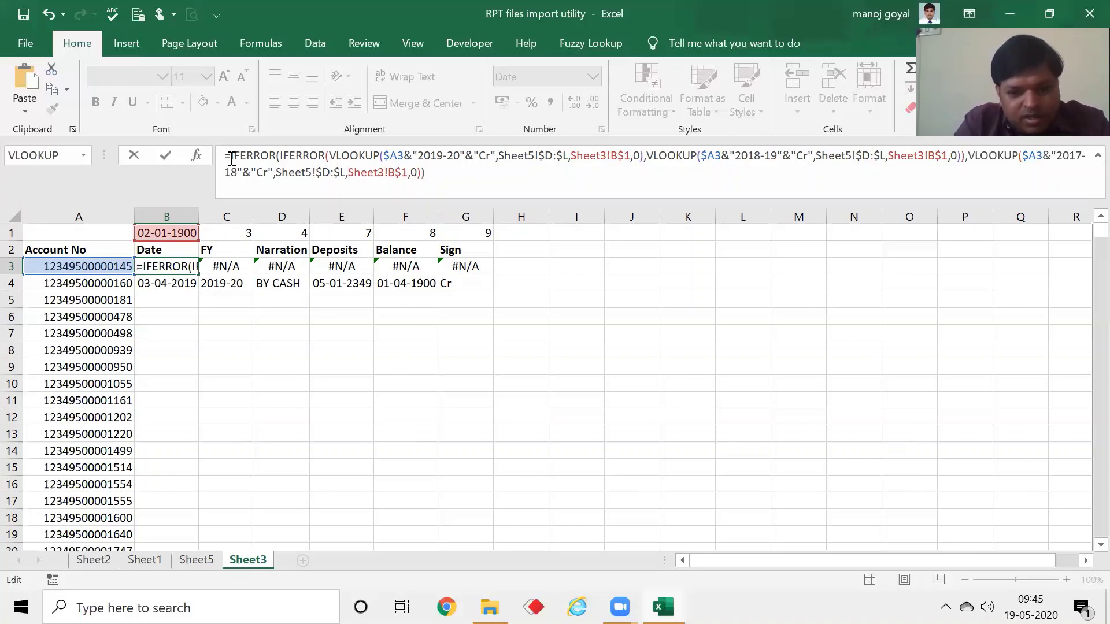
pyautogui.write('IFERROR(')
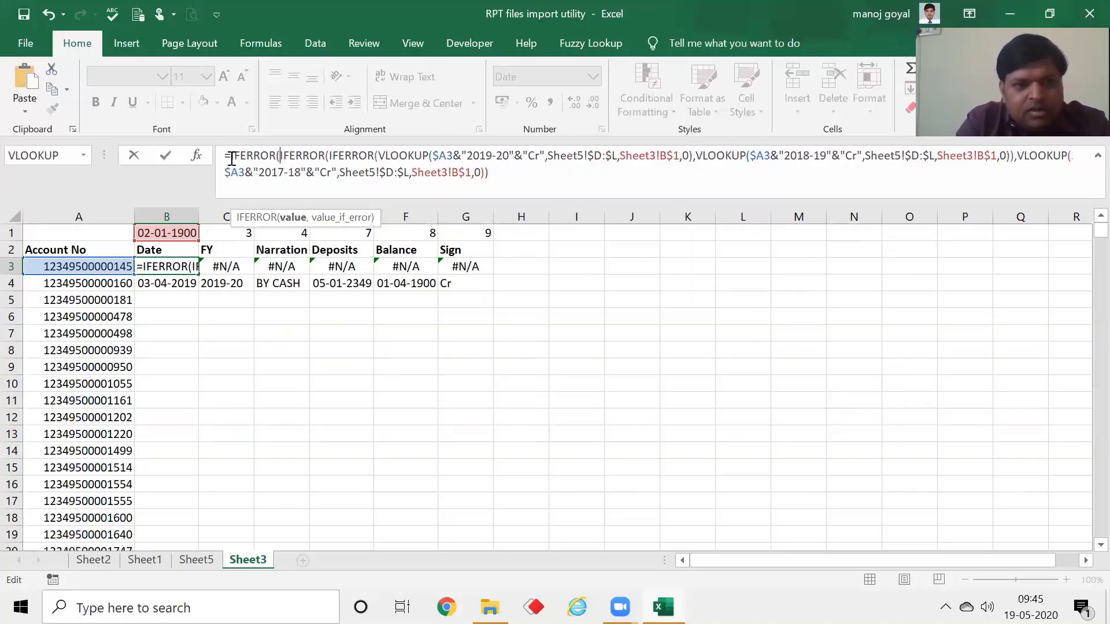
pyautogui.click(505, 171)
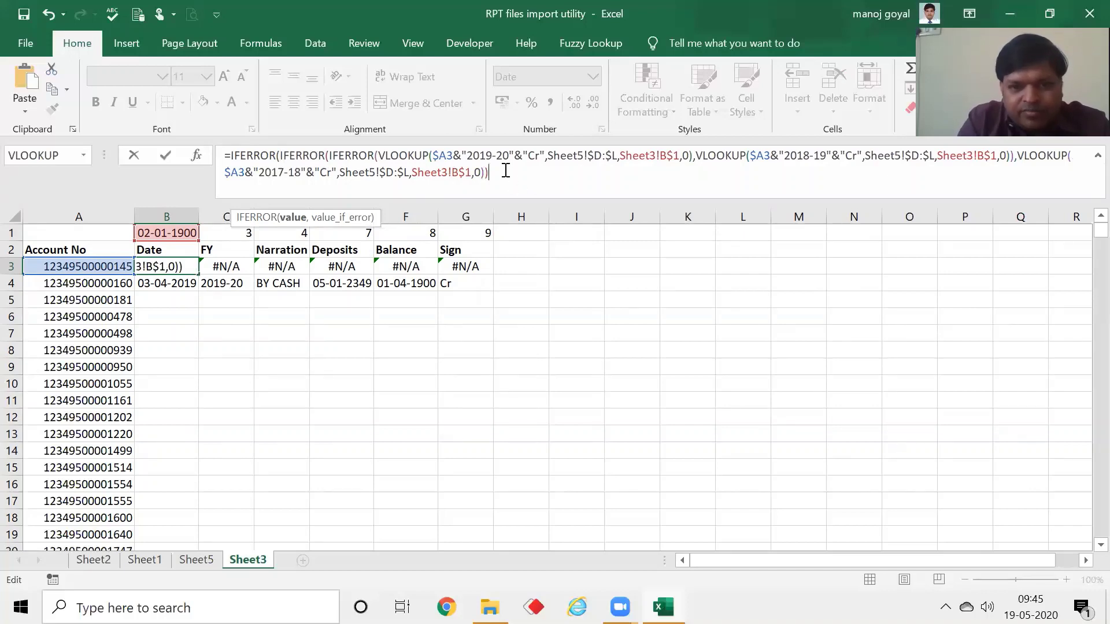
pyautogui.write(',')
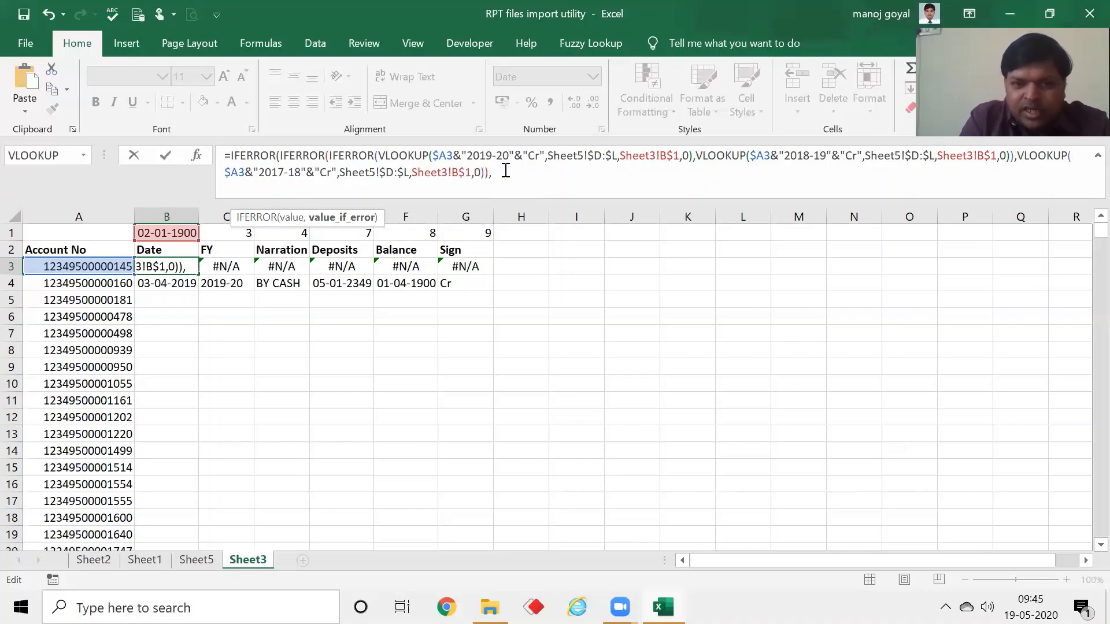
pyautogui.write('"N')
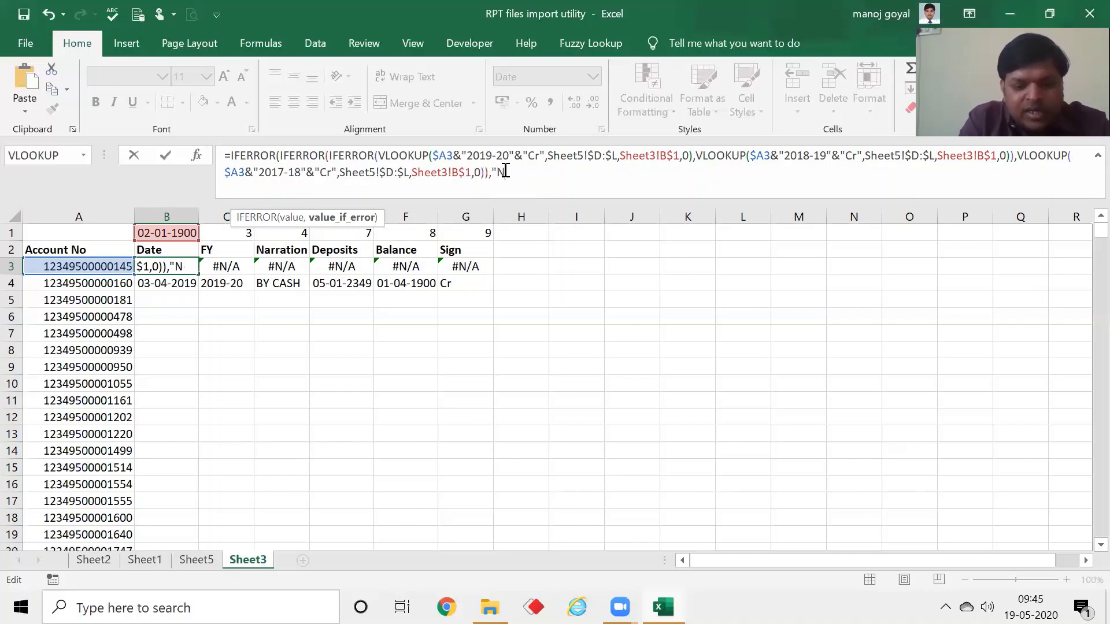
pyautogui.write('eed')
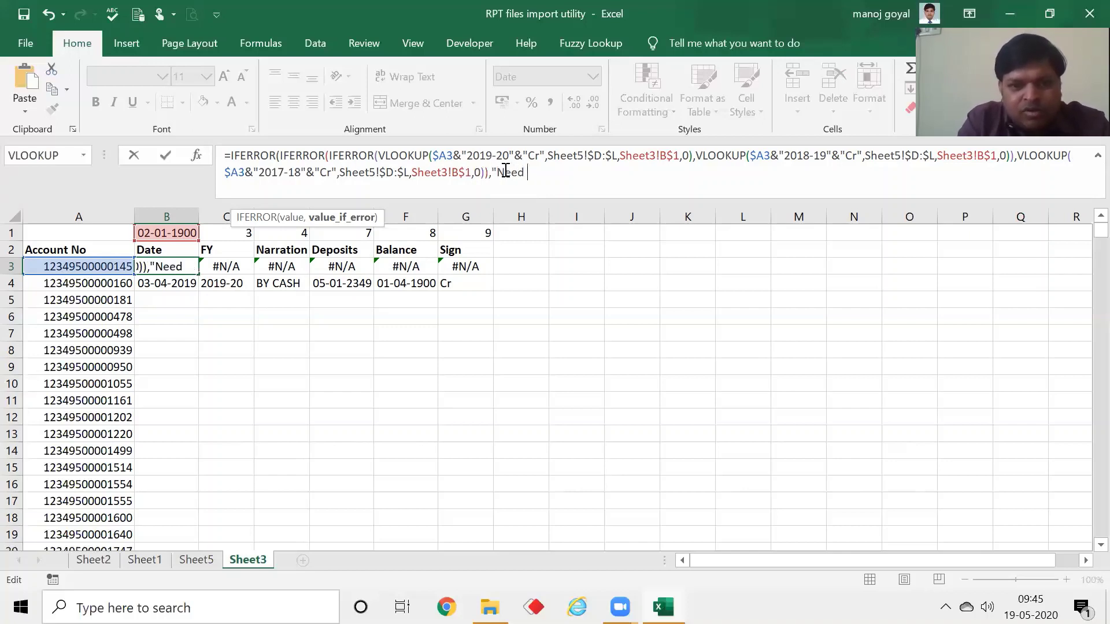
pyautogui.write(' to')
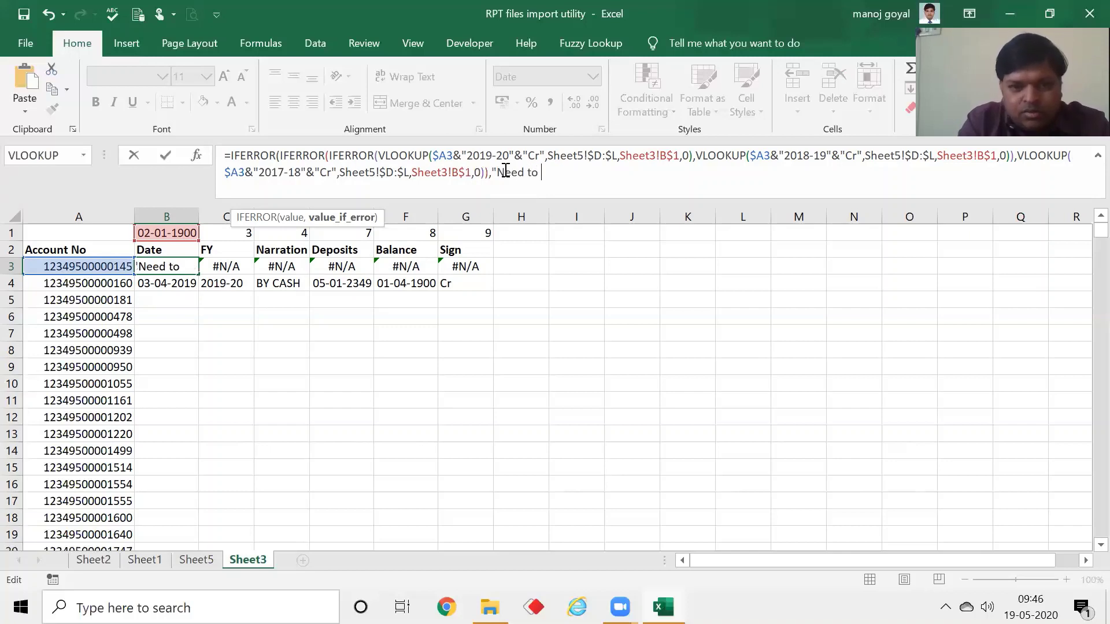
pyautogui.write(' check')
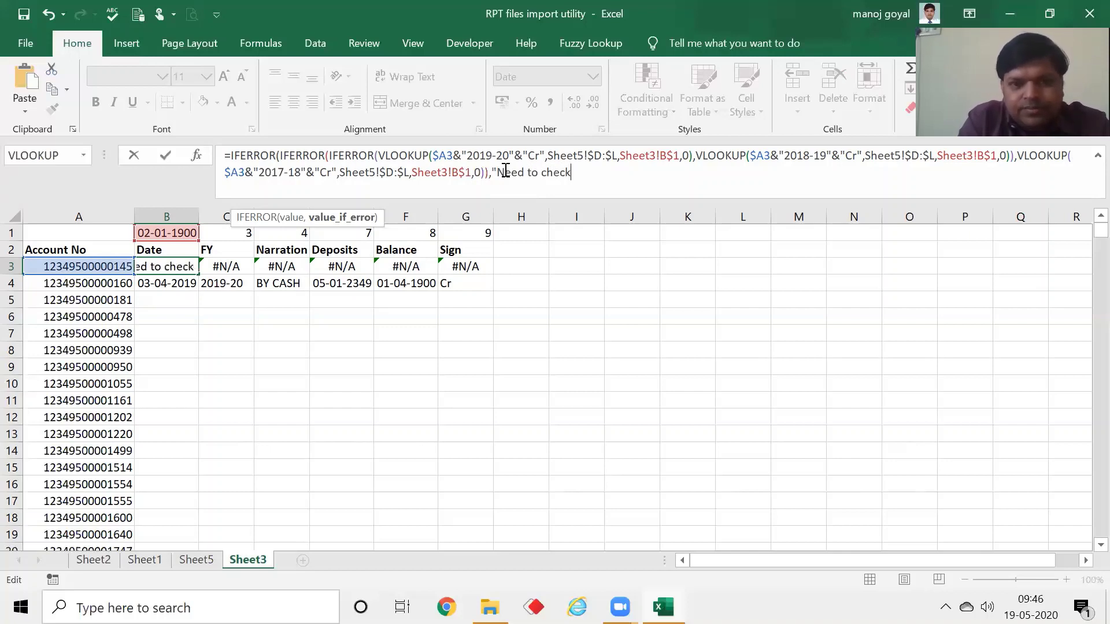
pyautogui.write('"')
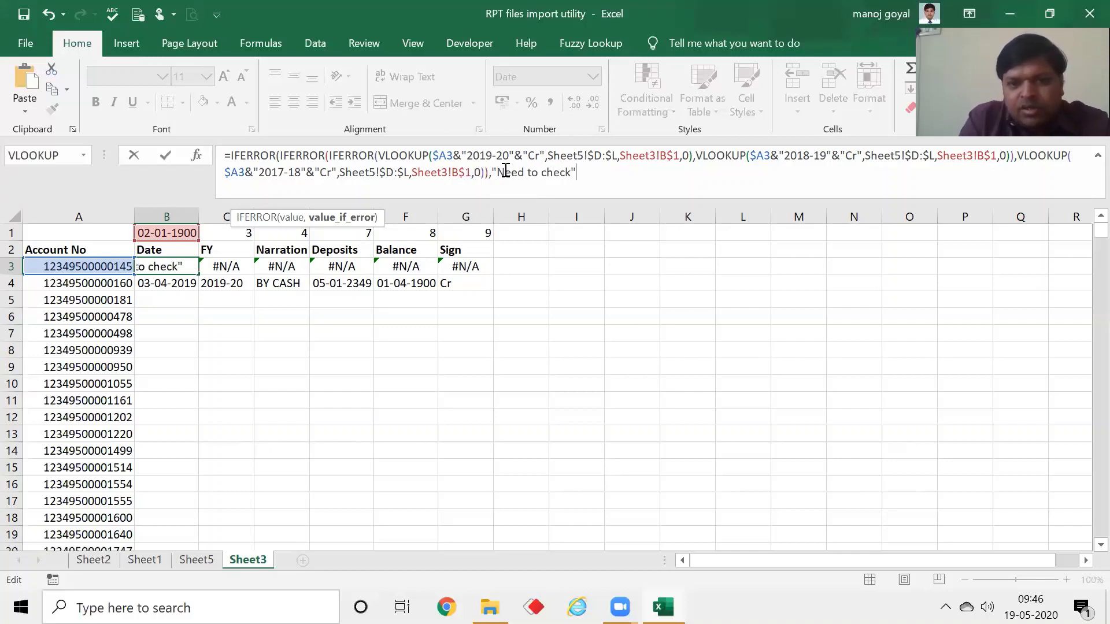
pyautogui.write(')')
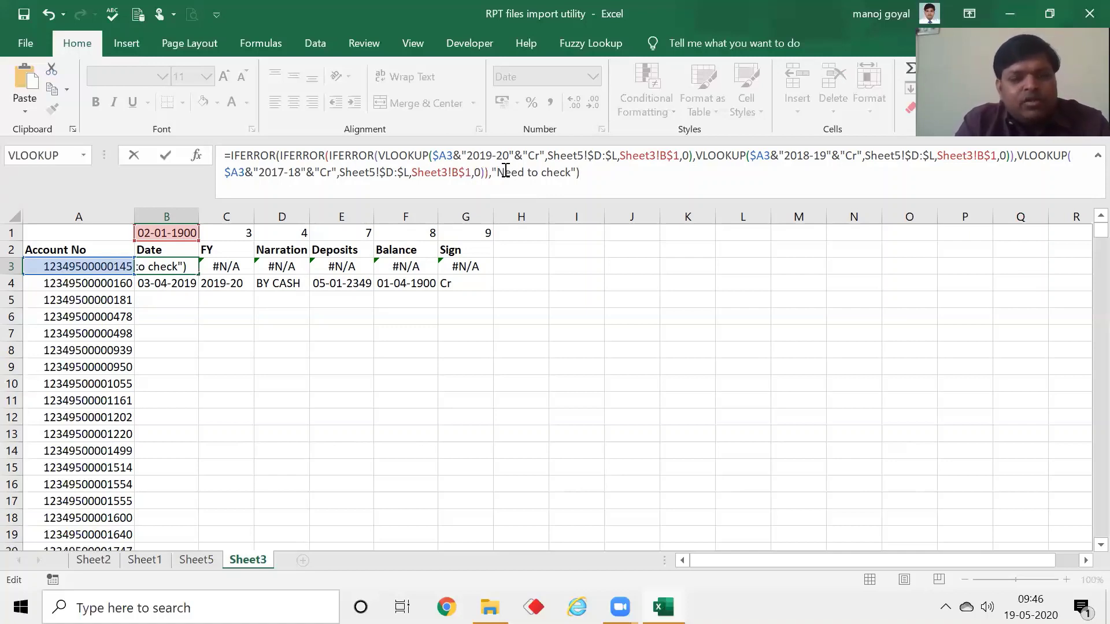
pyautogui.press('Return')
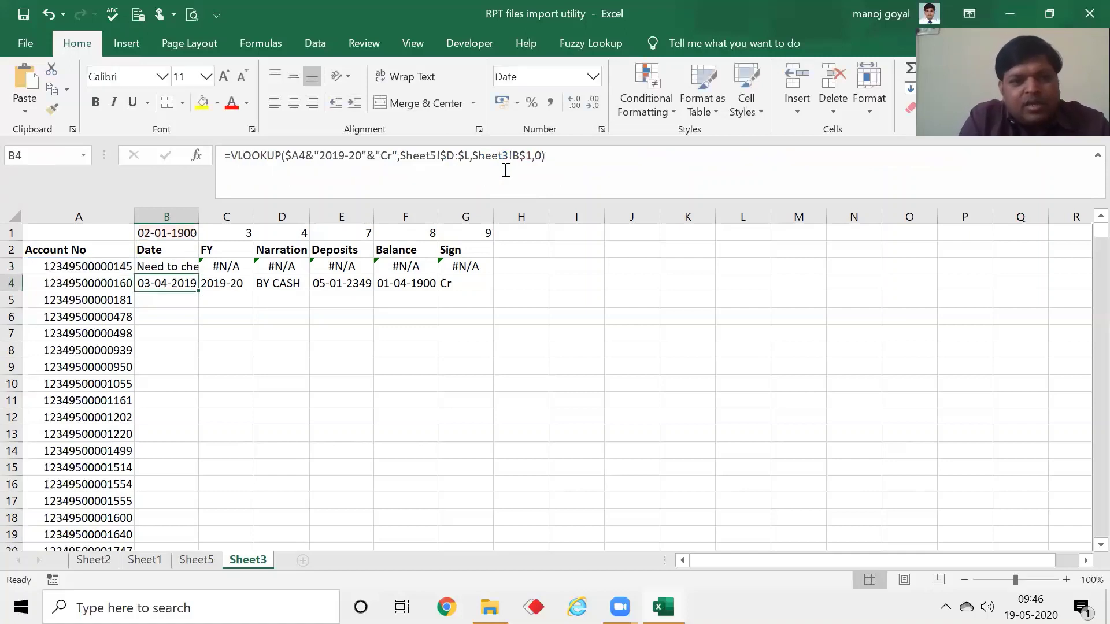
pyautogui.doubleClick(198, 217)
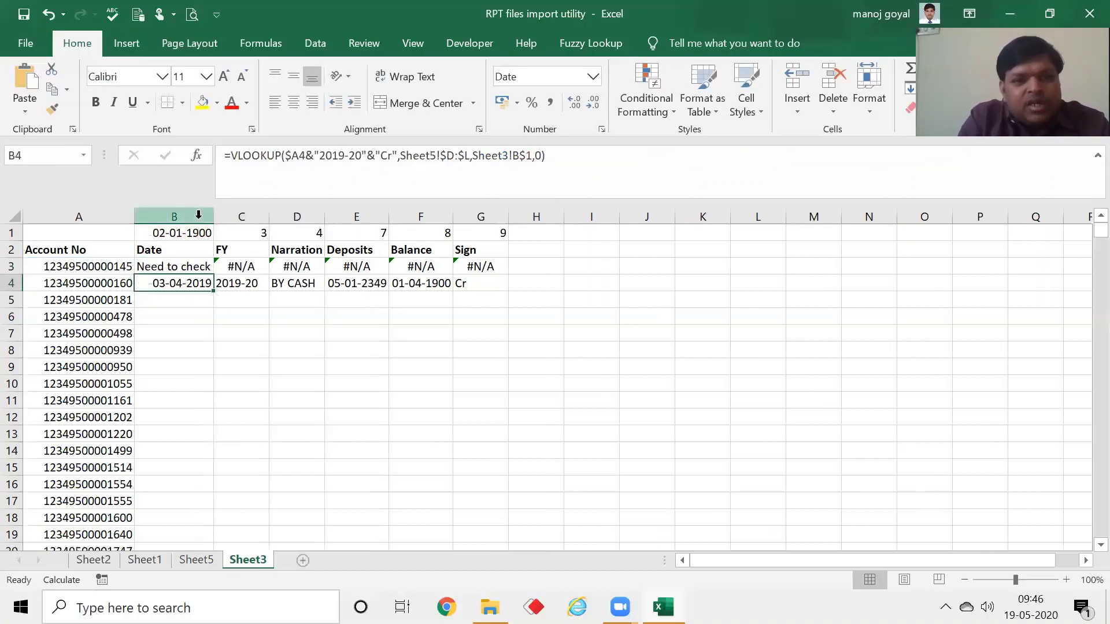
# Fill B3's nested IFERROR formula across through the Sign column and down for all account rows
pyautogui.click(188, 266)
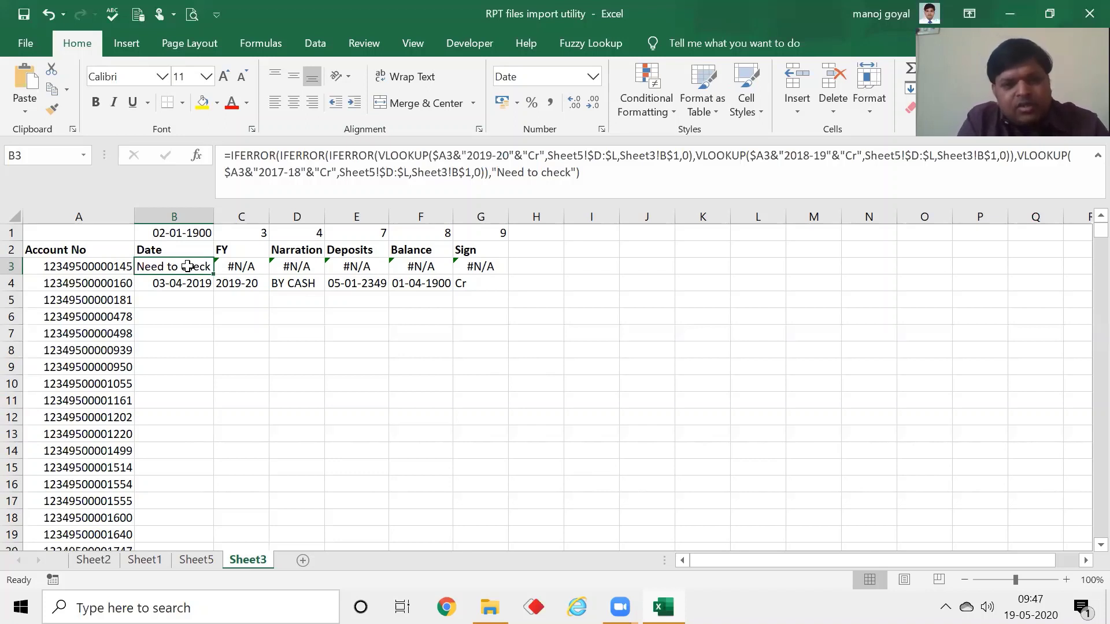
pyautogui.hotkey('shift', 'Right')
pyautogui.hotkey('shift', 'Right')
pyautogui.hotkey('shift', 'Right')
pyautogui.hotkey('shift', 'Right')
pyautogui.hotkey('shift', 'Right')
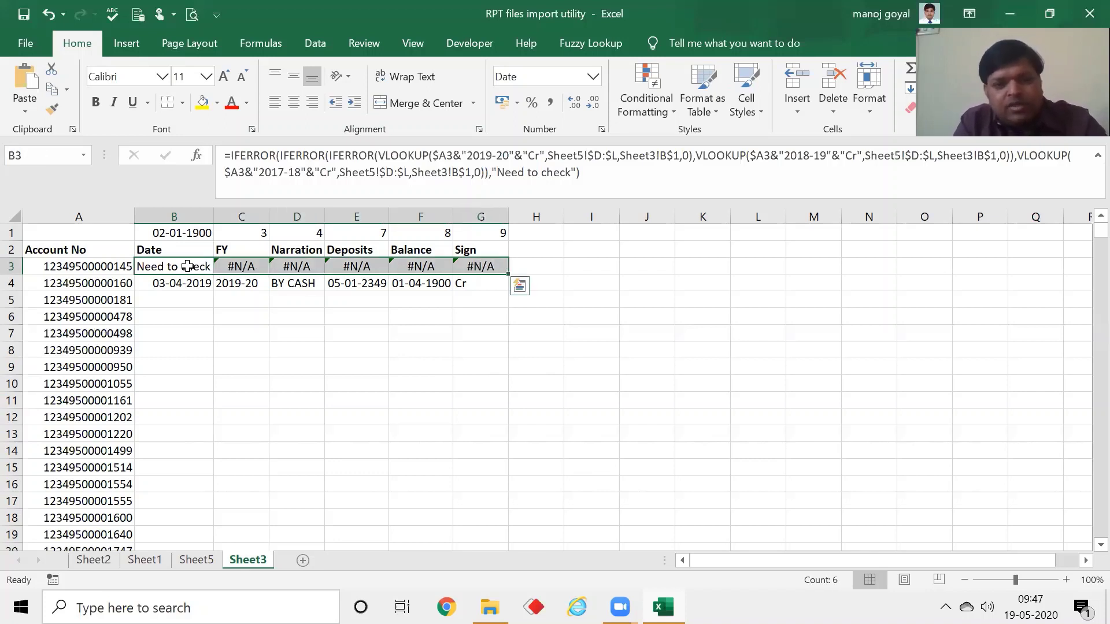
pyautogui.hotkey('ctrl', 'r')
pyautogui.hotkey('ctrl', 'q')
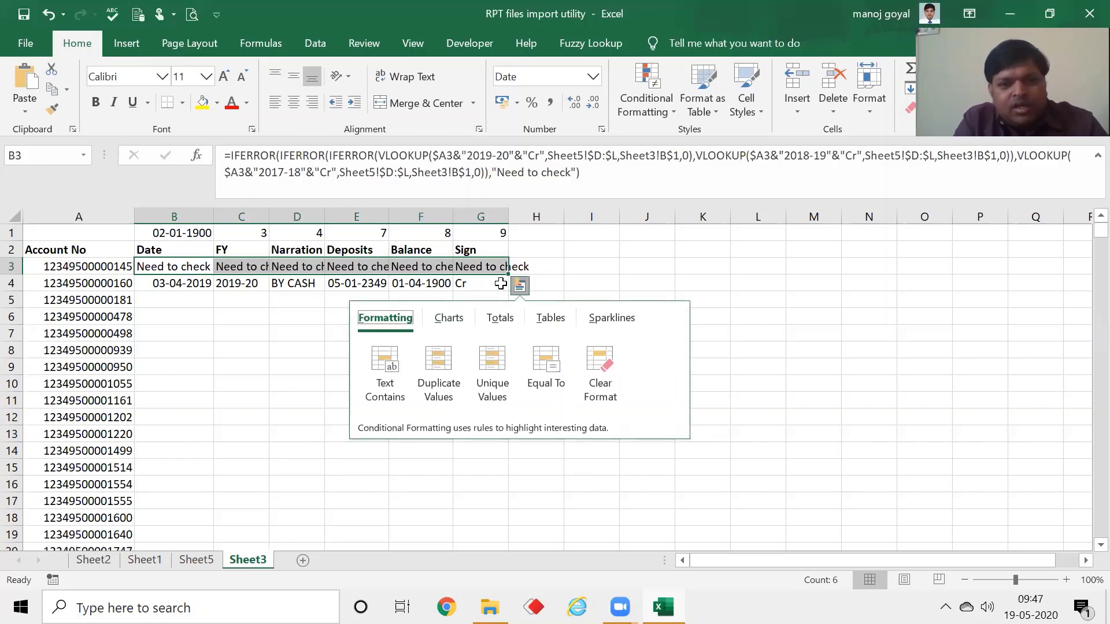
pyautogui.moveTo(509, 275); pyautogui.dragTo(510, 288)
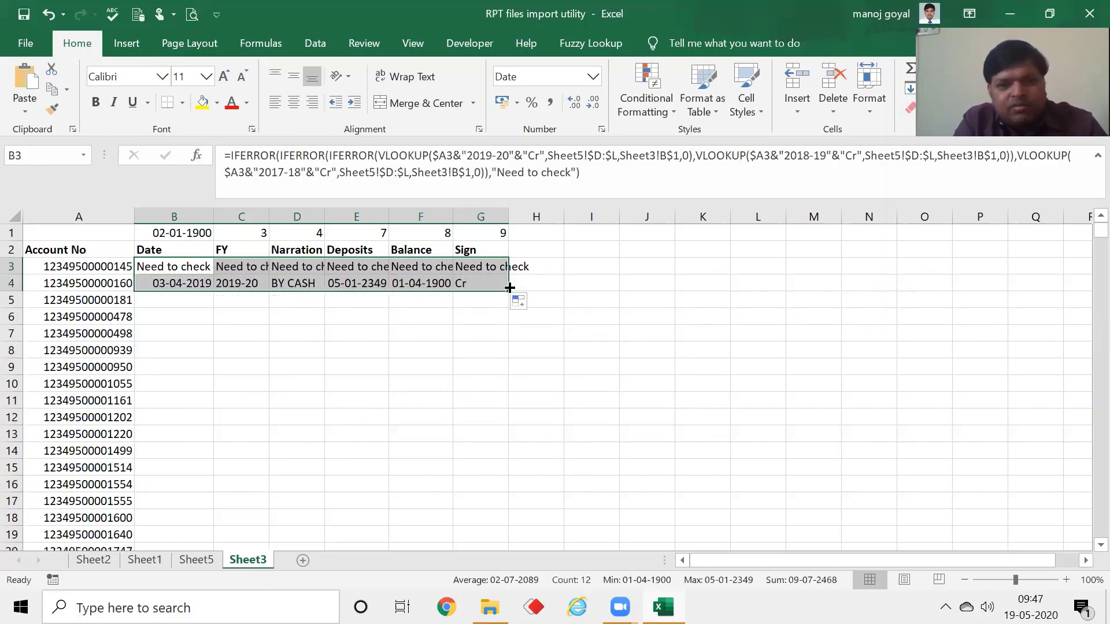
pyautogui.doubleClick(509, 288)
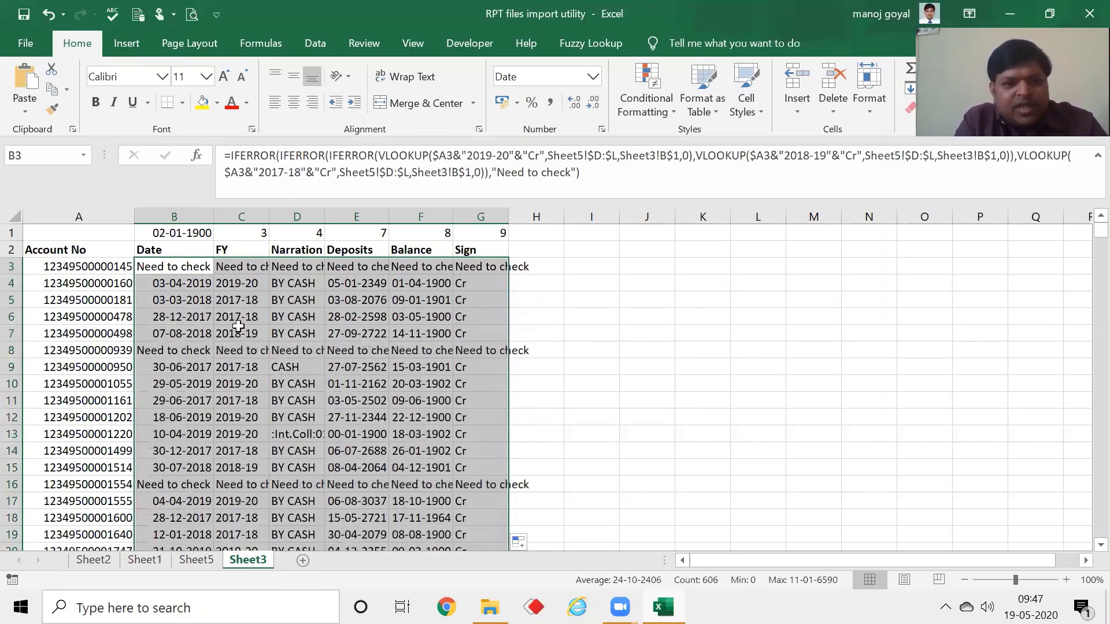
# Look through the filled Date column results down the account rows and return to the top of the sheet
pyautogui.click(182, 321)
pyautogui.press('Down')
pyautogui.press('Down')
pyautogui.press('Down')
pyautogui.press('Down')
pyautogui.press('Down')
pyautogui.press('Down')
pyautogui.press('Down')
pyautogui.press('Down')
pyautogui.press('Down')
pyautogui.press('Down')
pyautogui.press('Down')
pyautogui.press('Down')
pyautogui.press('Down')
pyautogui.press('Down')
pyautogui.press('Down')
pyautogui.press('Down')
pyautogui.press('Down')
pyautogui.press('Down')
pyautogui.press('Down')
pyautogui.press('Down')
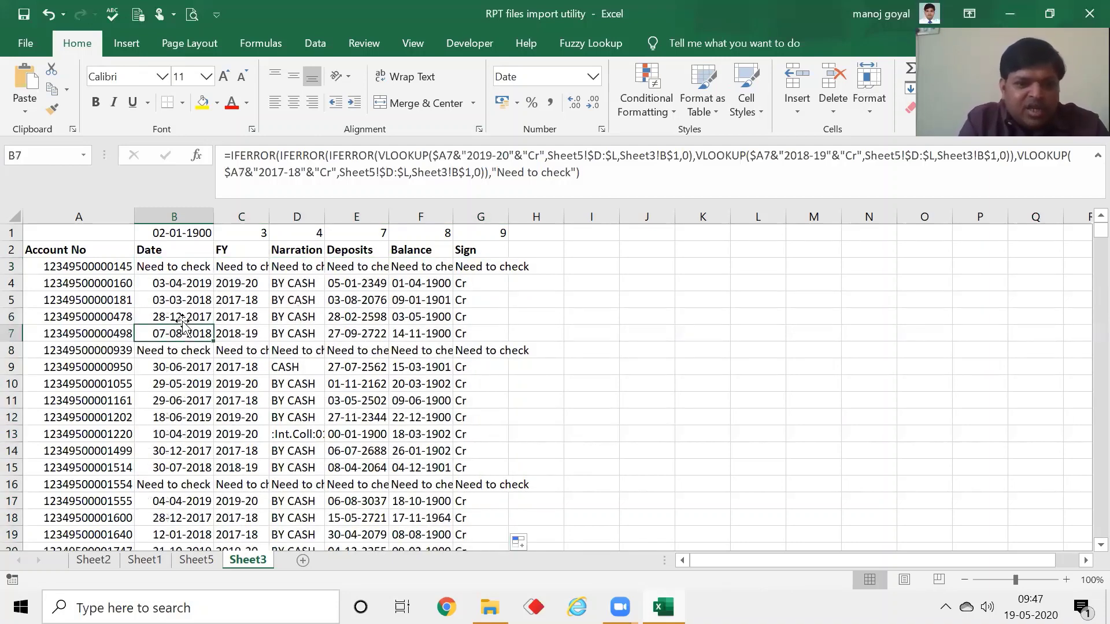
pyautogui.press('Down')
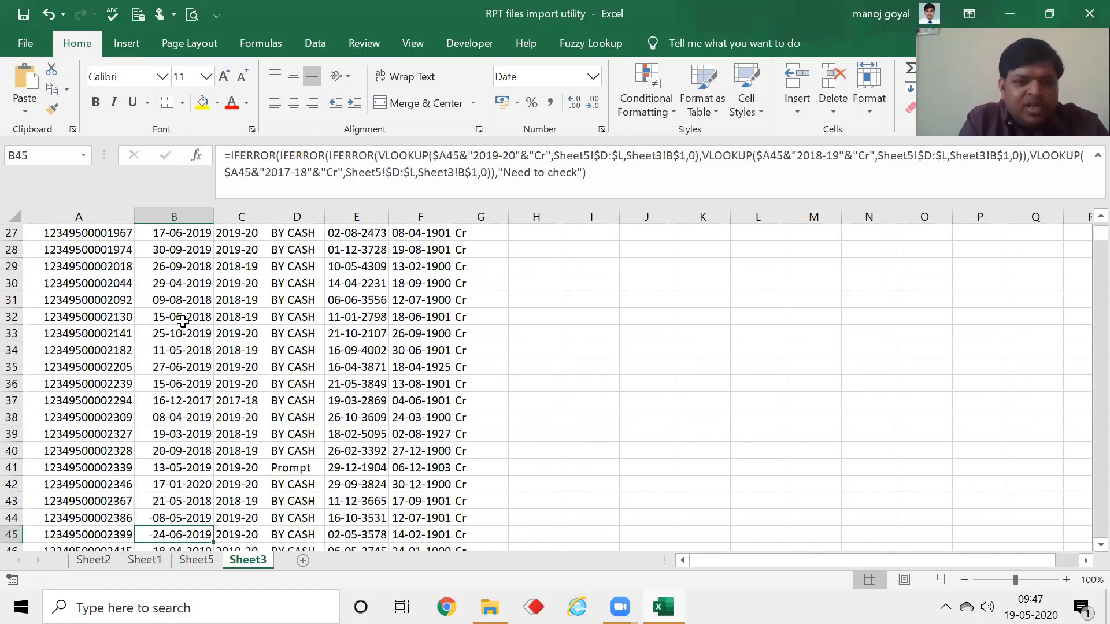
pyautogui.hotkey('ctrl', 'Up')
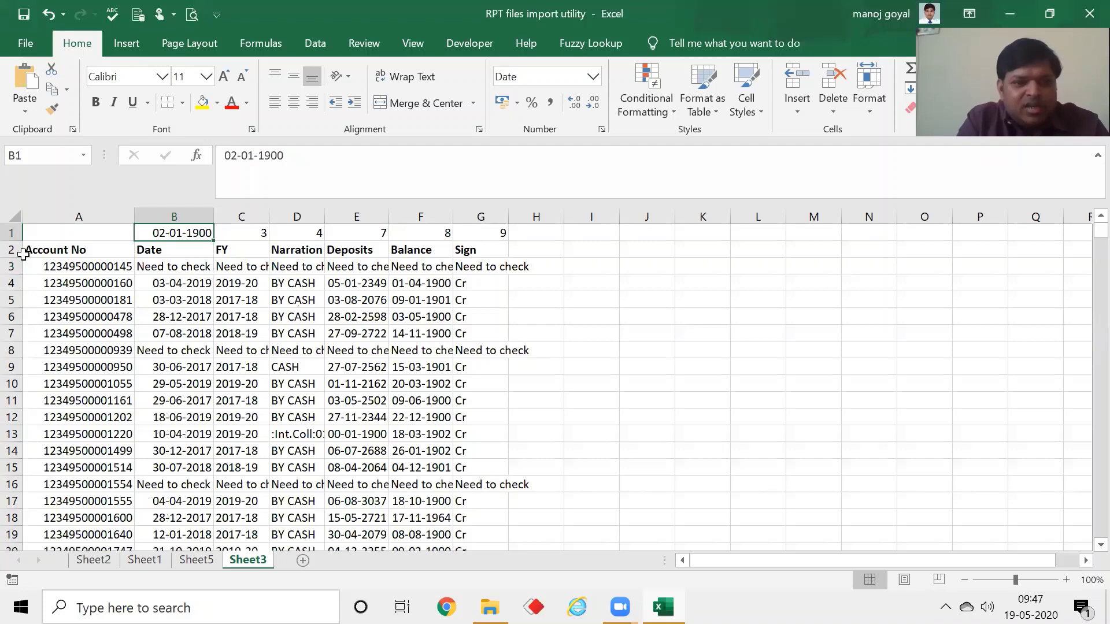
# Add AutoFilter to the header row A2:G2, from Account No through Sign
pyautogui.click(52, 247)
pyautogui.hotkey('shift', 'Right')
pyautogui.hotkey('shift', 'Right')
pyautogui.hotkey('shift', 'Right')
pyautogui.hotkey('shift', 'Right')
pyautogui.hotkey('shift', 'Right')
pyautogui.hotkey('shift', 'Right')
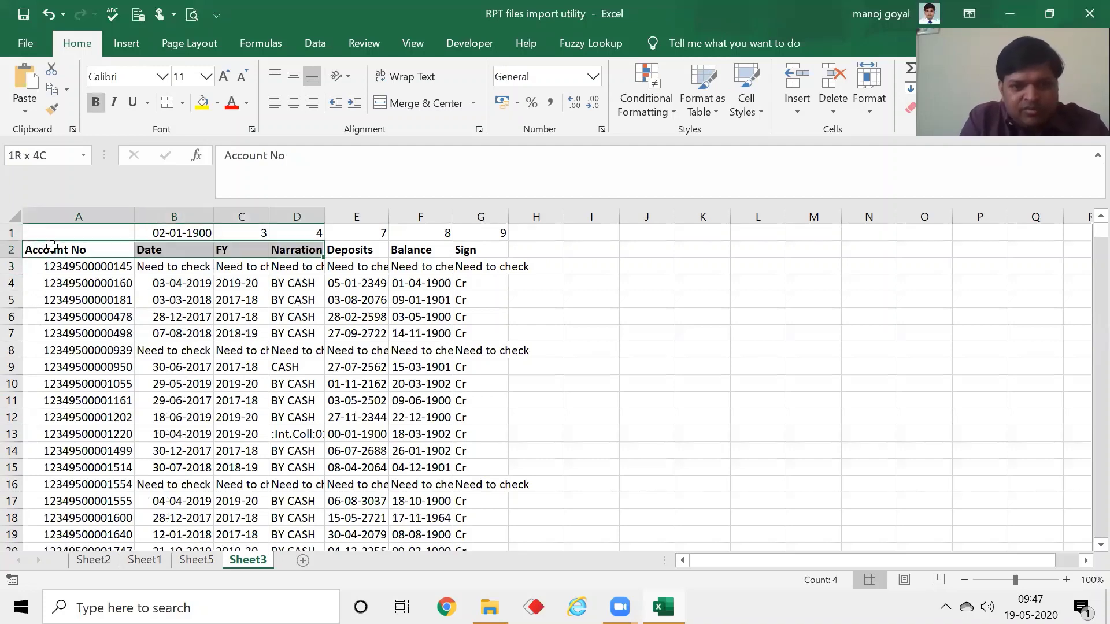
pyautogui.hotkey('alt', 'd')
pyautogui.press('f')
pyautogui.press('f')
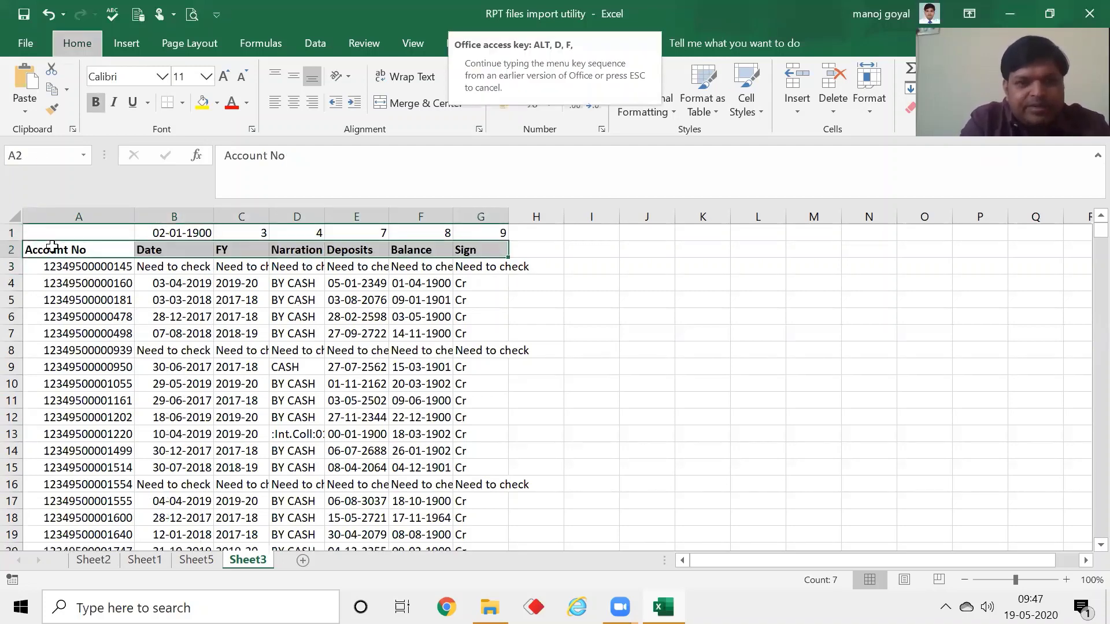
pyautogui.click(231, 272)
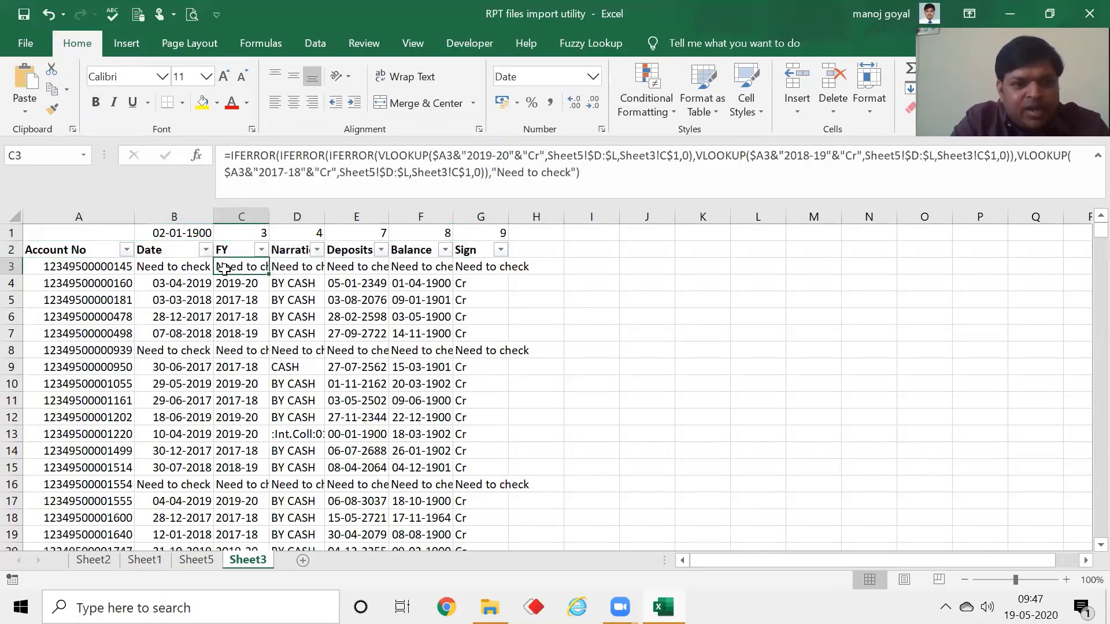
pyautogui.click(205, 250)
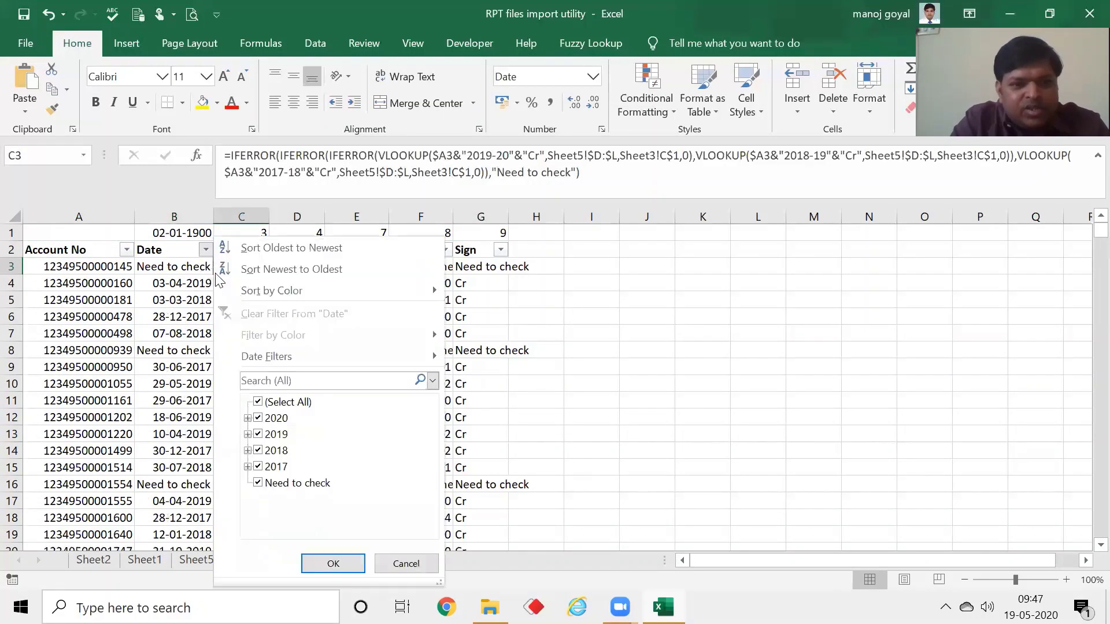
pyautogui.click(260, 403)
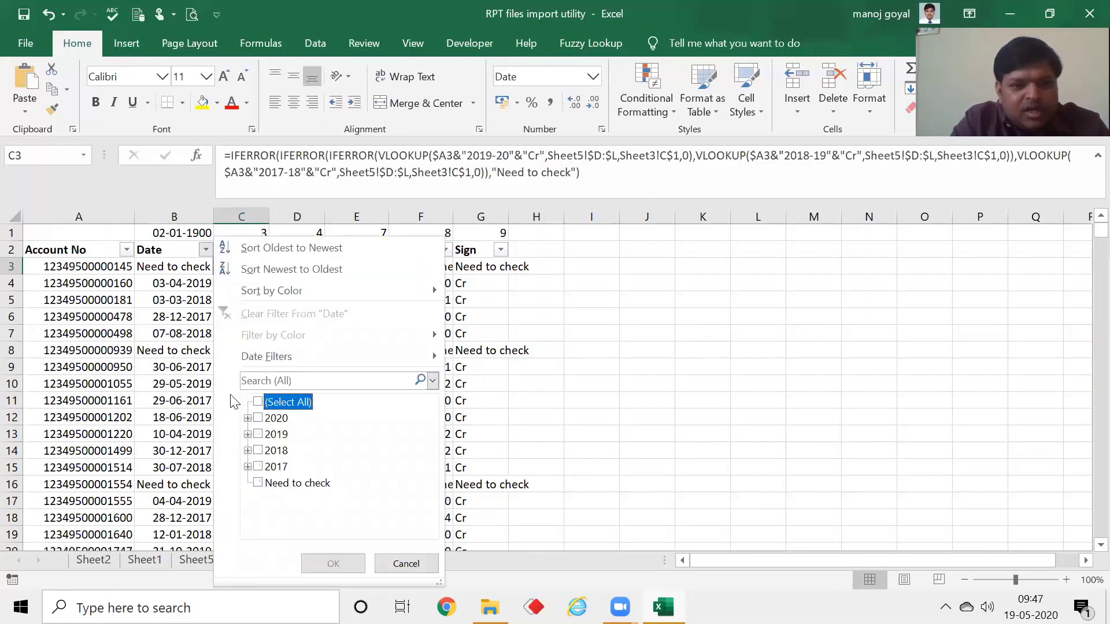
pyautogui.click(156, 359)
# Filter the FY column so only the 2019-20 rows are shown
pyautogui.click(263, 250)
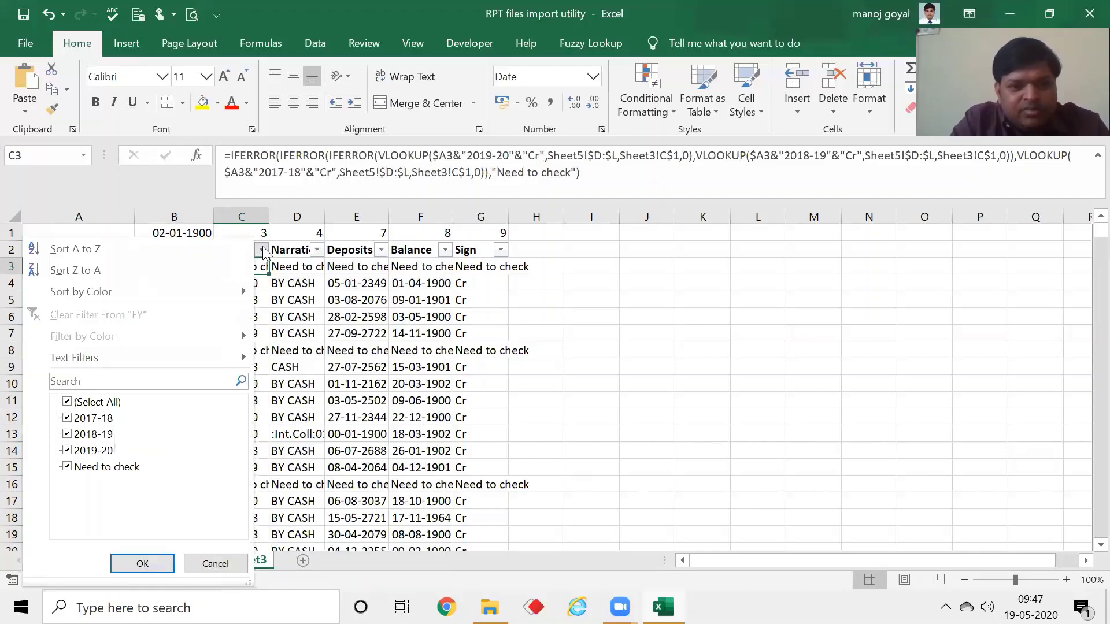
pyautogui.click(65, 403)
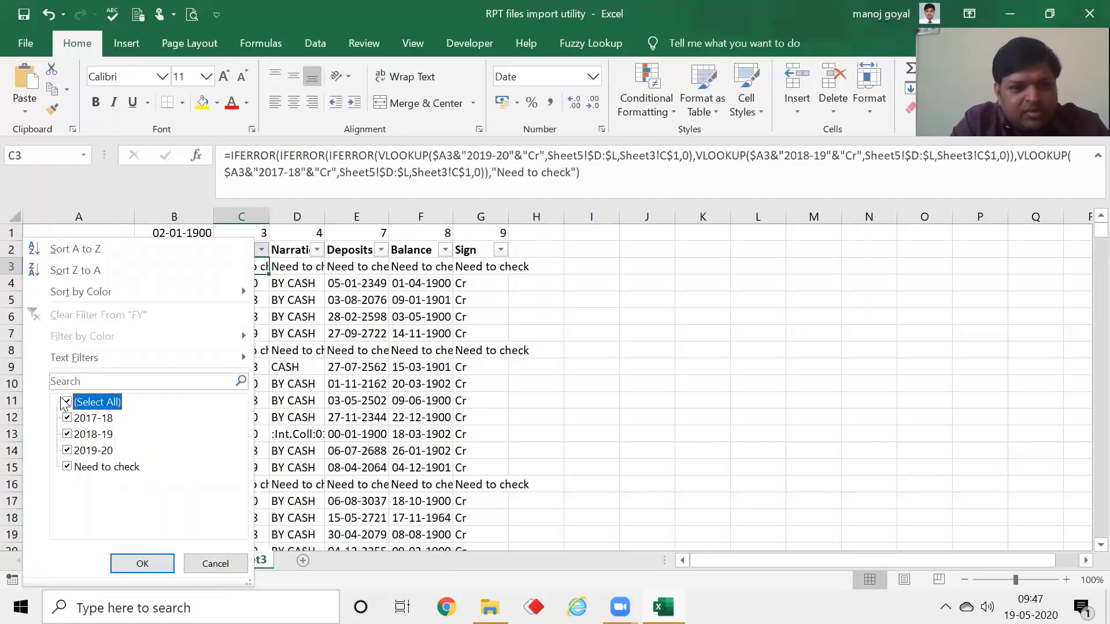
pyautogui.click(69, 456)
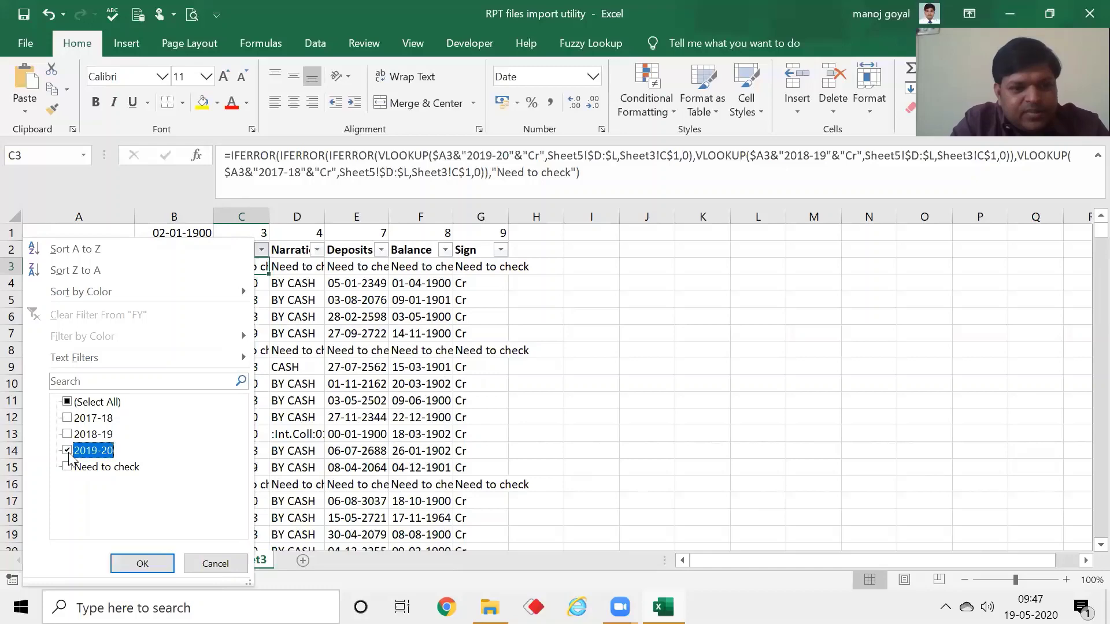
pyautogui.click(144, 564)
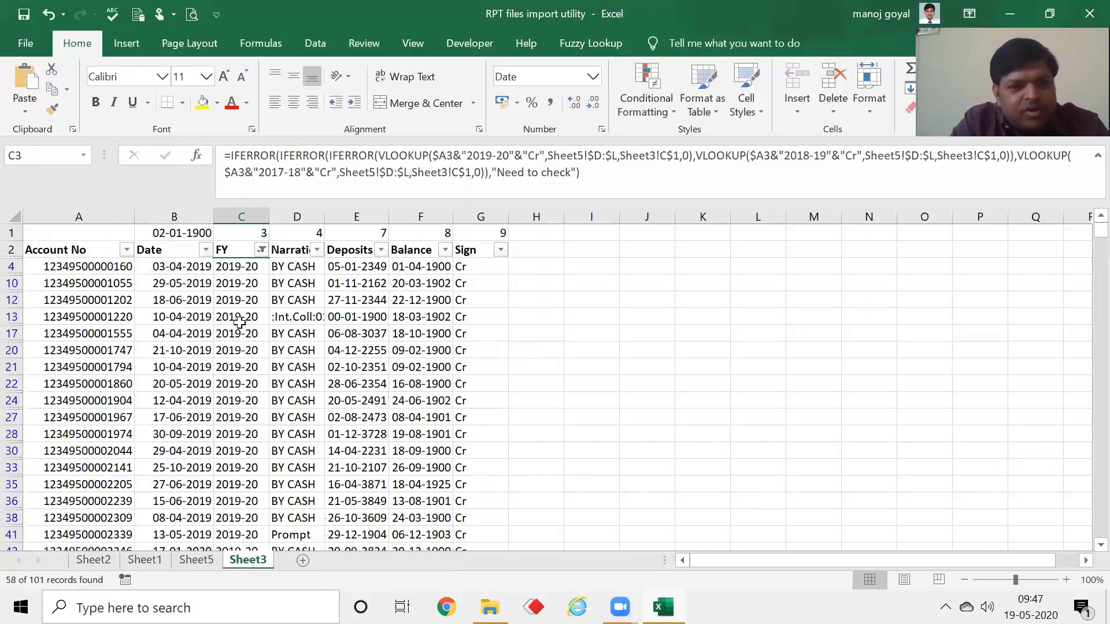
# Look across the Date, FY, Narration and Deposits results in the first filtered 2019-20 rows
pyautogui.click(198, 286)
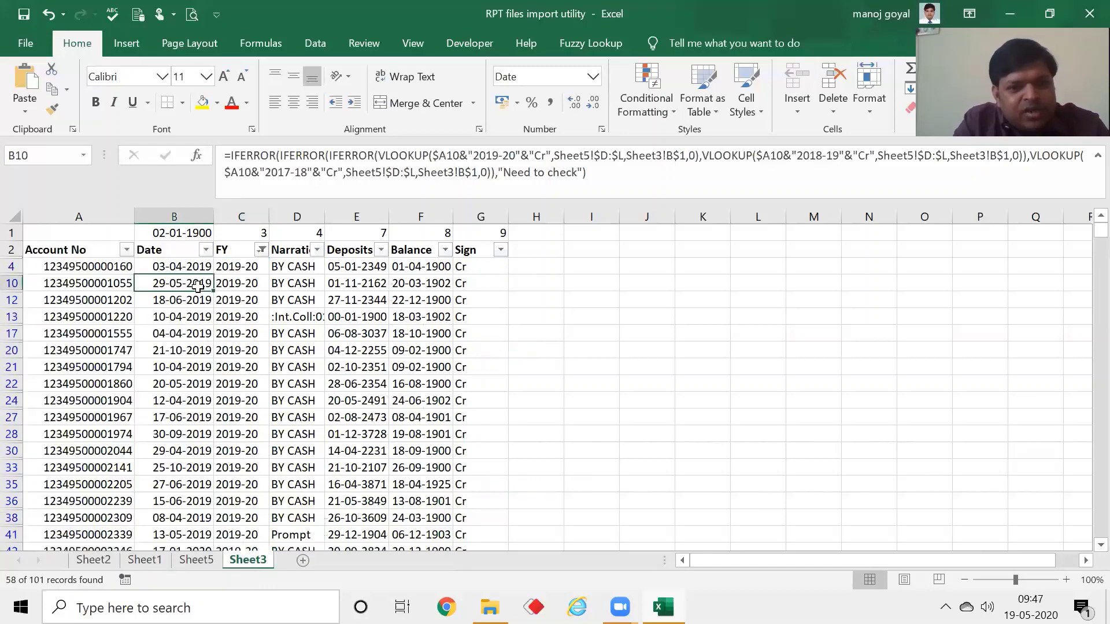
pyautogui.press('Right')
pyautogui.press('Right')
pyautogui.press('Right')
pyautogui.press('Up')
pyautogui.press('Up')
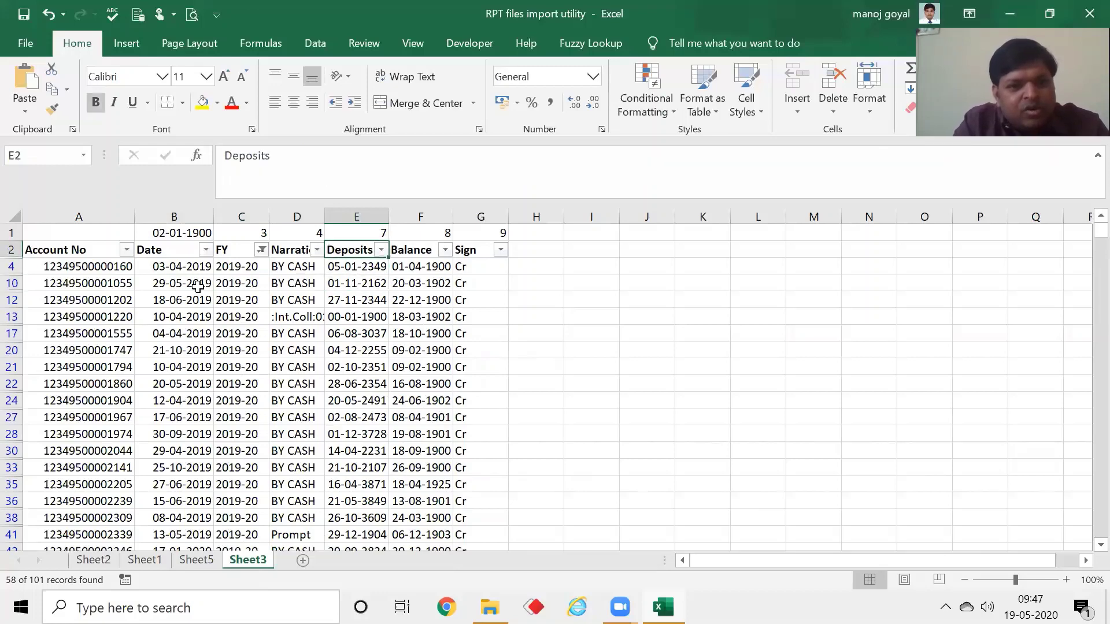
pyautogui.press('Left')
pyautogui.press('Left')
pyautogui.press('Left')
pyautogui.press('Down')
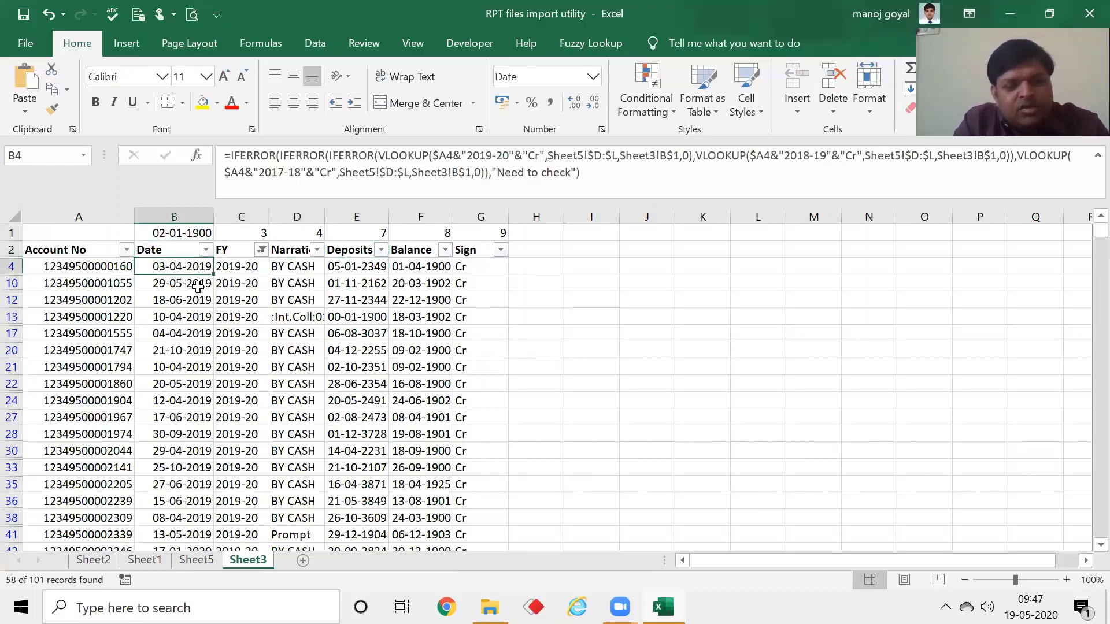
pyautogui.press('Right')
pyautogui.press('Right')
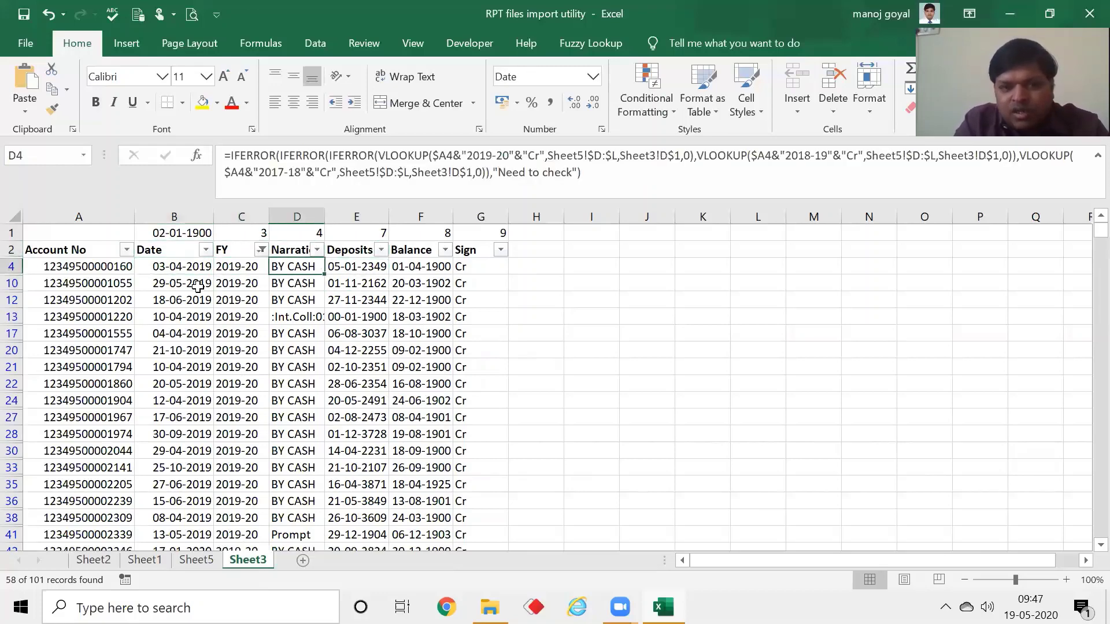
pyautogui.press('Up')
pyautogui.press('Down')
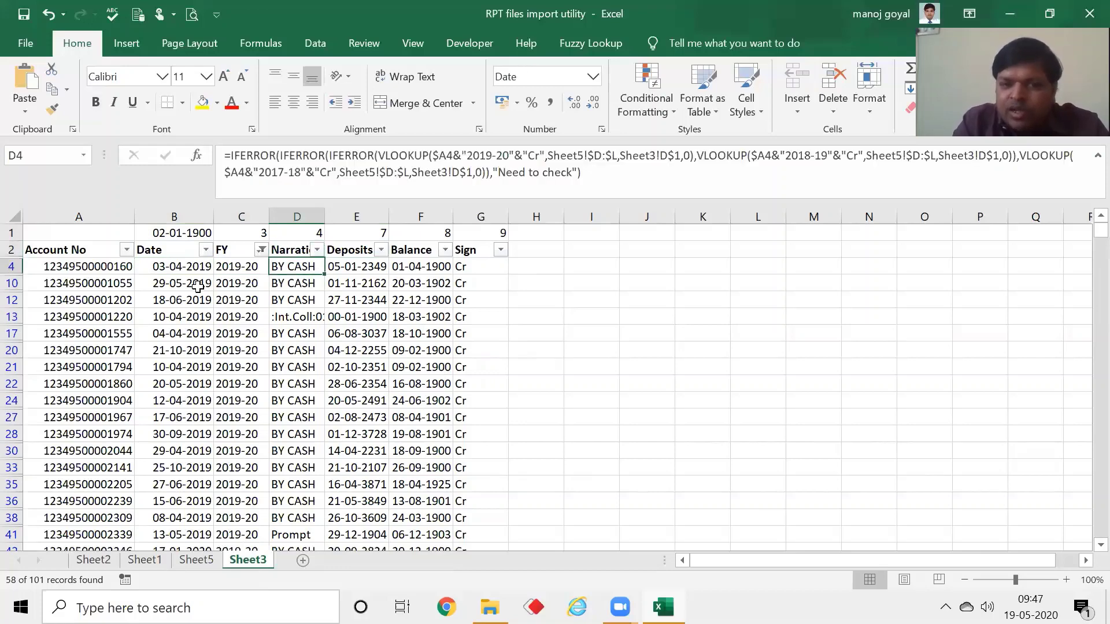
pyautogui.press('Right')
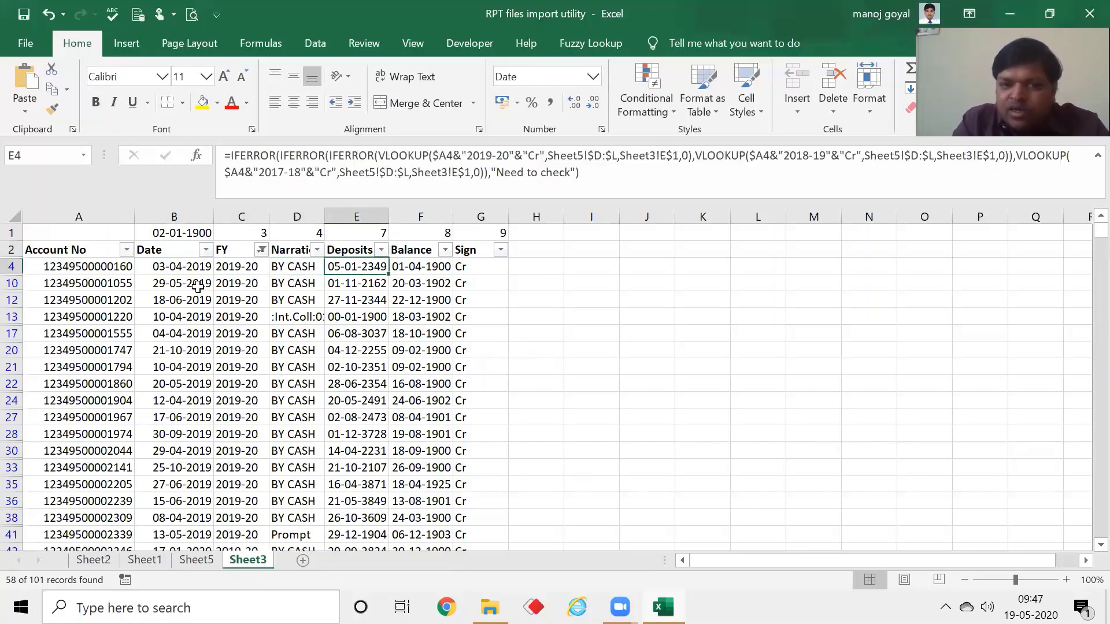
# Show all FY values again and format the Deposits and Balance columns E:F in comma style with no decimal places
pyautogui.click(262, 249)
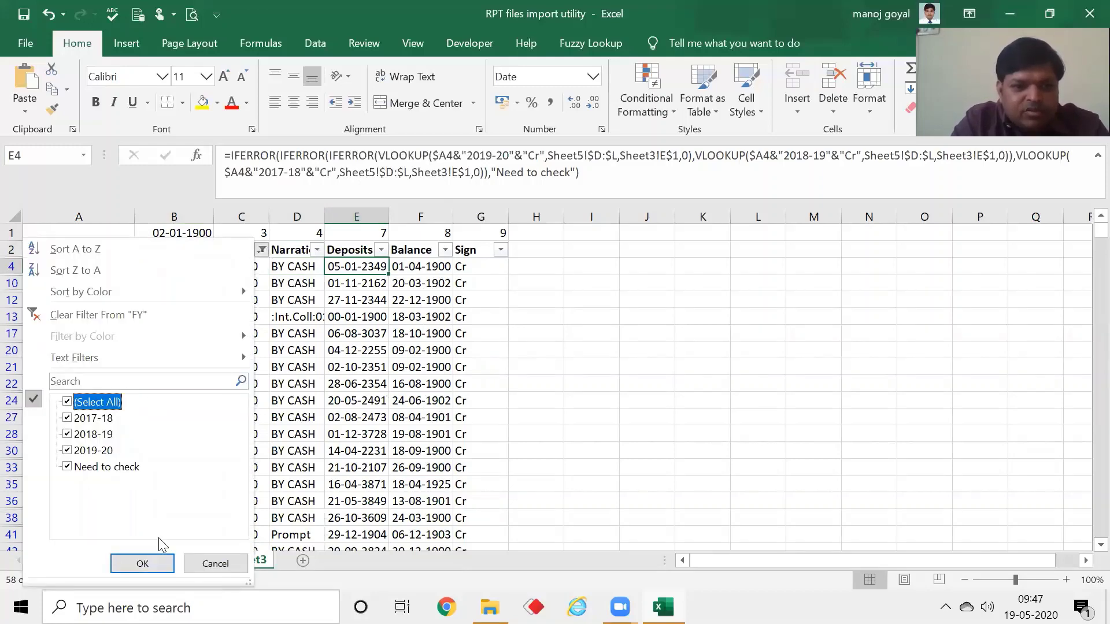
pyautogui.click(143, 563)
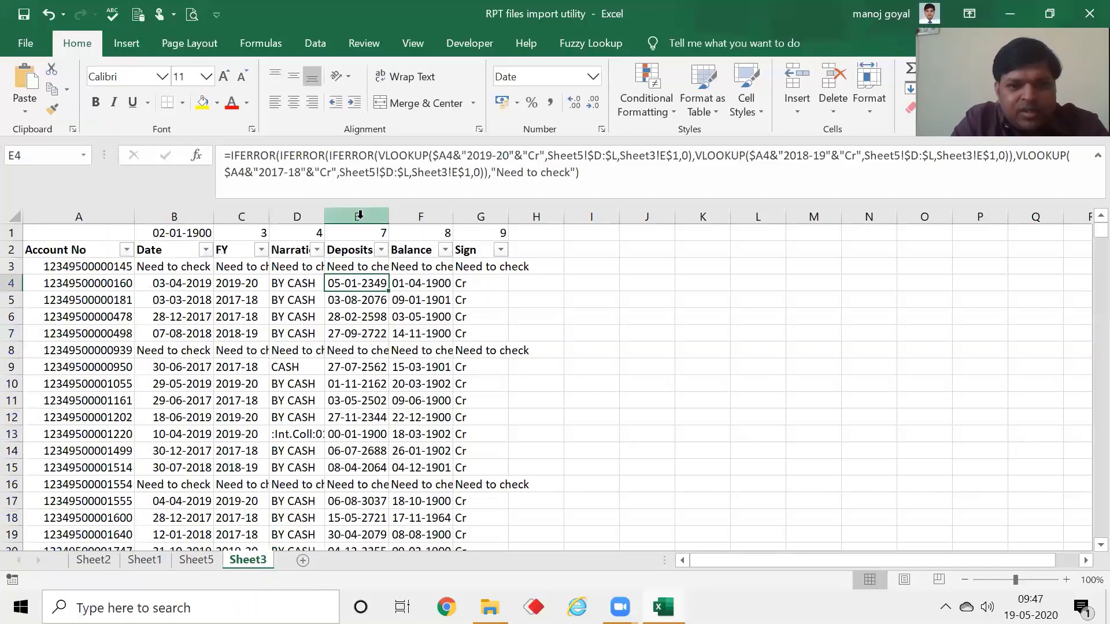
pyautogui.moveTo(356, 217); pyautogui.dragTo(421, 217)
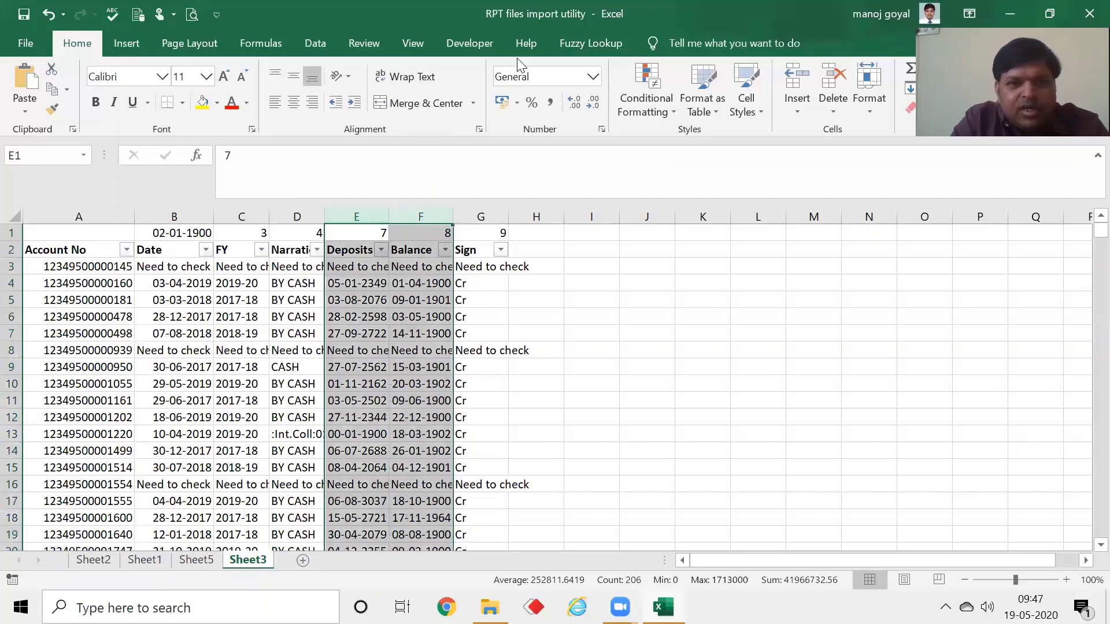
pyautogui.click(593, 77)
pyautogui.click(595, 76)
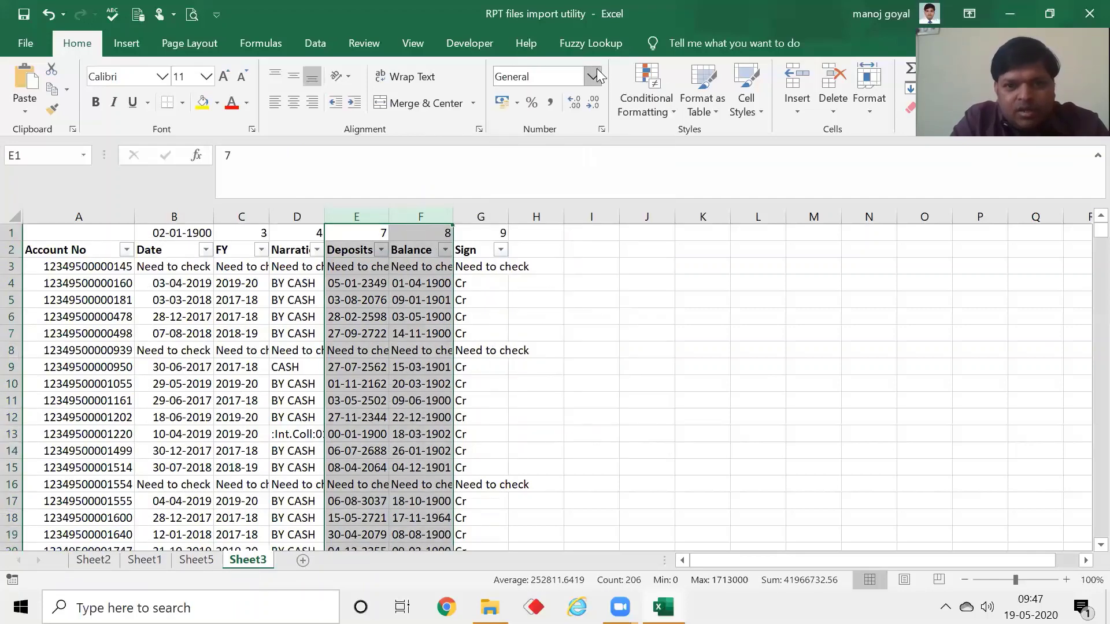
pyautogui.click(551, 104)
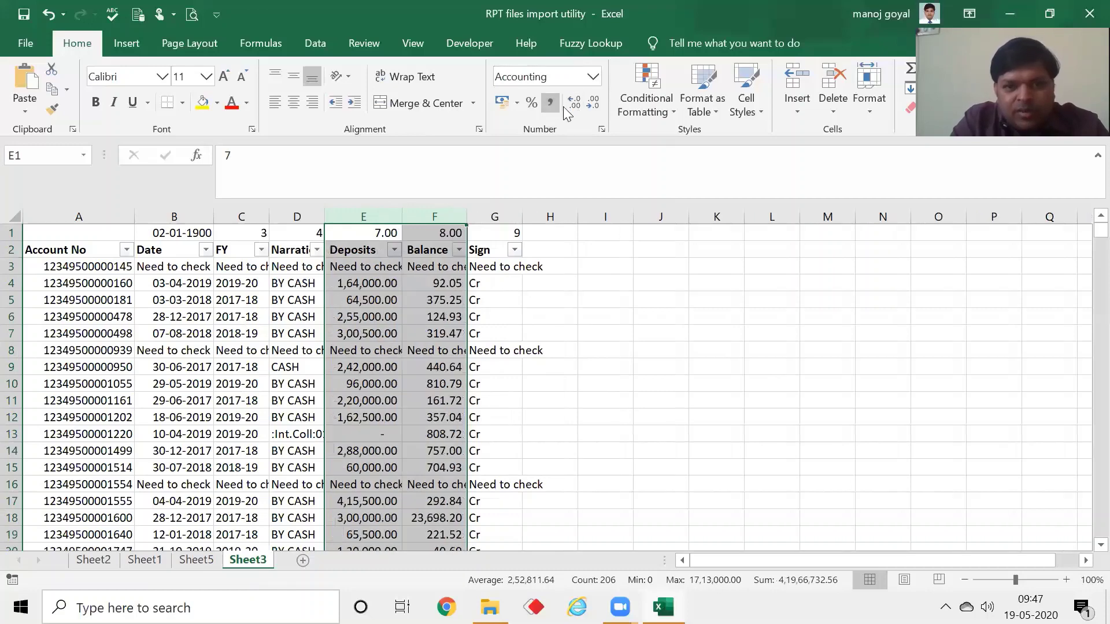
pyautogui.click(593, 103)
pyautogui.click(593, 103)
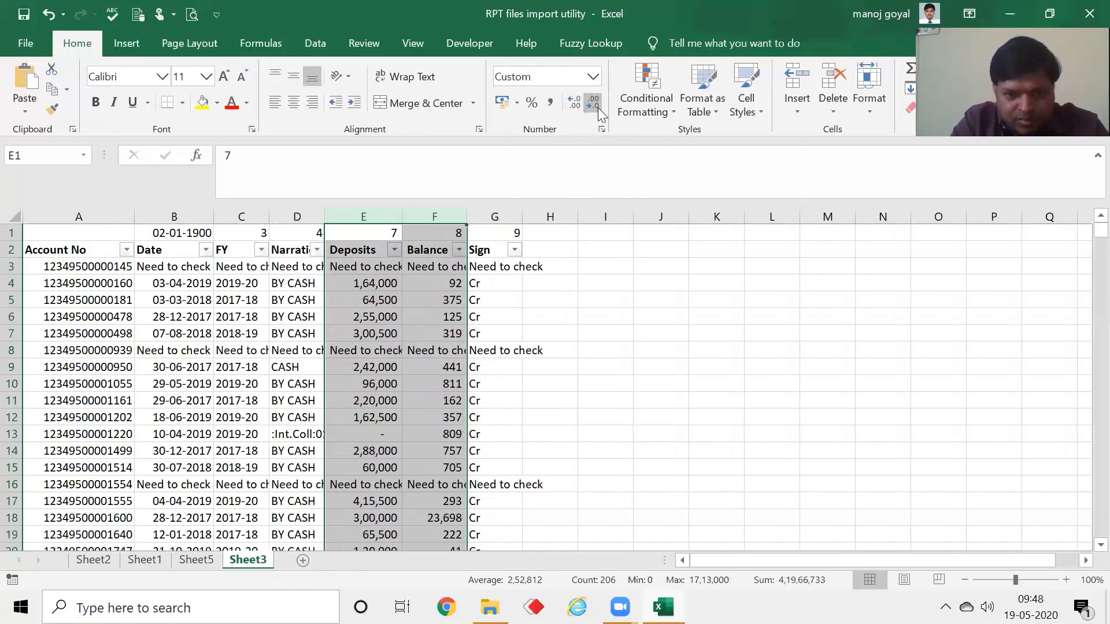
# Check row 4's Deposits, Balance and Sign cells, and limit the FY column filter to 2019-20
pyautogui.click(425, 286)
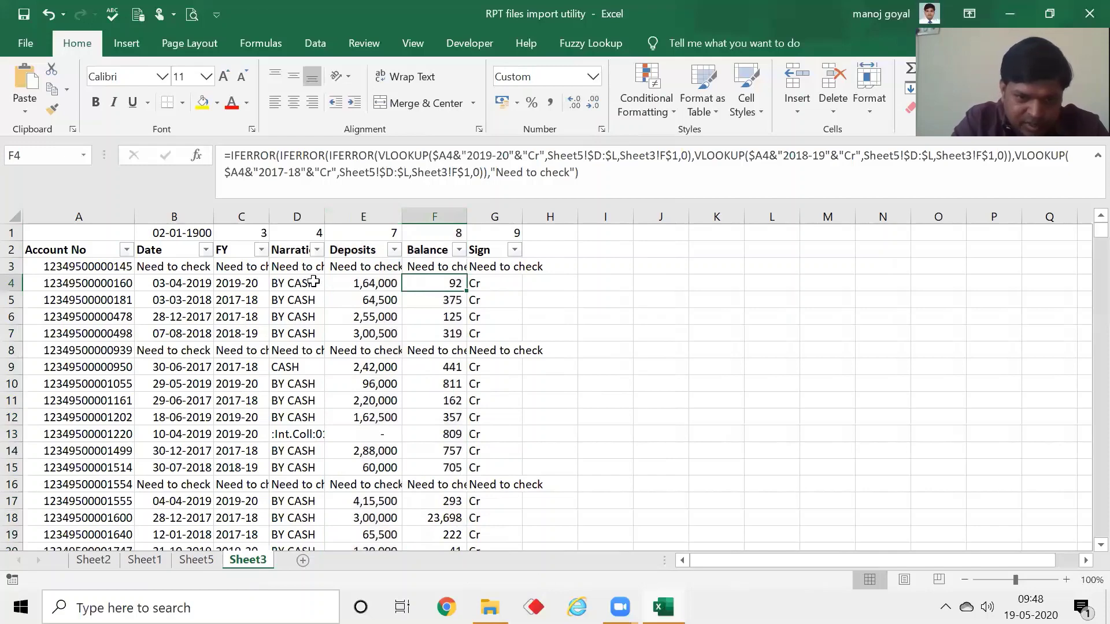
pyautogui.click(383, 282)
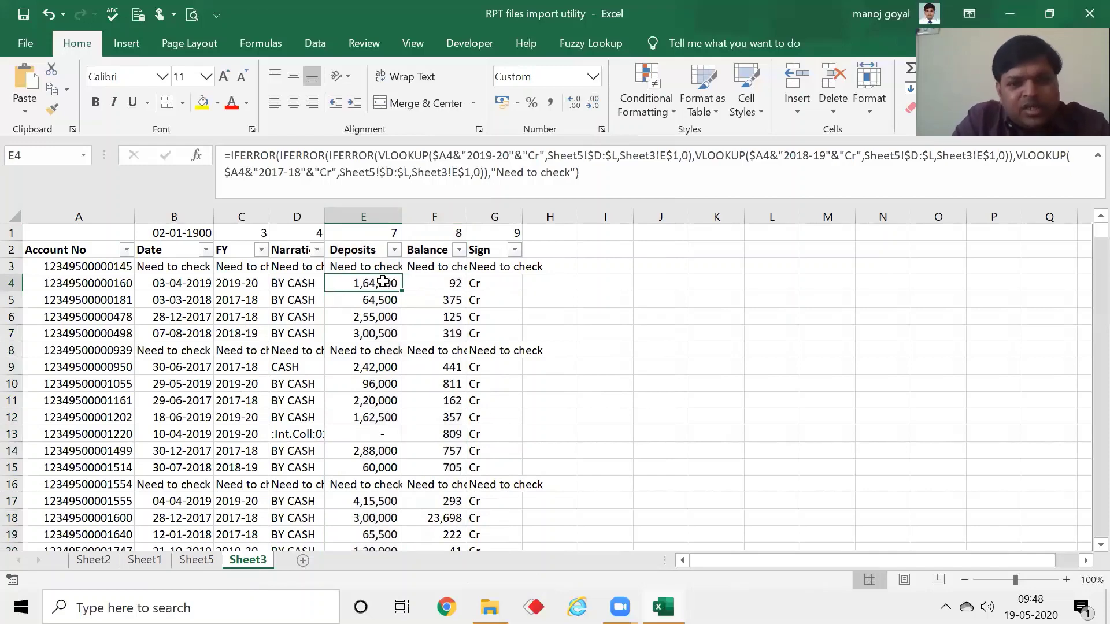
pyautogui.click(444, 286)
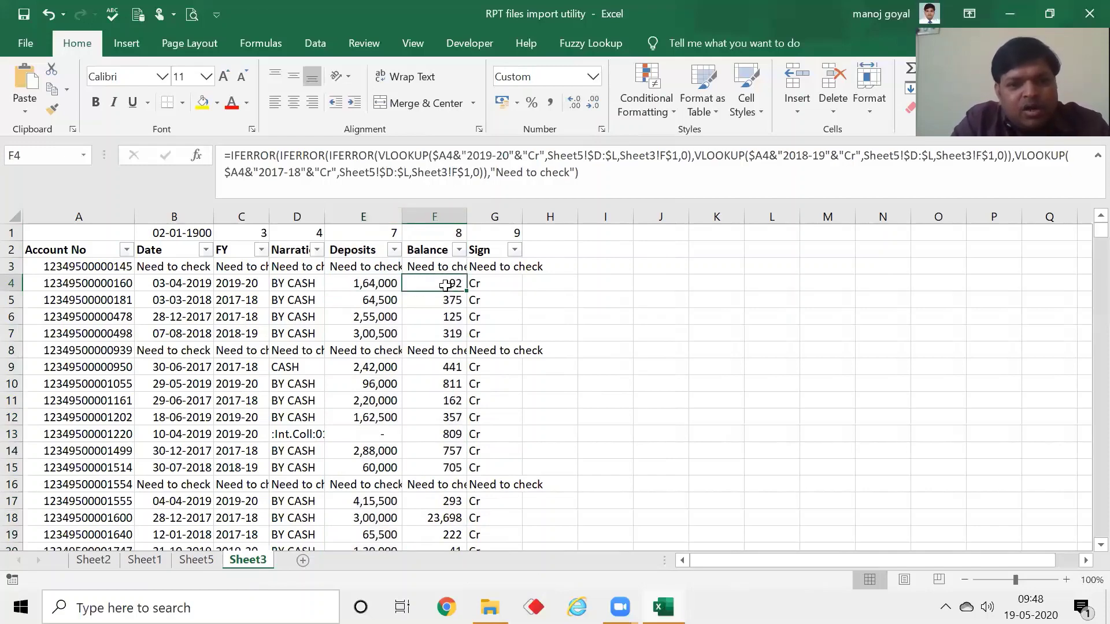
pyautogui.click(482, 286)
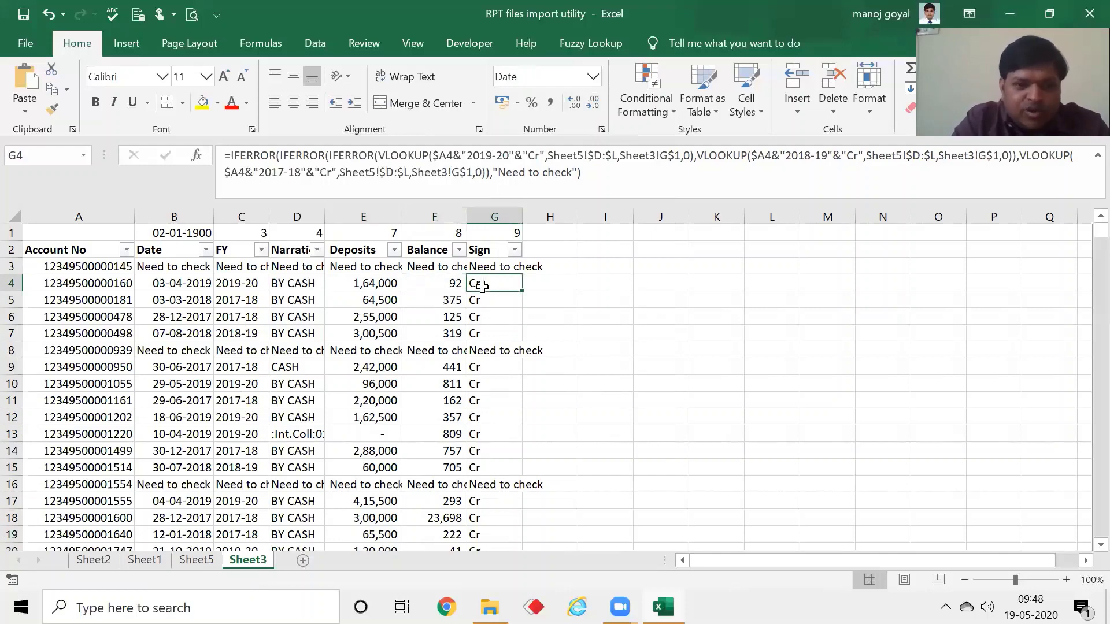
pyautogui.click(261, 250)
pyautogui.click(67, 403)
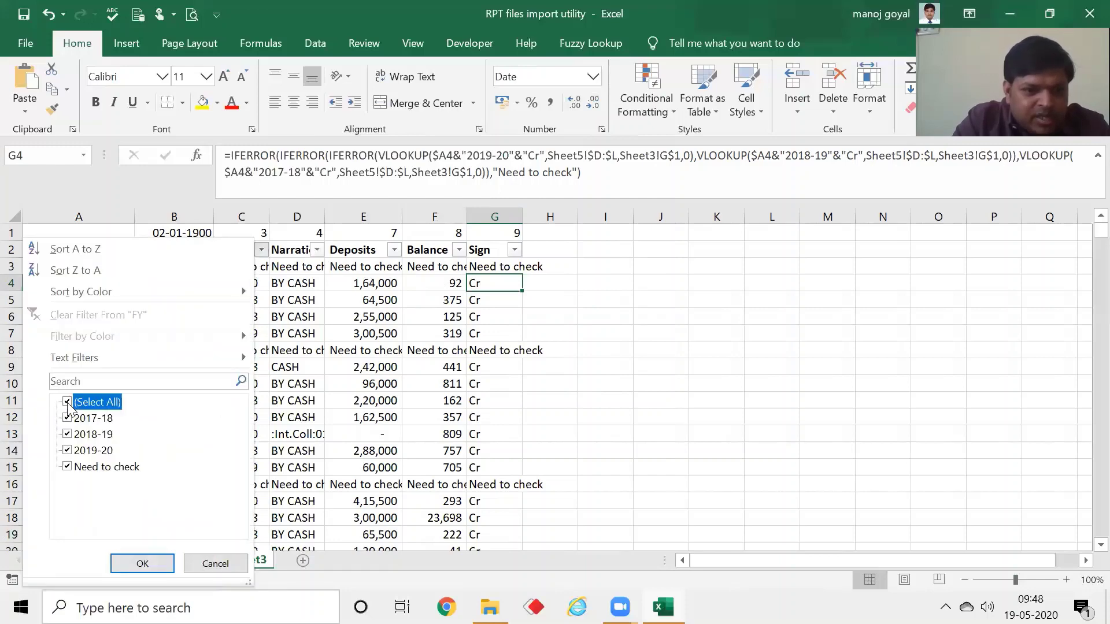
pyautogui.click(68, 451)
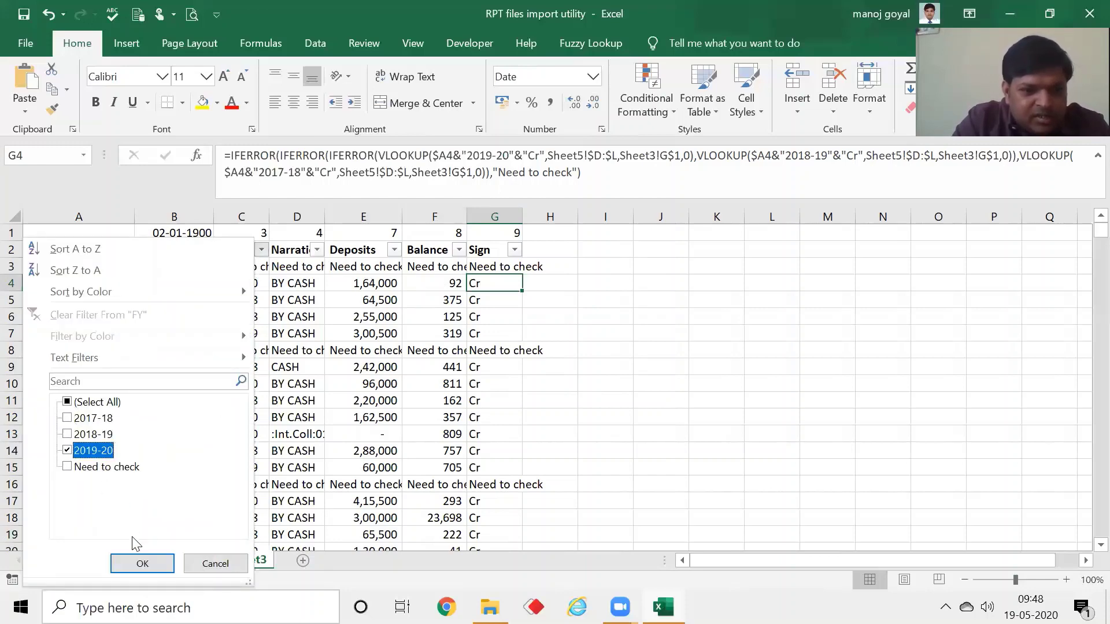
pyautogui.click(143, 565)
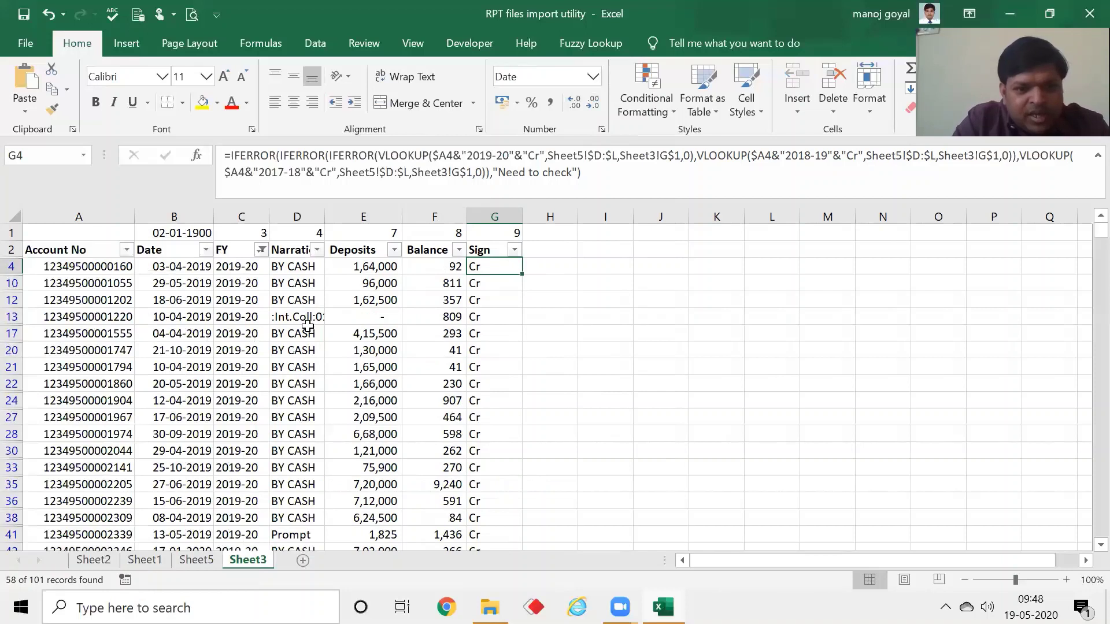
# Look down the Narration column through the filtered 2019-20 rows and return to D1
pyautogui.click(300, 285)
pyautogui.press('Down')
pyautogui.press('Down')
pyautogui.press('Down')
pyautogui.press('Down')
pyautogui.press('Down')
pyautogui.press('Down')
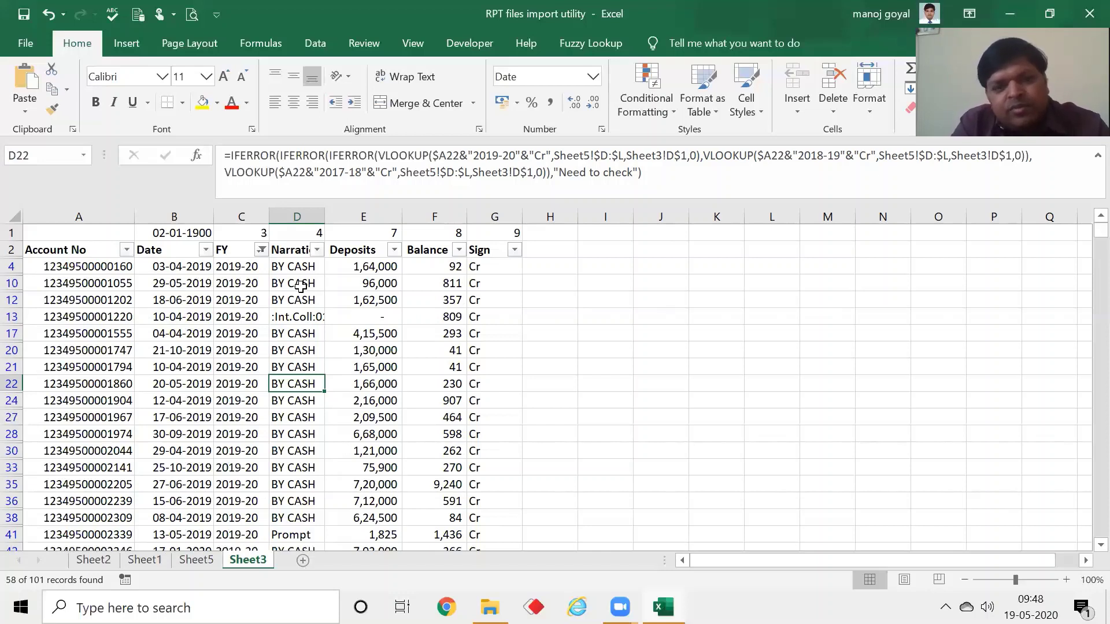
pyautogui.press('Up')
pyautogui.press('Up')
pyautogui.press('Up')
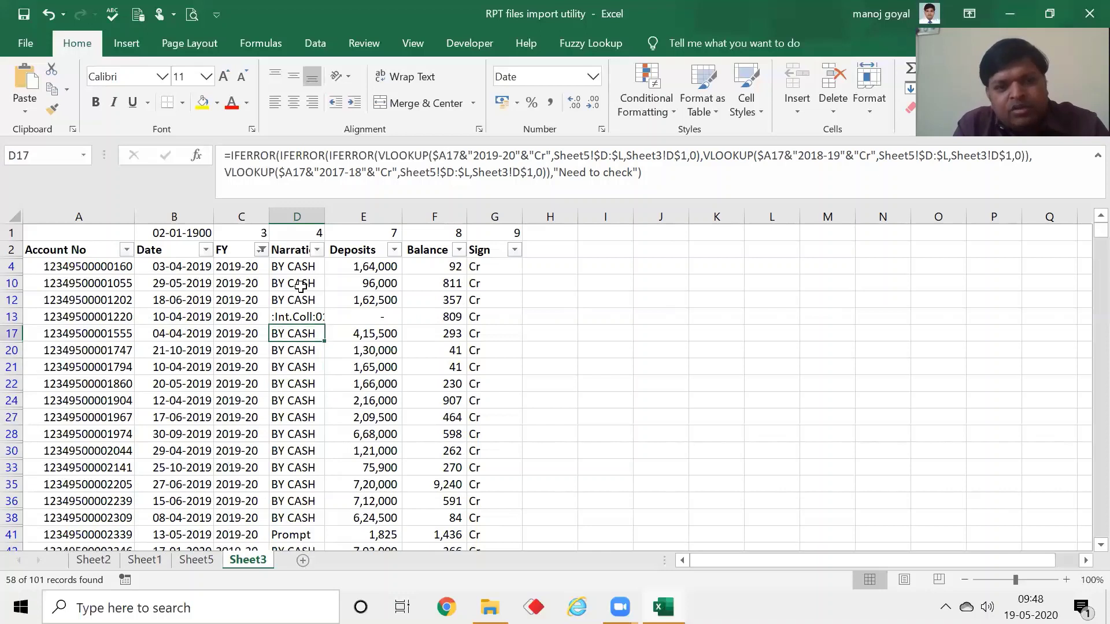
pyautogui.press('Down')
pyautogui.press('Down')
pyautogui.press('Down')
pyautogui.press('Down')
pyautogui.press('Down')
pyautogui.press('Down')
pyautogui.press('Down')
pyautogui.press('Down')
pyautogui.press('Down')
pyautogui.press('Down')
pyautogui.press('Down')
pyautogui.press('Down')
pyautogui.press('Down')
pyautogui.press('Down')
pyautogui.press('Down')
pyautogui.press('Down')
pyautogui.press('Down')
pyautogui.press('Down')
pyautogui.press('Down')
pyautogui.press('Down')
pyautogui.press('Up')
pyautogui.press('Up')
pyautogui.press('Up')
pyautogui.press('Up')
pyautogui.press('Up')
pyautogui.press('Up')
pyautogui.press('Up')
pyautogui.press('Up')
pyautogui.press('Up')
pyautogui.press('Up')
pyautogui.press('Up')
pyautogui.press('Up')
pyautogui.press('Up')
pyautogui.press('Up')
pyautogui.press('Up')
pyautogui.press('Up')
pyautogui.press('Up')
pyautogui.press('Up')
pyautogui.press('Up')
pyautogui.press('Up')
pyautogui.press('Up')
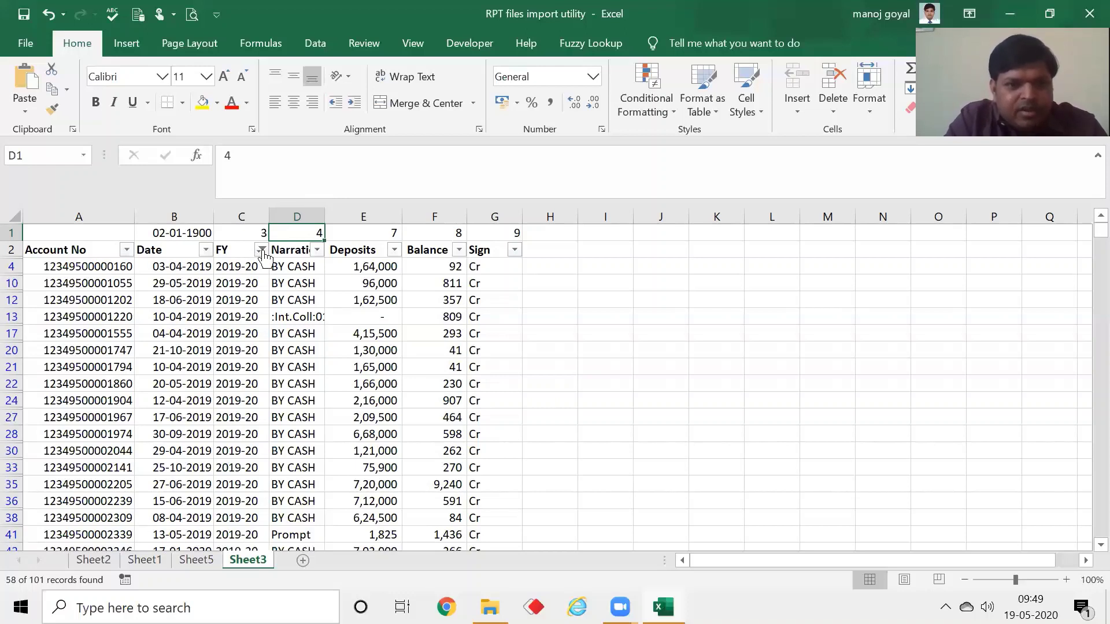
# Change the FY column filter to show only the "Need to check" rows
pyautogui.click(262, 251)
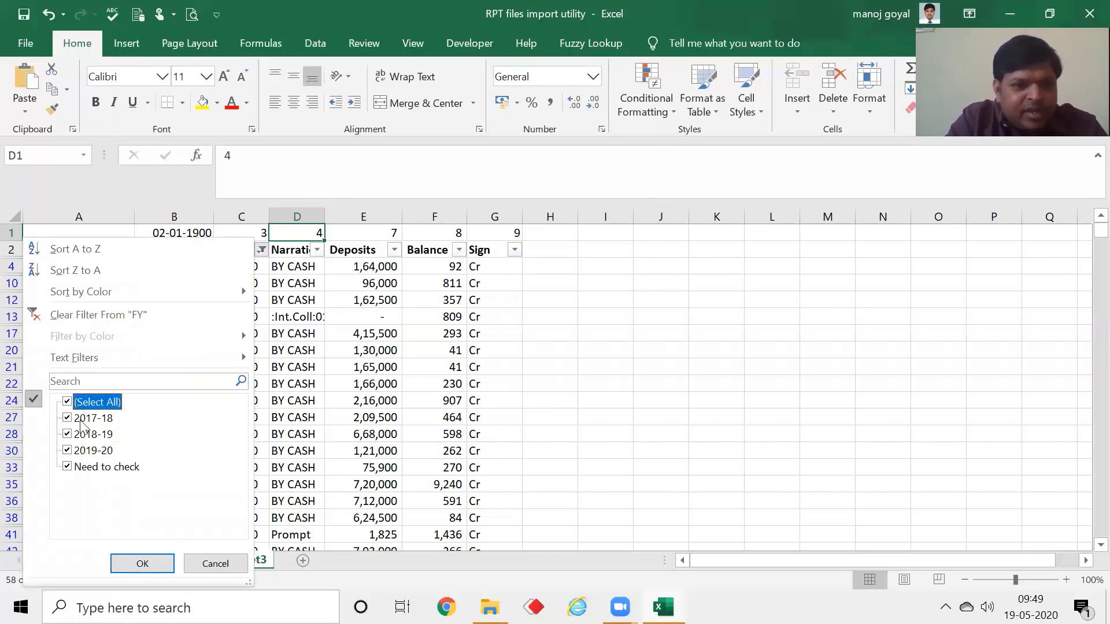
pyautogui.click(69, 403)
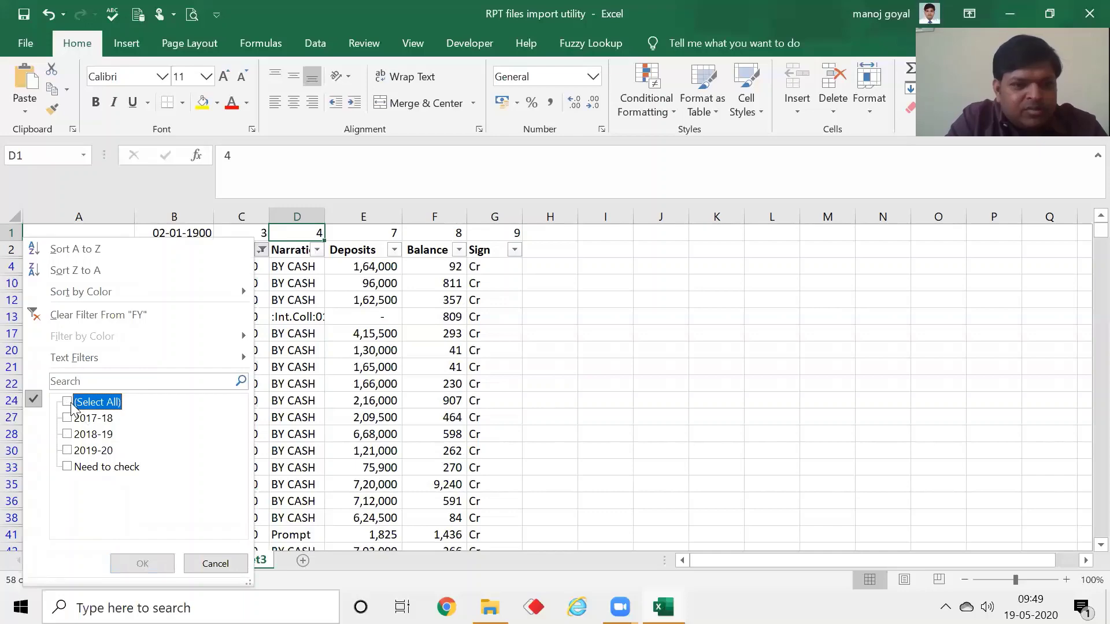
pyautogui.click(67, 468)
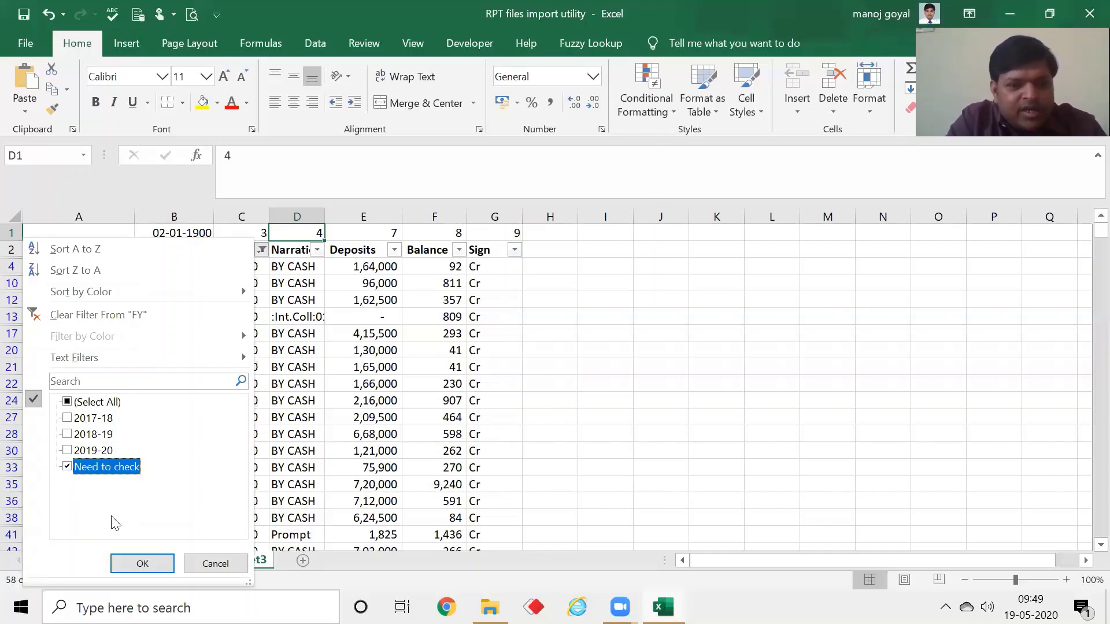
pyautogui.click(142, 564)
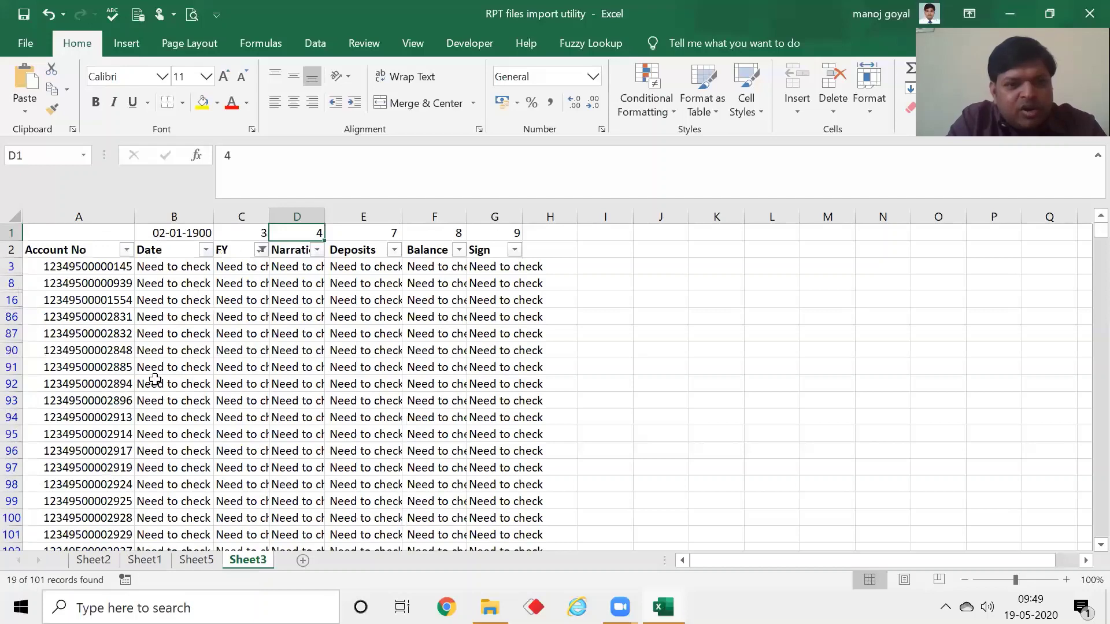
# Select all account numbers in the "Need to check" rows to count them, and return to A3
pyautogui.click(95, 267)
pyautogui.hotkey('ctrl', 'shift', 'Down')
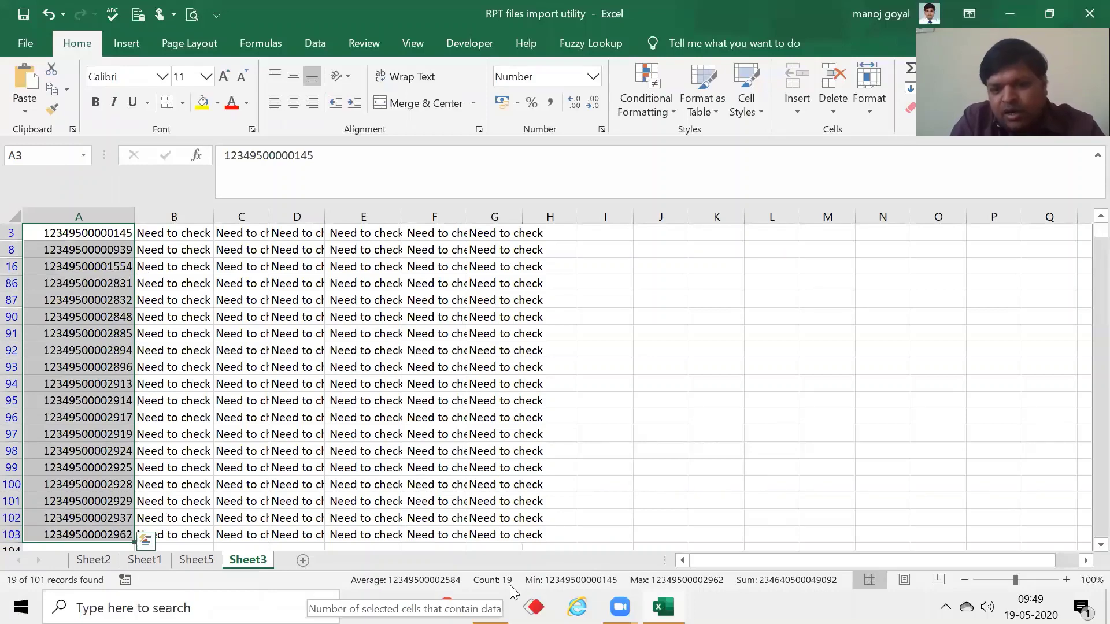
pyautogui.click(110, 342)
pyautogui.hotkey('ctrl', 'Up')
pyautogui.press('Down')
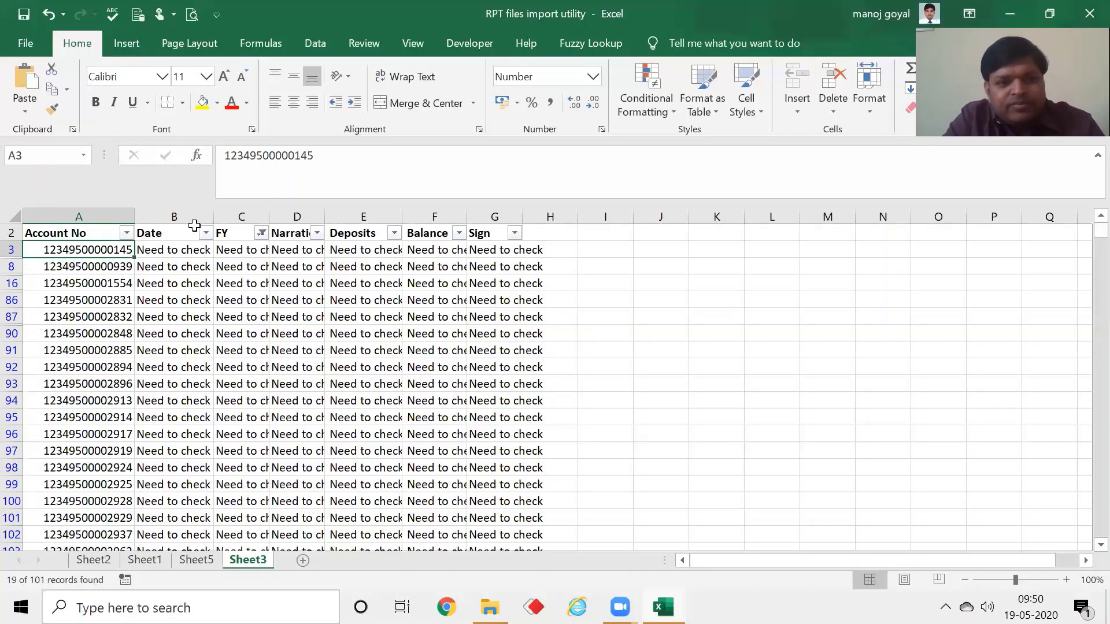
# Change the FY column filter to show 2017-18, 2018-19 and 2019-20 while excluding the "Need to check" rows
pyautogui.click(191, 270)
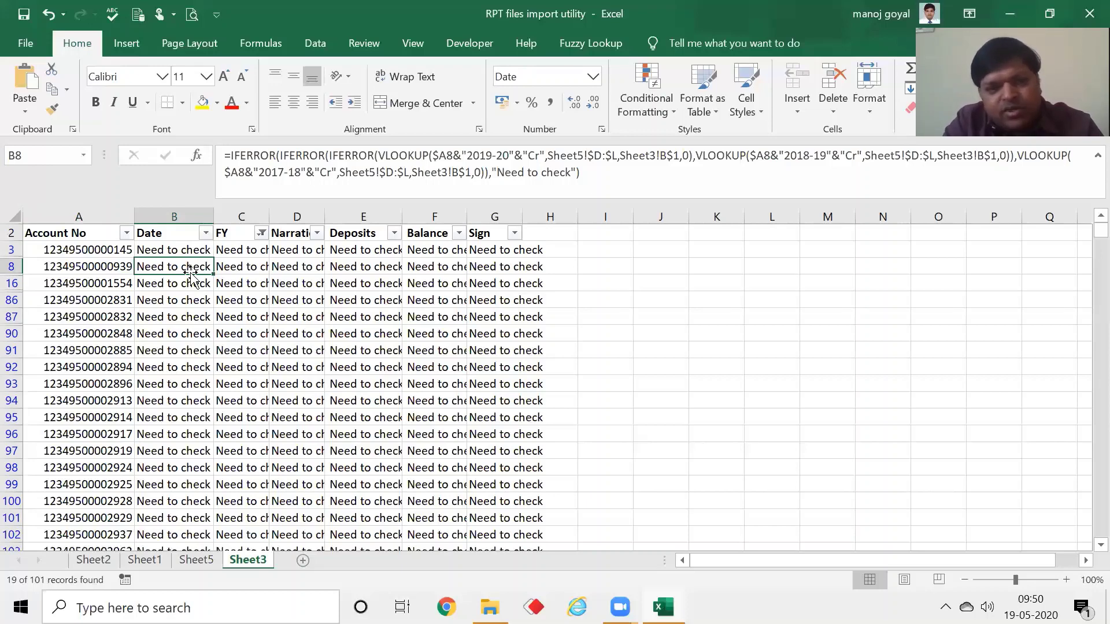
pyautogui.click(261, 233)
pyautogui.click(67, 391)
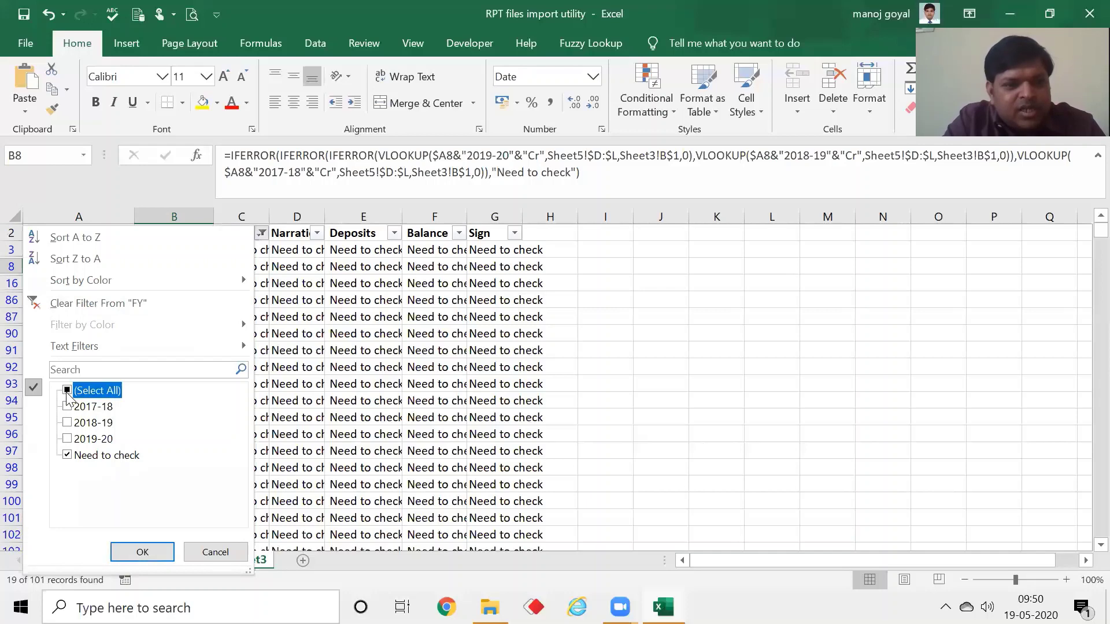
pyautogui.click(67, 455)
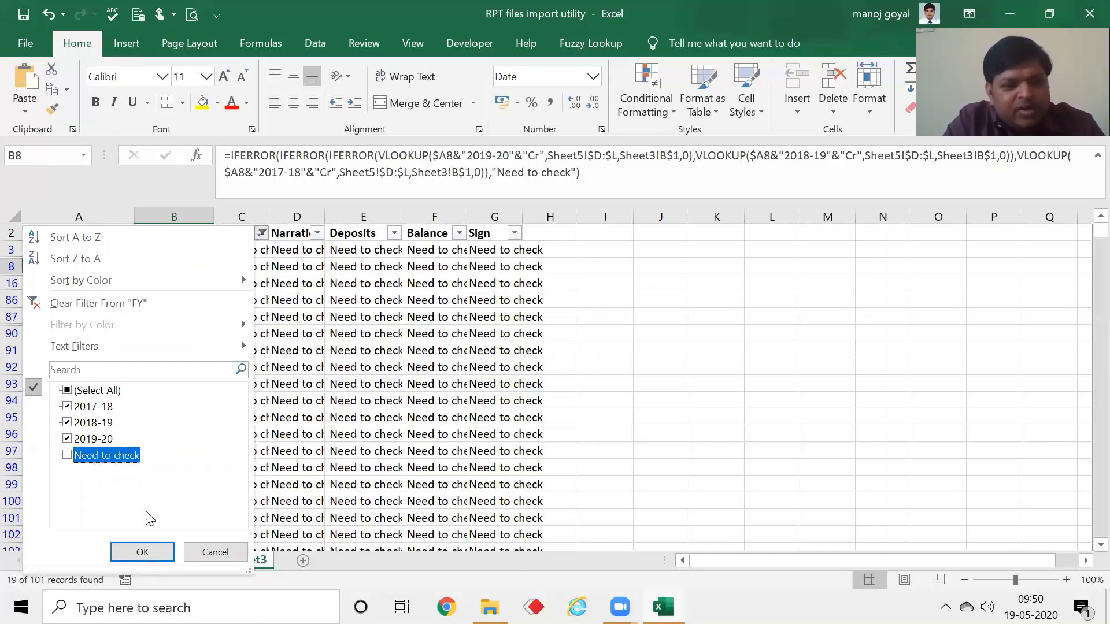
pyautogui.click(144, 551)
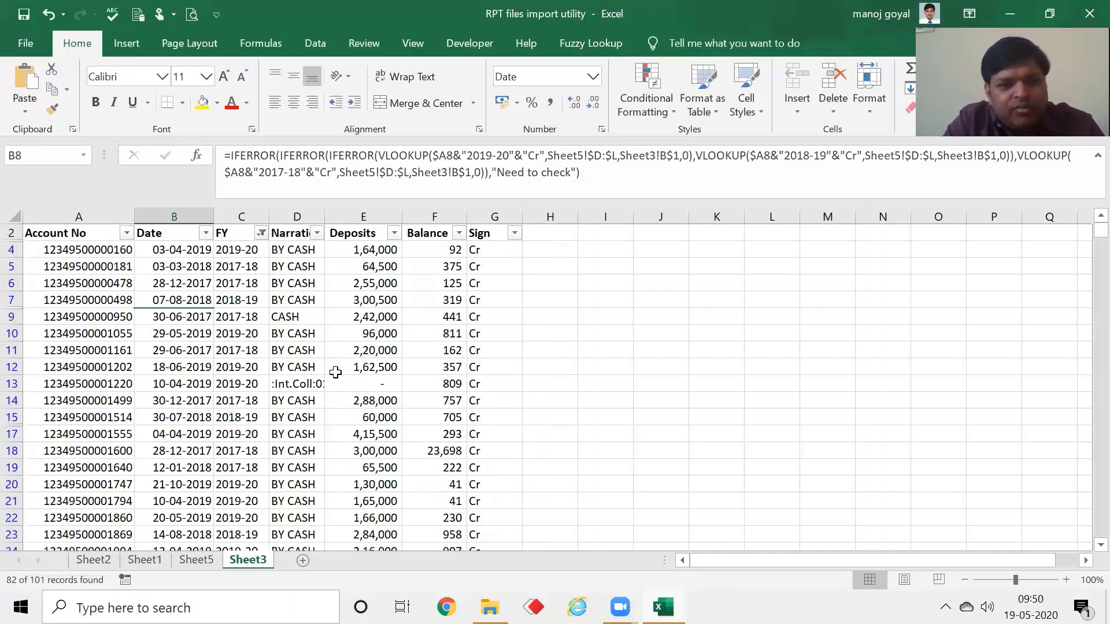
# Filter the Narration column to exclude the BY CASH and CASH entries
pyautogui.click(317, 233)
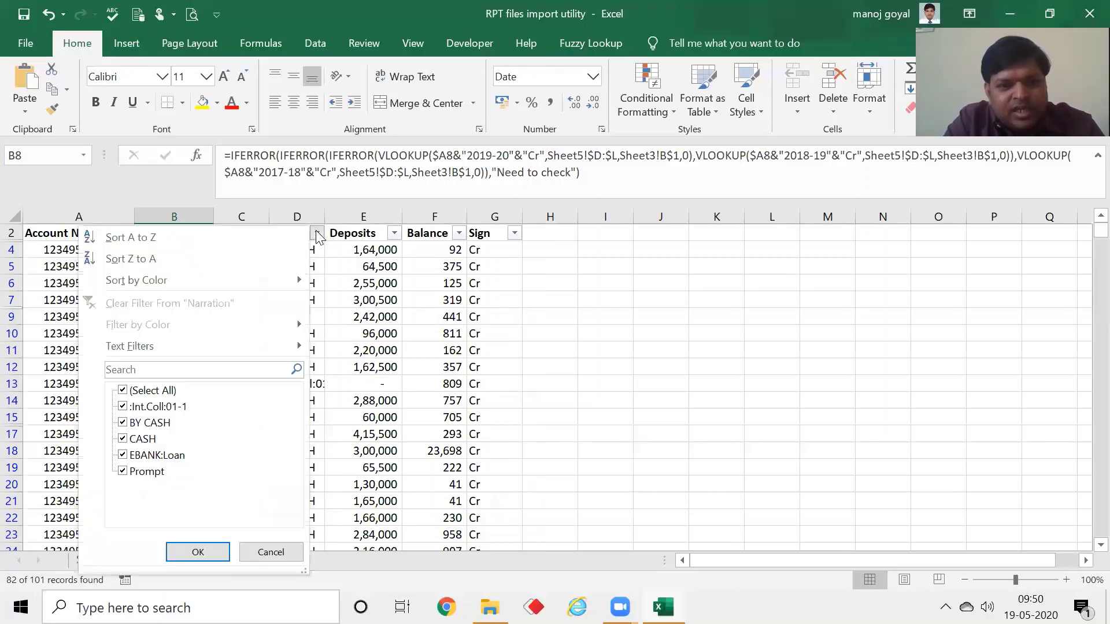
pyautogui.click(123, 424)
pyautogui.click(123, 438)
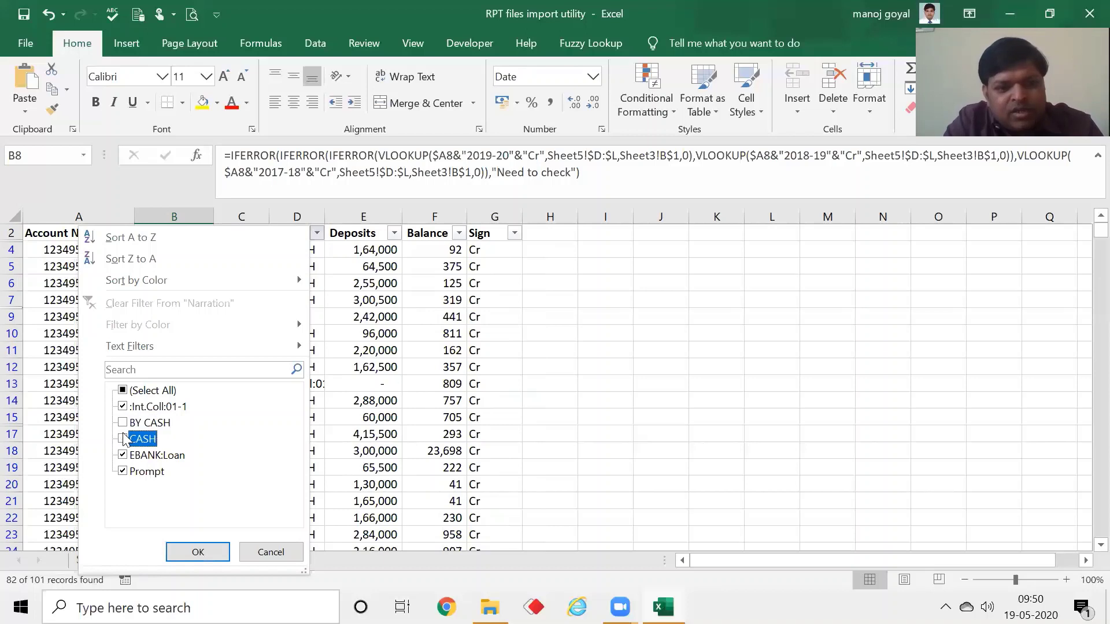
pyautogui.click(198, 553)
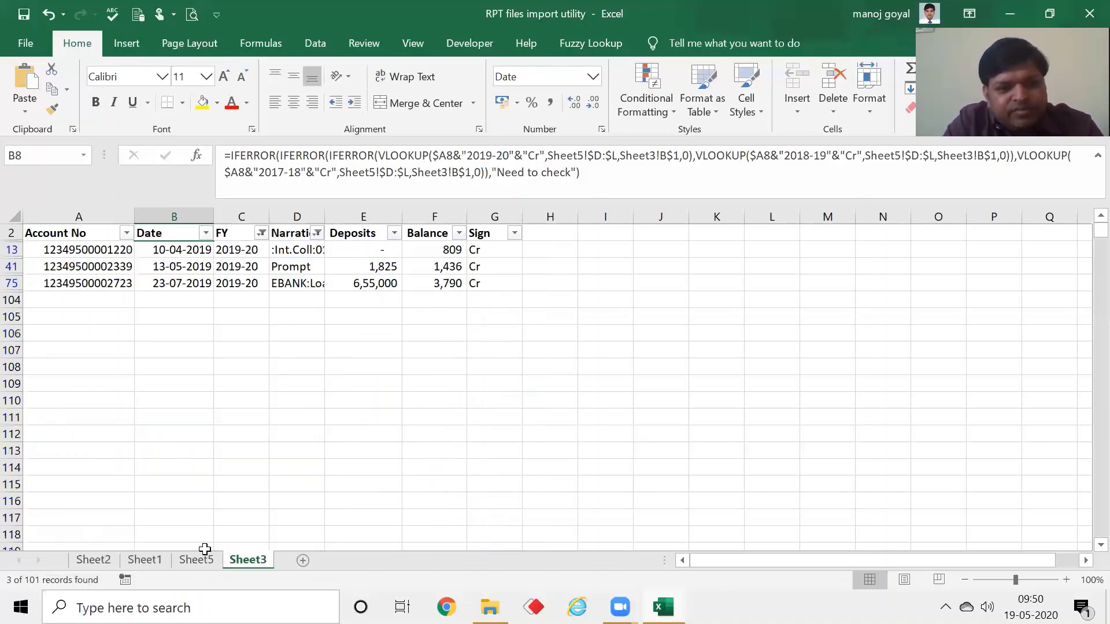
# Go through the Narration cells of the remaining non-cash rows, ending on D75
pyautogui.click(290, 268)
pyautogui.hotkey('ctrl', 'Up')
pyautogui.press('Down')
pyautogui.press('Down')
pyautogui.press('Down')
pyautogui.press('Down')
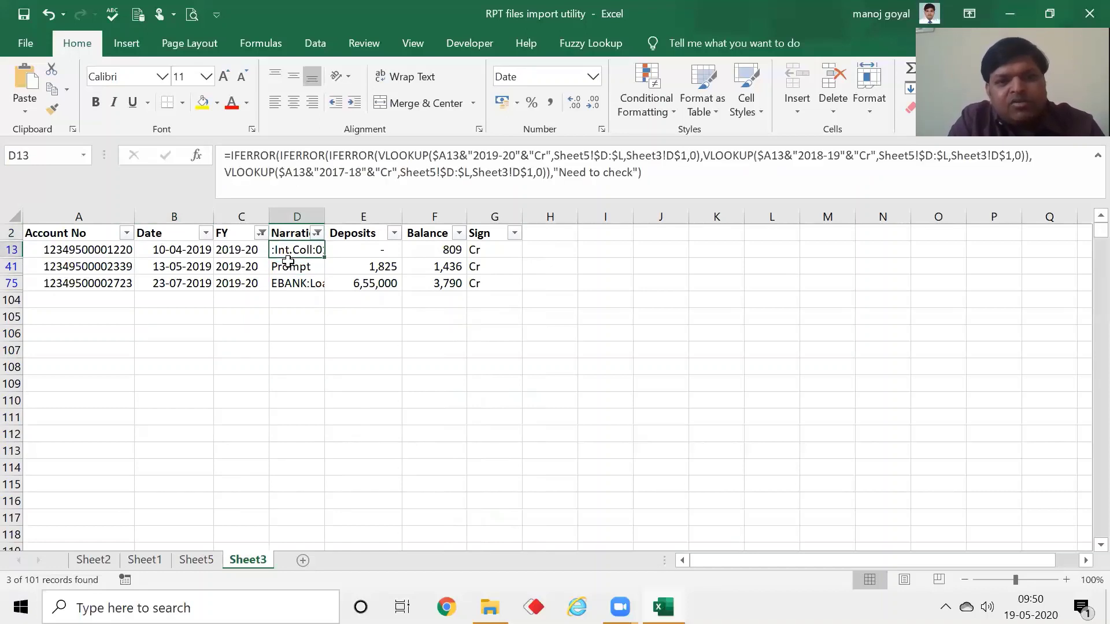
pyautogui.click(287, 265)
pyautogui.press('Up')
pyautogui.press('Down')
pyautogui.press('Down')
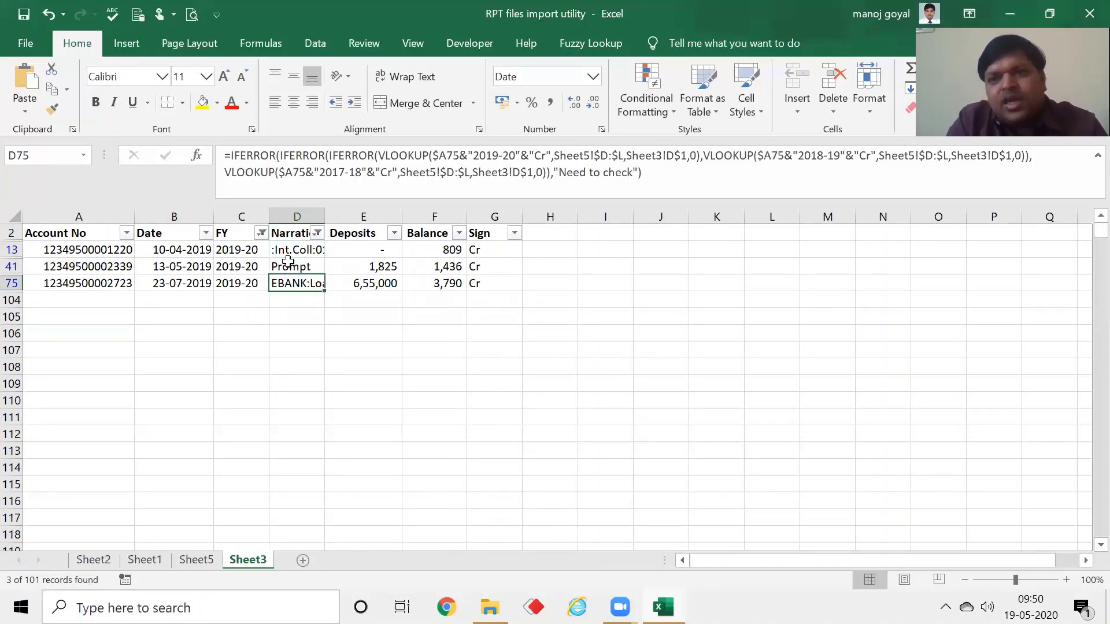